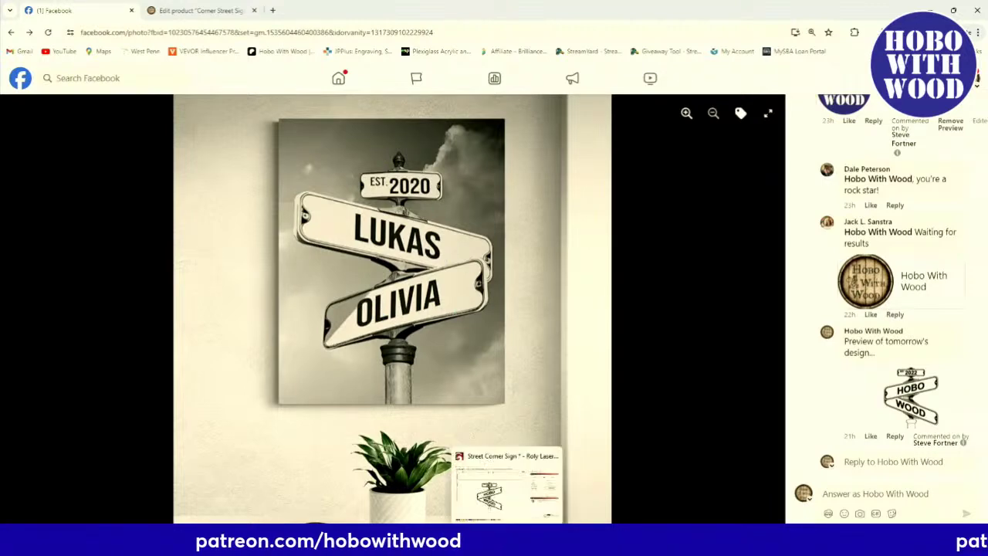
Switch from the Facebook photo to the LightBurn Street Corner Sign project.
left_click(479, 471)
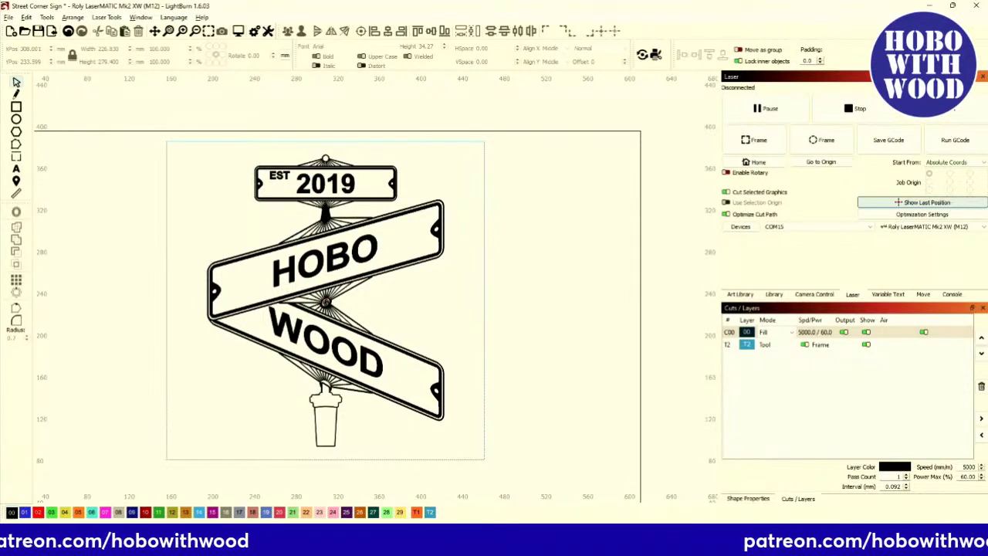
Return to the Facebook post with the LUKAS / OLIVIA reference sign photo.
left_click(509, 494)
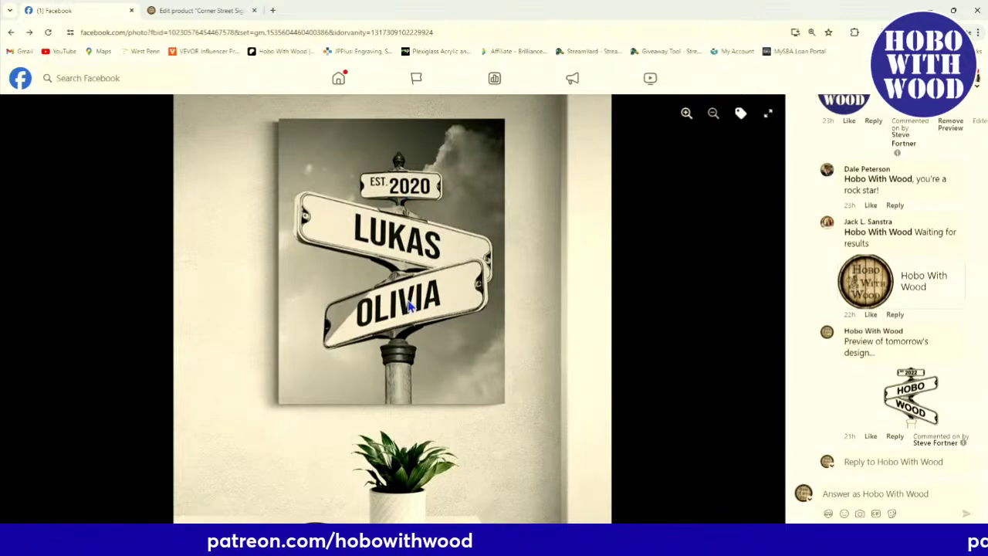
Adjust the Facebook page zoom, settling at 90% to show more of the comments.
key("ctrl+plus")
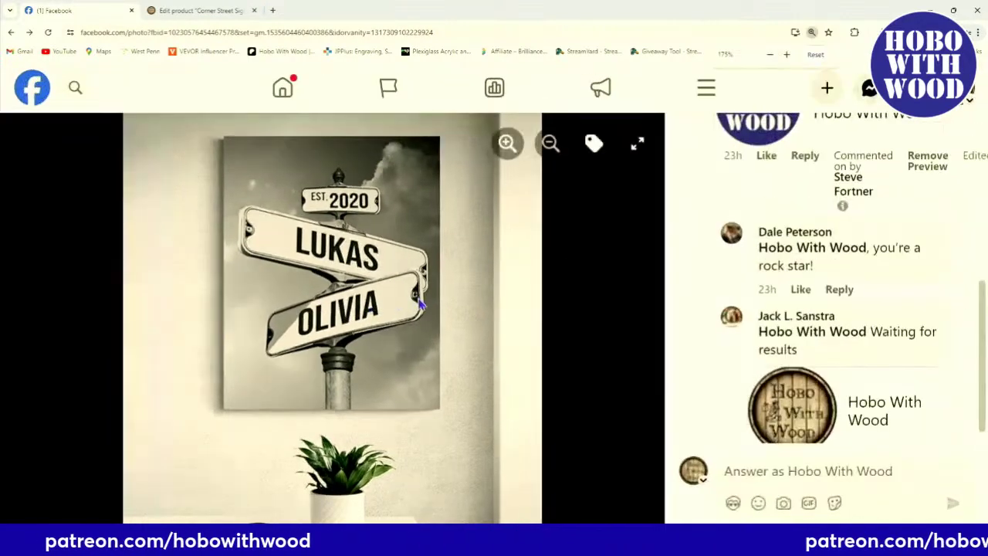
key("ctrl+minus")
key("ctrl+minus")
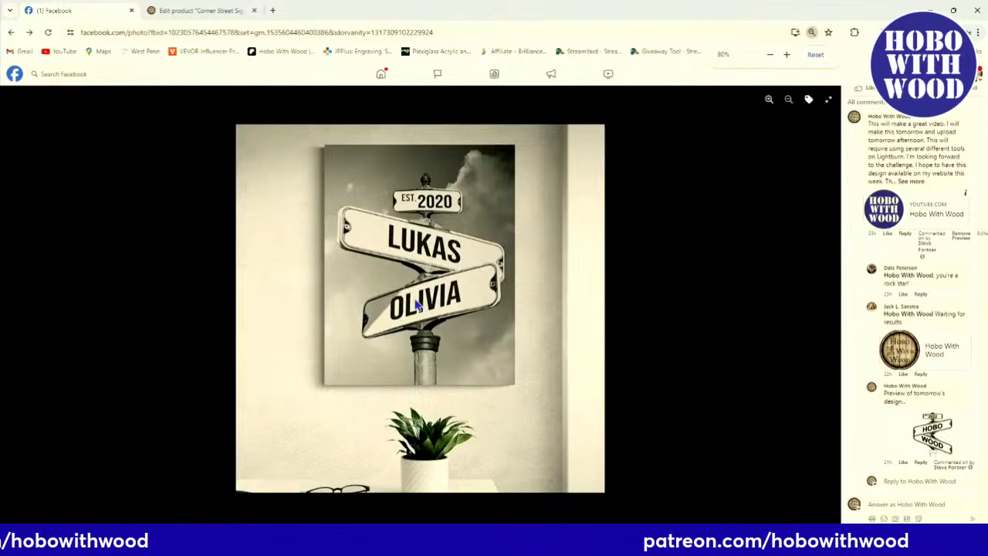
key("ctrl+plus")
key("ctrl+minus")
key("ctrl+minus")
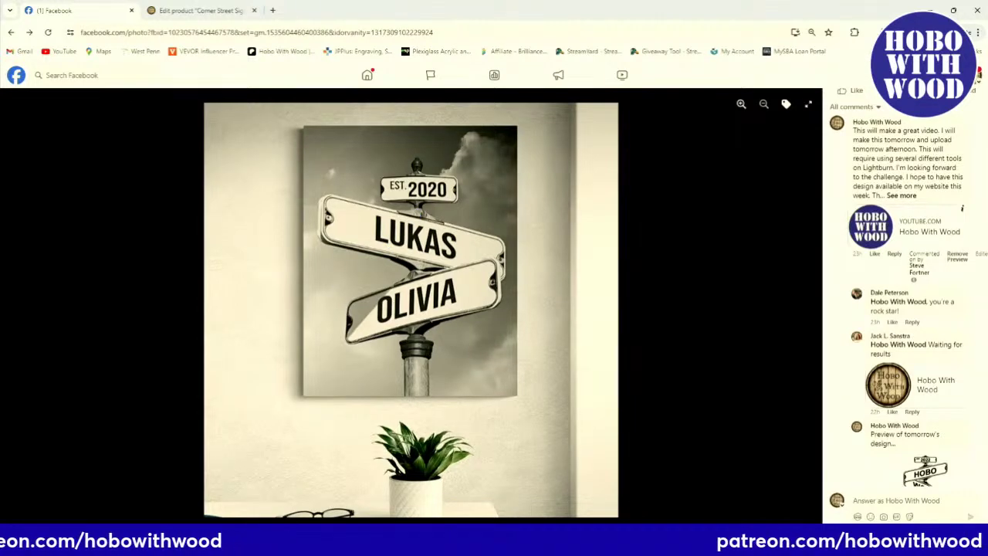
Bring the LightBurn sign project back on screen and zoom the canvas.
mouse_move(507, 544)
left_click(506, 486)
scroll(352, 439, "down", 3)
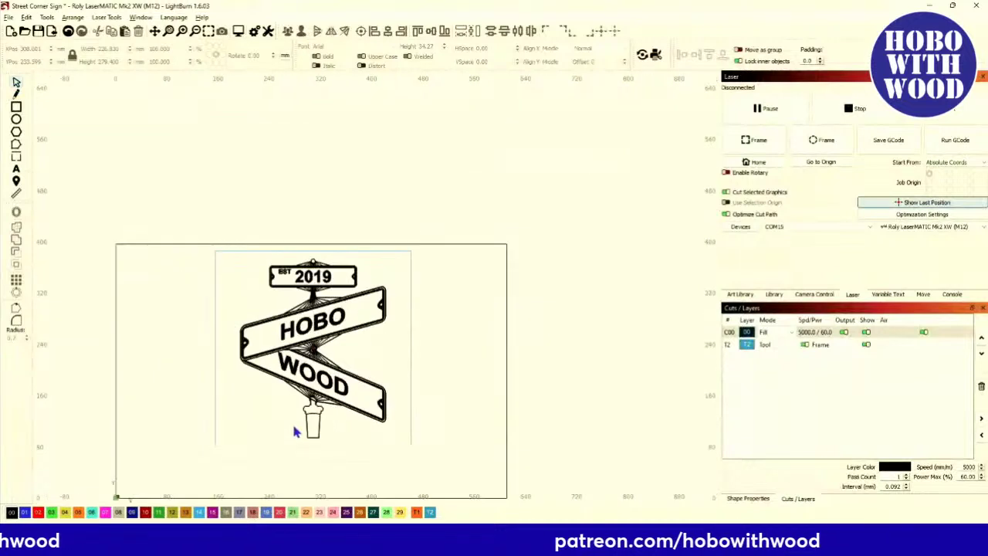
scroll(313, 370, "down", 2)
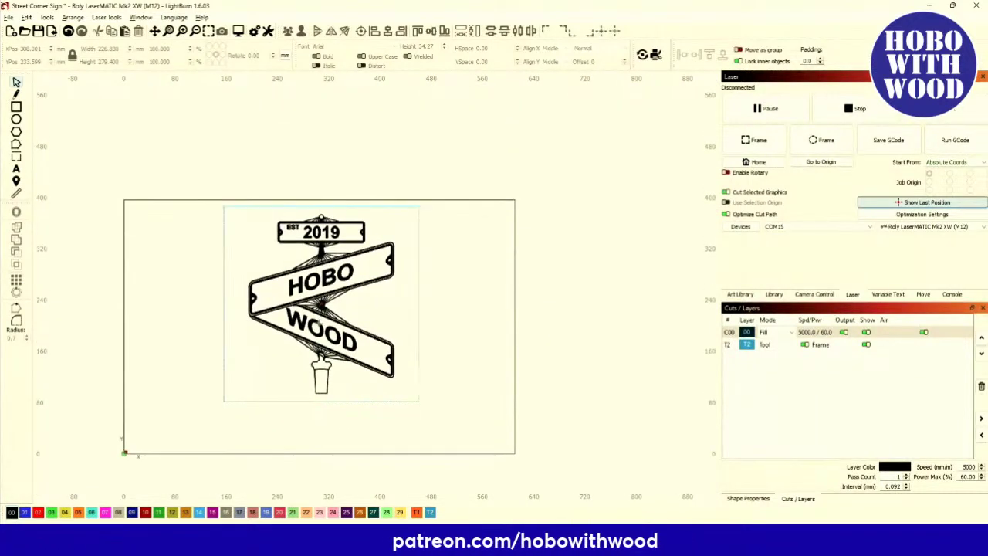
Select the whole sign design and move it left, outside the work area.
left_click_drag(202, 173, 461, 466)
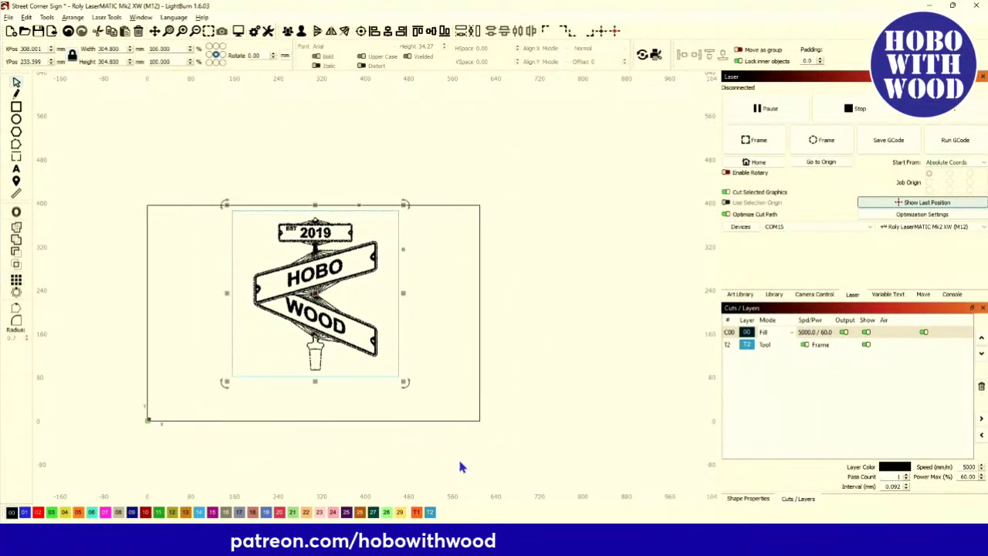
scroll(461, 466, "down", 1)
left_click_drag(354, 339, 145, 333)
left_click_drag(208, 374, 248, 356)
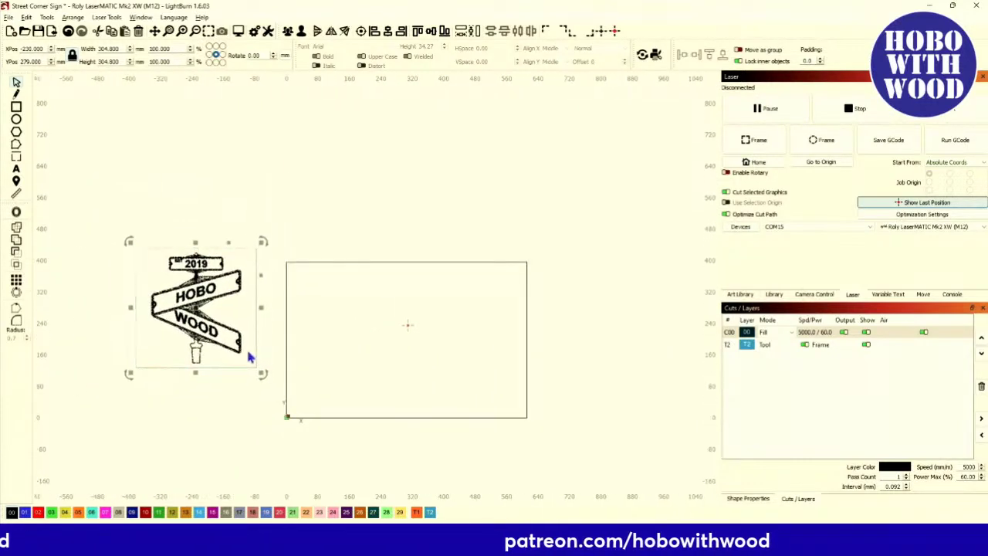
scroll(314, 345, "up", 5)
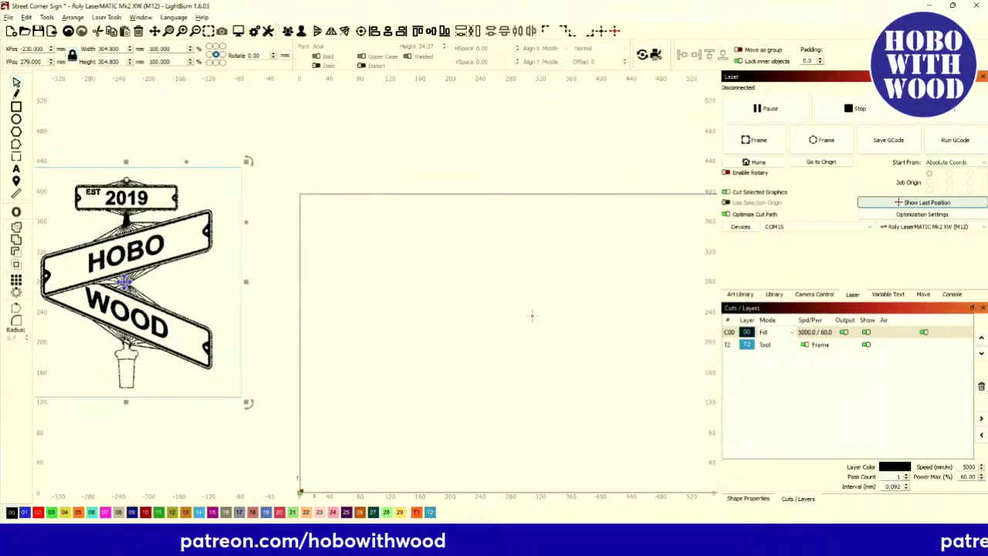
left_click_drag(127, 285, 167, 285)
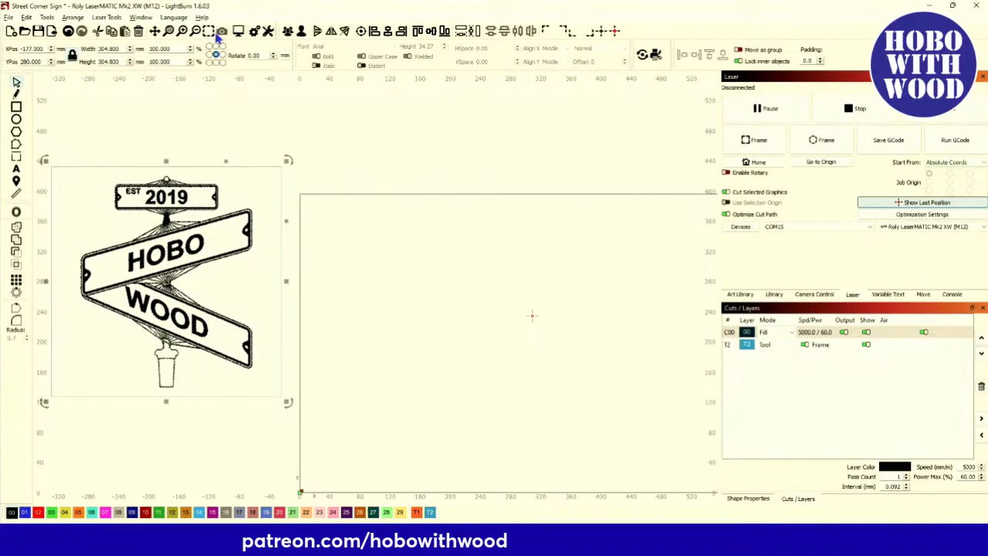
Test-select the sign design and the HOBO board, ending with nothing selected.
left_click(287, 93)
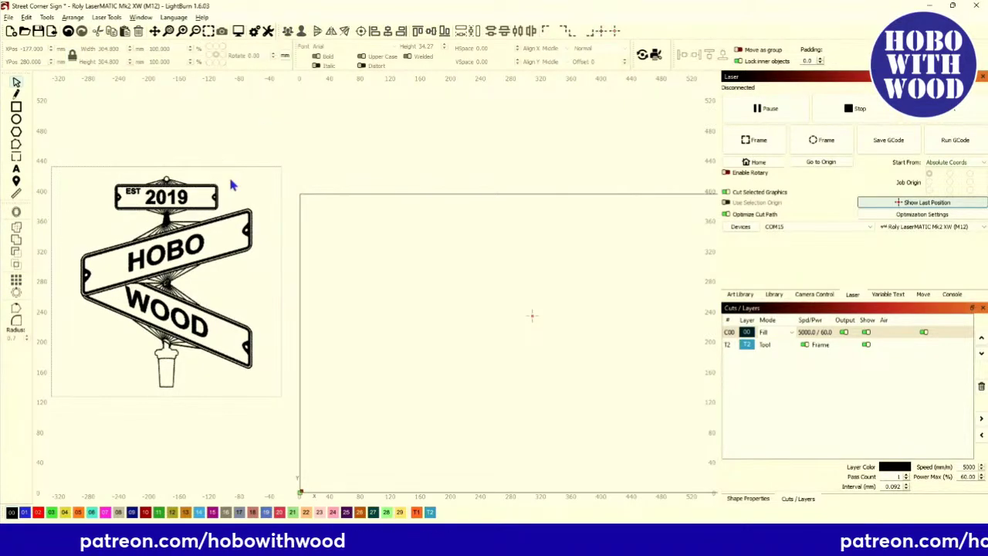
scroll(197, 241, "up", 5)
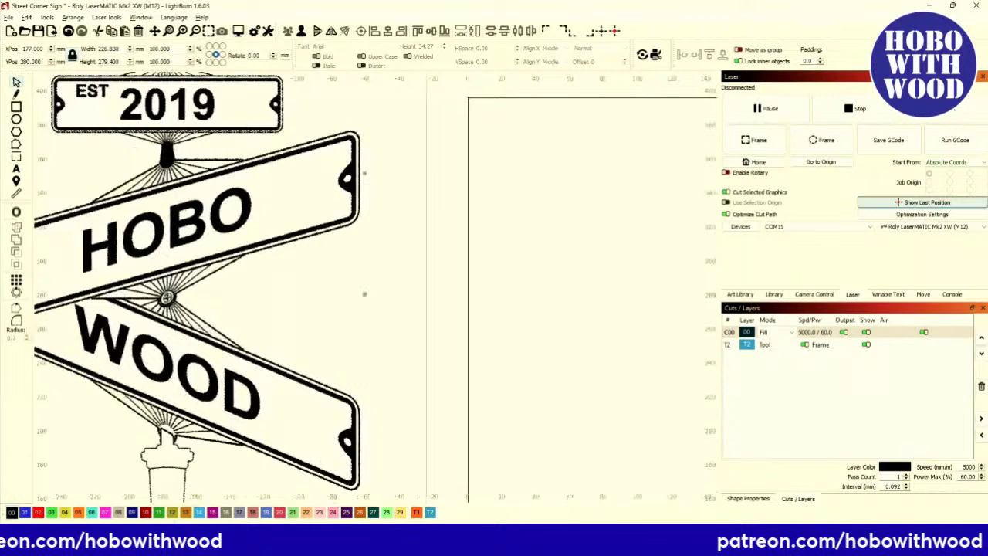
scroll(194, 236, "down", 3)
left_click(194, 236)
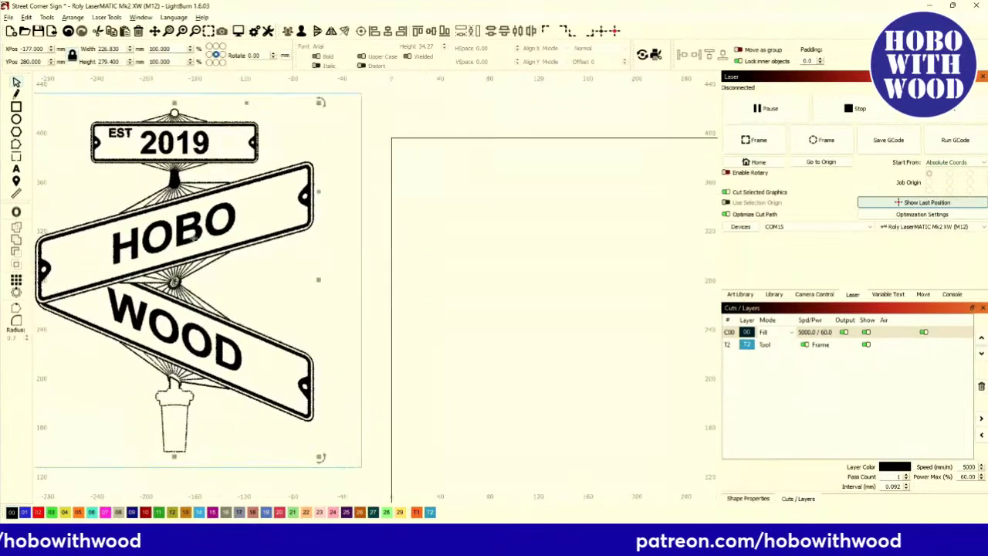
left_click(379, 137)
left_click(230, 219)
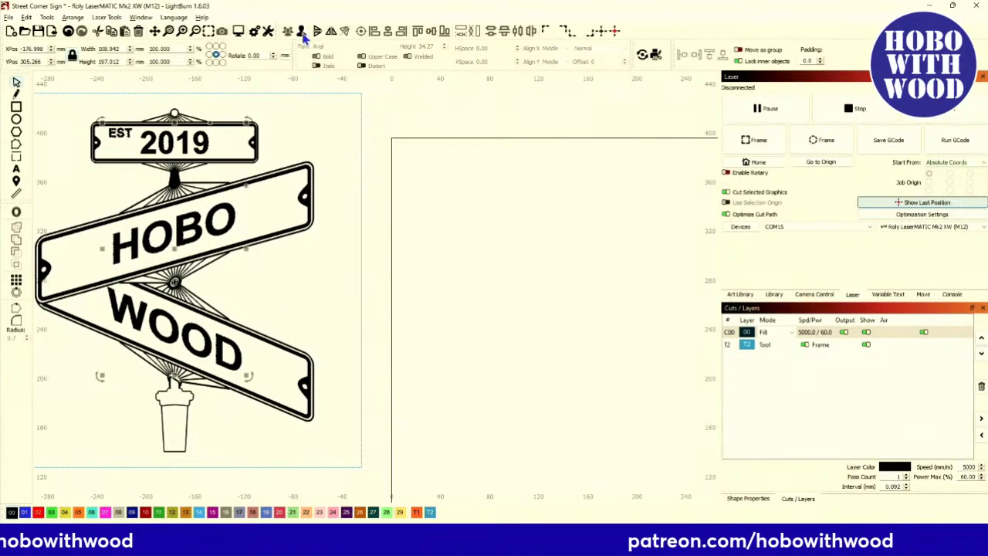
left_click(401, 137)
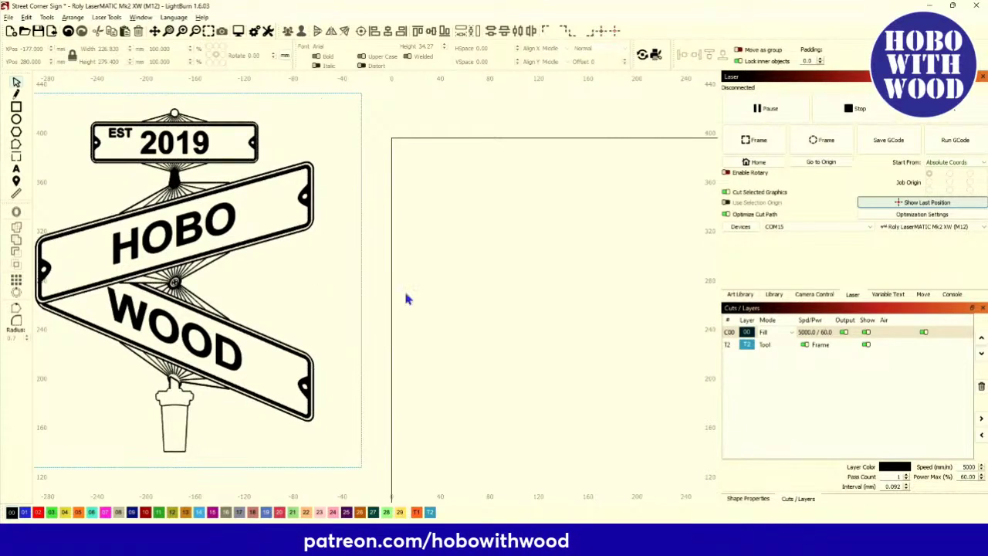
Change layer C00's mode from Fill to Line.
left_click(771, 335)
left_click(774, 341)
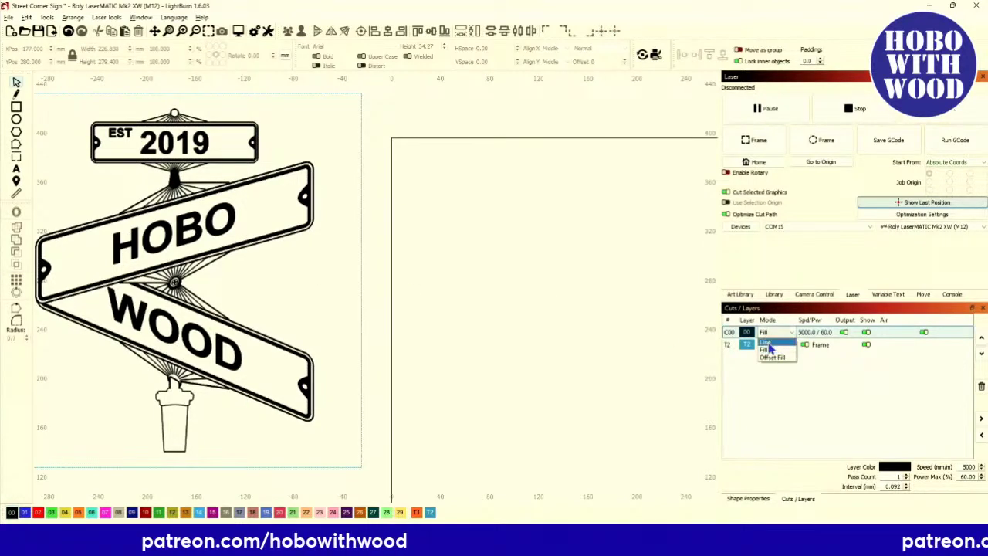
left_click(769, 339)
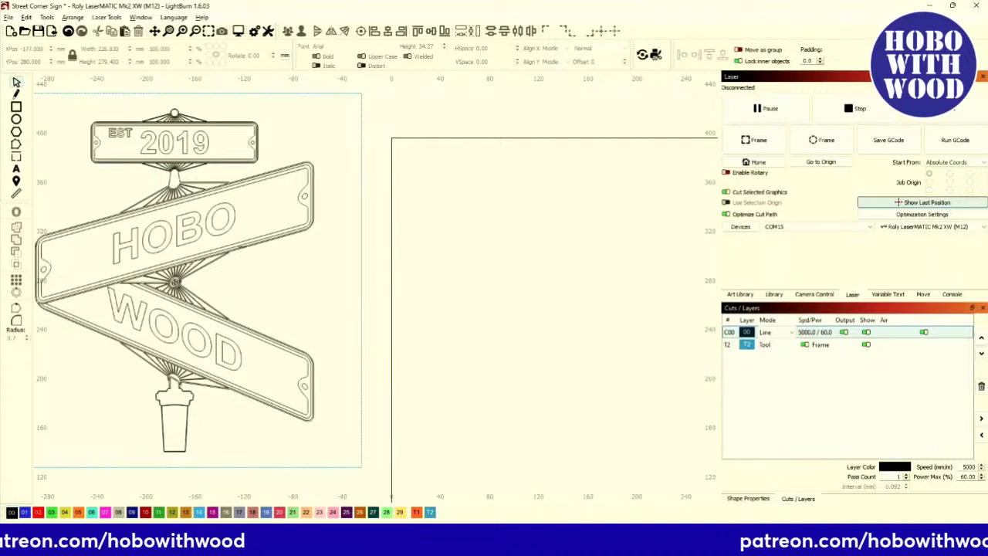
Select the HOBO text on the upper board and delete it.
left_click(207, 241)
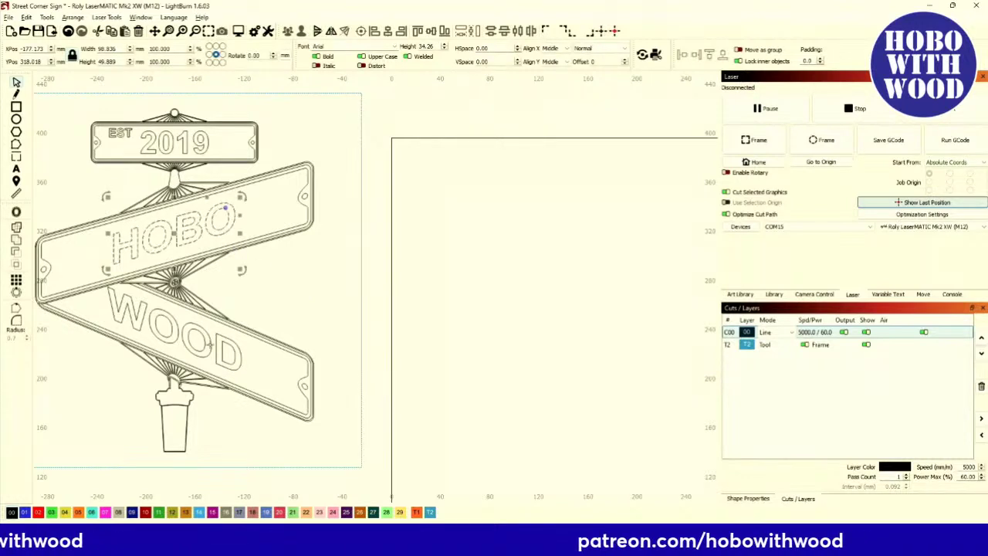
left_click(210, 353)
left_click(209, 345)
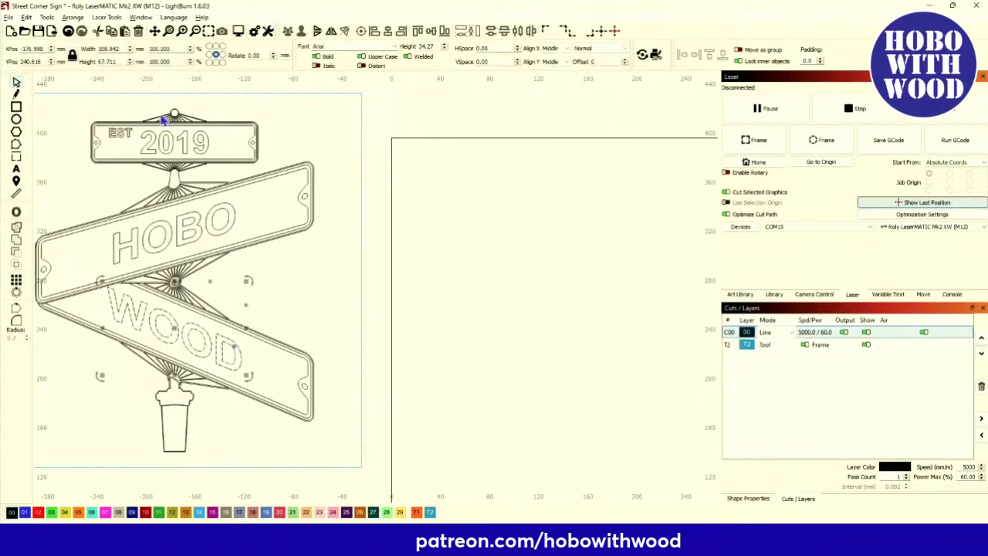
left_click(203, 136)
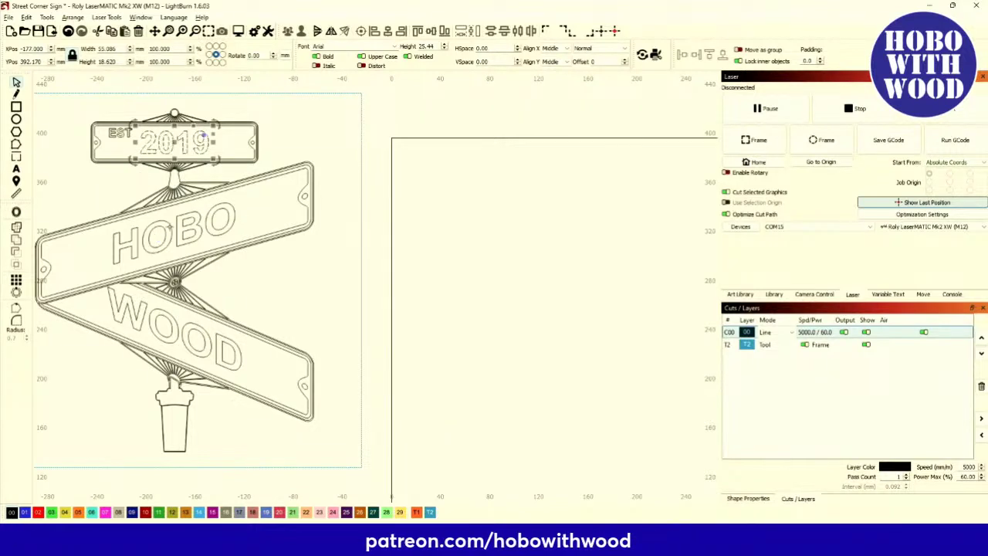
left_click(167, 235)
left_click(164, 237)
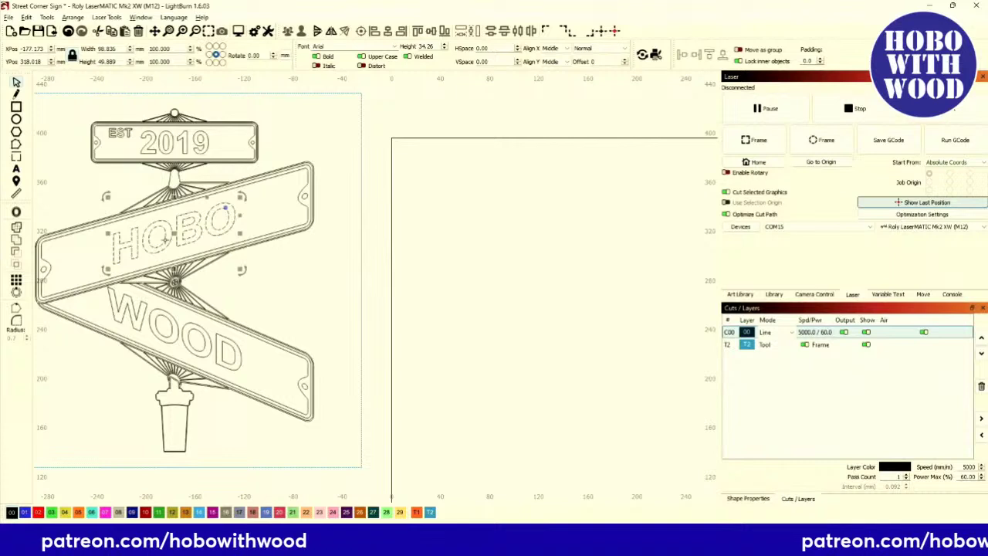
key("Delete")
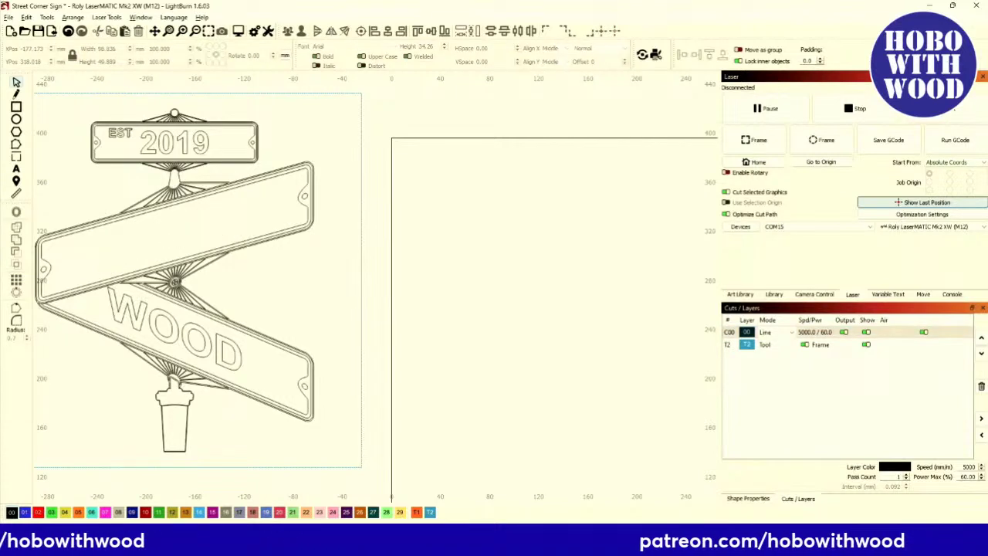
left_click(16, 171)
left_click(136, 245)
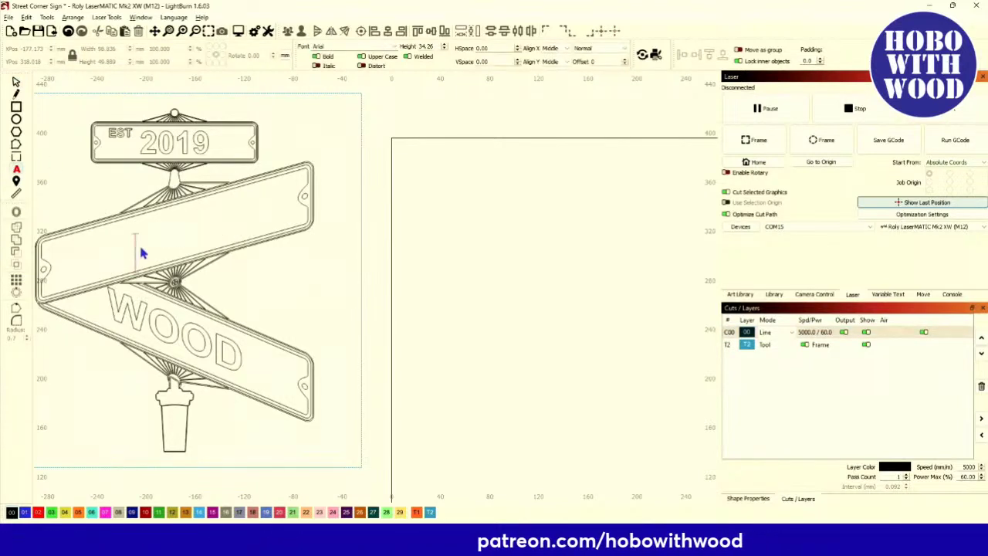
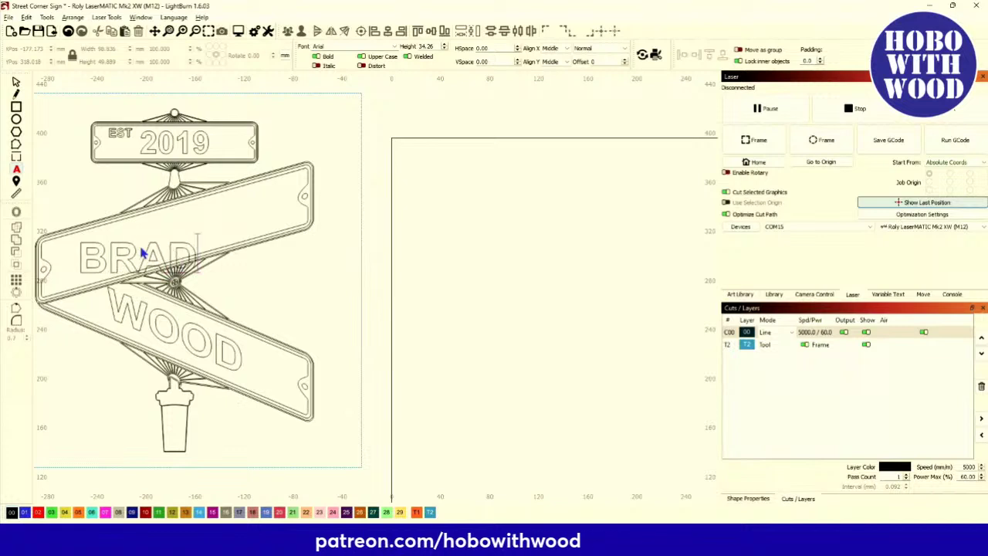
left_click(16, 83)
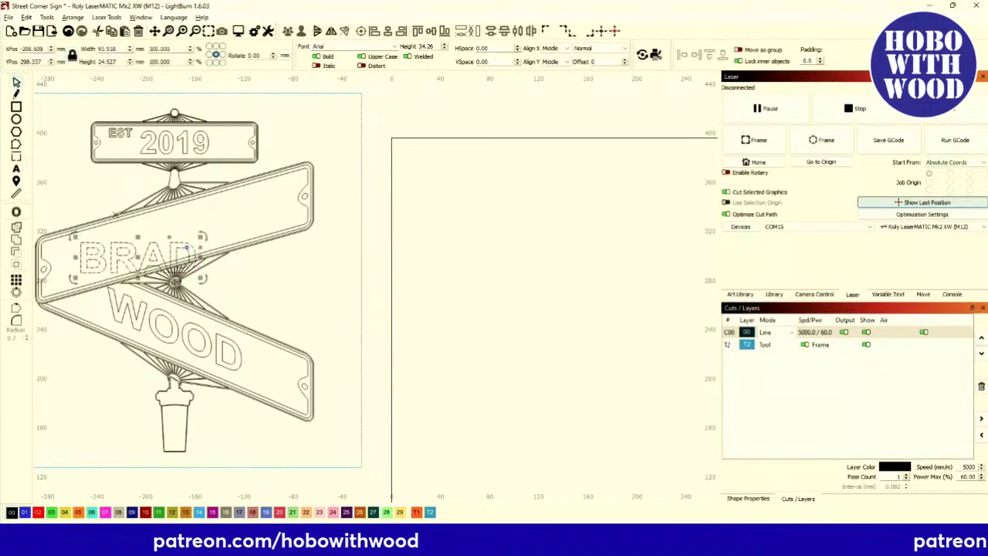
left_click_drag(137, 254, 180, 237)
mouse_move(242, 220)
left_mouse_down()
mouse_move(239, 193)
mouse_move(247, 221)
mouse_move(245, 203)
mouse_move(248, 216)
mouse_move(227, 207)
left_mouse_up()
left_click(245, 207)
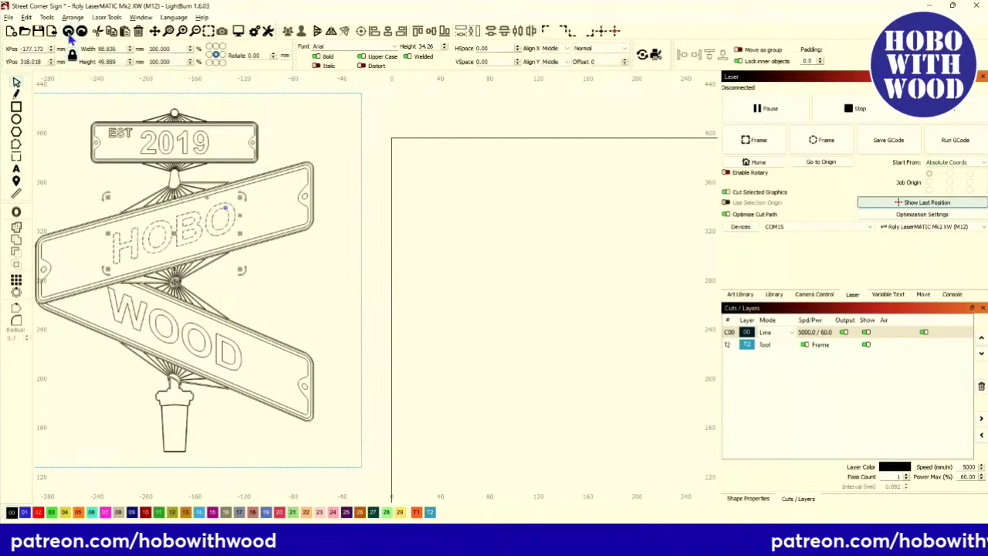
Revert to the HOBO text and retype it as BRAD.
left_click(146, 246)
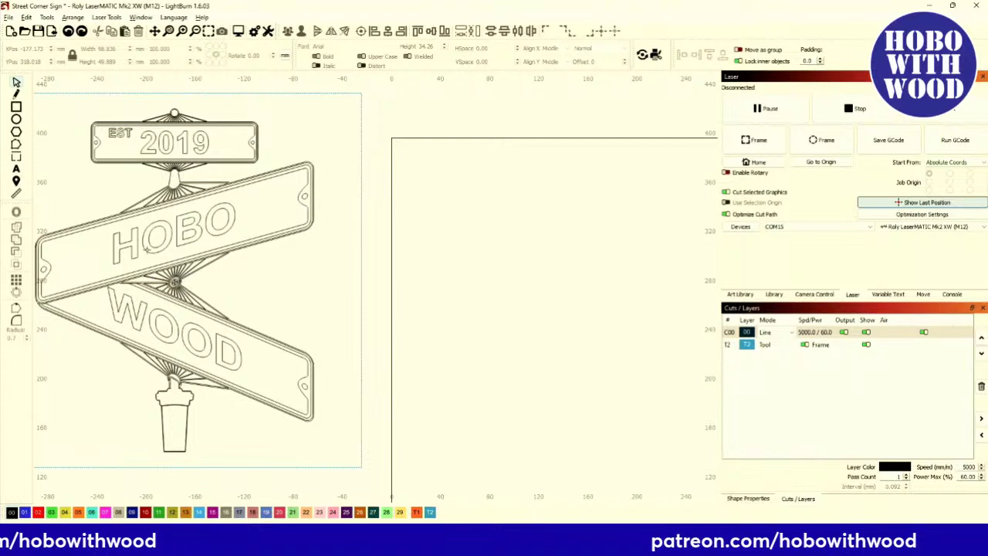
left_click(147, 240)
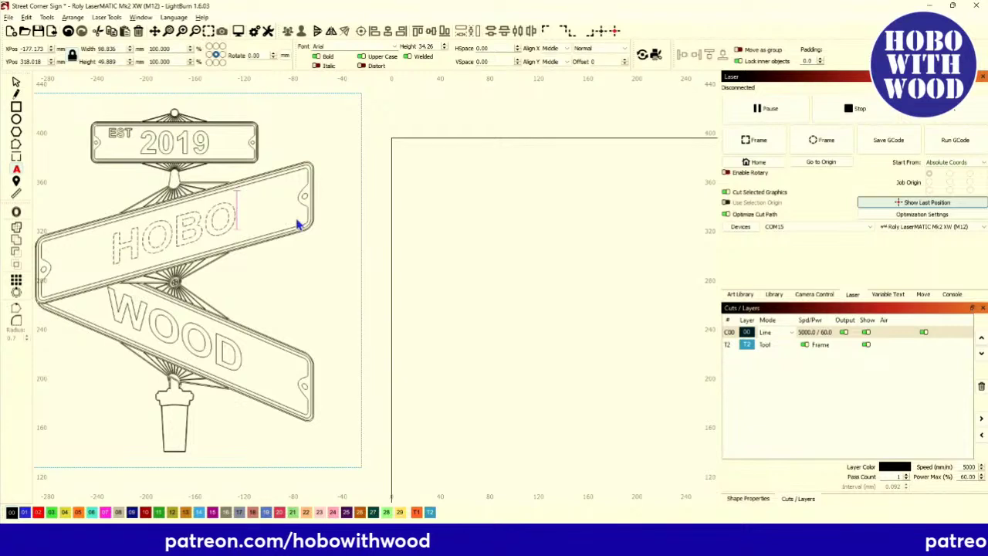
key("BackSpace")
key("BackSpace")
key("BackSpace")
key("BackSpace")
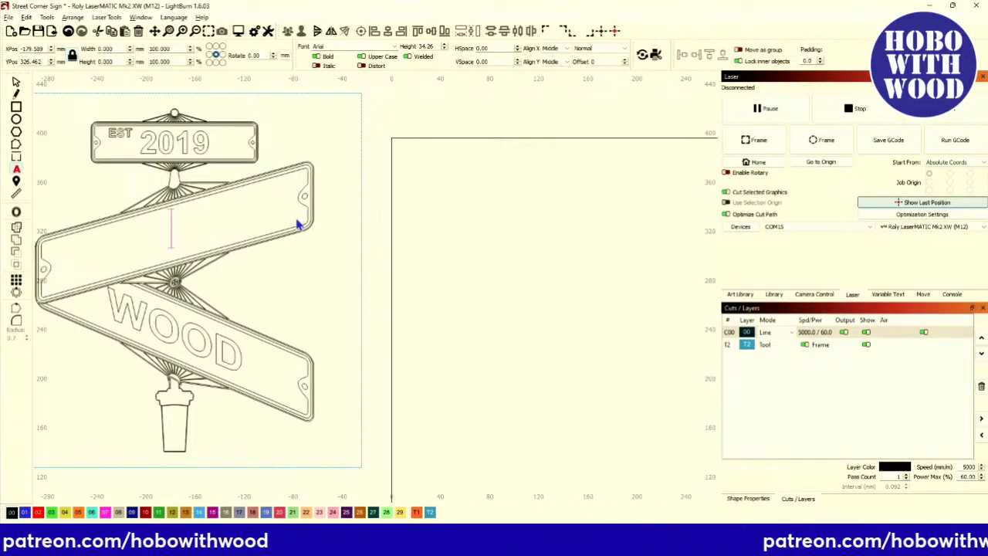
type("BRTAD")
key("BackSpace")
key("BackSpace")
key("BackSpace")
type("A")
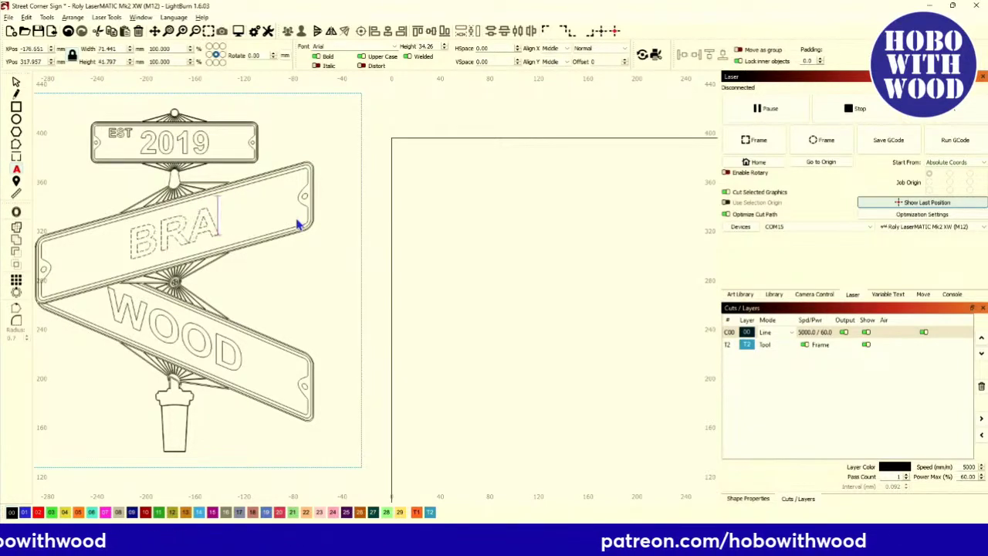
type("D")
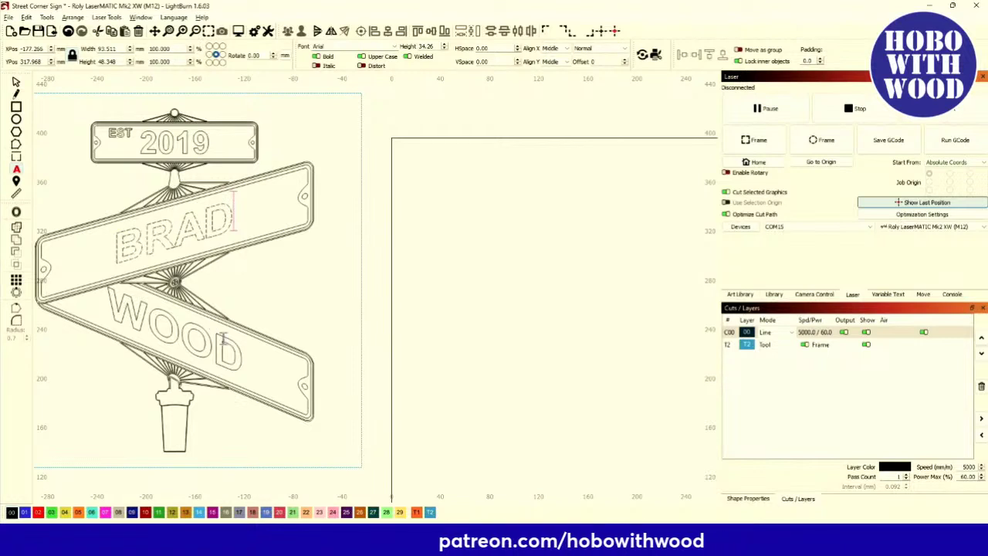
Clear the lower sign's WOOD text, briefly typing DOES and deleting it too.
key("BackSpace")
key("BackSpace")
key("BackSpace")
key("BackSpace")
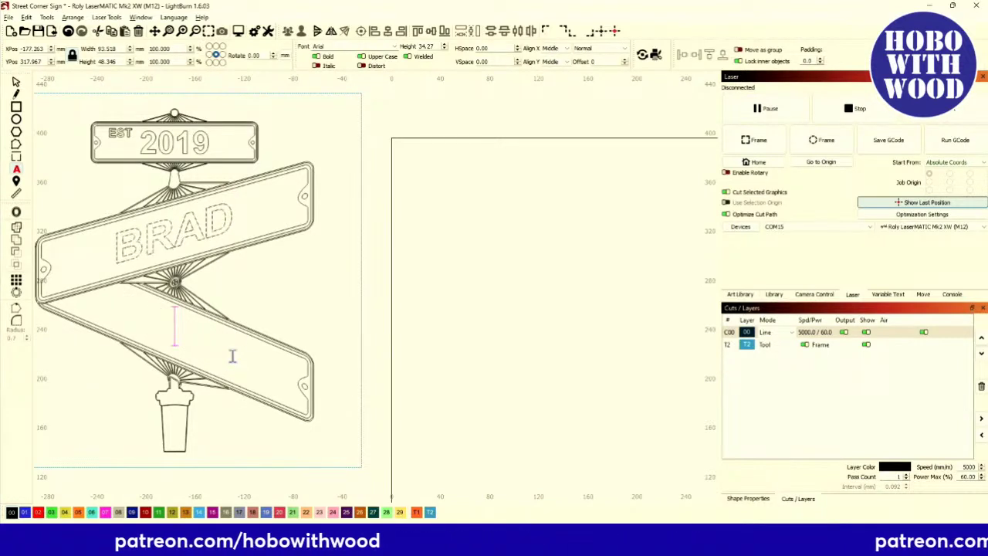
type("DOES")
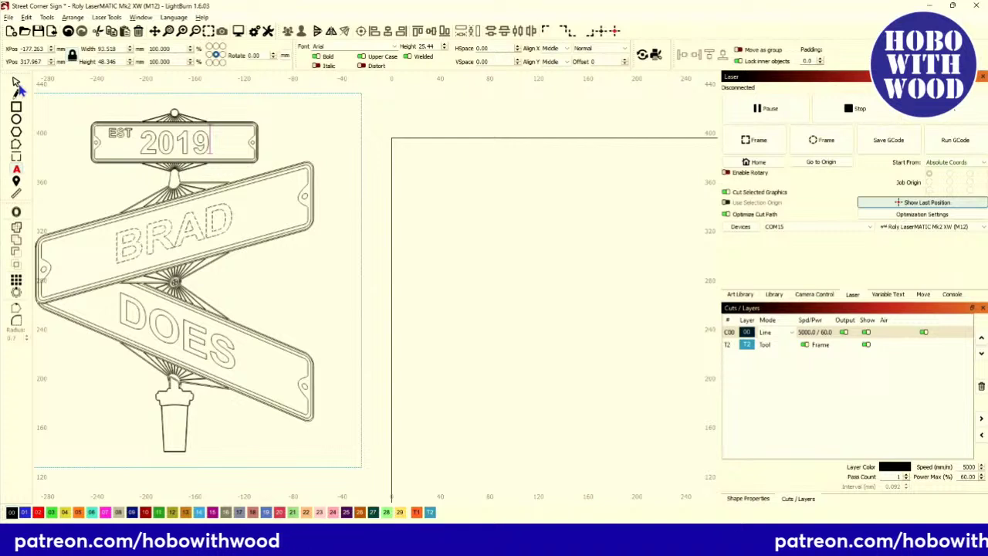
left_click(224, 351)
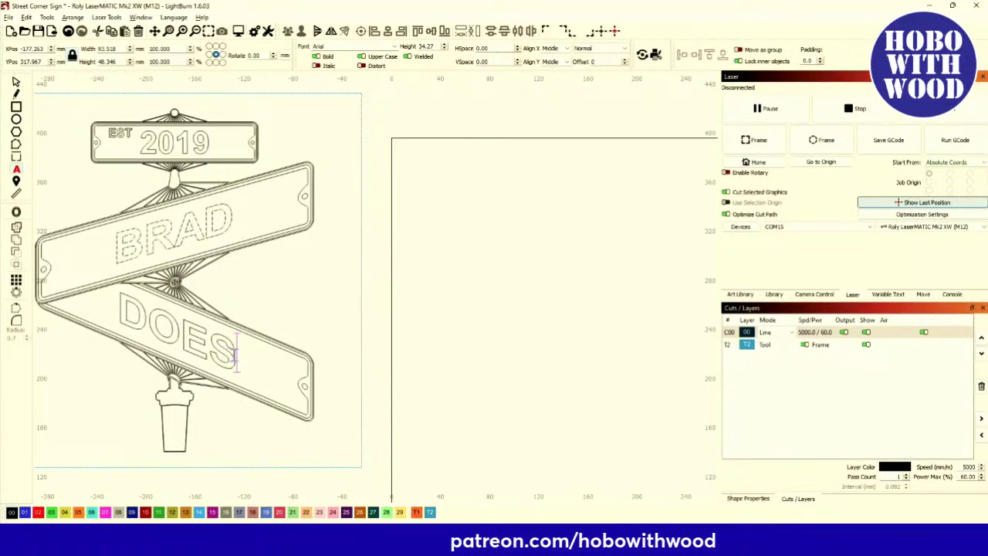
key("BackSpace")
key("BackSpace")
key("BackSpace")
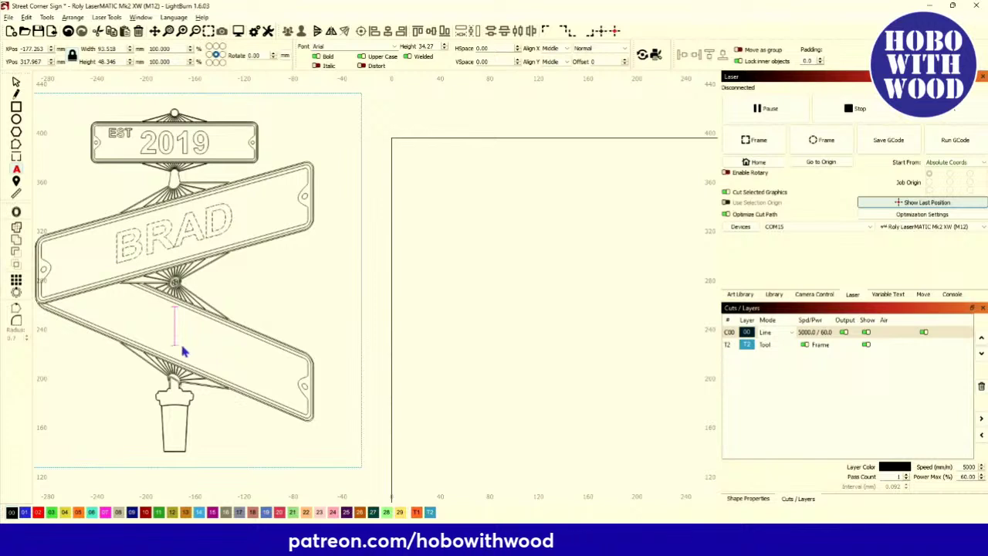
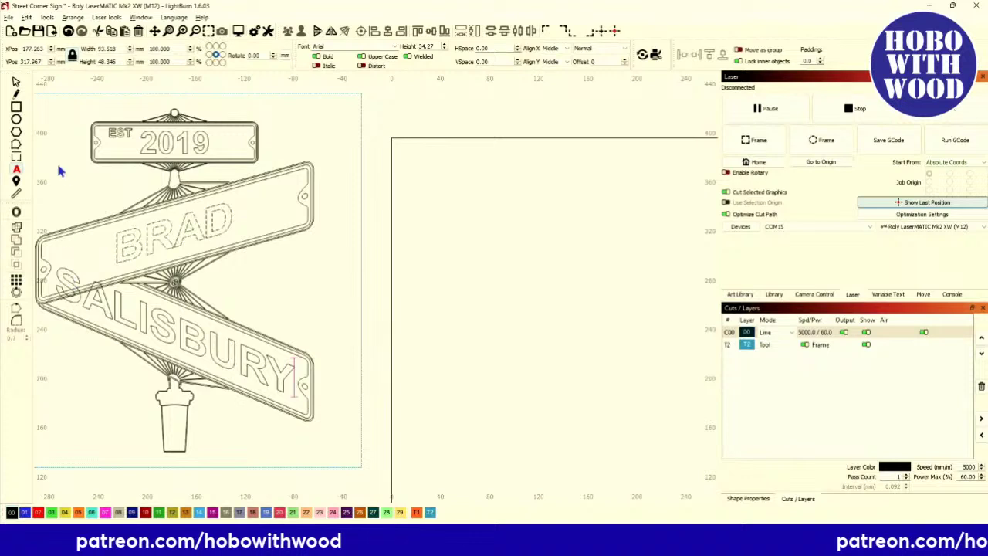
left_click(16, 83)
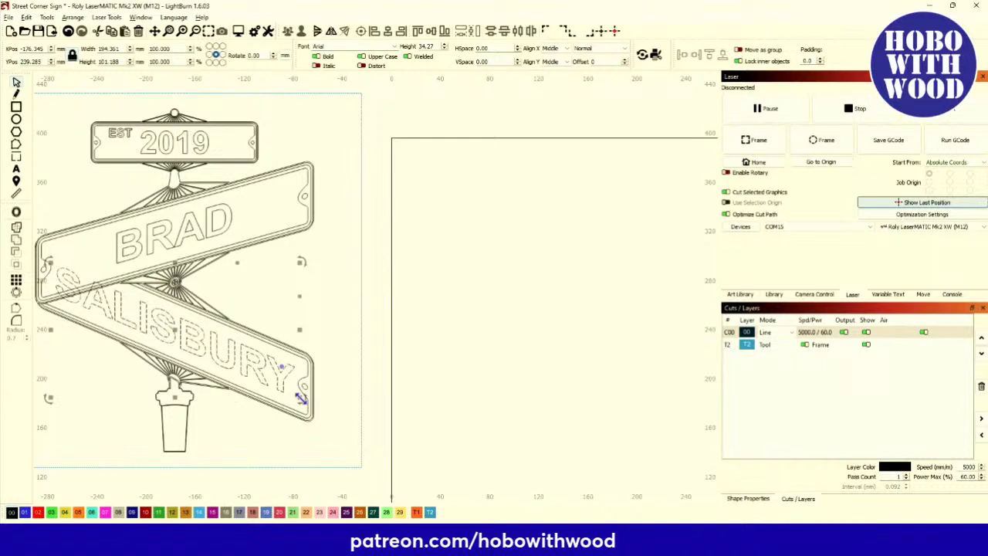
left_click_drag(301, 398, 251, 375)
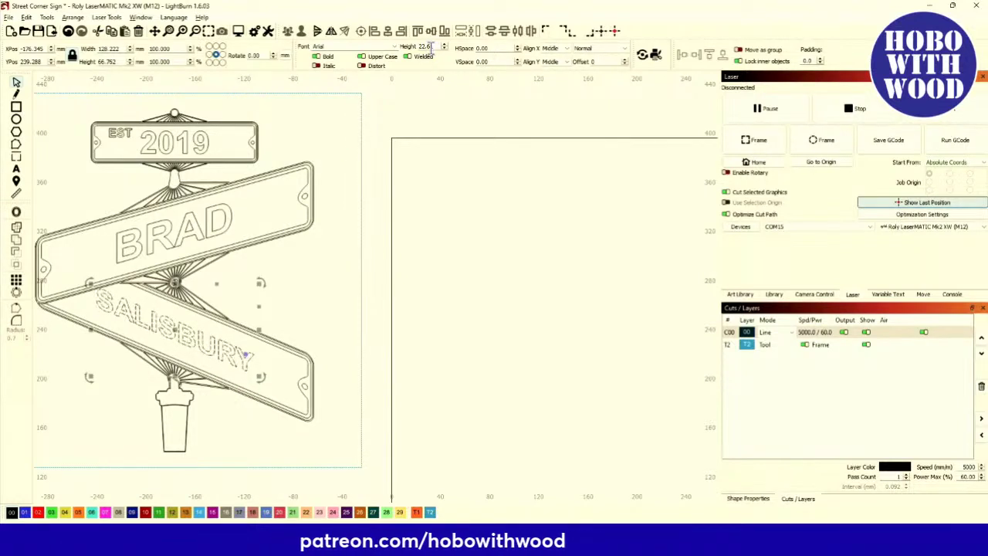
Set BRAD's font height to 22, then undo the size change.
left_click(186, 223)
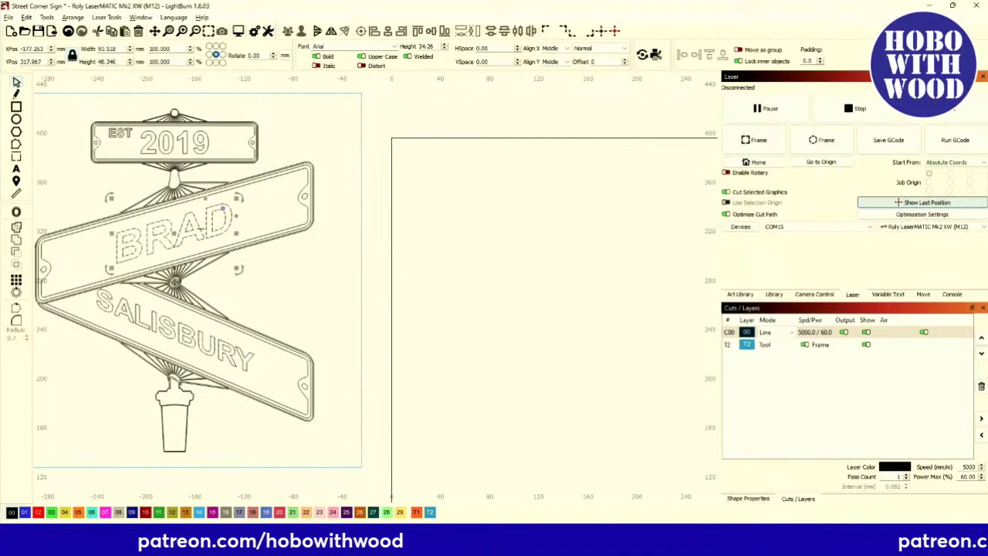
double_click(421, 48)
type("22.6")
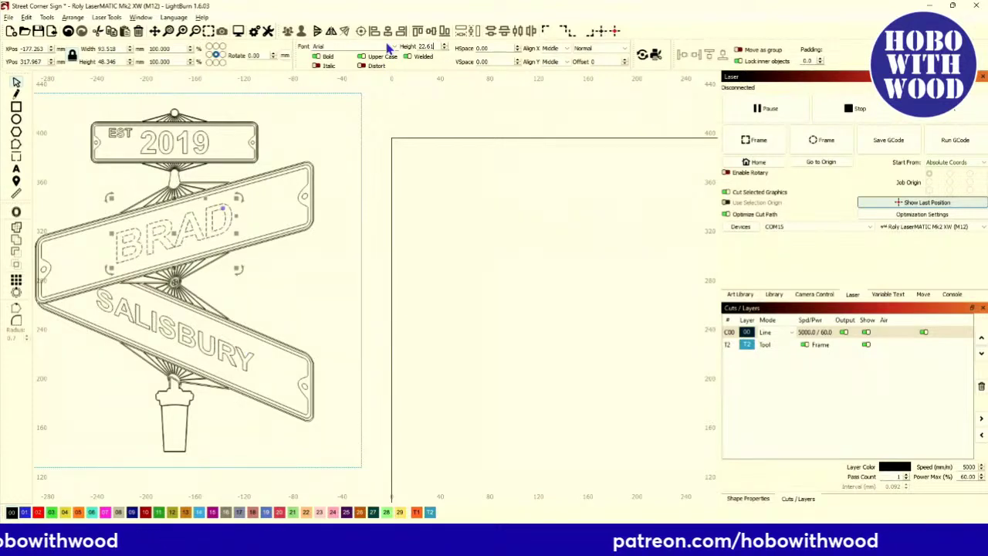
key("Return")
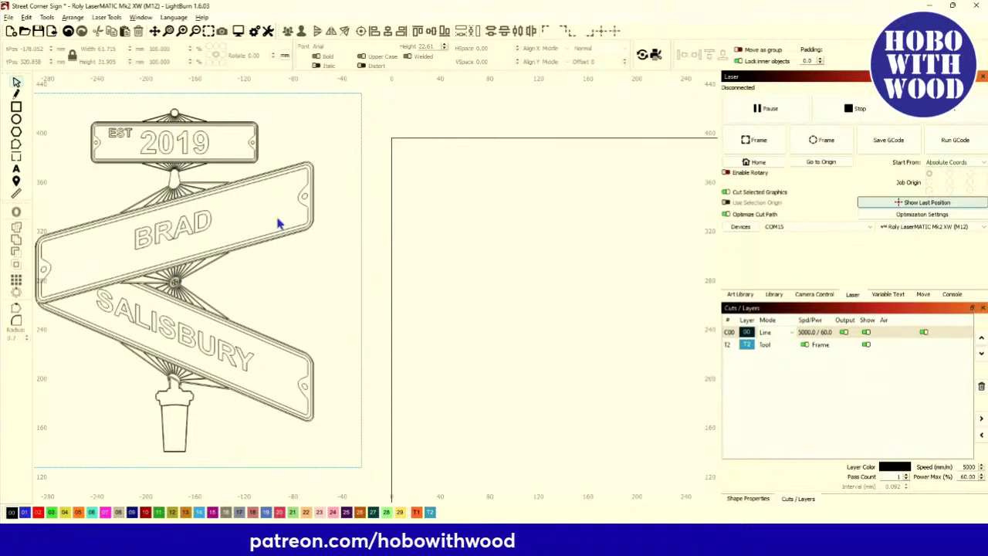
left_click(304, 202)
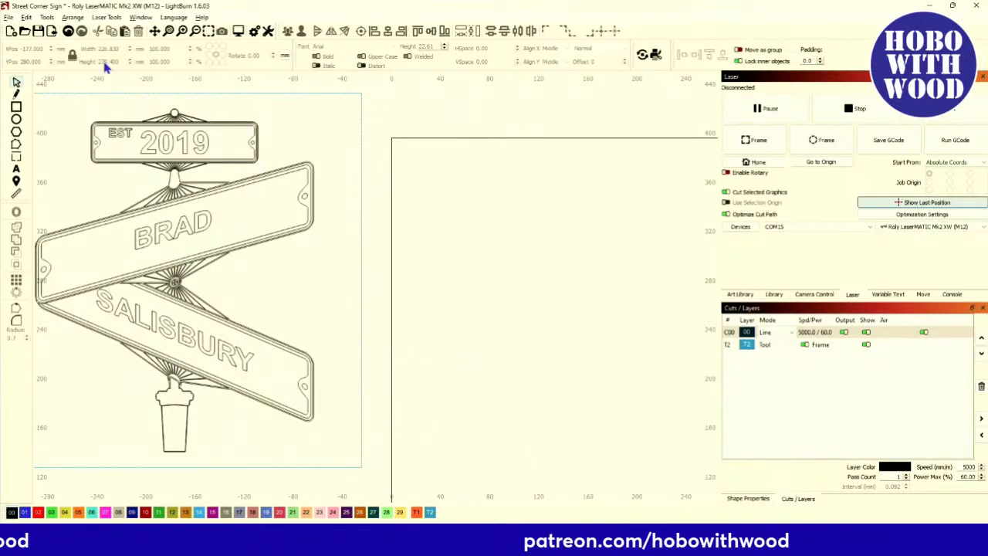
left_click(70, 33)
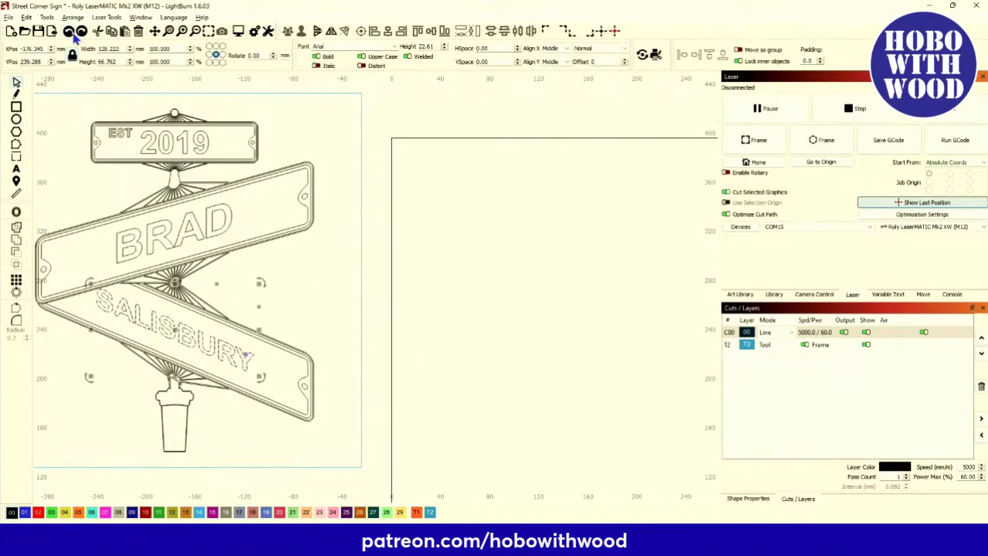
Retype the lower sign as WOOD and the upper sign as HOBO.
key("BackSpace")
key("BackSpace")
key("BackSpace")
key("BackSpace")
key("BackSpace")
key("BackSpace")
key("BackSpace")
key("BackSpace")
key("BackSpace")
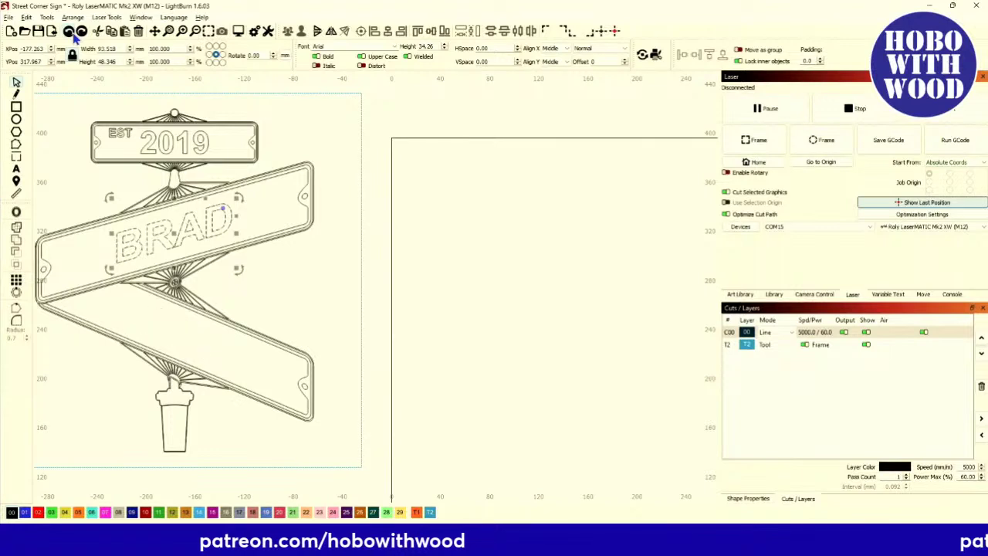
type("DOE")
key("BackSpace")
key("BackSpace")
key("BackSpace")
type("WOOD")
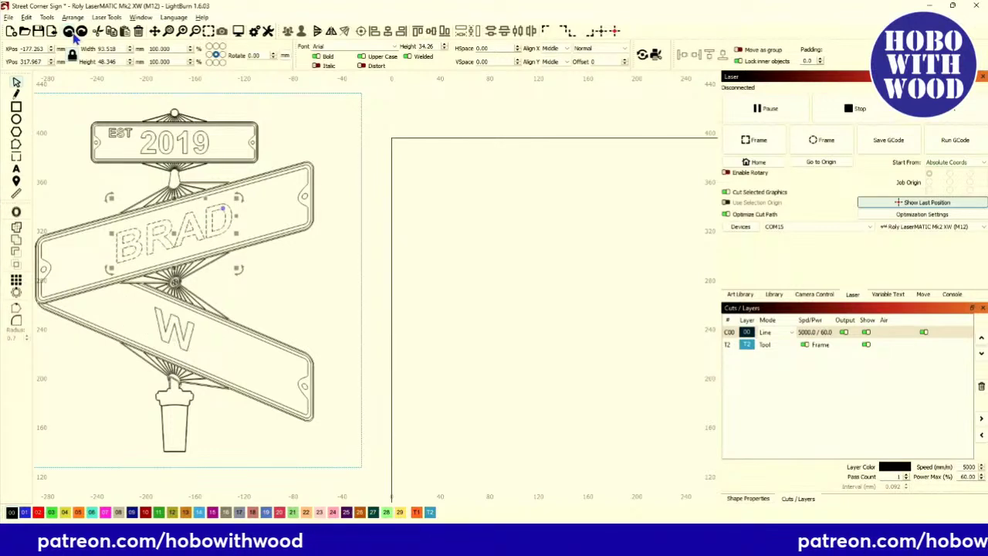
key("BackSpace")
key("BackSpace")
key("BackSpace")
key("BackSpace")
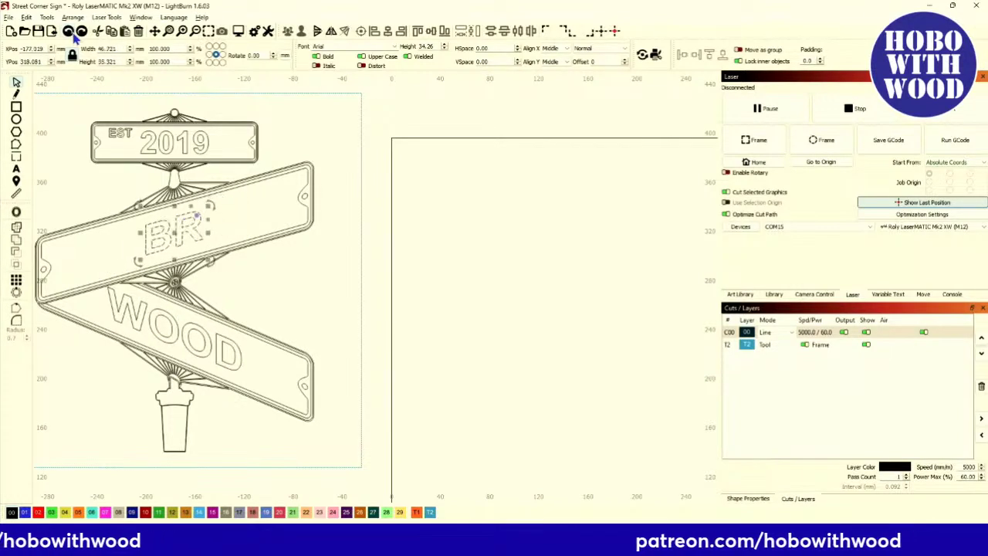
type("HOBO")
left_click(129, 99)
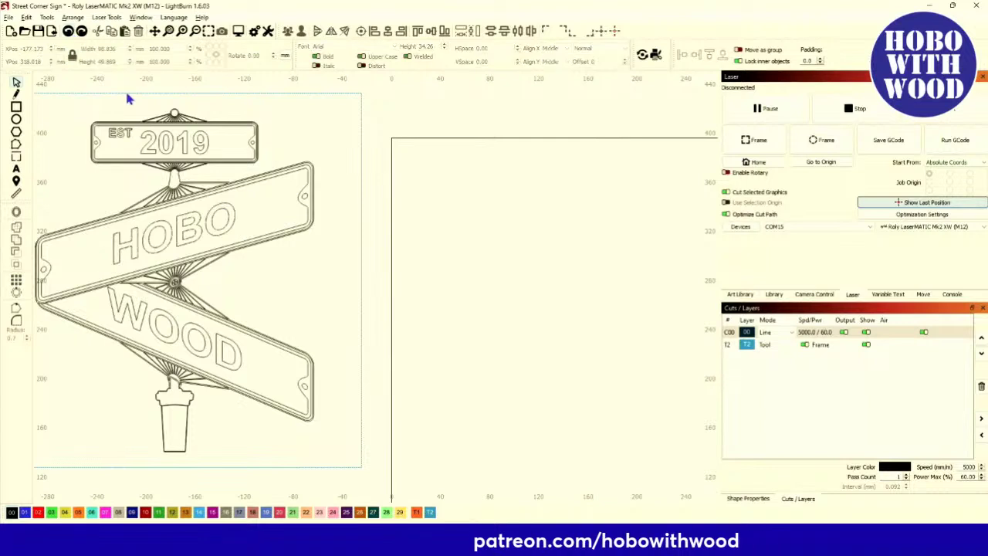
Zoom out on the finished HOBO / WOOD design.
scroll(155, 227, "down", 2)
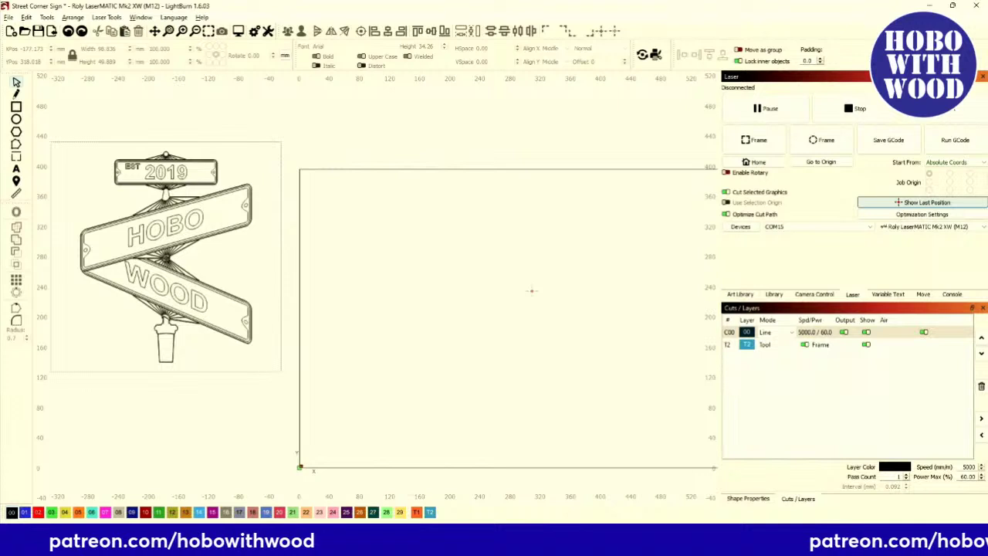
Return to the Facebook post and open the HOBO WOOD preview image in the viewer.
mouse_move(590, 522)
left_click(500, 498)
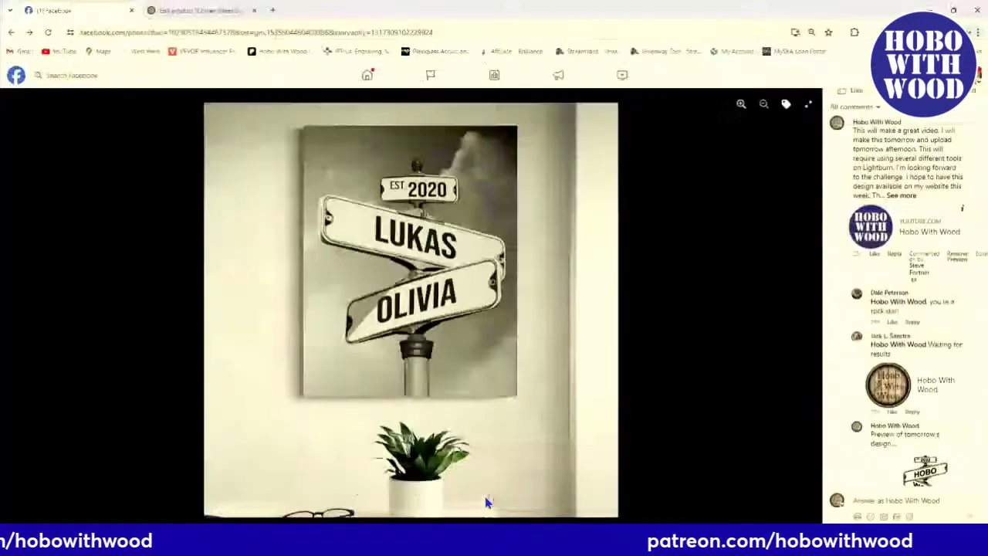
left_click(914, 471)
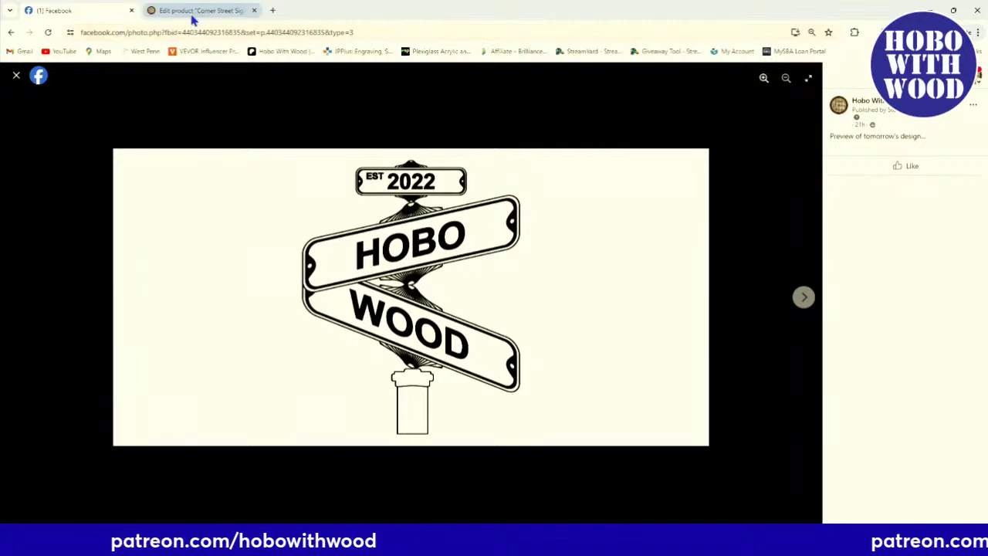
Bring the Street Corner Sign project back from Facebook and zoom over the HOBO / WOOD sign post.
left_click(460, 538)
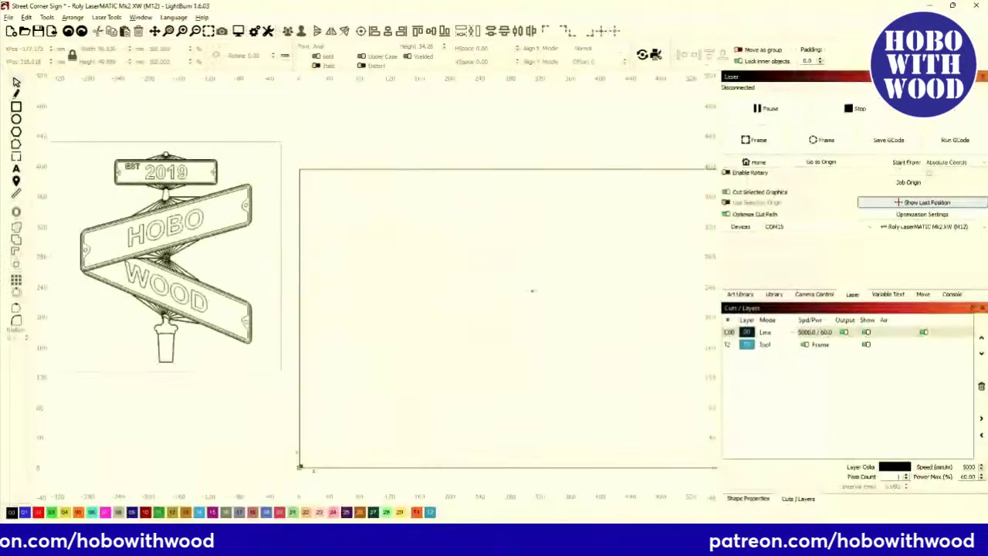
scroll(162, 348, "up", 3)
scroll(161, 350, "up", 3)
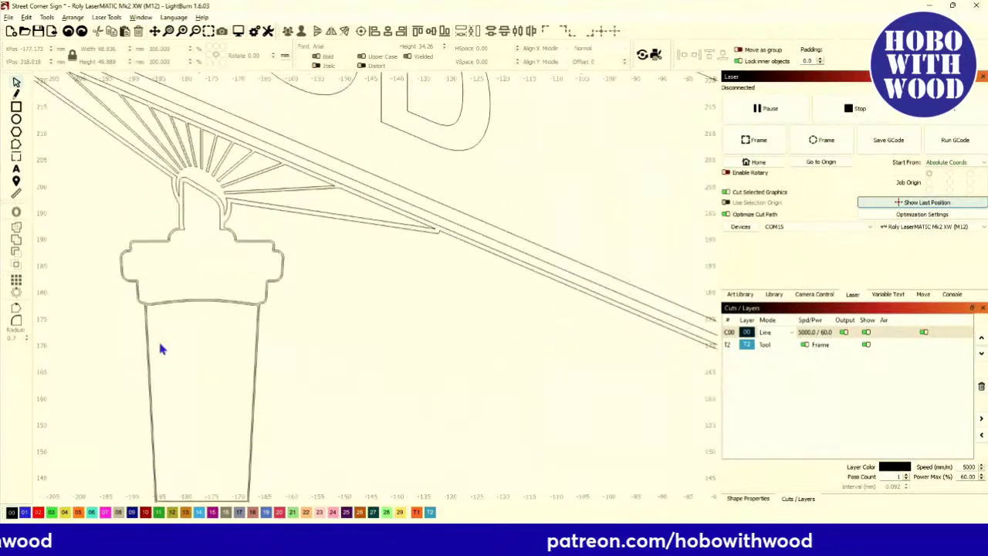
scroll(162, 348, "down", 6)
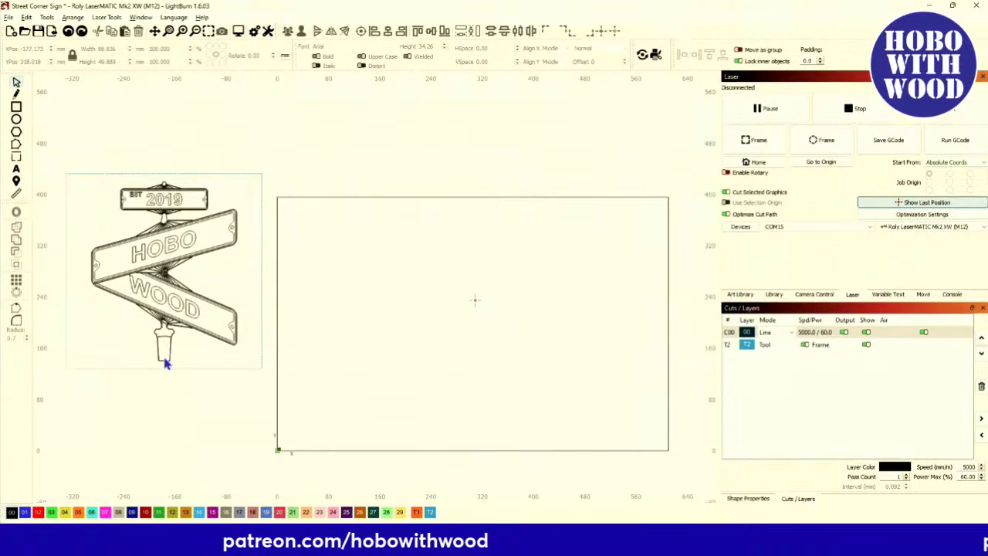
scroll(164, 365, "up", 5)
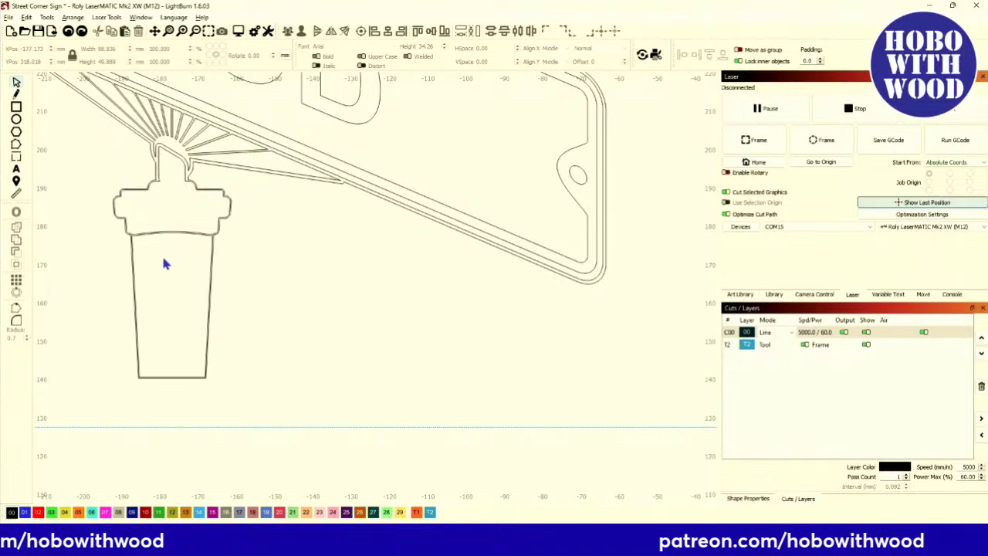
scroll(165, 263, "down", 2)
scroll(162, 237, "down", 1)
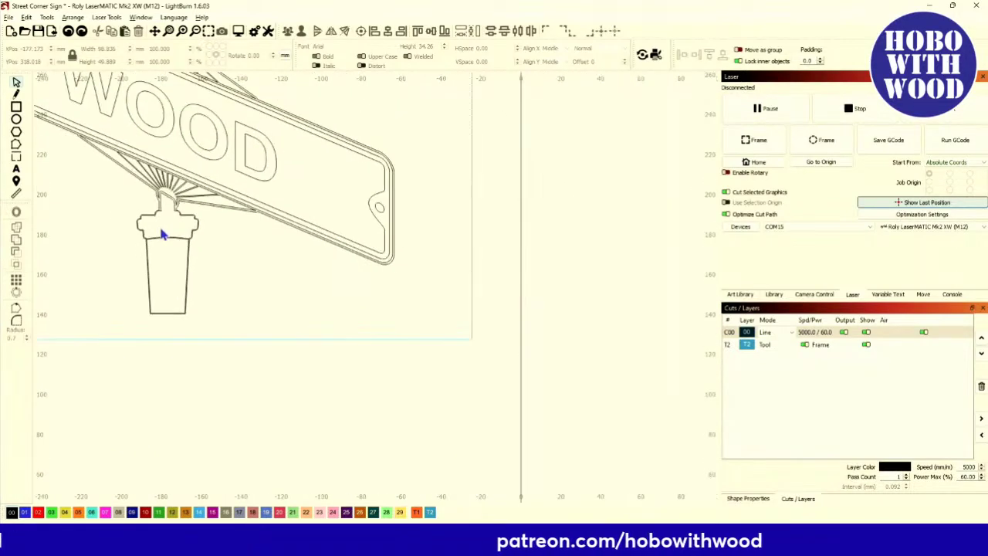
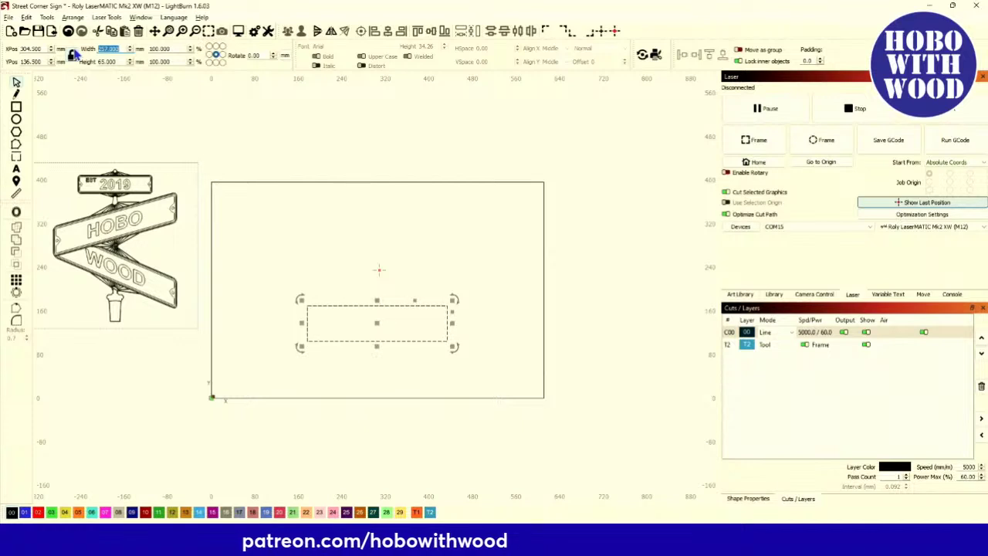
Resize the rectangle to 280 mm wide by 70 mm tall, centred at X 304.5, Y 136.5.
type("0")
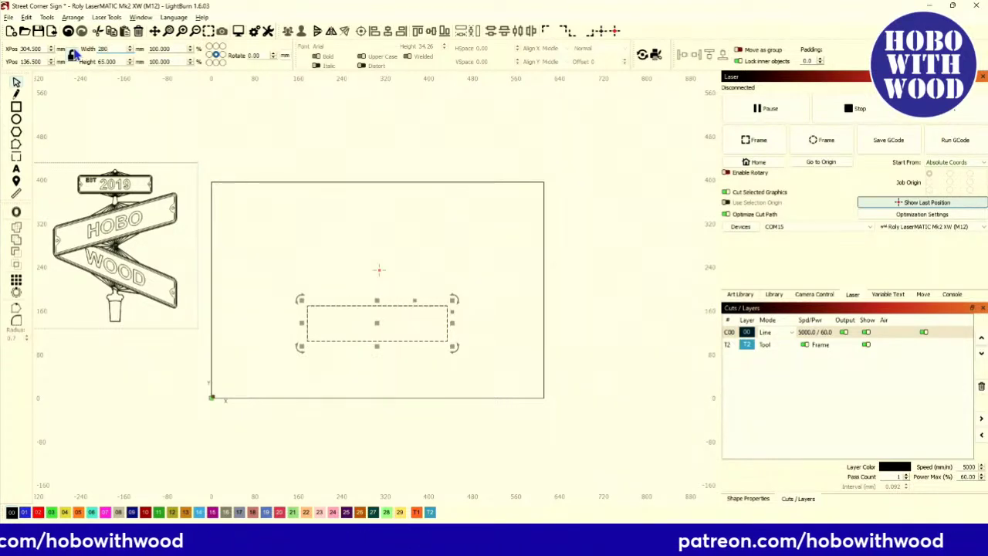
key("Return")
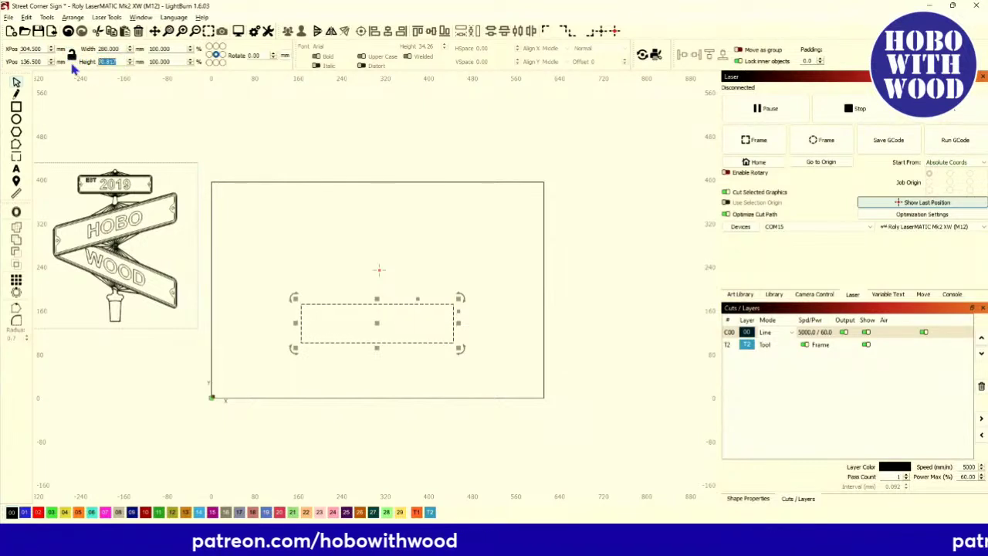
type("70")
key("Return")
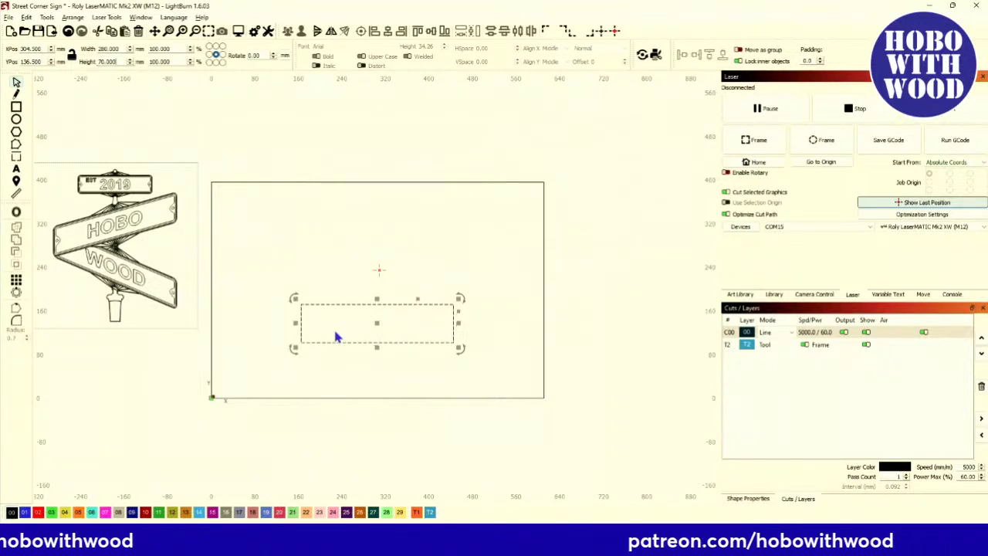
scroll(336, 336, "up", 2)
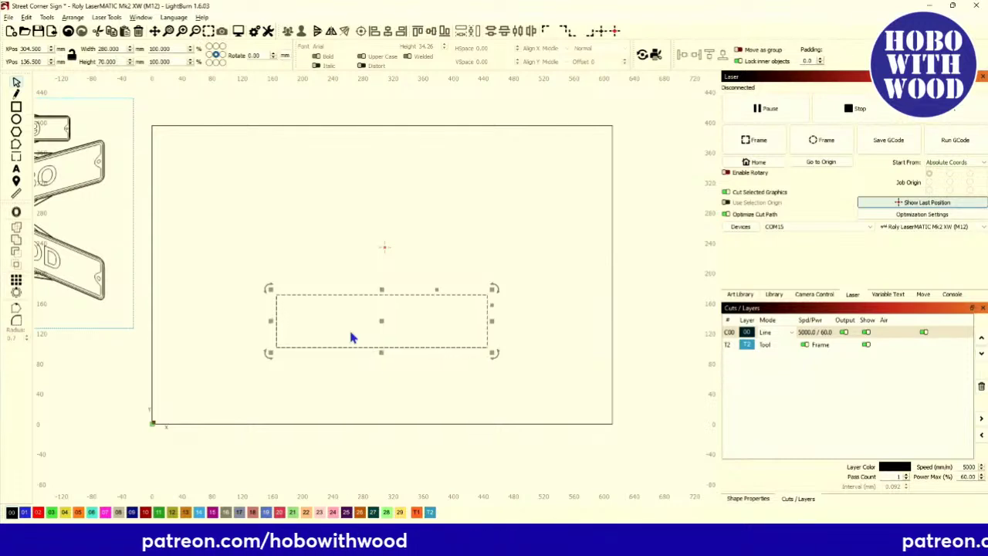
scroll(227, 307, "down", 2)
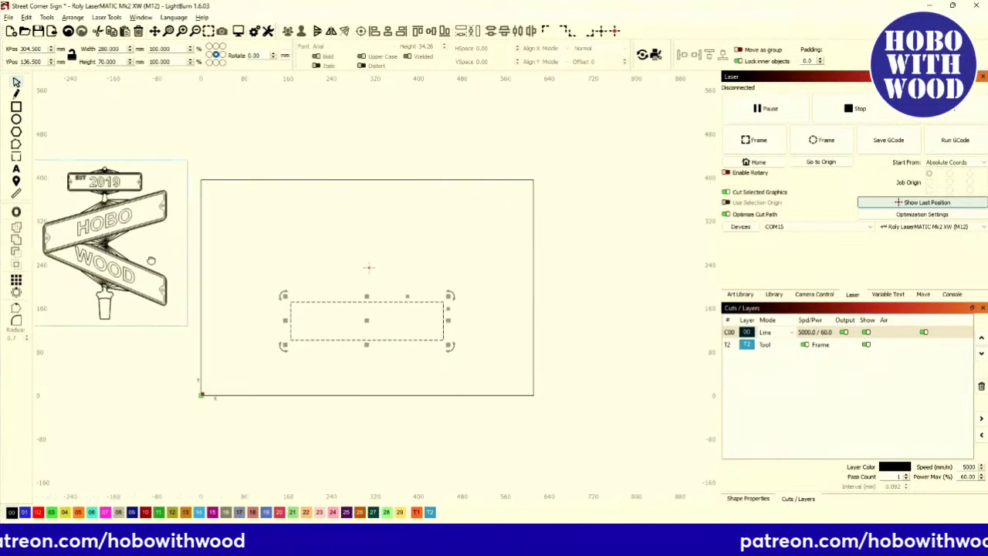
scroll(141, 230, "up", 3)
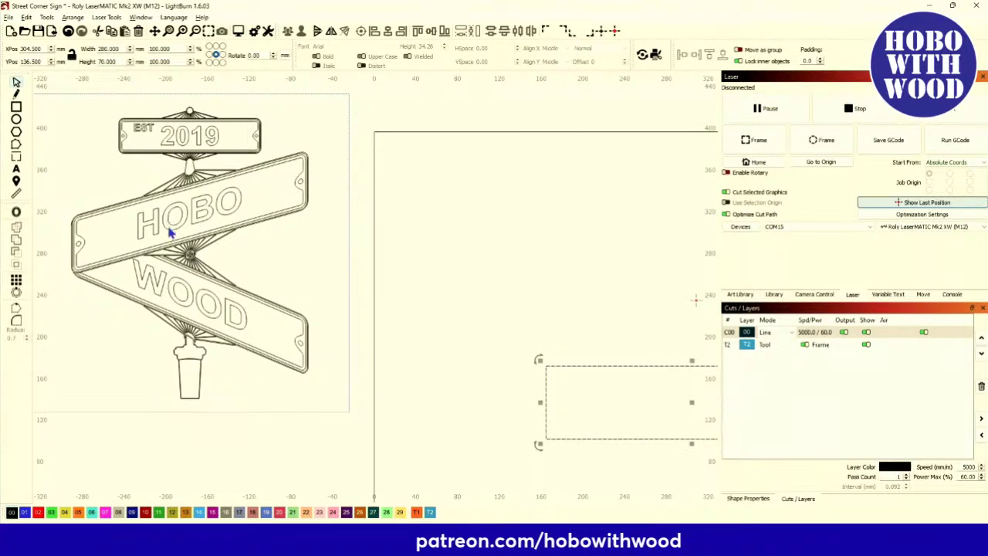
scroll(170, 234, "down", 2)
scroll(388, 318, "up", 3)
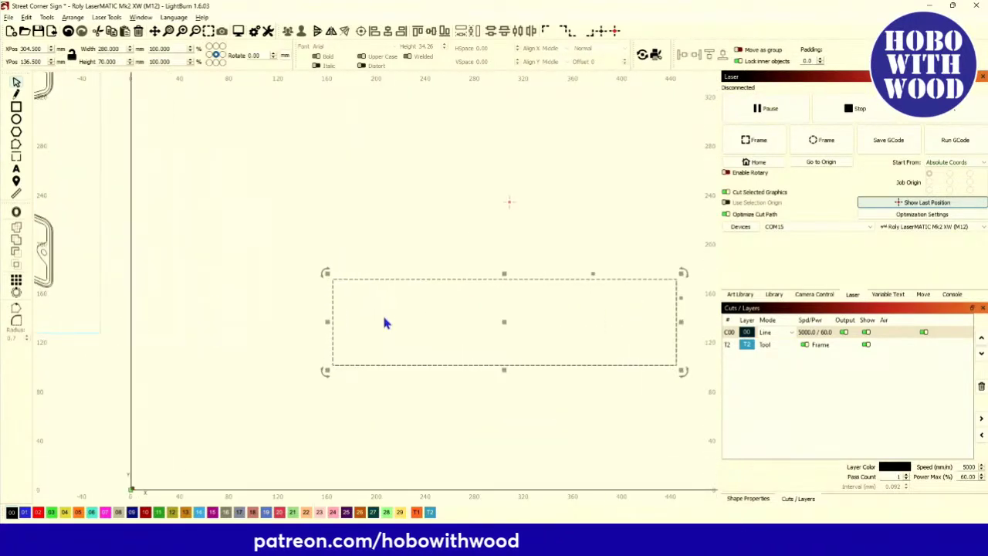
scroll(154, 282, "down", 4)
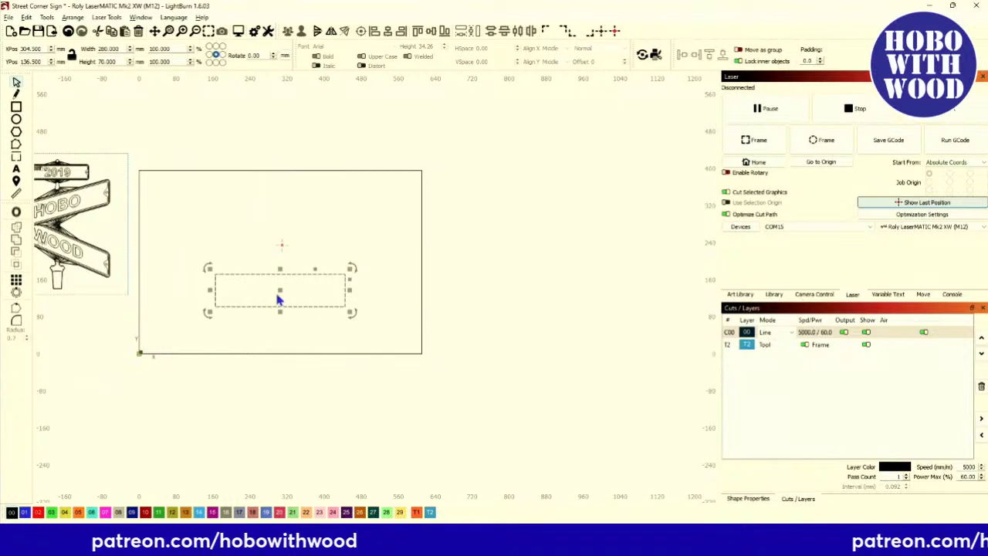
scroll(281, 298, "up", 1)
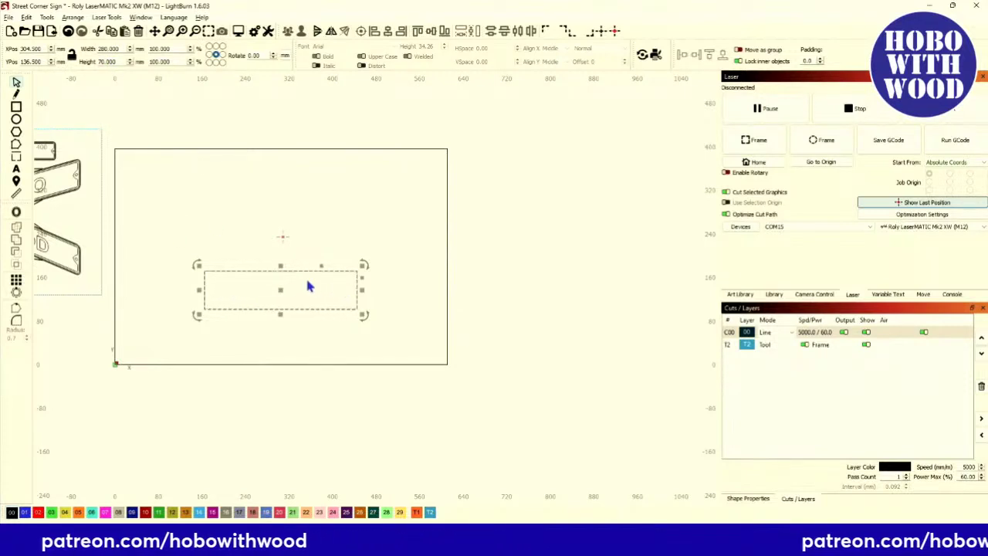
Drag the corner-radius handle to give the 280 × 70 mm rectangle small rounded corners.
scroll(329, 289, "up", 3)
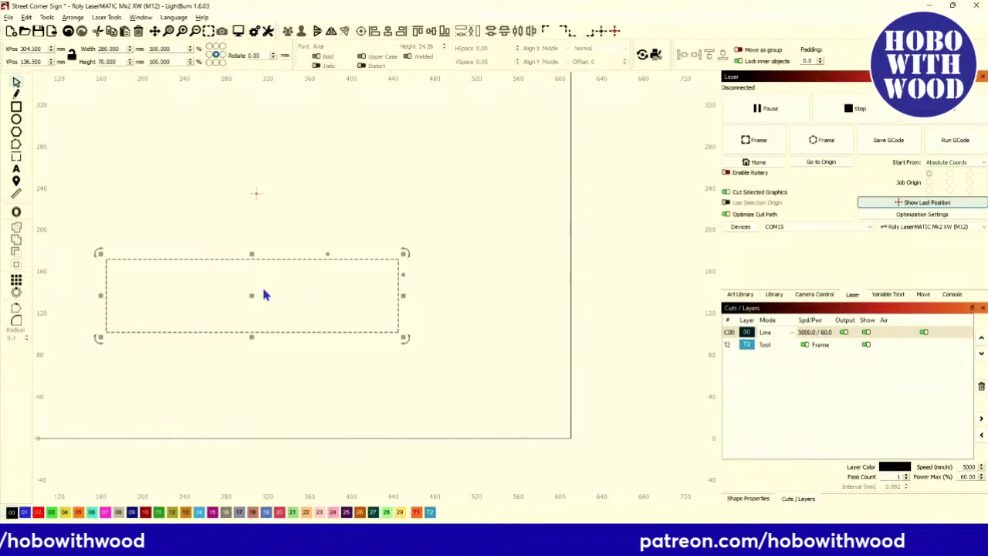
left_click_drag(263, 294, 335, 287)
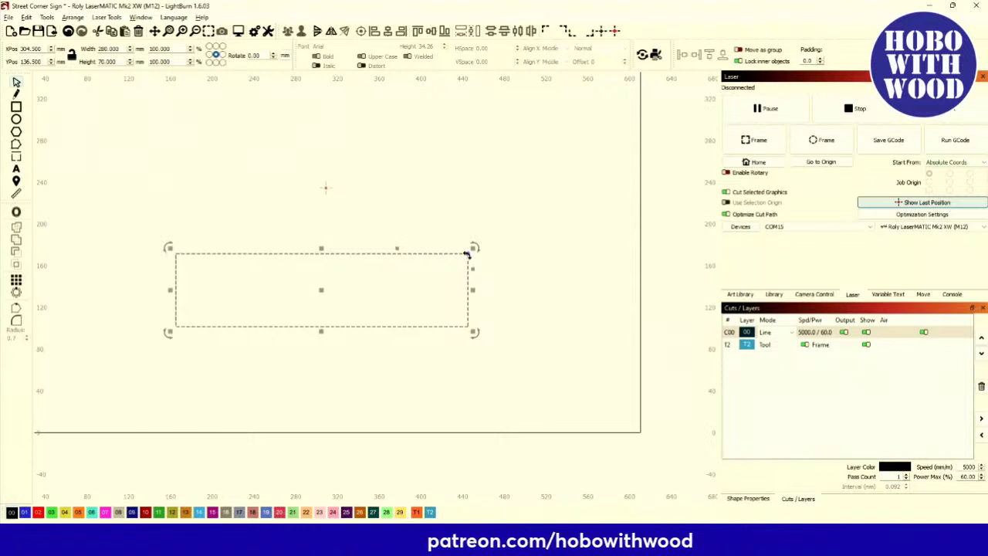
scroll(466, 255, "up", 3)
scroll(468, 283, "left", 2)
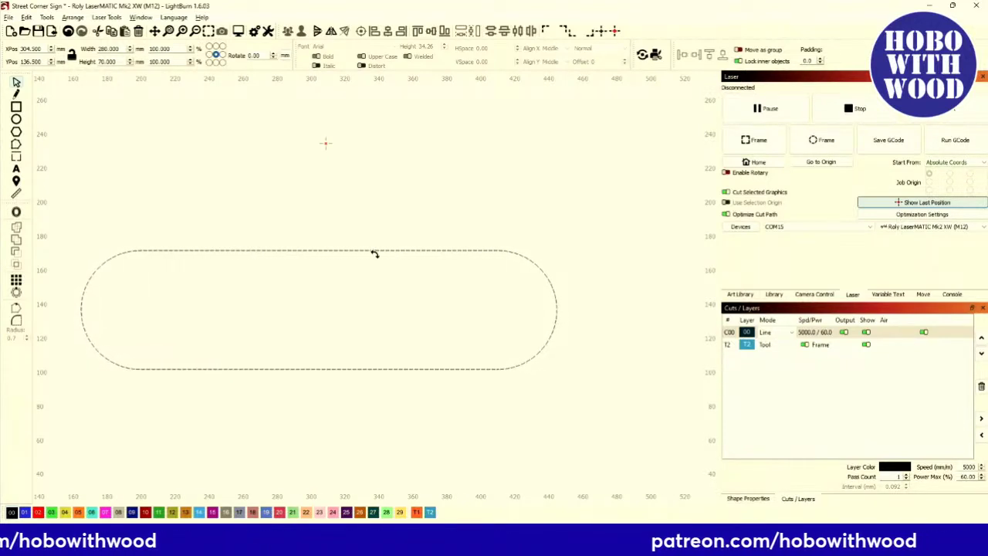
left_click_drag(454, 259, 531, 252)
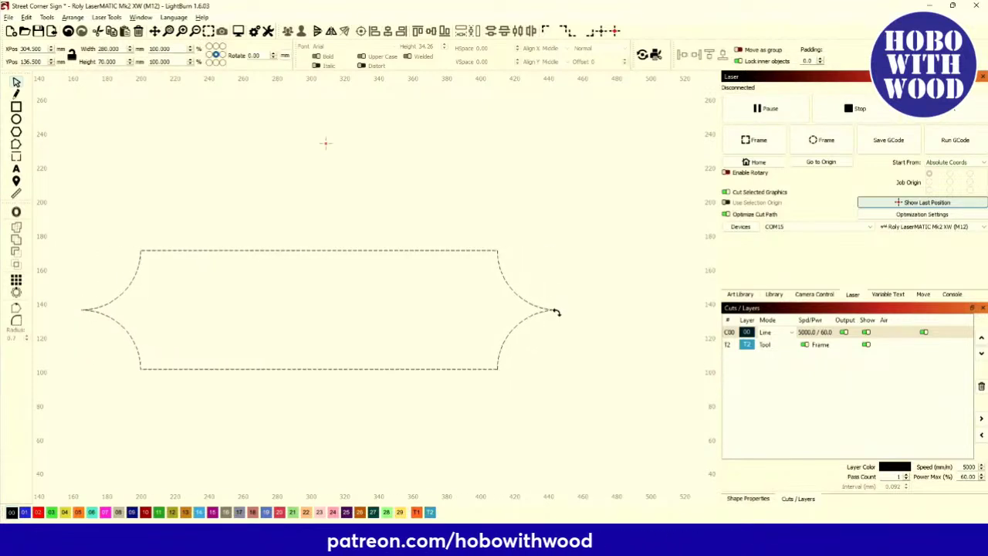
left_click_drag(556, 279, 547, 248)
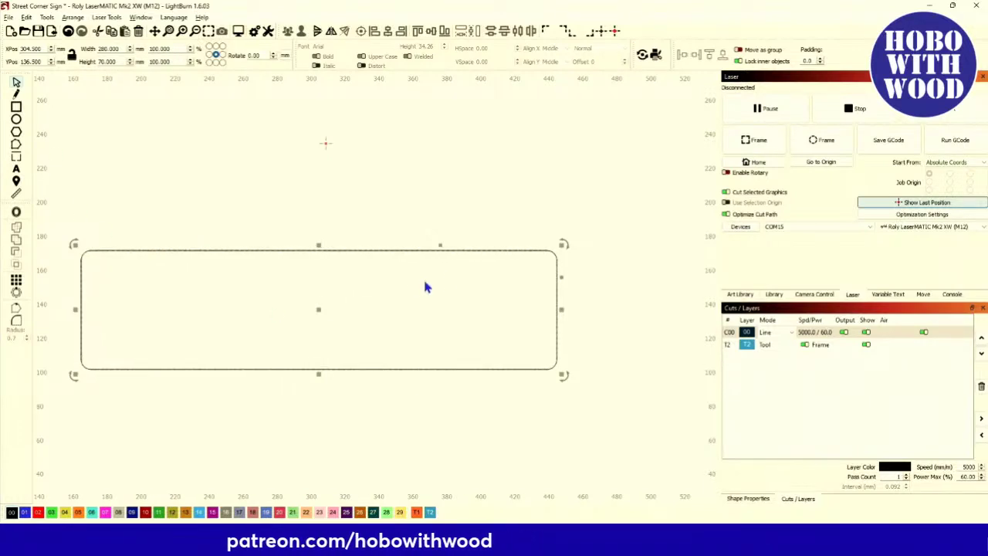
Make a centred inner copy about 251.5 × 62.9 mm, then reselect the outer outline.
left_click(561, 247)
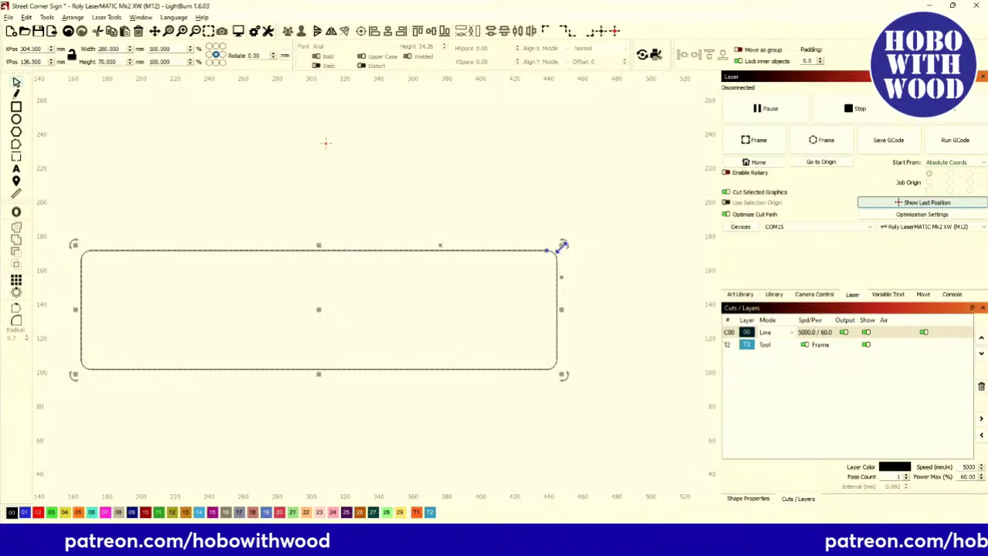
left_click_drag(562, 247, 528, 265)
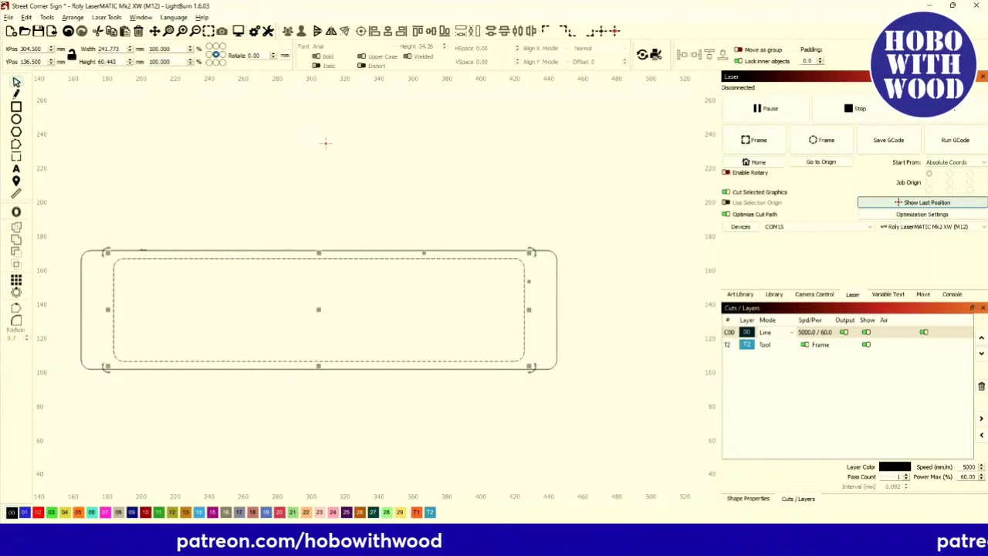
left_click(209, 278)
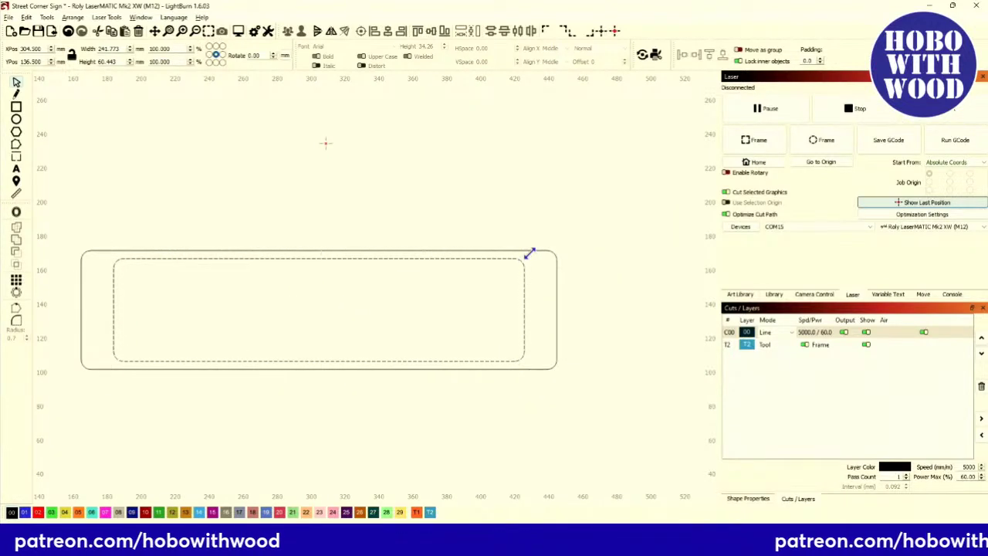
left_click_drag(530, 254, 537, 251)
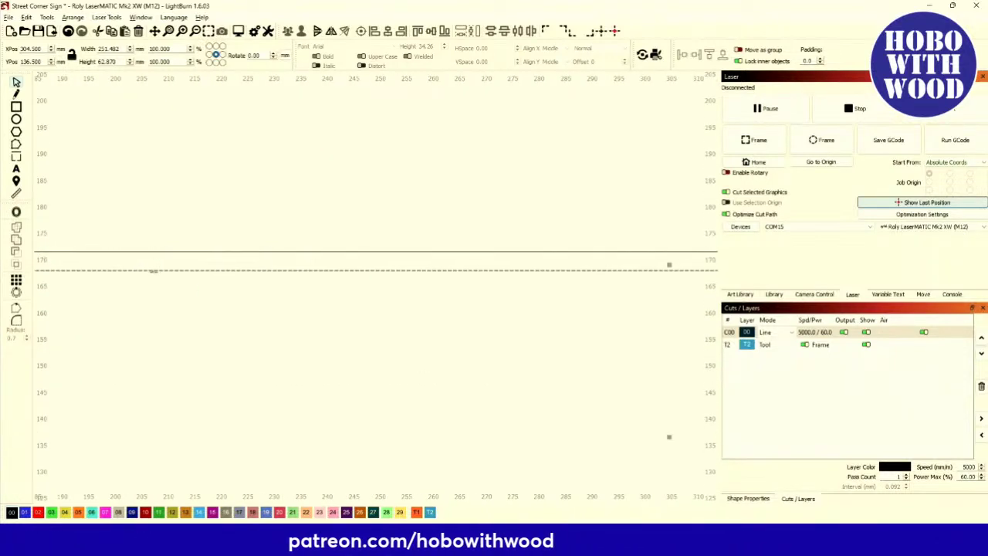
left_click(183, 273)
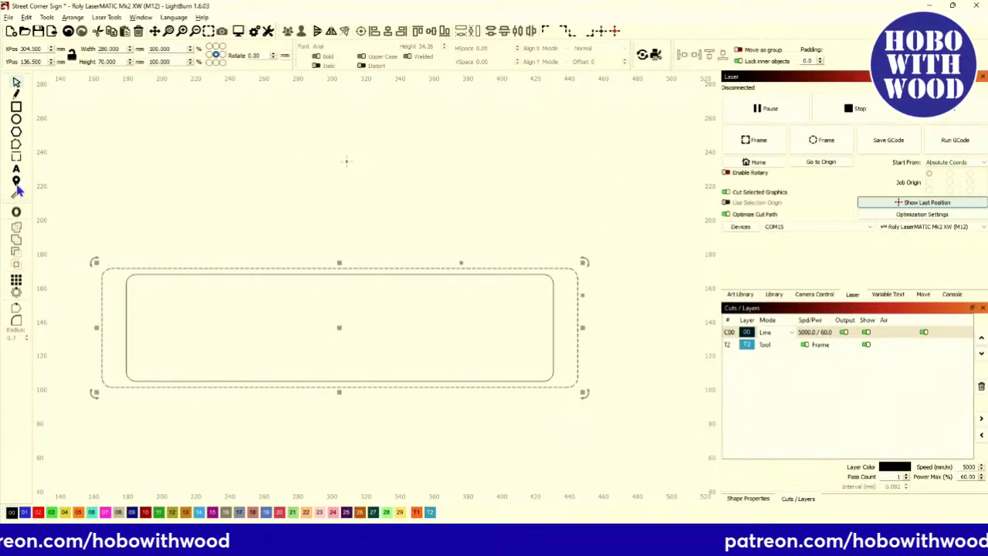
Try a 3.5 mm offset on the outer outline, cancel it, and select the inner outline.
left_click(16, 211)
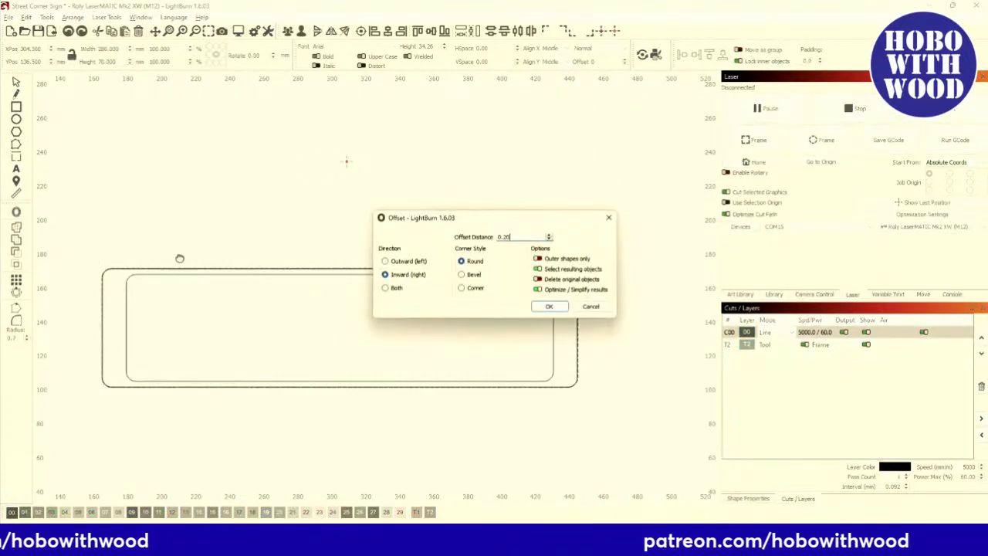
left_click(547, 236)
left_click(548, 236)
left_click(547, 236)
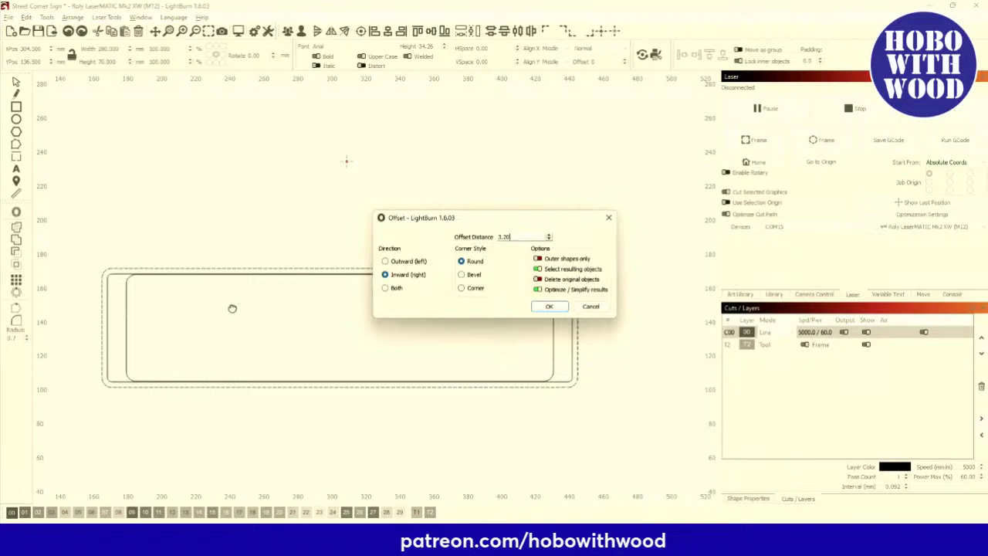
scroll(232, 308, "up", 6)
scroll(232, 235, "up", 2)
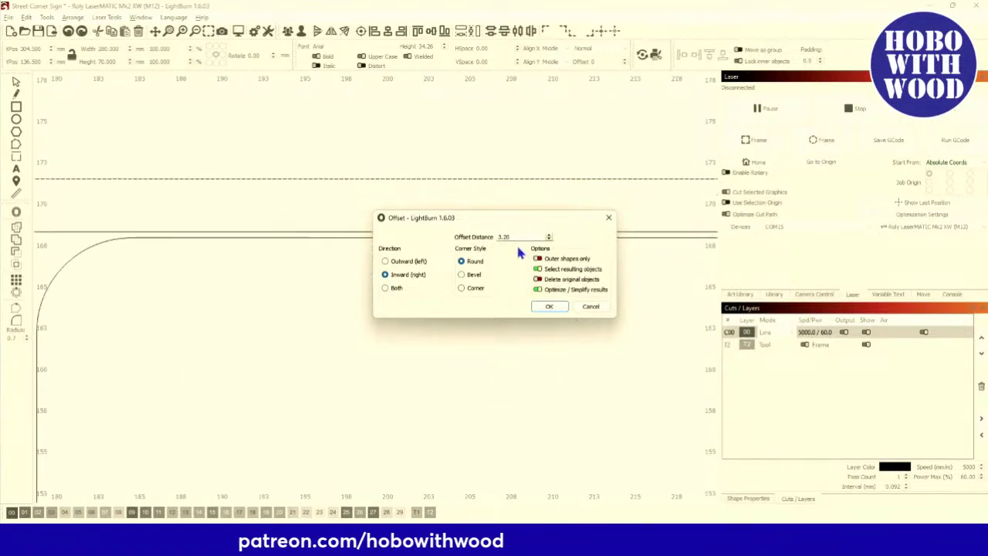
left_click_drag(509, 236, 470, 228)
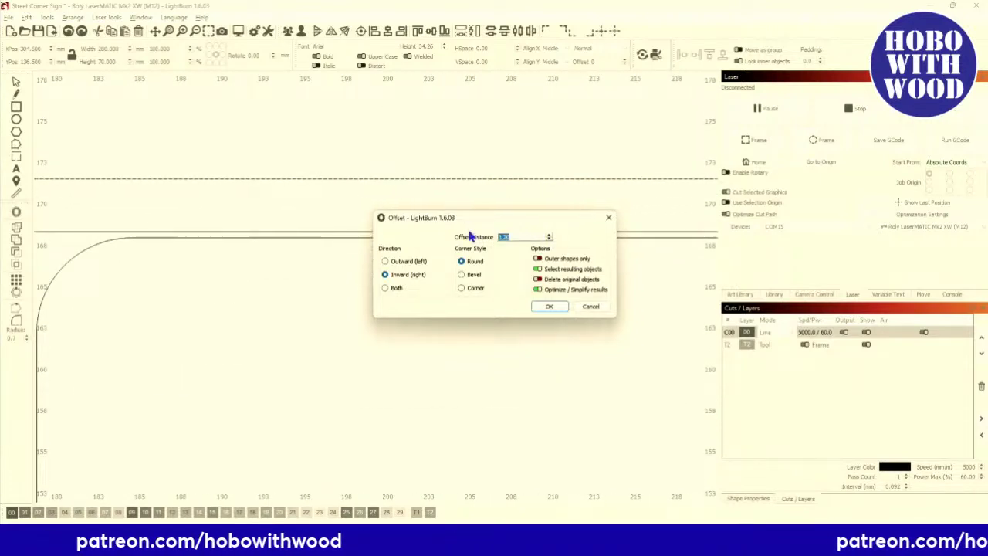
type("3.5")
scroll(181, 232, "down", 1)
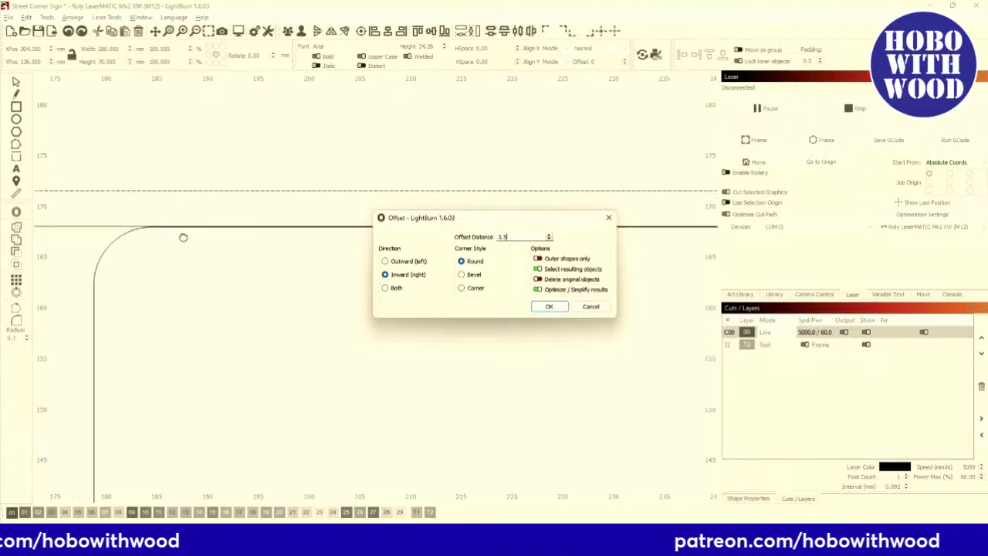
scroll(203, 208, "down", 4)
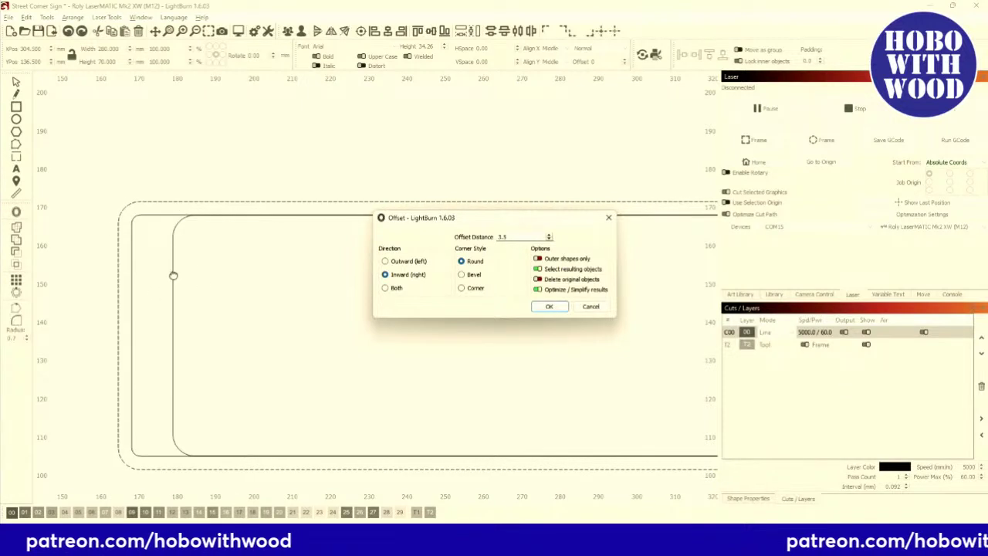
scroll(174, 278, "down", 2)
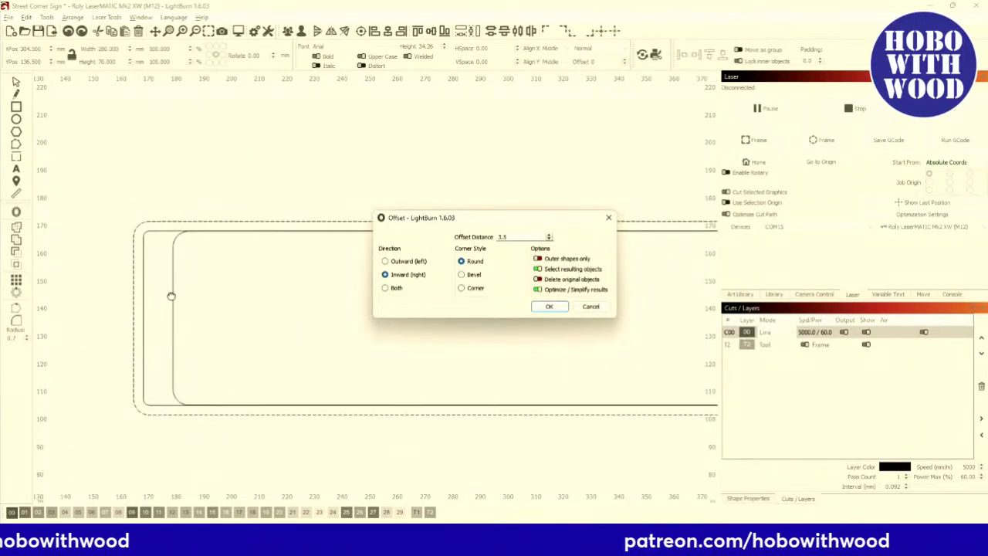
left_click_drag(180, 292, 147, 293)
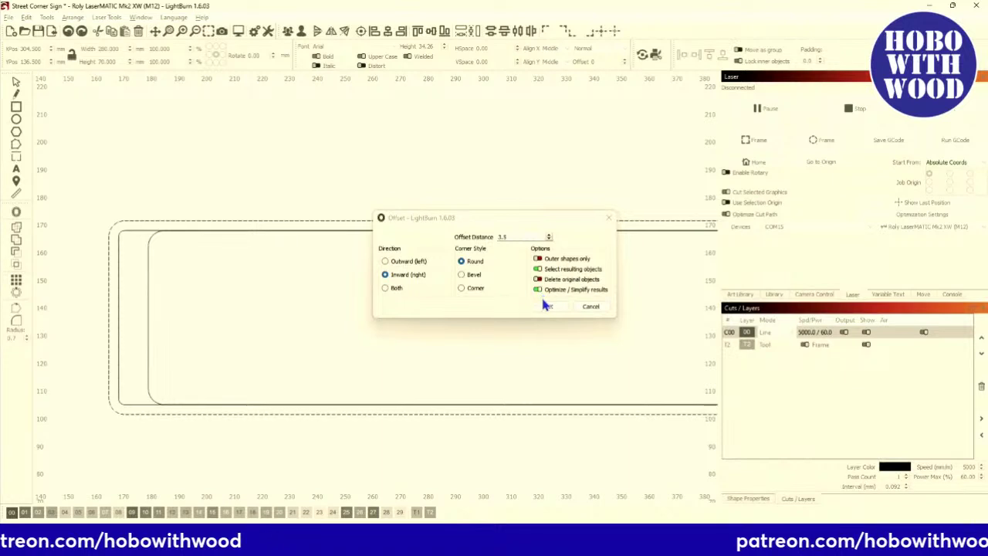
left_click(591, 307)
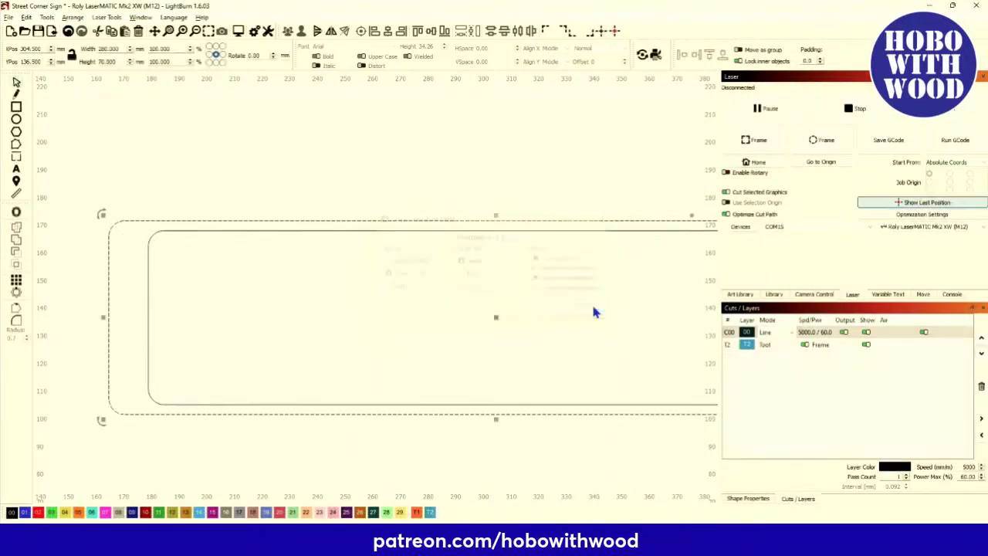
left_click(148, 313)
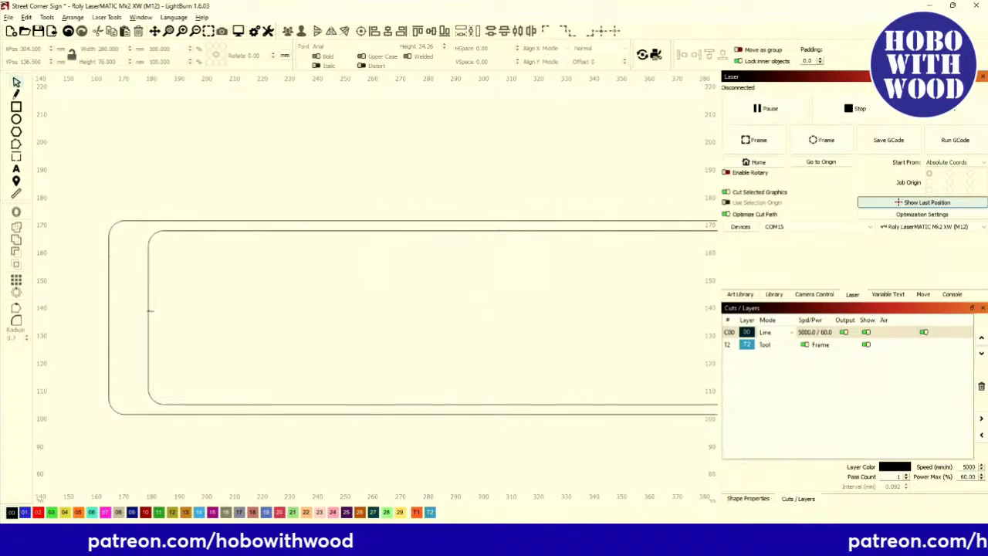
Delete the inner rounded outline.
key("Delete")
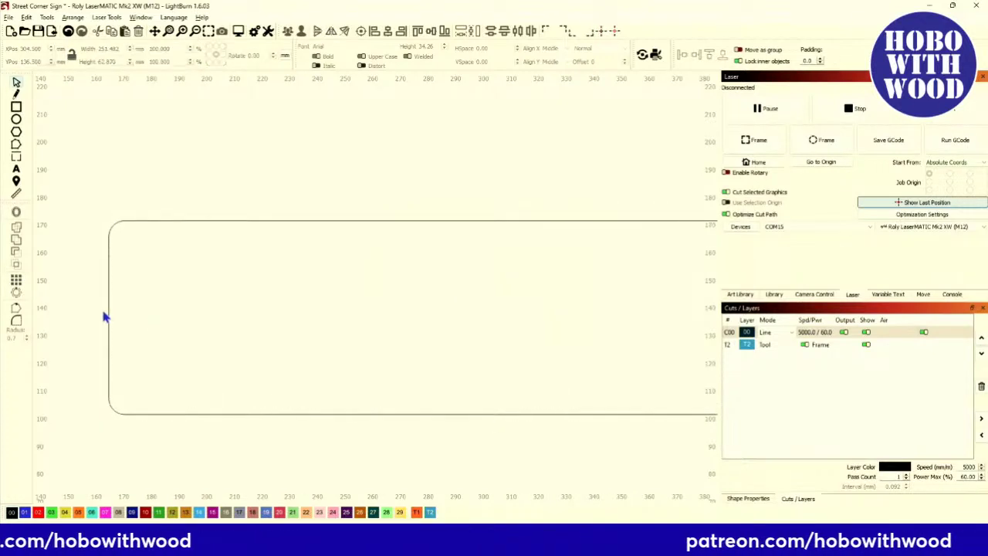
scroll(105, 317, "down", 4)
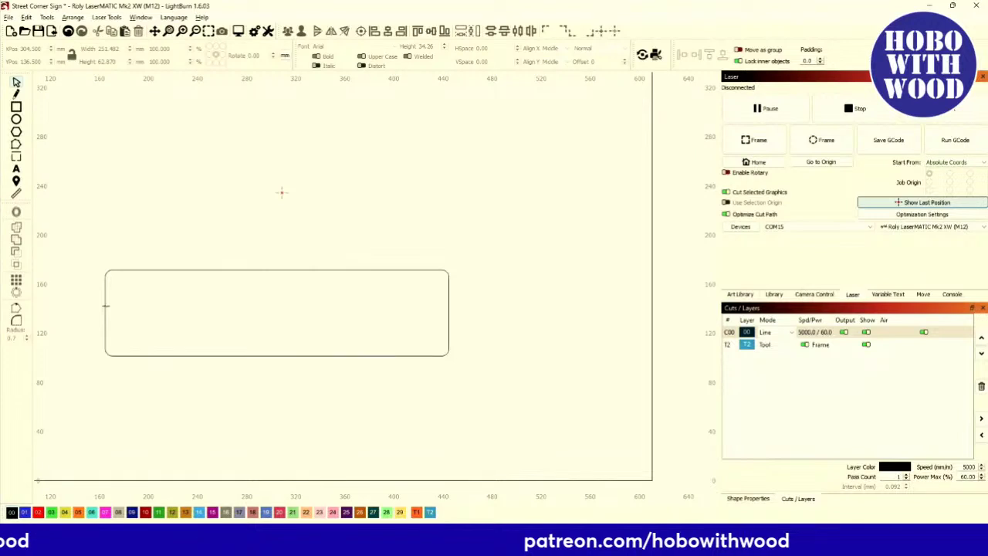
scroll(107, 306, "up", 4)
scroll(97, 314, "down", 2)
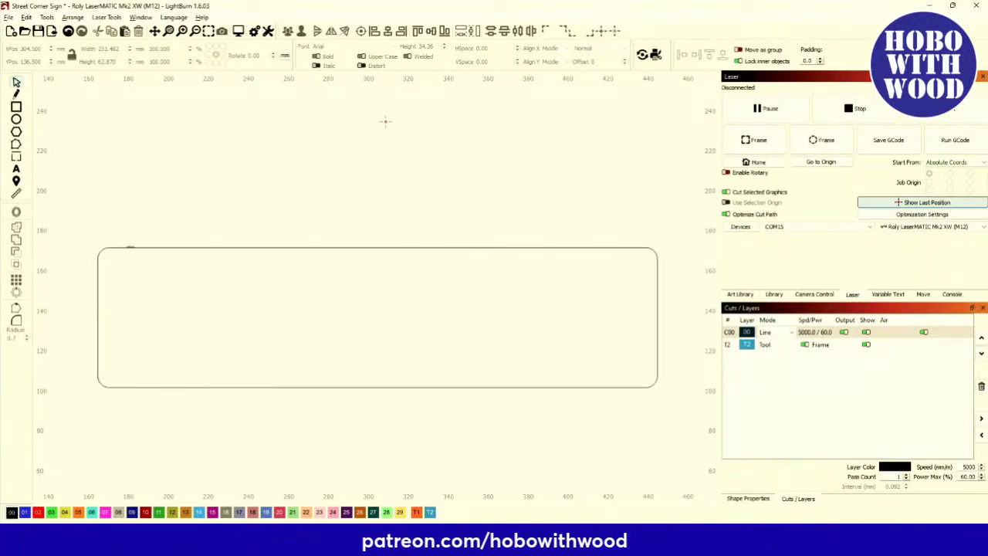
Add a 1 mm inward rounded offset to the 280 × 70 mm plaque outline.
left_click(98, 313)
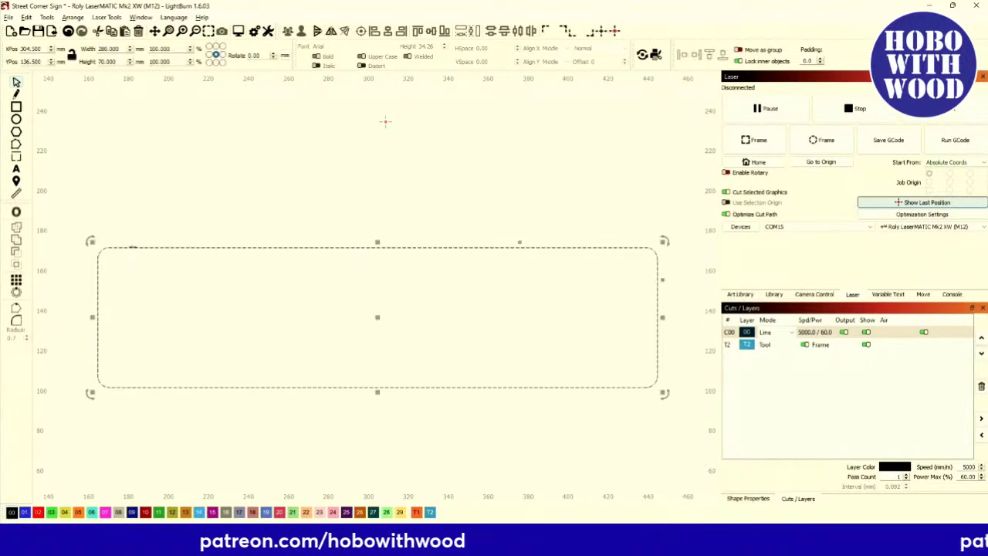
left_click(17, 215)
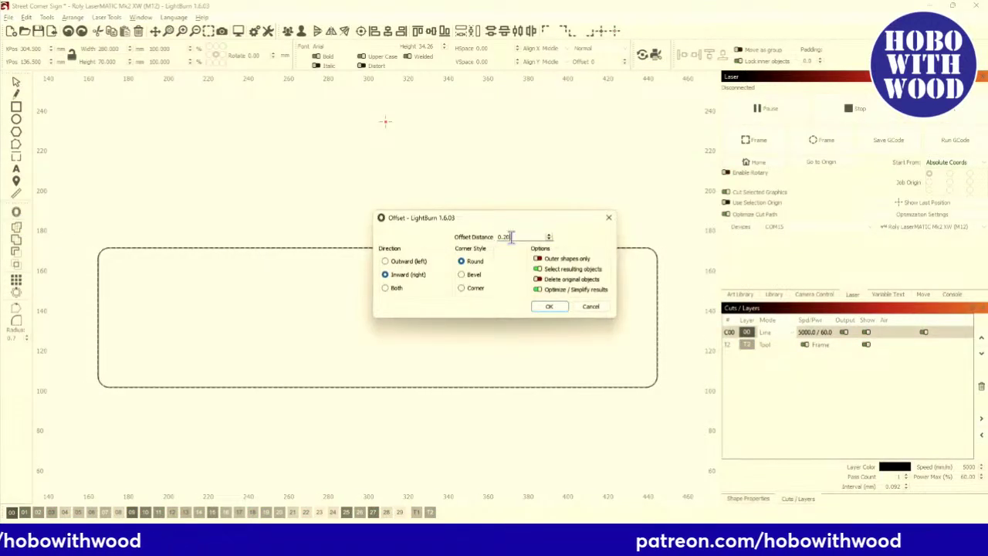
type("1")
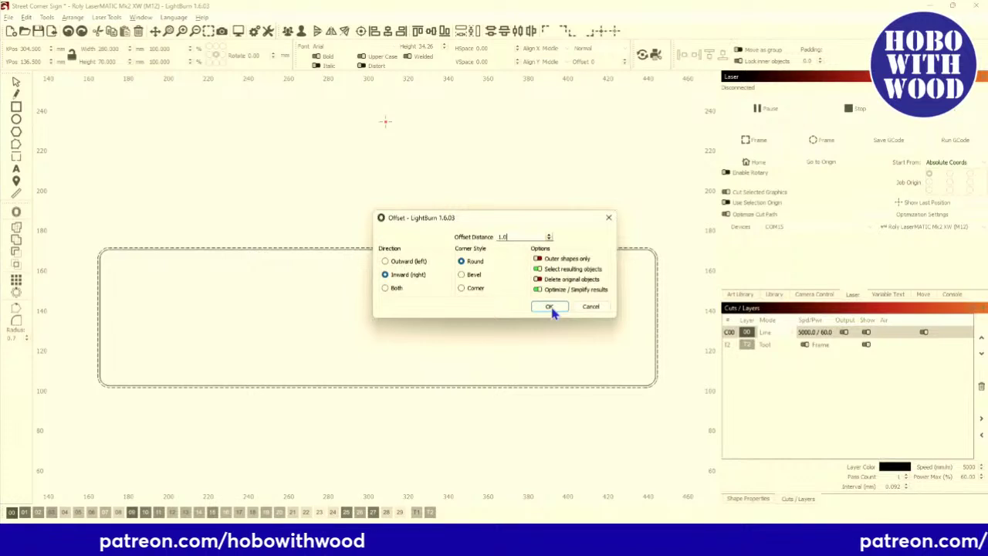
left_click(549, 307)
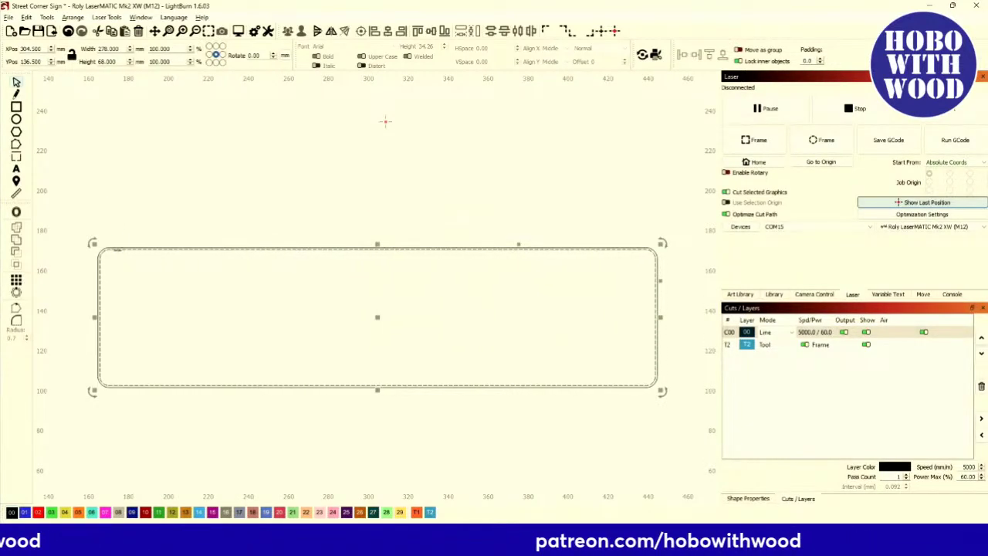
Add further inward offsets of 3 mm and then 2 mm, each from the newest outline.
left_click(18, 216)
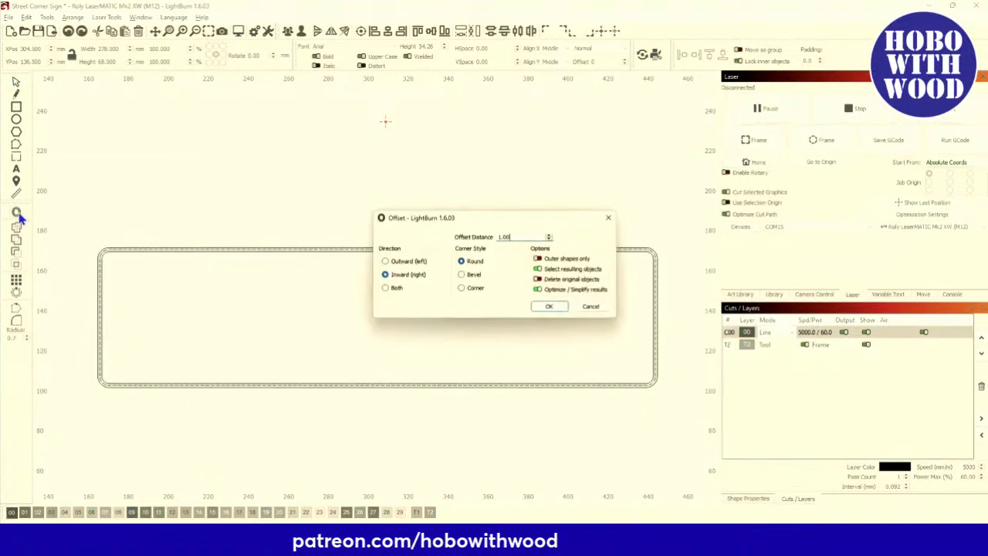
left_click(548, 235)
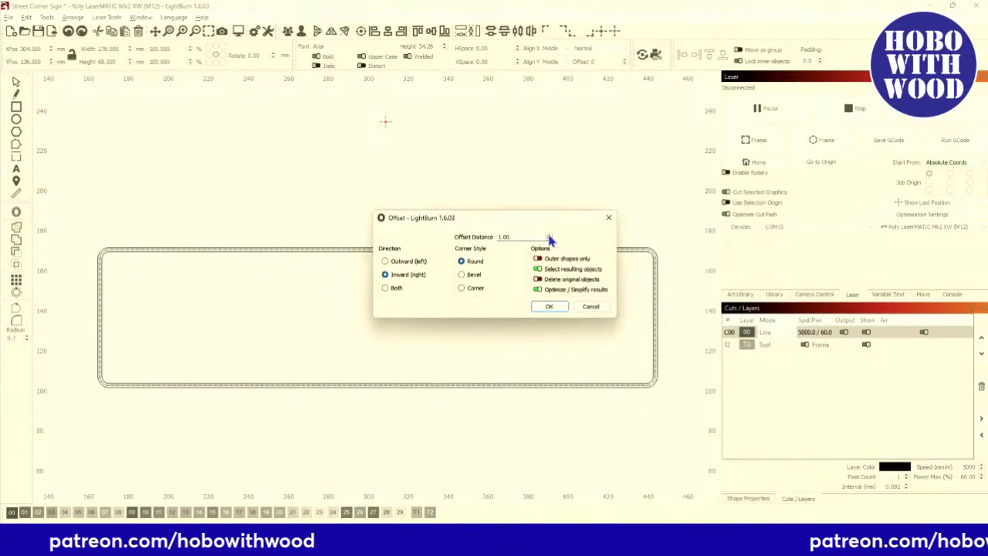
left_click(548, 236)
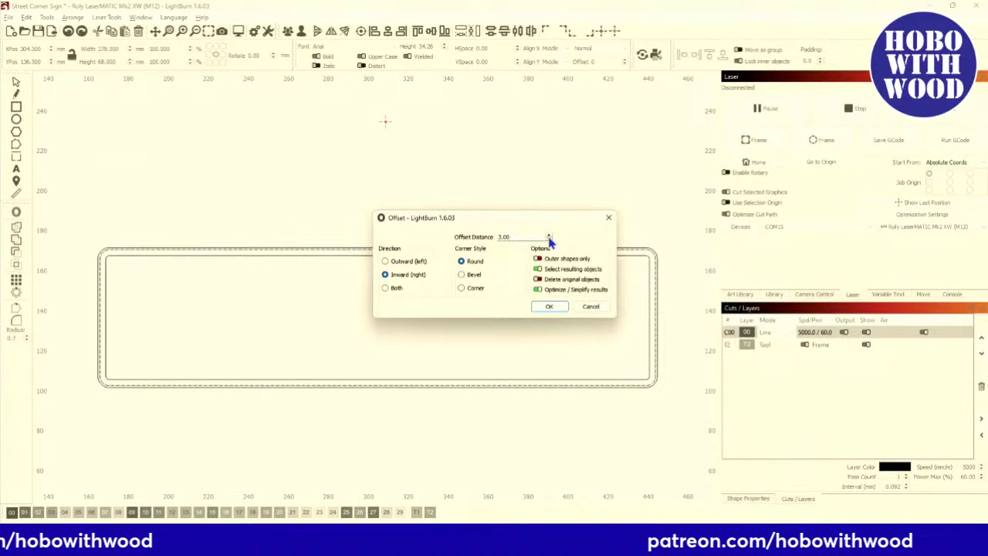
left_click(549, 308)
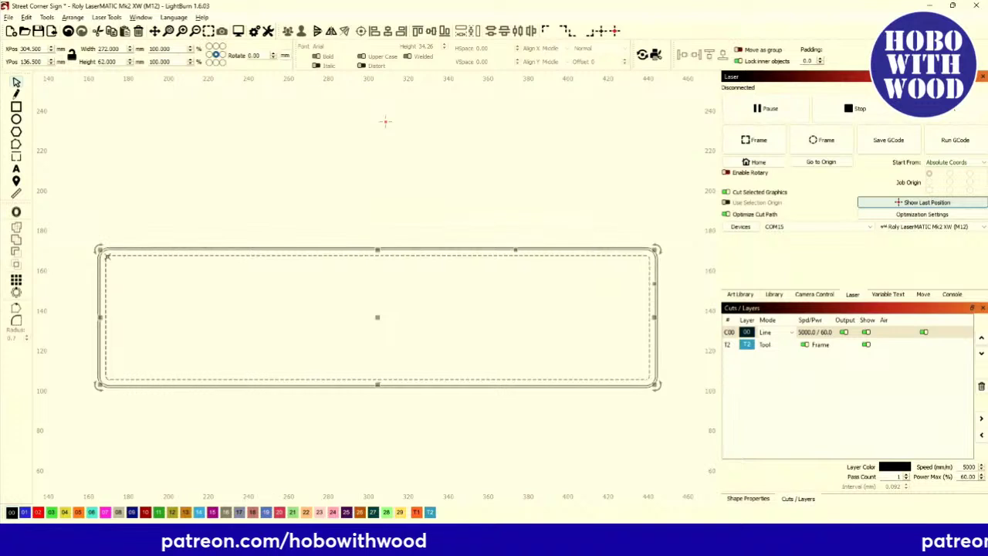
left_click(16, 212)
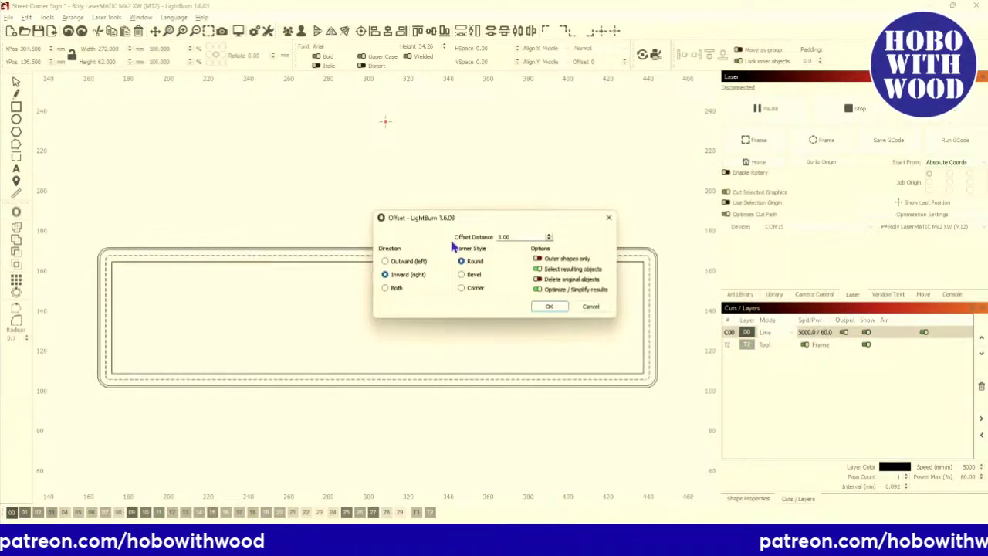
left_click(548, 240)
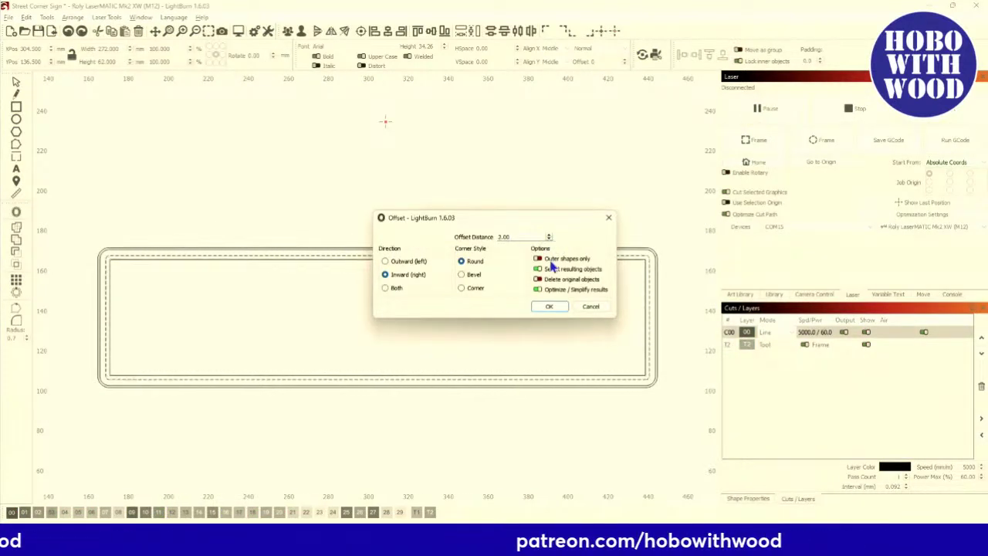
left_click(548, 307)
scroll(75, 281, "down", 1)
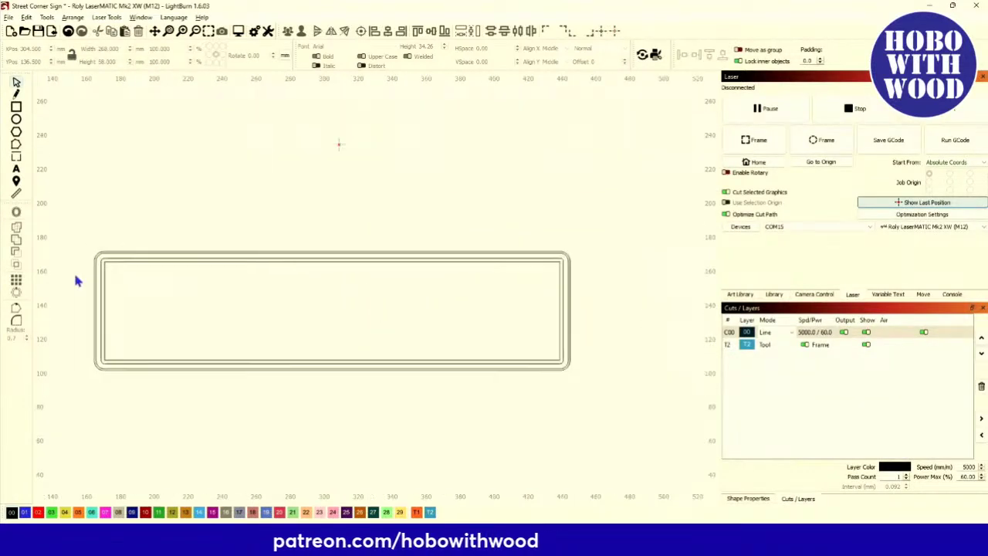
scroll(249, 365, "down", 5)
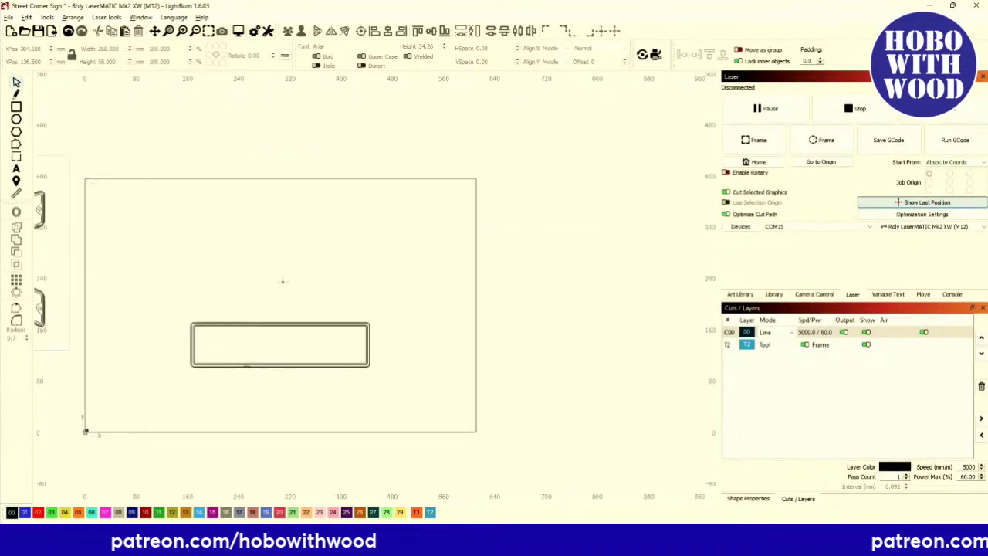
scroll(193, 325, "up", 5)
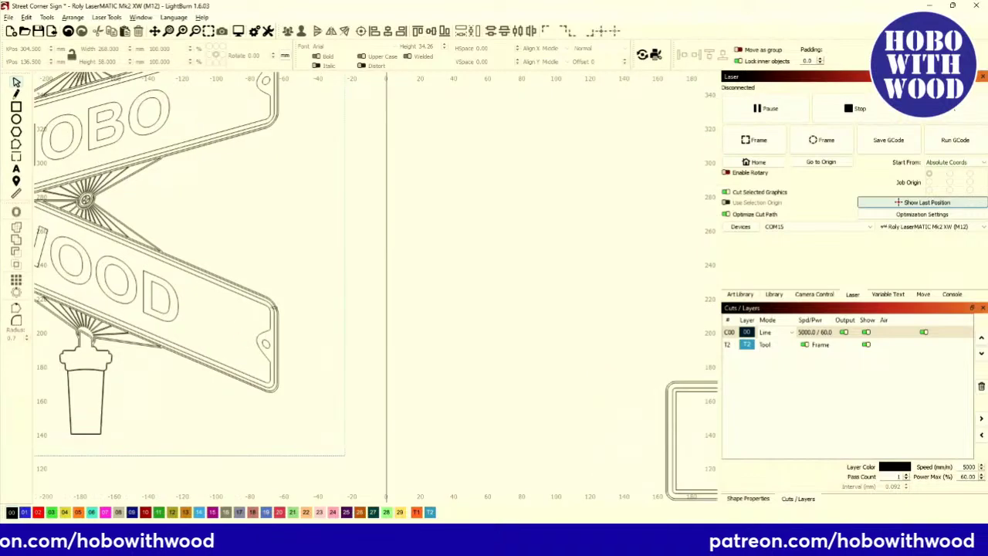
scroll(203, 313, "down", 1)
scroll(204, 319, "down", 2)
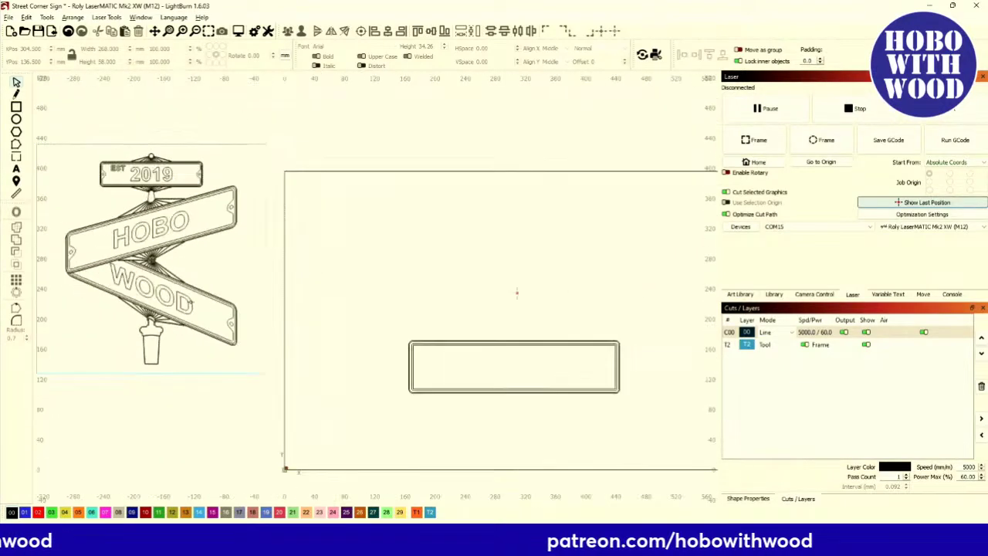
scroll(331, 319, "up", 6)
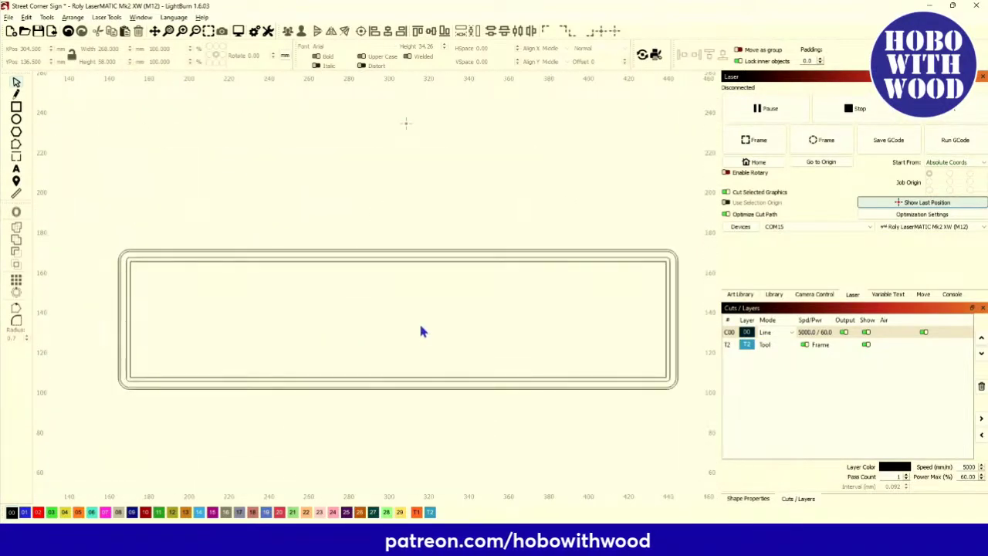
left_click_drag(484, 309, 417, 302)
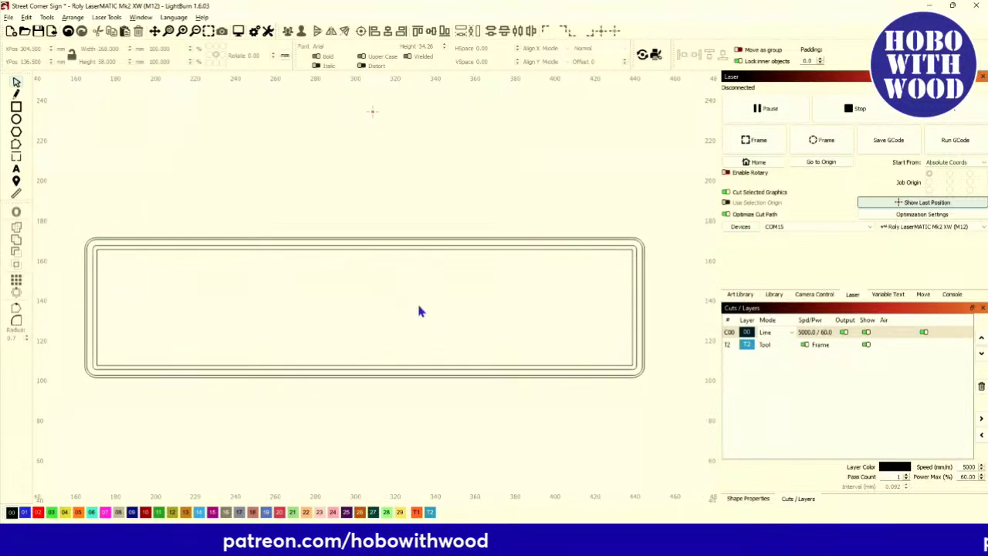
left_click(747, 333)
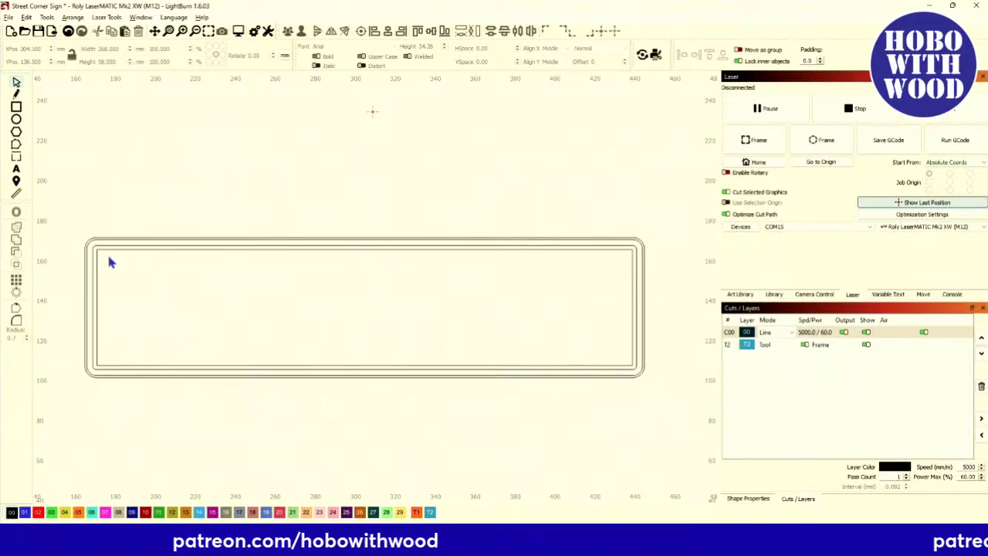
left_click(176, 249)
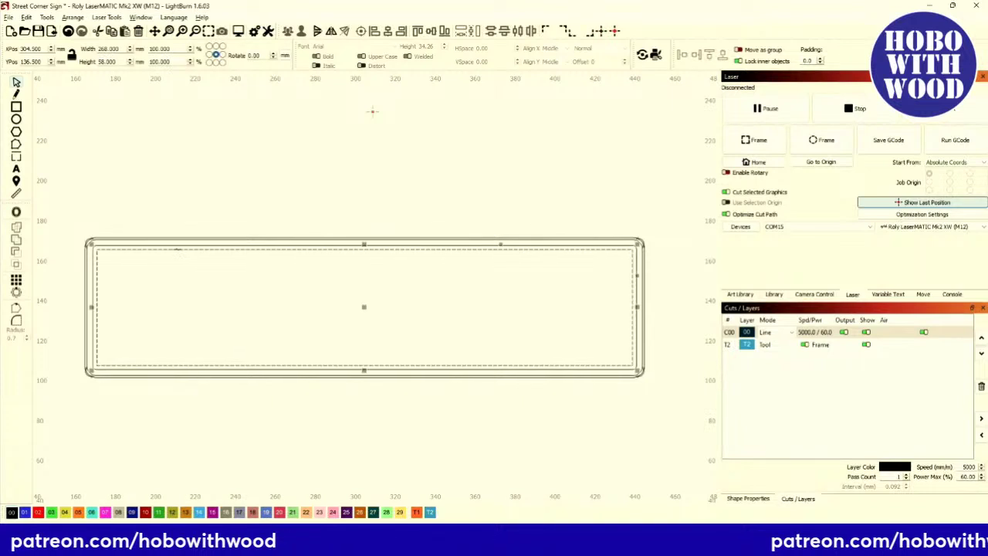
scroll(84, 261, "up", 8)
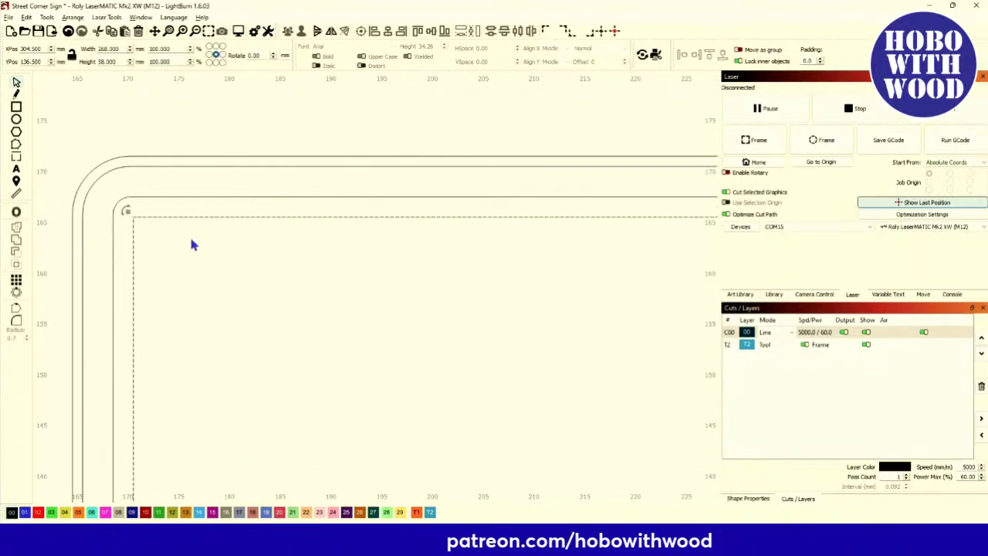
scroll(193, 244, "down", 5)
scroll(150, 242, "up", 8)
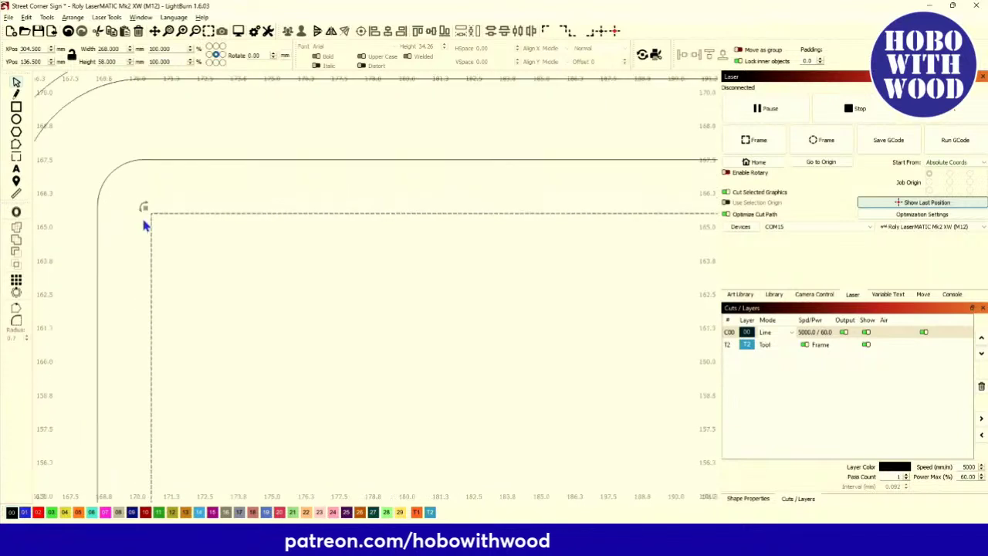
scroll(140, 201, "down", 2)
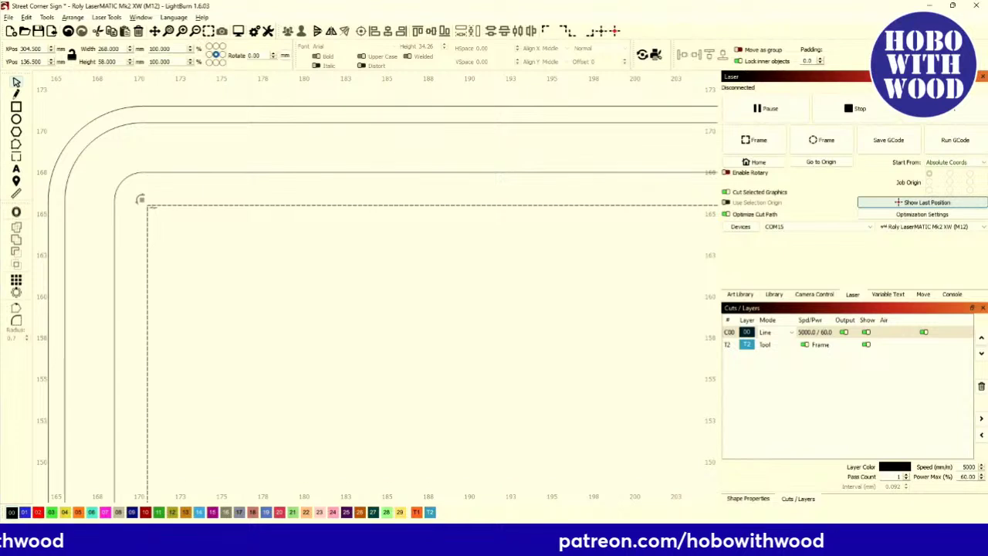
scroll(141, 200, "down", 6)
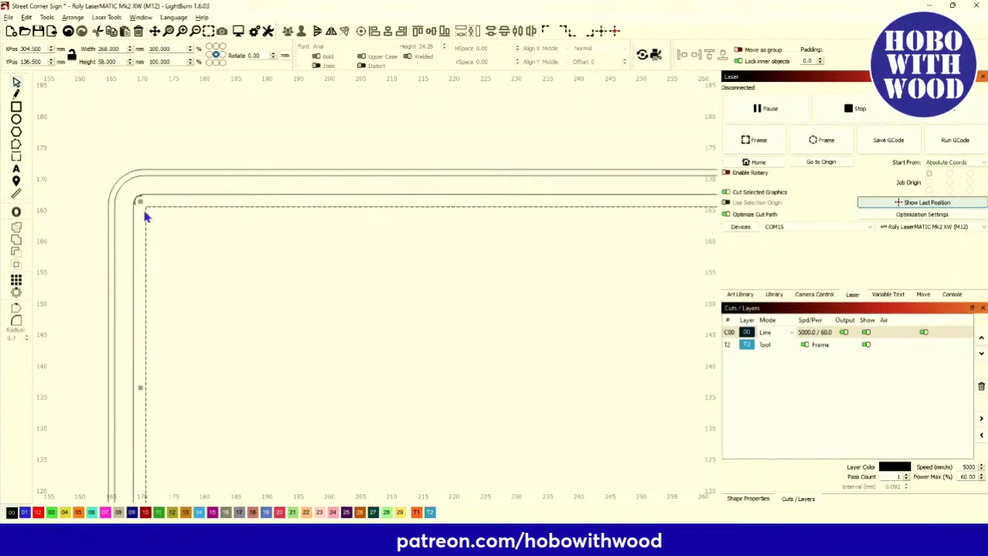
scroll(223, 265, "down", 4)
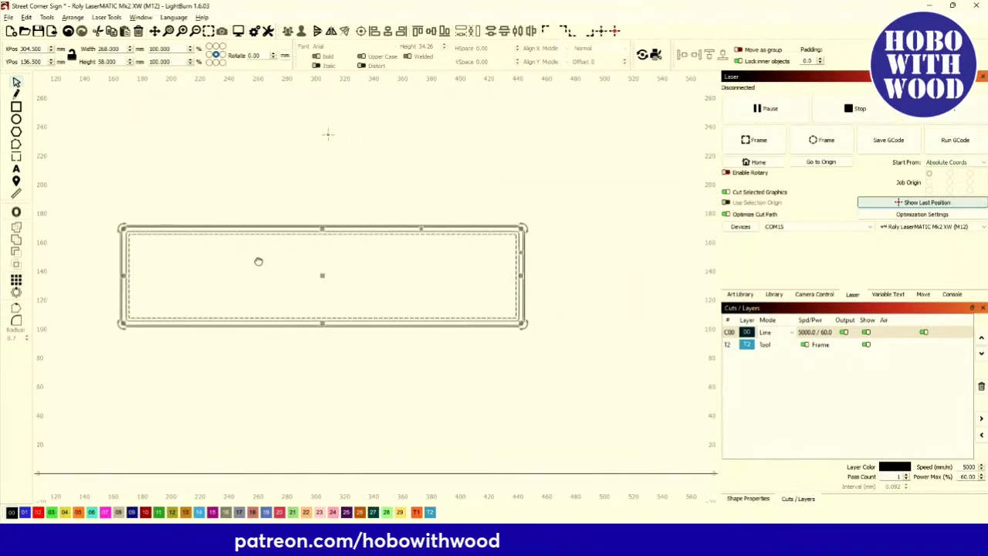
left_click(435, 247)
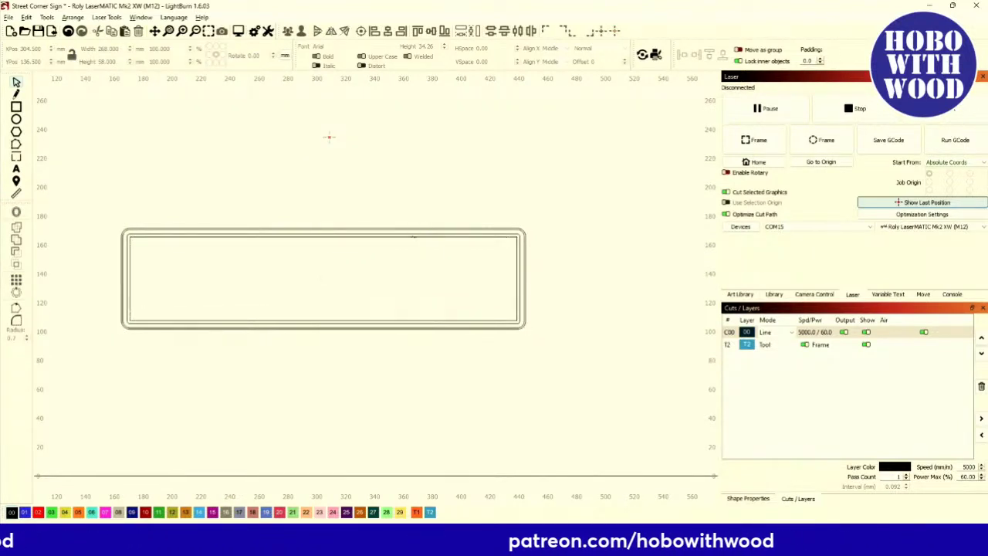
left_click(422, 232)
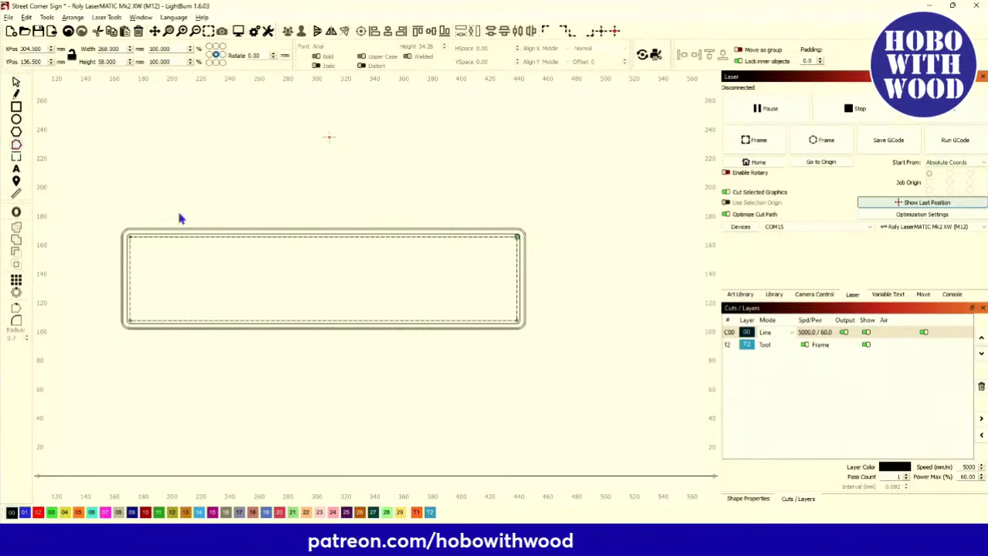
scroll(130, 247, "up", 5)
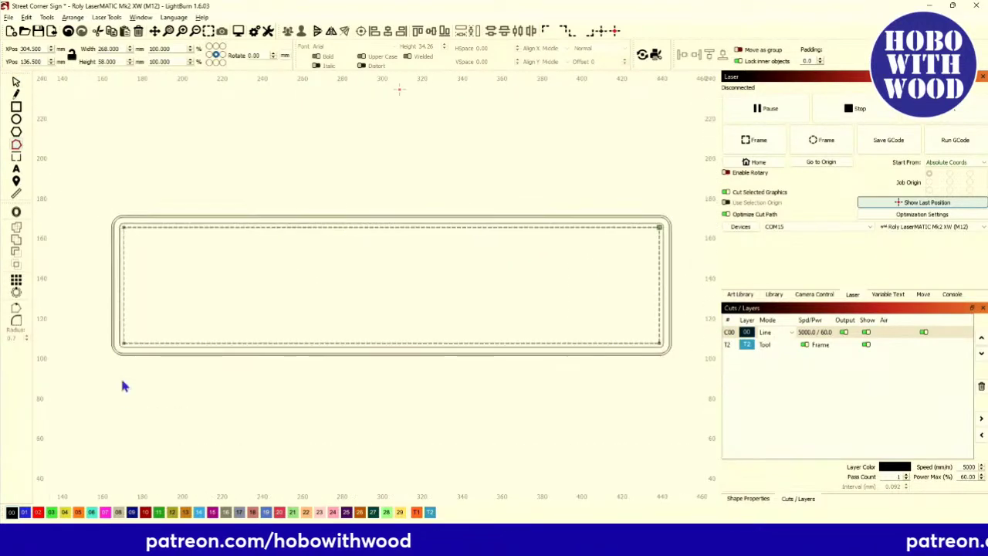
scroll(124, 386, "up", 3)
scroll(502, 313, "down", 5)
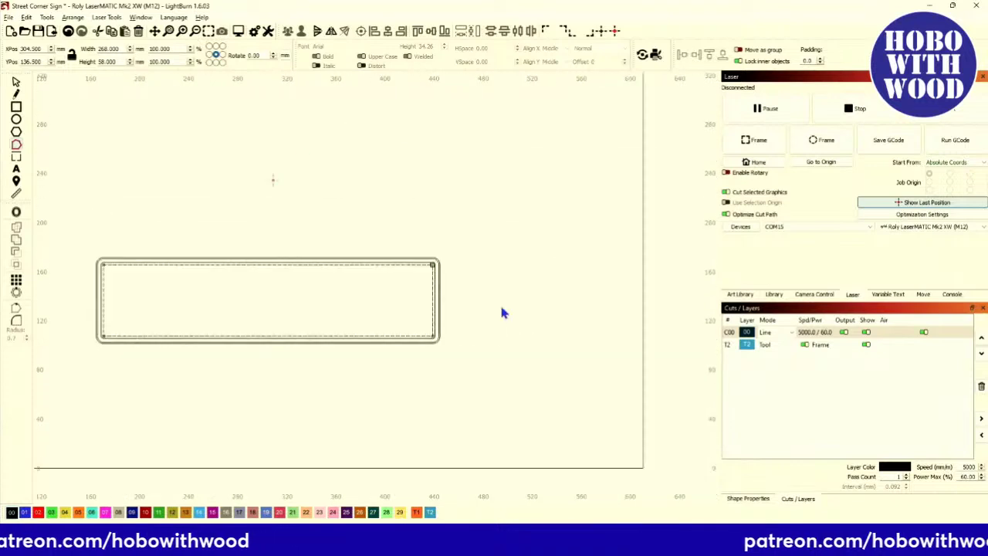
scroll(437, 266, "up", 15)
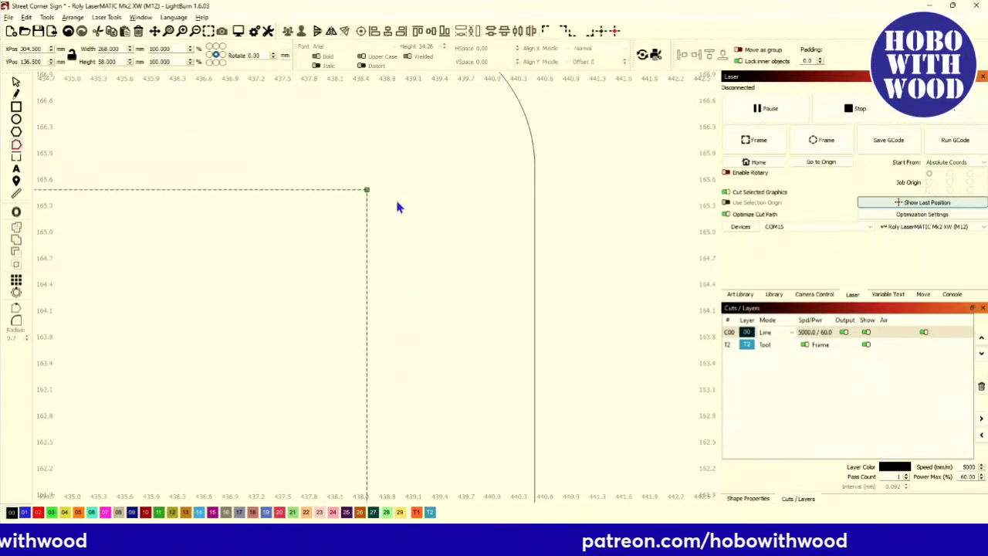
scroll(398, 207, "down", 15)
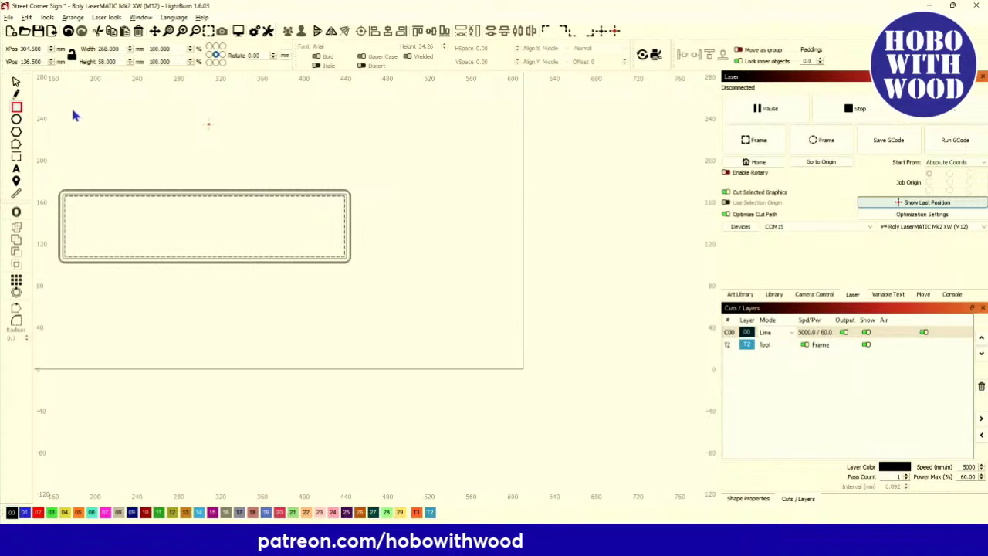
left_click_drag(73, 111, 317, 176)
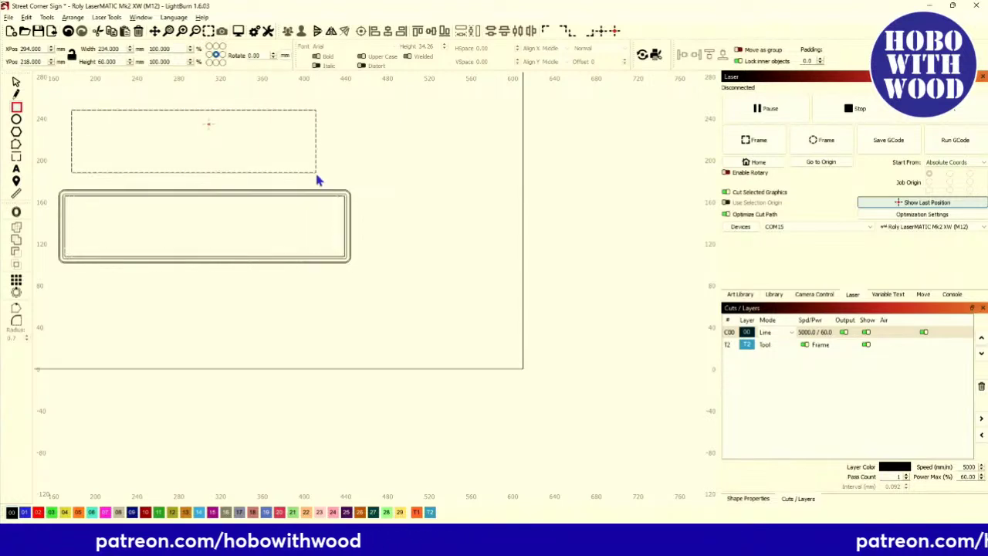
left_click(16, 82)
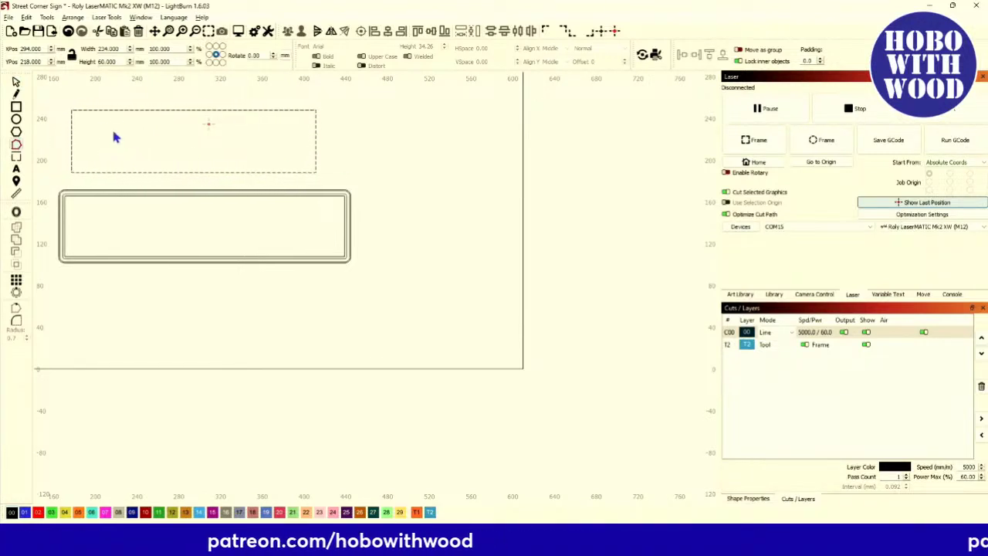
left_click(17, 82)
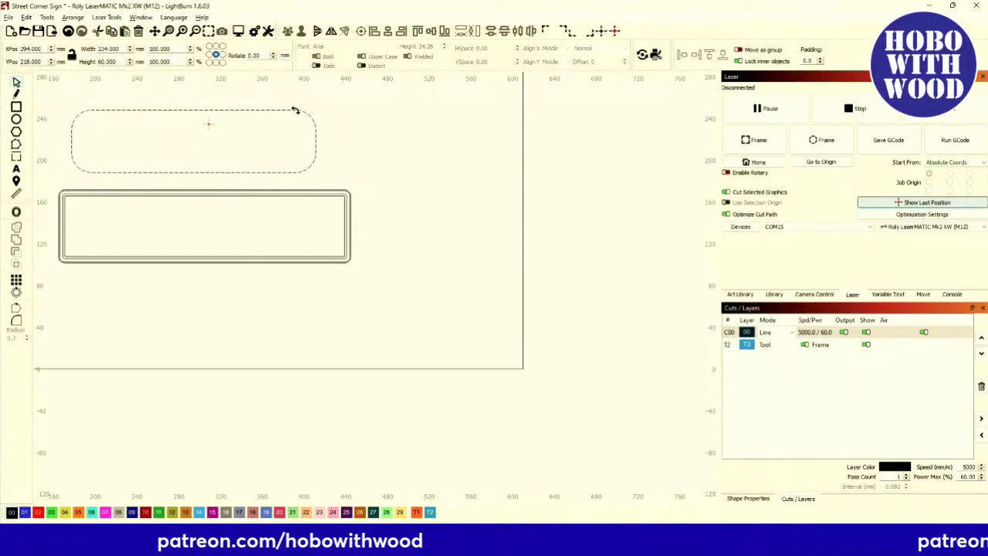
Delete the 234 × 60 mm trial rectangle above the plaque.
key("Delete")
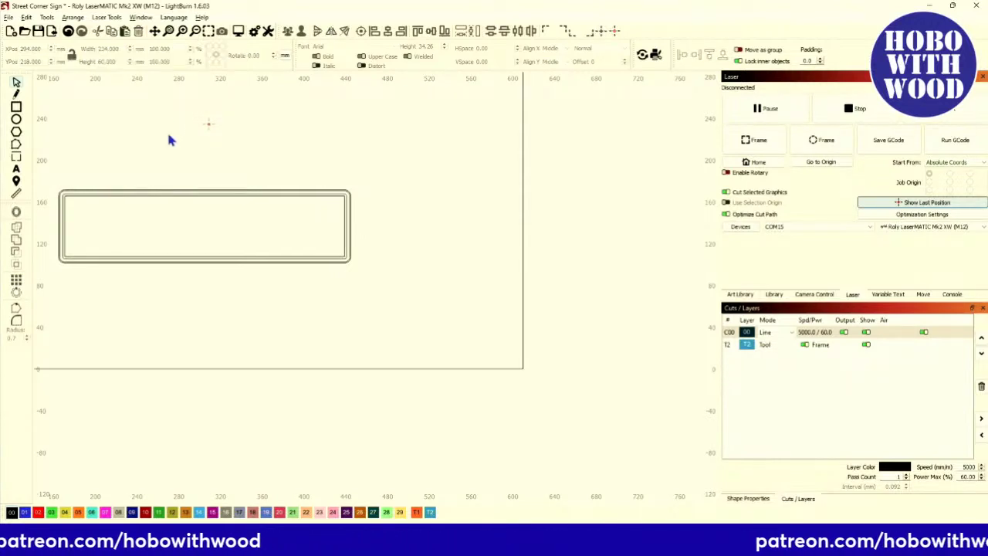
scroll(121, 209, "up", 3)
scroll(121, 209, "down", 4)
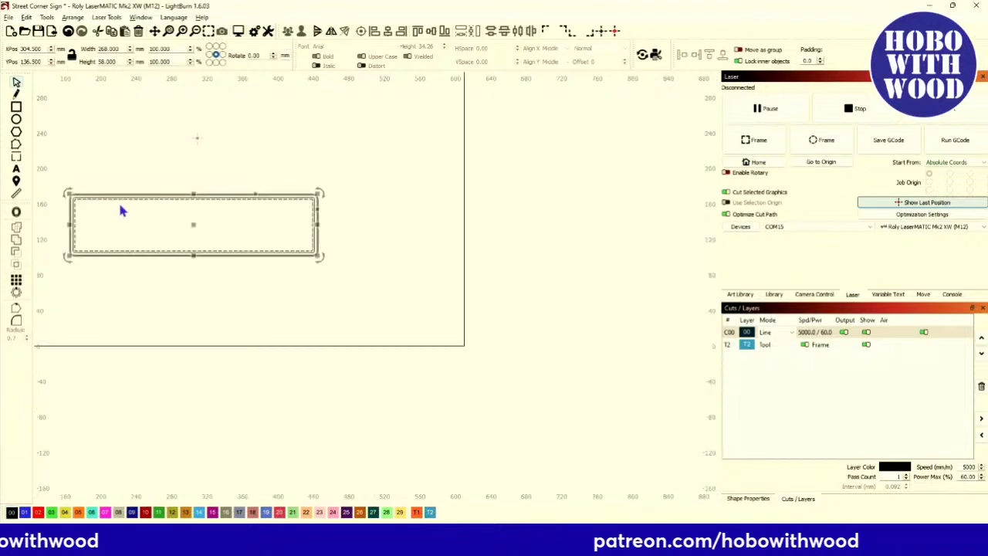
Round the innermost rectangle's corners with a 0.7 radius.
left_click(183, 230)
scroll(315, 225, "up", 3)
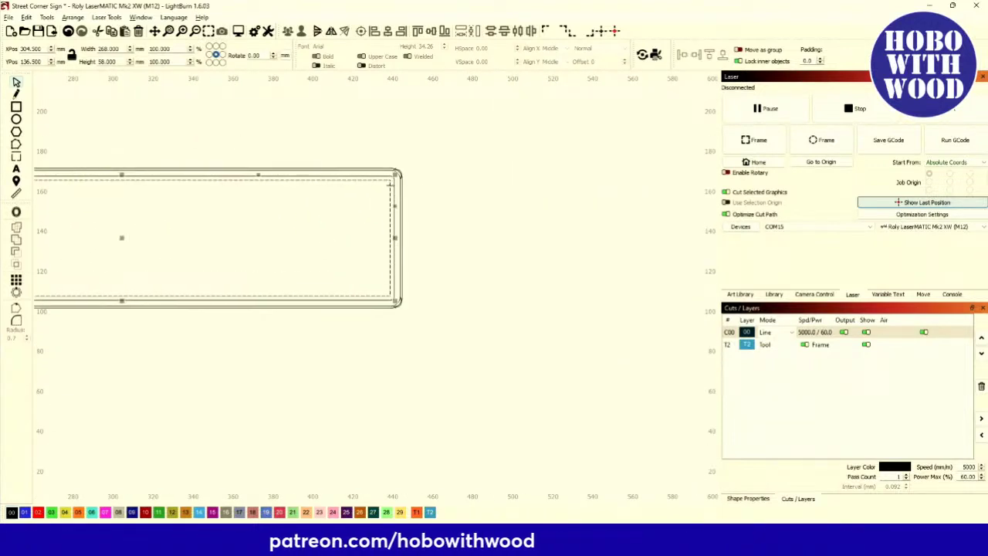
scroll(347, 243, "down", 3)
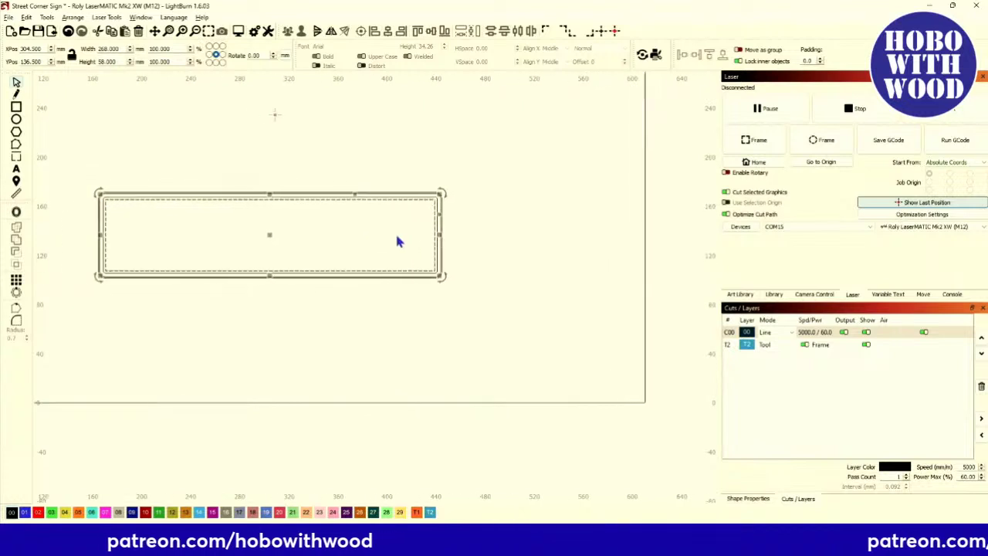
left_click(17, 322)
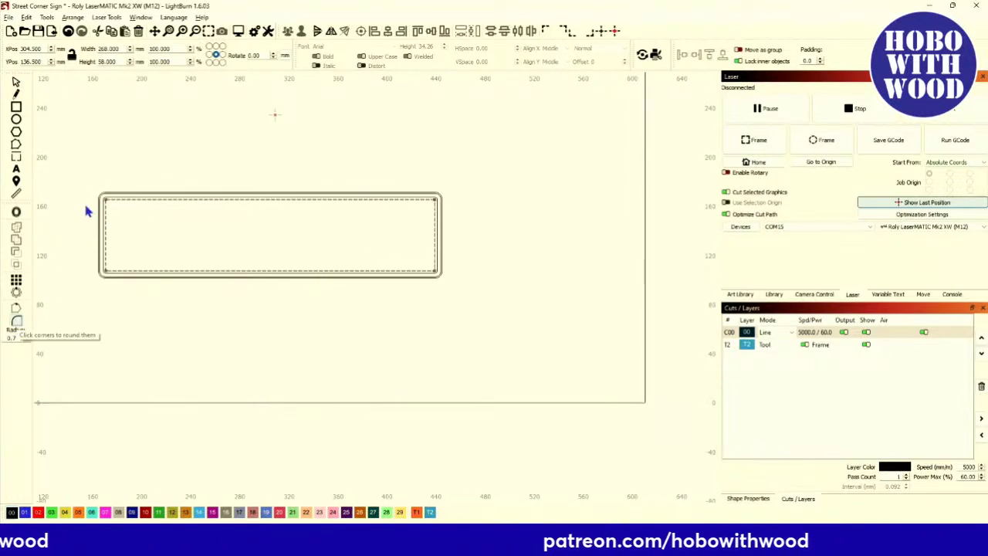
scroll(92, 205, "up", 6)
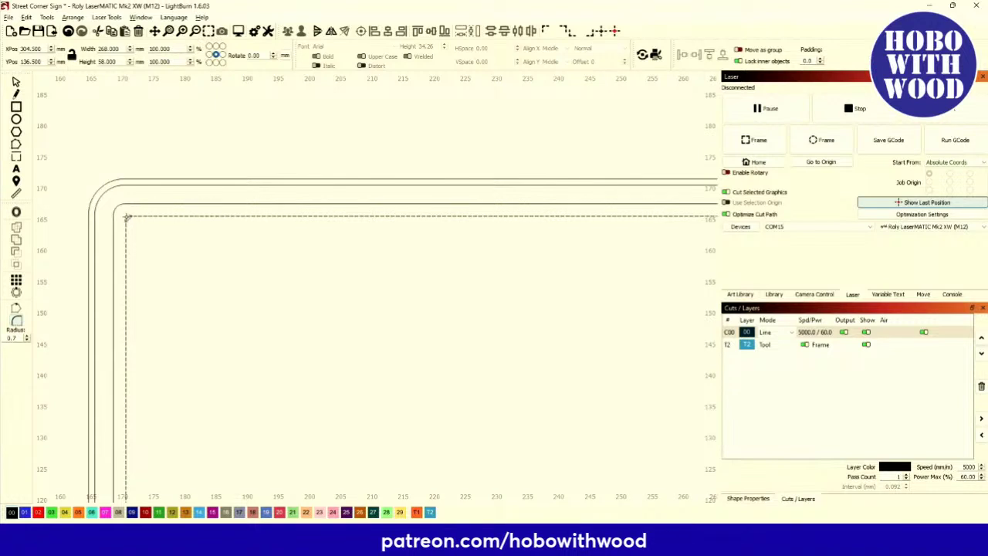
scroll(128, 220, "up", 4)
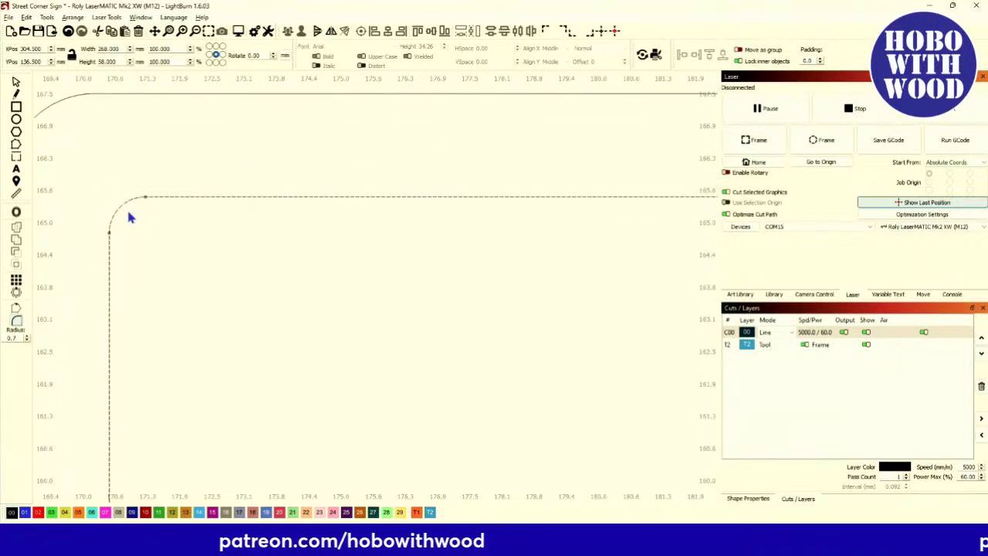
scroll(106, 348, "down", 6)
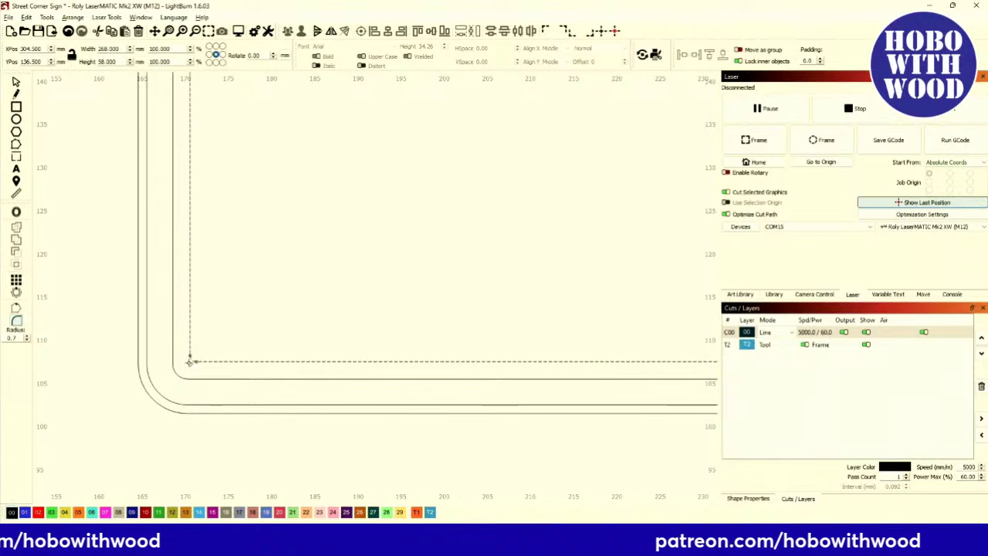
scroll(191, 374, "down", 5)
scroll(640, 371, "up", 6)
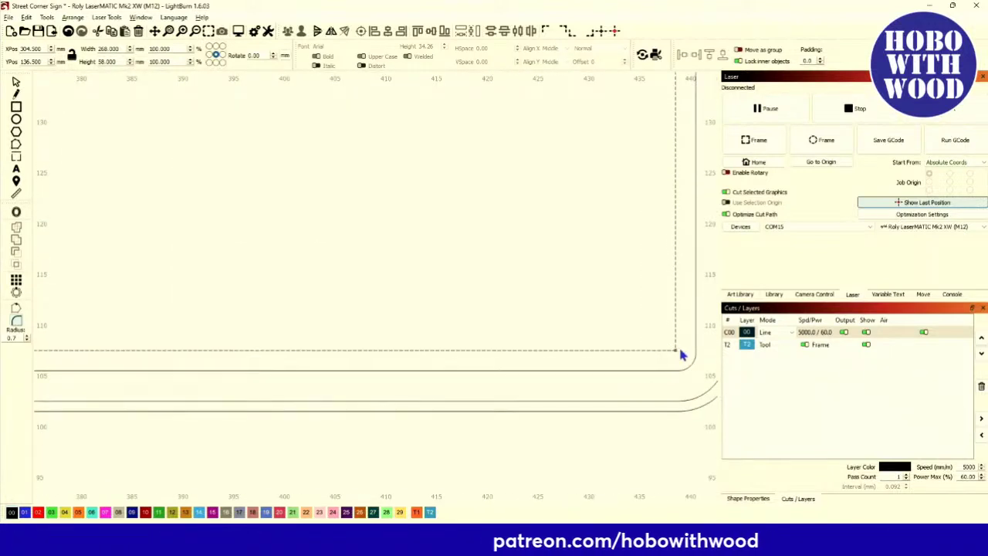
scroll(613, 323, "down", 3)
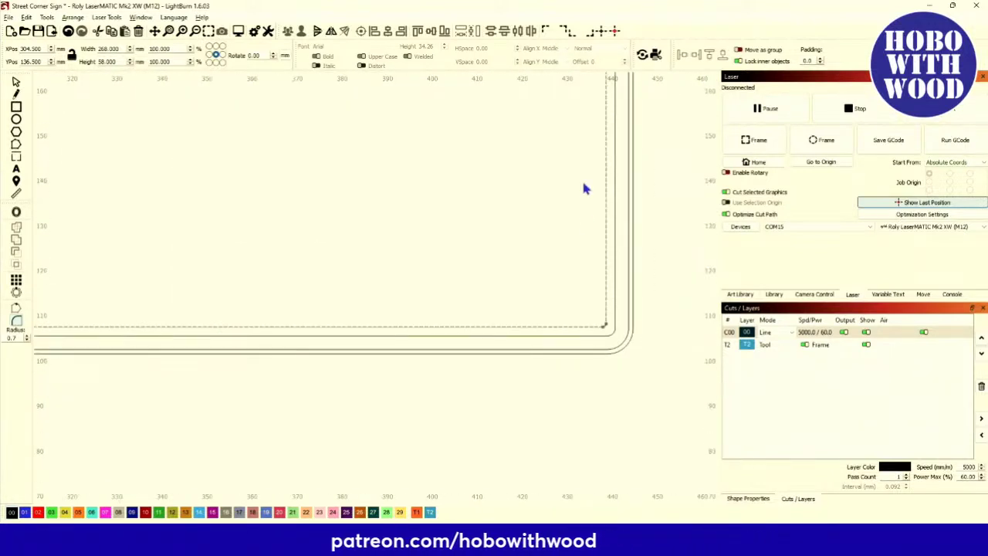
scroll(610, 176, "up", 4)
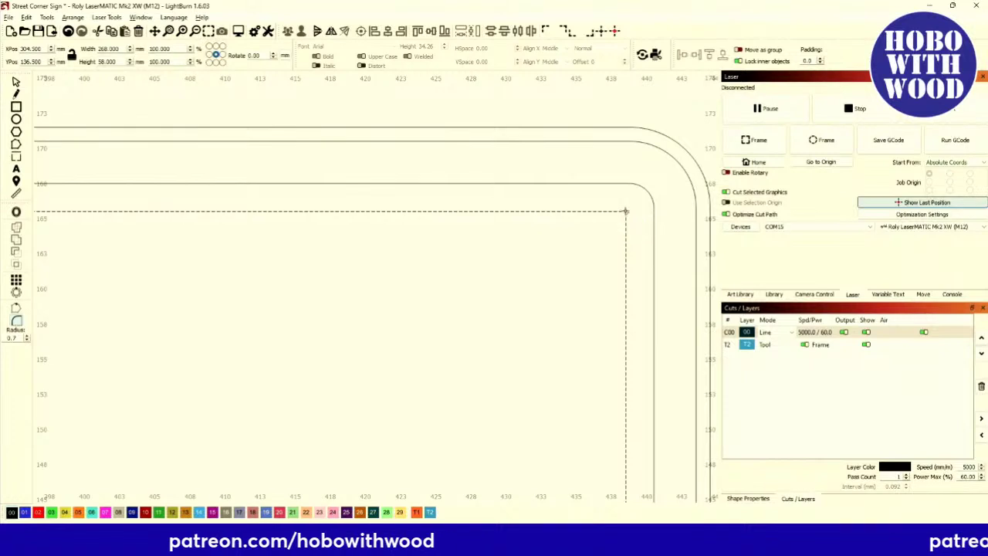
scroll(521, 222, "down", 4)
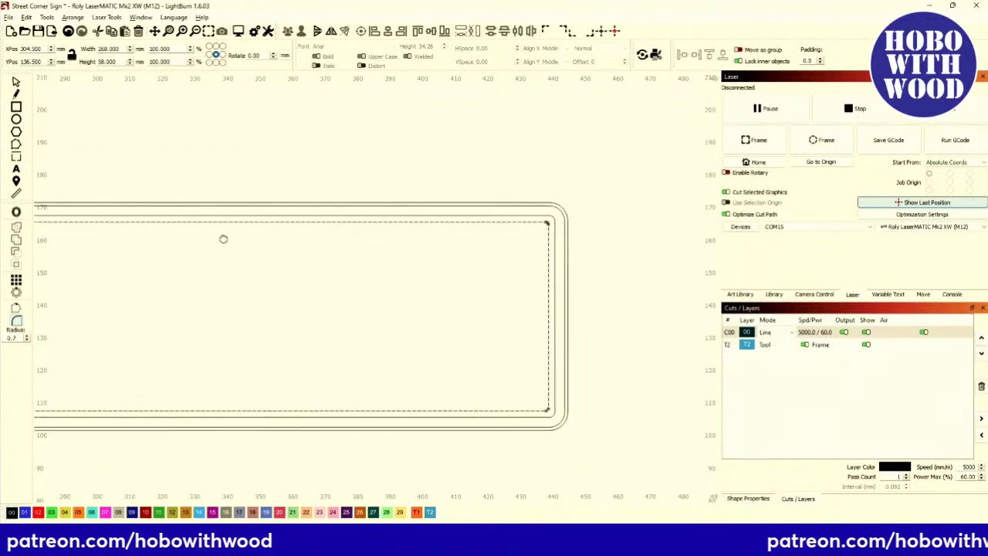
scroll(302, 236, "down", 3)
scroll(221, 242, "left", 2)
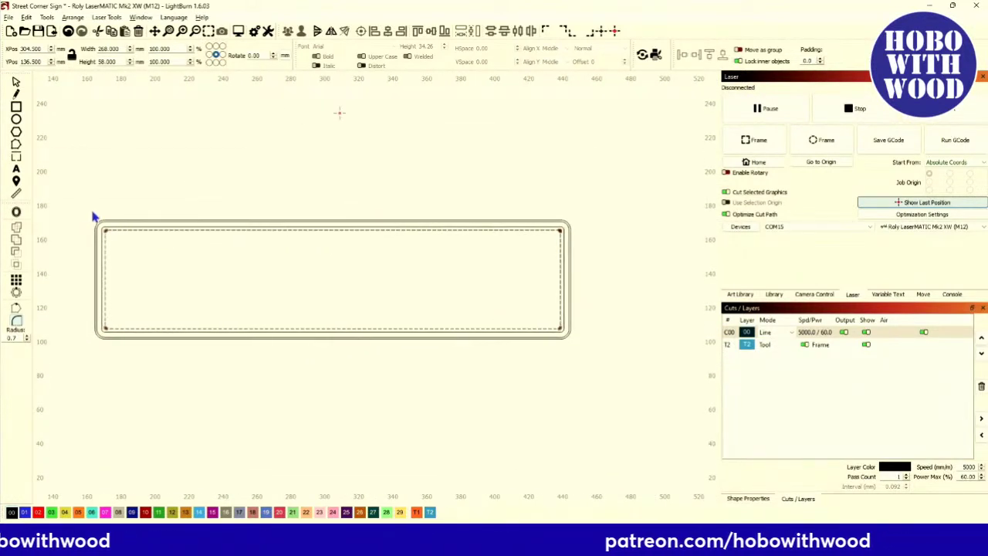
scroll(94, 224, "up", 3)
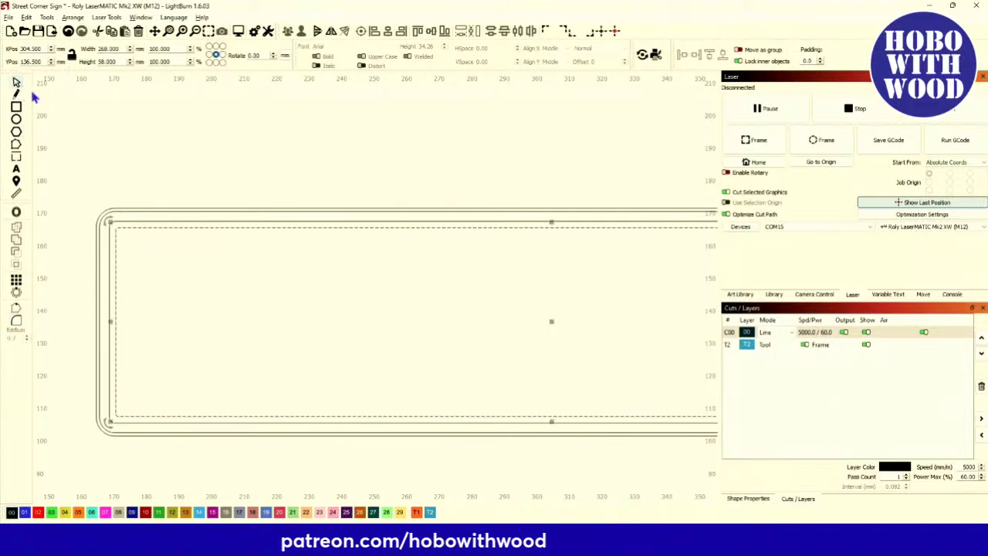
scroll(99, 258, "down", 3)
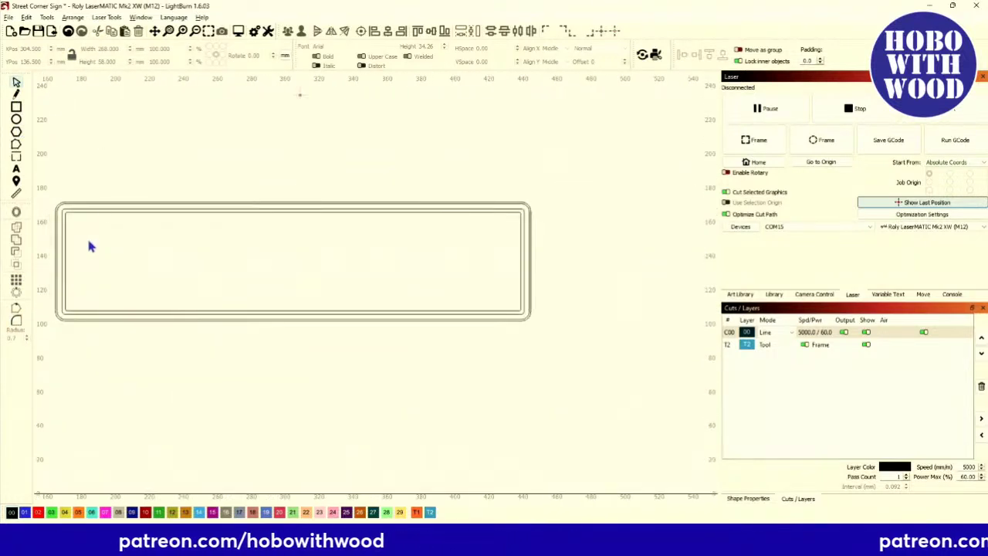
Set layer C00's mode to Line so the nested outlines show as thin vectors.
left_click(772, 332)
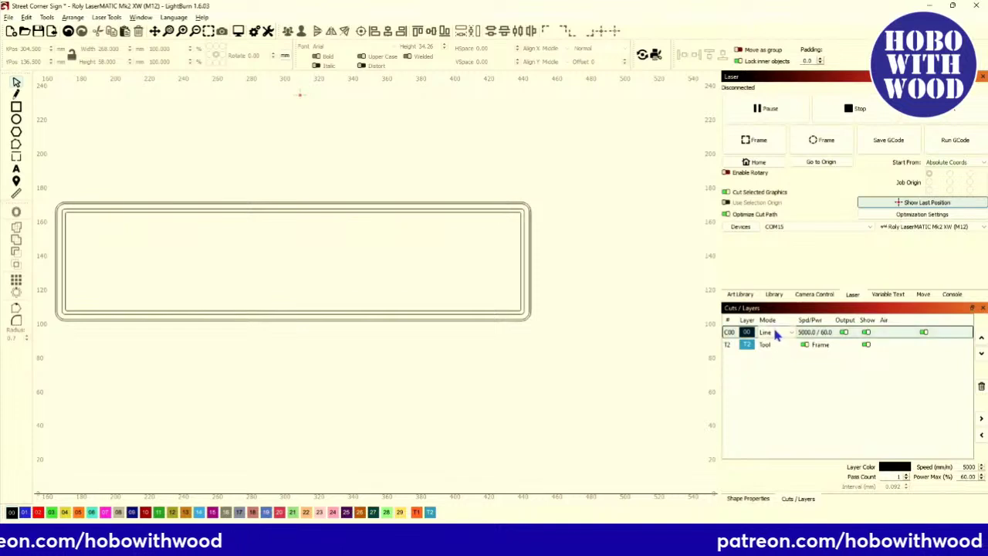
left_click(770, 347)
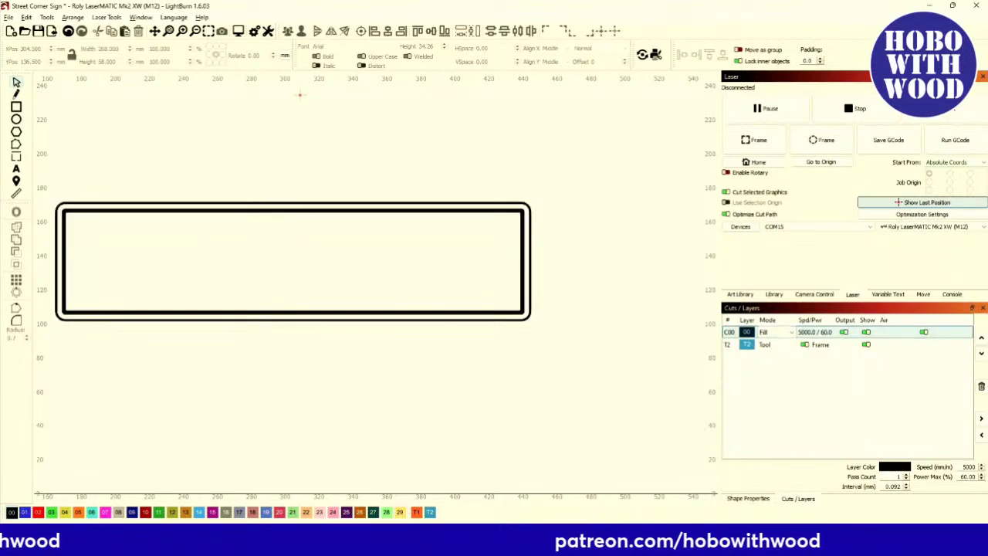
scroll(202, 233, "up", 3)
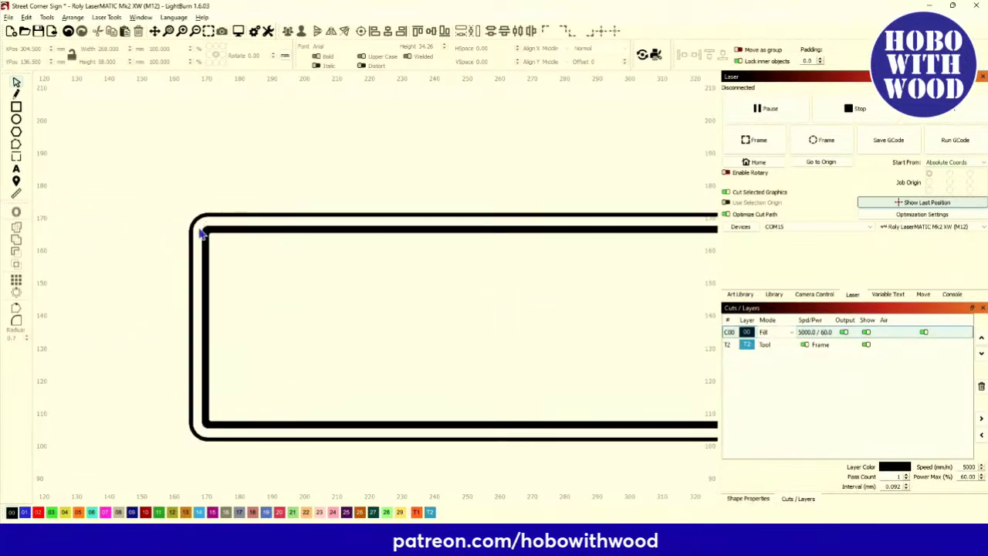
scroll(214, 234, "down", 6)
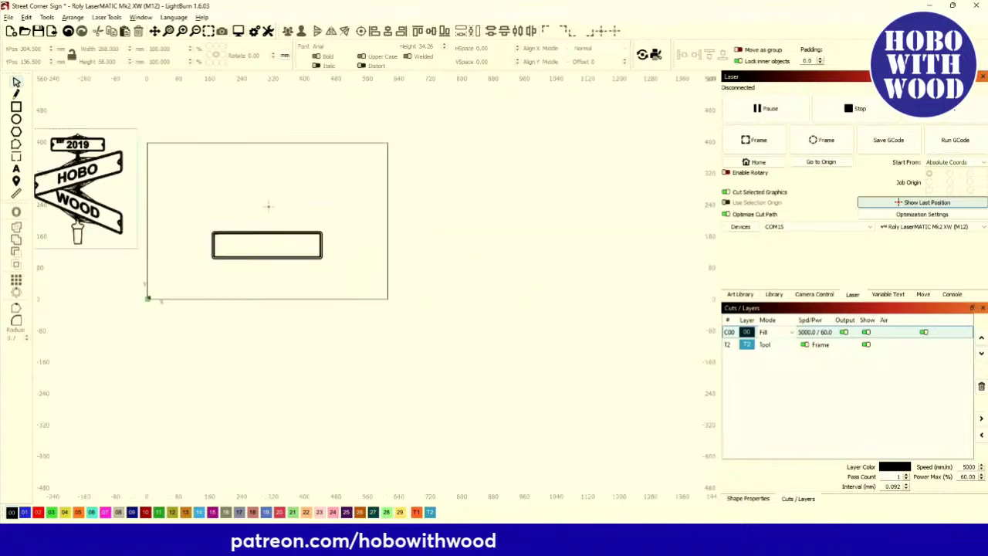
scroll(116, 201, "up", 2)
scroll(289, 166, "up", 6)
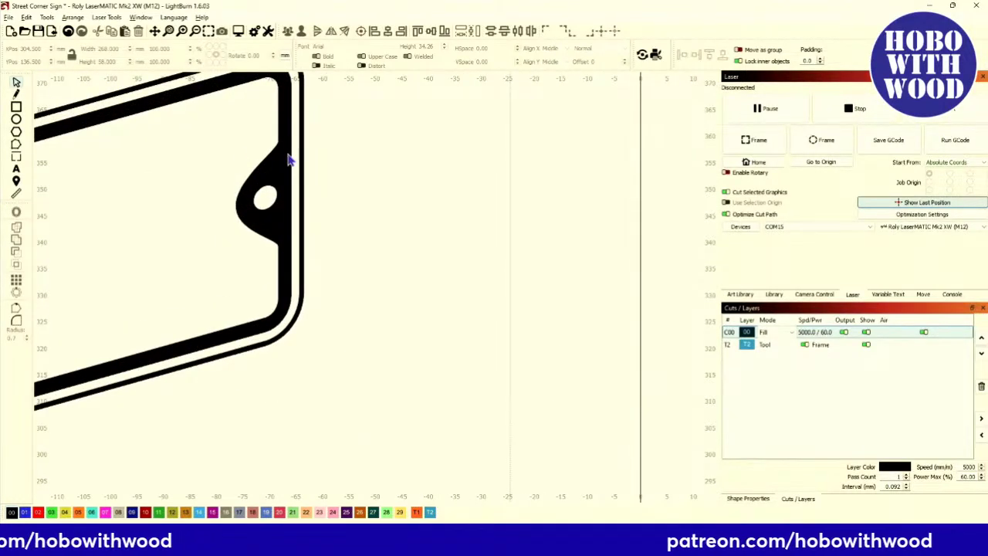
scroll(262, 202, "down", 8)
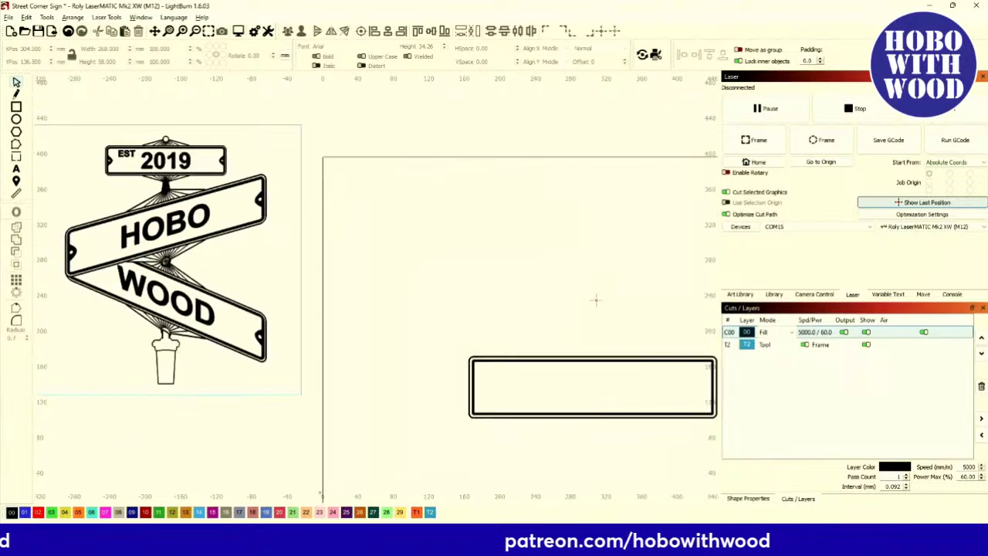
scroll(350, 286, "up", 5)
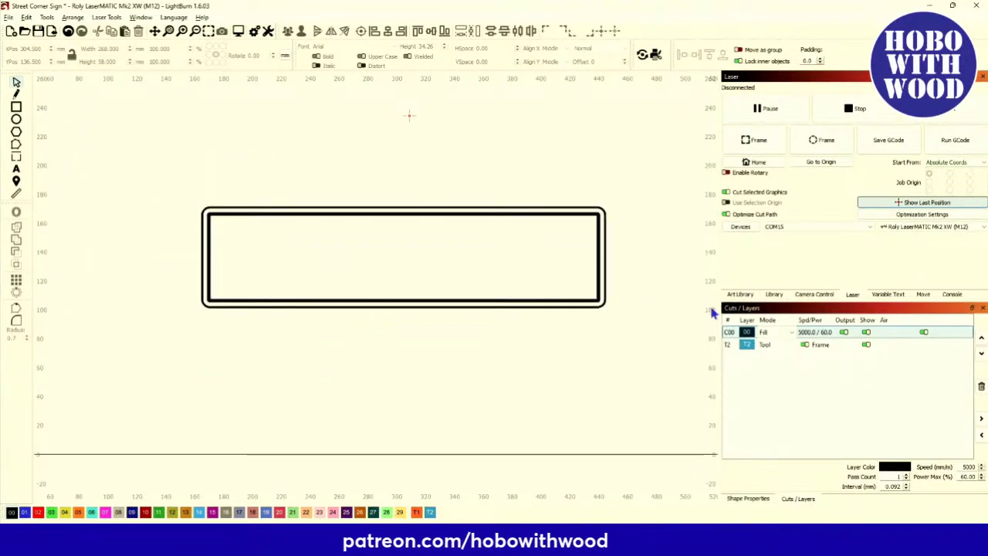
left_click(766, 333)
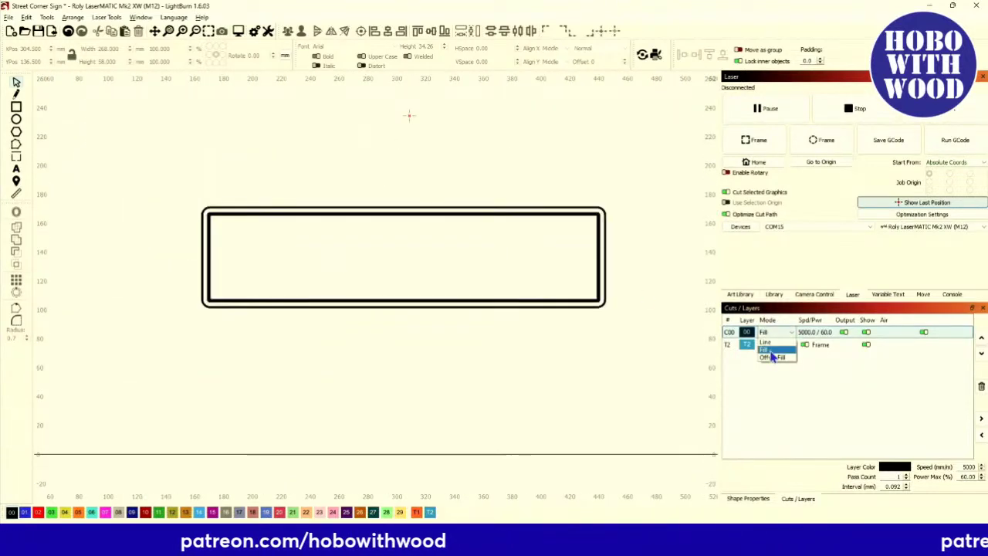
left_click(766, 341)
scroll(222, 261, "up", 5)
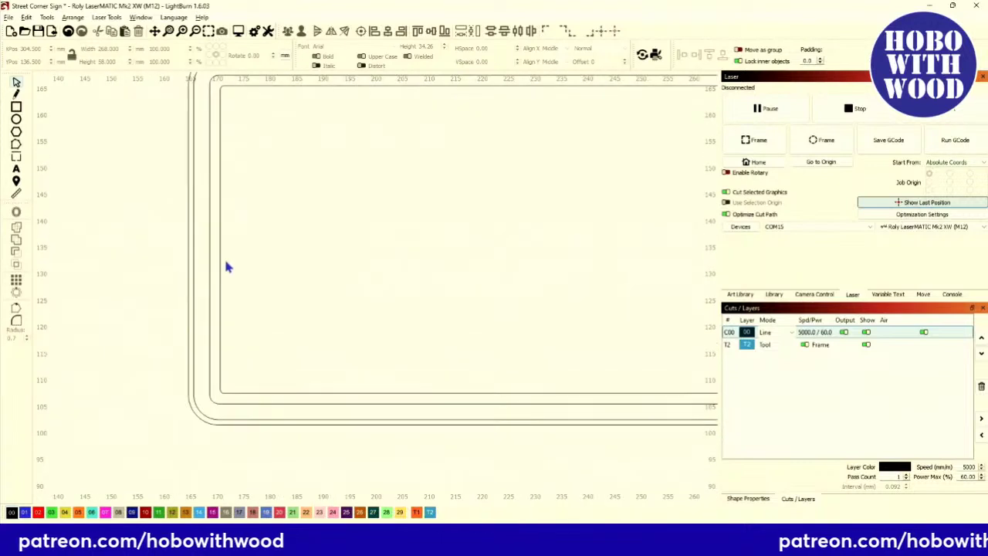
Select the inner rectangle for editing its left-edge nodes.
left_click(220, 261)
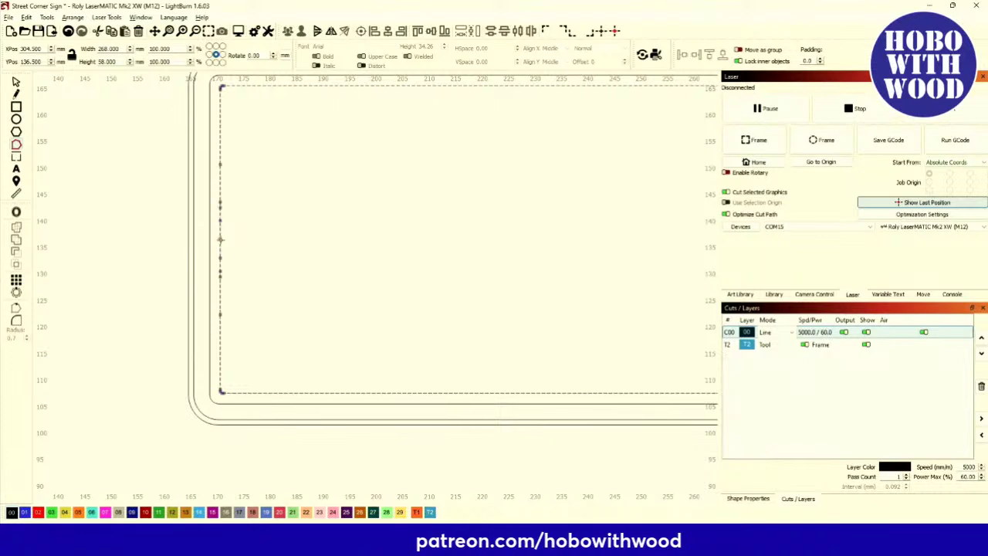
left_click(256, 32)
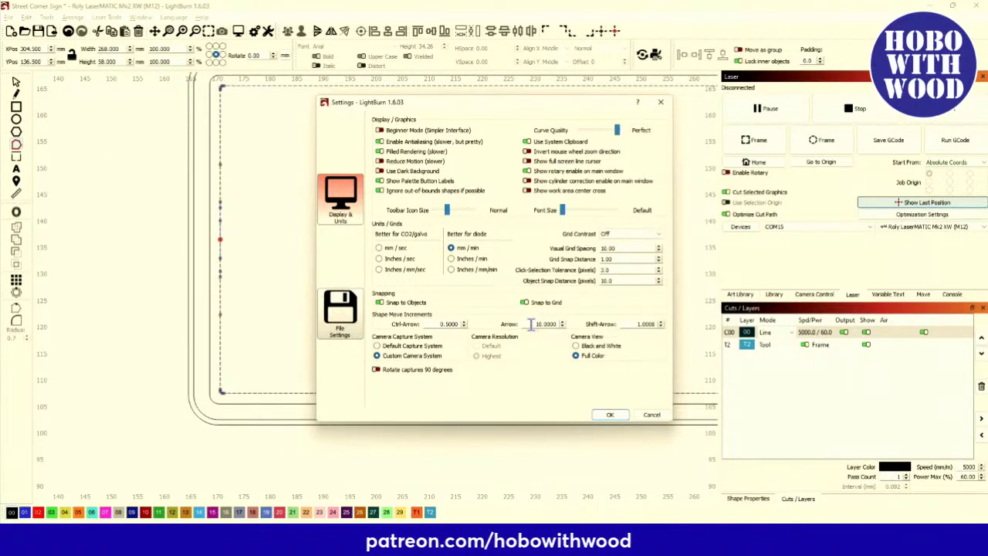
left_click(609, 416)
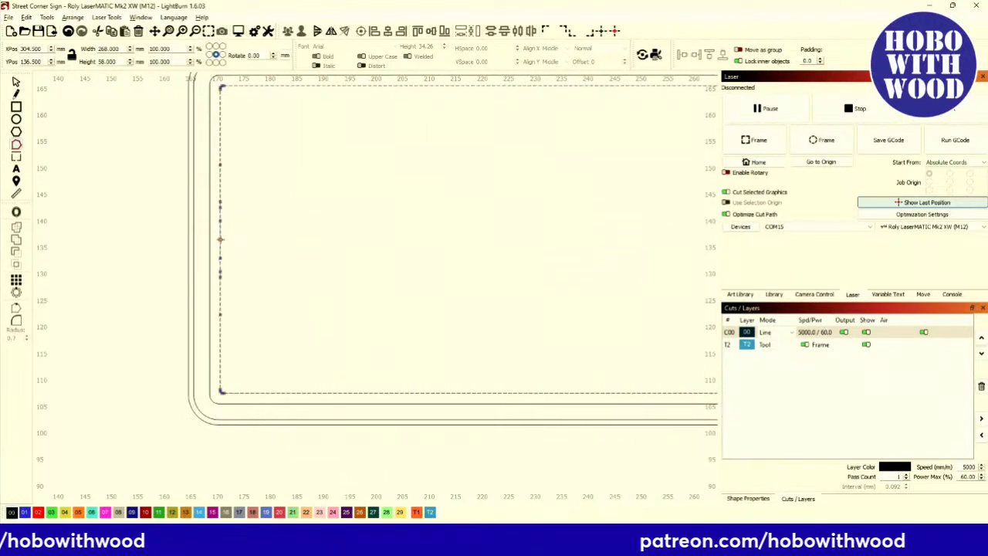
Pull the left edge's middle node inward into a curved notch, redoing the first attempt.
left_click_drag(220, 240, 273, 239)
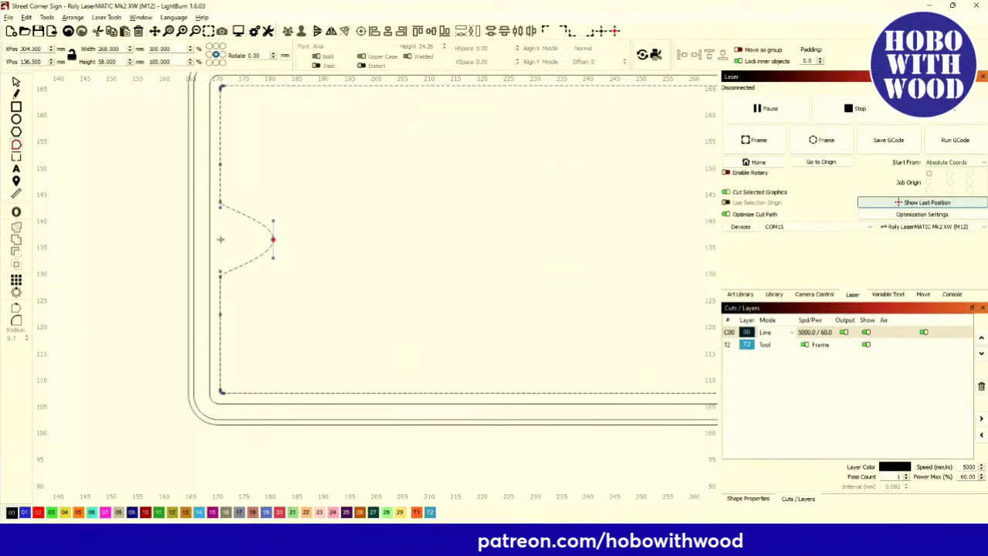
scroll(215, 263, "down", 3)
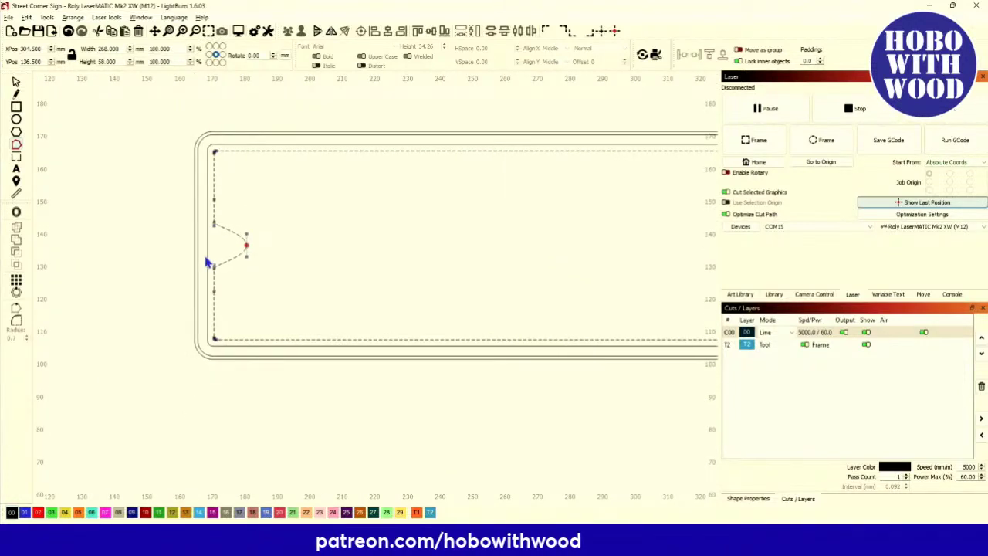
scroll(225, 257, "up", 8)
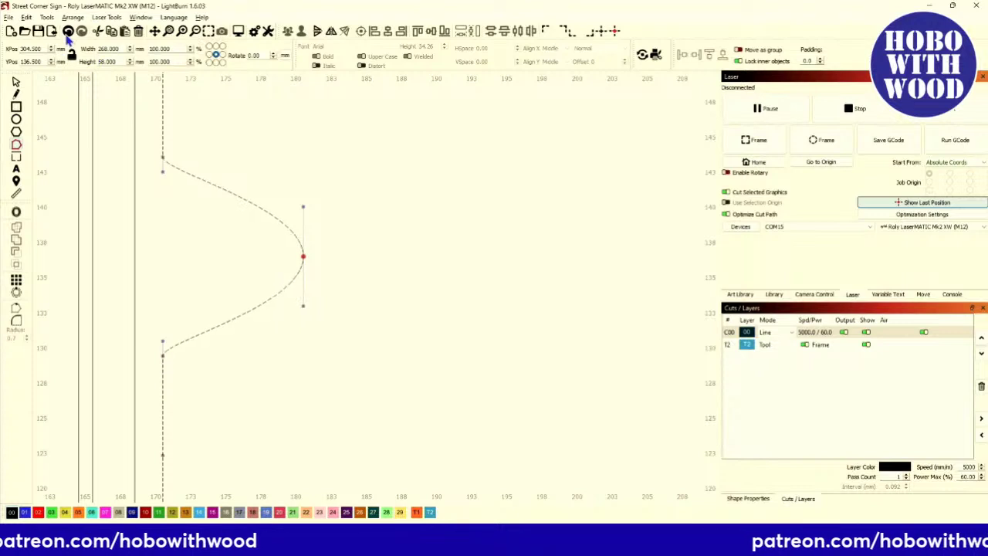
key("ctrl+z")
scroll(152, 154, "down", 2)
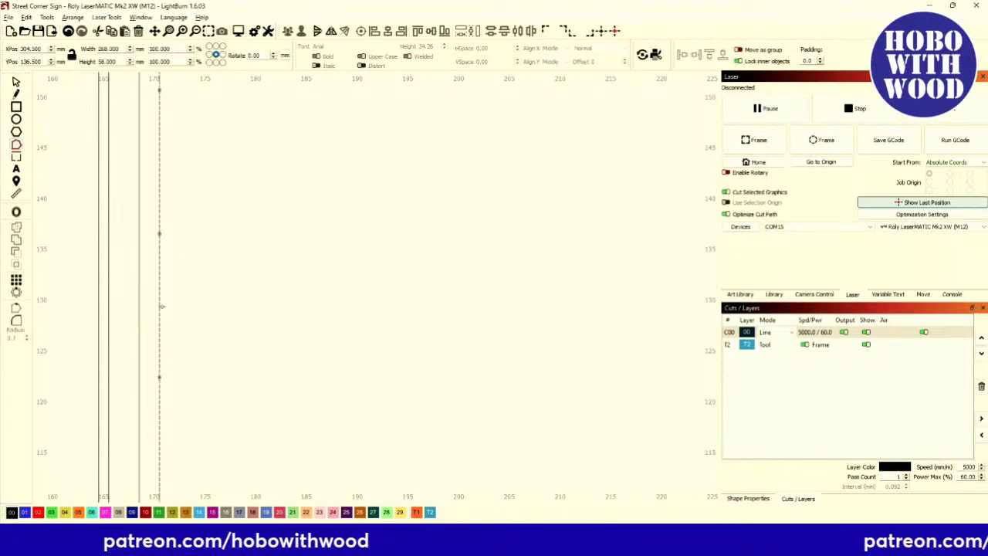
scroll(171, 325, "down", 3)
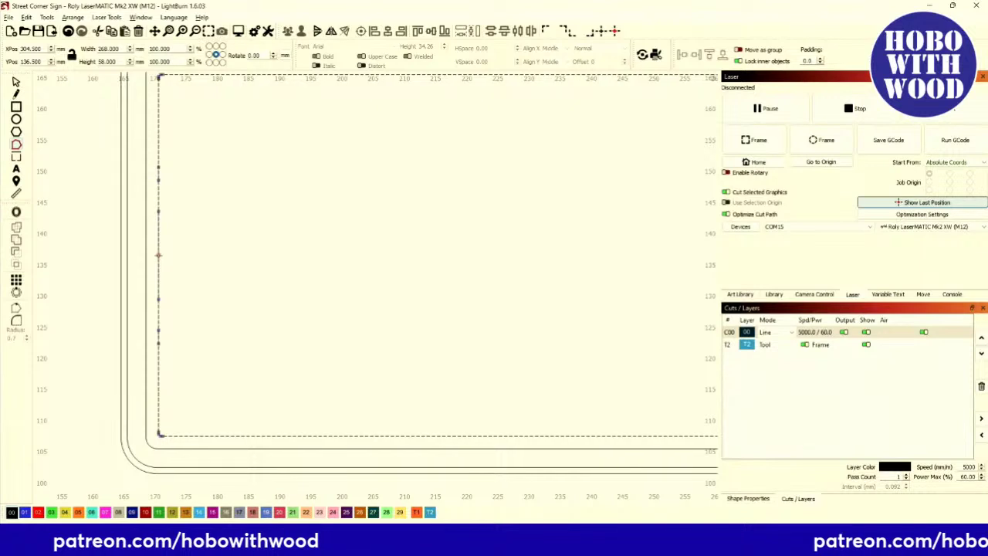
left_click_drag(158, 255, 221, 255)
Add midpoint nodes so the right edge curves inward to match, then exit node editing.
scroll(175, 283, "down", 5)
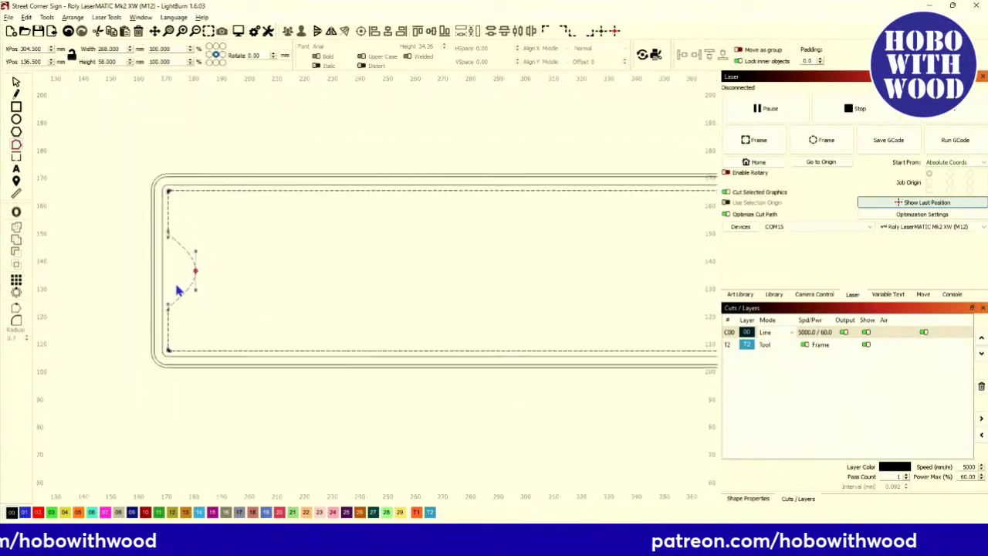
scroll(126, 275, "right", 3)
scroll(128, 282, "down", 4)
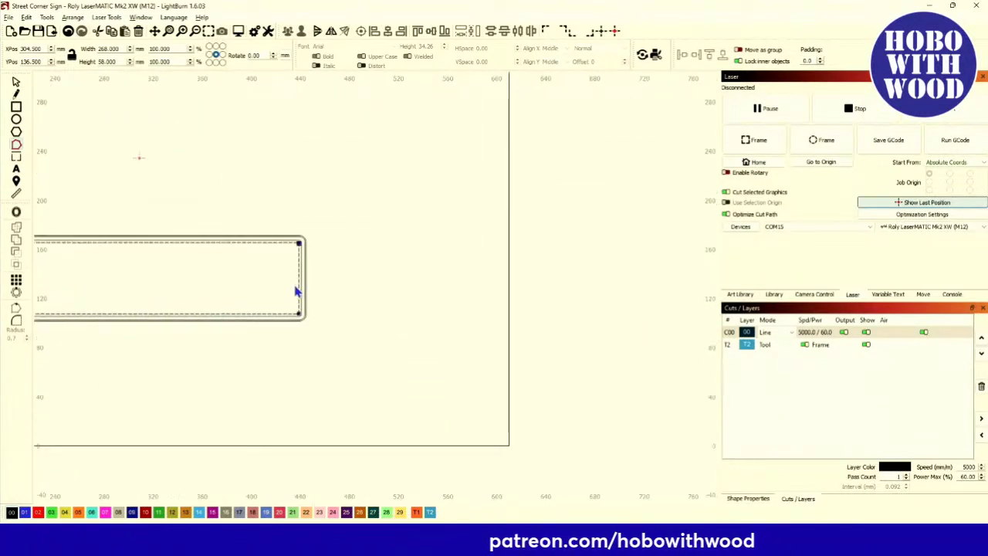
scroll(299, 290, "up", 6)
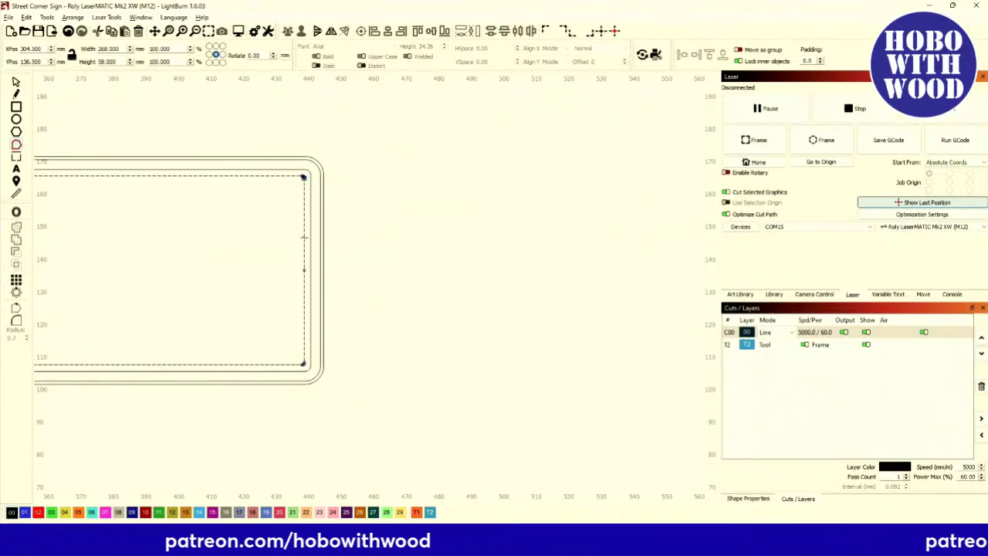
key("m")
key("m")
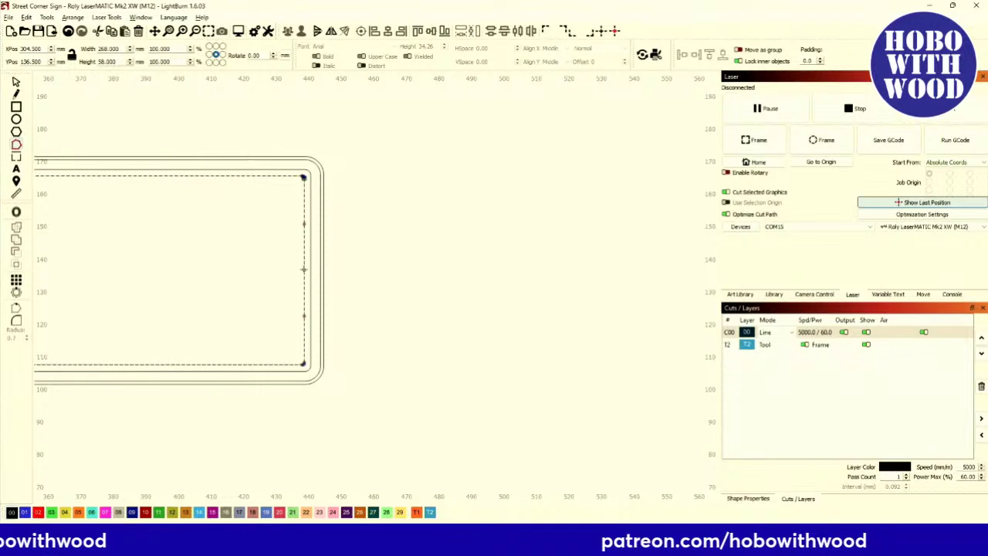
key("m")
key("m")
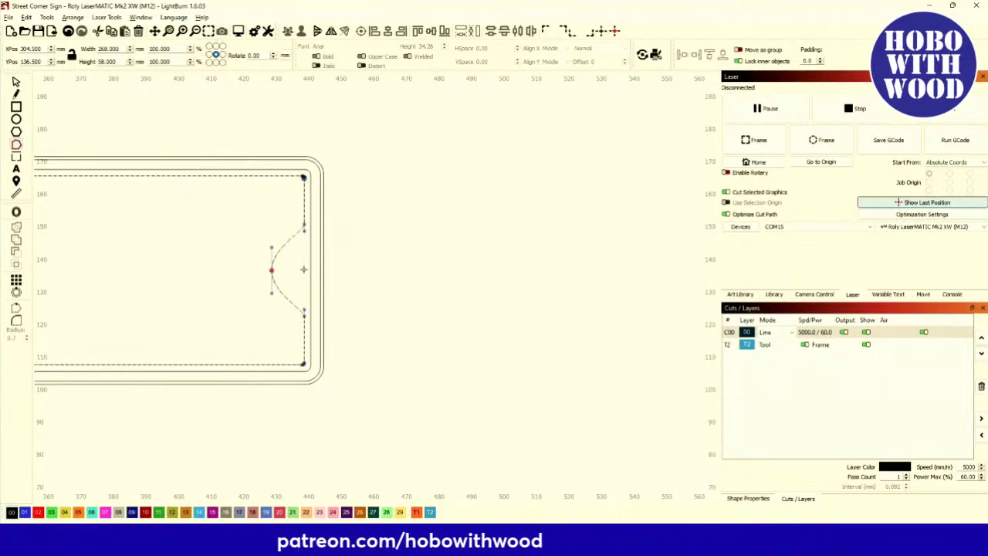
scroll(303, 270, "down", 6)
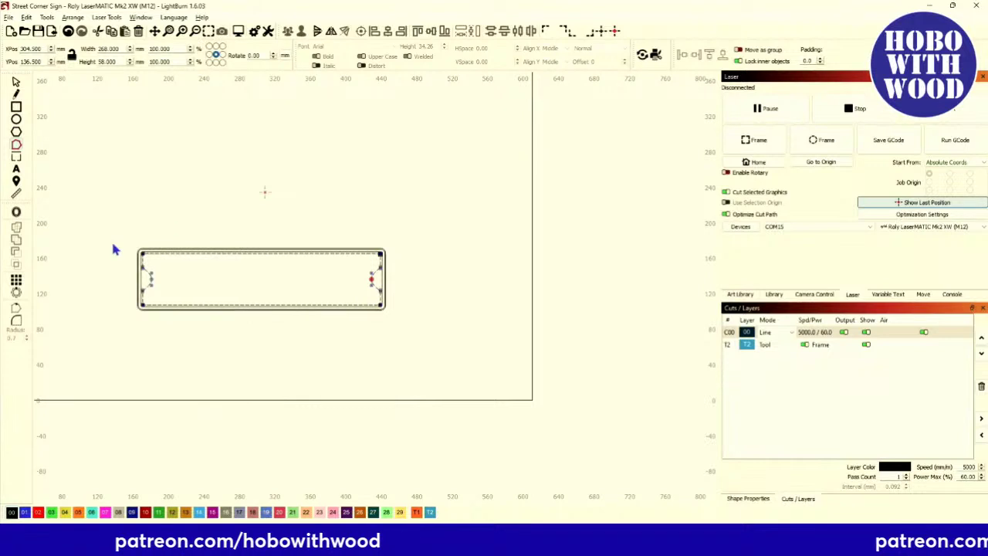
key("Escape")
scroll(217, 314, "up", 4)
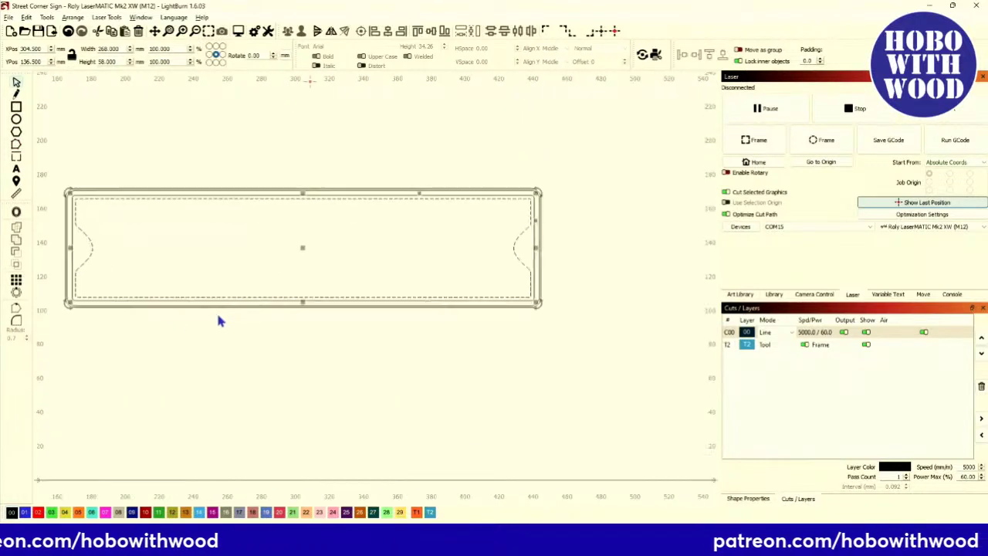
Draw a 6 mm circle in the left notch at X 173.5, Y 136.5 mm and select it.
left_click(18, 119)
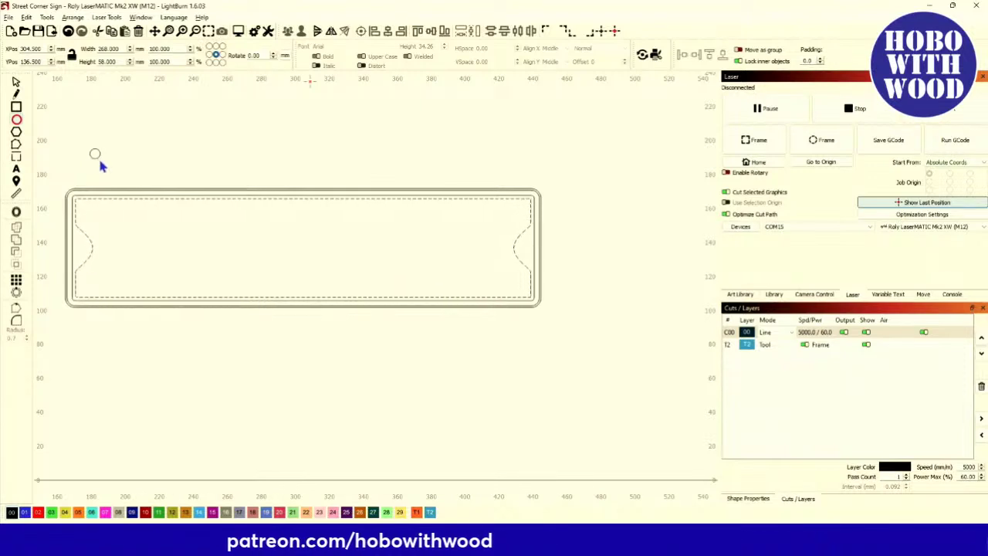
left_click_drag(92, 151, 82, 249)
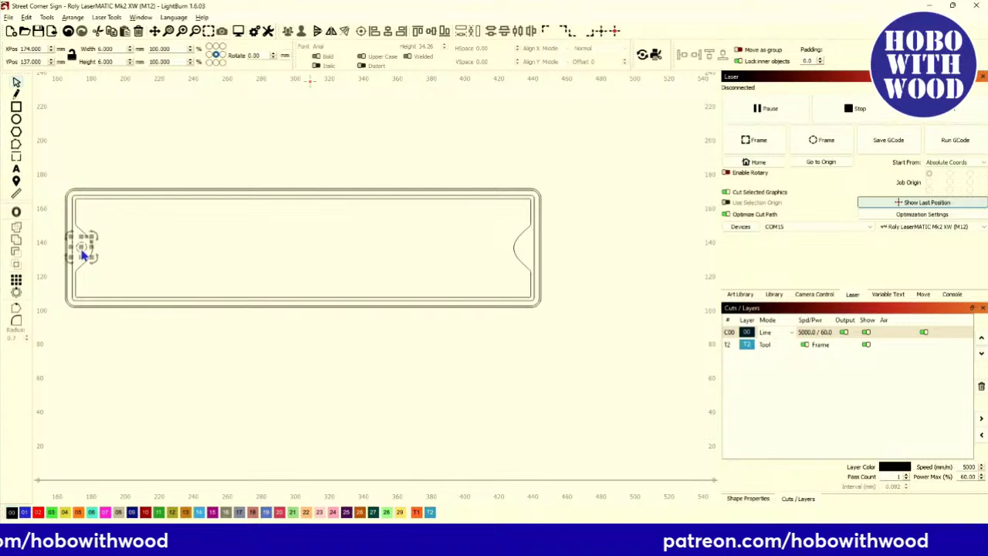
scroll(83, 253, "up", 2)
key("ctrl+a")
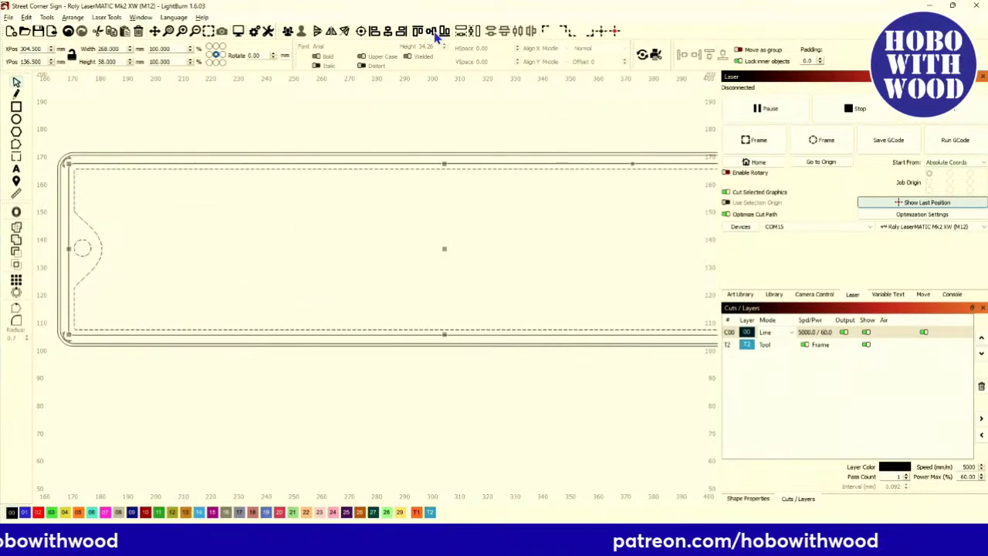
scroll(66, 260, "up", 2)
scroll(65, 258, "down", 4)
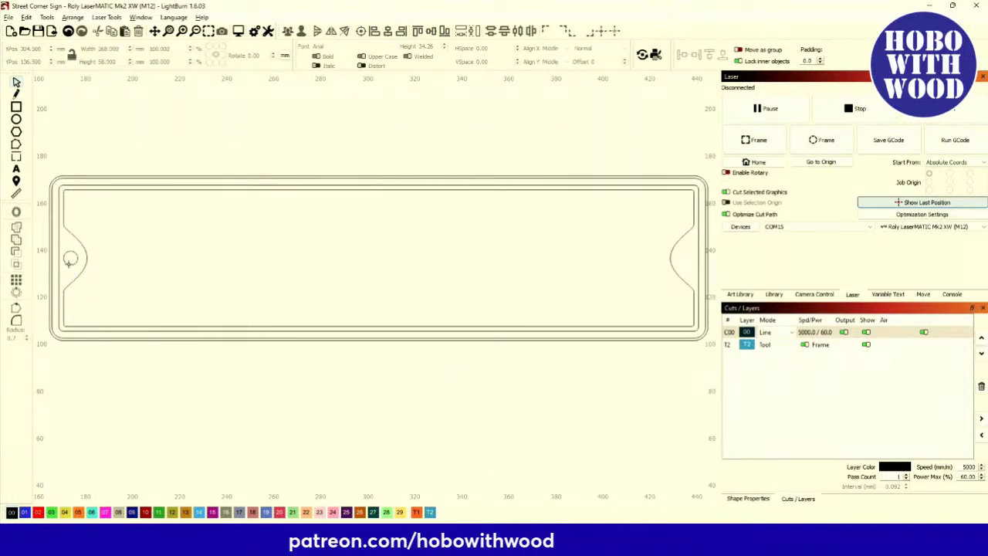
left_click(70, 263)
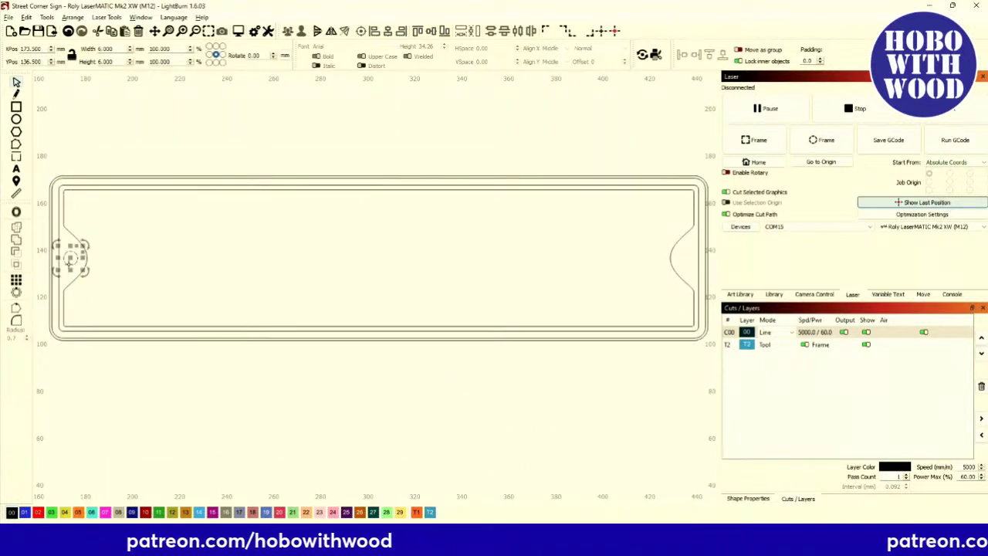
Align a copy of the circle to the outer outline's right end to form the right mounting hole.
left_click(671, 266)
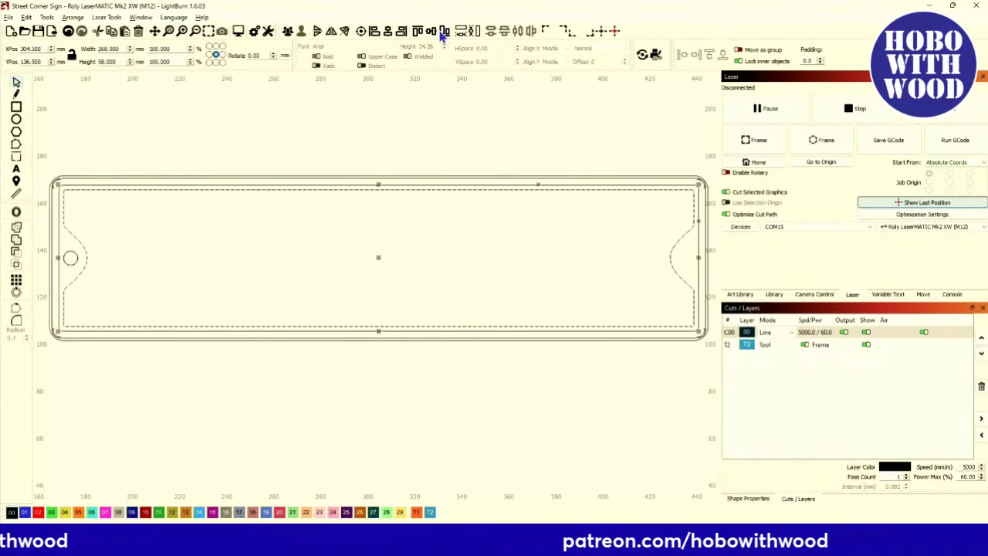
left_click(404, 37)
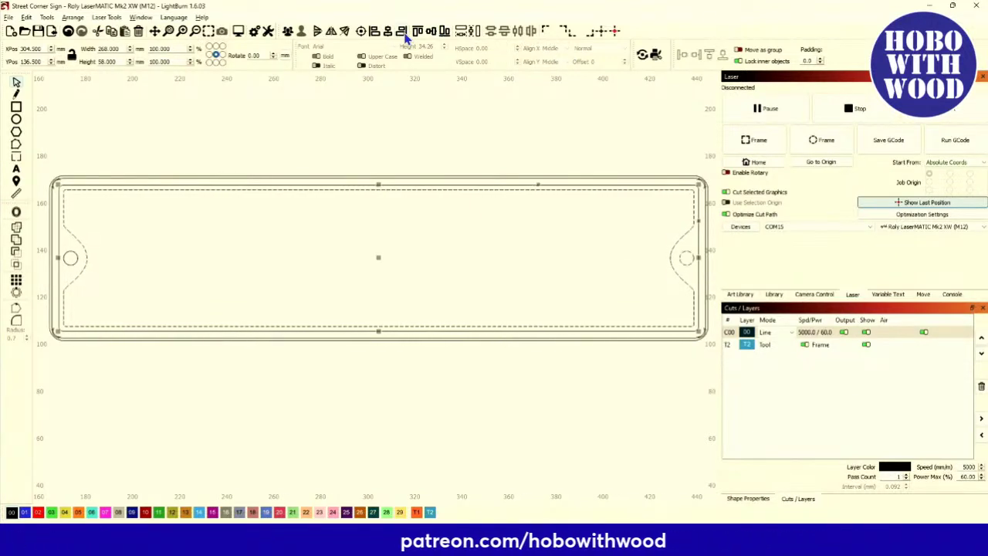
left_click(491, 260)
Switch the black layer C00's mode back to Fill.
scroll(491, 260, "down", 2)
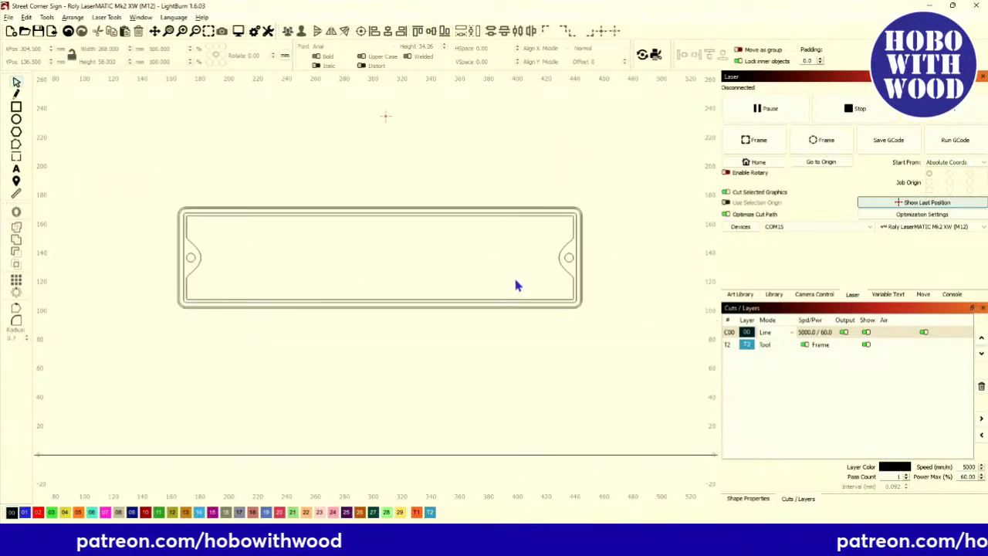
scroll(503, 282, "right", 2)
left_click(771, 332)
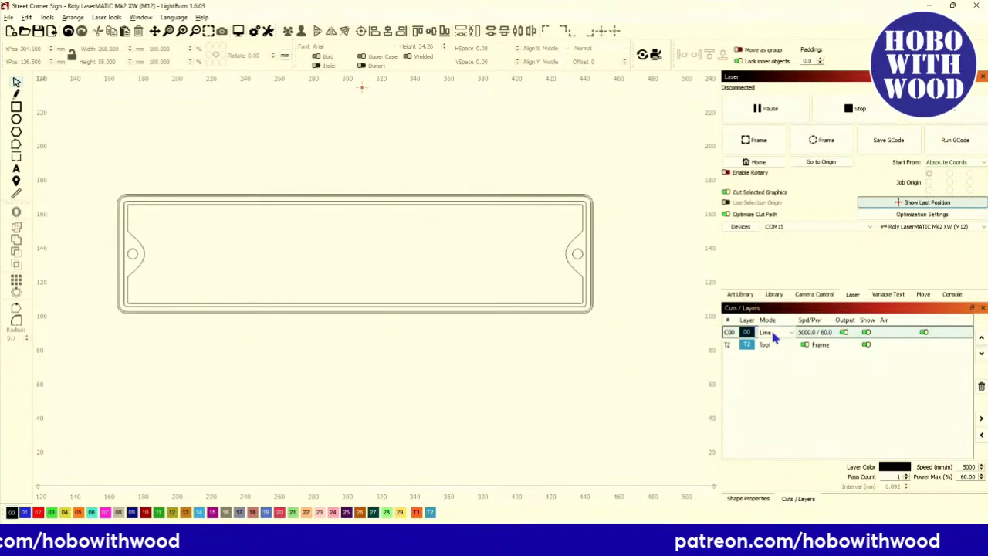
left_click(764, 349)
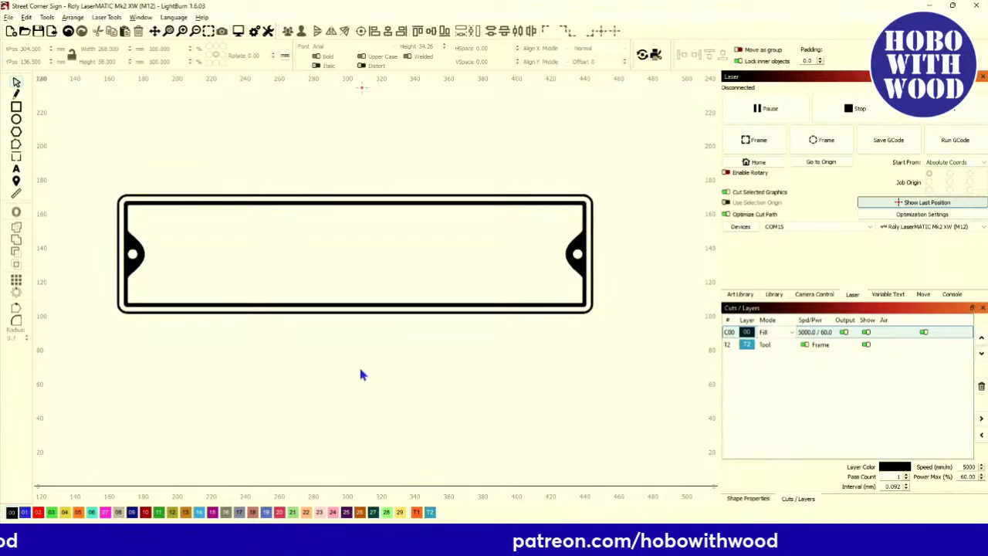
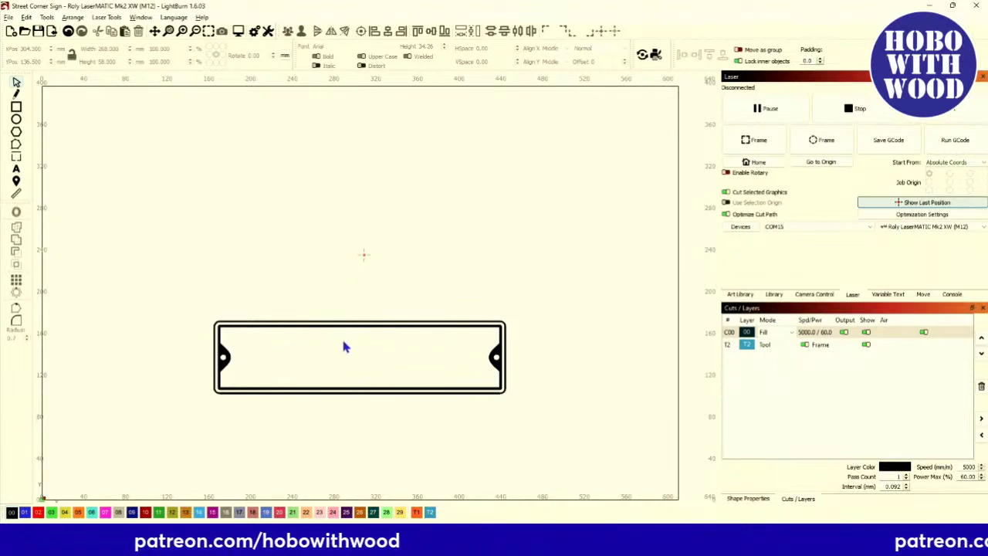
Zoom in and draw a polygon above the bordered sign plate.
scroll(342, 343, "up", 3)
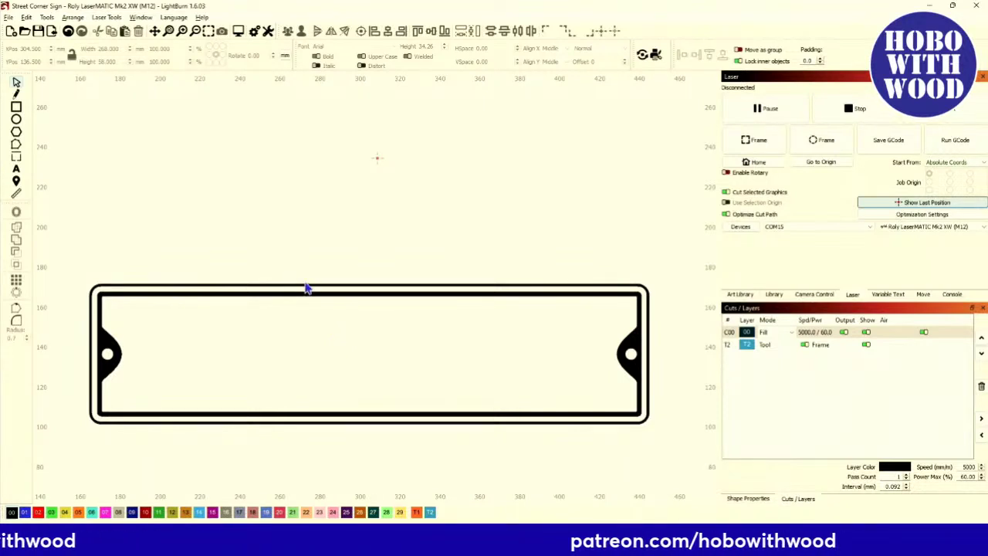
left_click(16, 134)
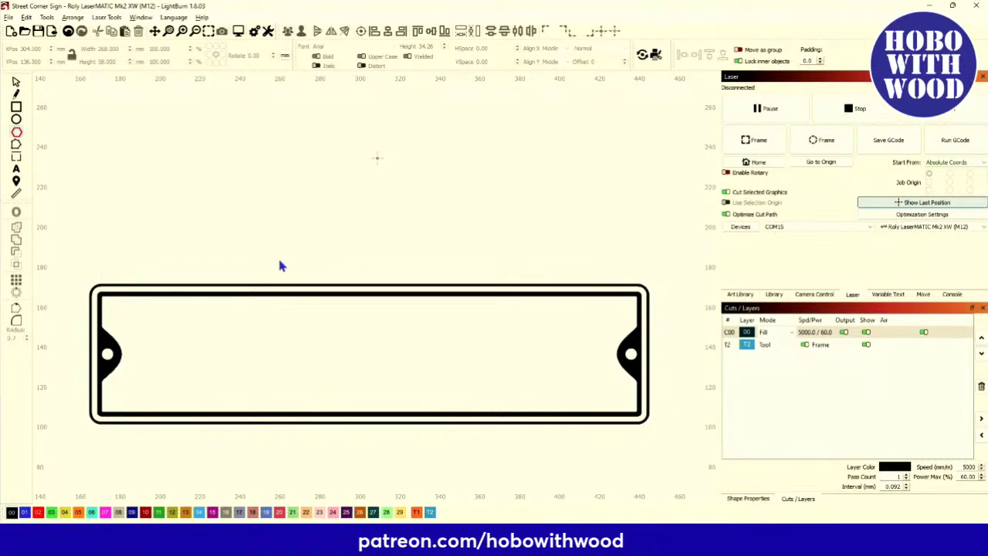
left_click_drag(280, 266, 499, 284)
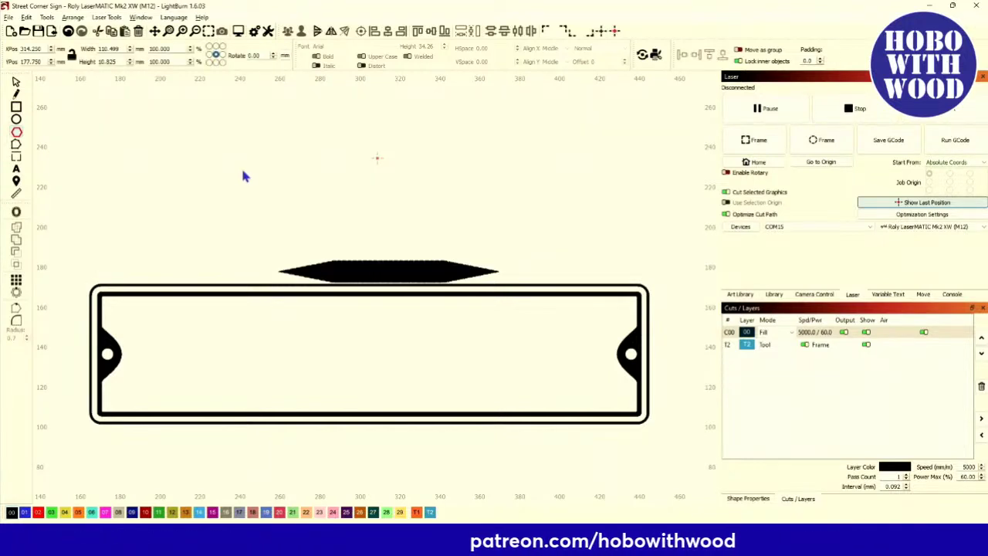
Switch layer C00 to Line mode and bring up the hexagon's Shape Properties.
left_click(779, 333)
left_click(780, 343)
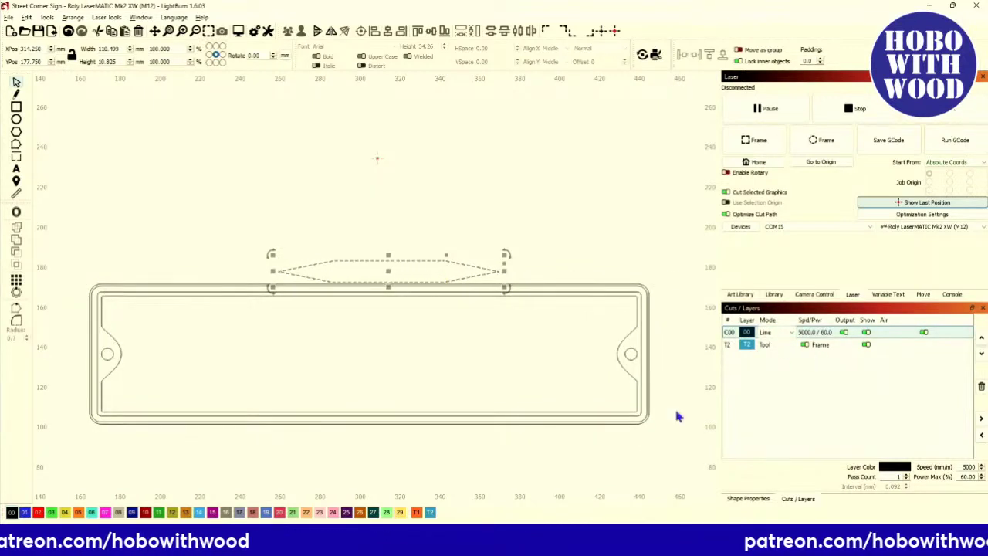
left_click(745, 500)
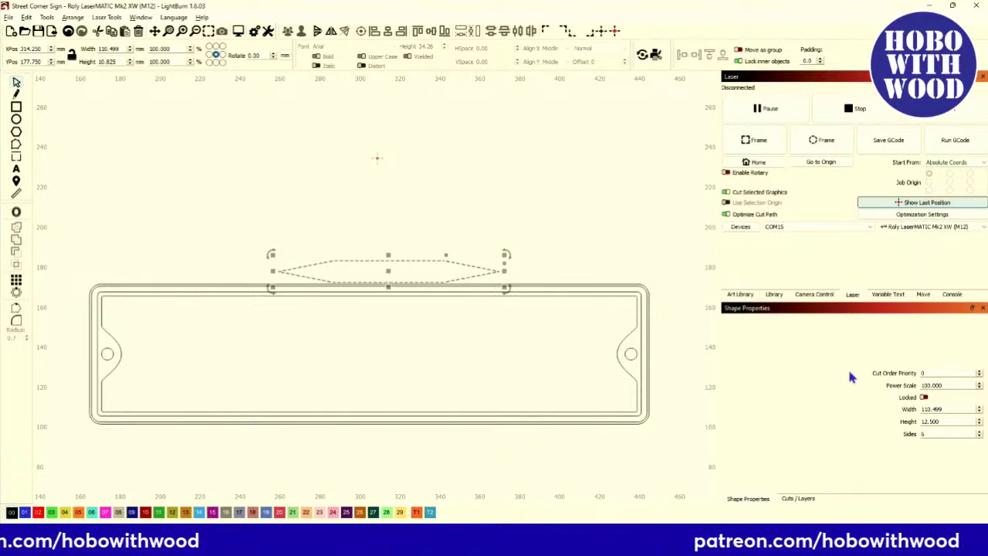
left_click(142, 18)
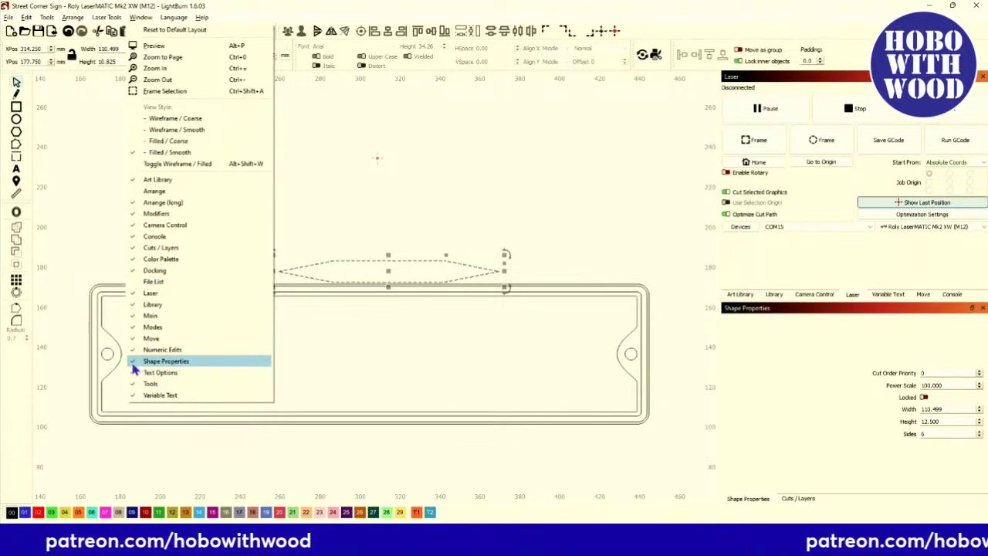
left_click(142, 18)
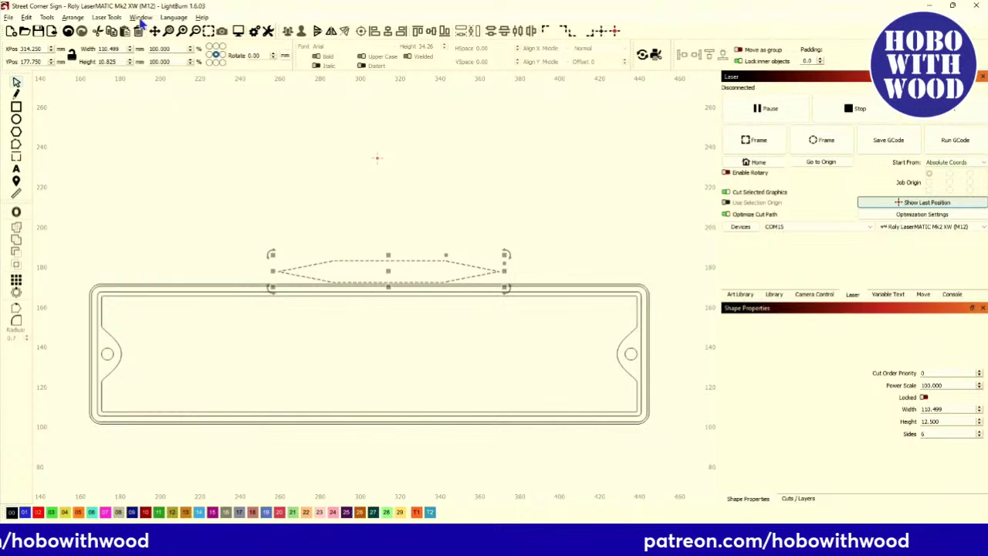
Move the hexagon up to X 305, Y 192 mm, clear of the sign plate.
left_click(389, 272)
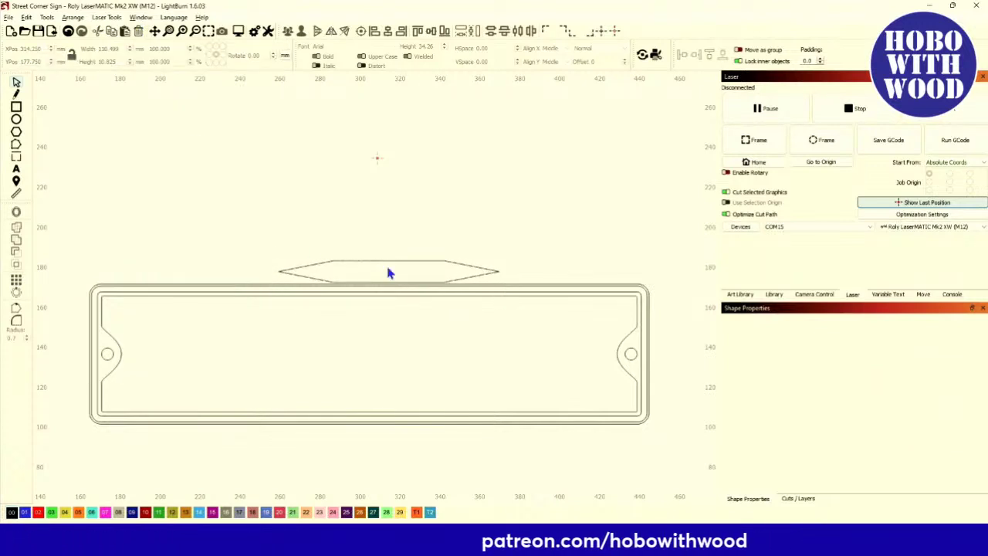
left_click(392, 272)
left_click_drag(392, 278, 372, 251)
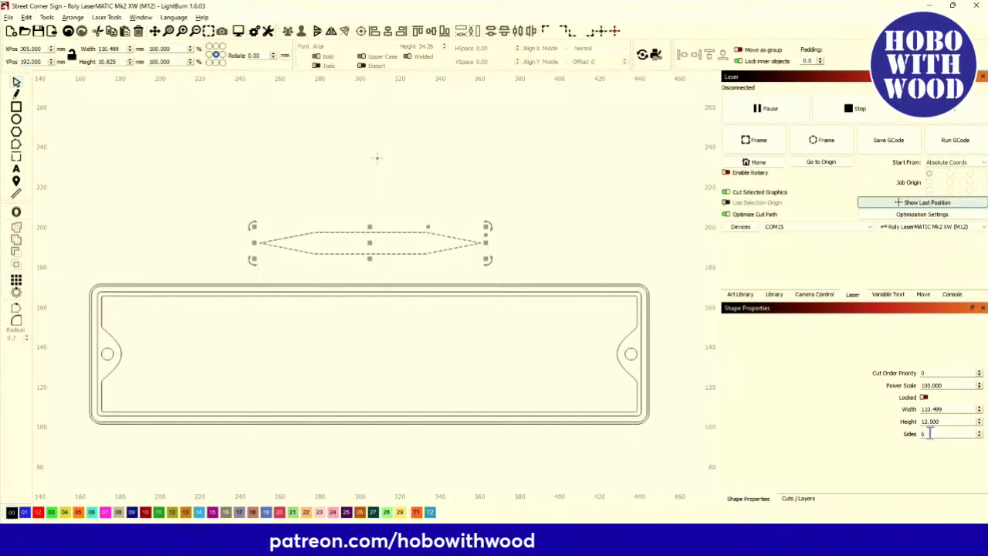
Make the polygon a 3-sided triangle, flip it apex-up, and scale it to about 127 mm wide.
left_click(980, 433)
left_click(981, 433)
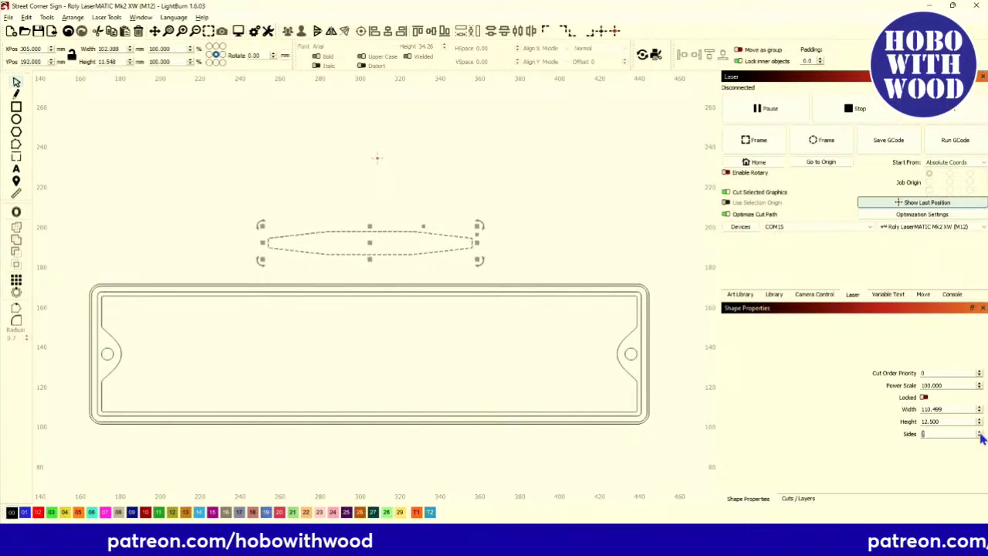
left_click(981, 433)
left_click(980, 433)
left_click(980, 433)
left_click(980, 434)
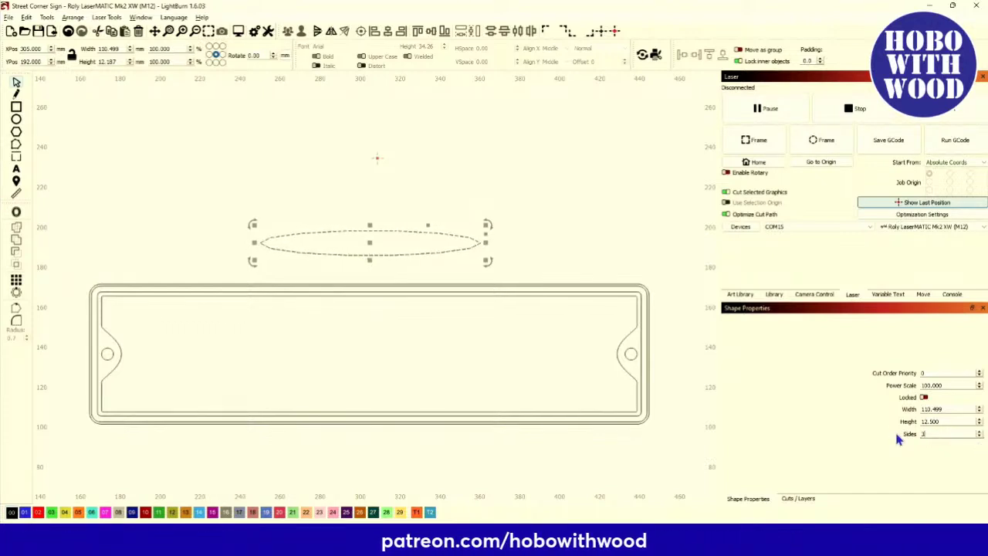
key("Return")
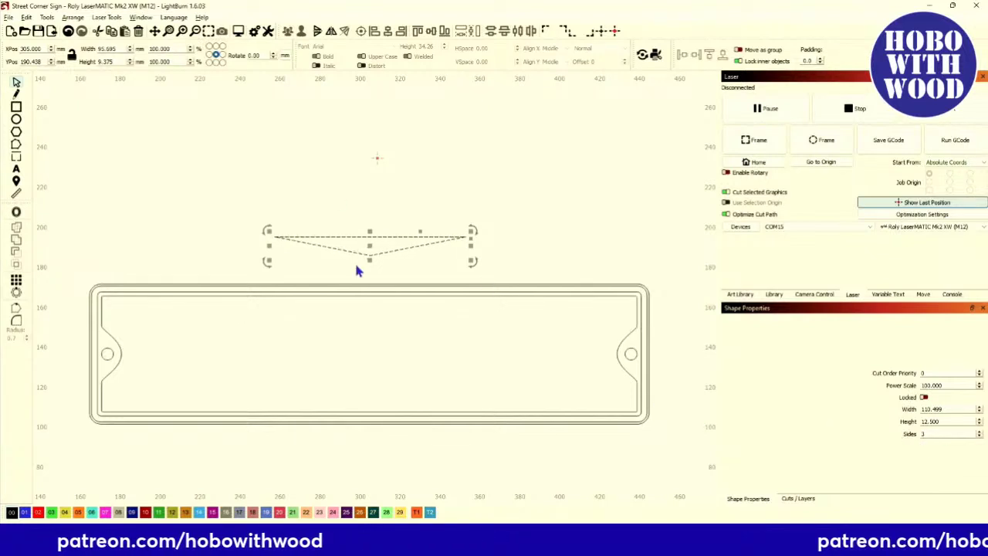
left_click(318, 30)
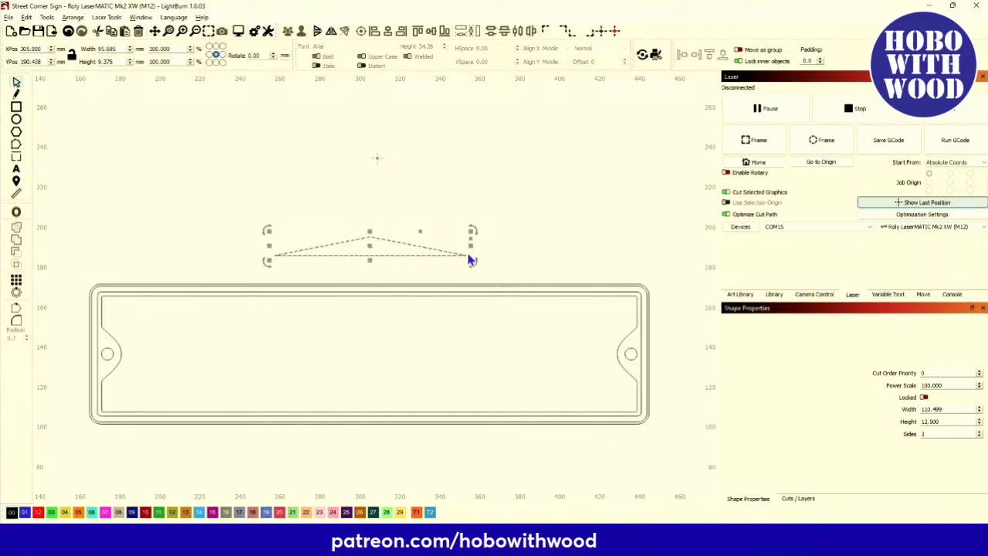
left_click_drag(470, 231, 482, 228)
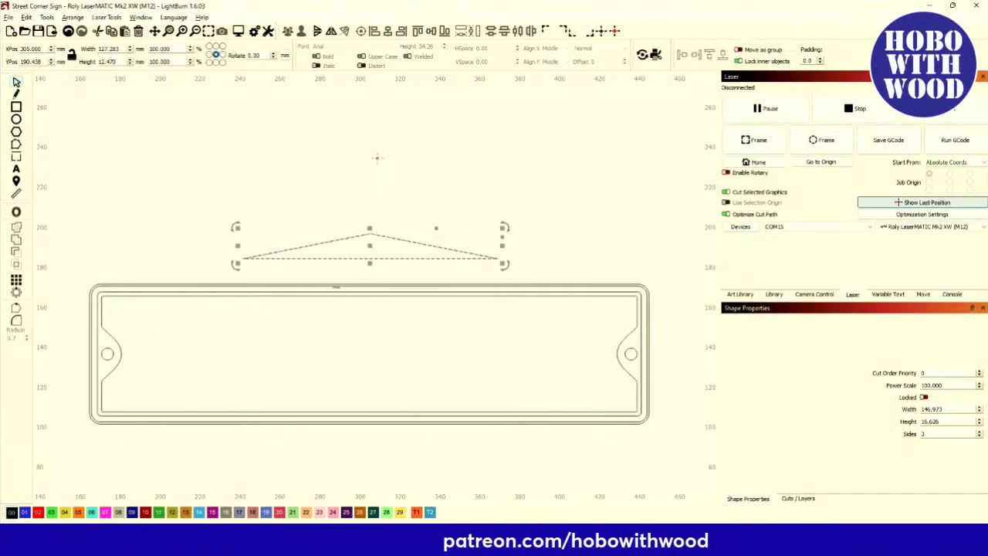
Align the triangle's base to the sign plate's top edge and zoom to check the fit.
scroll(339, 297, "up", 2)
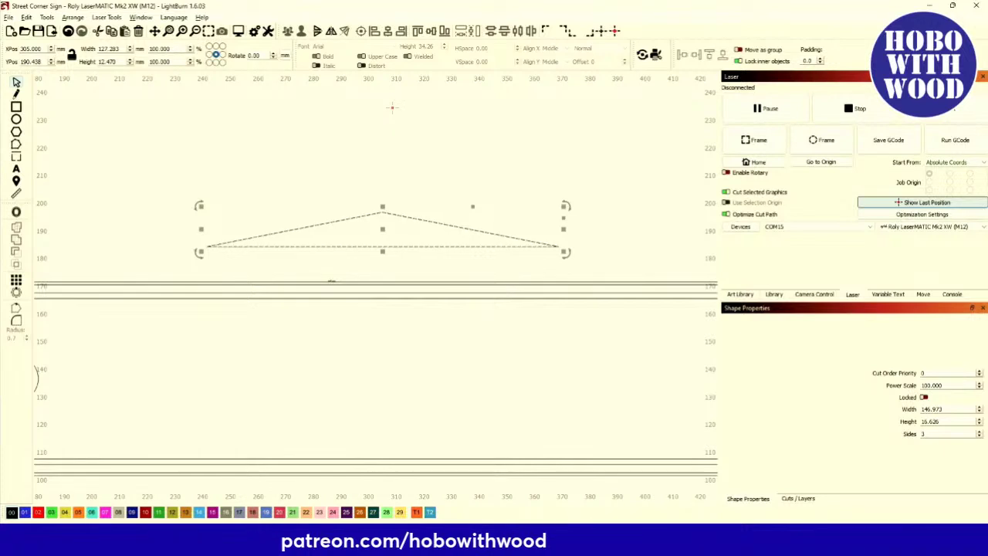
left_click(332, 283)
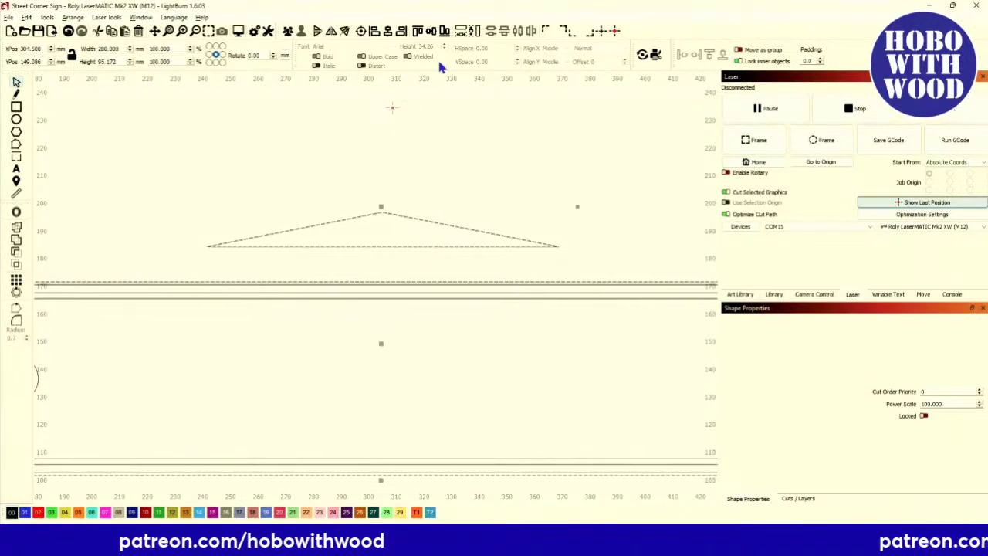
left_click(378, 131)
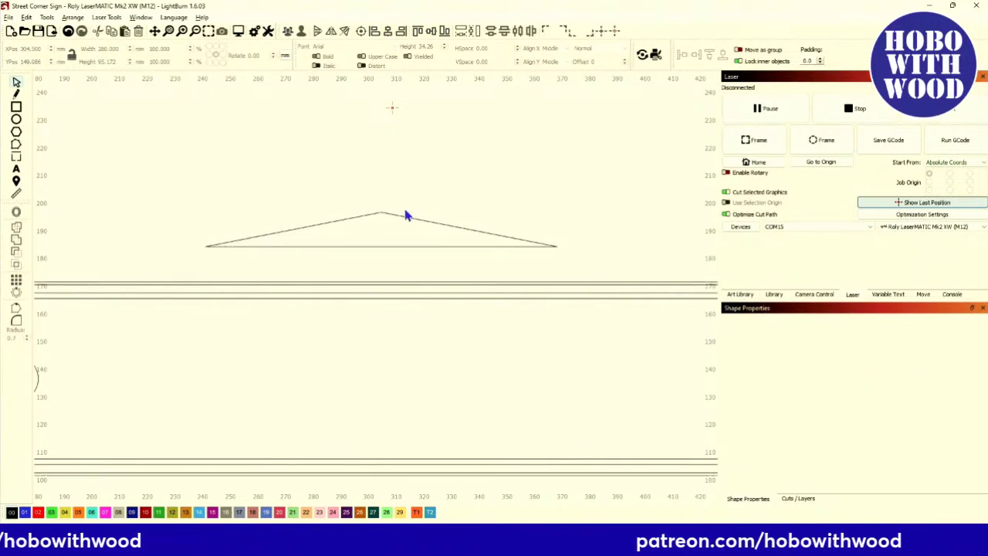
left_click(357, 217)
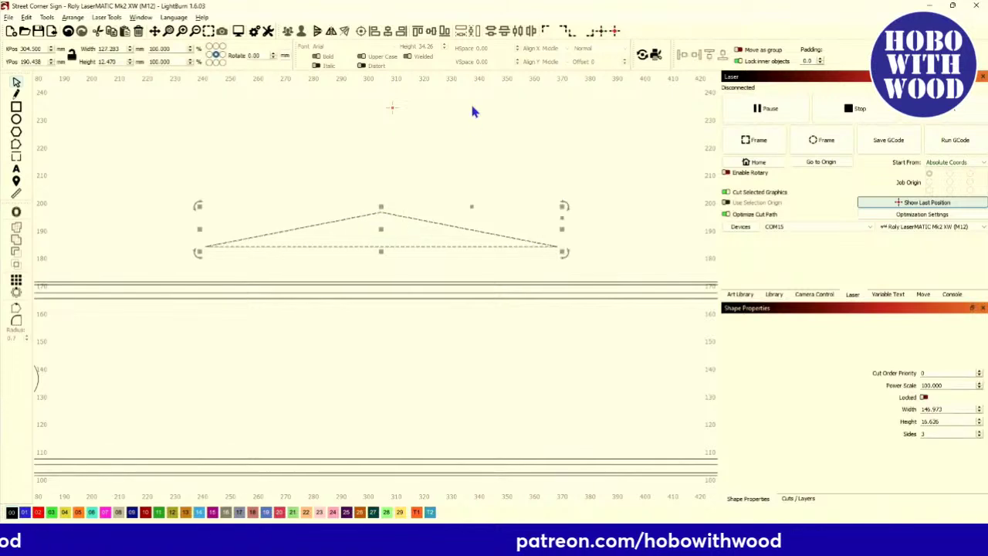
left_click(721, 57)
scroll(565, 298, "up", 15)
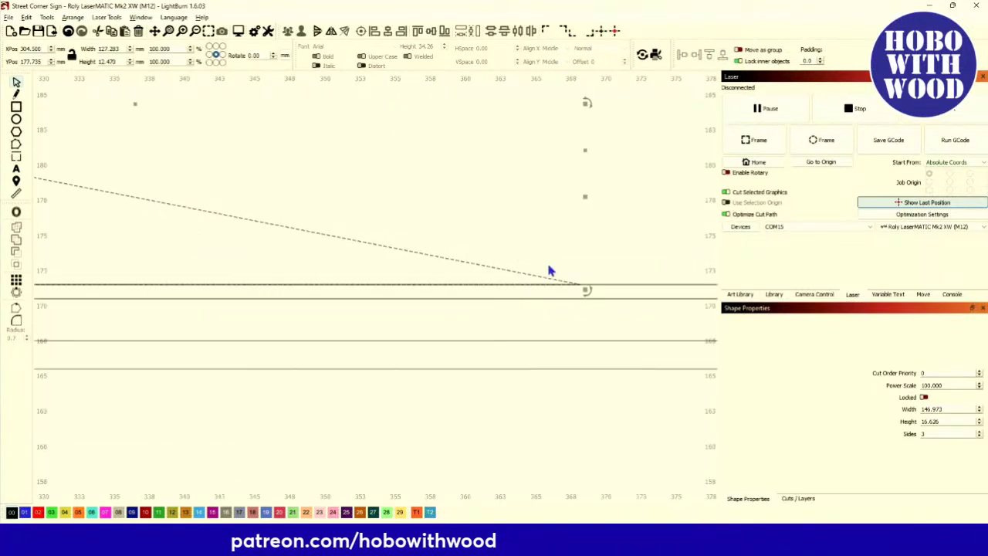
scroll(510, 239, "up", 9)
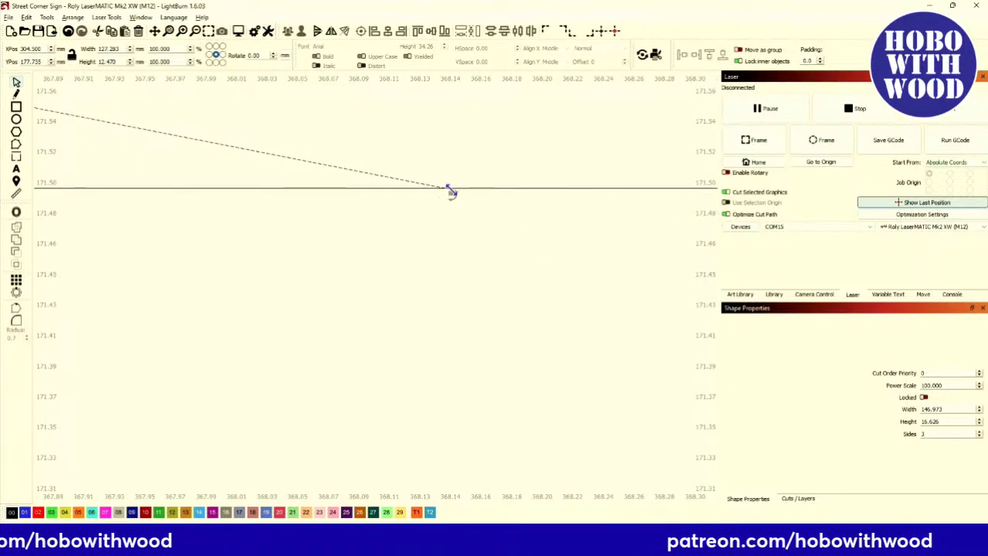
scroll(444, 189, "down", 12)
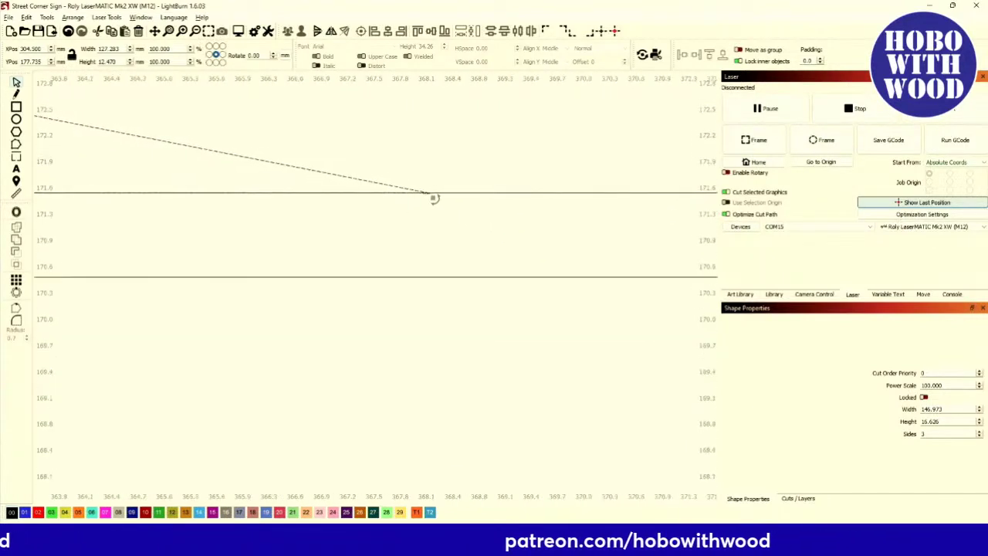
scroll(463, 225, "down", 7)
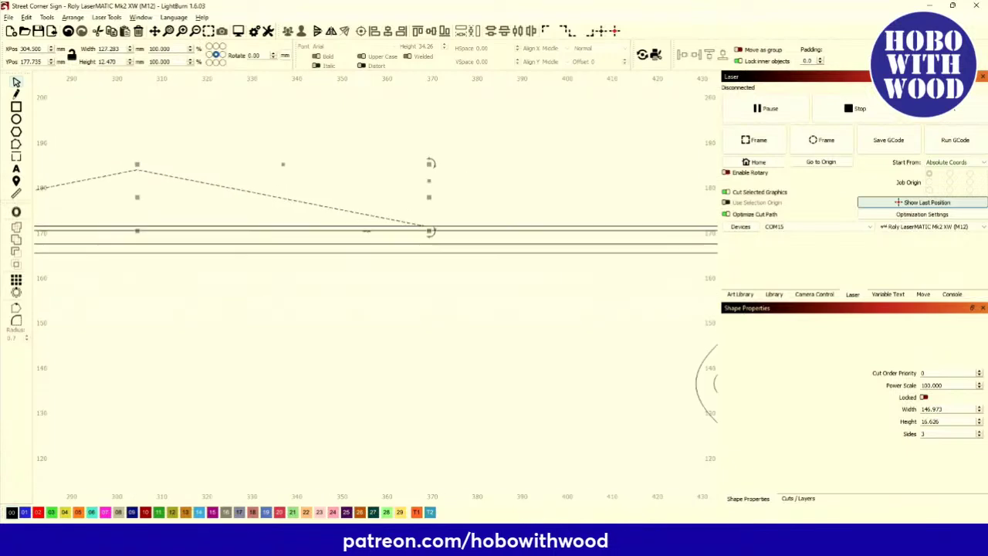
left_click_drag(269, 232, 304, 230)
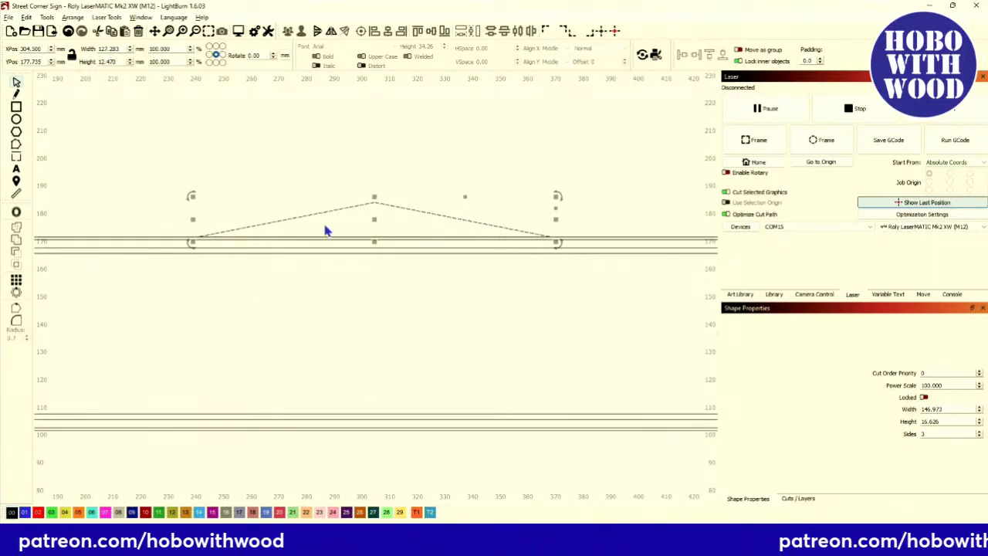
scroll(325, 227, "down", 2)
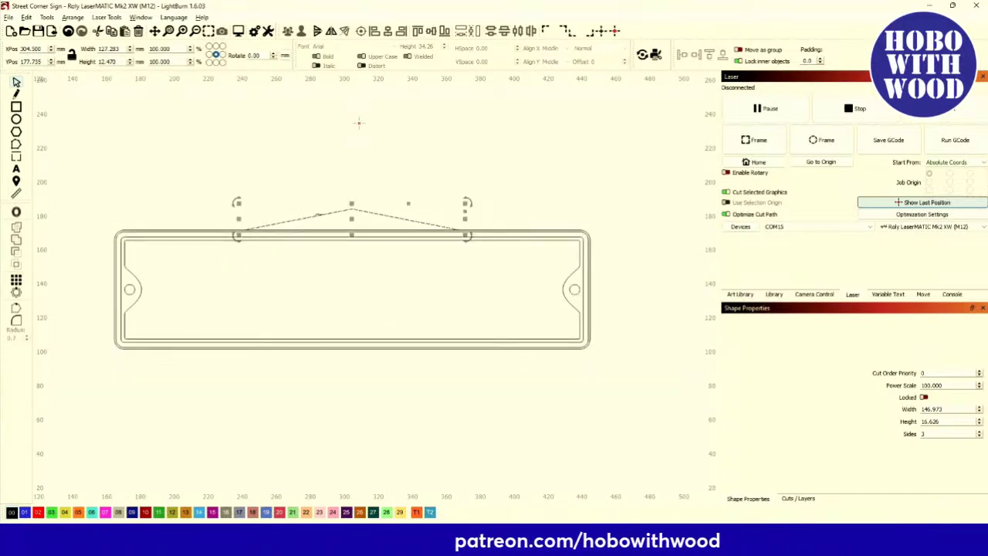
scroll(330, 226, "up", 2)
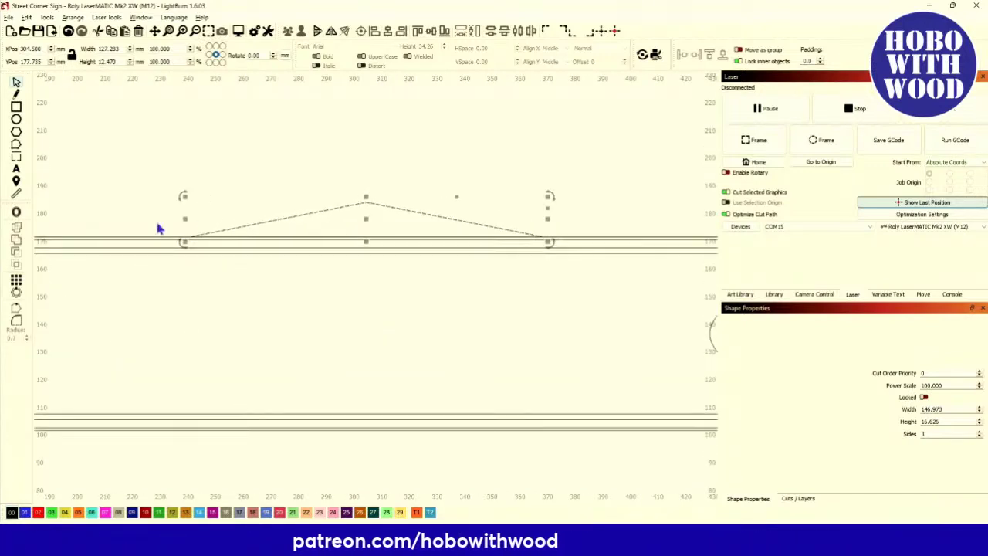
Offset the triangle outward by 1.0 mm with round corners, then deselect and inspect it.
left_click(16, 212)
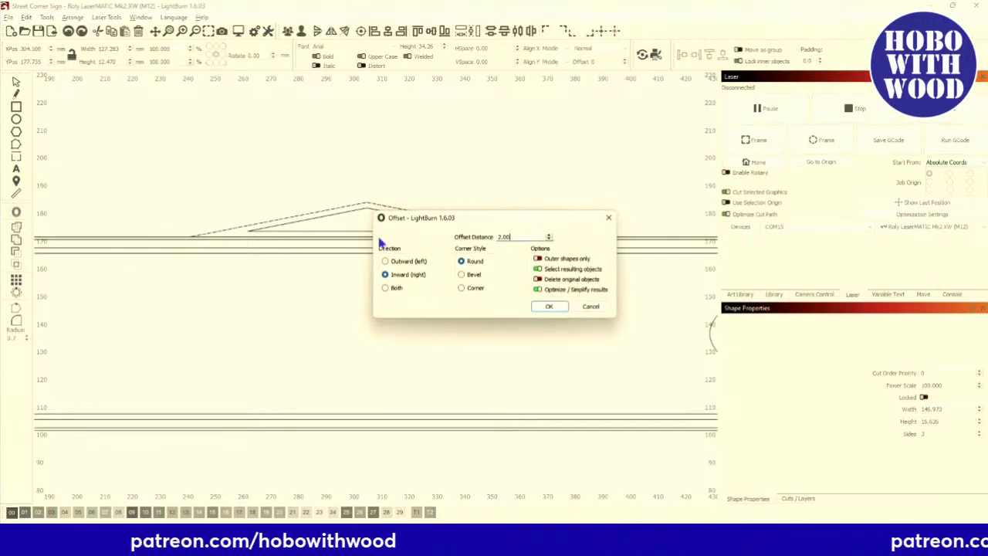
left_click(385, 262)
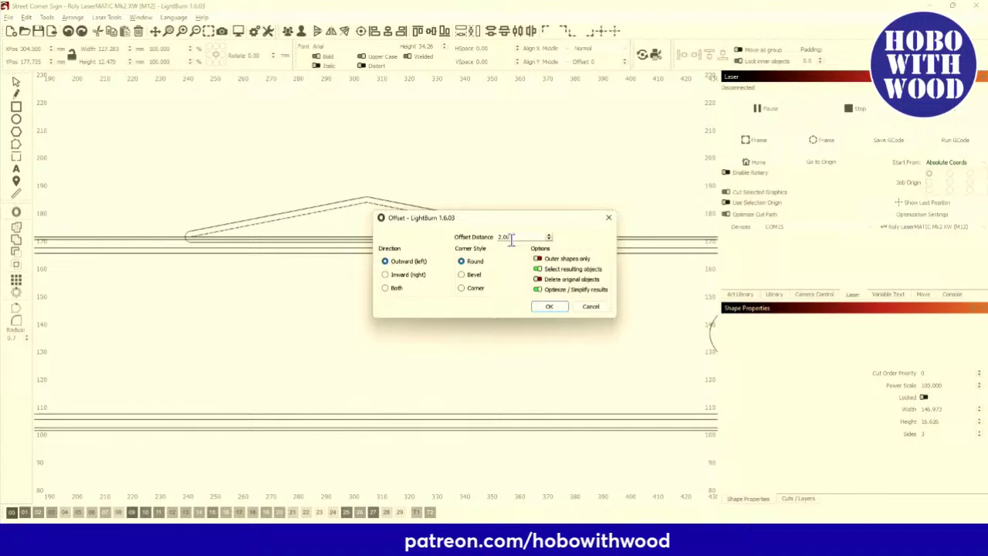
type("1.")
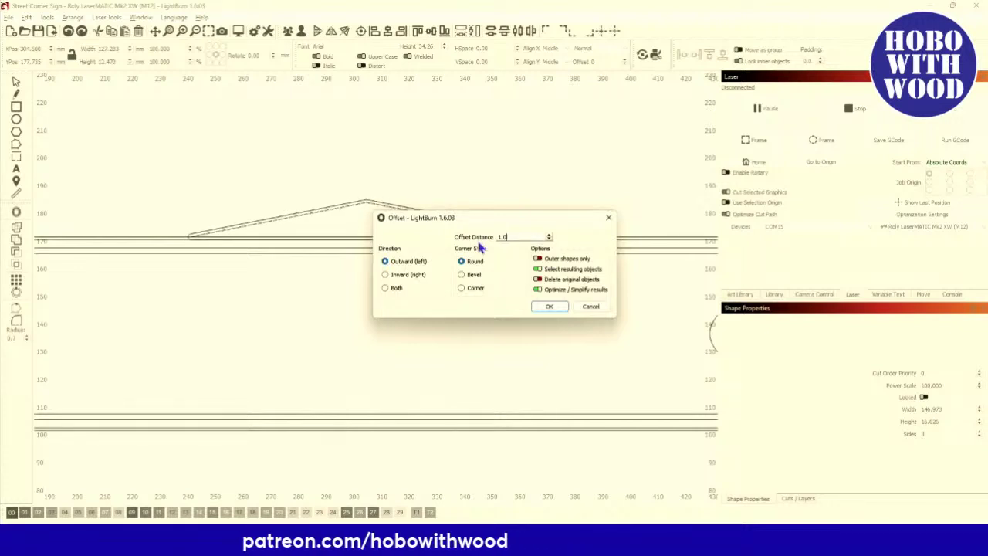
left_click(549, 307)
left_click(256, 224)
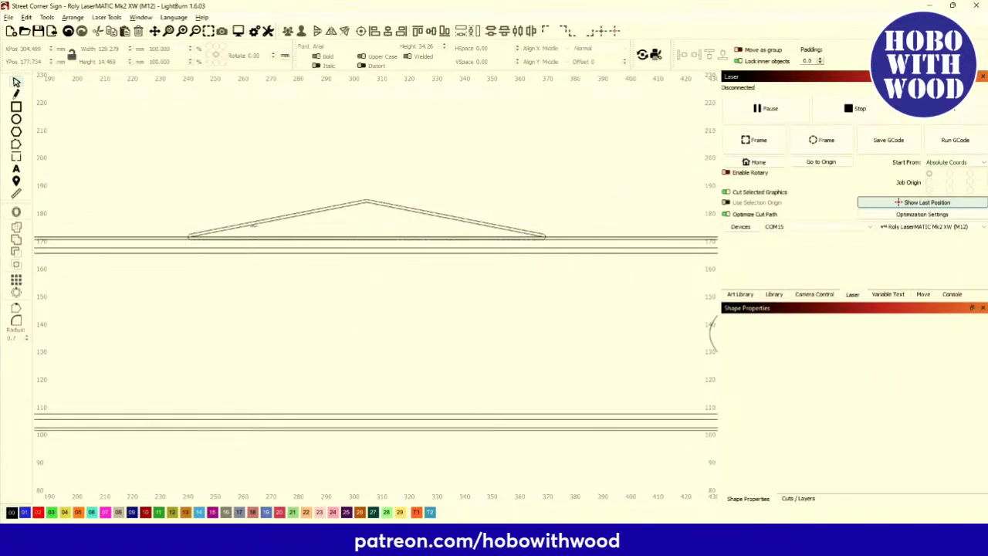
scroll(263, 230, "up", 9)
scroll(266, 231, "up", 1)
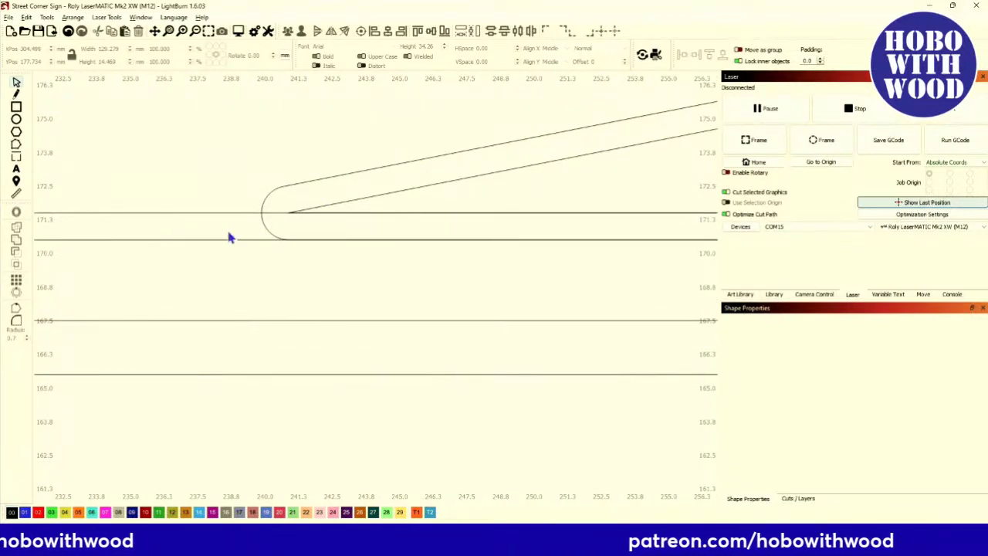
scroll(232, 231, "down", 8)
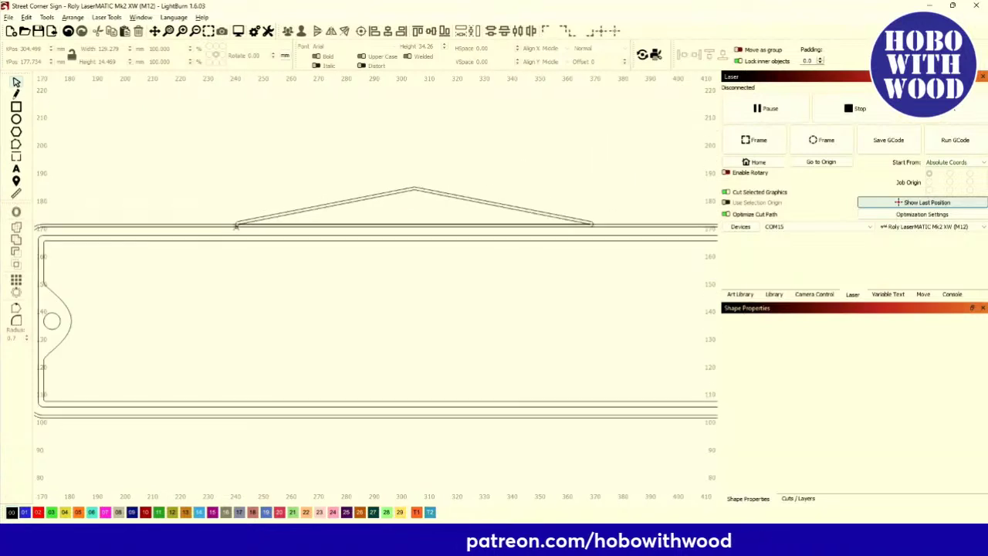
scroll(390, 227, "up", 3)
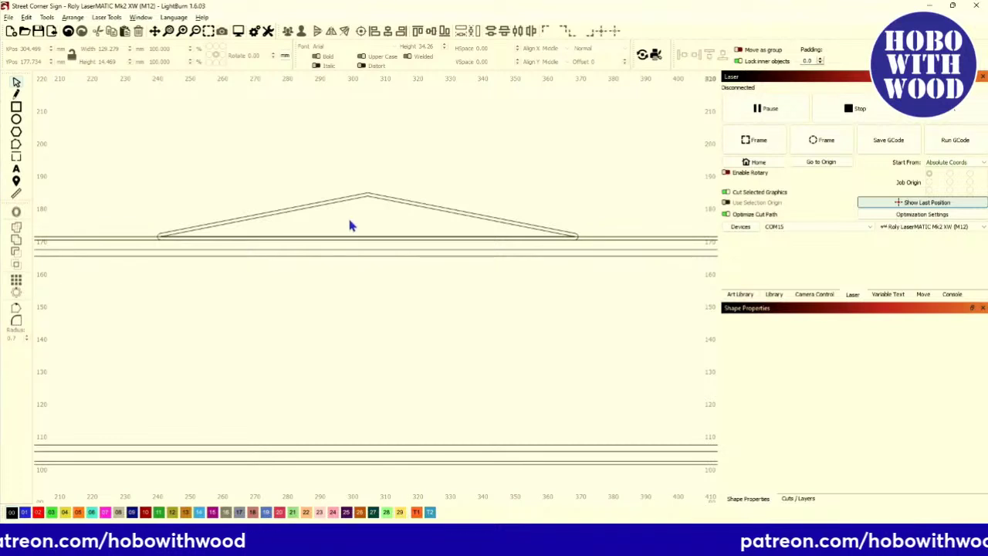
scroll(367, 208, "down", 1)
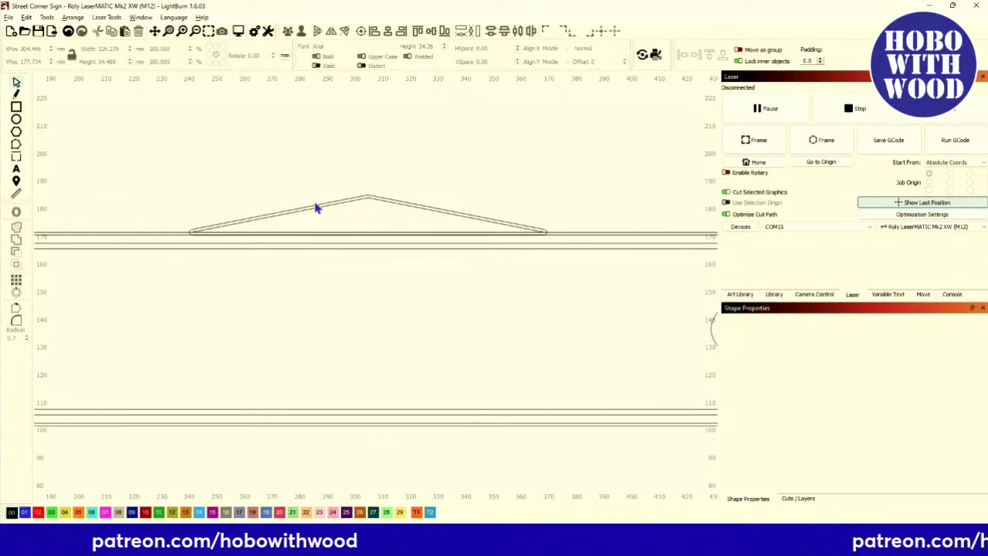
Draw a circle about 9.9 mm across centred on the roof peak at X 304.5, Y 184.
left_click(16, 120)
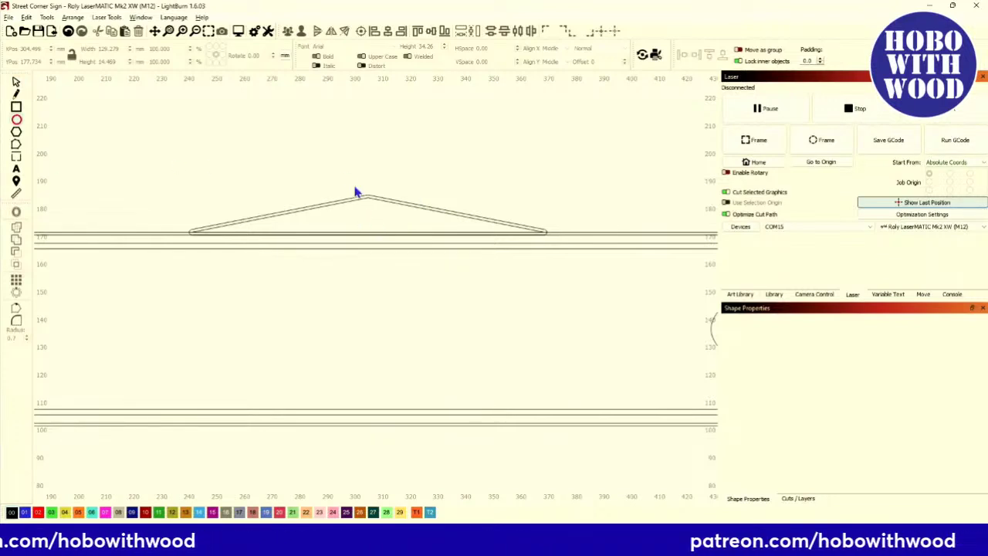
scroll(374, 203, "up", 6)
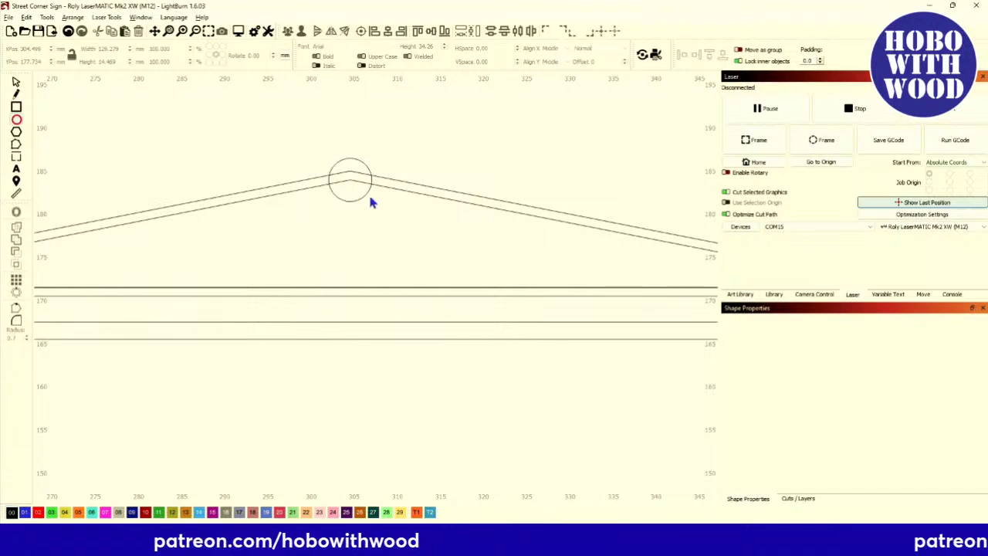
mouse_move(391, 219)
left_mouse_down()
mouse_move(470, 277)
mouse_move(376, 217)
mouse_move(395, 240)
left_mouse_up()
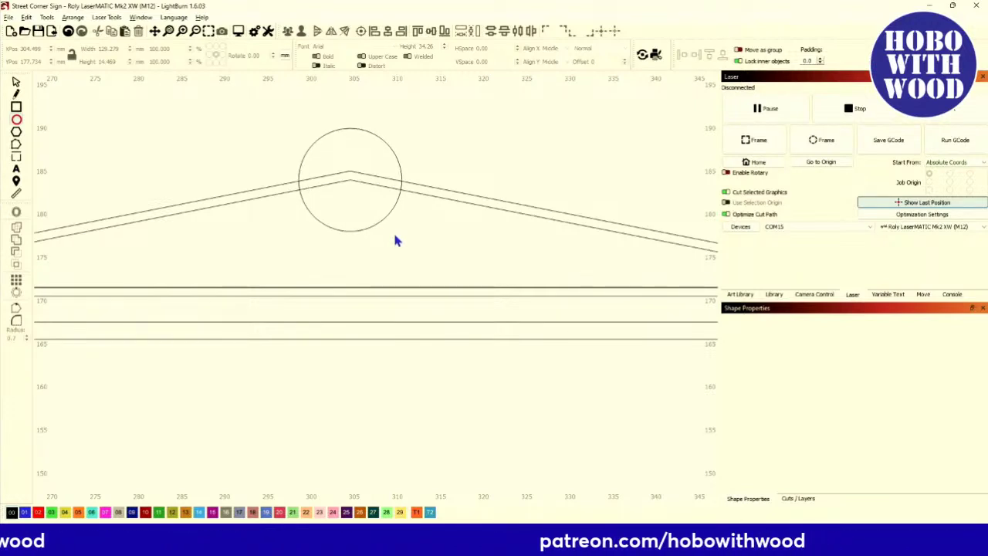
left_click_drag(394, 235, 386, 225)
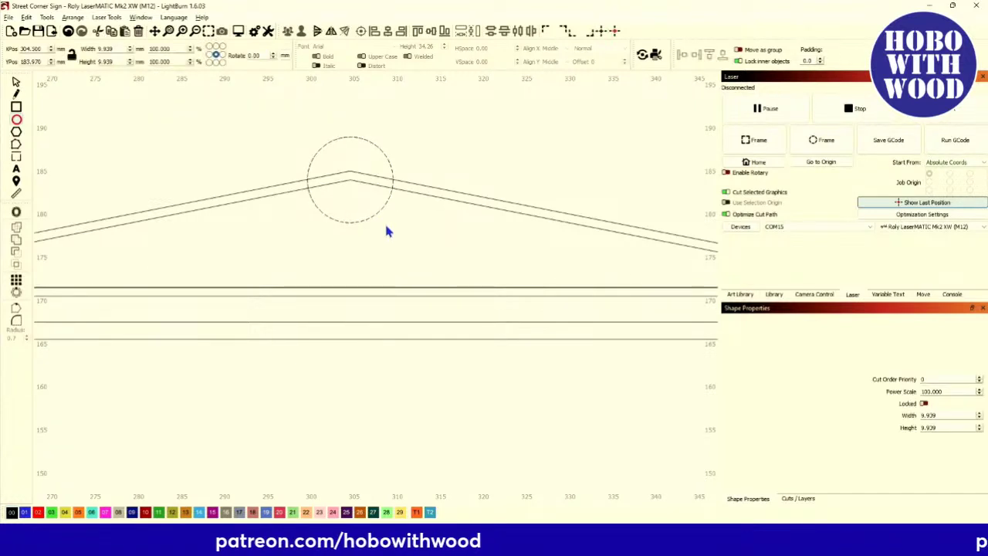
scroll(385, 224, "down", 2)
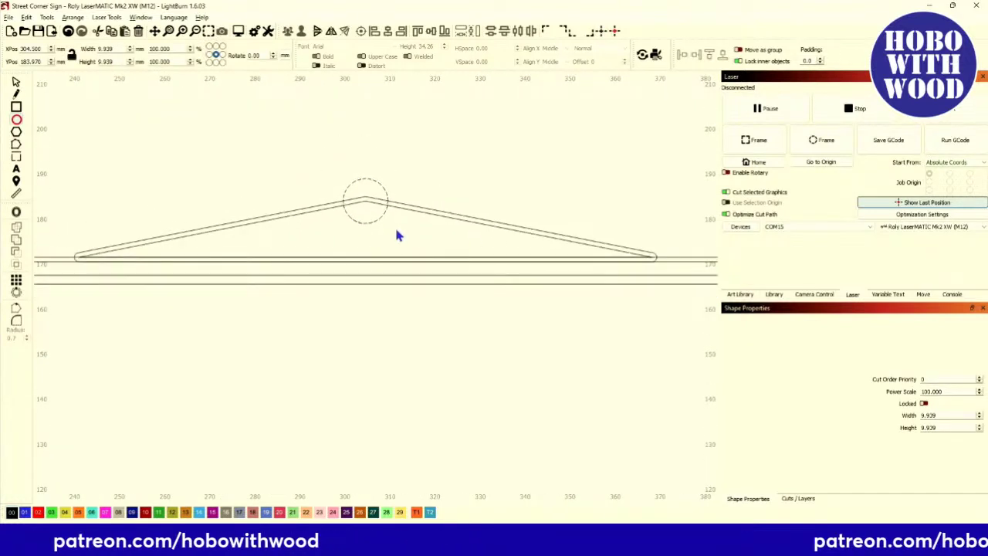
scroll(390, 231, "up", 2)
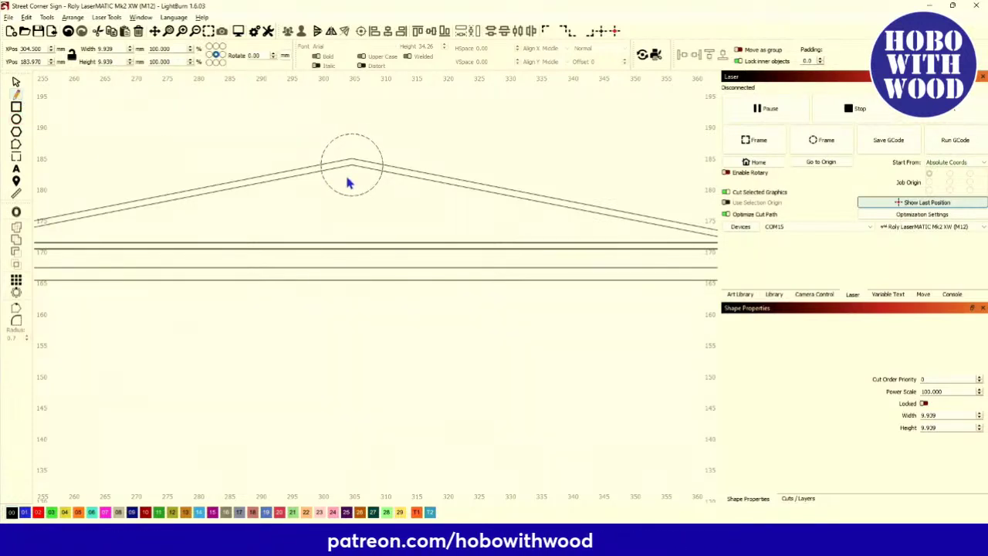
scroll(349, 185, "down", 2)
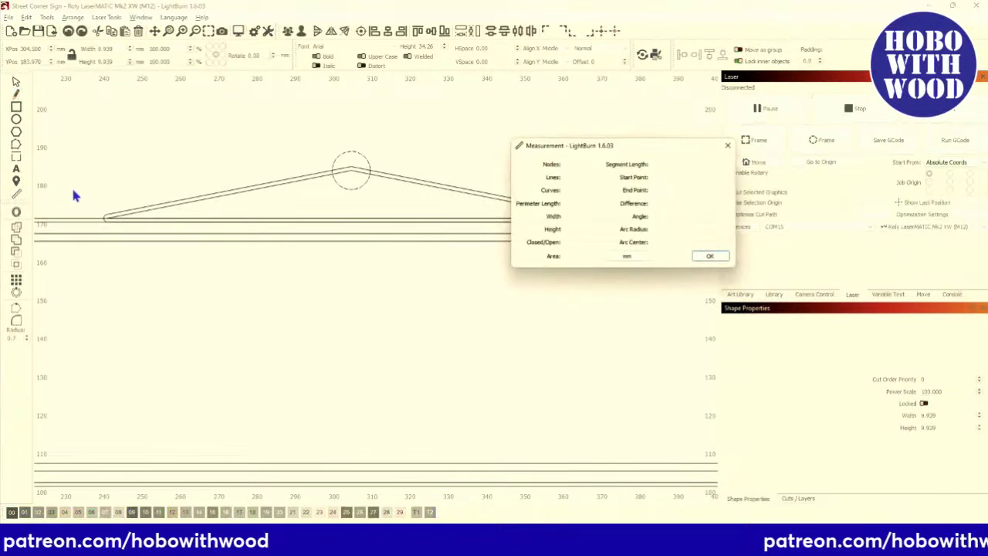
left_click(211, 200)
scroll(211, 206, "up", 2)
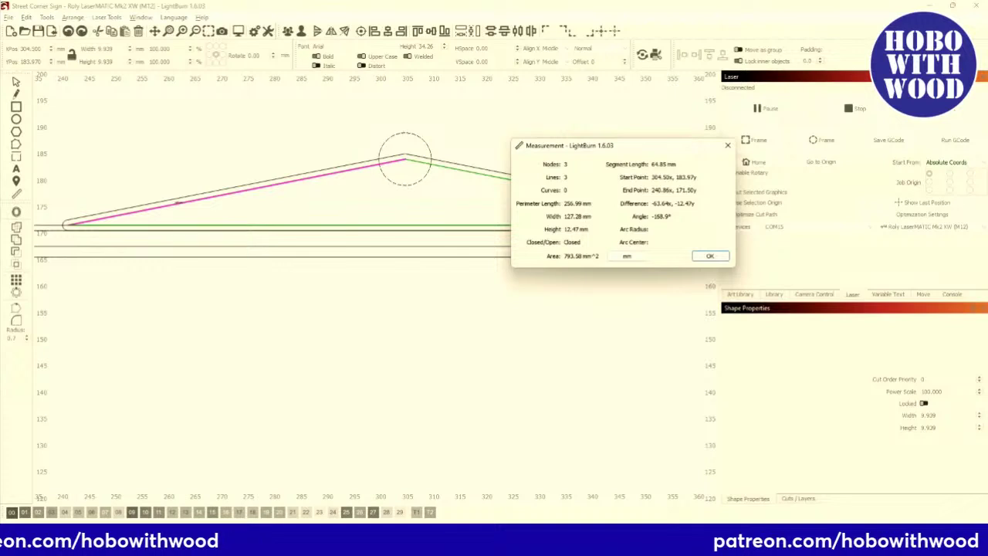
left_click(711, 256)
Zoom in and out around the roof peak and apex circle to place the vertical line.
scroll(358, 194, "down", 3)
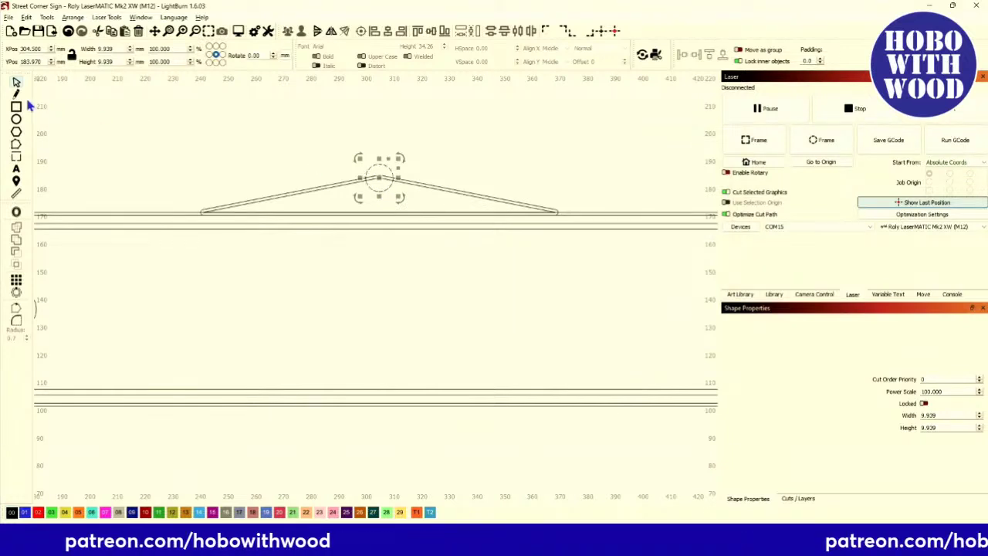
scroll(438, 210, "up", 3)
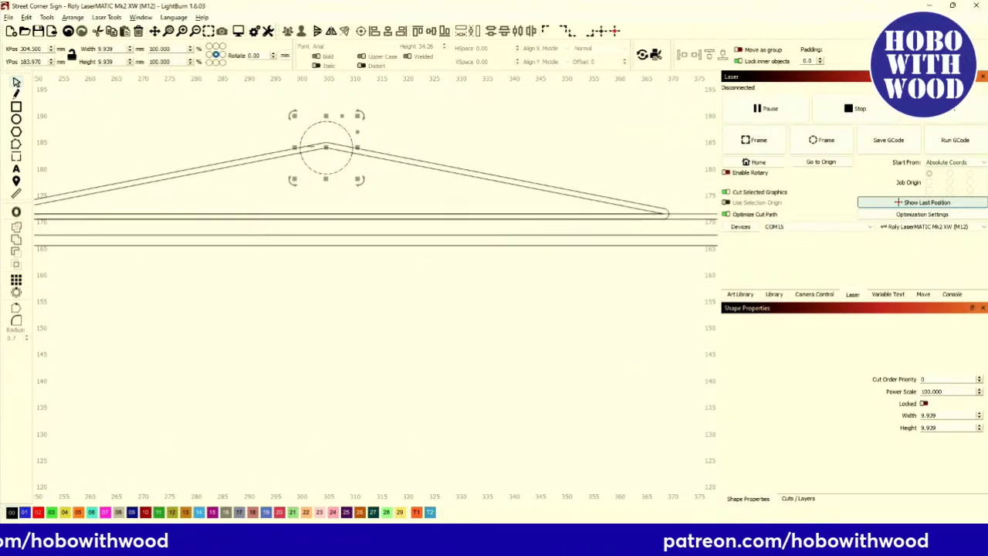
scroll(330, 166, "up", 3)
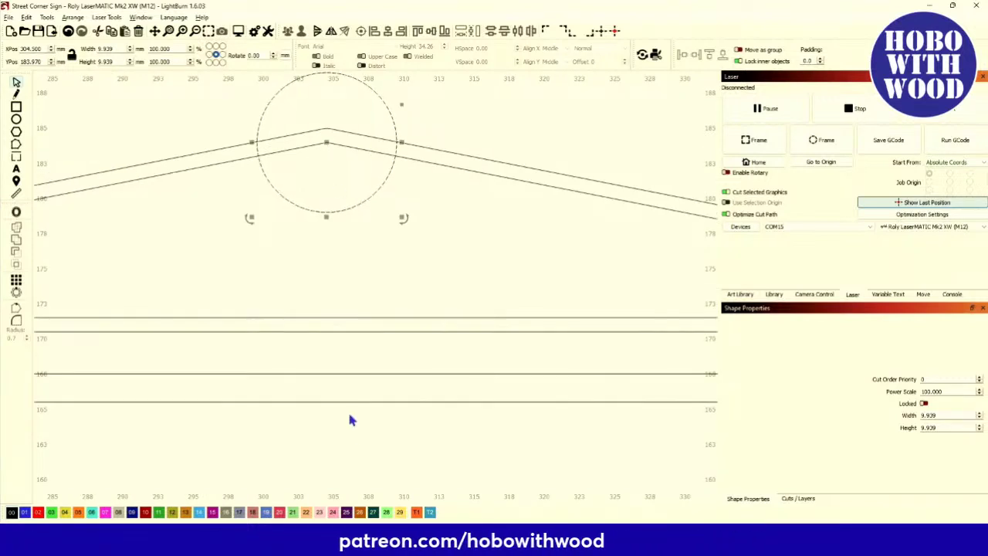
scroll(298, 309, "down", 5)
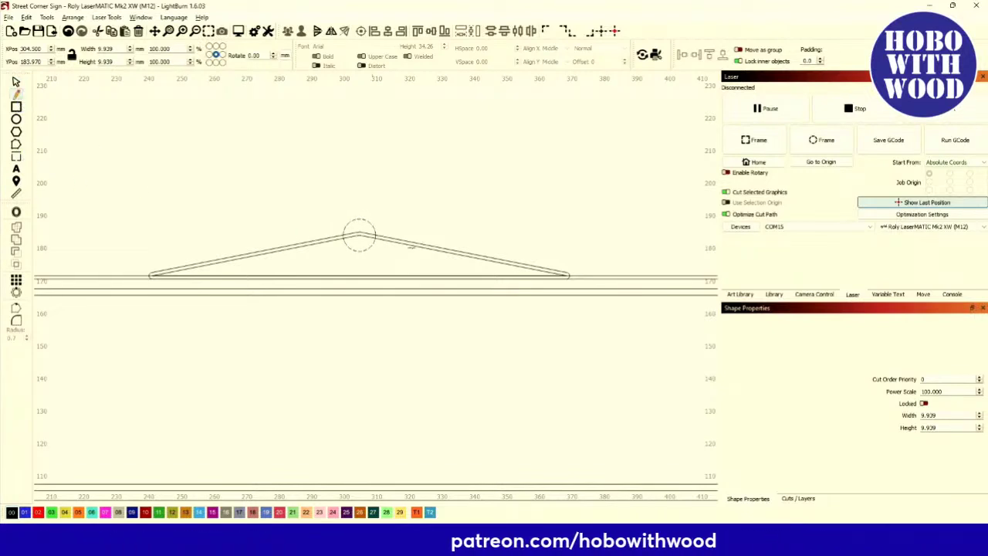
scroll(366, 248, "up", 2)
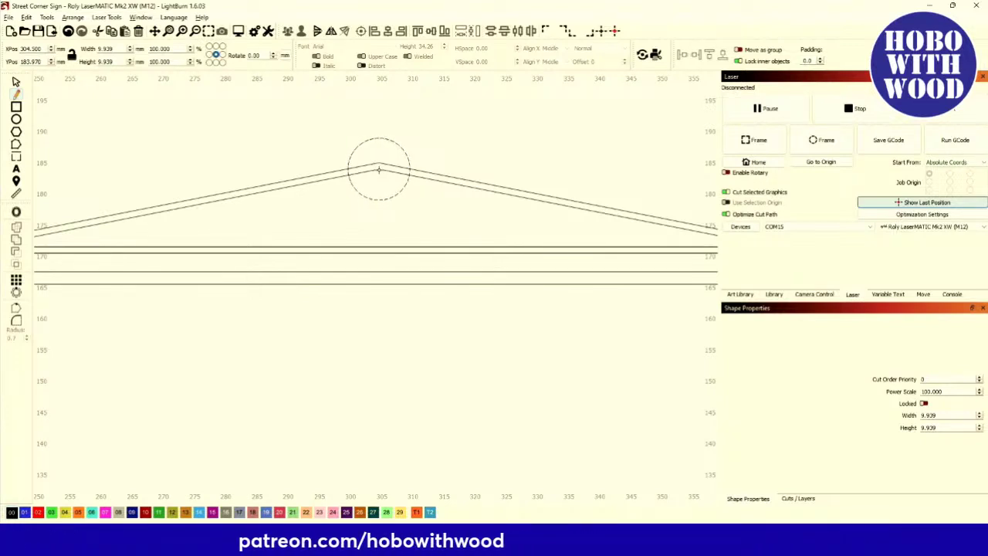
scroll(368, 369, "down", 3)
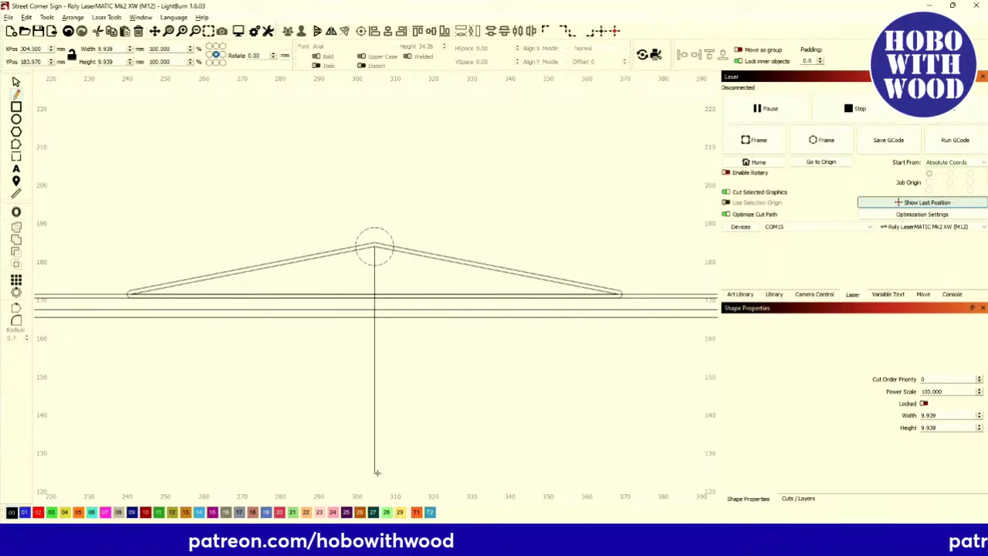
End the vertical line about 59 mm below the circle centre, then select it with the apex circle.
left_click(376, 469)
right_click(434, 456)
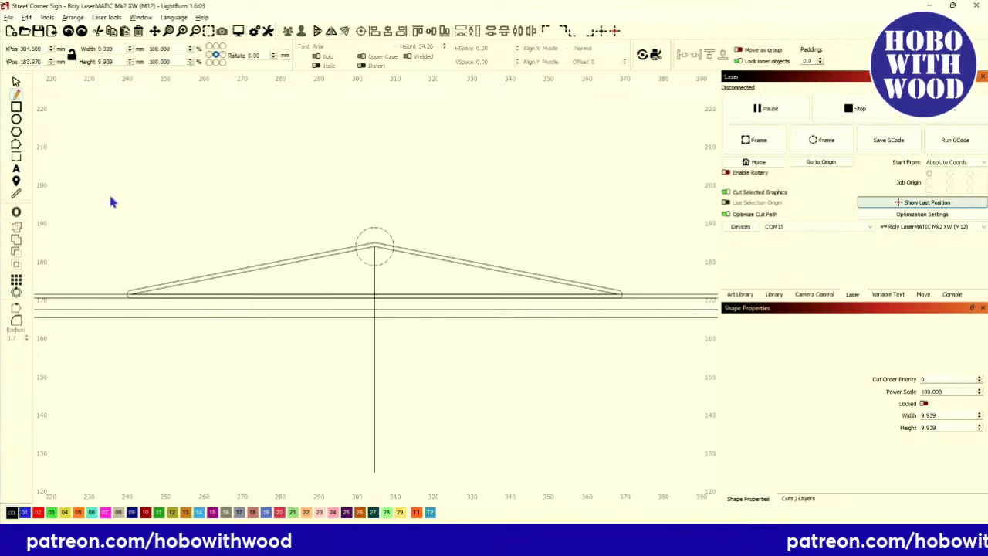
left_click(16, 83)
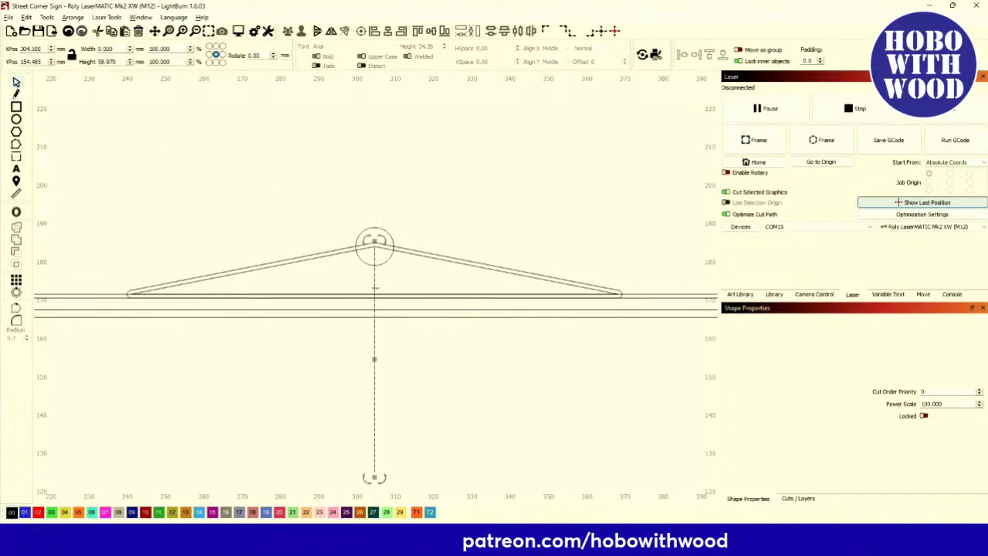
scroll(373, 277, "up", 2)
left_click(373, 280)
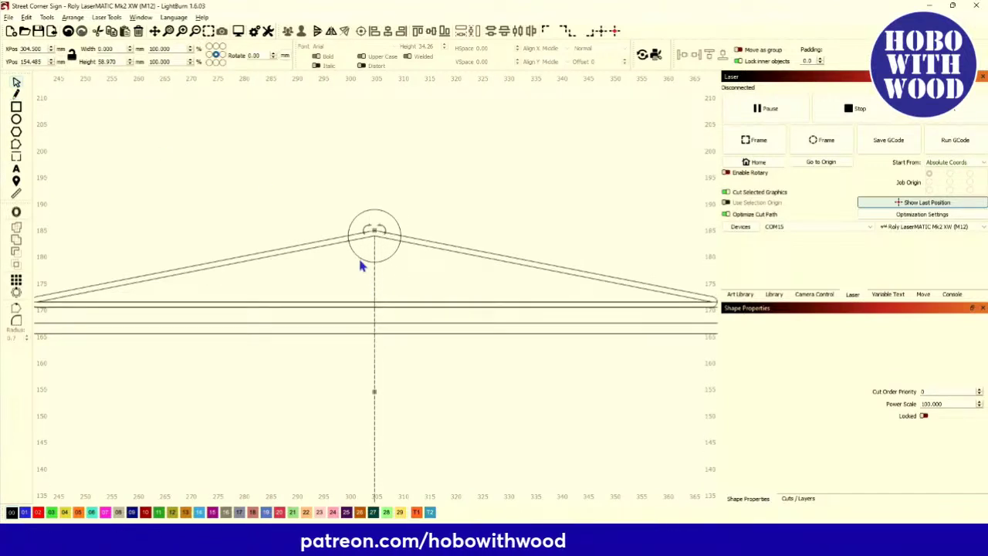
left_click(358, 256, "shift")
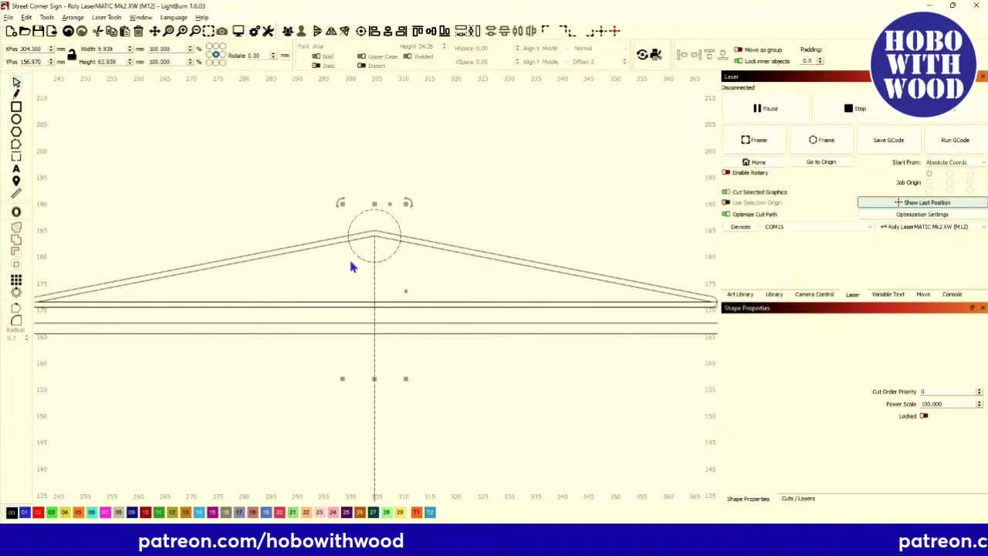
Cancel the circular array and move the inner roof triangle onto layer 07.
left_click(17, 300)
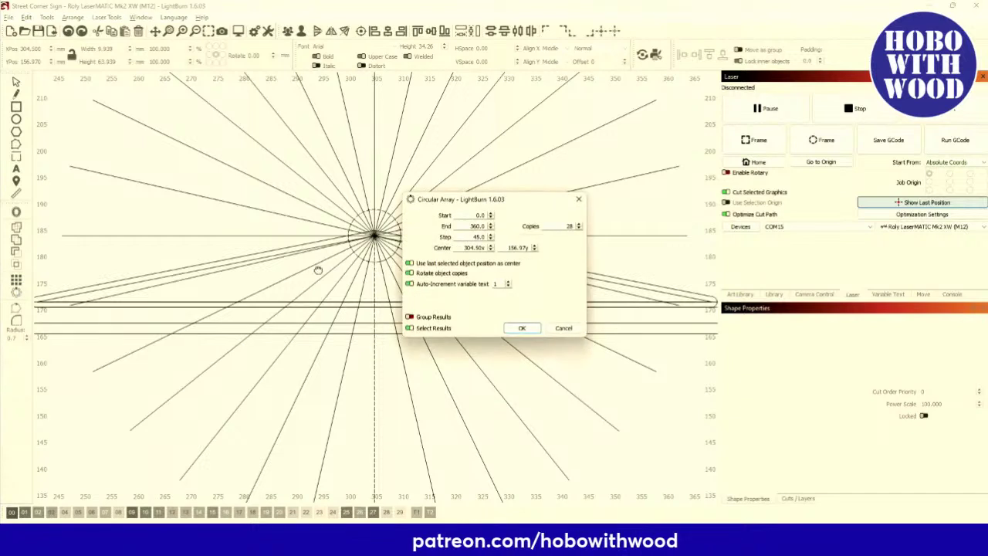
left_click(569, 330)
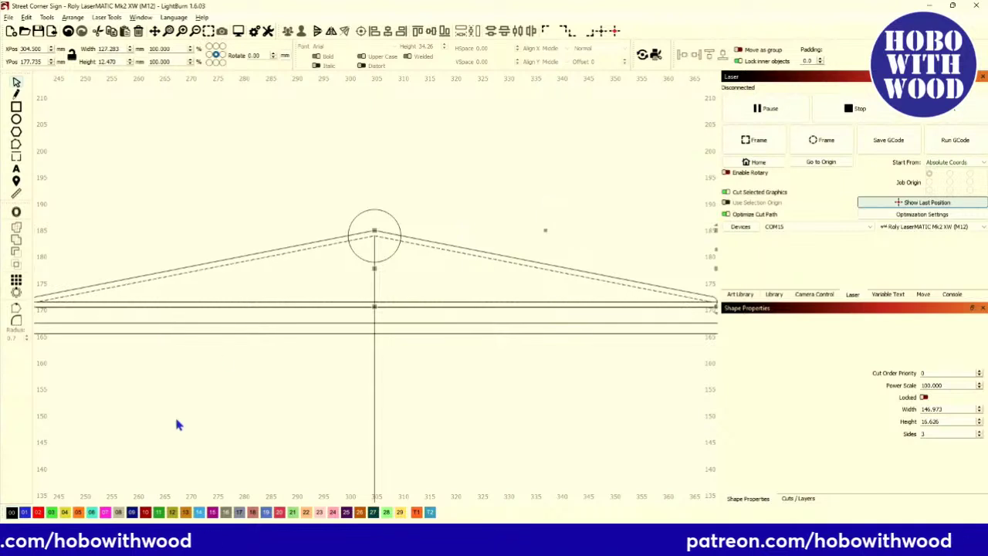
left_click(51, 513)
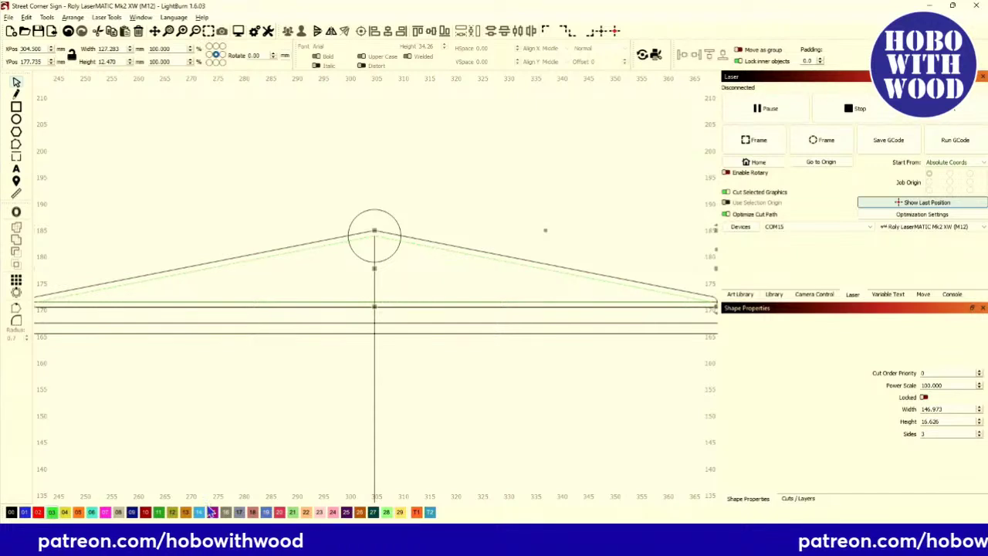
left_click(106, 513)
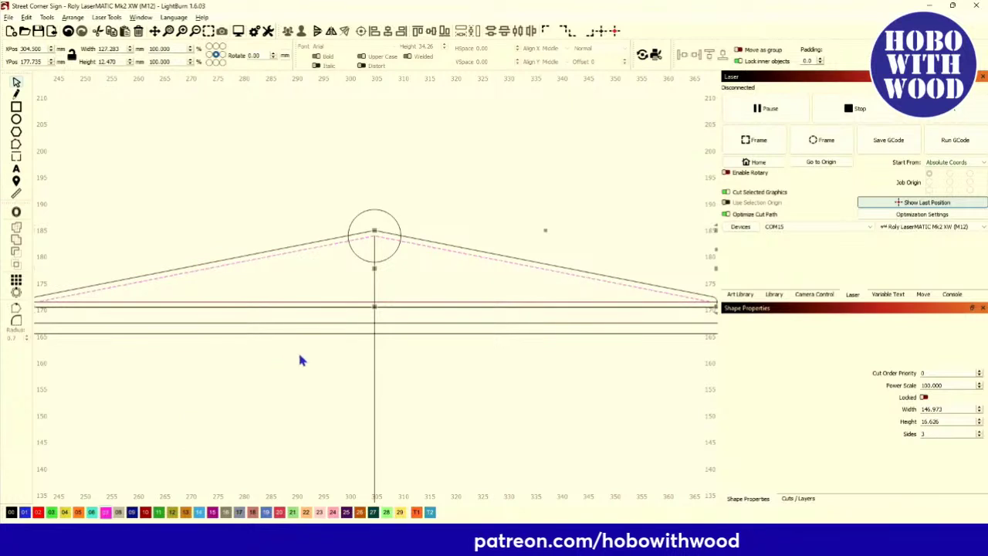
Reselect the vertical line together with the apex circle.
left_click(407, 279)
left_click(376, 291)
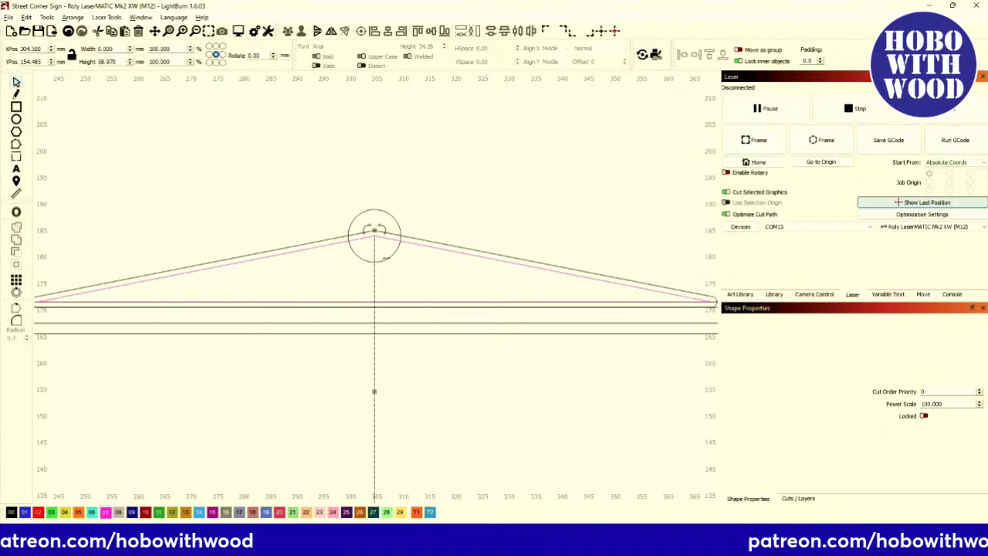
left_click(374, 231, "shift")
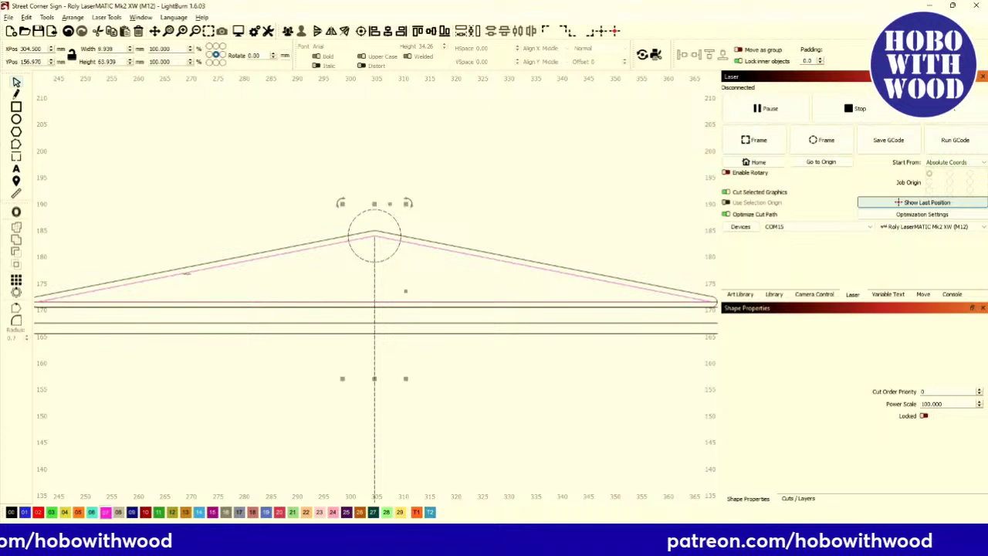
Open Circular Array on the line and circle, previewing 28 rays fanning 360° around the peak.
left_click(17, 293)
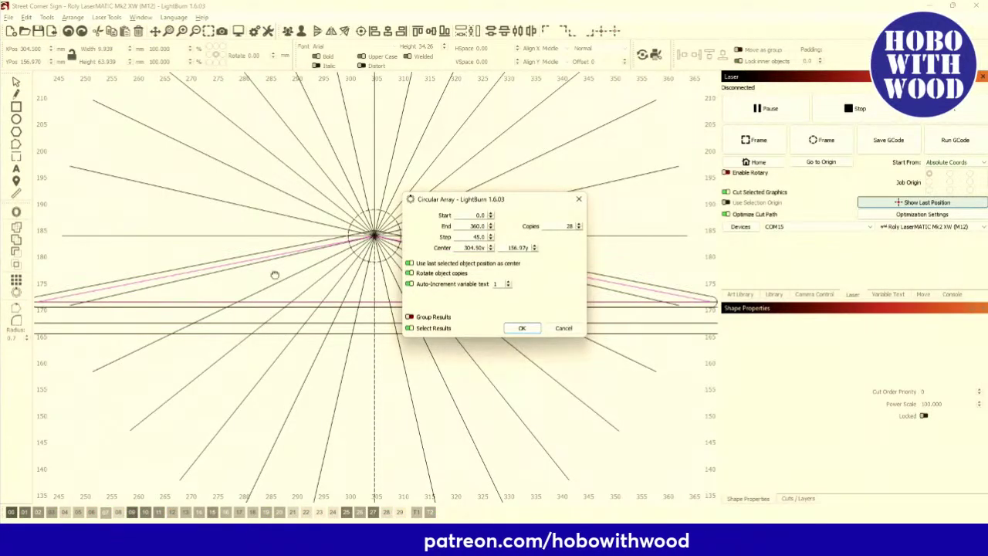
left_click_drag(502, 200, 390, 370)
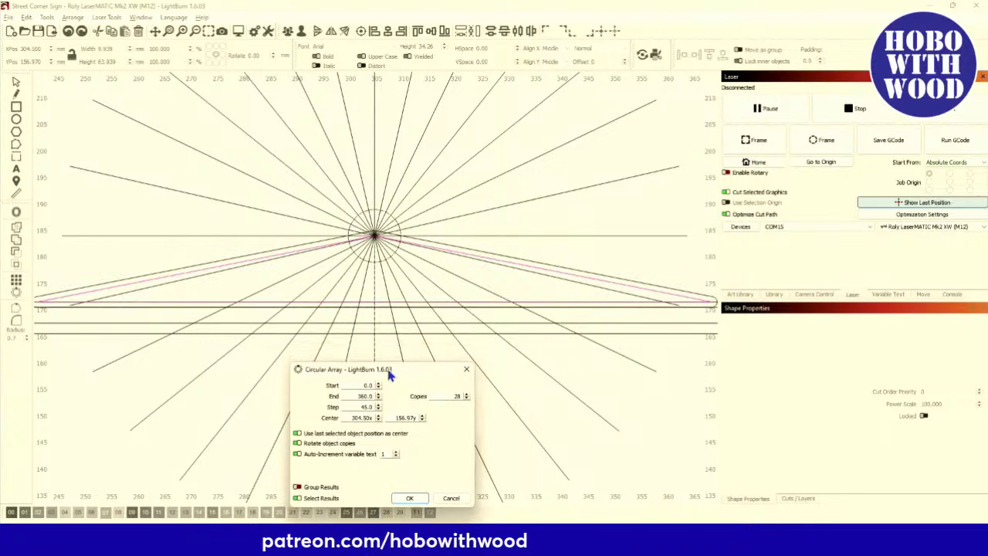
scroll(324, 280, "up", 2)
scroll(324, 279, "up", 2)
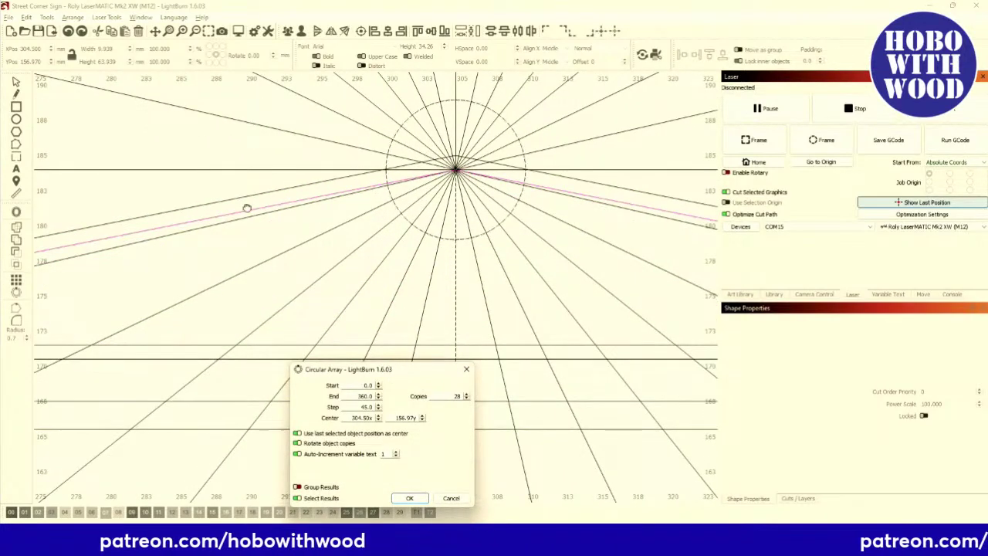
scroll(259, 212, "down", 2)
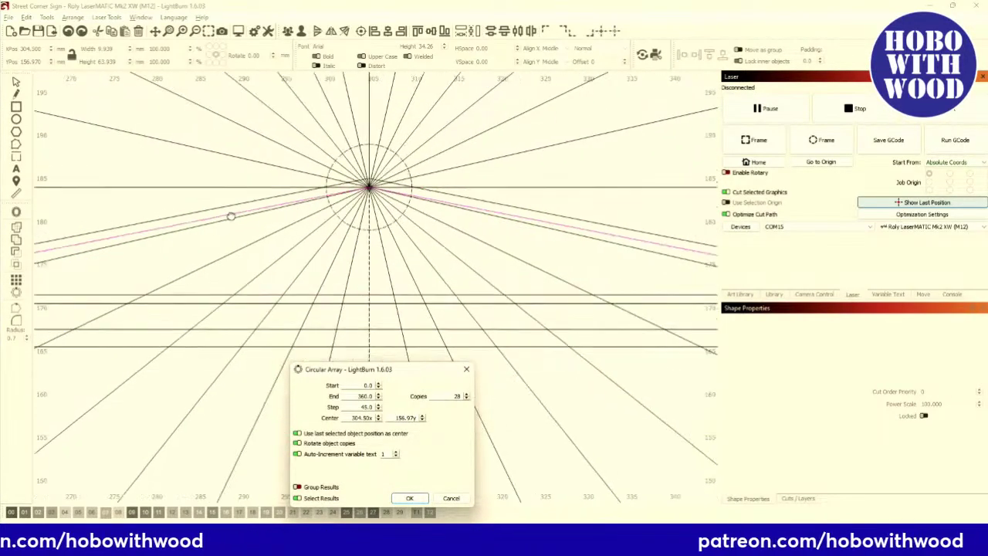
scroll(269, 223, "up", 4)
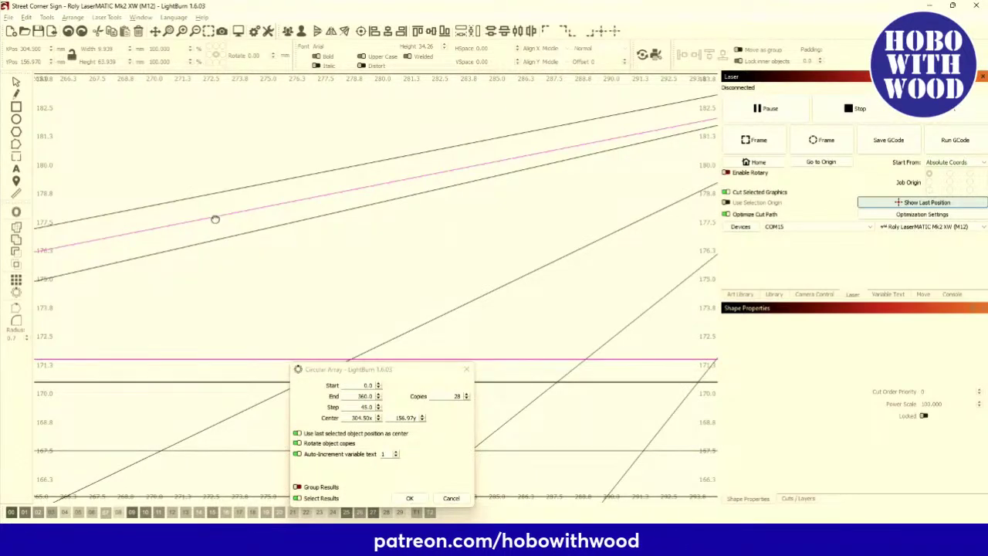
scroll(211, 219, "down", 4)
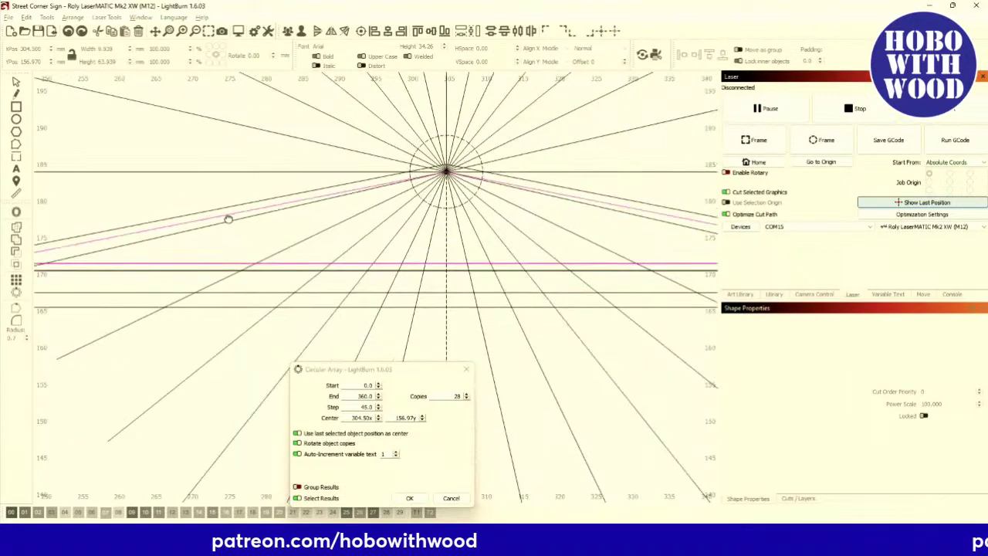
scroll(196, 227, "down", 1)
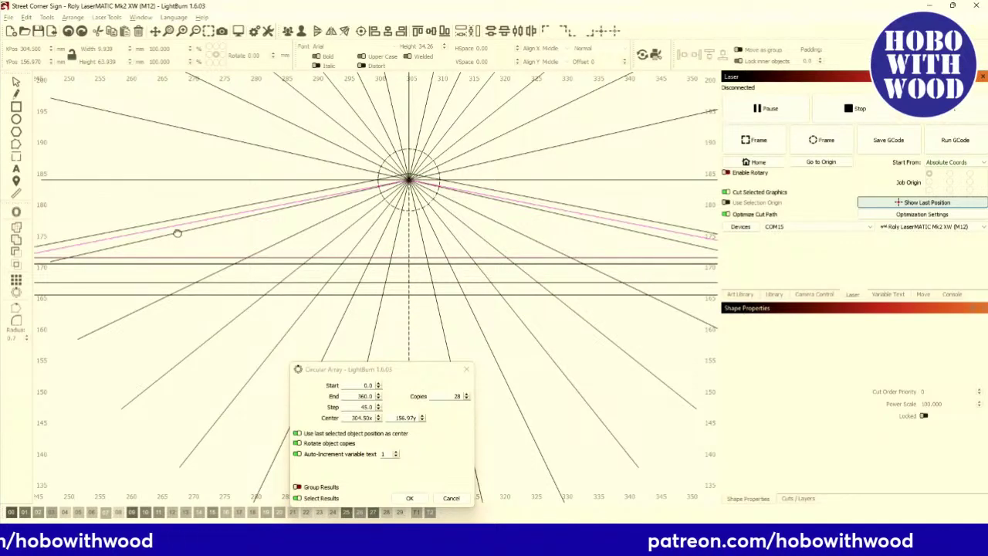
scroll(176, 233, "up", 2)
scroll(176, 232, "up", 1)
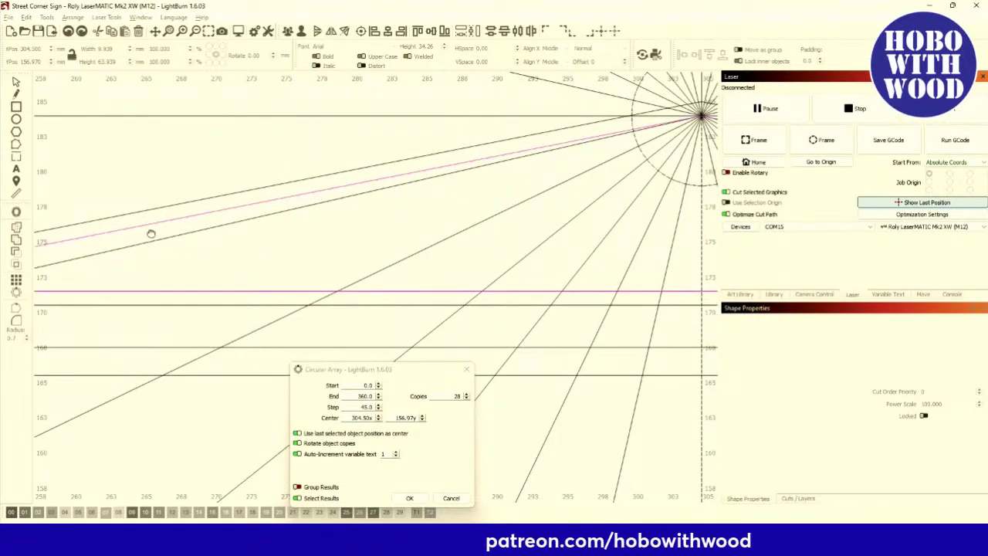
scroll(151, 234, "down", 3)
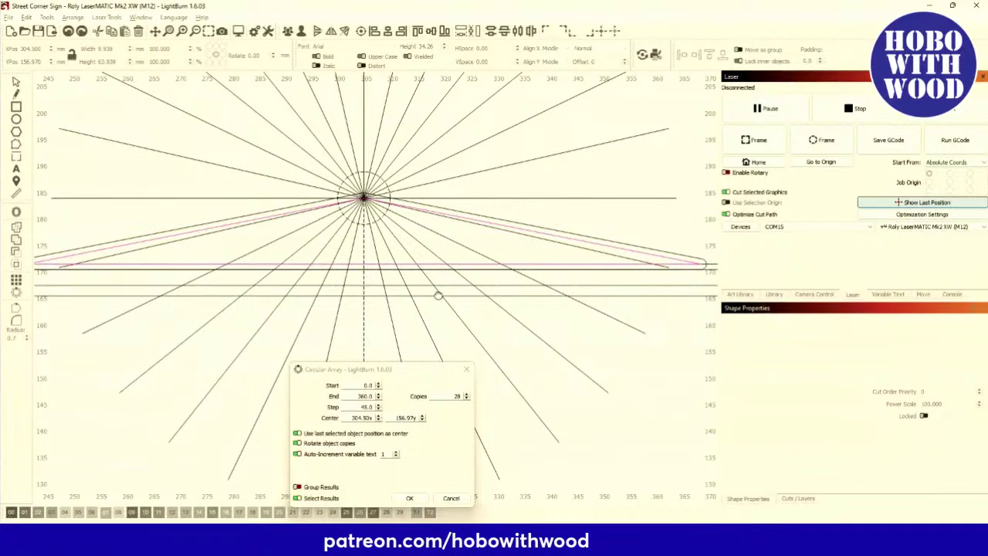
Settle the array on 26 ray copies with a 13.8° step.
left_click(466, 399)
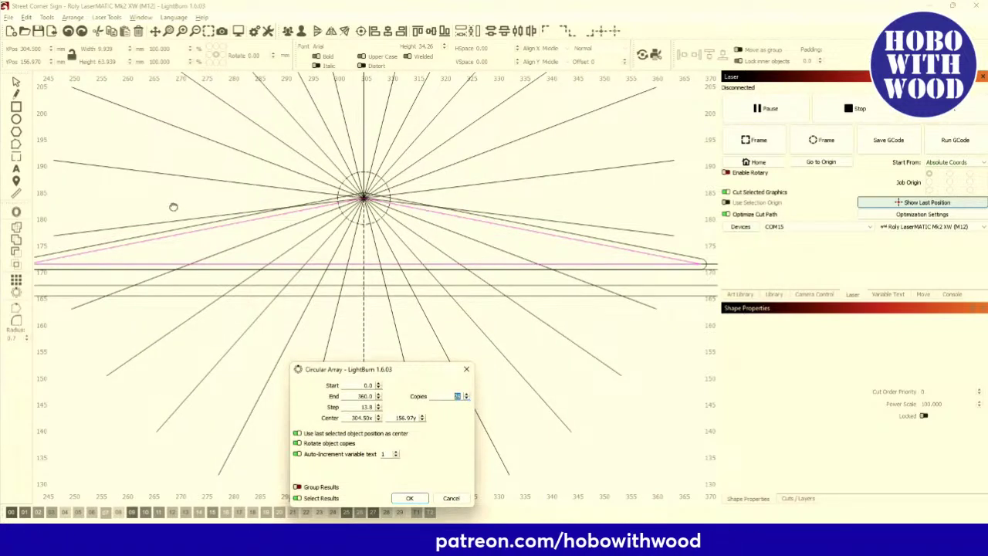
left_click(467, 400)
left_click(467, 400)
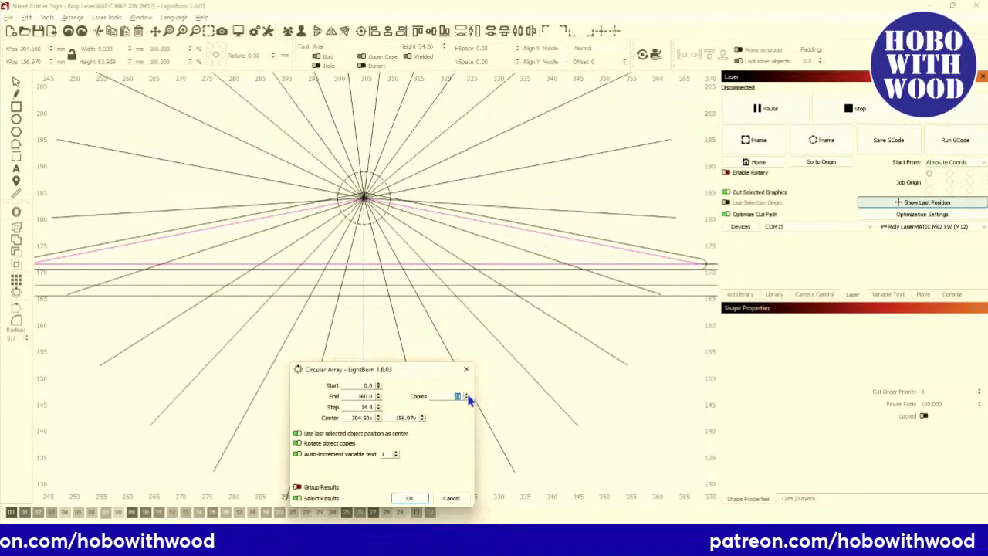
left_click(467, 395)
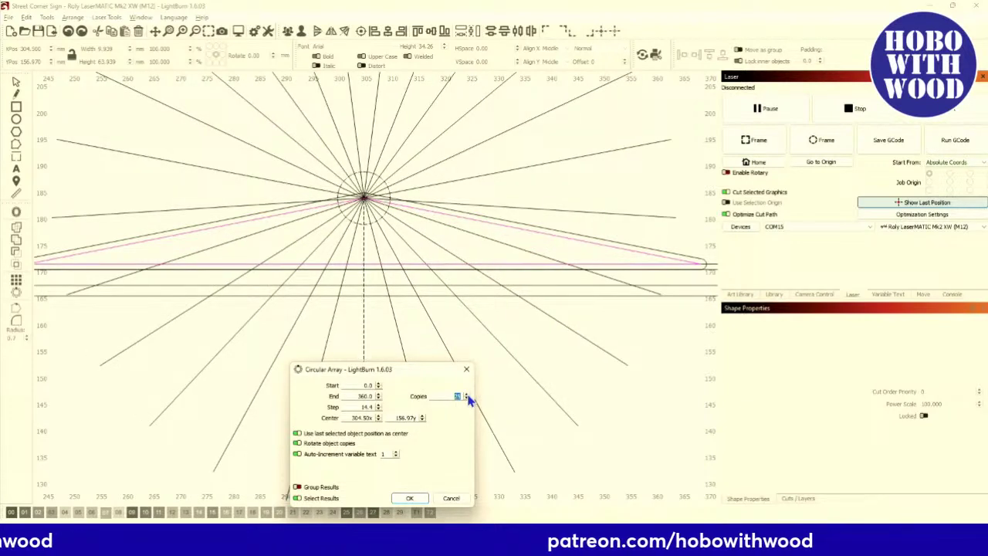
left_click(466, 395)
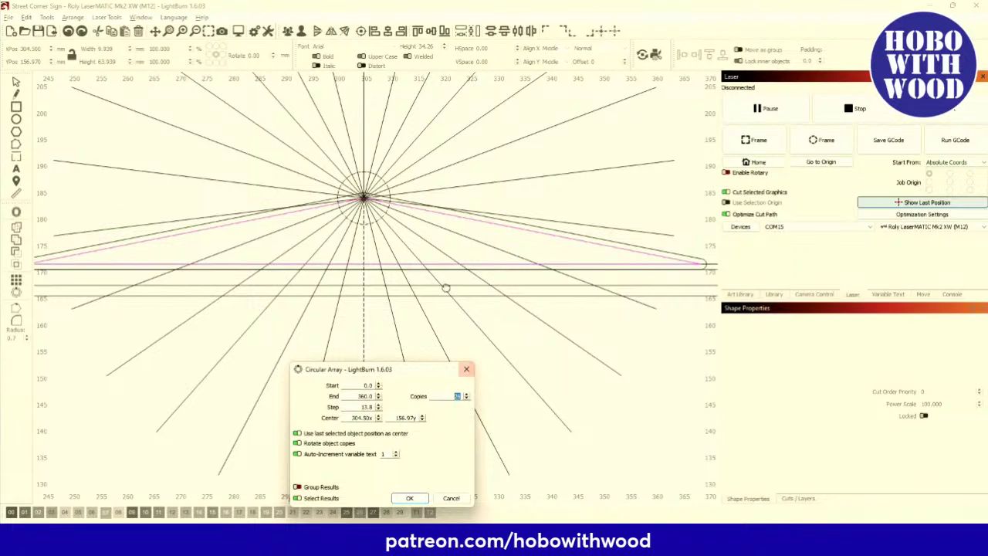
Set the circular array to 25 copies, 14.4° apart, around the apex circle.
scroll(309, 223, "up", 2)
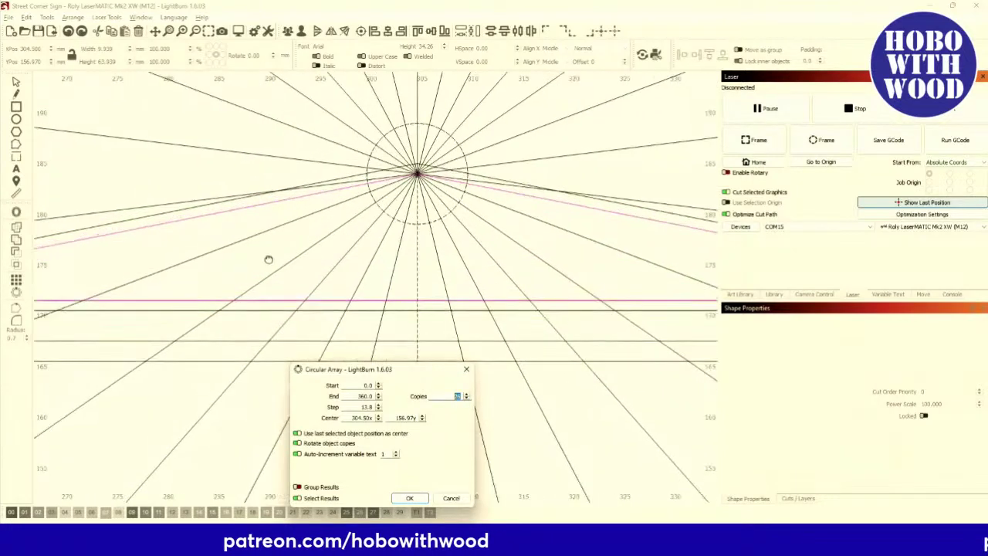
scroll(235, 284, "up", 2)
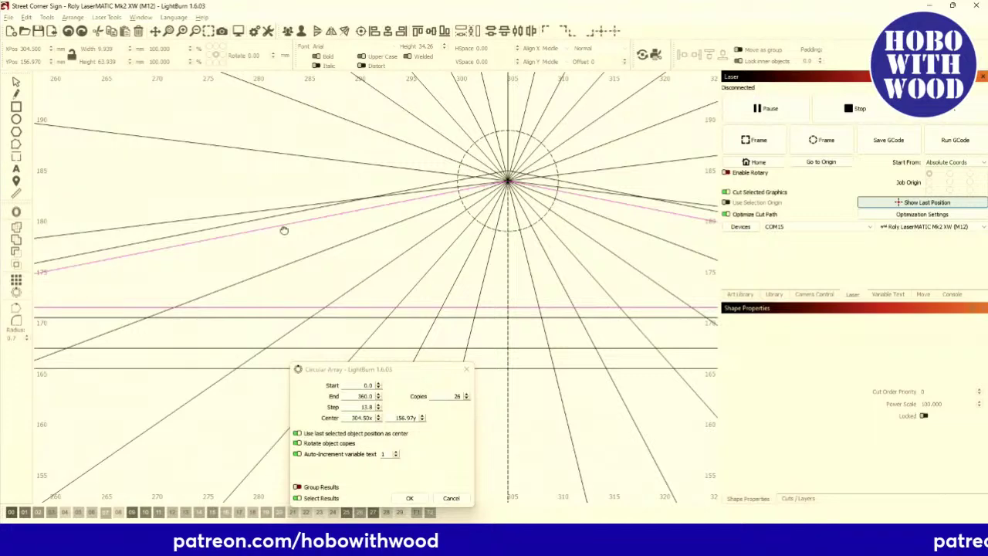
scroll(284, 230, "down", 3)
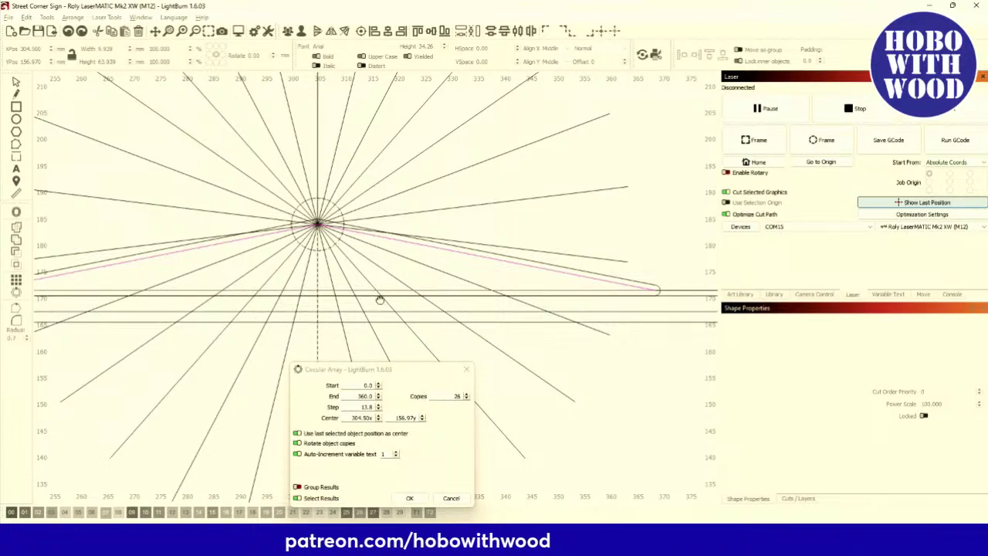
scroll(333, 236, "up", 6)
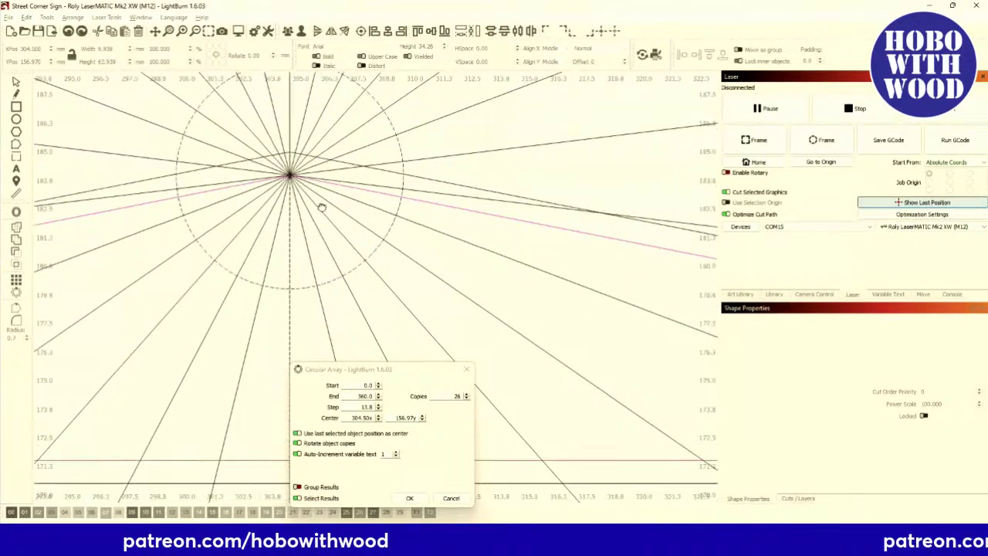
scroll(349, 207, "down", 5)
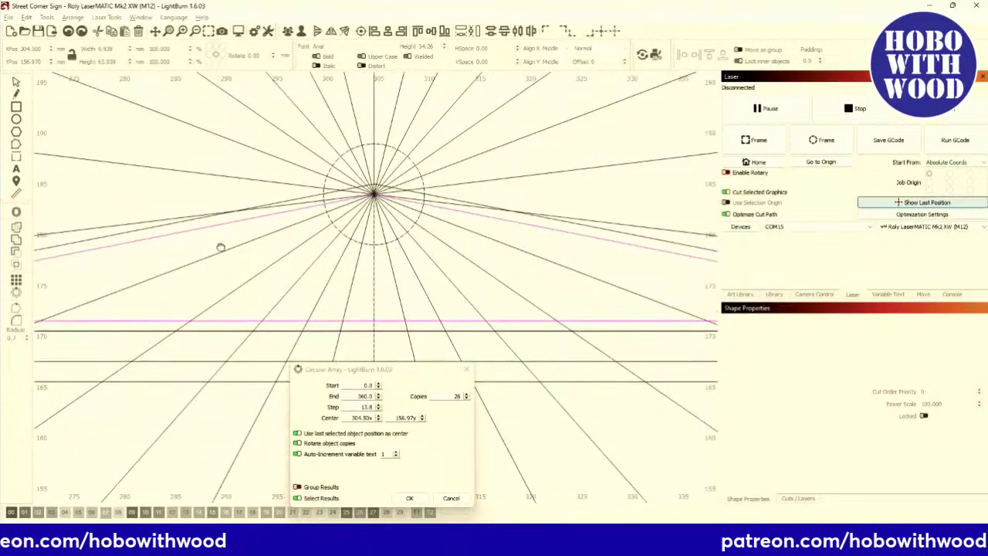
left_click_drag(124, 269, 214, 258)
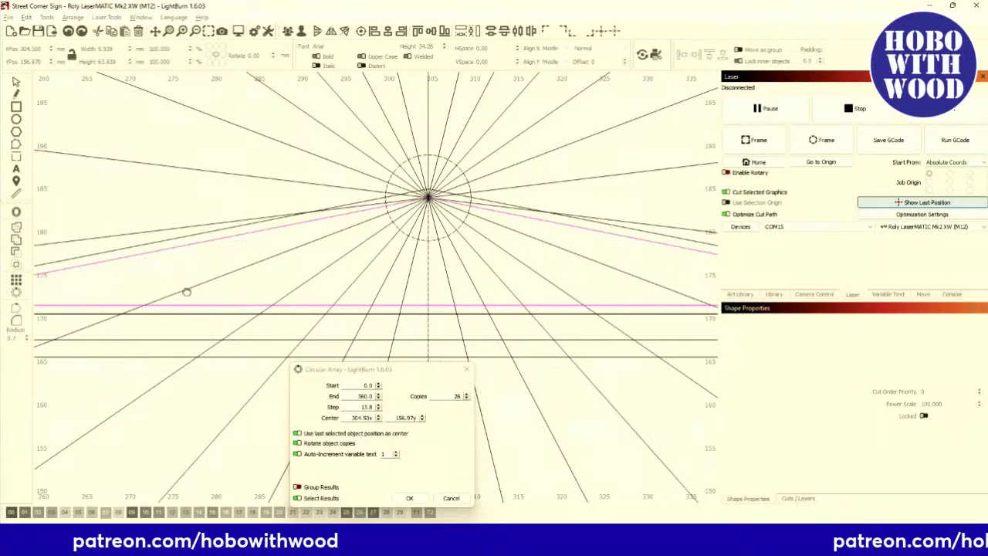
left_click_drag(186, 289, 371, 315)
scroll(301, 298, "down", 1)
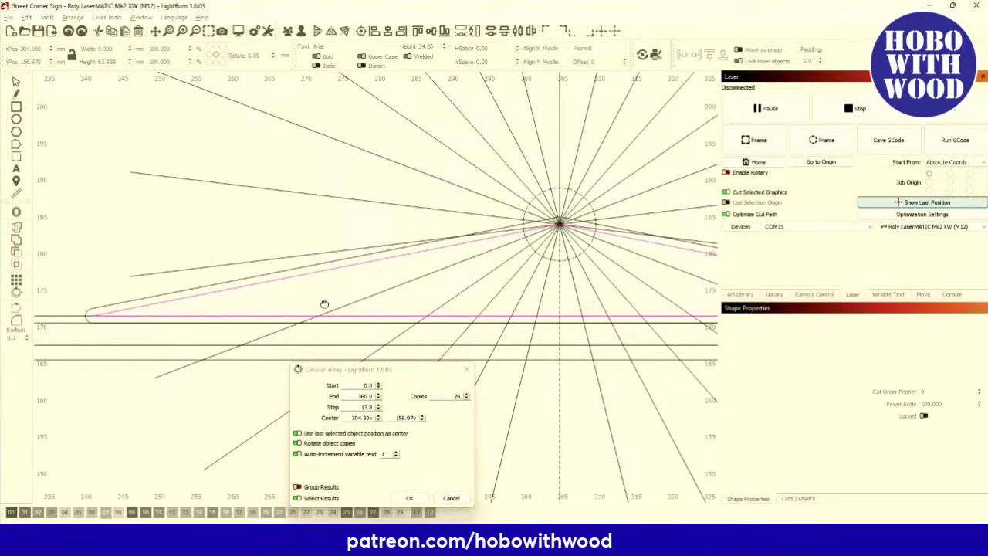
left_click(466, 394)
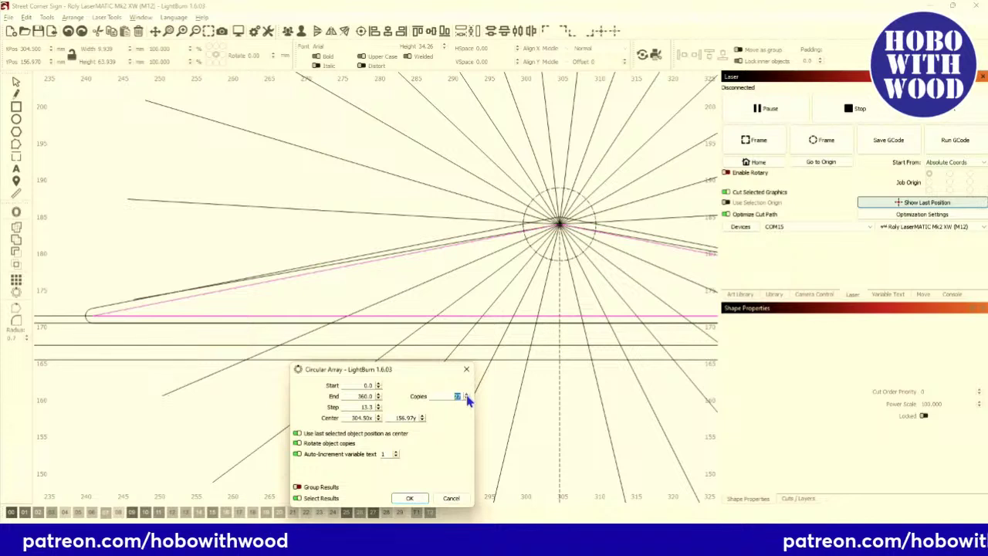
left_click(466, 395)
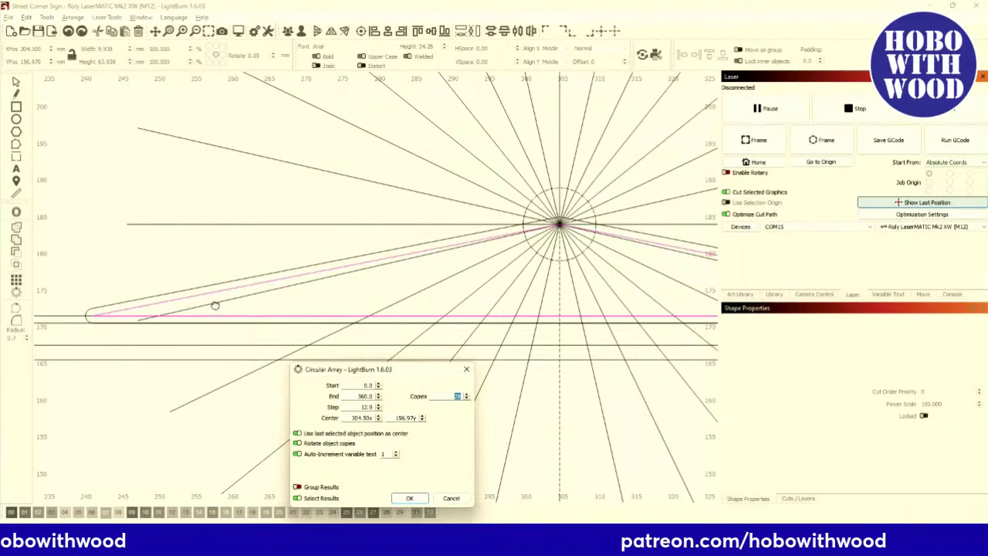
left_click(467, 398)
left_click(467, 398)
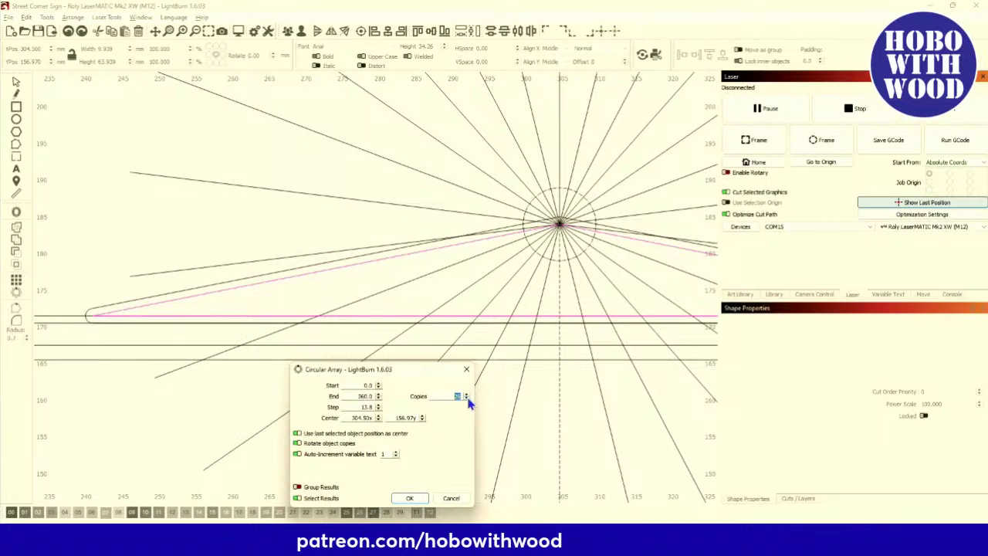
left_click(467, 398)
left_click(467, 398)
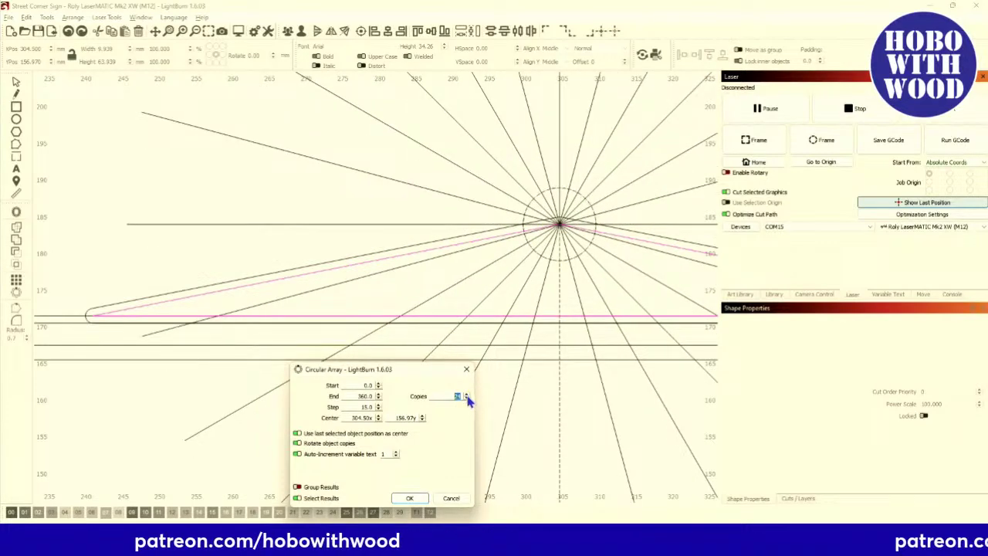
left_click(466, 394)
Check the 25-ray preview across the whole roof and apply the array.
scroll(409, 339, "down", 3)
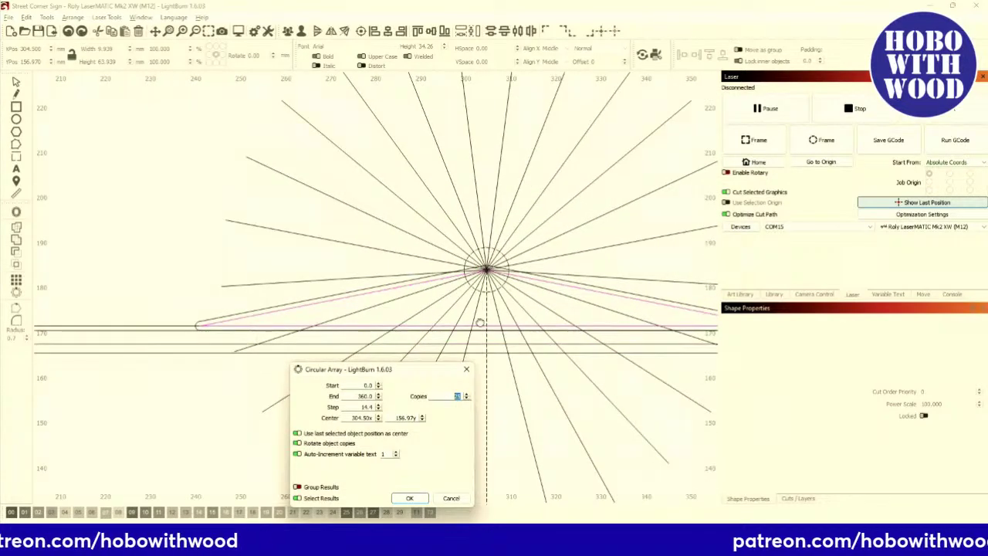
left_click_drag(489, 321, 356, 313)
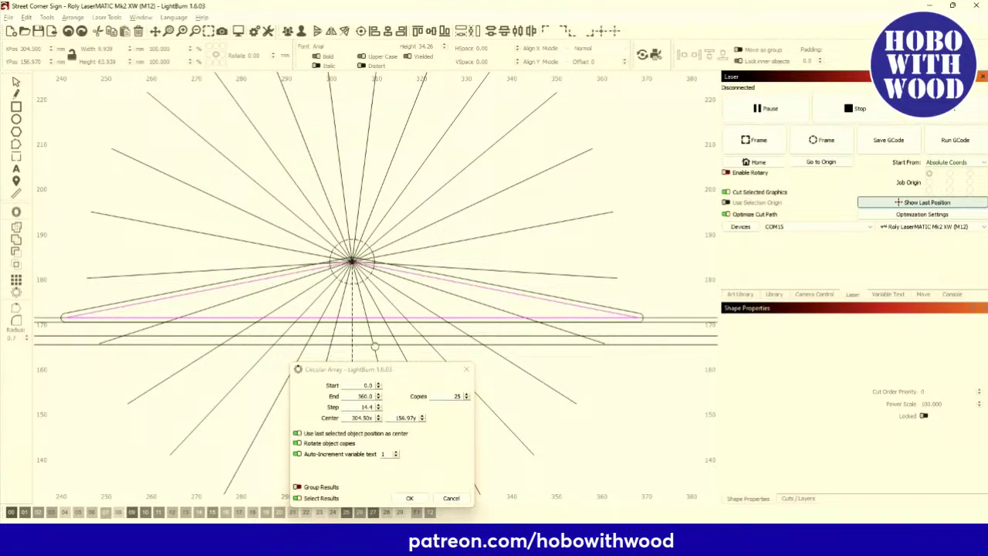
left_click_drag(337, 321, 418, 322)
scroll(289, 327, "up", 3)
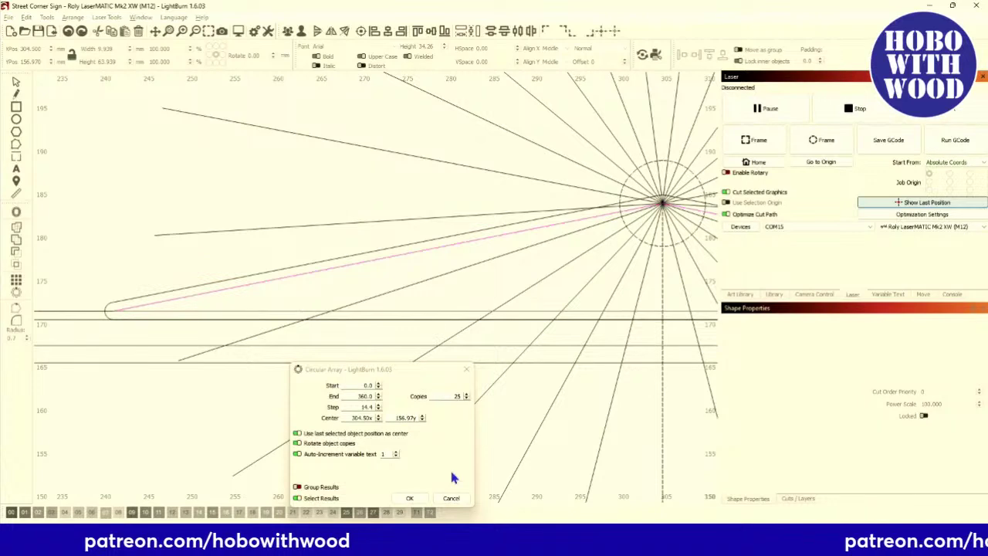
left_click(410, 499)
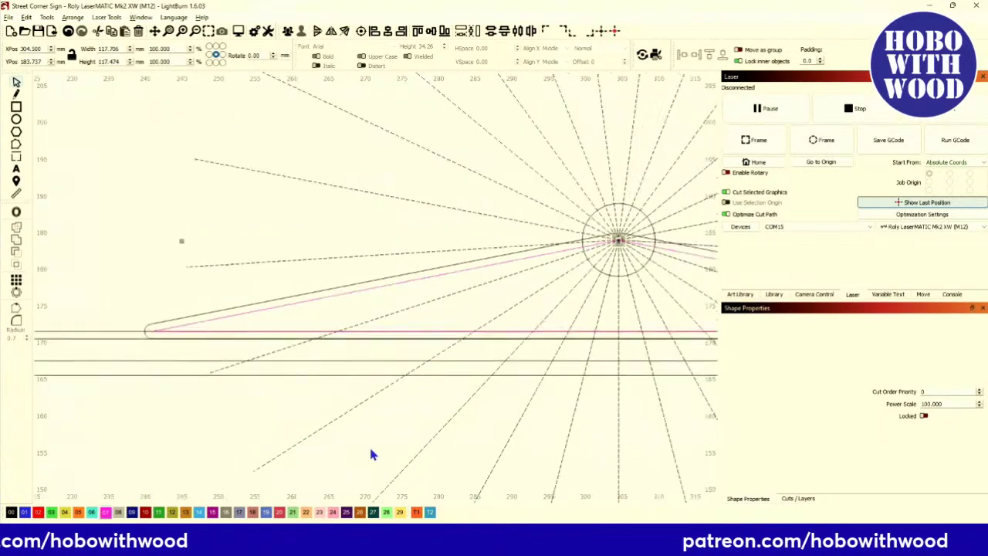
Undo the 25-ray array and reselect the vertical line together with the apex circle.
scroll(371, 452, "down", 3)
left_click_drag(500, 395, 419, 308)
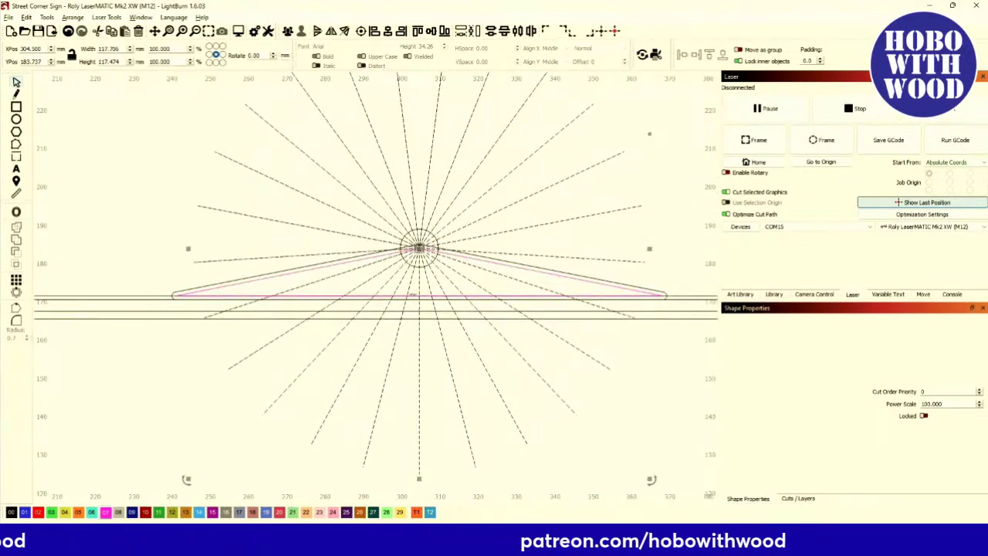
left_click(68, 31)
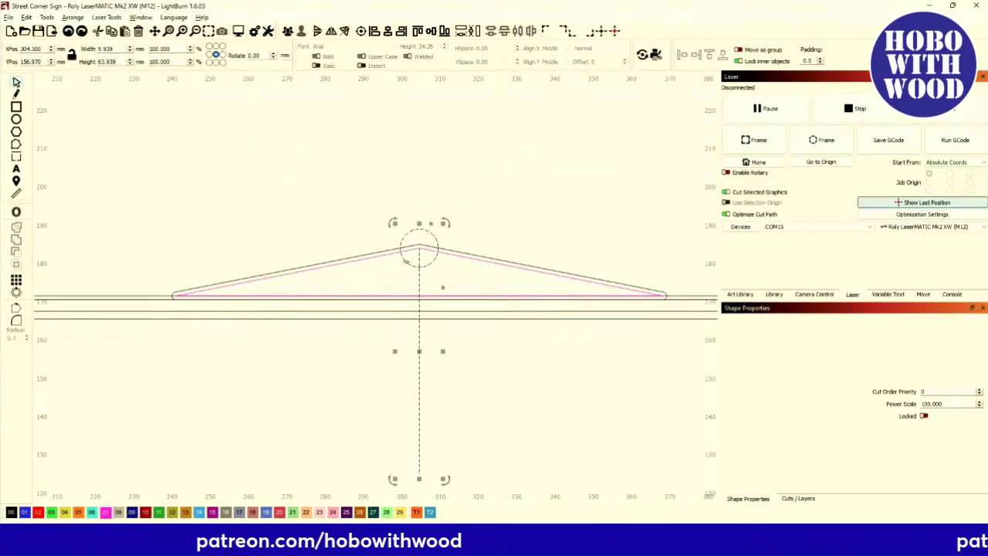
left_click(401, 244, "shift")
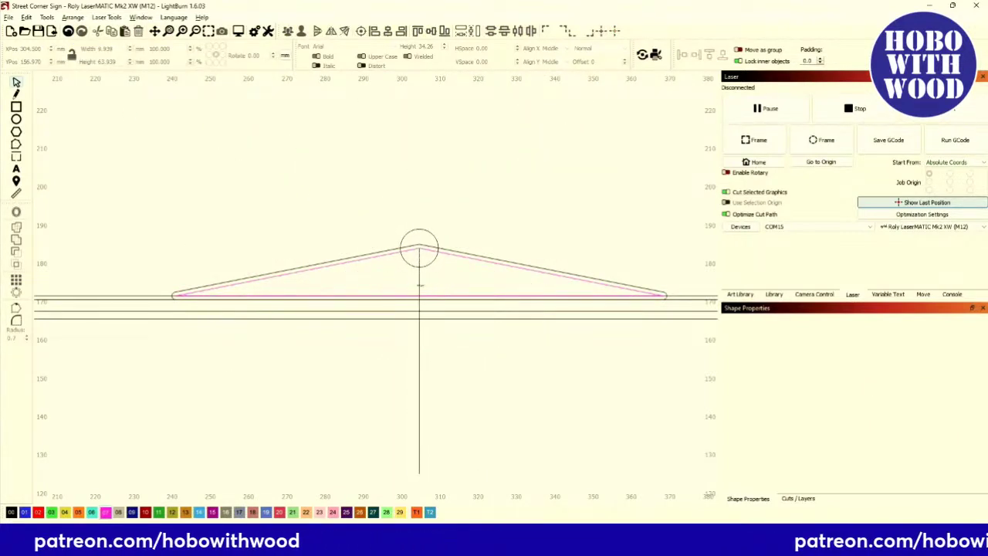
left_click(400, 258, "shift")
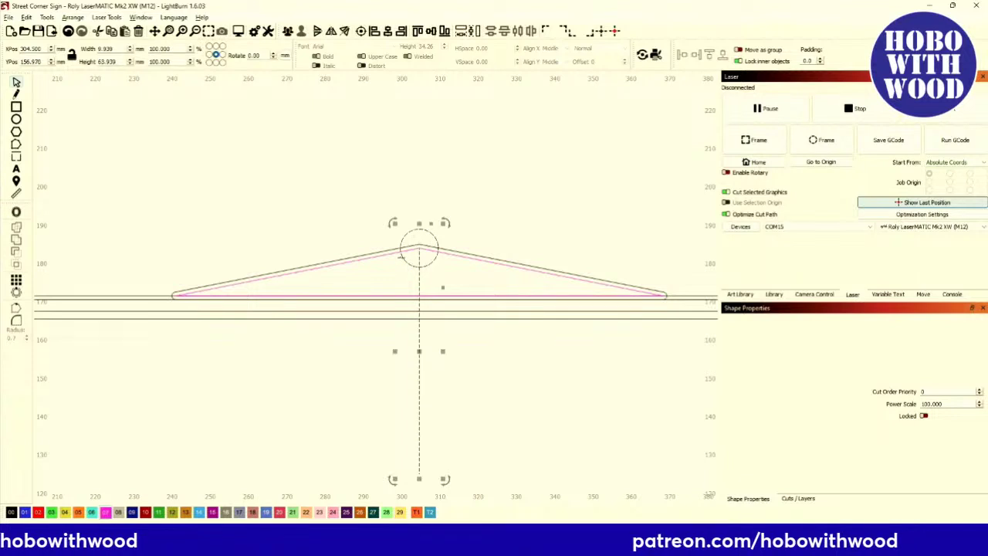
Reapply Circular Array with rotated copies centred on the apex circle, leaving new copies unselected.
left_click(15, 298)
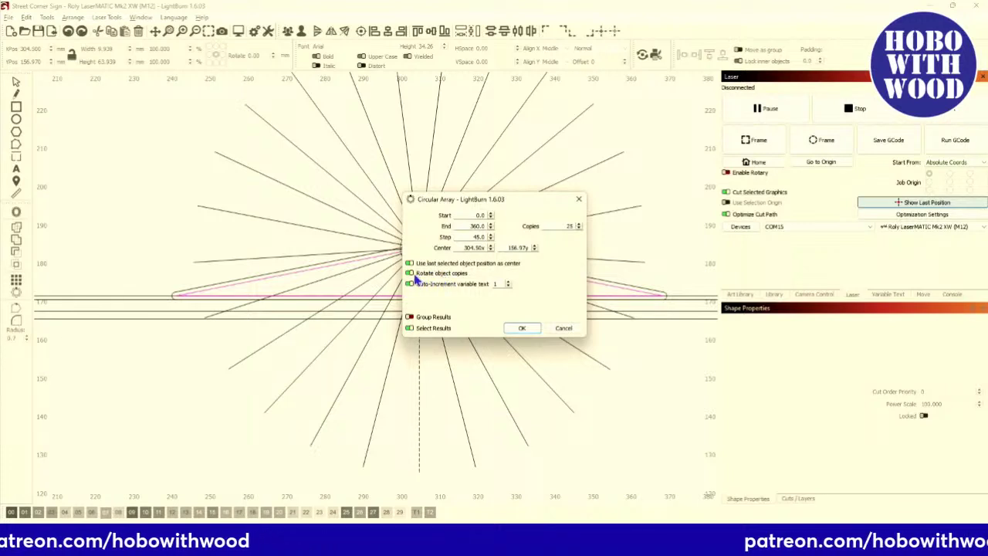
left_click_drag(415, 283, 599, 325)
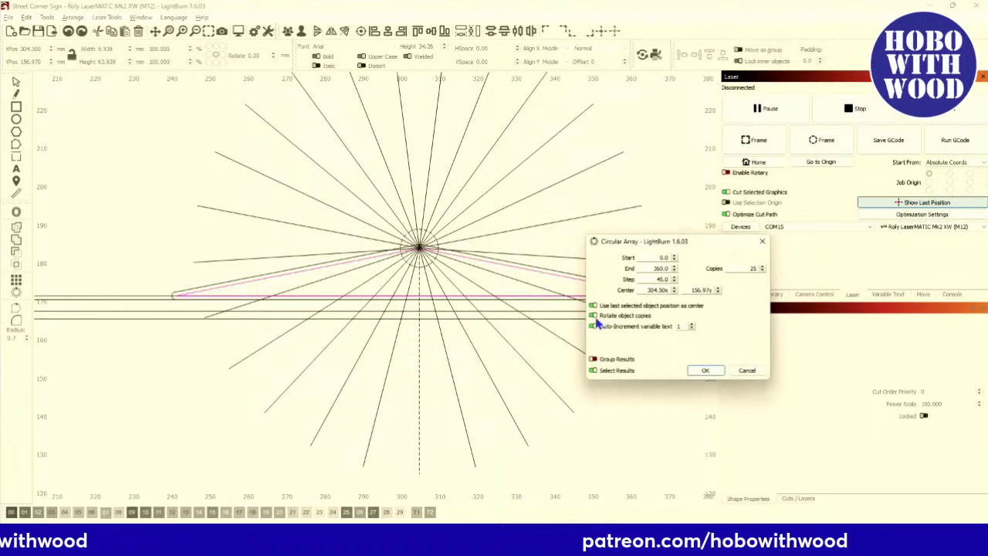
left_click(593, 316)
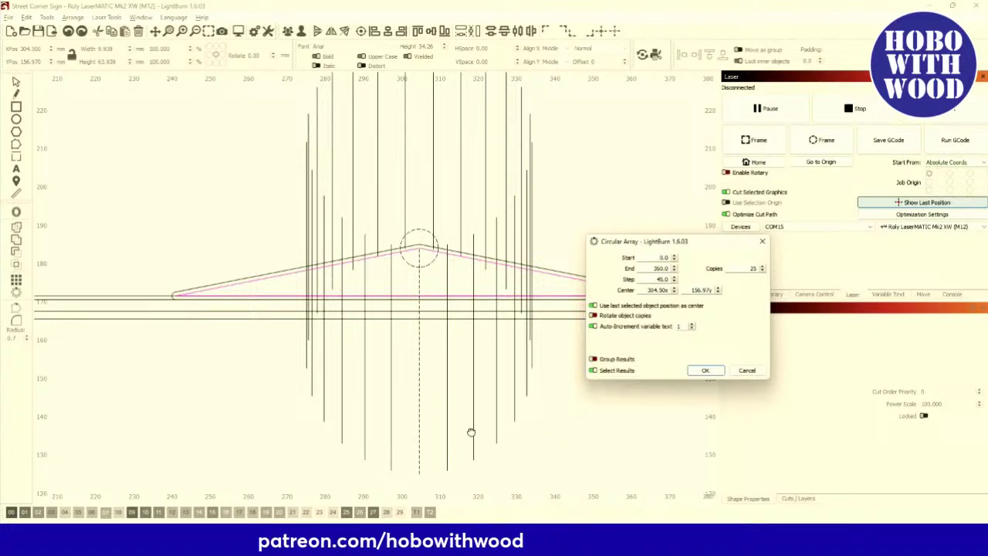
left_click(593, 316)
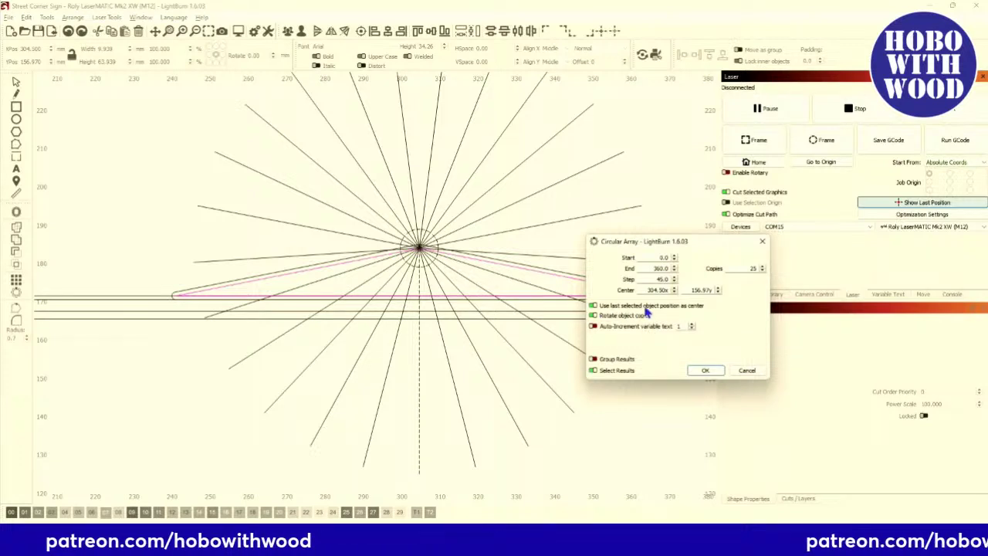
left_click(592, 306)
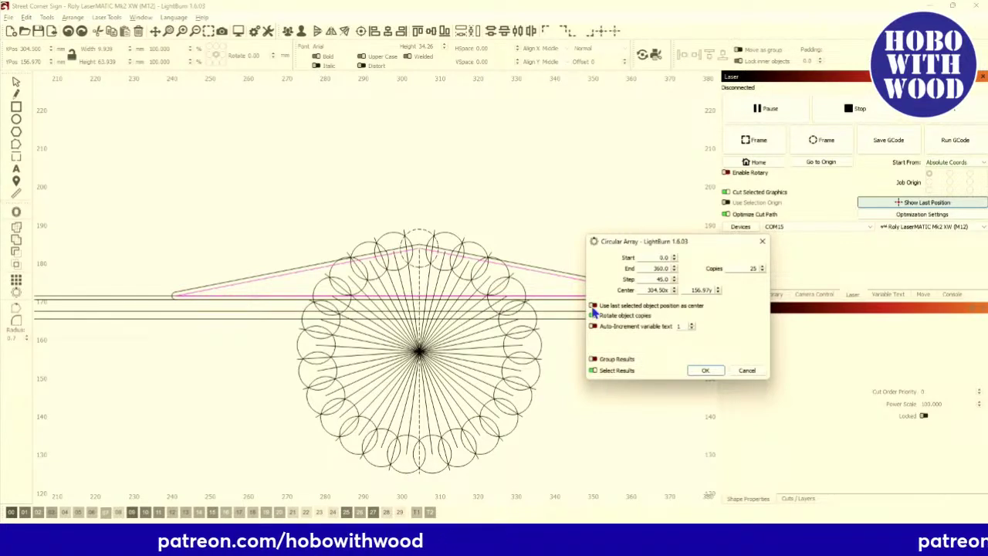
left_click(593, 307)
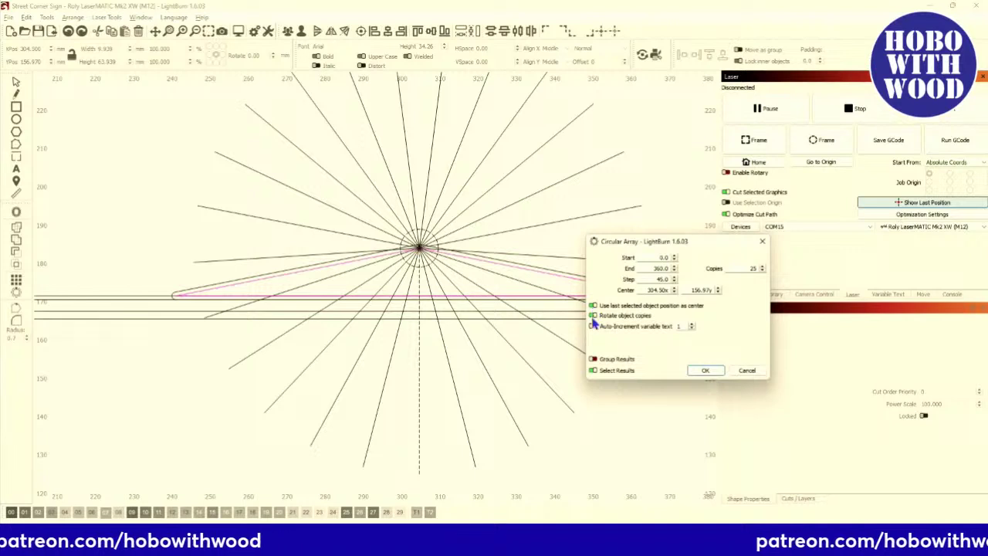
left_click(593, 359)
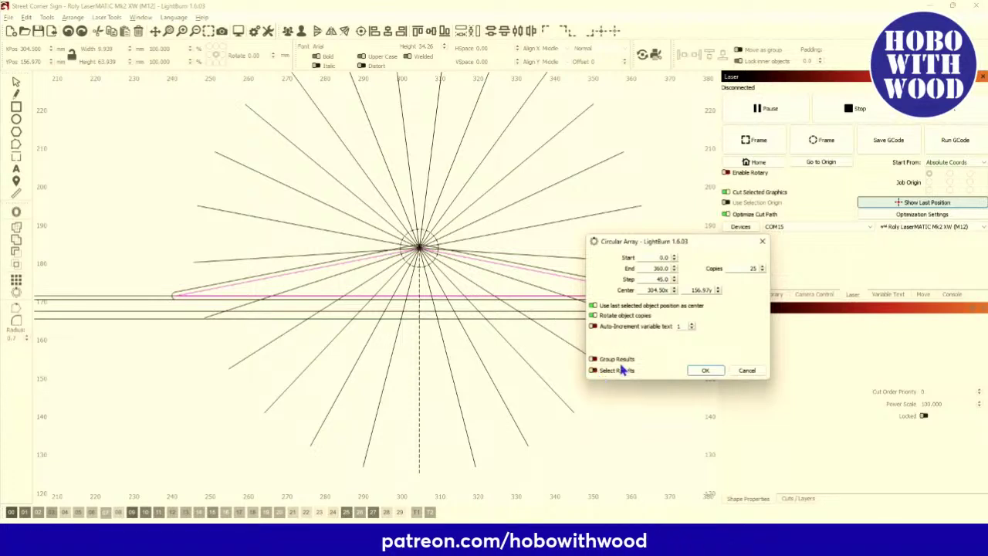
left_click(705, 371)
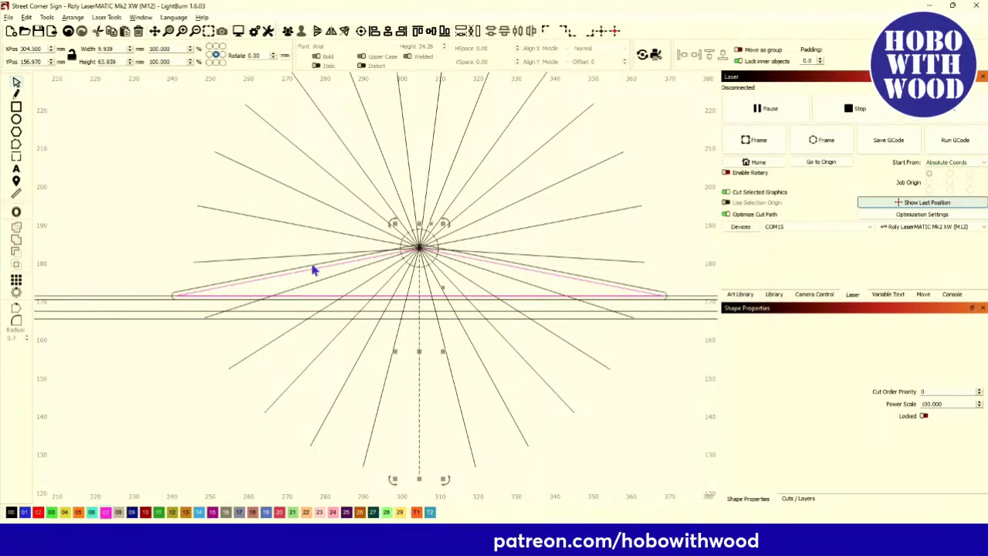
scroll(314, 269, "up", 3)
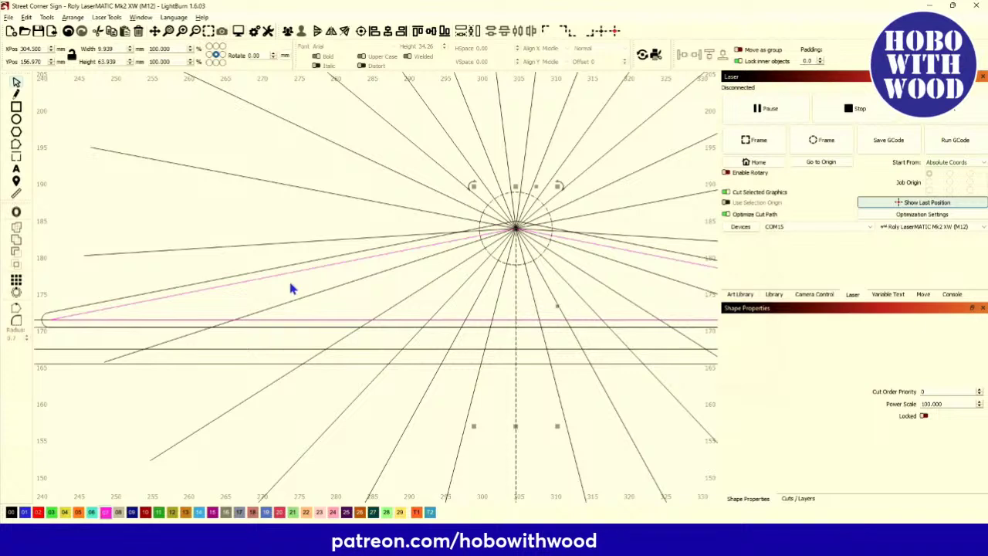
Delete the rays that point upward above the roof outline.
scroll(292, 288, "down", 4)
left_click(151, 193)
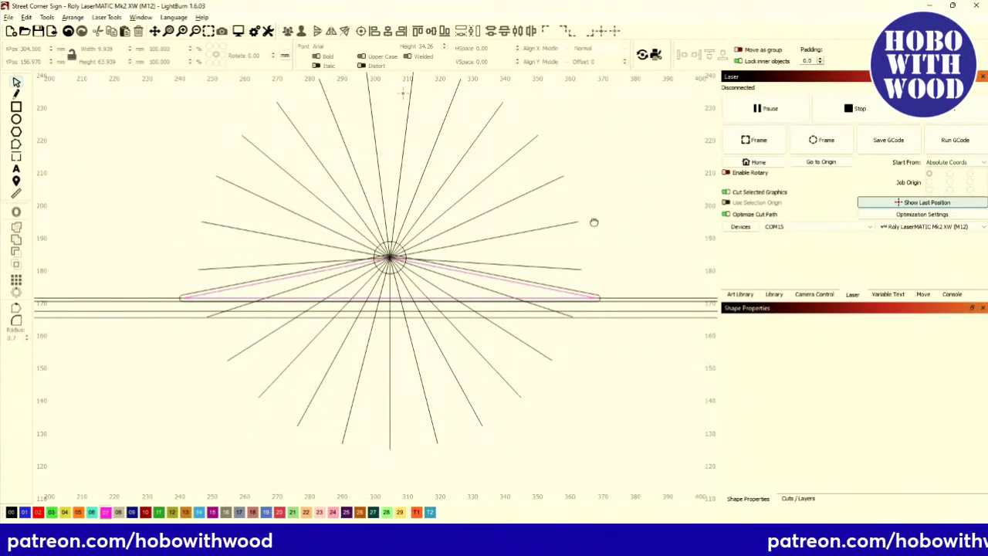
left_click_drag(619, 192, 599, 233)
scroll(596, 264, "down", 1)
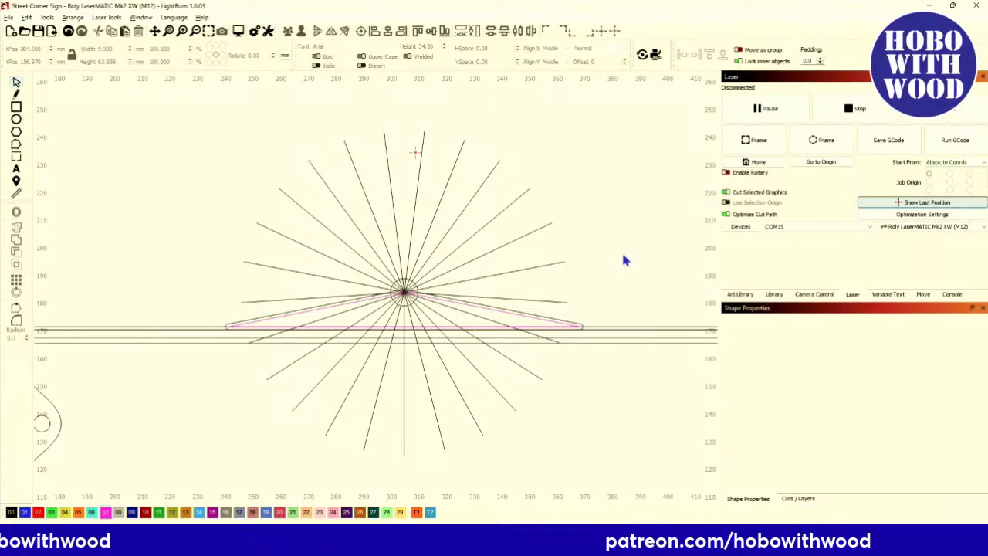
left_click_drag(622, 253, 380, 210)
left_click_drag(188, 160, 174, 122)
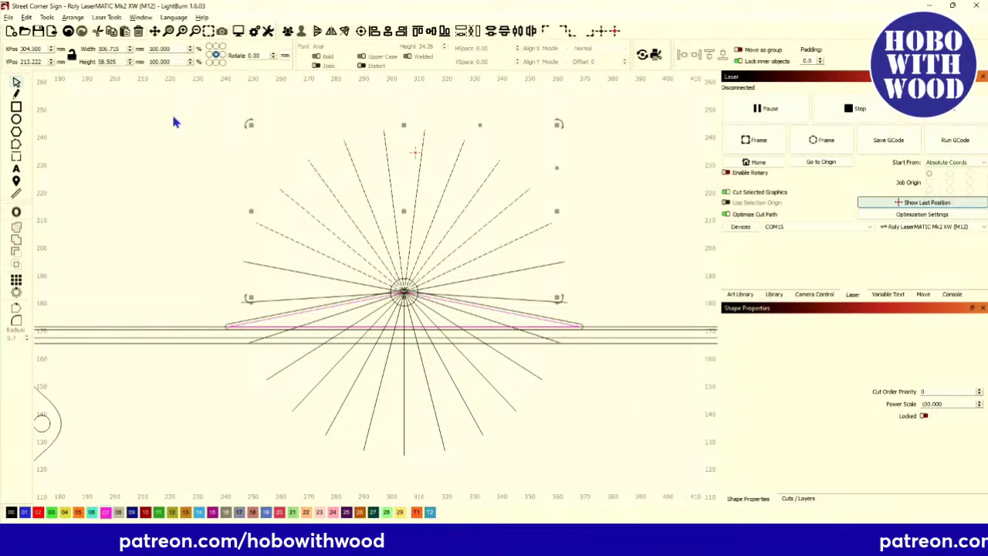
key("Delete")
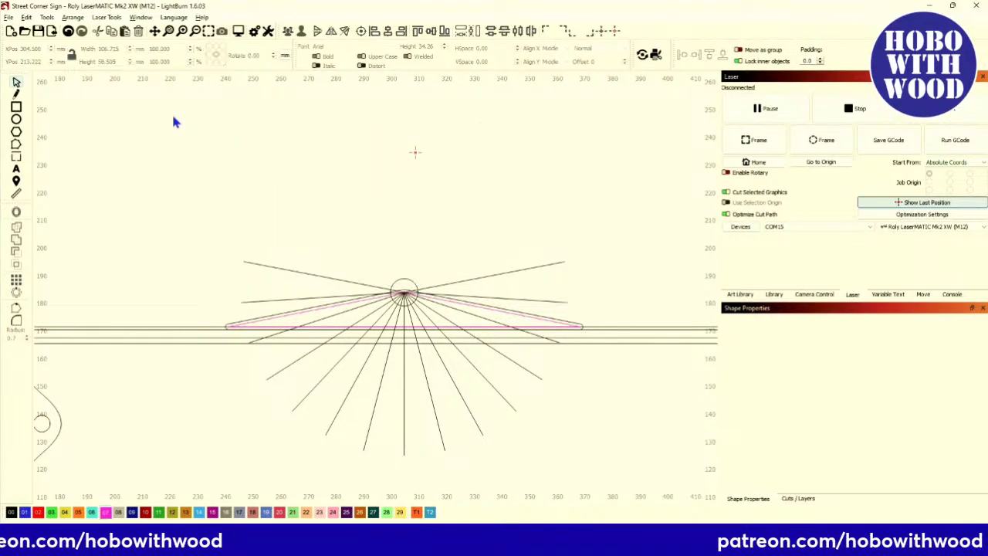
Delete the two remaining upper-left rays and the two stray rays on the right.
scroll(247, 285, "up", 3)
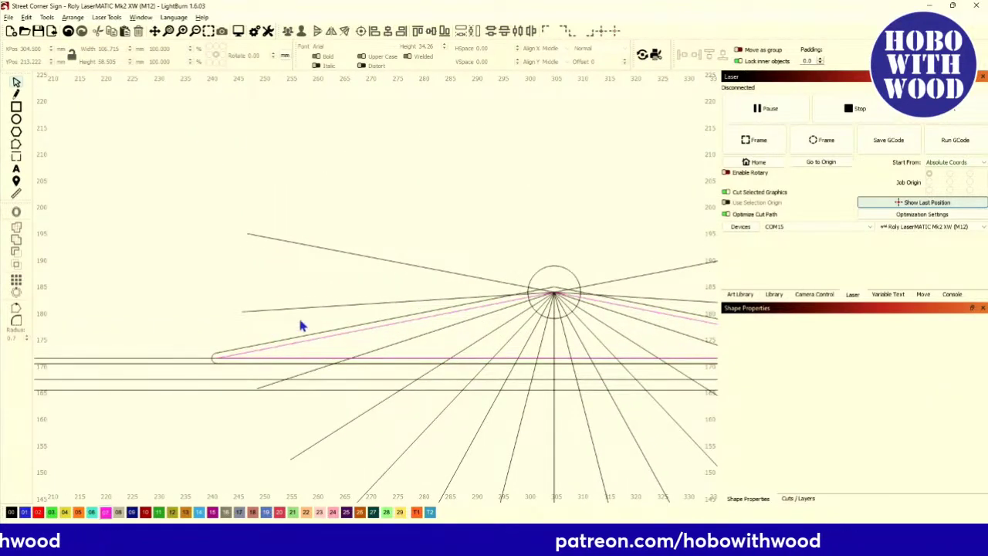
left_click_drag(299, 320, 168, 225)
key("Delete")
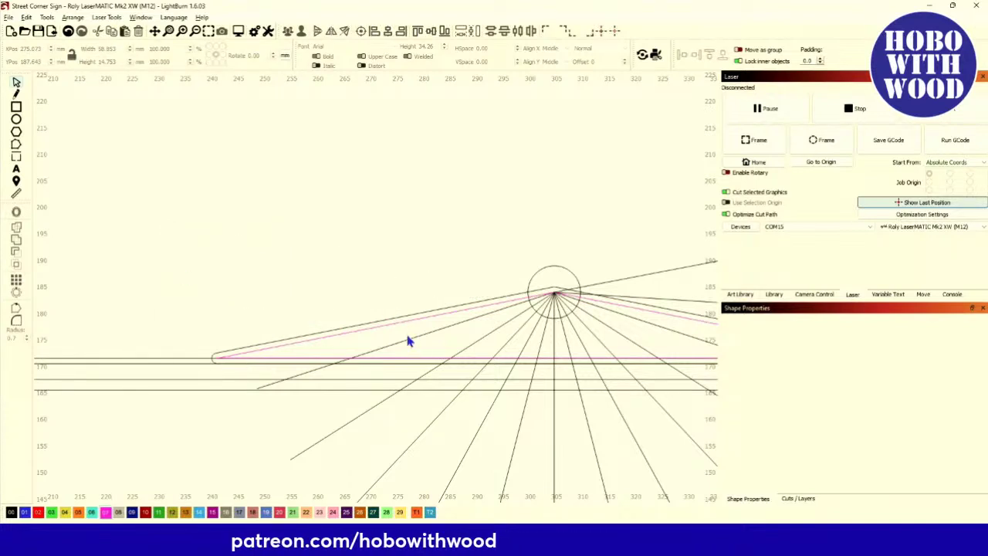
scroll(455, 341, "down", 3)
scroll(502, 301, "up", 5)
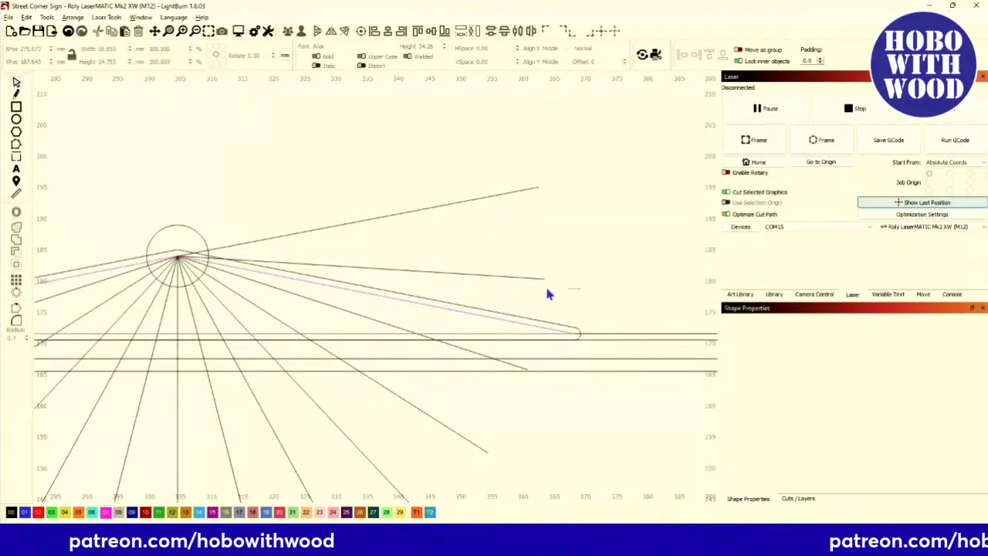
left_click_drag(576, 285, 436, 181)
key("Delete")
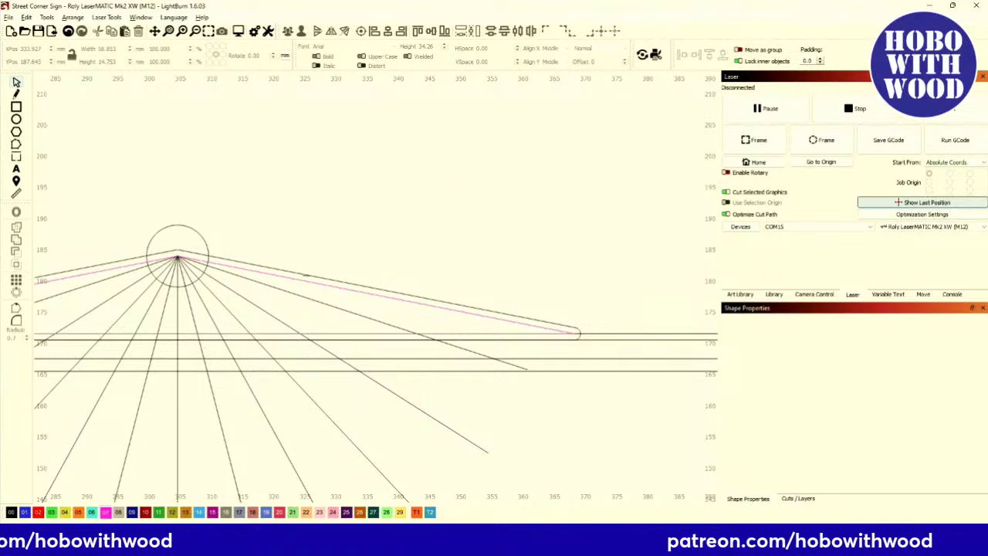
scroll(313, 283, "left", 3)
scroll(313, 283, "down", 2)
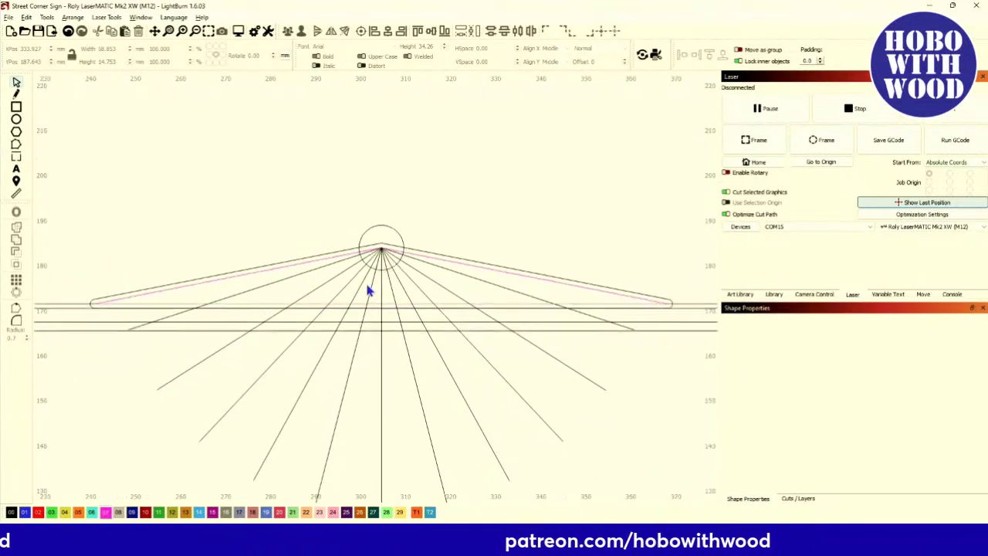
scroll(363, 286, "down", 3)
scroll(375, 293, "up", 3)
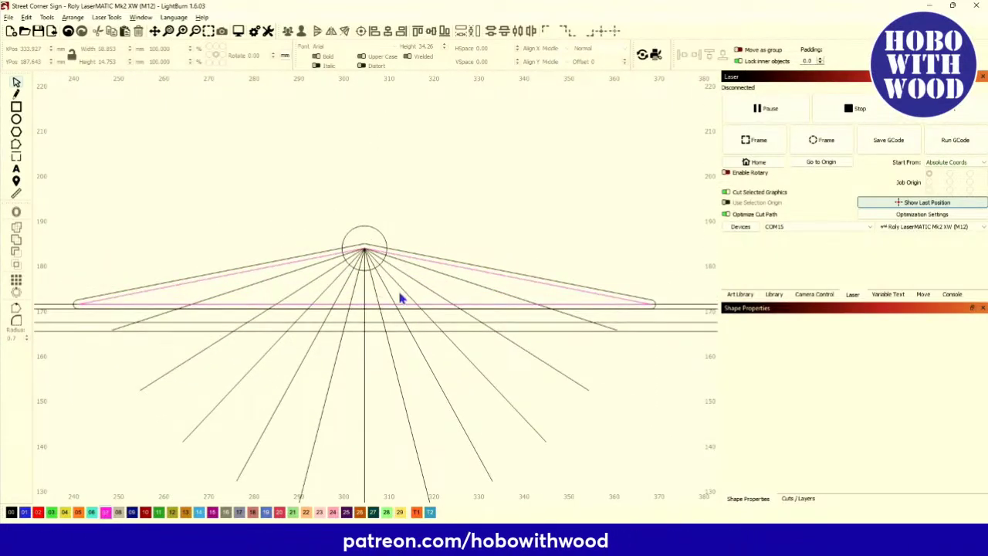
scroll(400, 299, "up", 3)
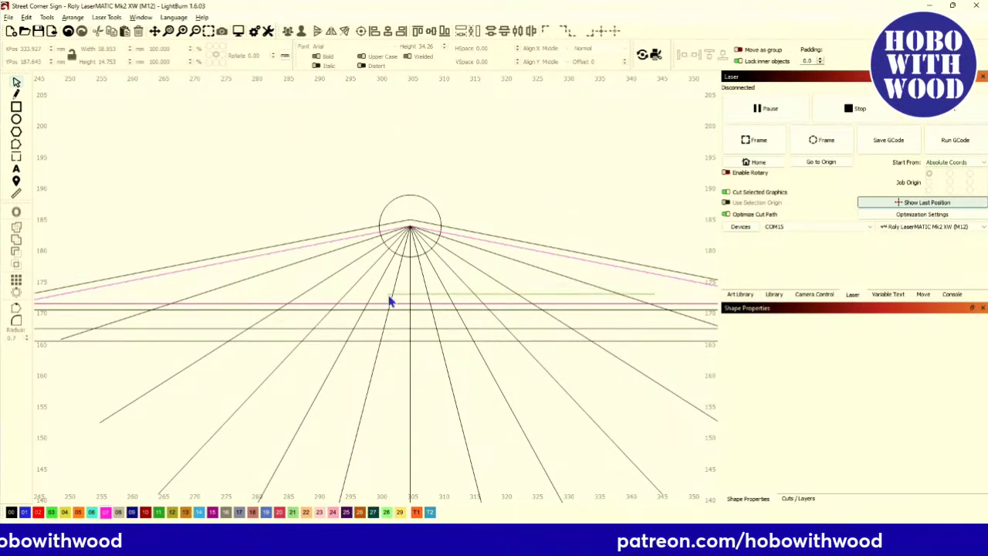
Select the dashed rays fanning down from the peak circle across the sign's top border.
left_click(201, 285)
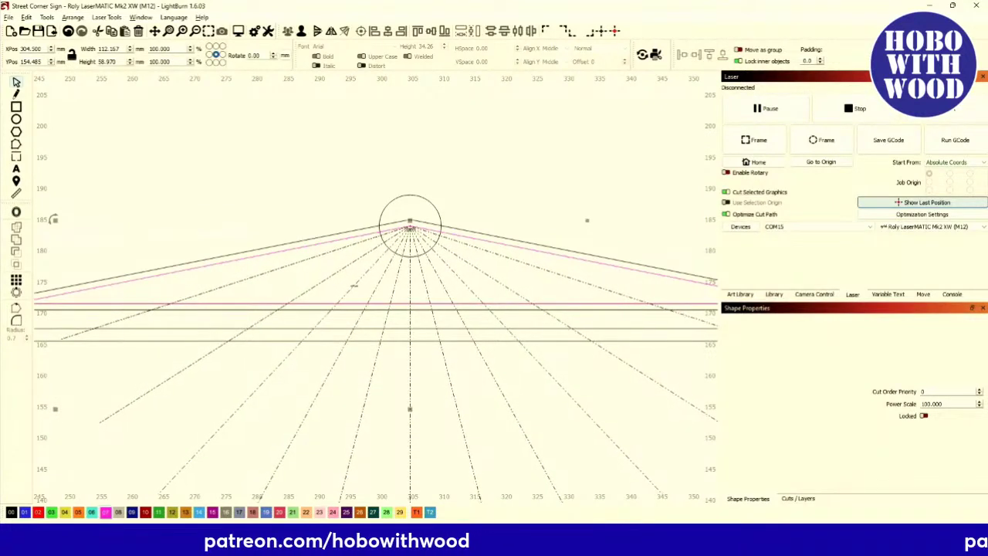
Offset the selected rays outward by 0.25 with round corners.
left_click(16, 213)
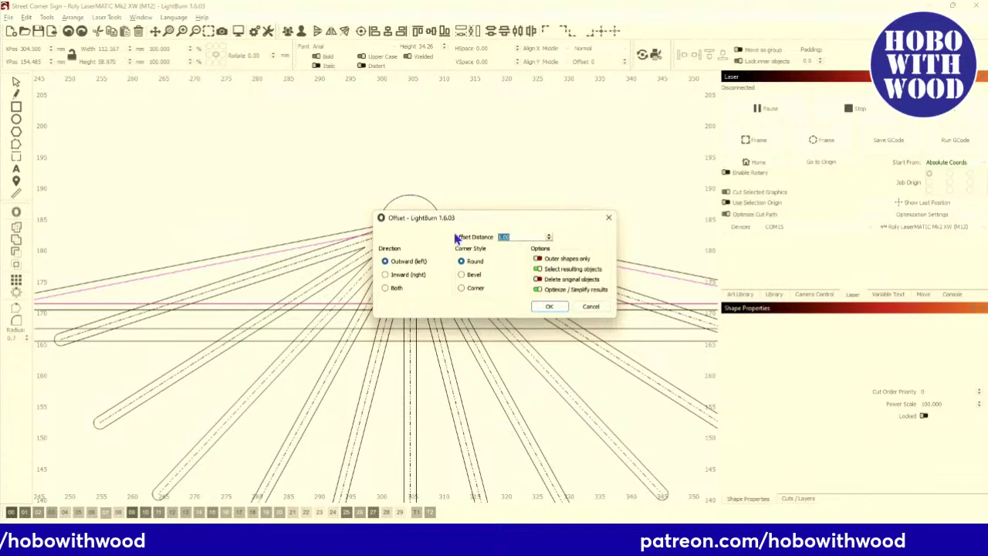
type(".25")
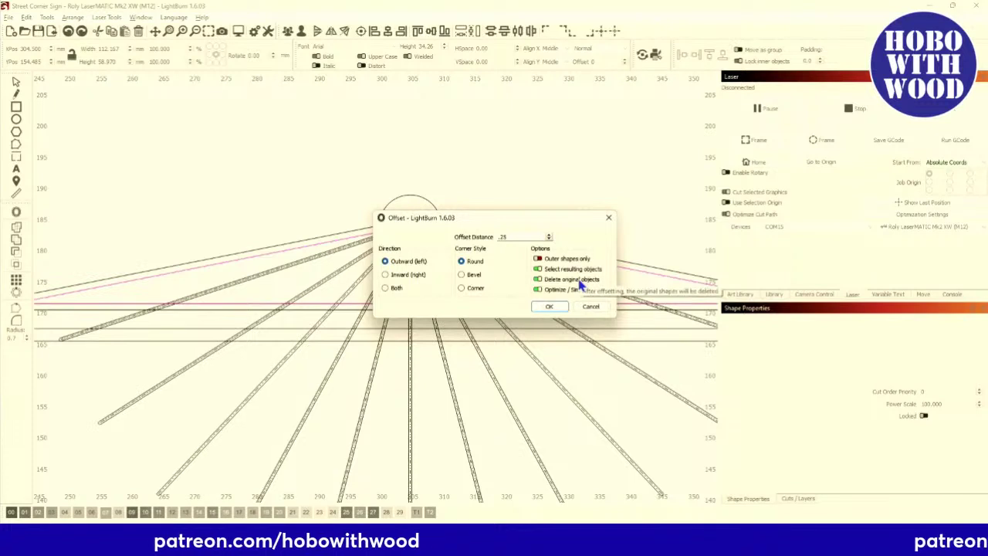
left_click(549, 309)
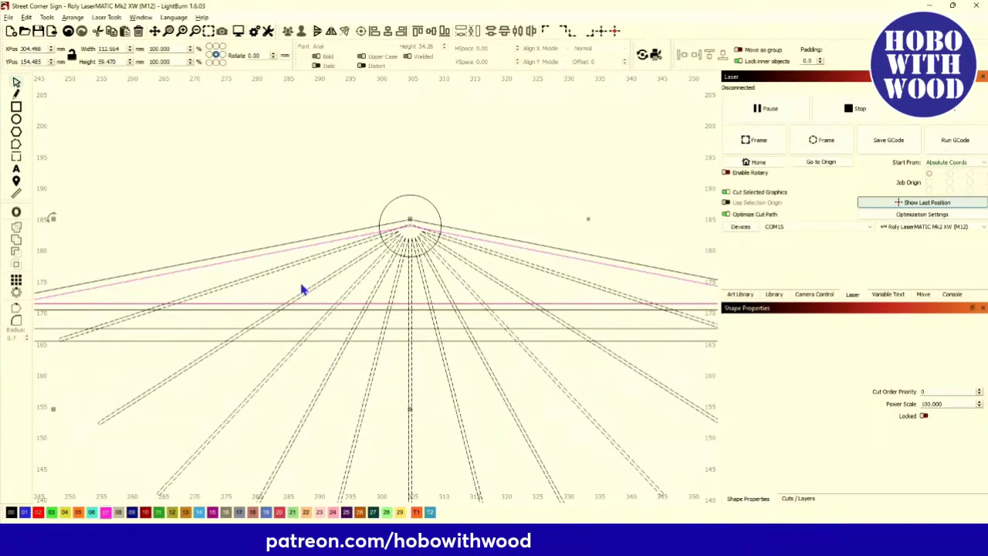
scroll(407, 224, "up", 5)
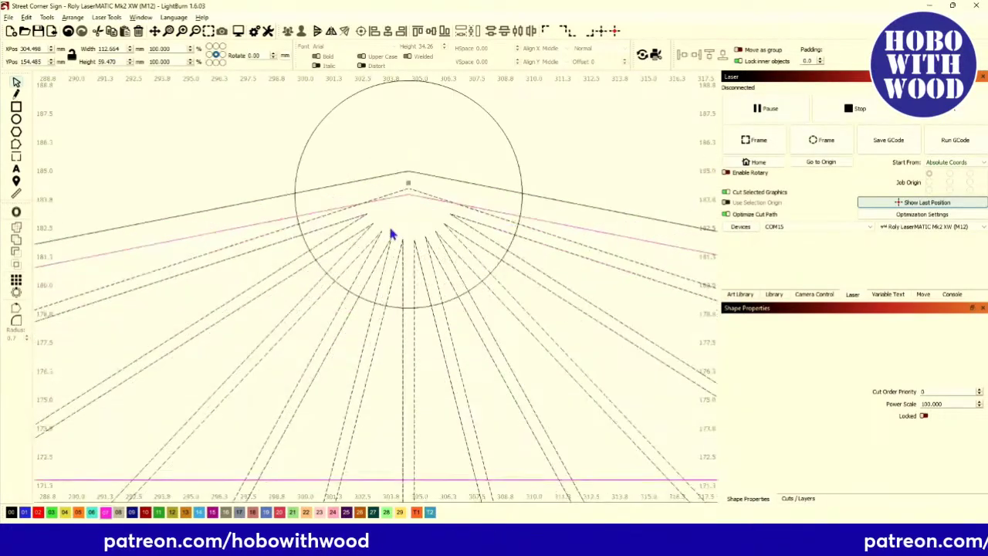
scroll(475, 210, "down", 5)
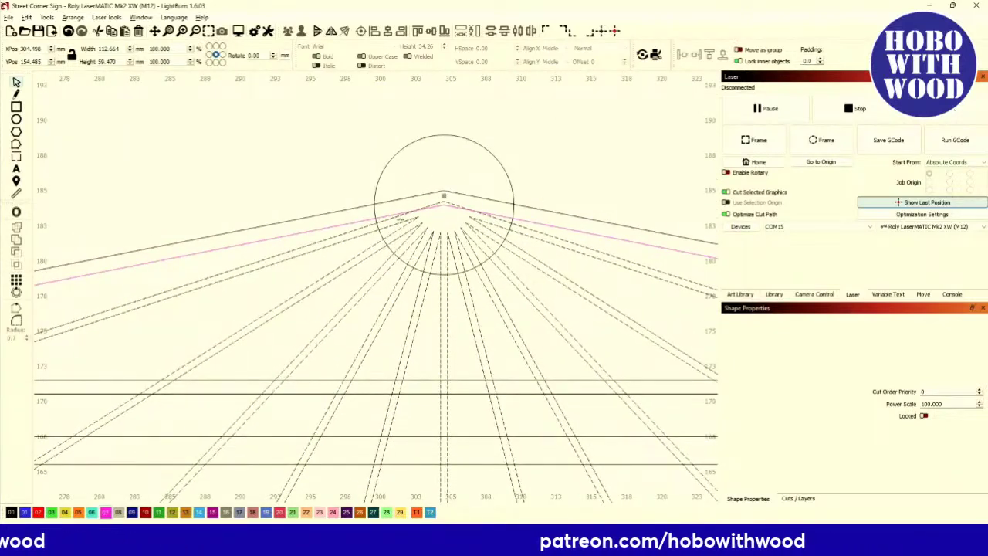
scroll(410, 222, "down", 2)
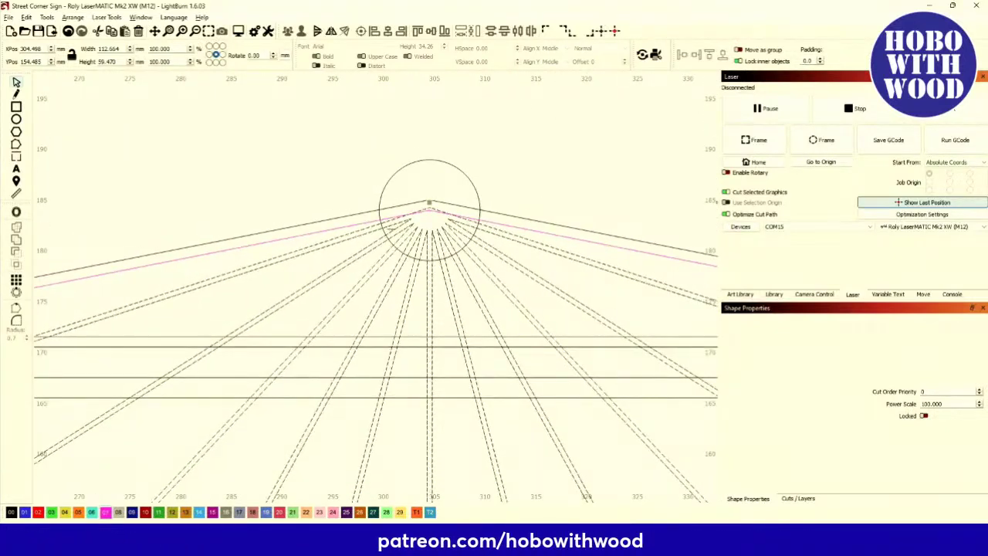
scroll(338, 256, "down", 1)
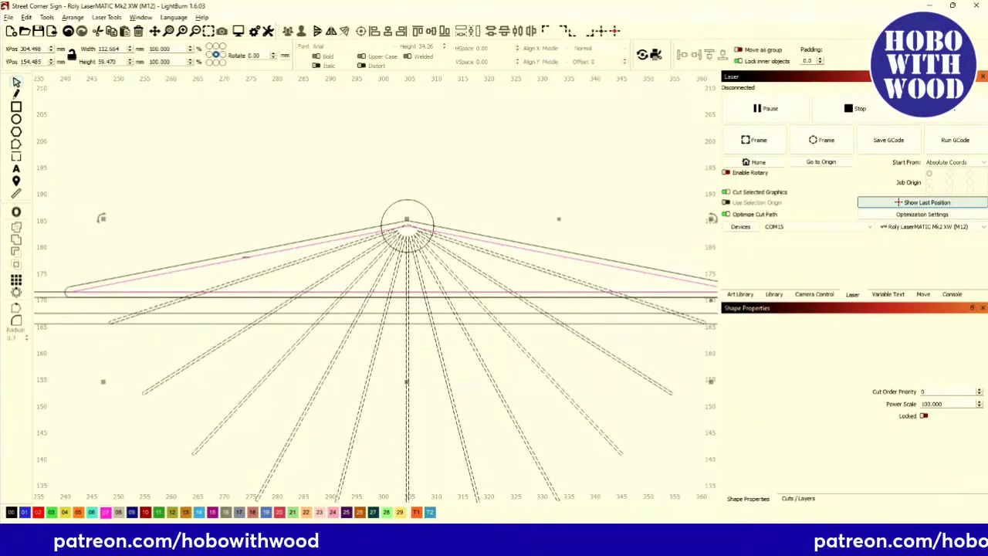
Select the long roof triangle together with all the offset rays.
left_click(246, 256)
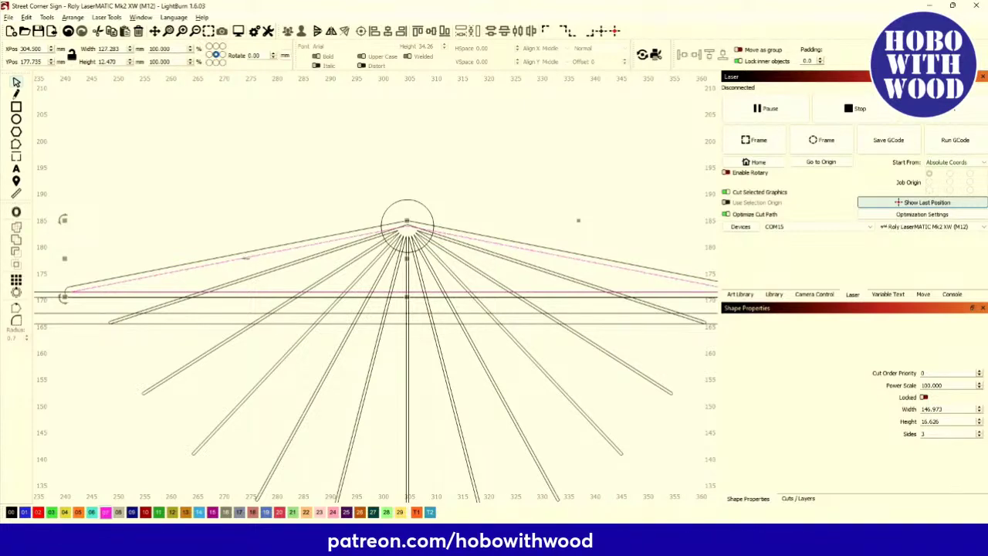
left_click(291, 264)
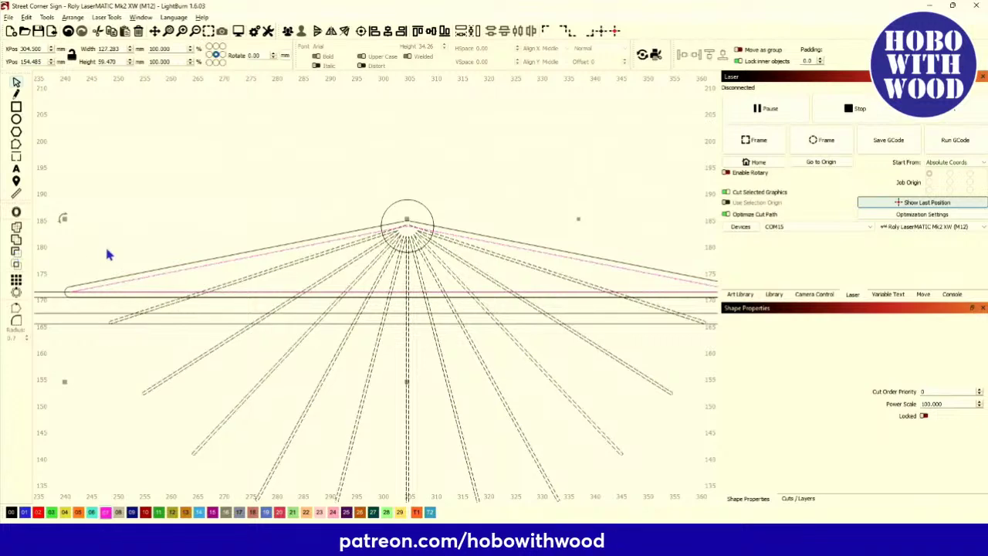
left_click(121, 214)
left_click(173, 272)
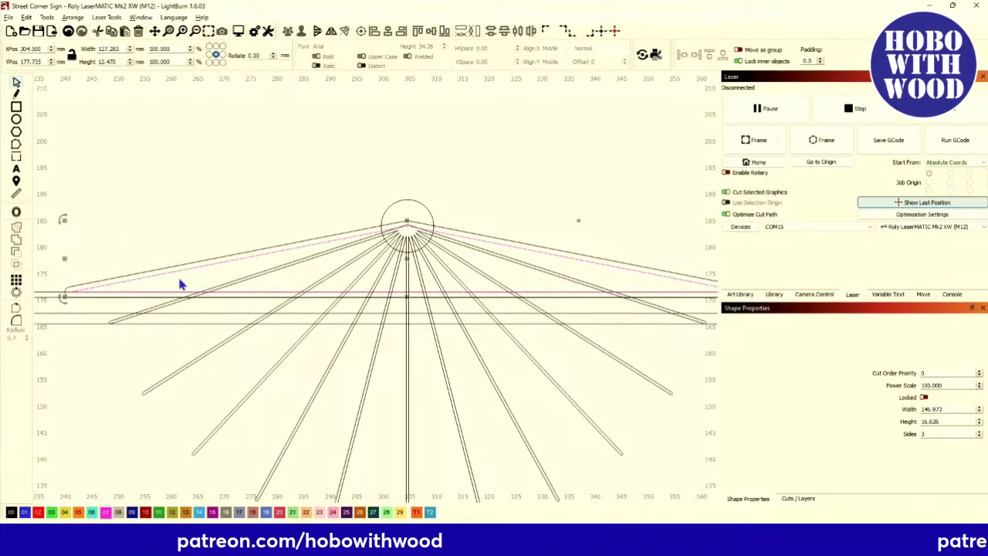
key("ctrl+a")
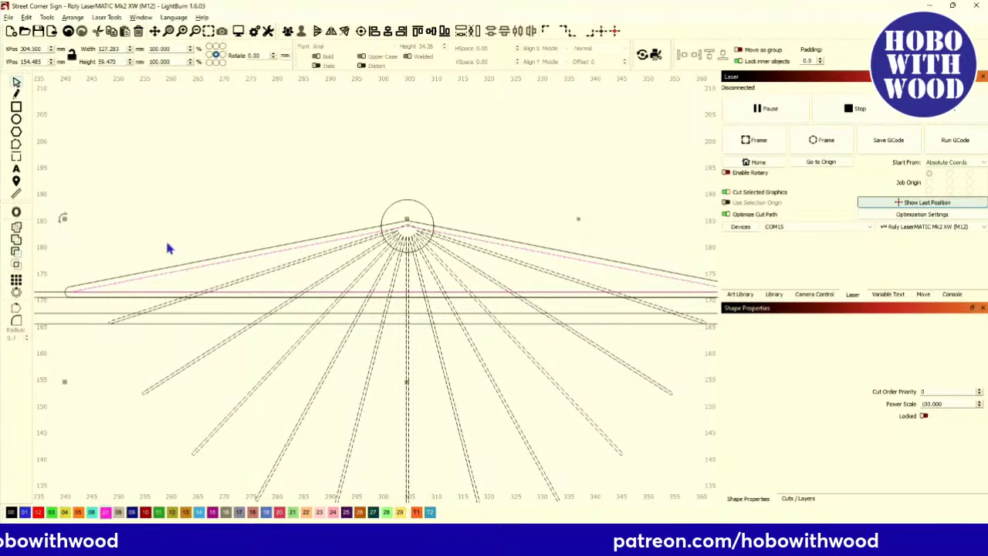
scroll(193, 243, "down", 3)
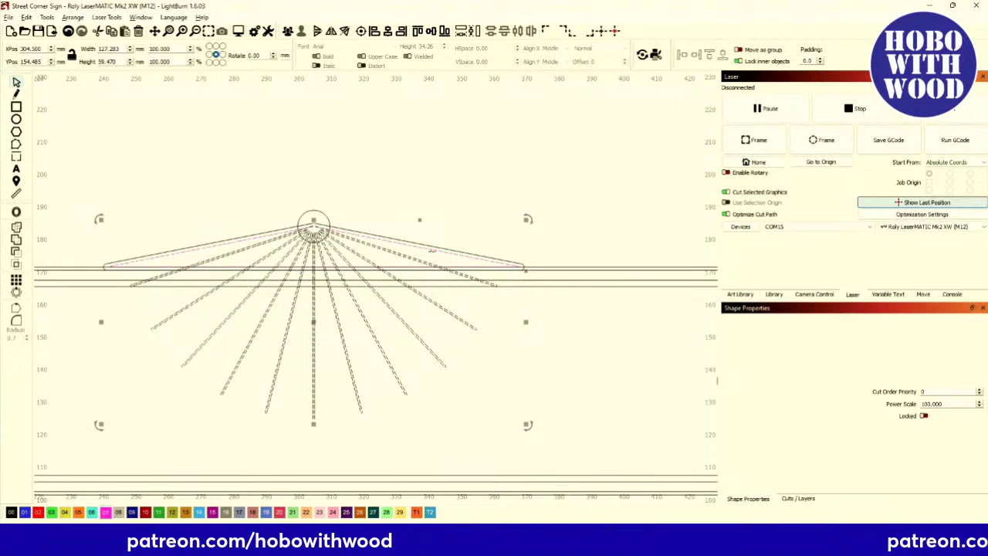
Compare Union, Intersection and Subtract in the Boolean Assistant, then apply Subtract A-B.
key("ctrl+b")
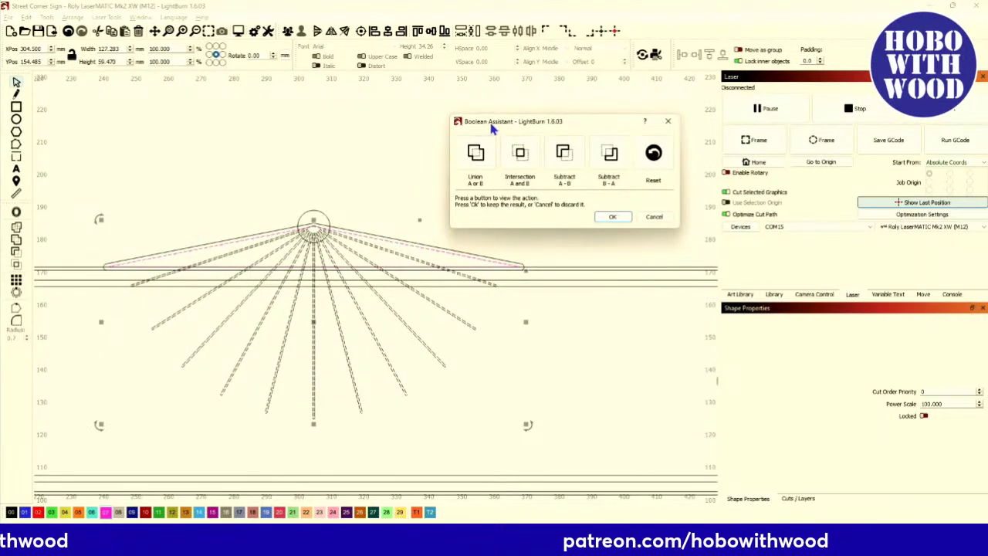
left_click(476, 153)
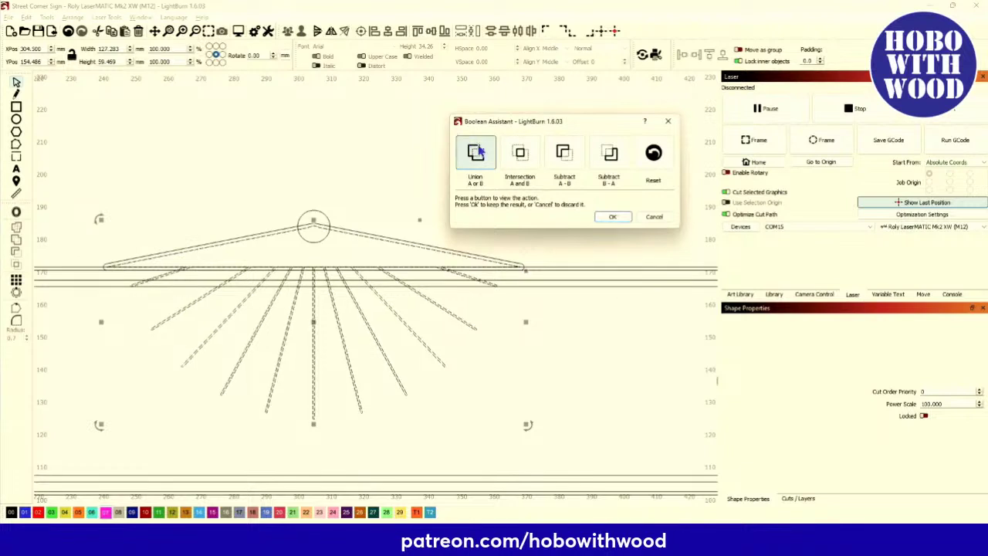
left_click(520, 153)
left_click(563, 153)
left_click(610, 153)
left_click(475, 153)
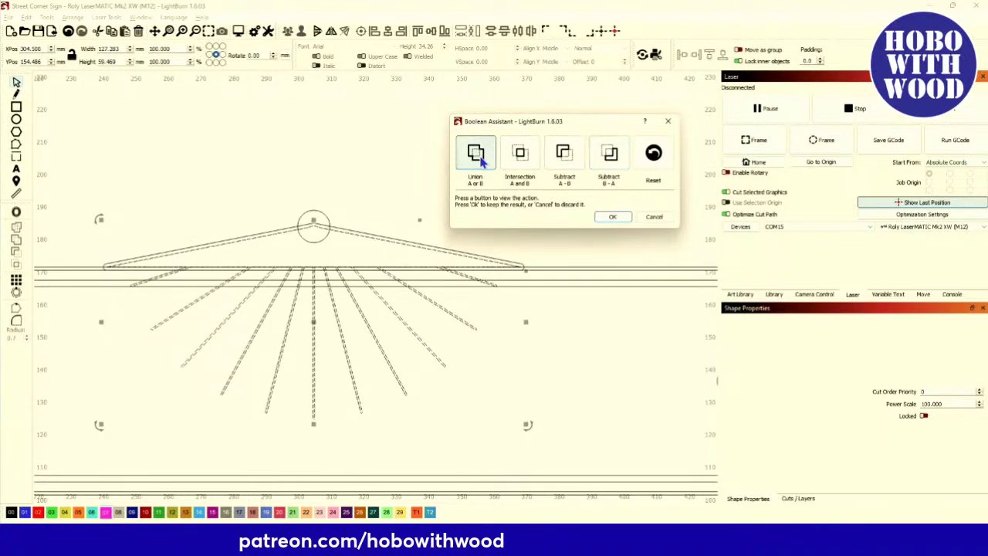
left_click(520, 153)
left_click(563, 153)
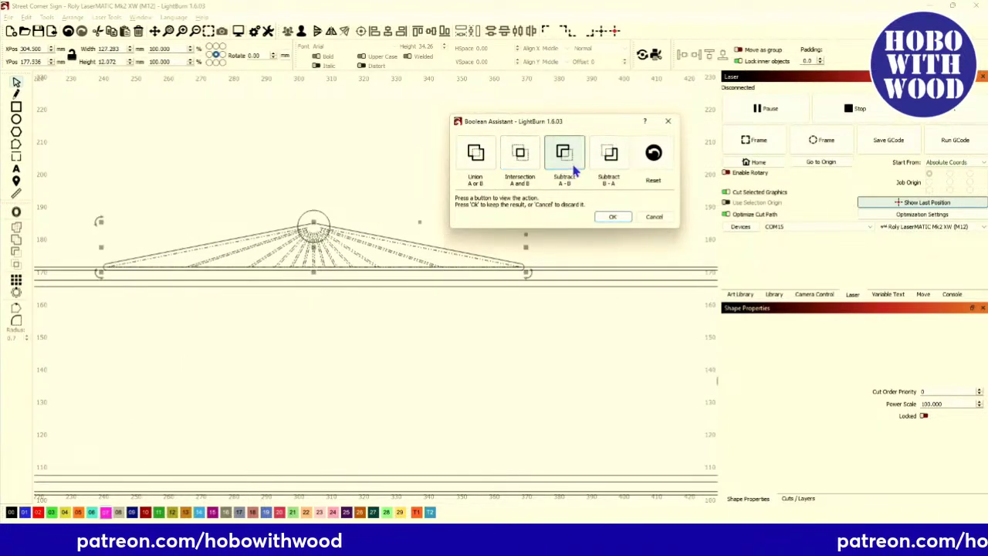
left_click(608, 157)
left_click(485, 159)
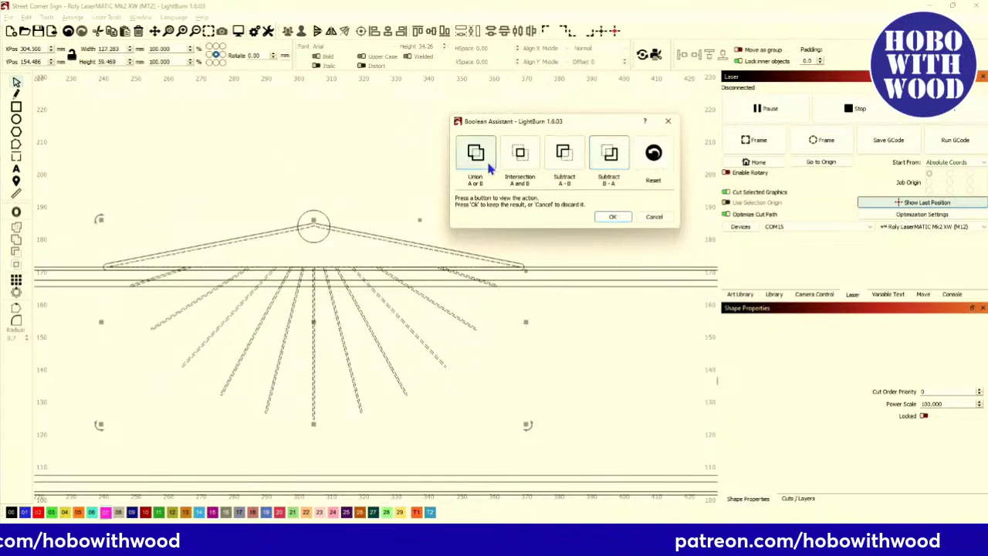
left_click(526, 157)
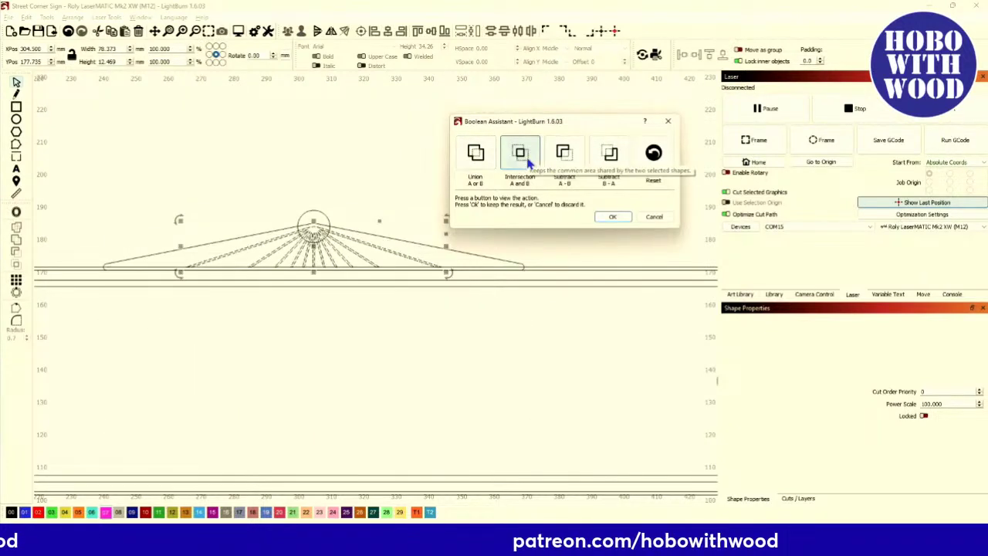
left_click(564, 154)
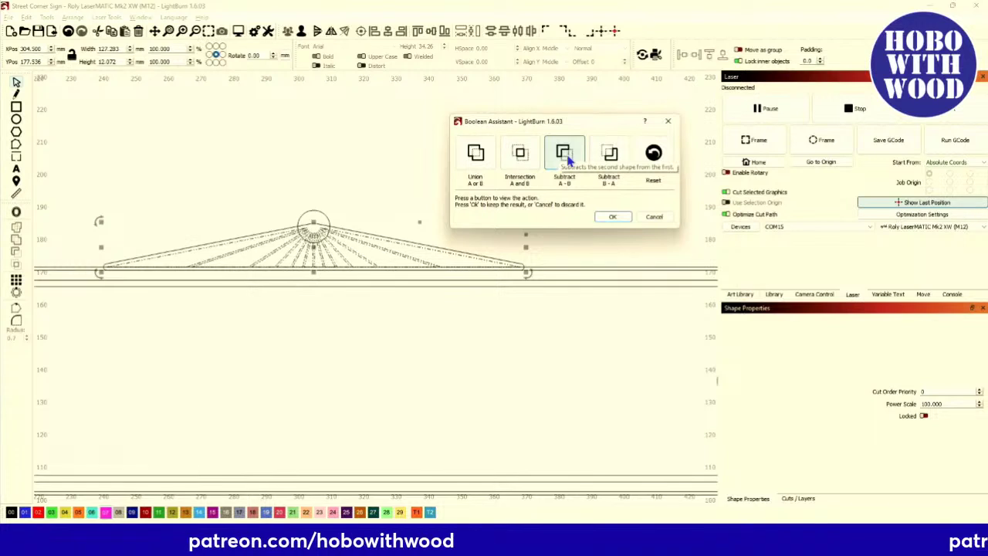
left_click(613, 216)
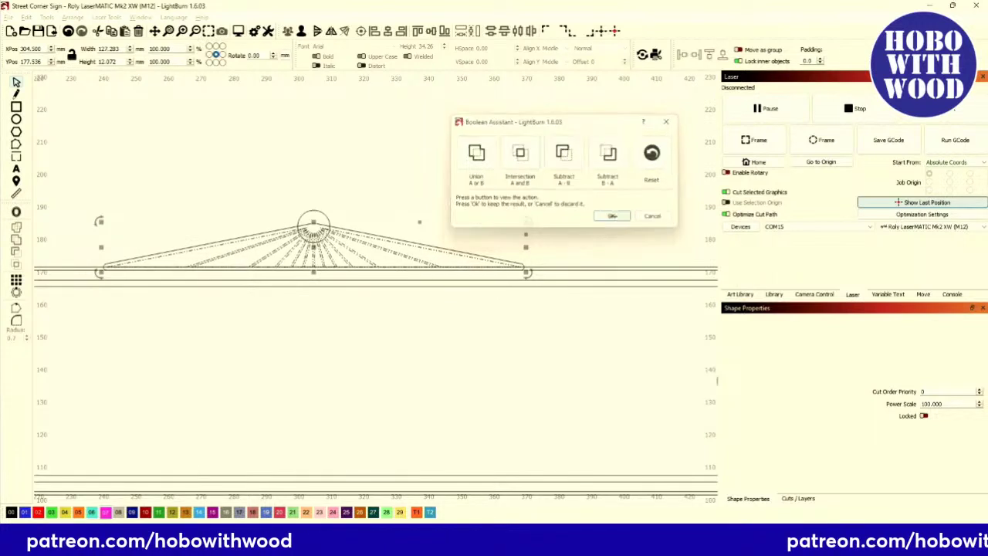
scroll(304, 260, "up", 3)
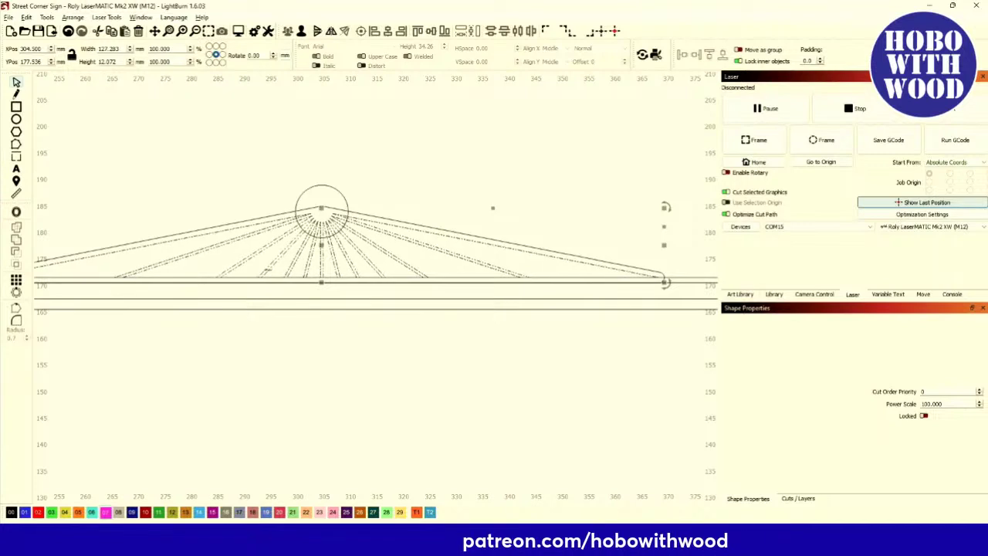
scroll(278, 269, "up", 2)
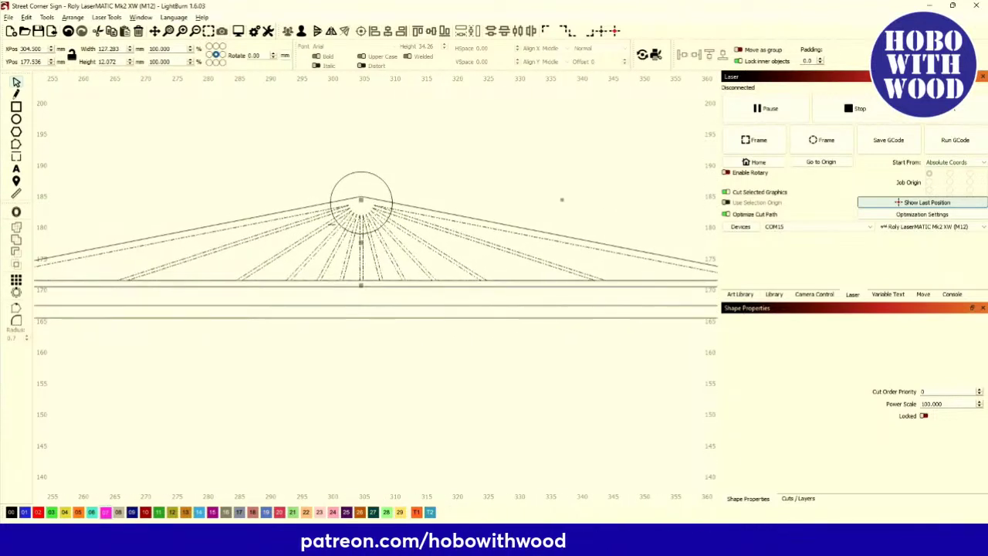
left_click(326, 227)
scroll(327, 227, "down", 4)
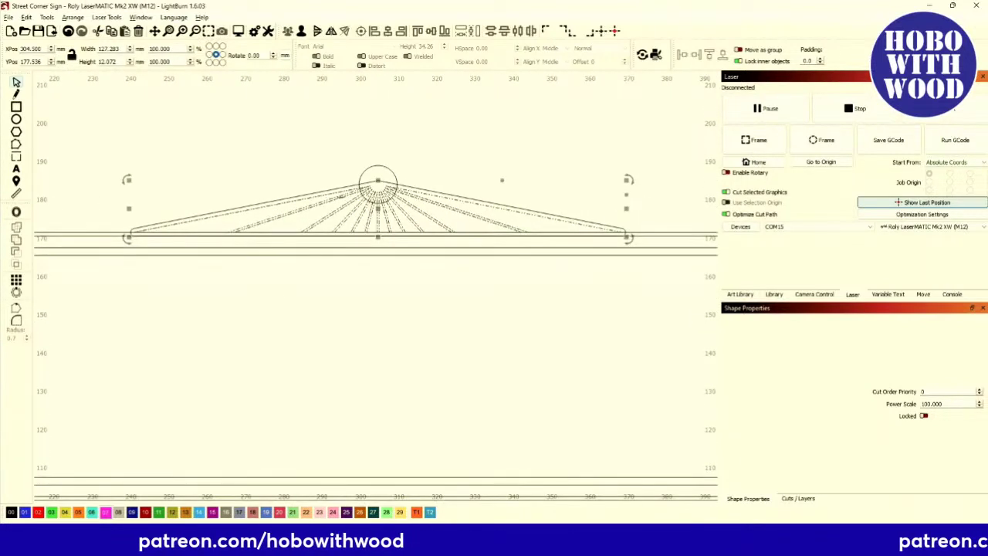
scroll(159, 190, "down", 8)
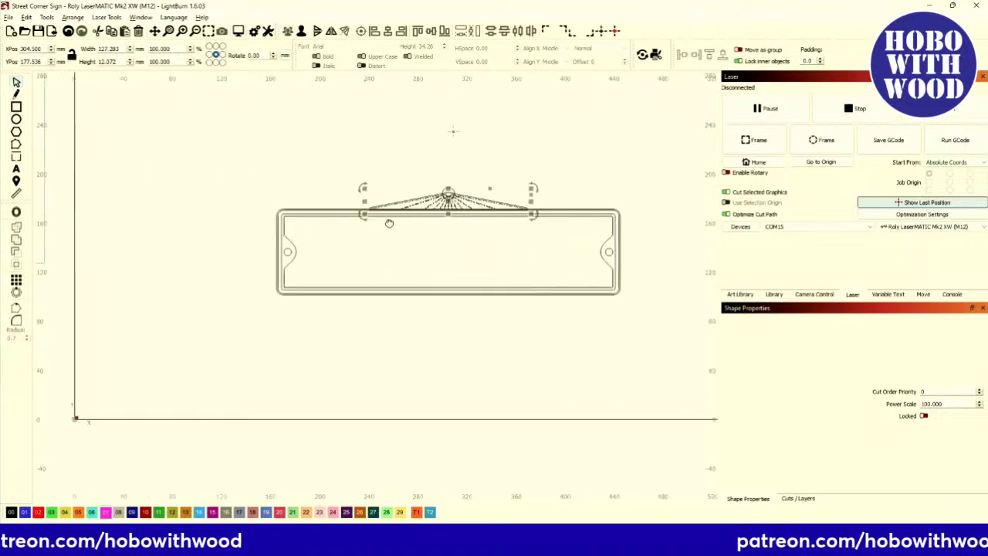
scroll(244, 193, "up", 8)
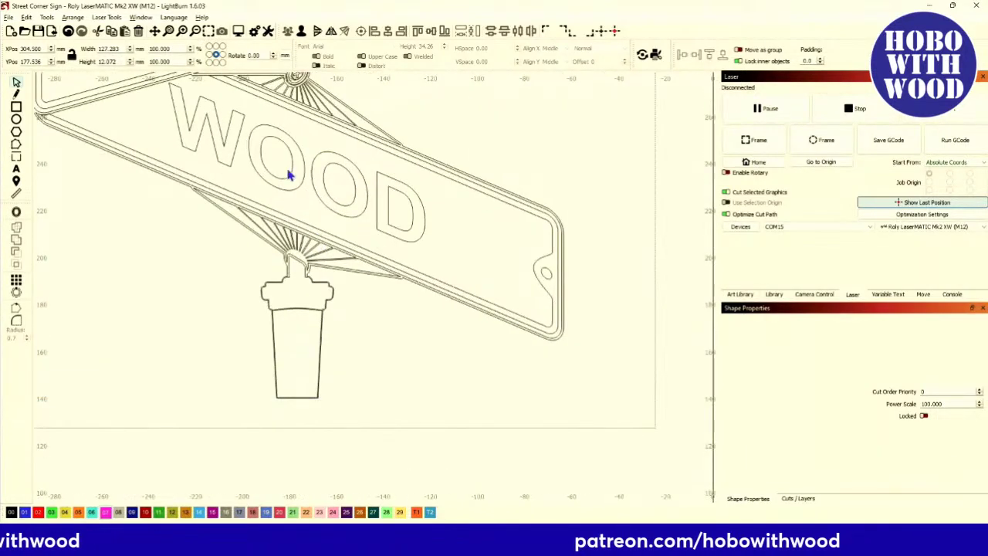
scroll(340, 173, "up", 2)
scroll(340, 173, "down", 8)
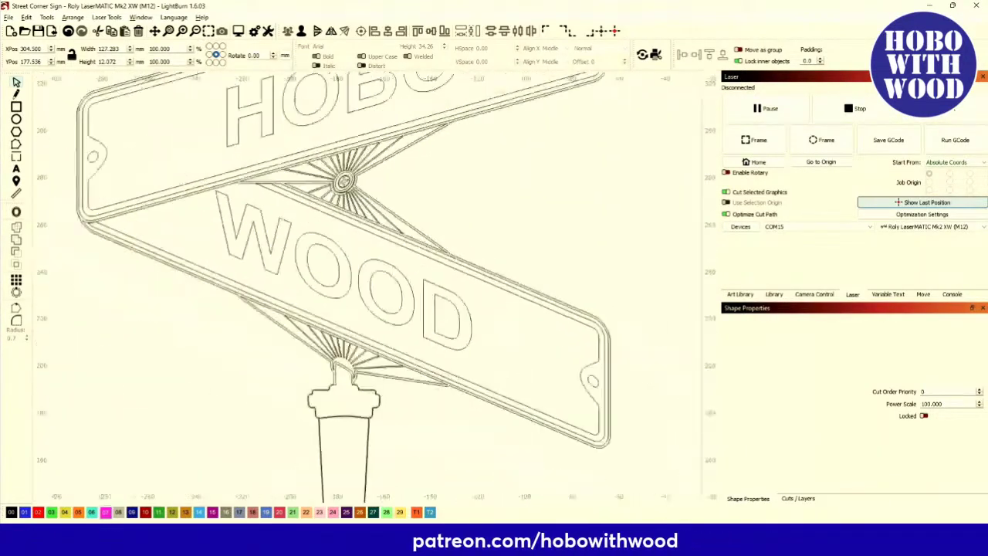
left_click_drag(597, 214, 388, 258)
scroll(388, 257, "up", 8)
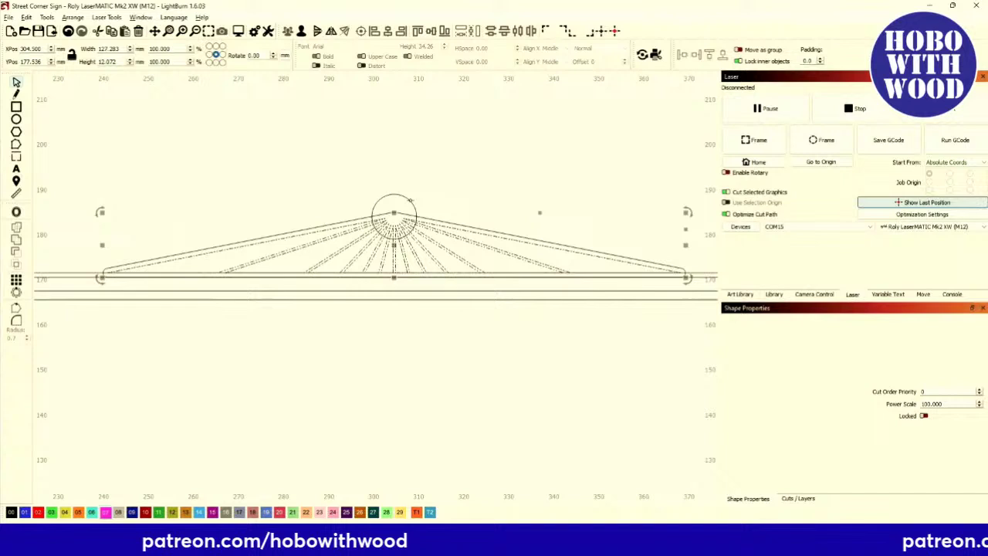
Offset the apex circle outward by 1.0 mm with round corners.
left_click(410, 200)
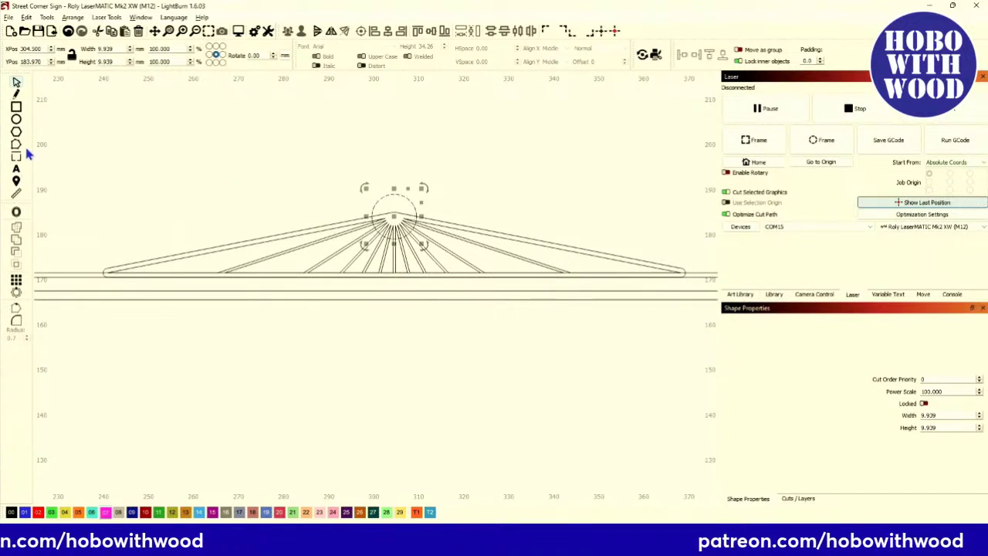
left_click(17, 214)
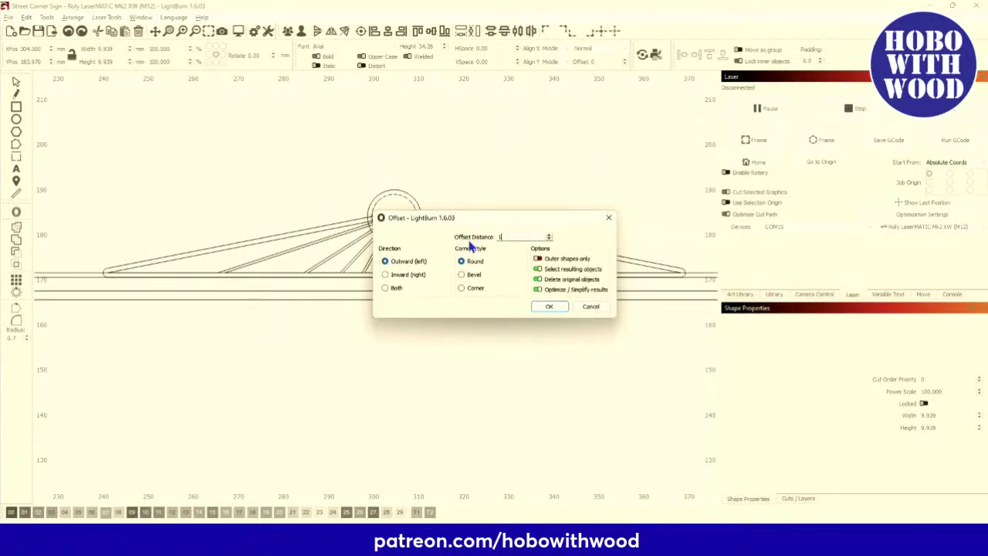
left_click(549, 307)
scroll(425, 260, "up", 4)
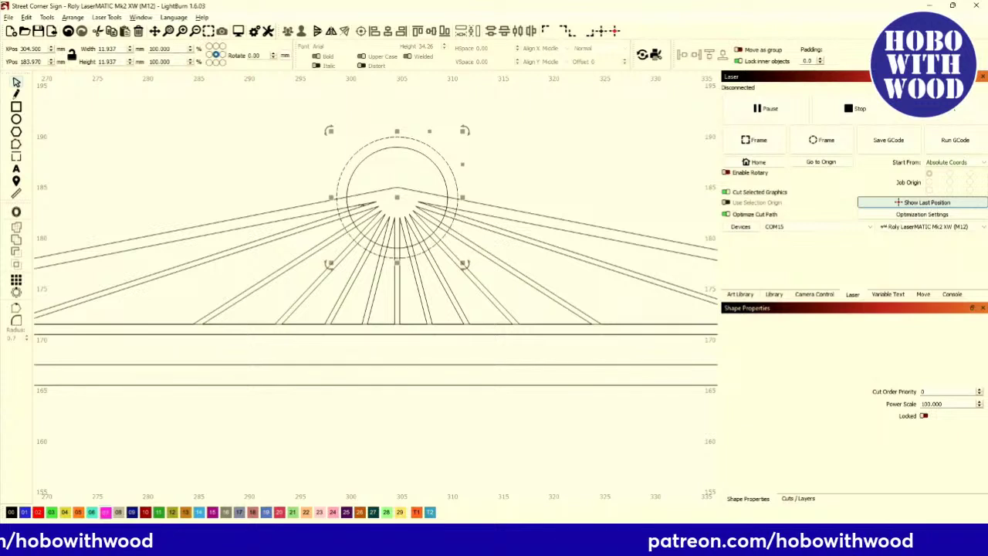
Weld the circle's offset ring into the rays and roof outline, then select the inner circle.
scroll(320, 217, "down", 2)
scroll(321, 217, "down", 2)
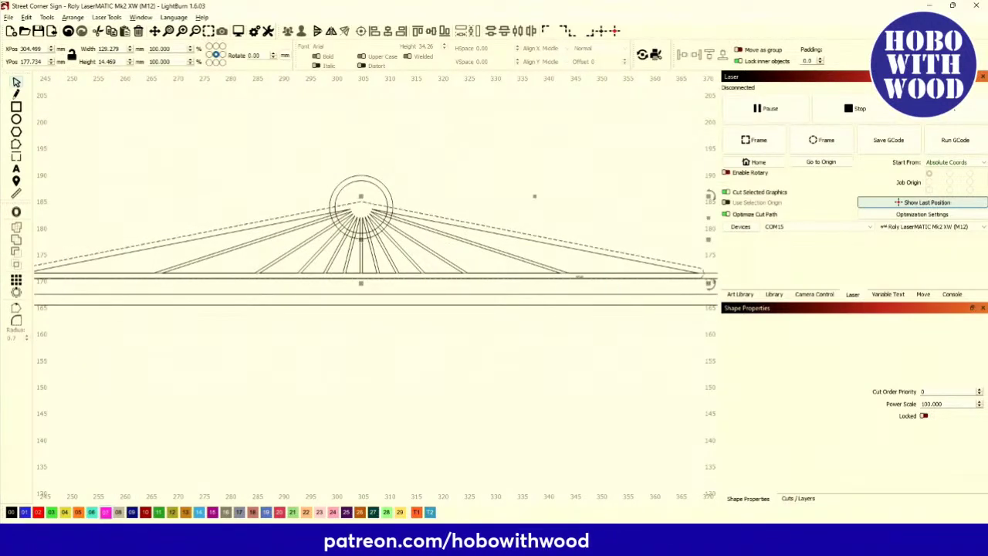
scroll(258, 224, "down", 3)
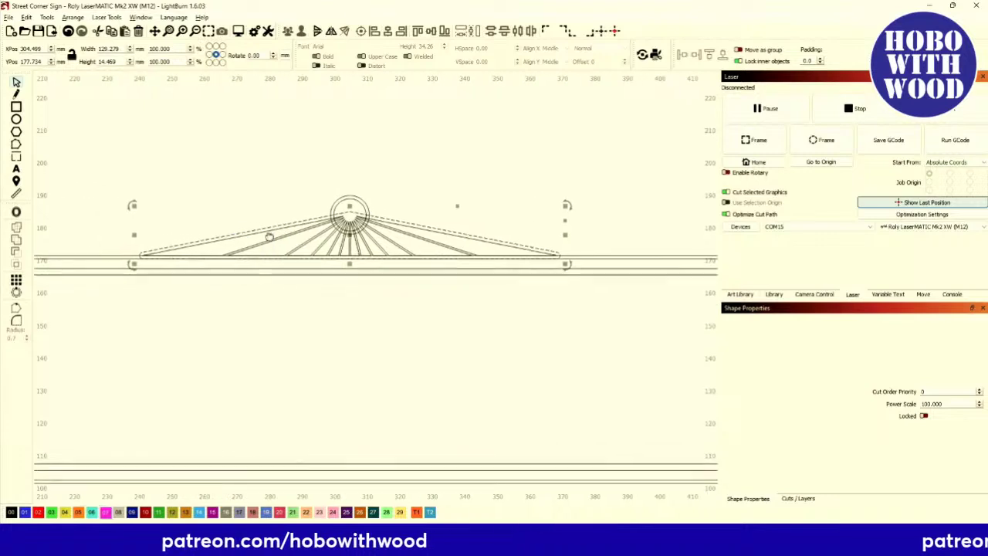
scroll(154, 253, "up", 3)
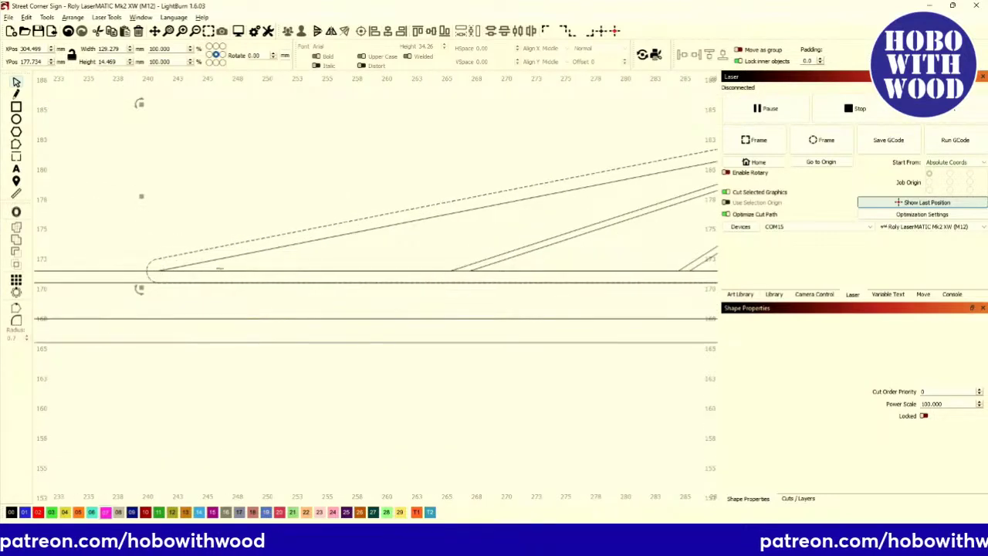
scroll(254, 254, "down", 3)
scroll(260, 245, "up", 1)
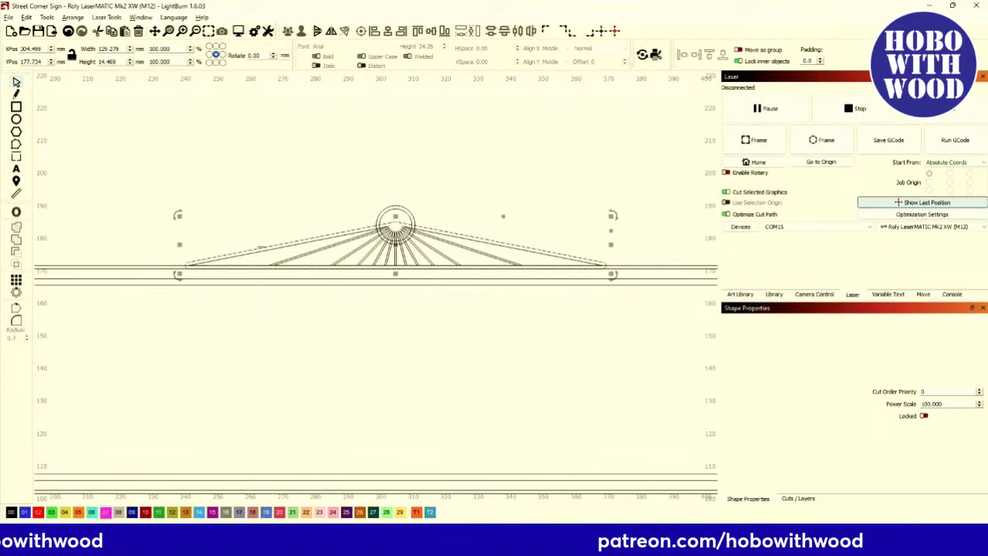
scroll(383, 220, "up", 3)
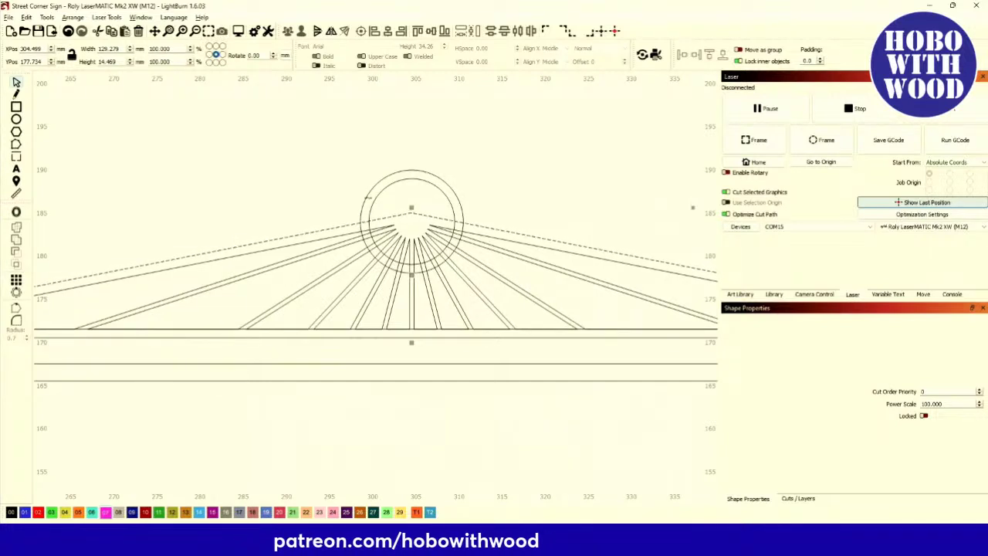
left_click(364, 197, "shift")
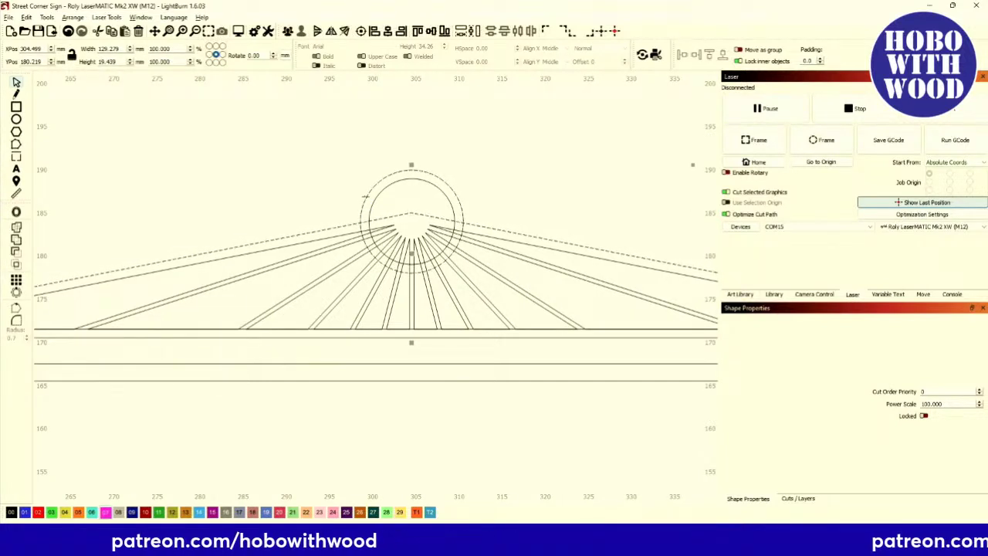
left_click(17, 242)
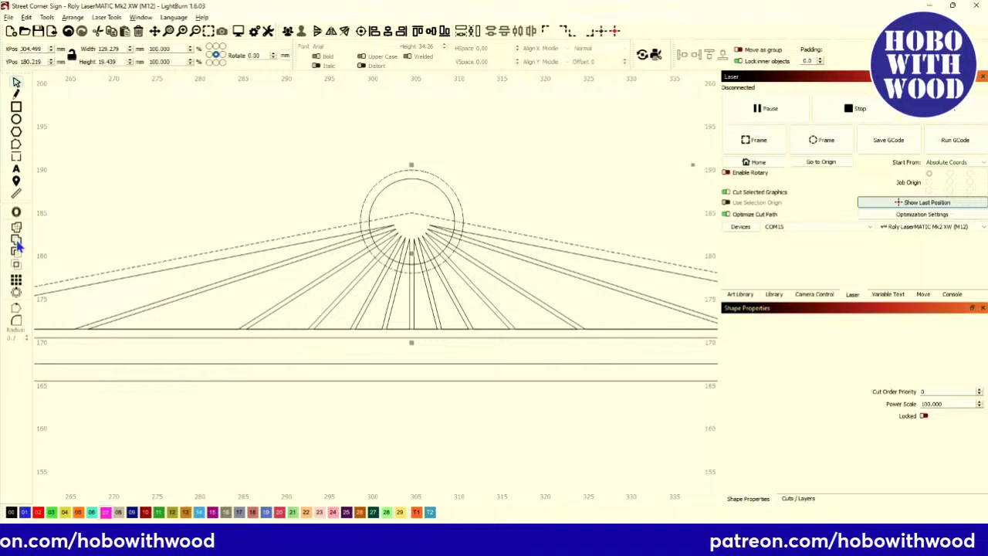
left_click(206, 227)
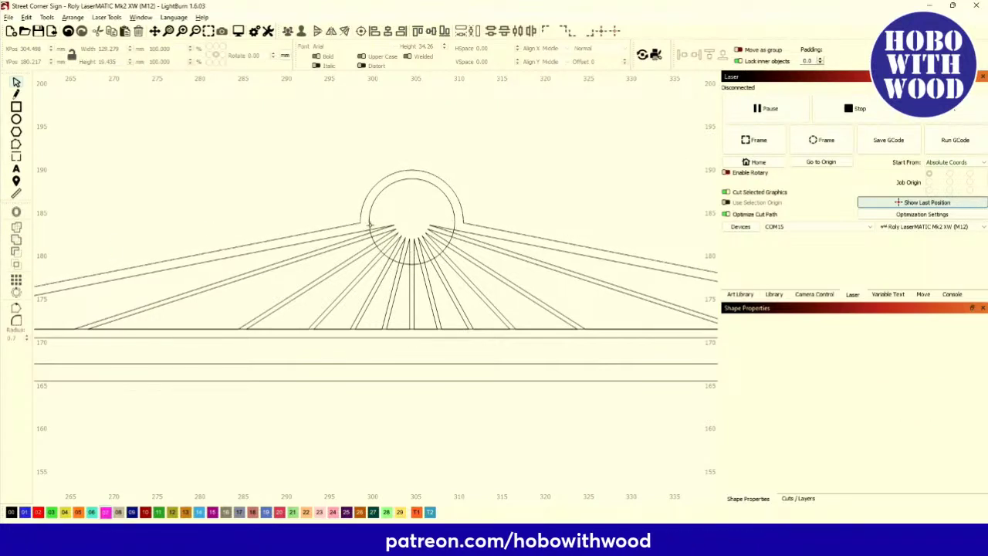
left_click(370, 224)
scroll(373, 232, "down", 1)
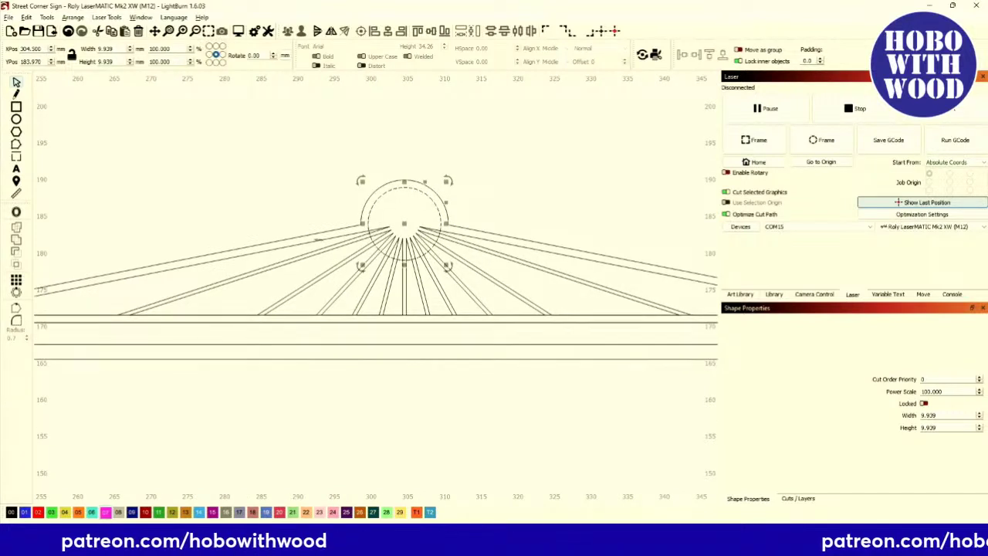
left_click(316, 236)
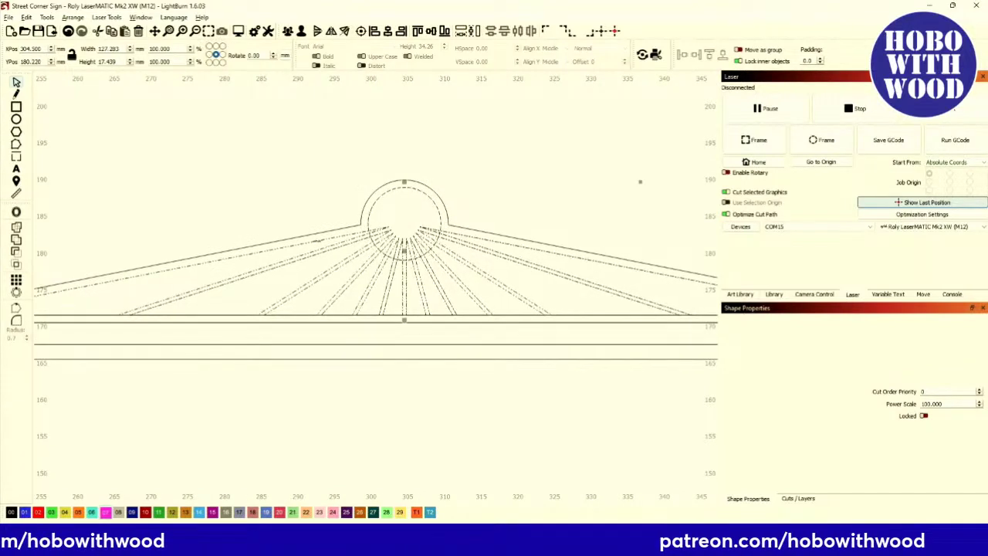
left_click(16, 239)
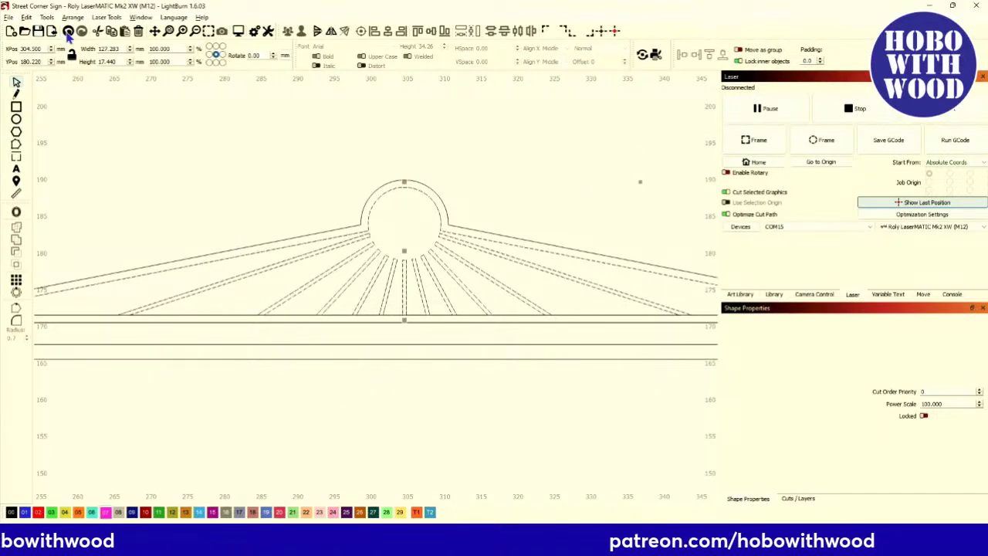
left_click(226, 157)
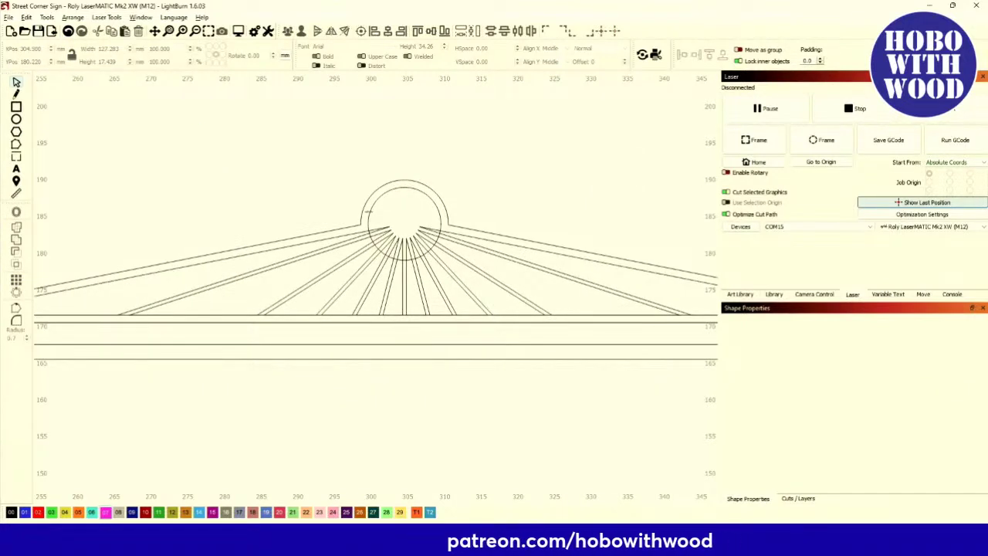
left_click(368, 213)
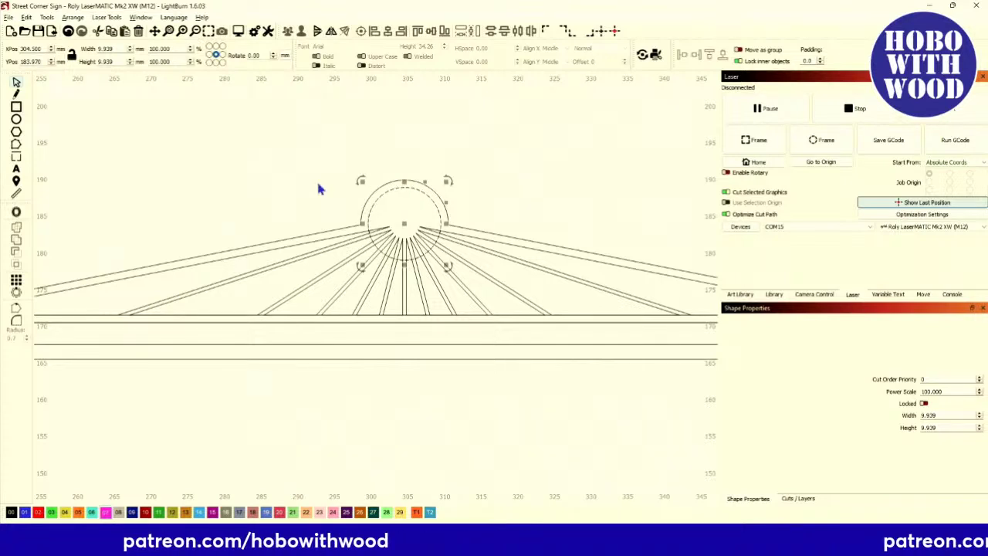
Offset the apex circle inward by 0.5 mm and subtract it from the rays and roof outline.
left_click(17, 216)
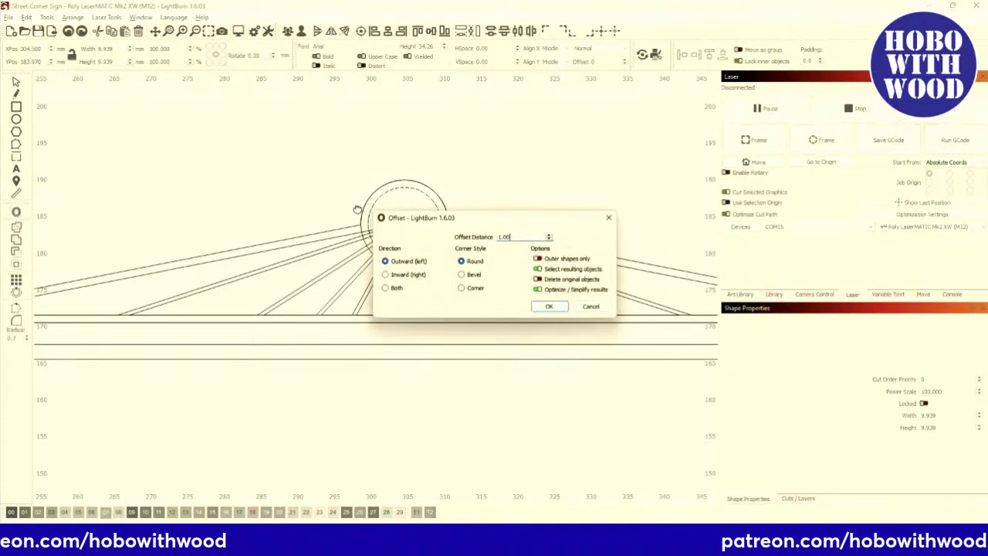
double_click(504, 237)
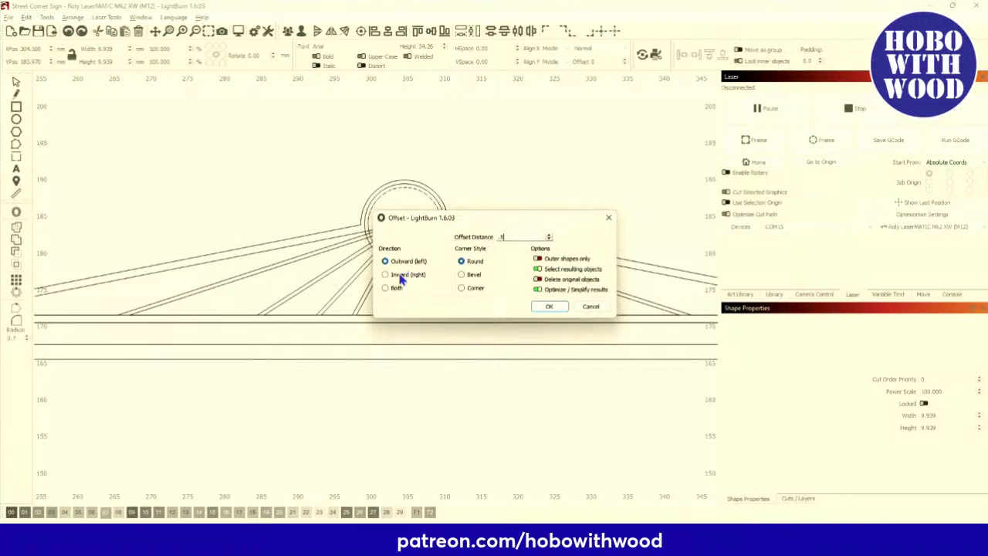
left_click(546, 307)
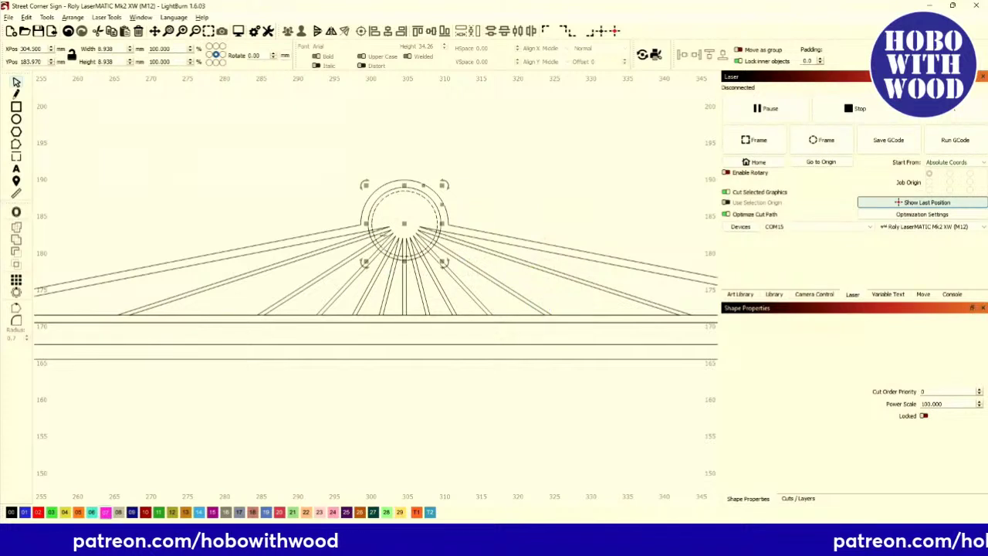
scroll(347, 222, "up", 2)
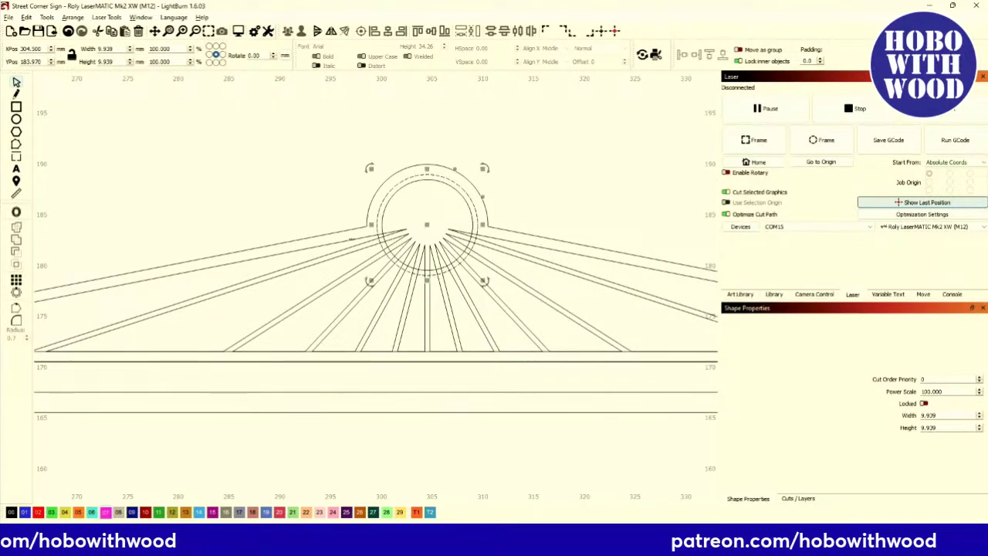
left_click(199, 247)
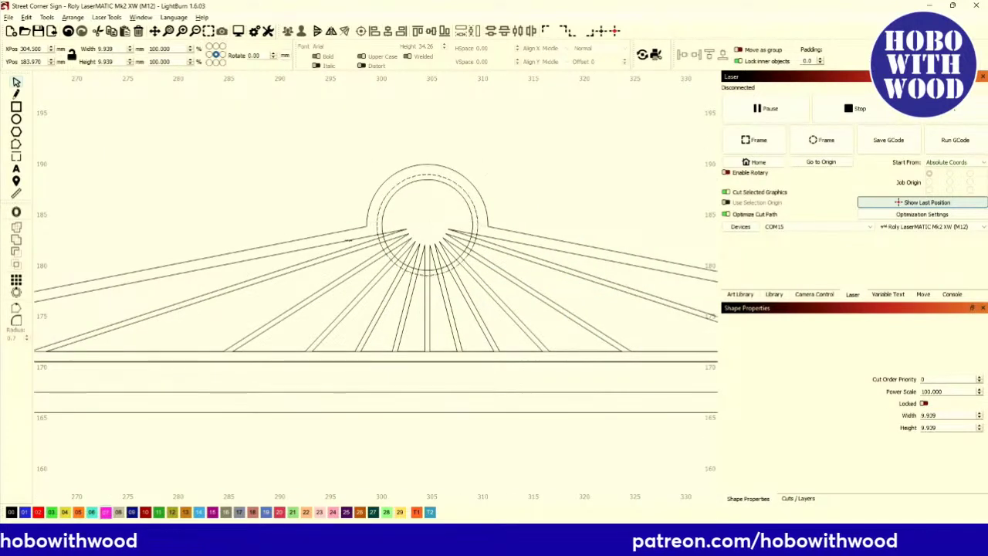
left_click(18, 240)
left_click(277, 202)
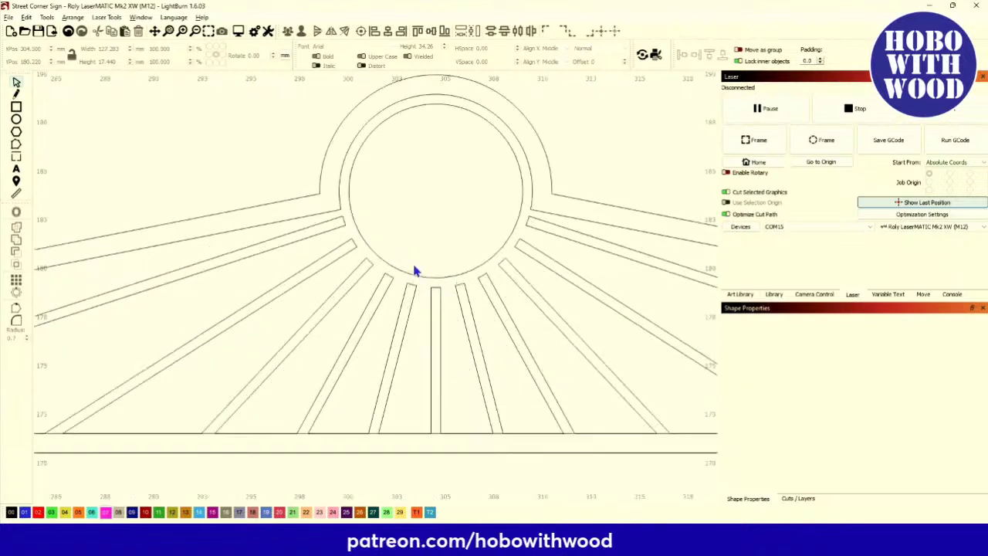
scroll(367, 219, "up", 2)
scroll(368, 218, "down", 3)
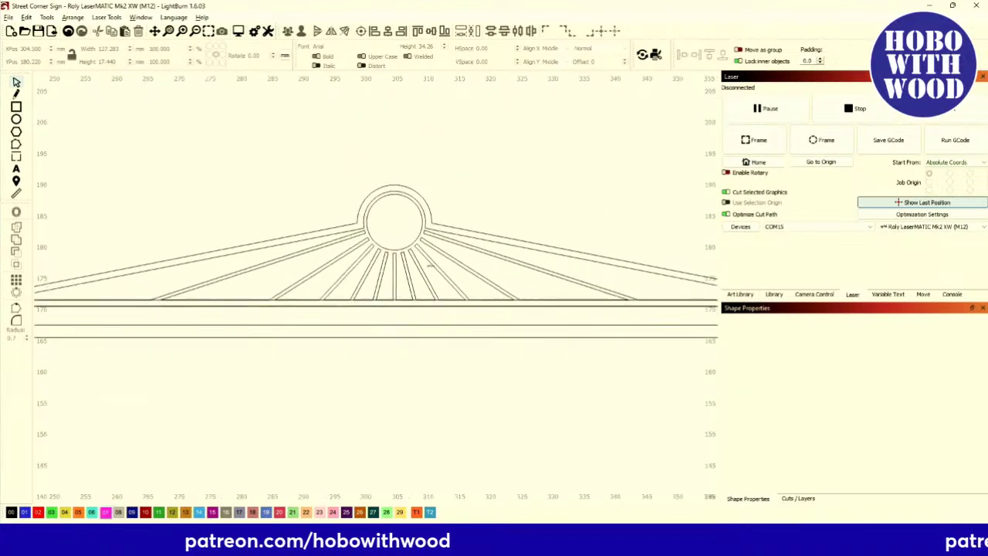
Switch layer C00 to Fill mode and zoom in to preview the design filled.
left_click(798, 498)
left_click(771, 332)
left_click(772, 345)
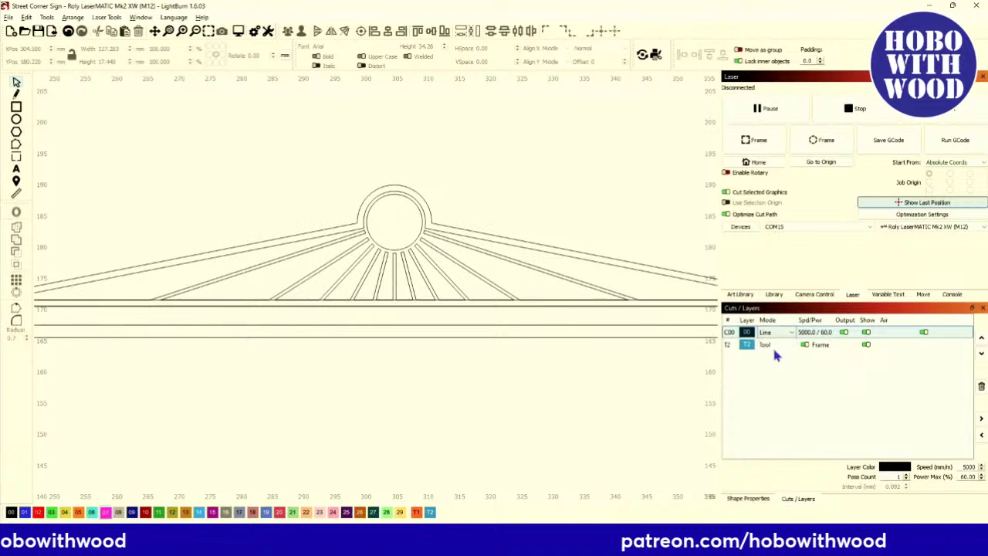
scroll(407, 298, "up", 3)
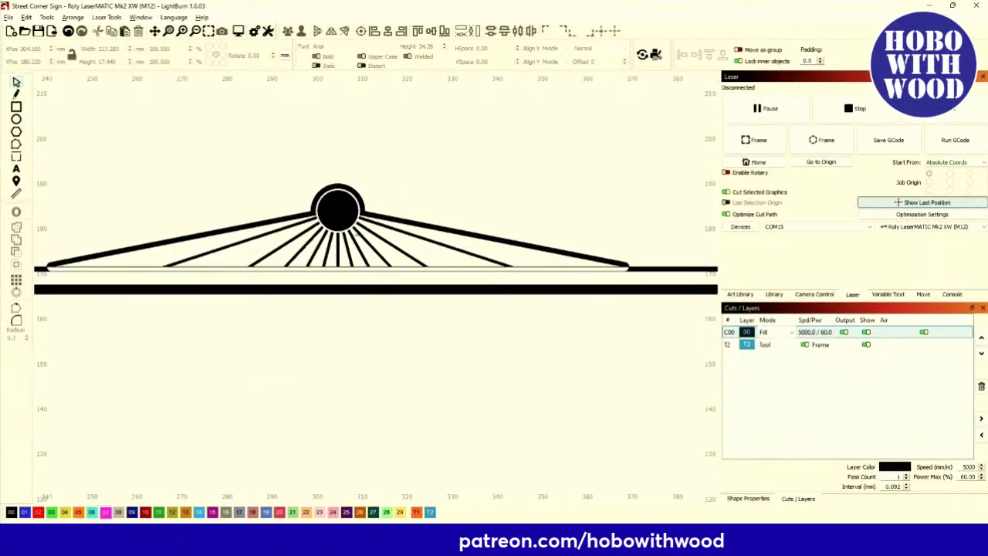
scroll(354, 285, "down", 3)
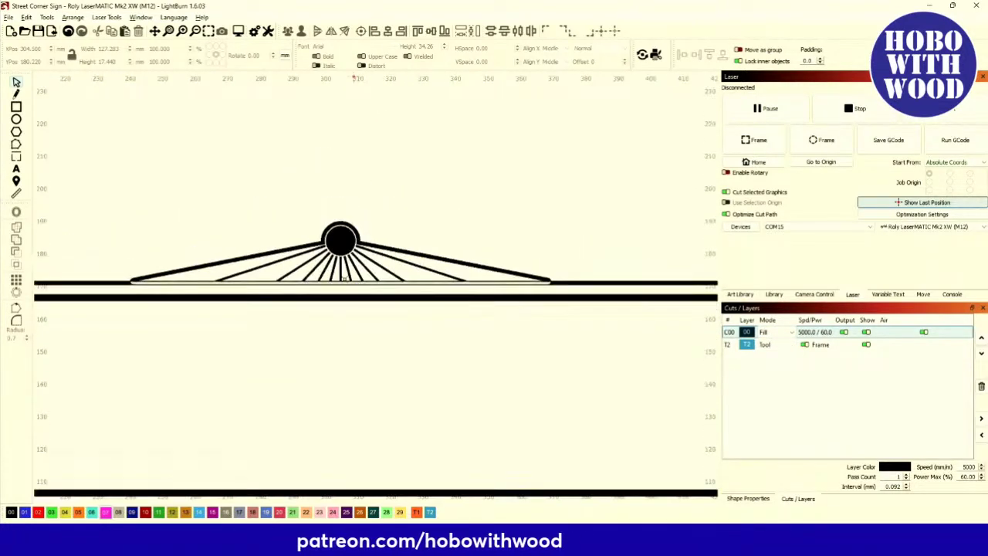
scroll(151, 309, "up", 8)
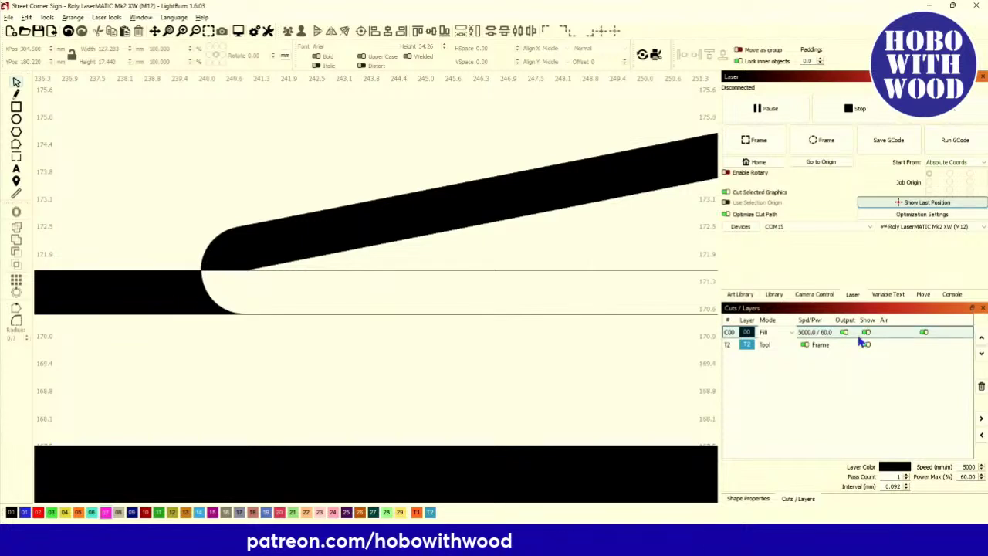
Return layer C00 to Line mode.
left_click(778, 334)
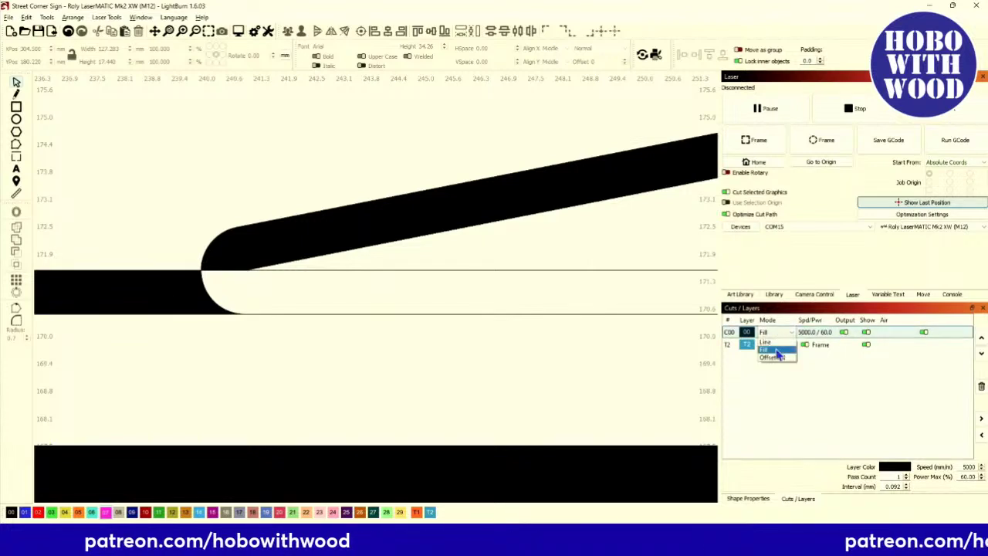
left_click(761, 345)
scroll(320, 325, "down", 5)
scroll(322, 335, "down", 4)
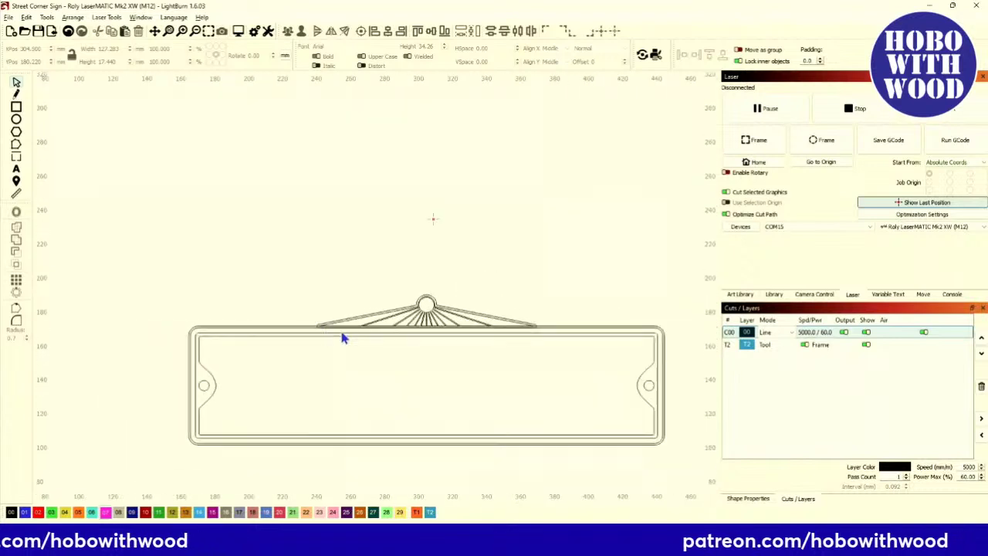
scroll(344, 335, "up", 4)
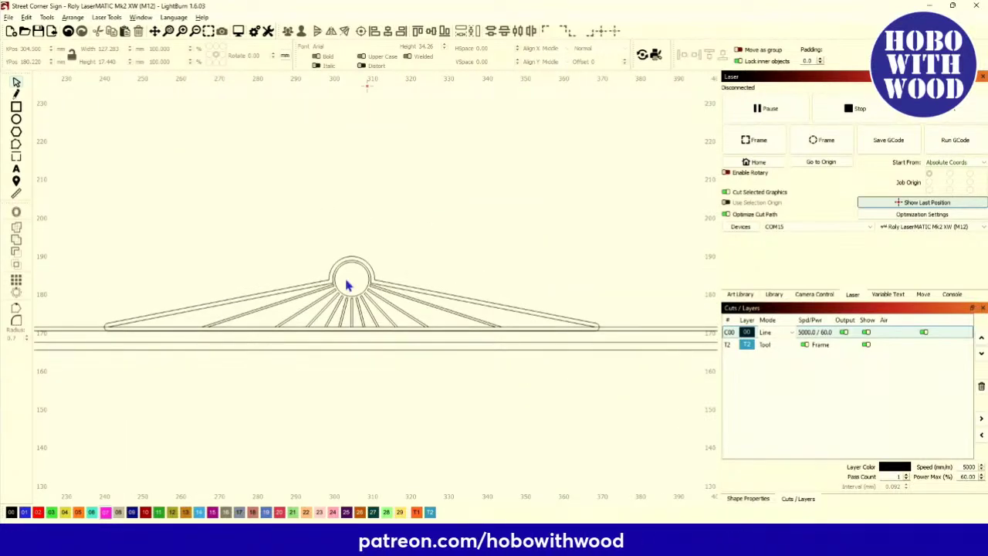
scroll(265, 291, "up", 1)
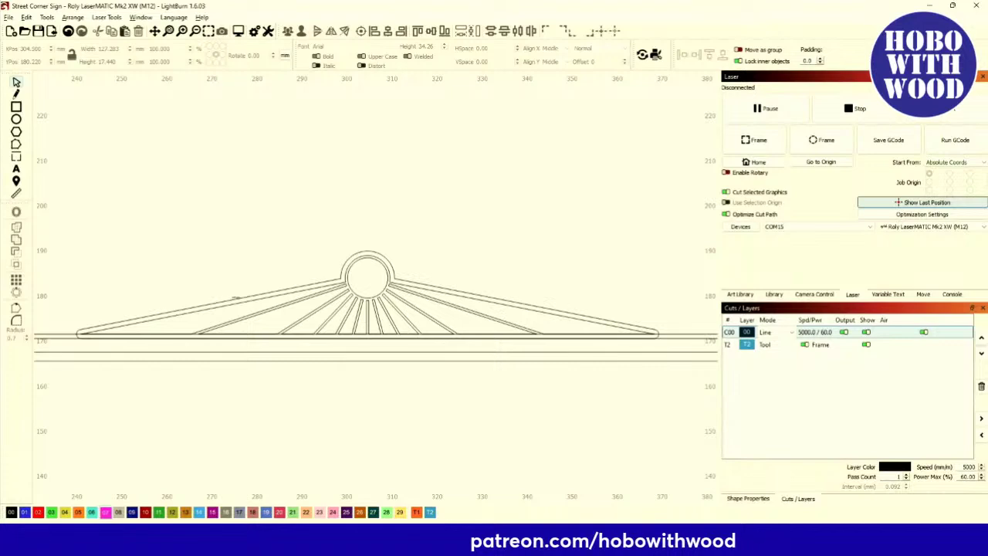
scroll(215, 254, "down", 5)
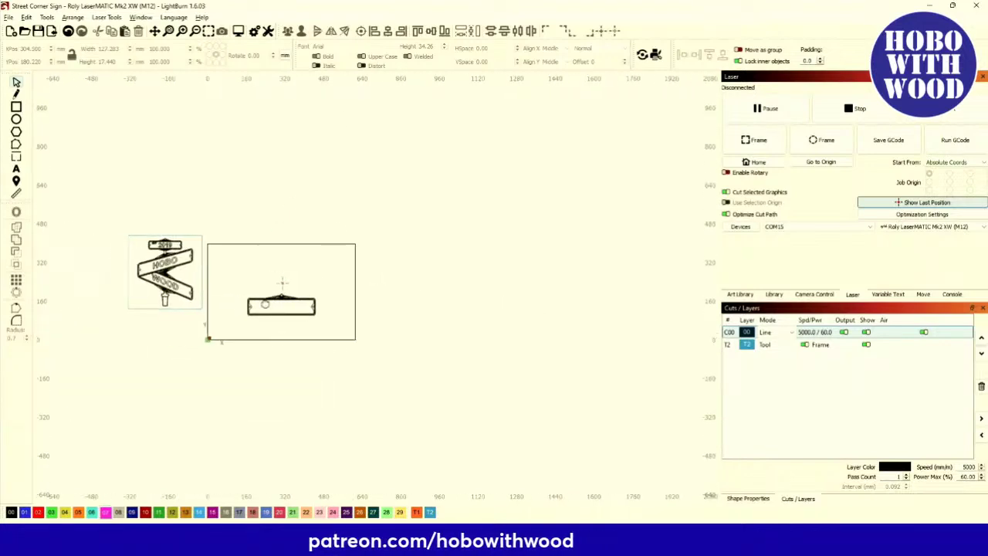
scroll(249, 272, "up", 4)
scroll(185, 278, "down", 3)
scroll(186, 278, "up", 5)
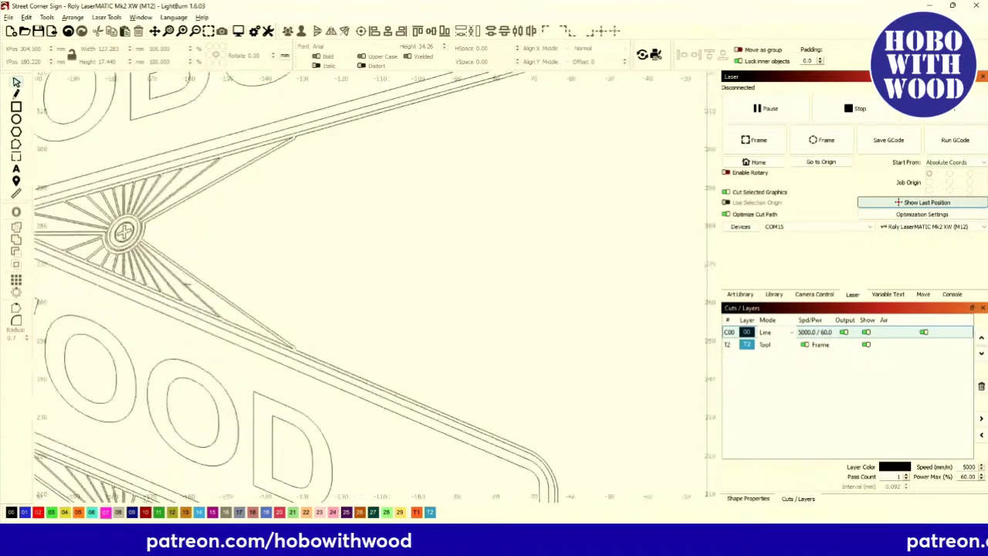
scroll(185, 278, "down", 8)
scroll(258, 309, "up", 10)
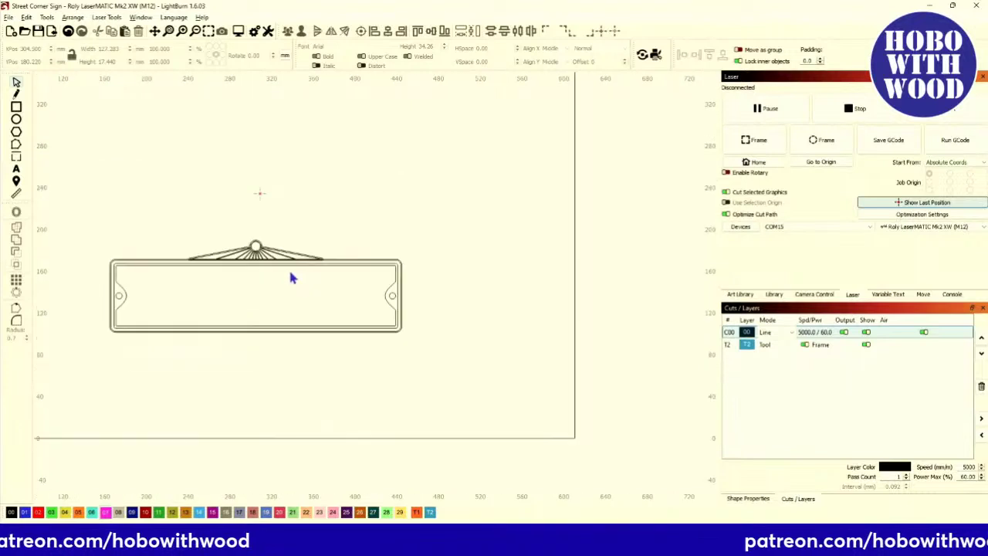
scroll(322, 264, "down", 3)
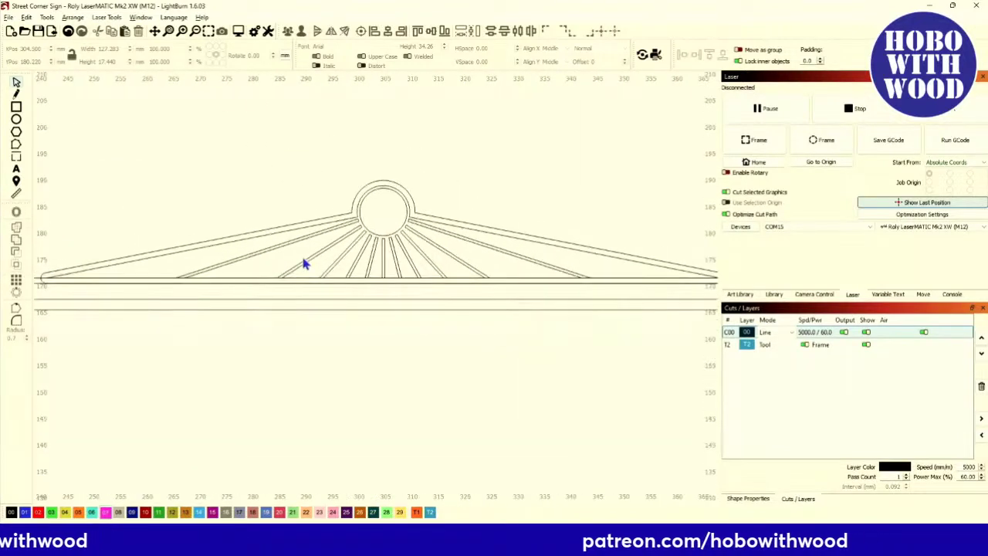
Select the outer arch outline and display its nodes around the medallion and slopes.
left_click(182, 244)
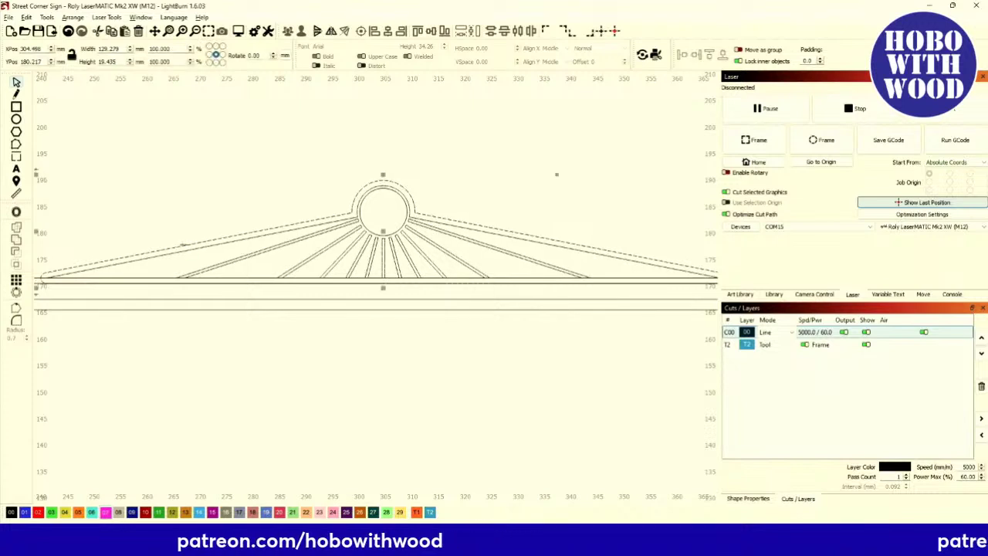
left_click(168, 208)
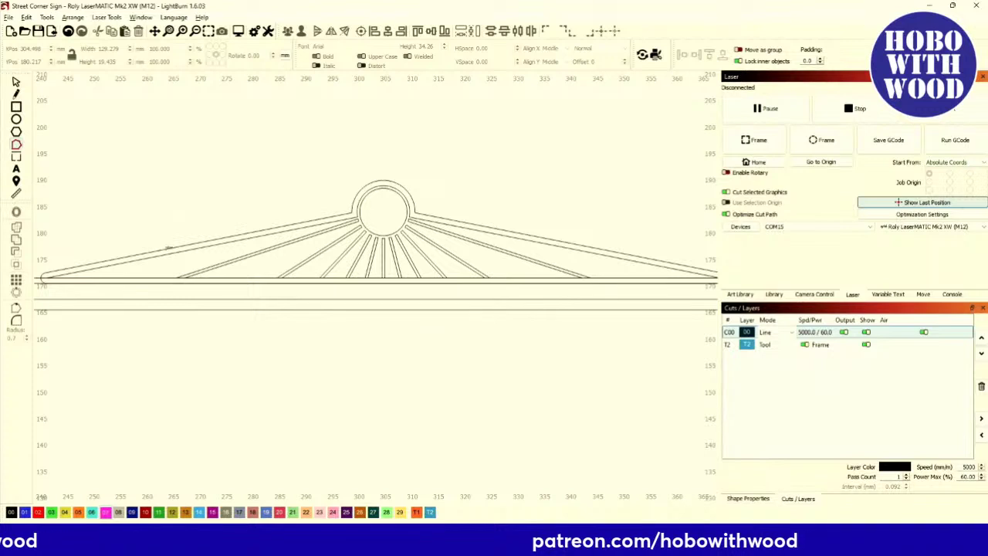
left_click(172, 248)
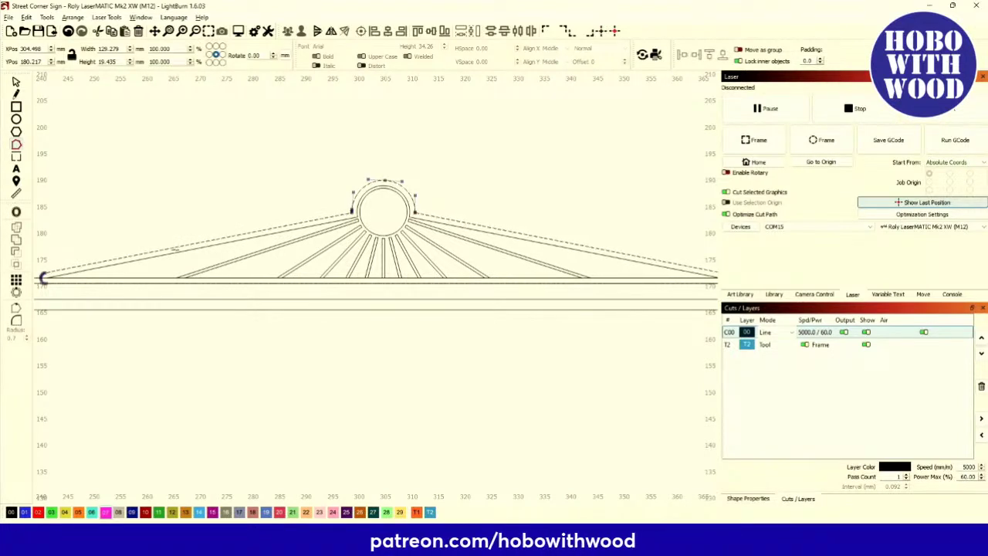
scroll(181, 251, "up", 3)
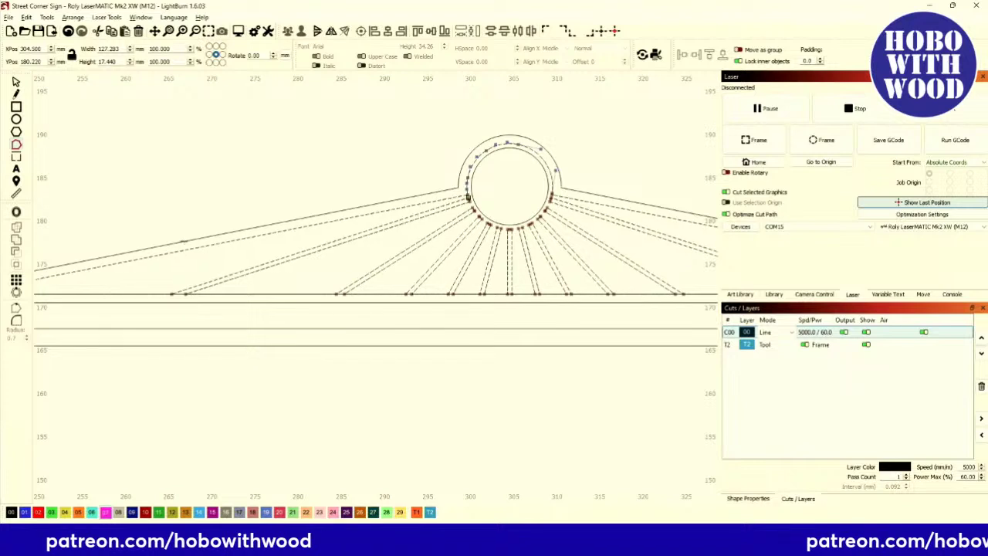
left_click(183, 241)
scroll(183, 241, "down", 3)
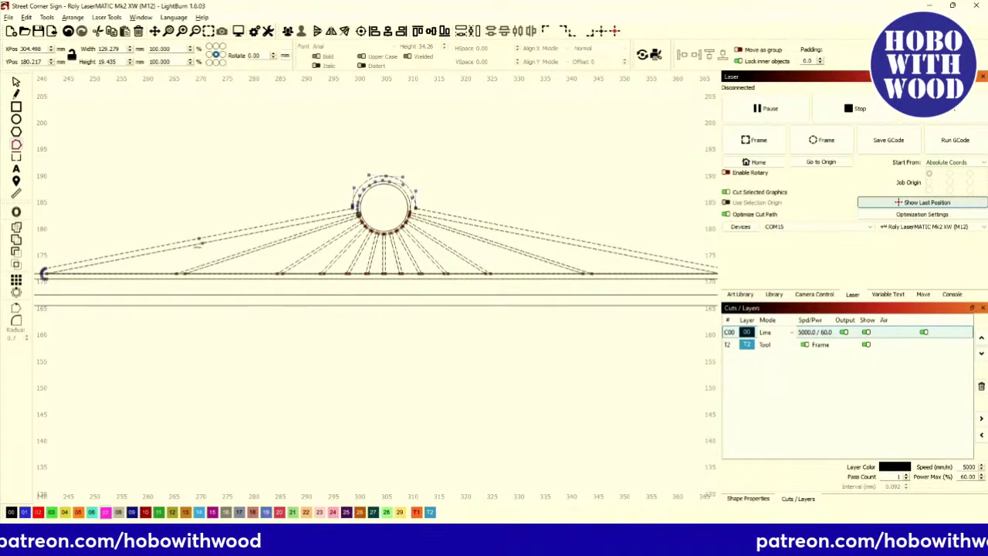
scroll(195, 245, "up", 10)
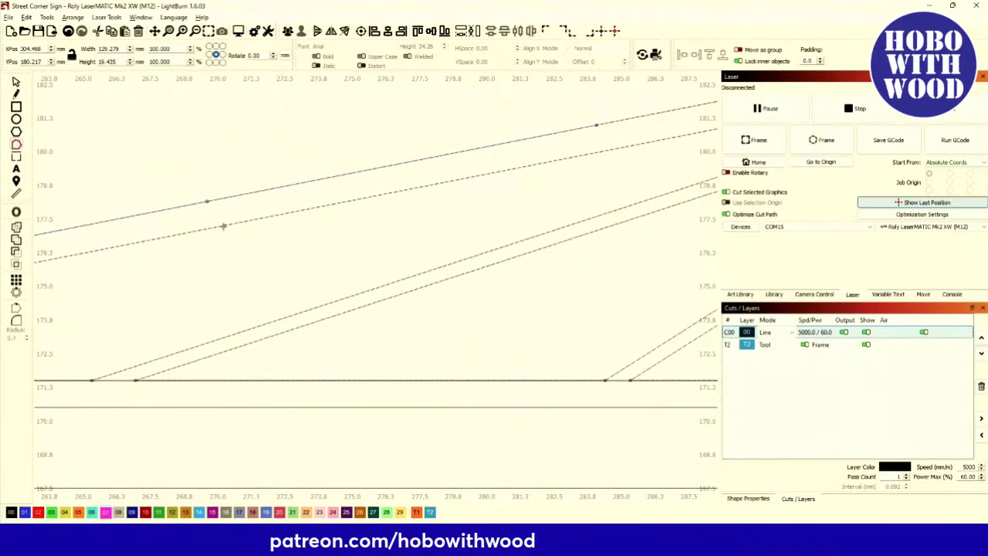
scroll(221, 236, "down", 8)
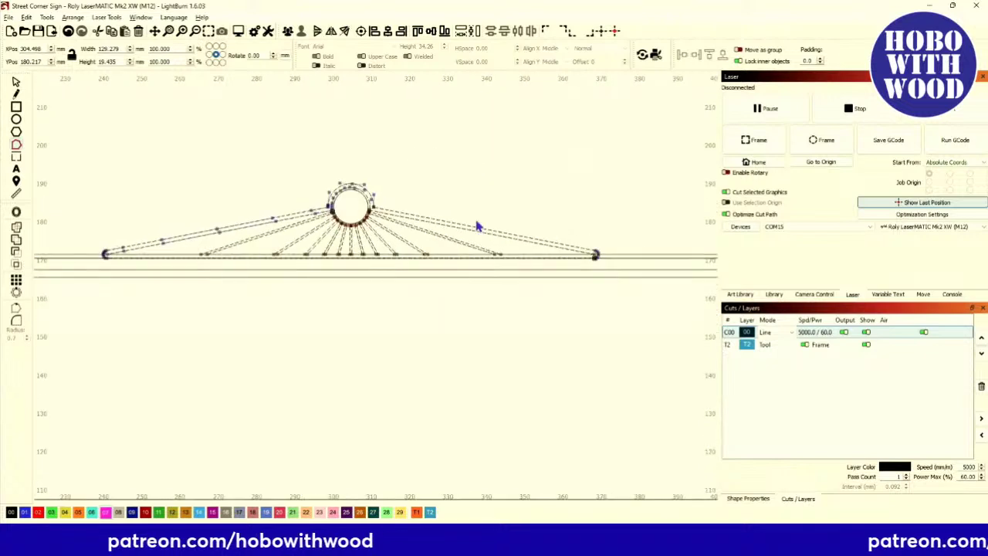
scroll(476, 223, "up", 4)
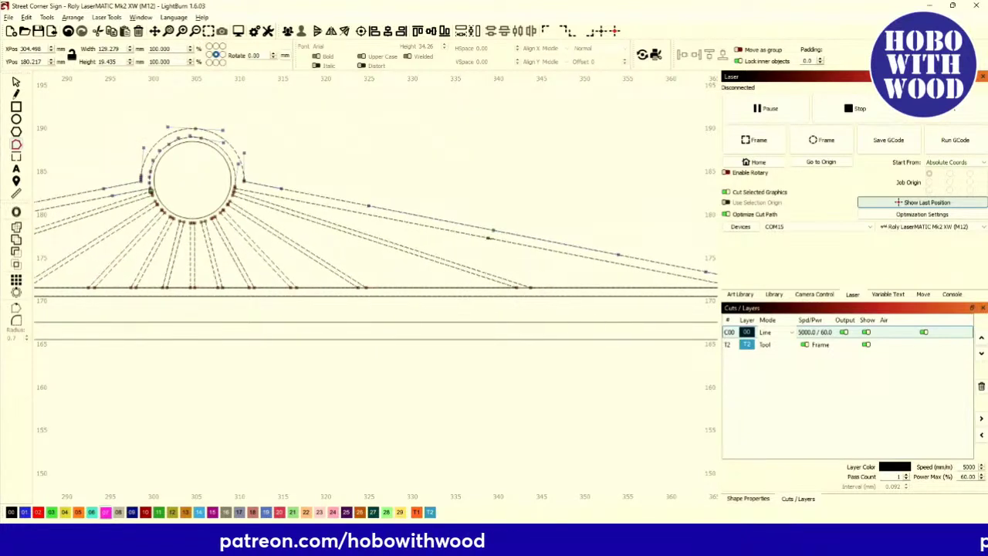
scroll(463, 247, "down", 5)
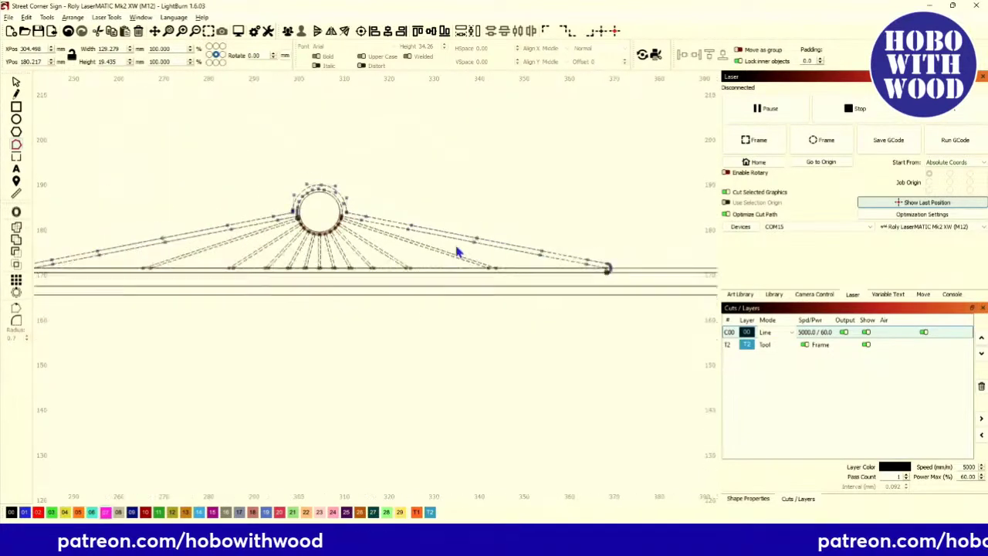
Open the program Settings and close them with OK.
left_click(255, 31)
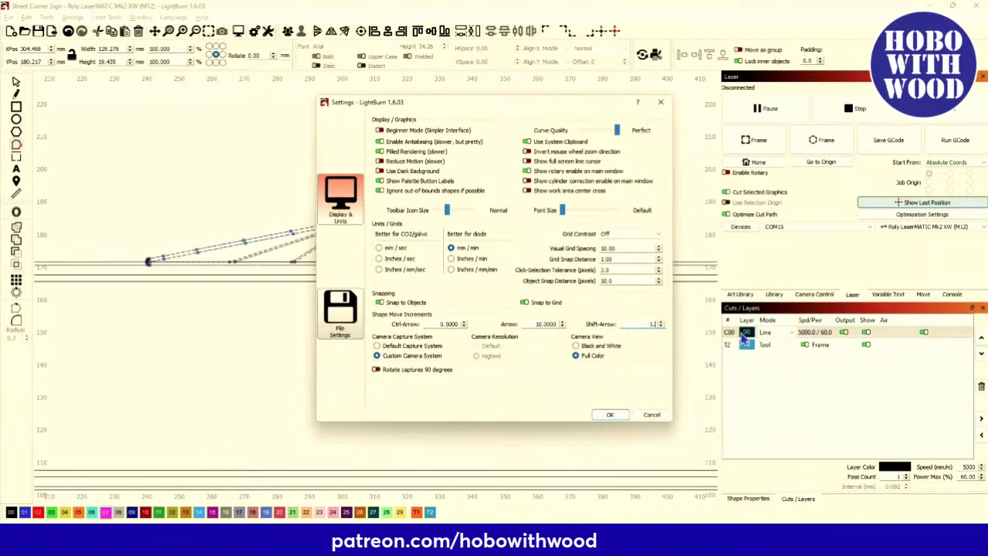
left_click(610, 415)
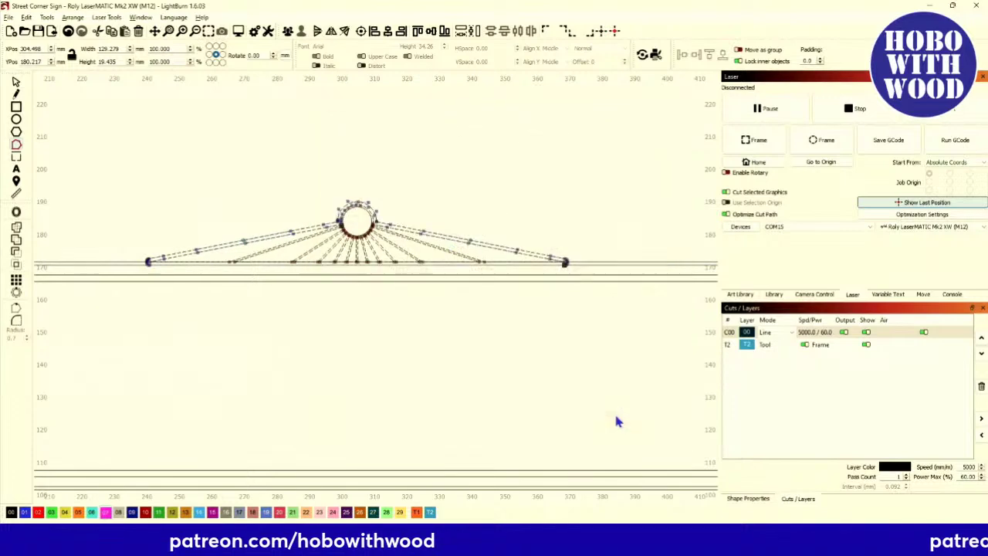
scroll(240, 249, "up", 5)
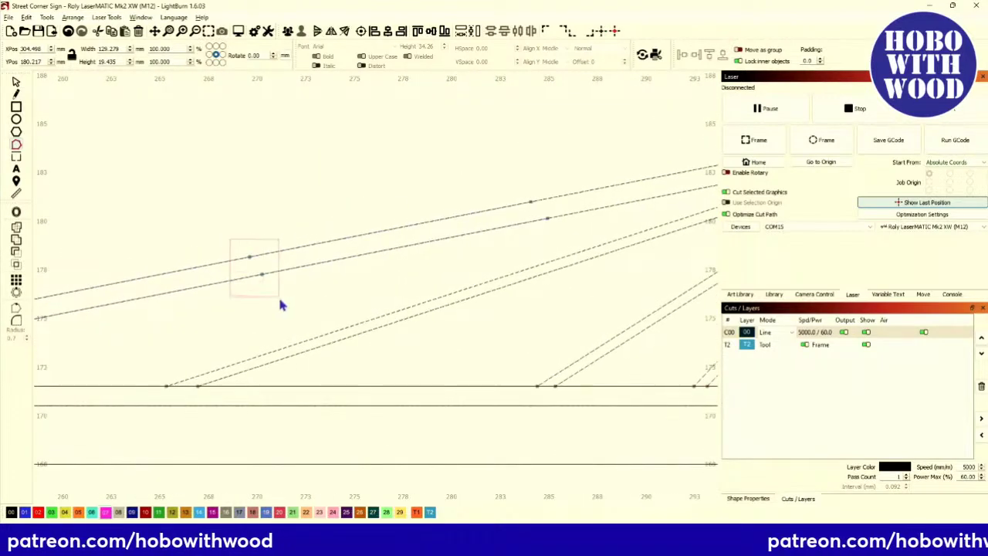
scroll(279, 301, "down", 4)
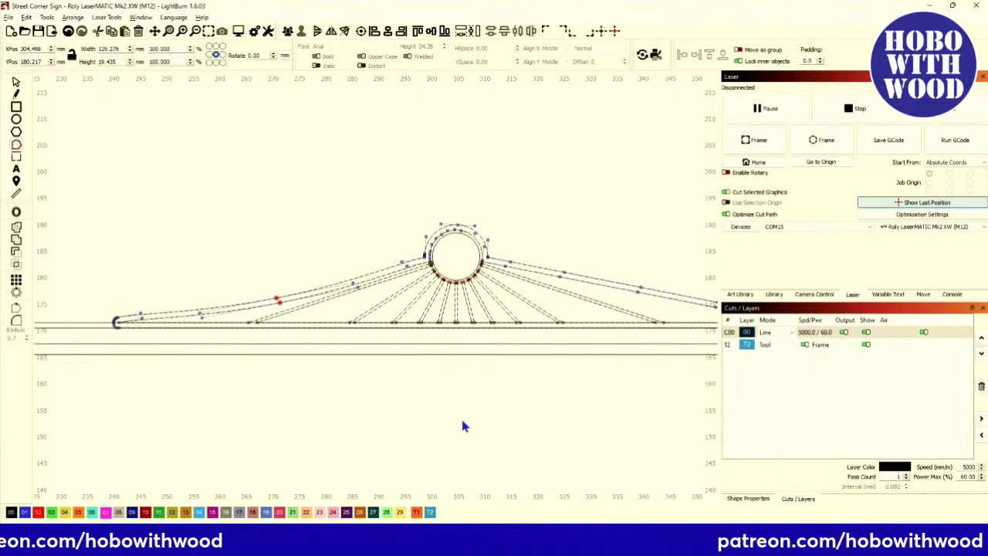
Move two right-slope roof nodes about 1 mm left and 1 mm down.
left_click_drag(584, 240, 393, 282)
scroll(333, 269, "up", 4)
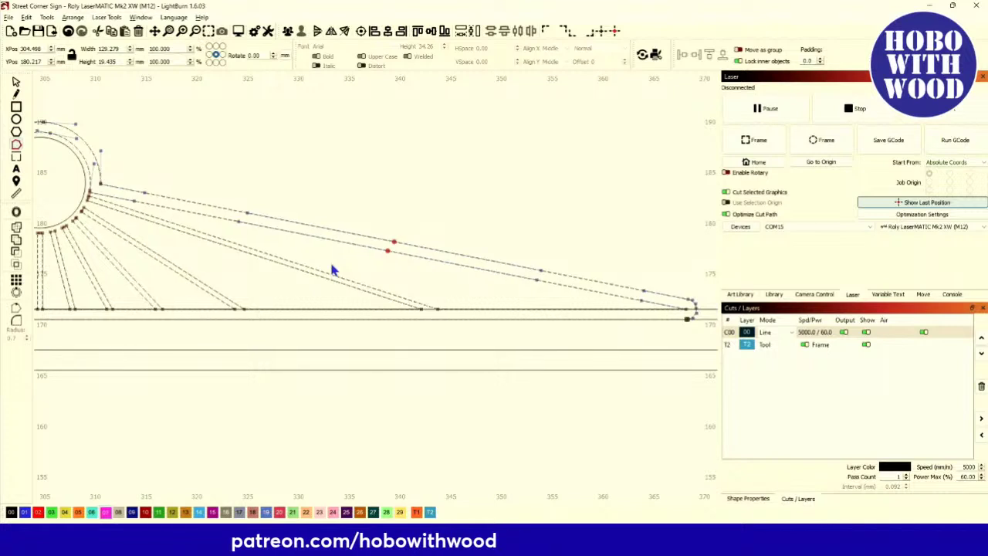
key("ctrl+Left")
key("ctrl+Down")
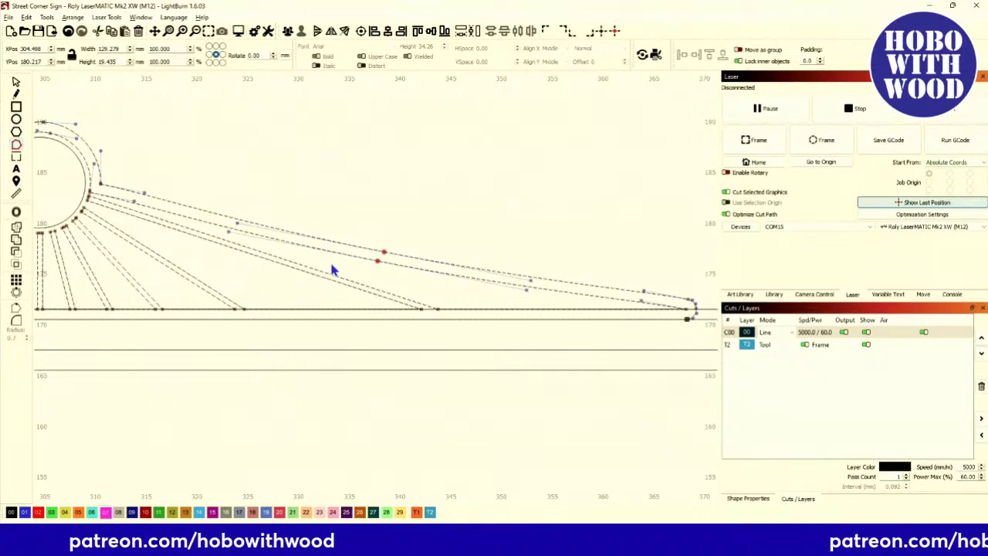
scroll(331, 269, "down", 3)
left_click_drag(313, 269, 455, 272)
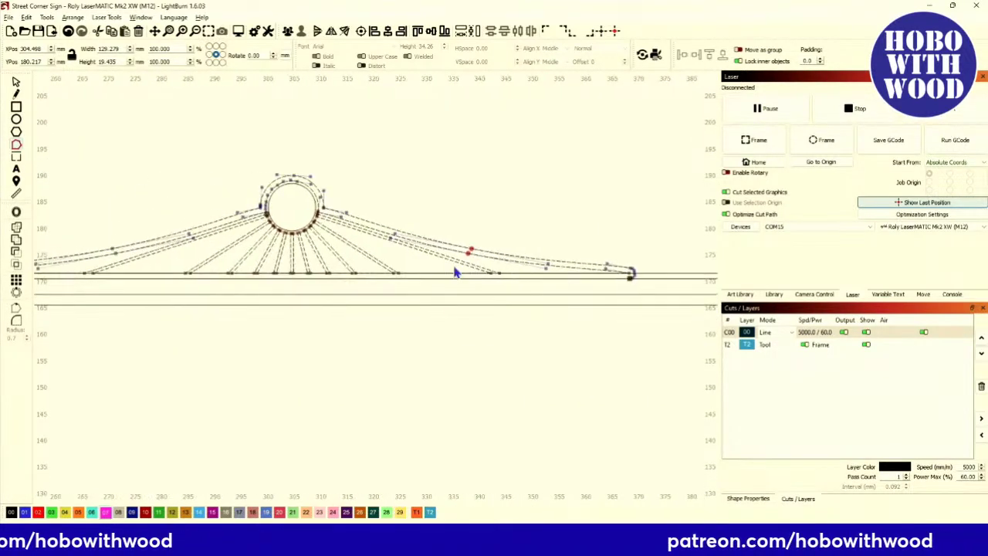
Leave node editing and preview layer C00 in Fill mode.
left_click(14, 82)
scroll(103, 158, "down", 1)
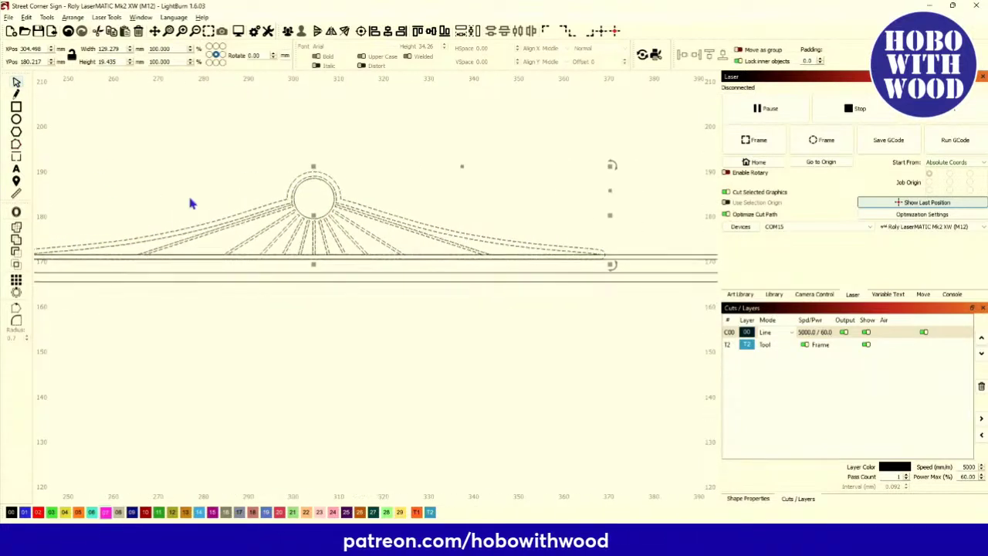
left_click(768, 334)
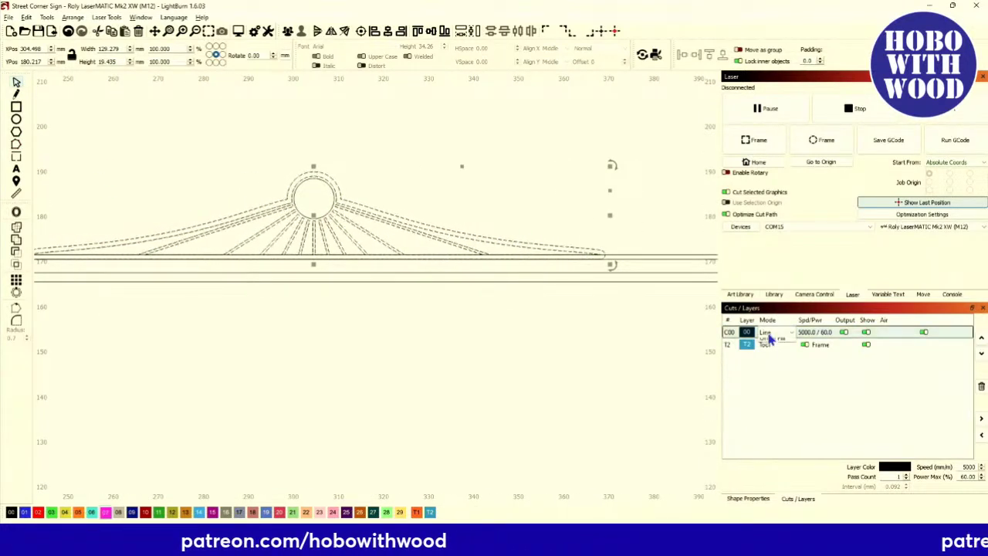
left_click(770, 348)
scroll(429, 313, "down", 1)
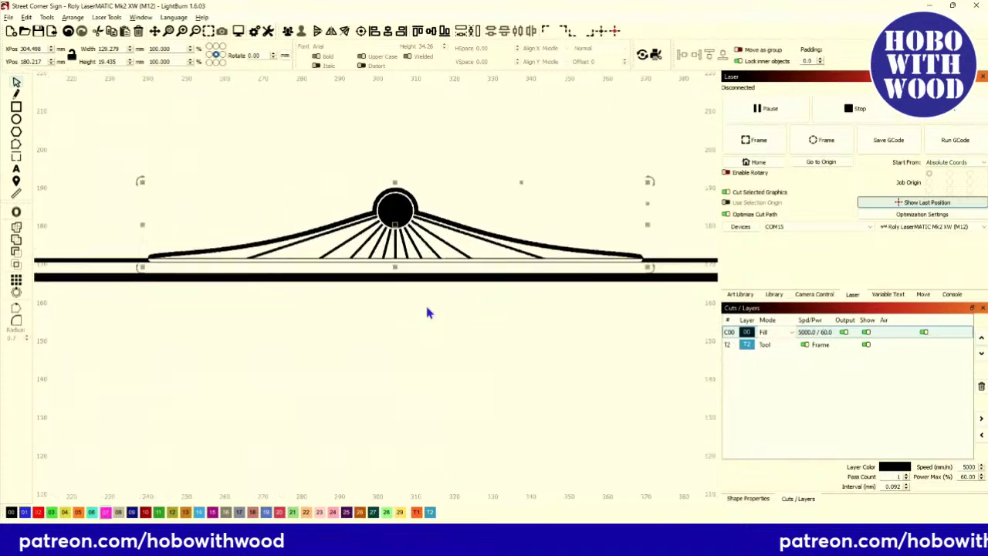
scroll(428, 313, "down", 1)
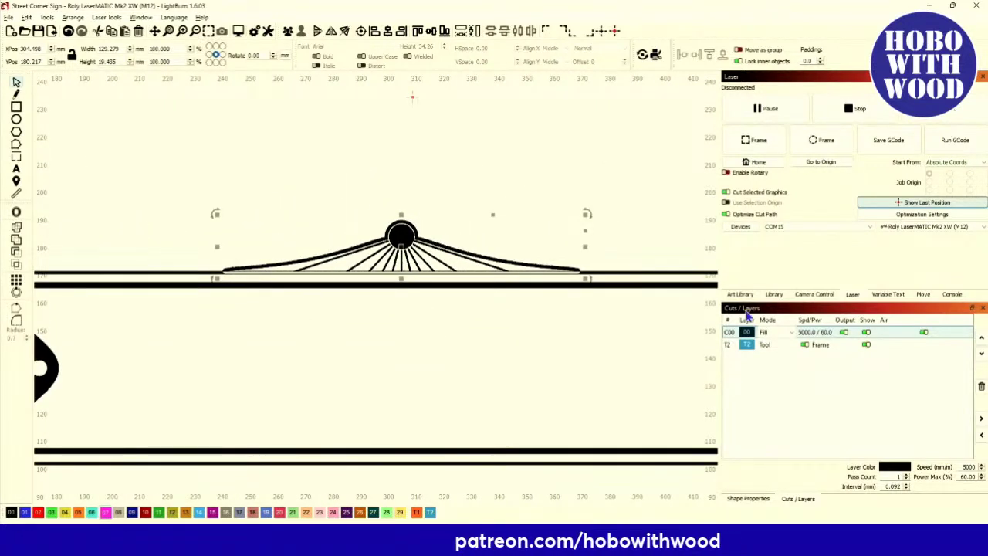
Set layer C00 back to Line cutting.
left_click(780, 335)
left_click(774, 342)
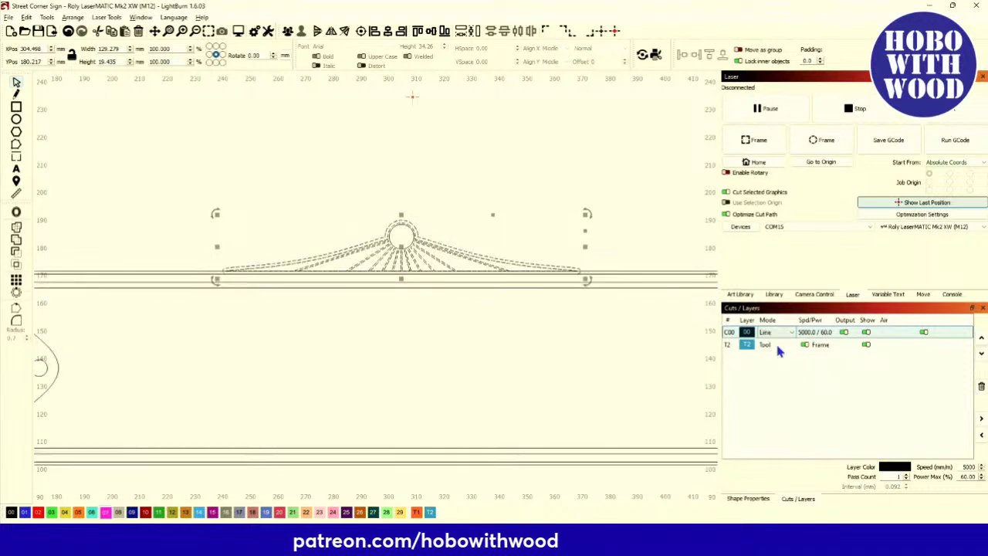
scroll(265, 295, "up", 2)
scroll(265, 295, "up", 2)
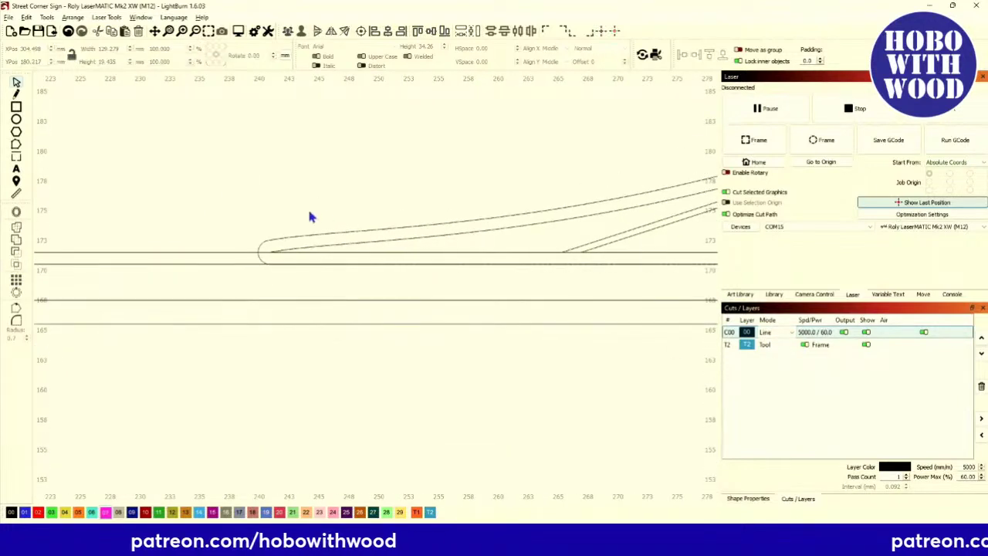
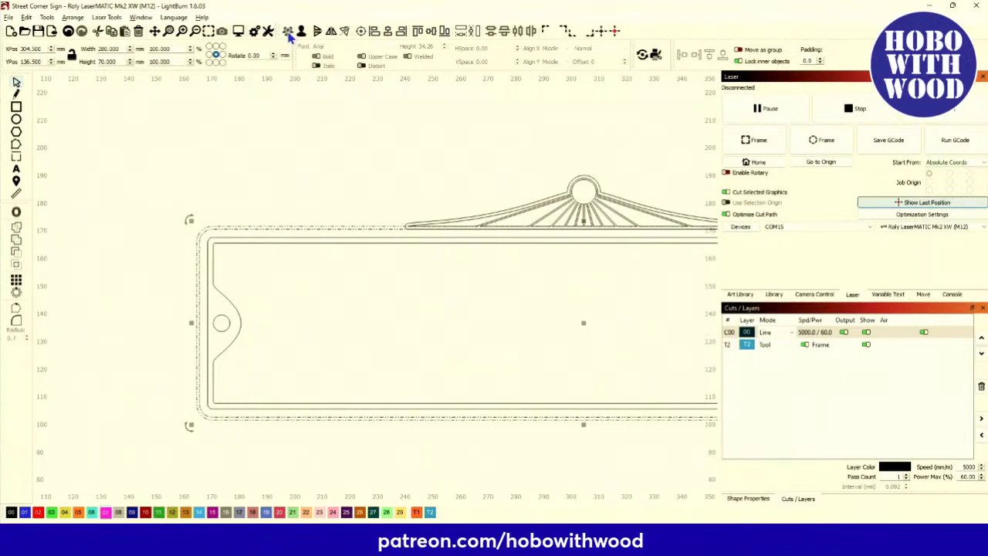
Add the sunburst topper's upper curve to the selection while zooming around the plate.
scroll(316, 226, "up", 8)
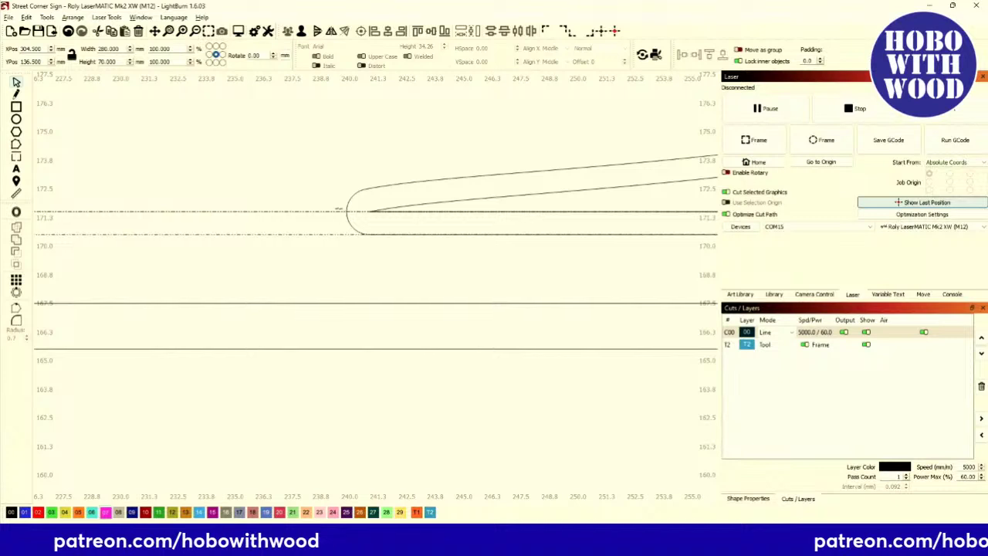
left_click(350, 198, "shift")
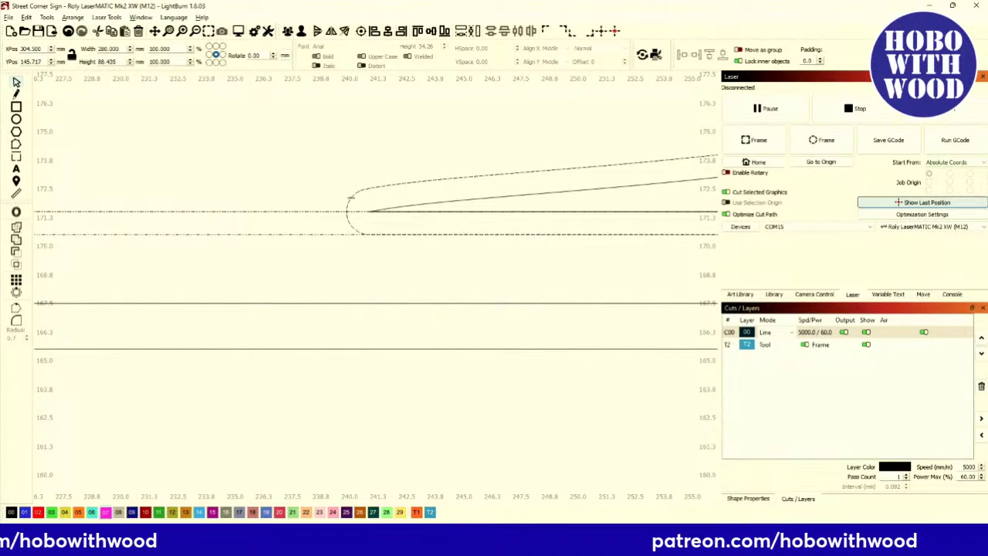
scroll(101, 249, "down", 5)
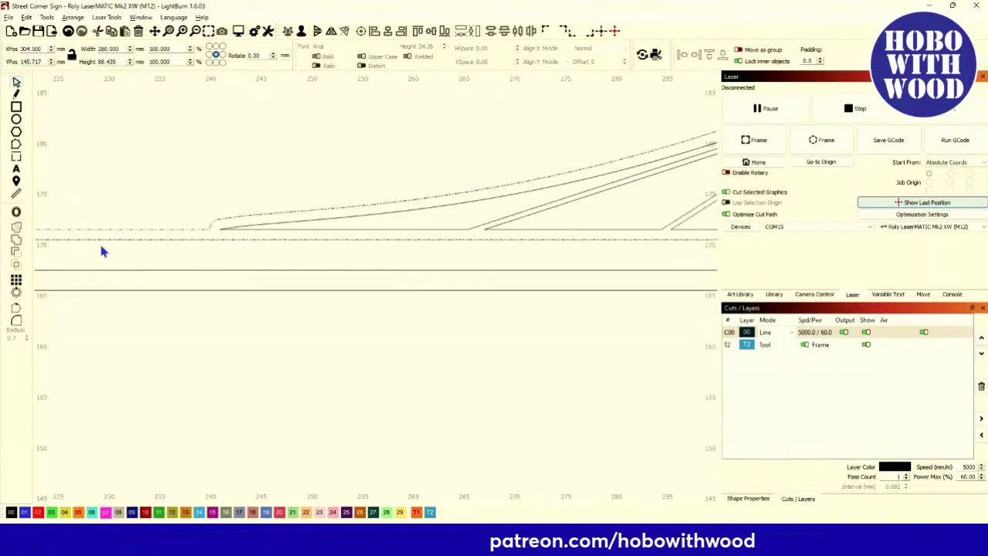
scroll(101, 249, "down", 2)
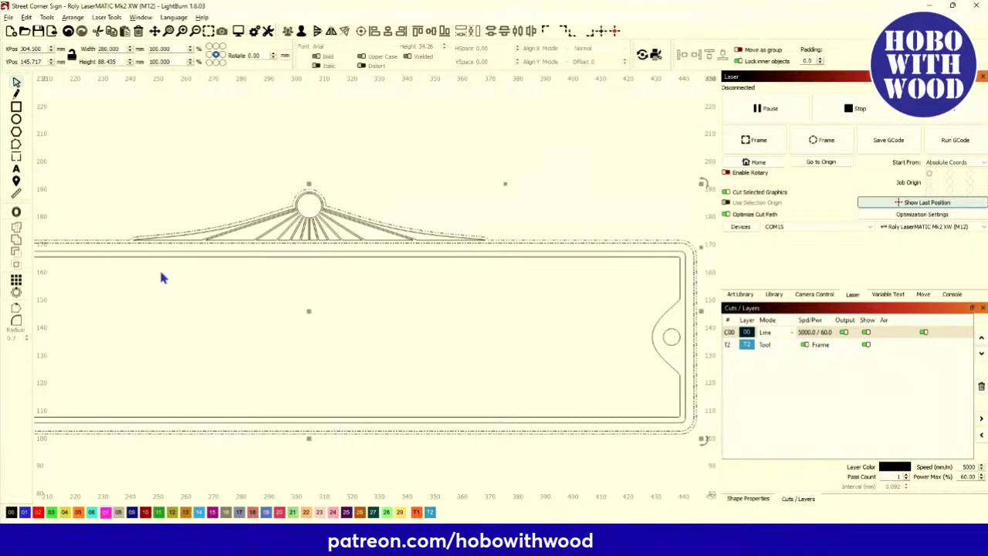
scroll(216, 264, "up", 1)
scroll(284, 249, "up", 2)
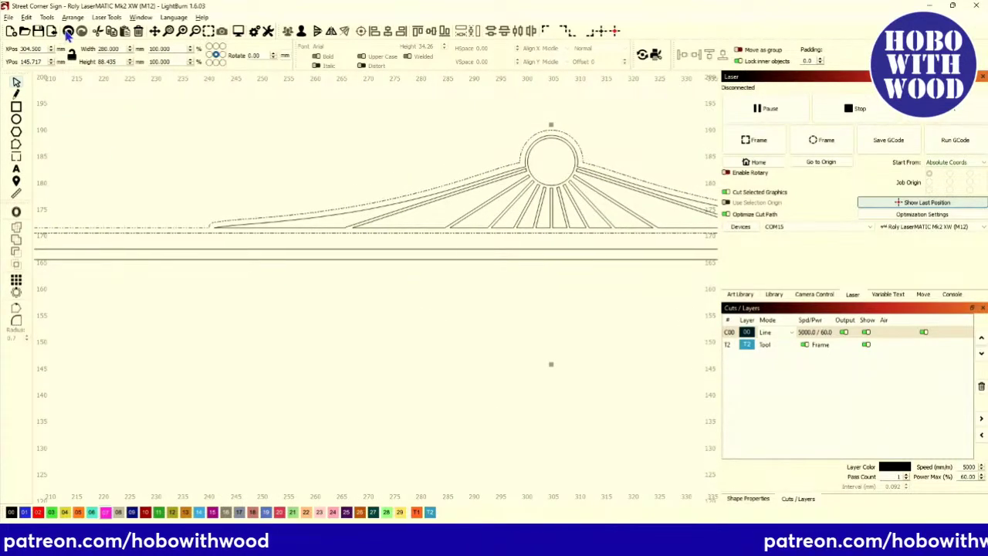
Select the topper's rounded-tip outer arm shape along with the long top border line.
left_click(162, 139)
scroll(248, 219, "up", 2)
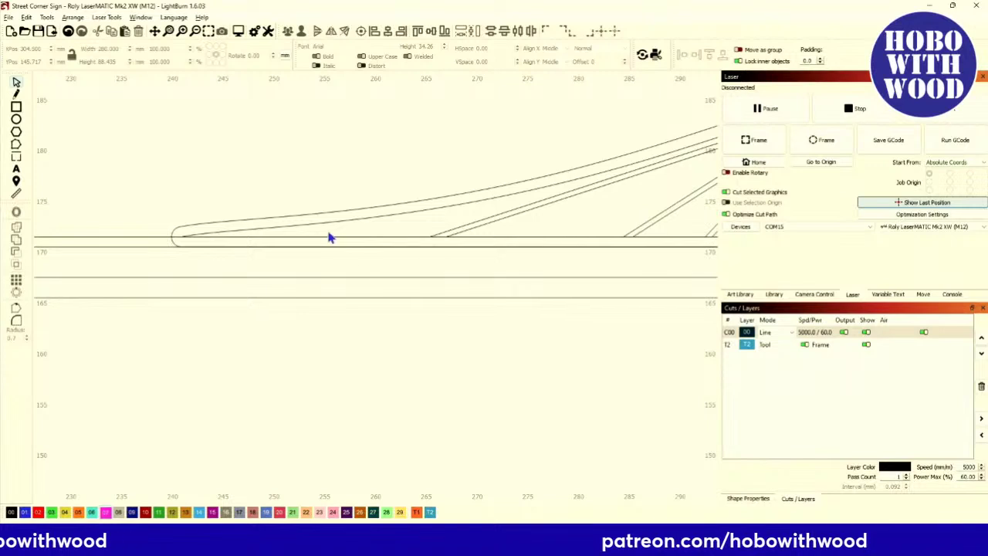
left_click(294, 215)
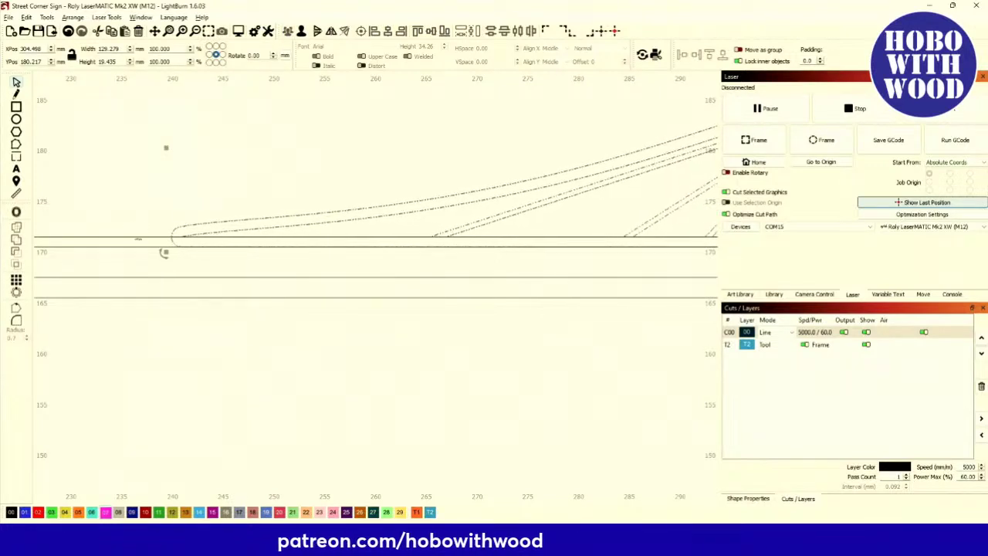
key("ctrl+a")
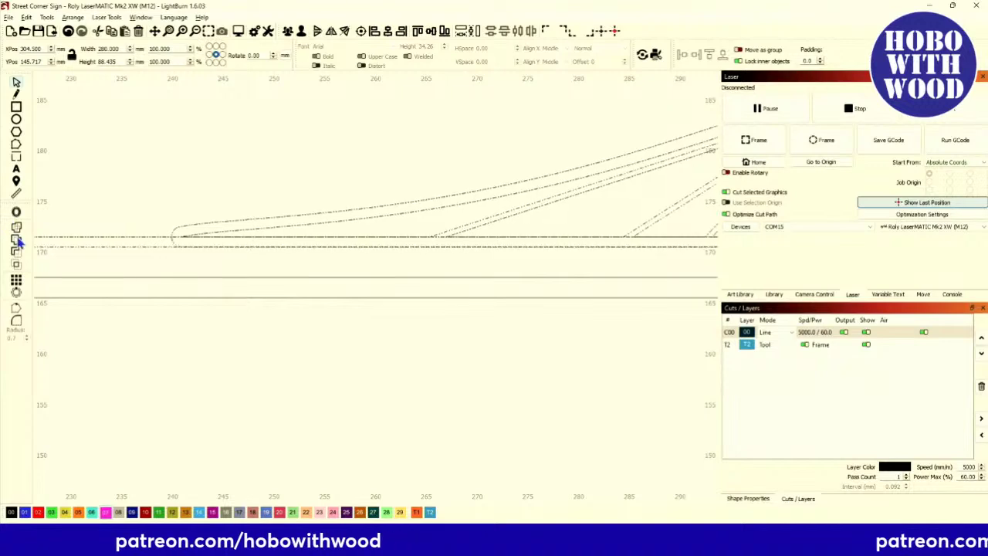
scroll(180, 249, "up", 4)
scroll(180, 249, "down", 6)
scroll(360, 247, "up", 7)
scroll(305, 216, "down", 5)
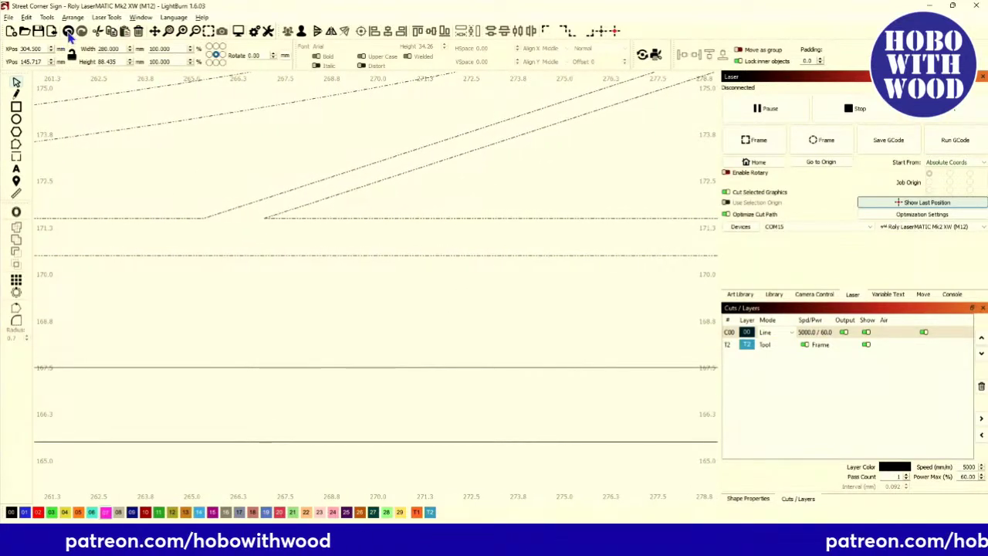
scroll(200, 170, "down", 4)
scroll(226, 193, "up", 2)
Weld the topper's rounded-tip outer shape into the plate's top border line.
left_click(225, 193)
scroll(214, 232, "left", 3)
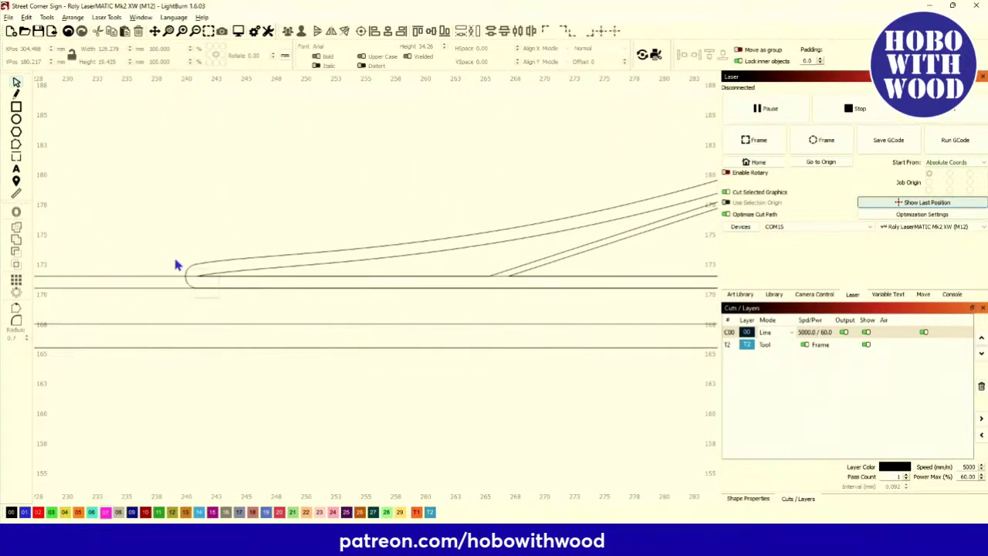
left_click(183, 271)
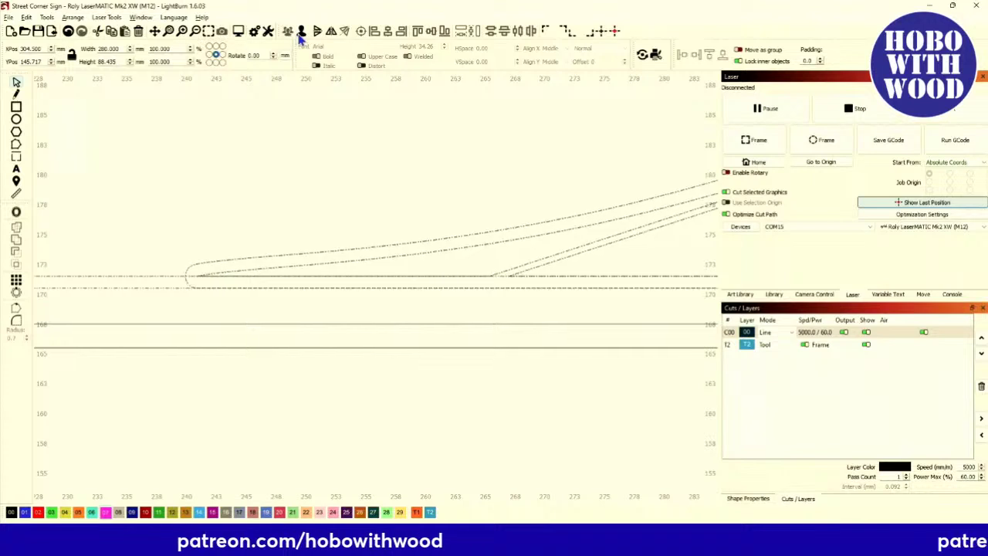
left_click(225, 140)
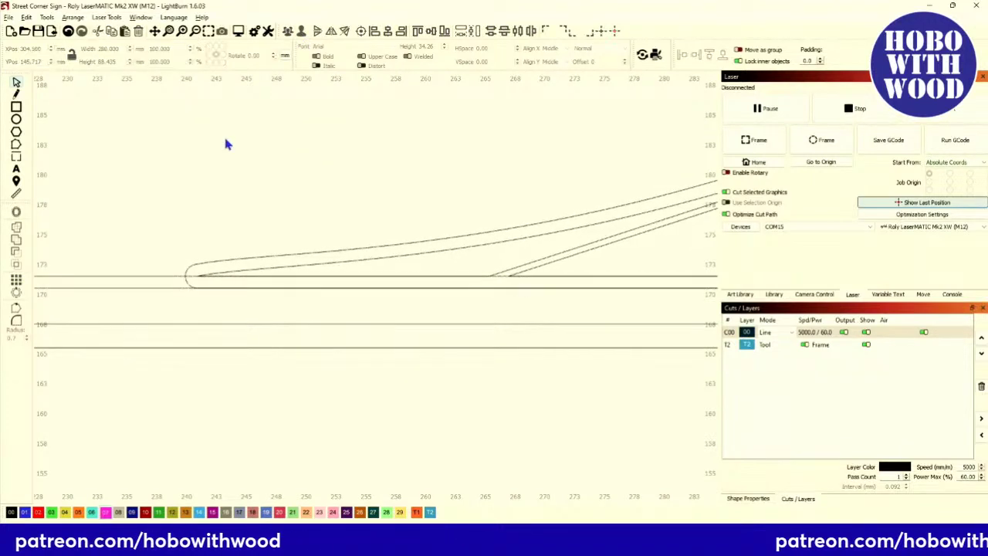
left_click(205, 262)
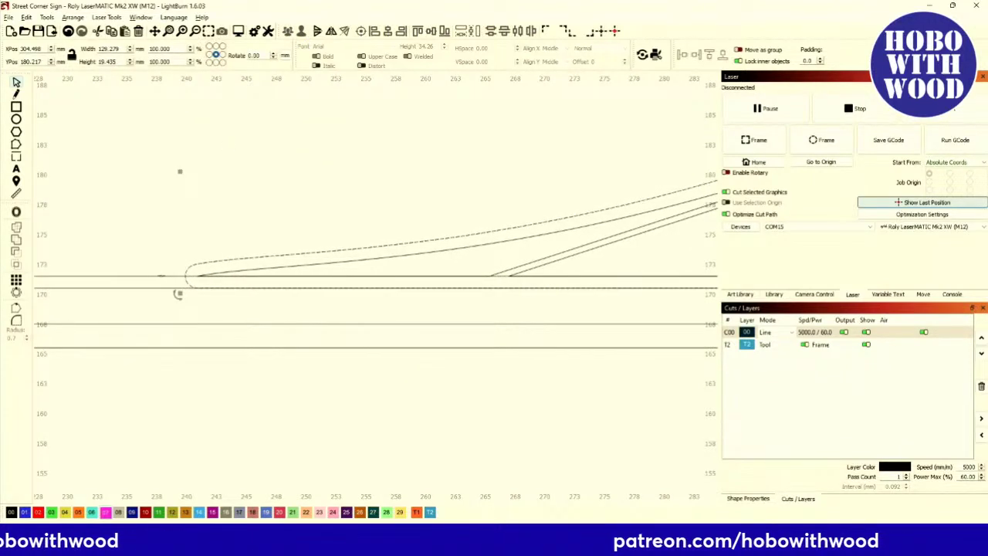
left_click(161, 276)
left_click(21, 247)
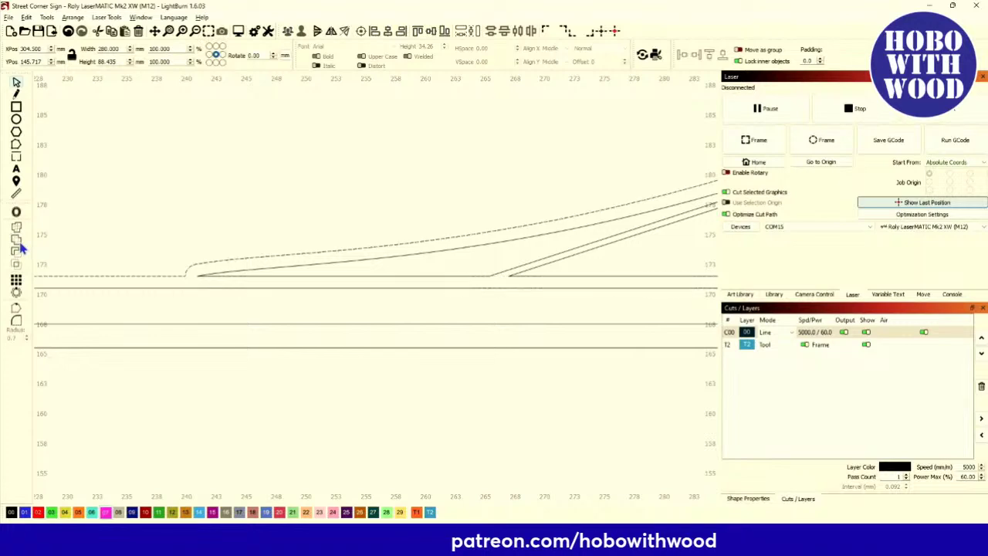
Inspect the sun-ray section, then box-select the whole welded sunburst topper.
scroll(282, 283, "down", 4)
left_click_drag(587, 287, 435, 289)
scroll(442, 282, "up", 4)
scroll(439, 281, "down", 1)
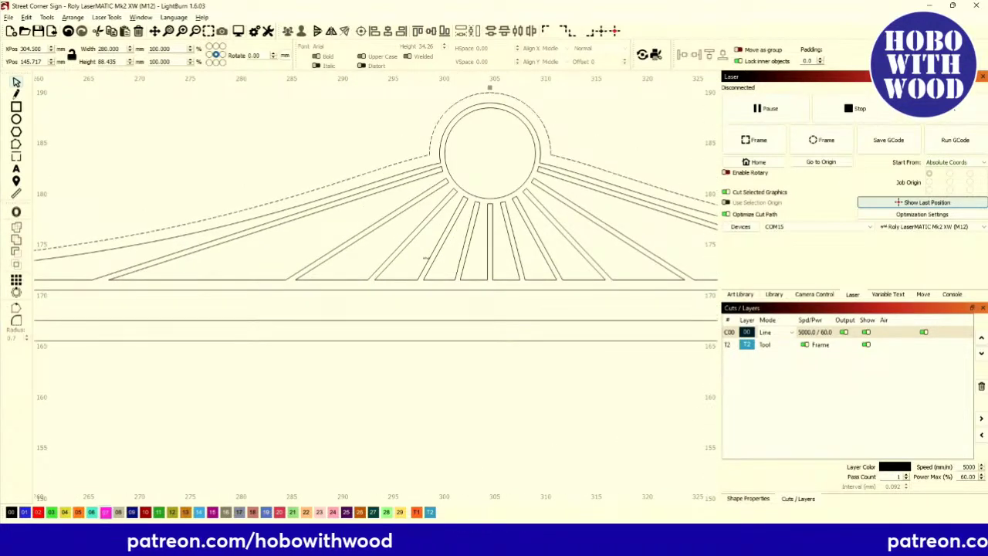
scroll(411, 183, "up", 2)
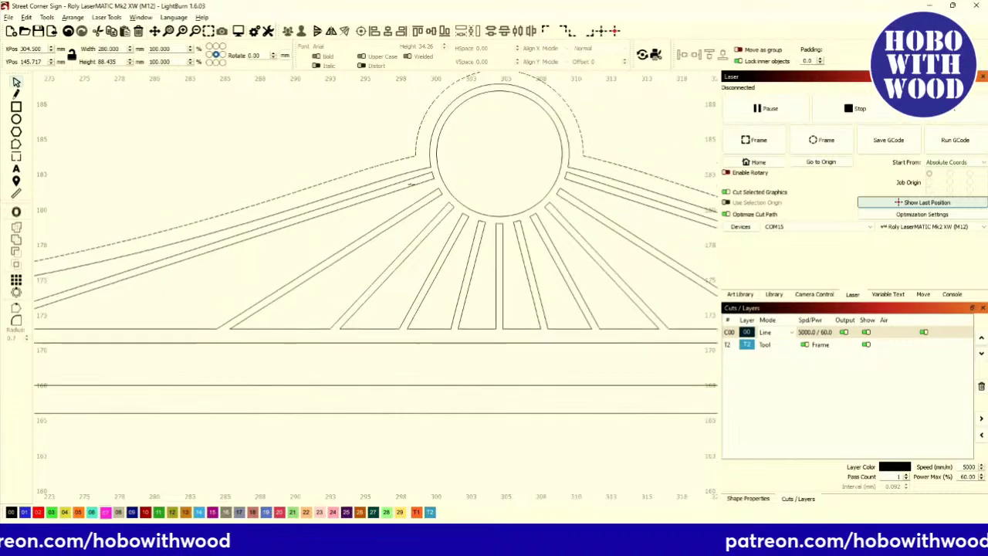
scroll(381, 213, "down", 2)
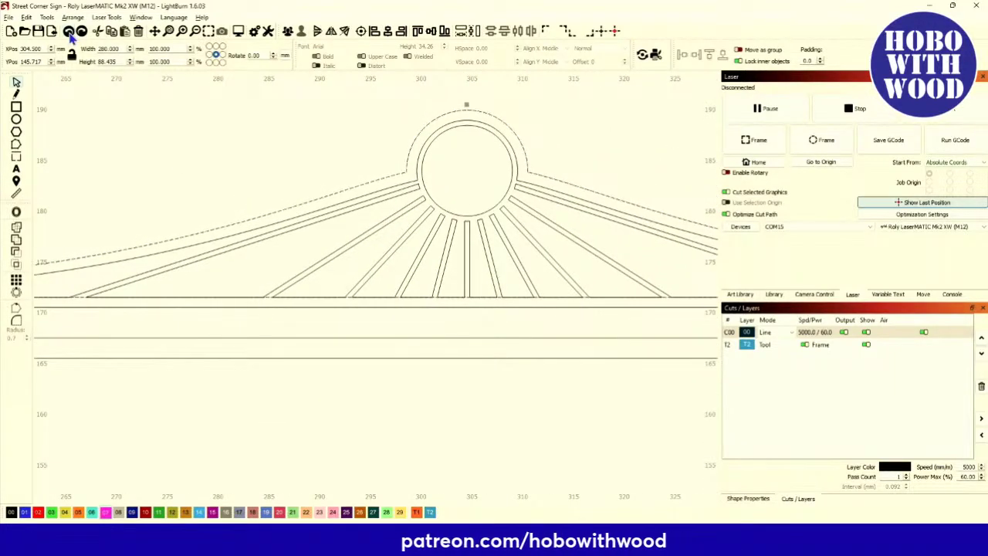
left_click(111, 94)
scroll(137, 157, "down", 3)
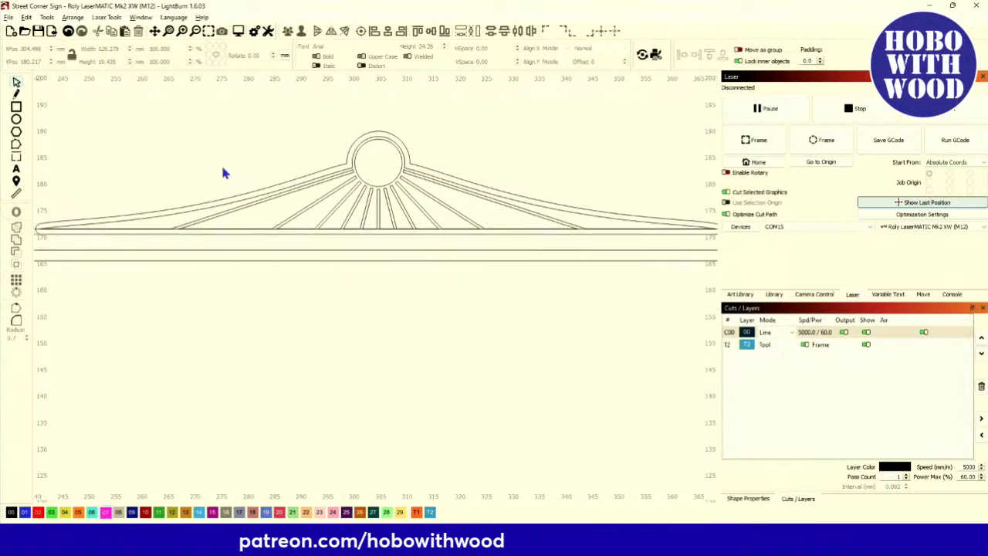
scroll(216, 164, "down", 2)
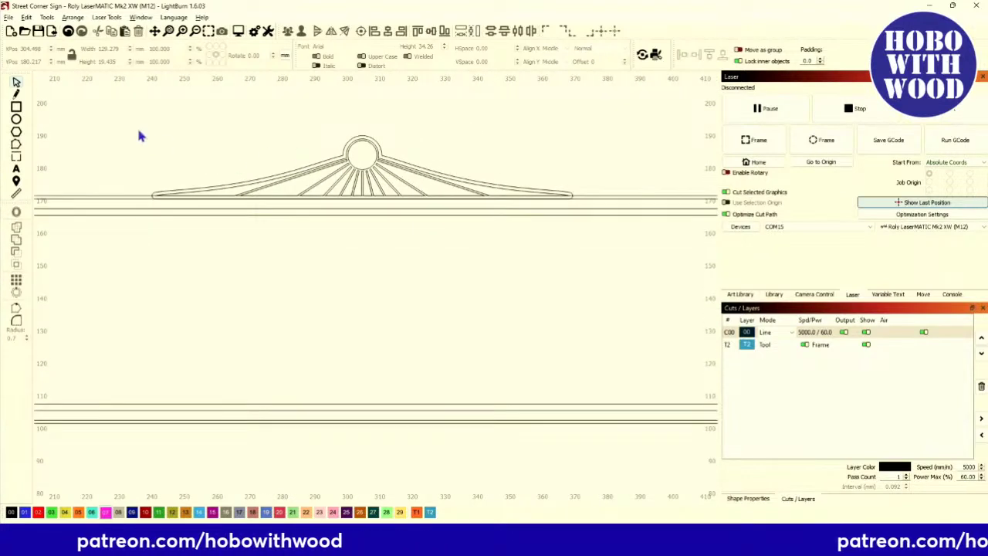
left_click_drag(114, 93, 632, 261)
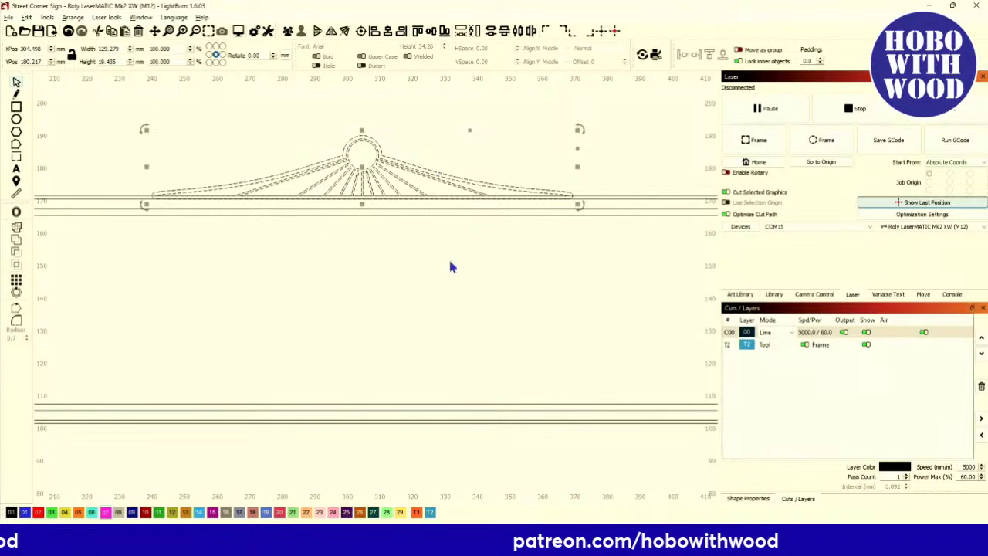
Duplicate the sunburst topper, flip the copy vertically and place it under the plate's bottom edge.
scroll(322, 256, "down", 2)
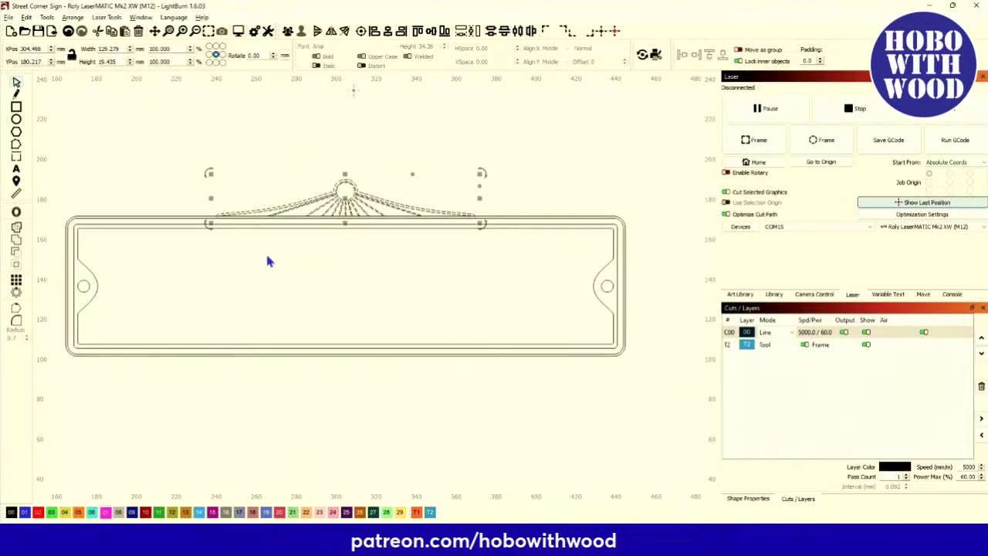
key("ctrl+d")
key("Down")
key("Down")
key("Down")
key("Down")
key("Down")
key("Down")
key("Down")
key("Down")
key("Down")
key("Down")
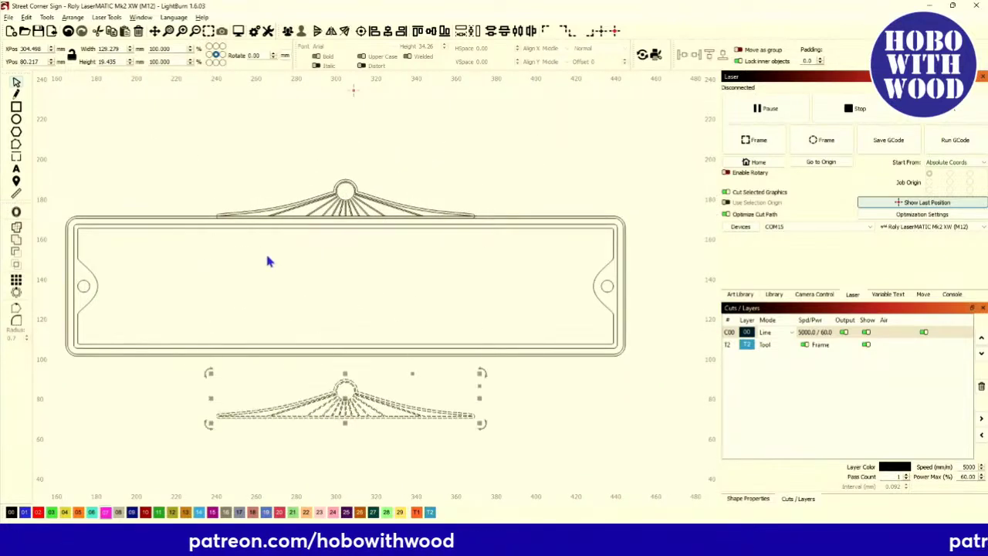
key("Down")
key("Down")
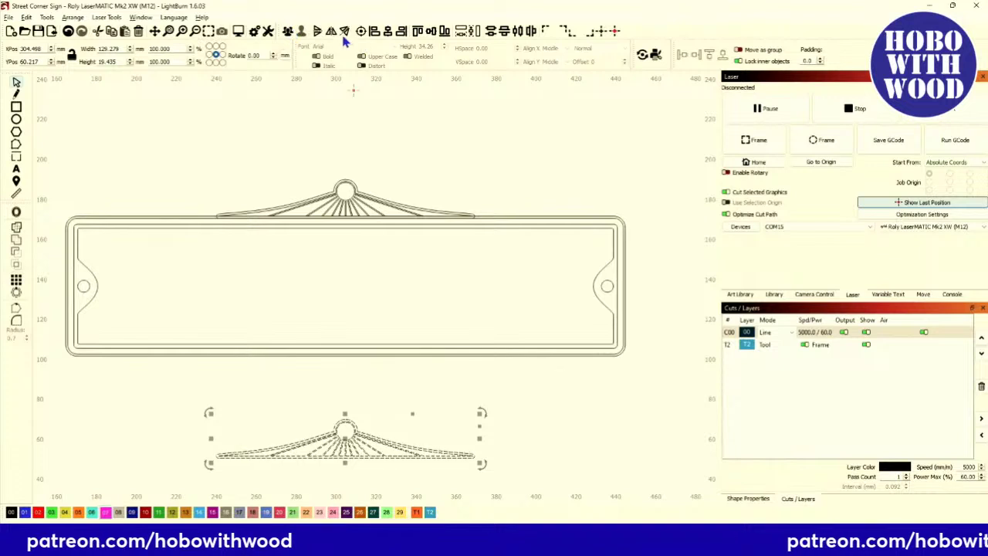
left_click(345, 33)
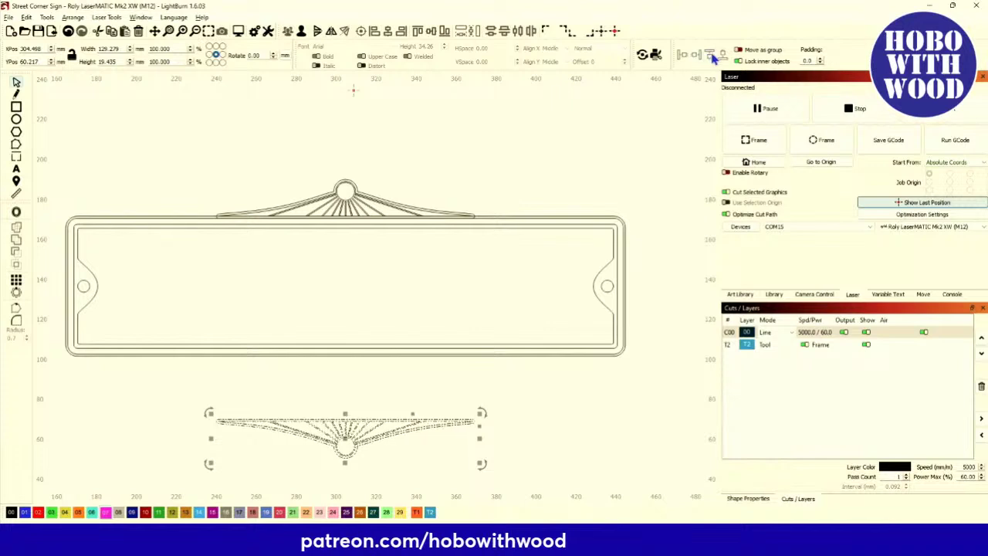
left_click_drag(345, 436, 345, 373)
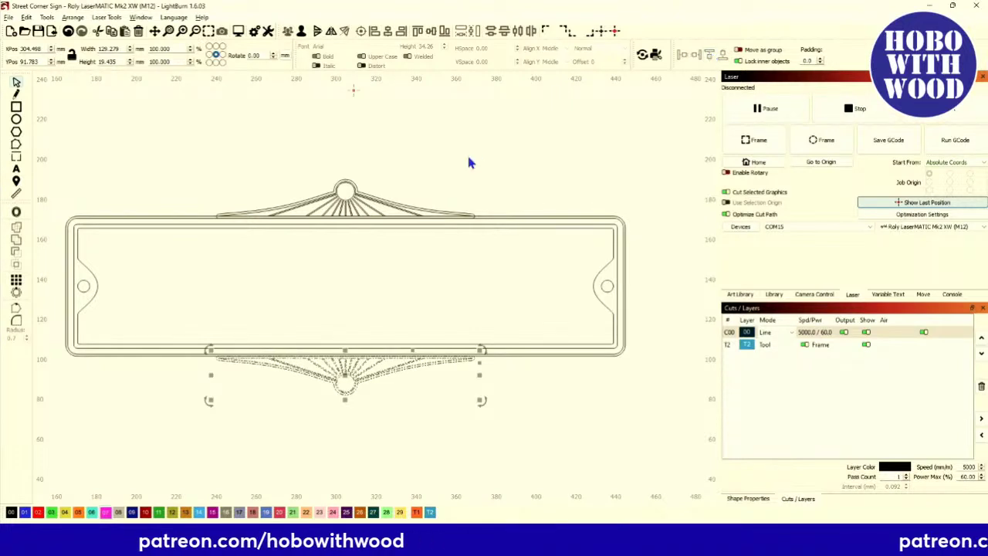
left_click(425, 167)
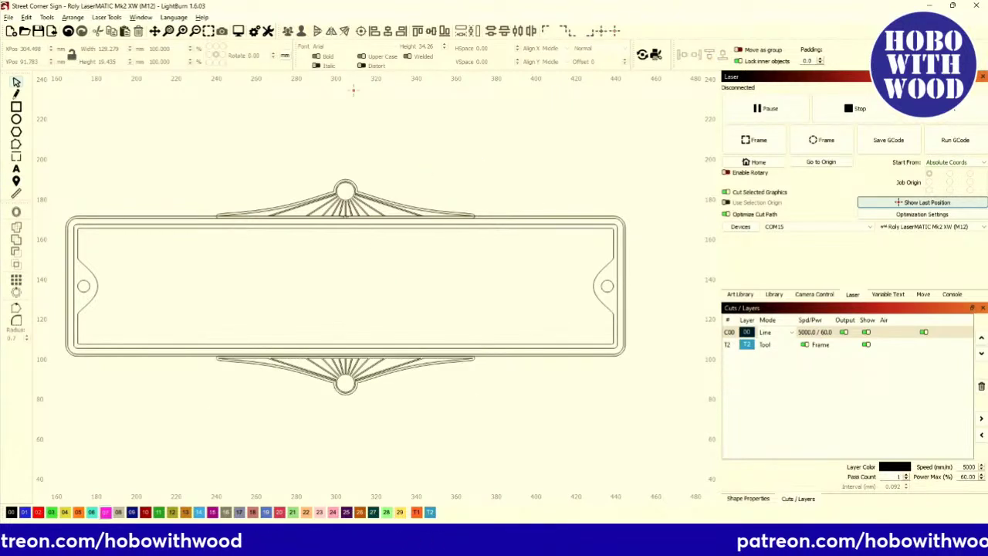
scroll(310, 278, "down", 6)
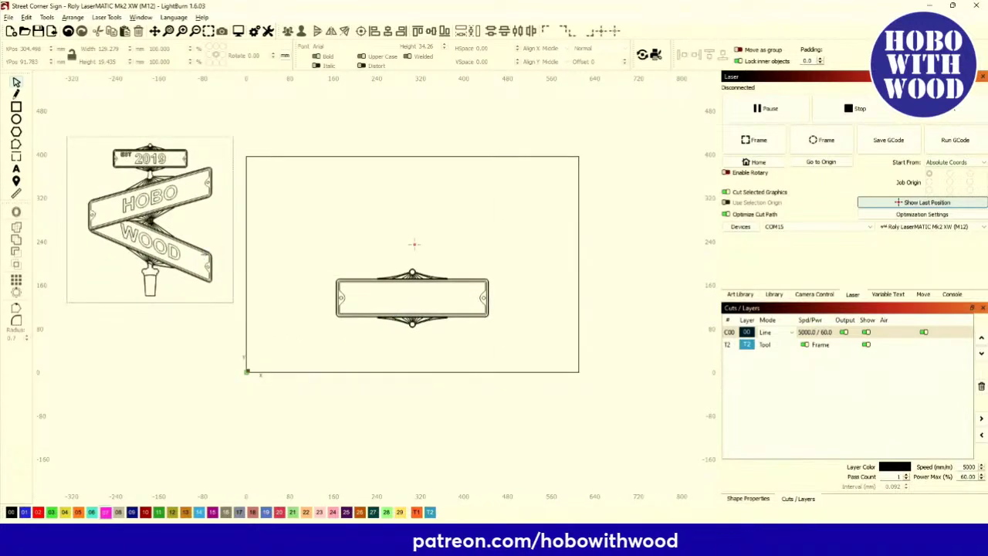
scroll(422, 331, "up", 6)
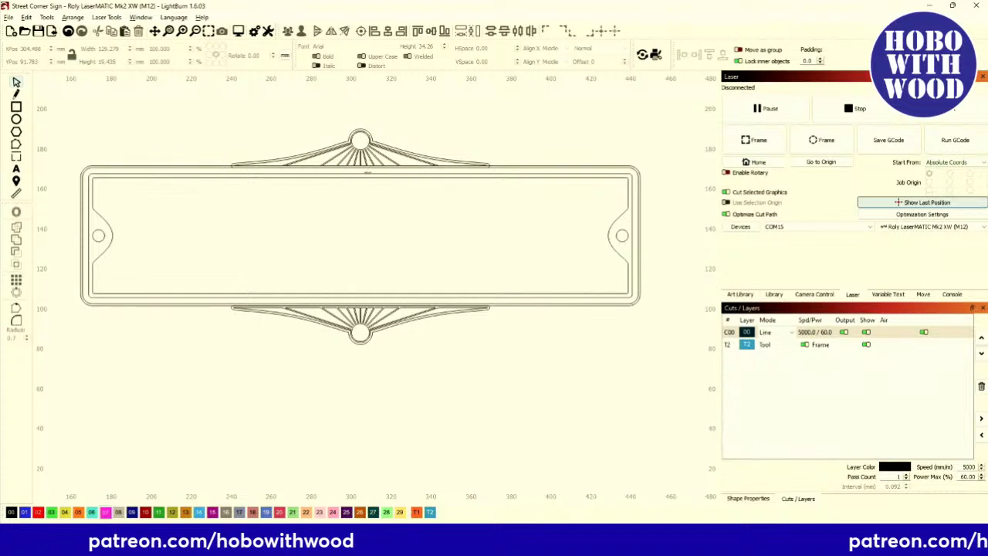
Raise the bottom sunburst ornament 1 mm onto the plate's outer edge.
scroll(227, 286, "up", 3)
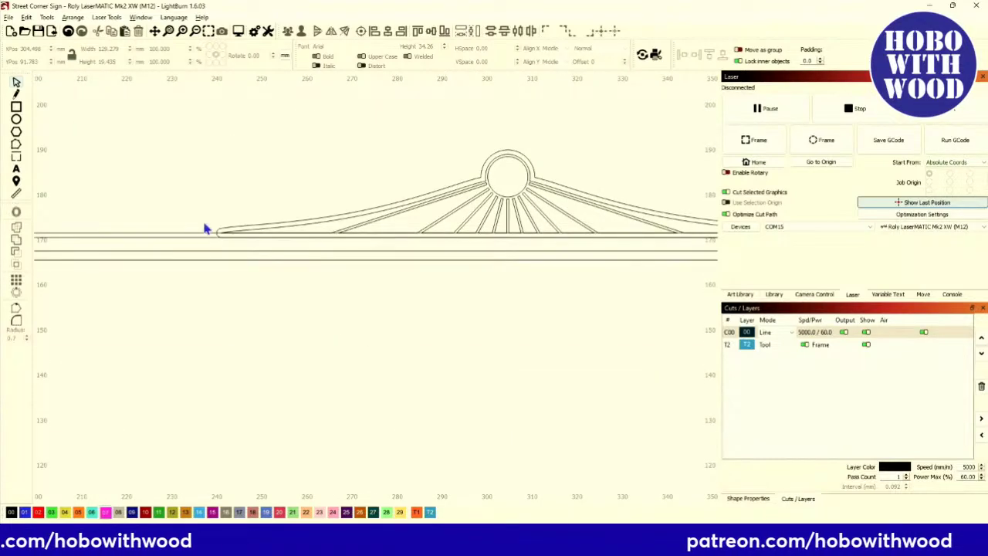
scroll(242, 331, "down", 2)
scroll(173, 214, "up", 5)
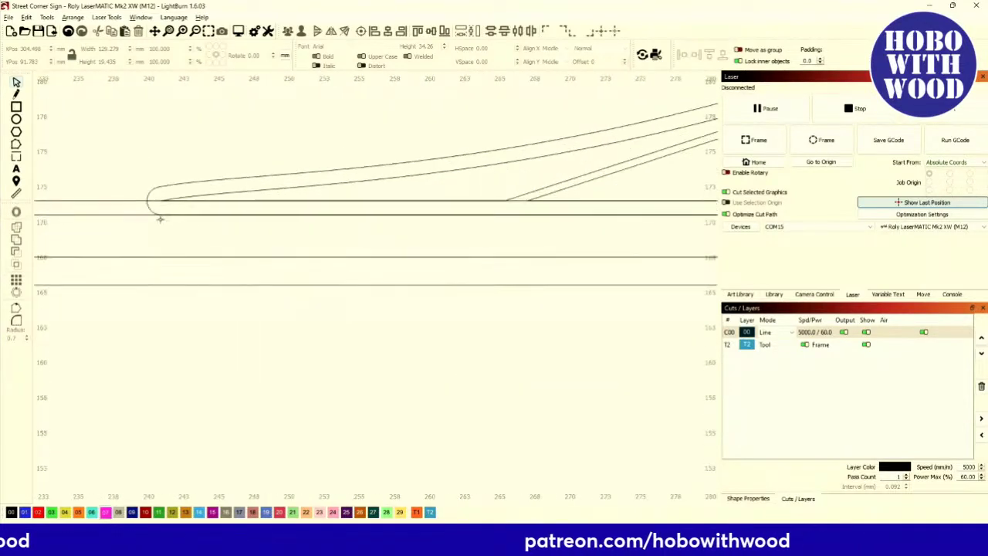
scroll(151, 386, "down", 4)
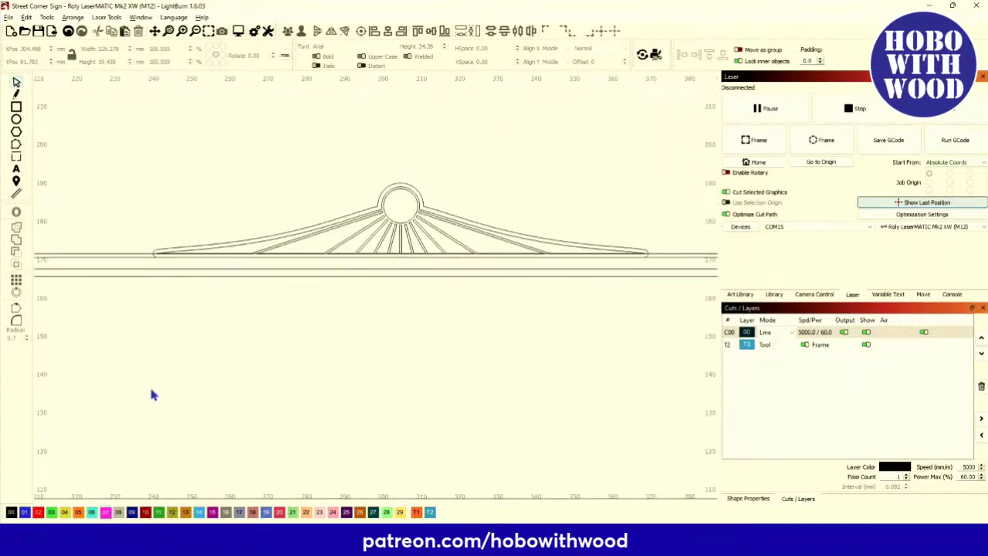
scroll(150, 386, "up", 3)
scroll(150, 403, "up", 4)
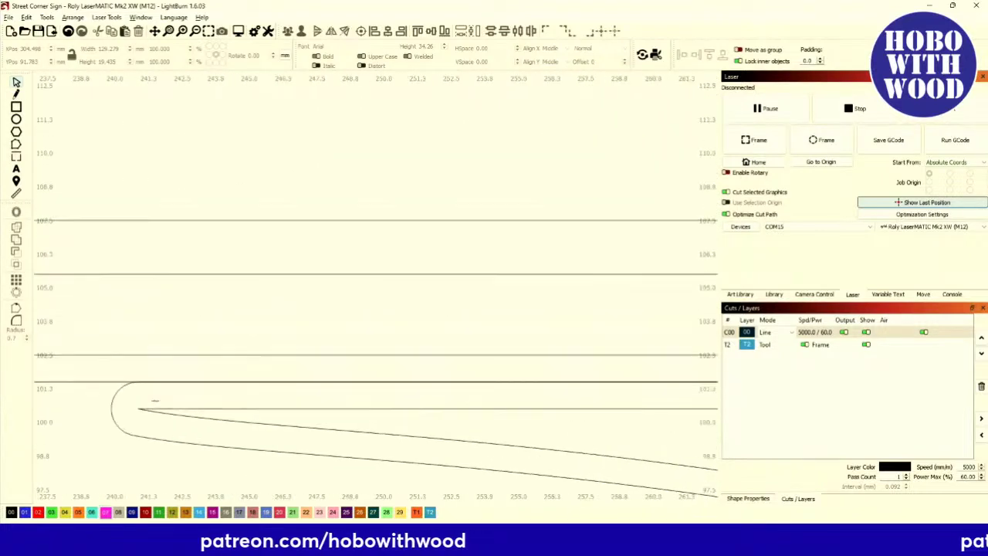
scroll(154, 401, "down", 3)
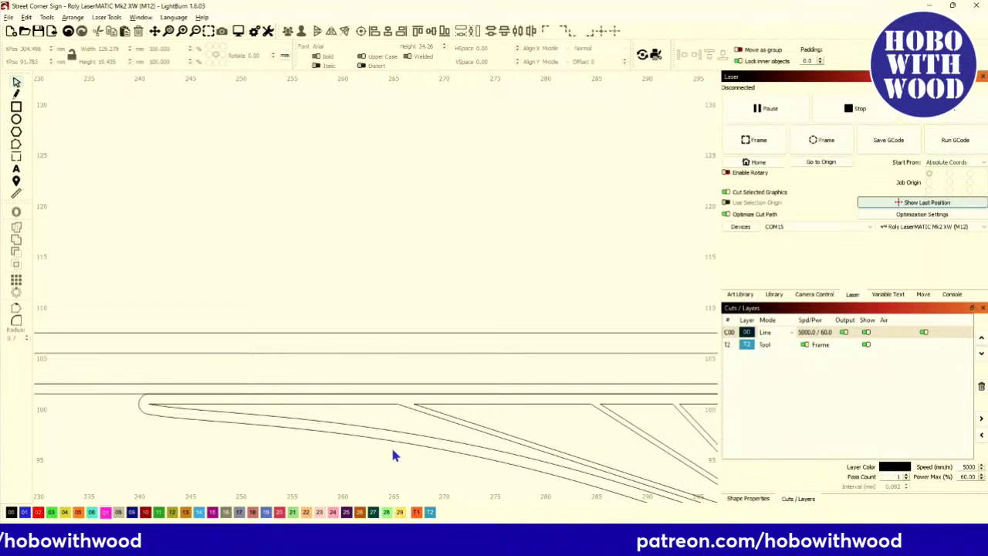
left_click(131, 387)
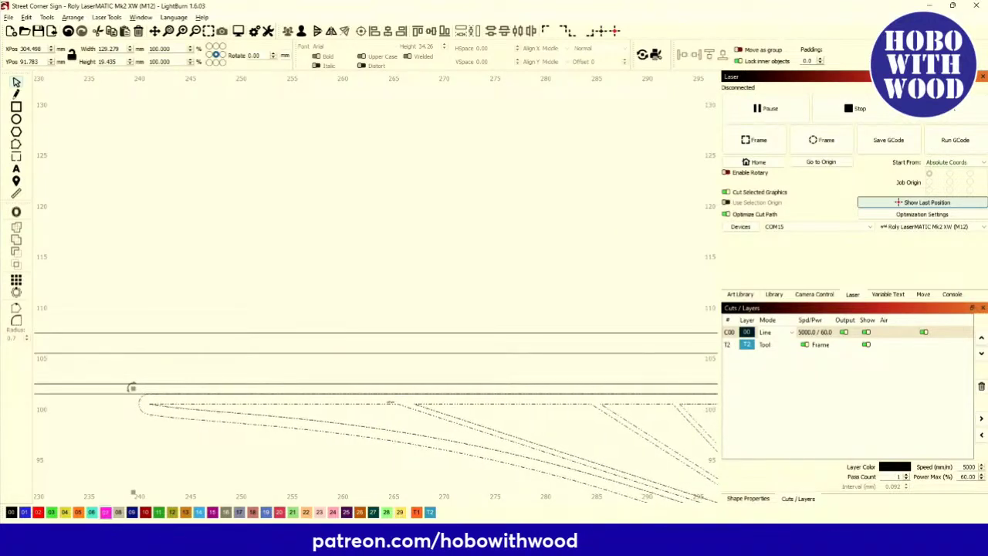
left_click_drag(131, 387, 131, 377)
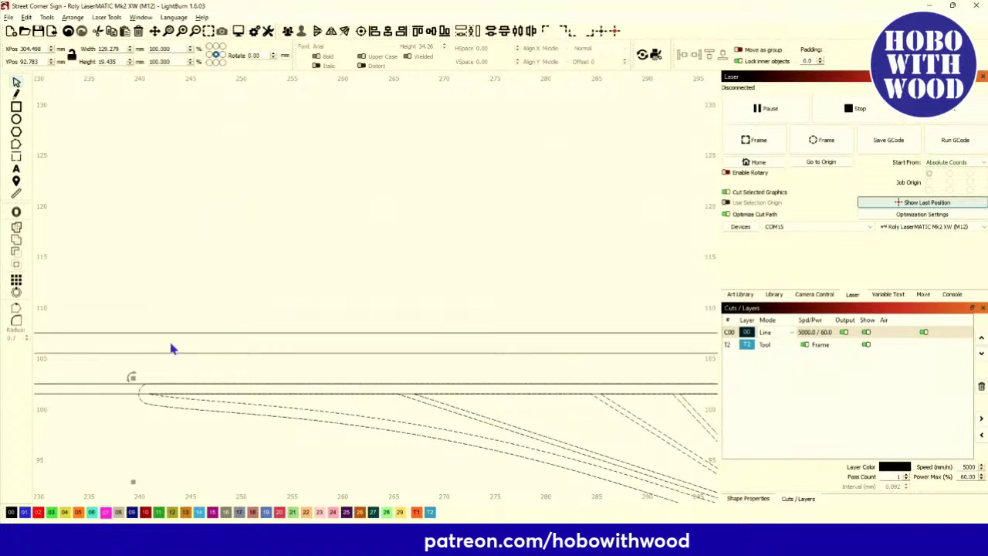
Select the bottom ornament, plate outline and top ornament together to check the size, then deselect.
left_click(108, 430)
left_click(141, 397)
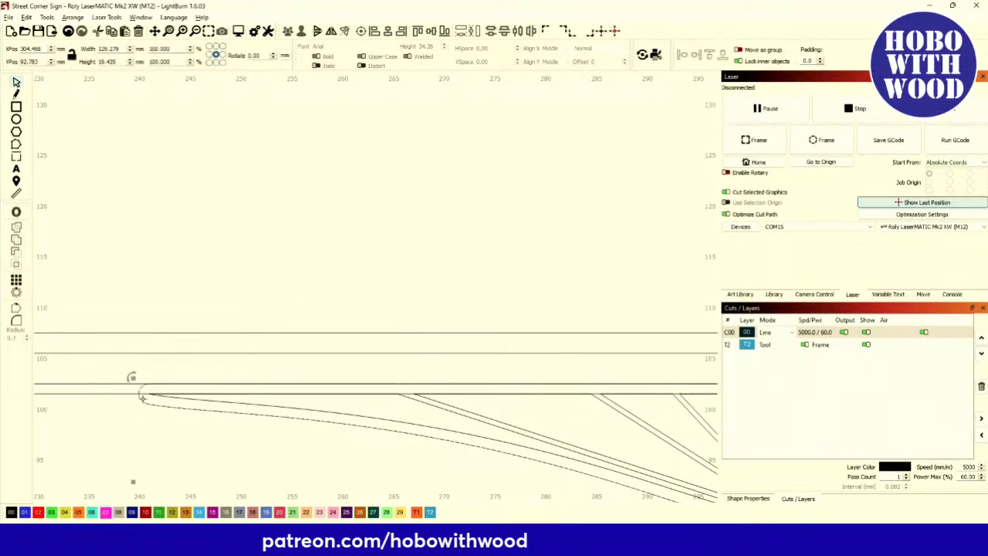
left_click(117, 395, "shift")
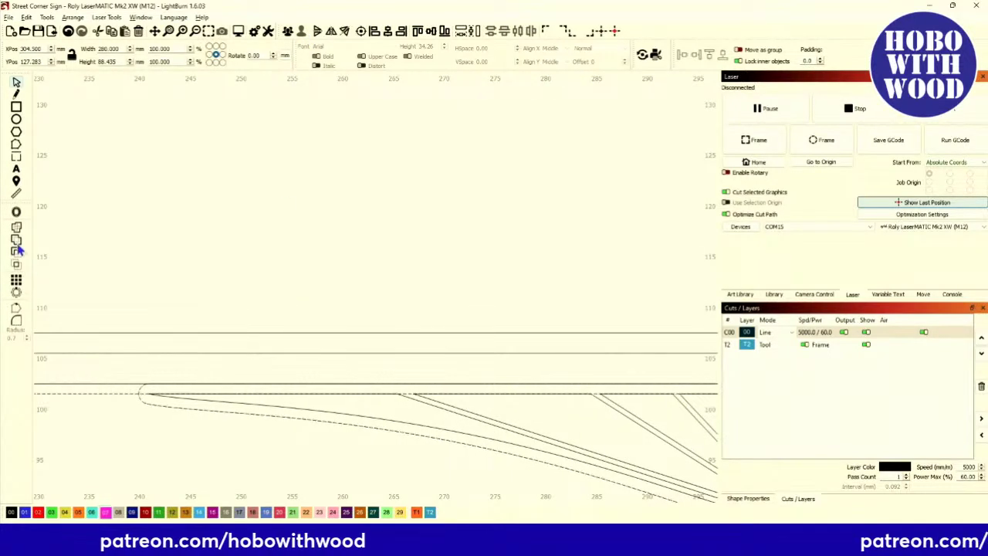
scroll(101, 291, "down", 5)
scroll(218, 322, "up", 6)
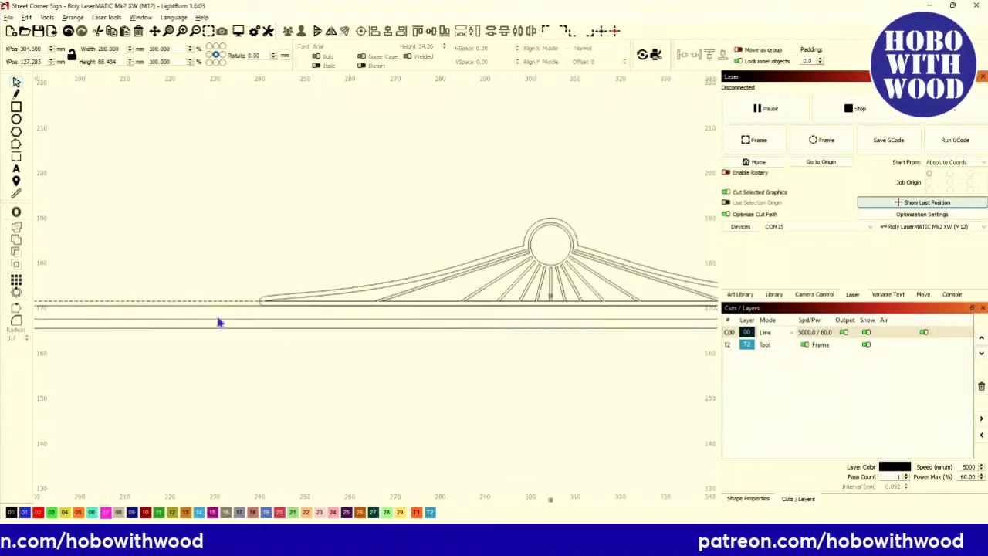
left_click(264, 296, "shift")
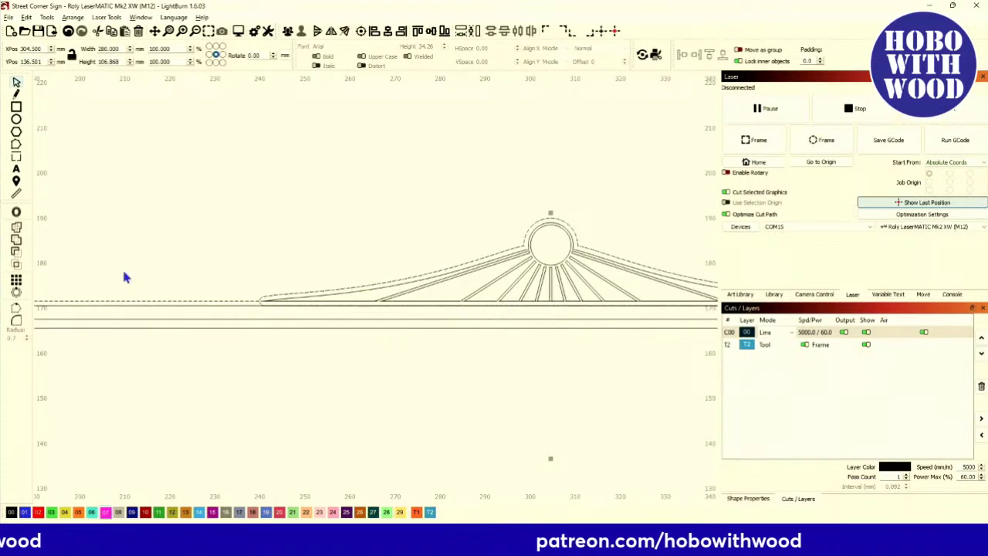
left_click(147, 239)
scroll(169, 241, "down", 5)
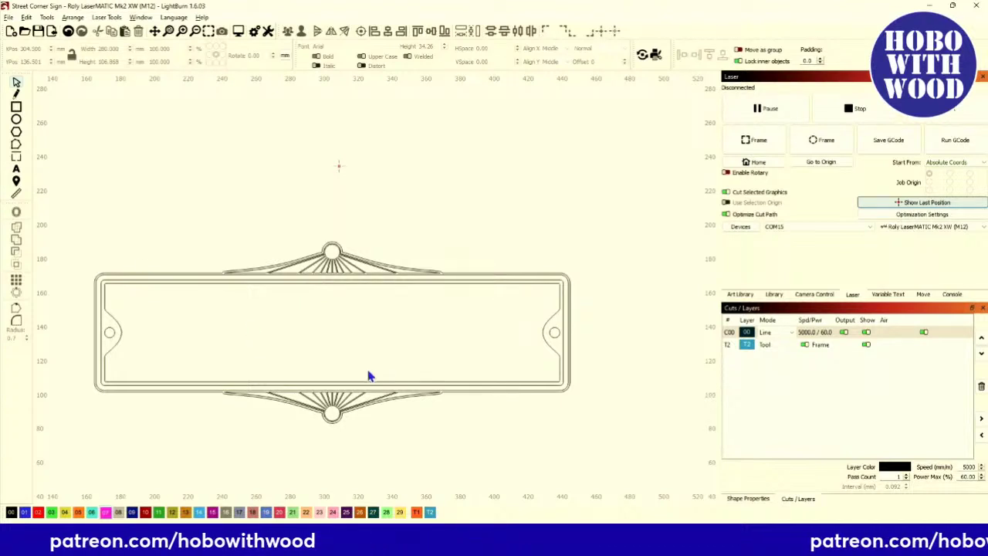
left_click_drag(378, 437, 426, 432)
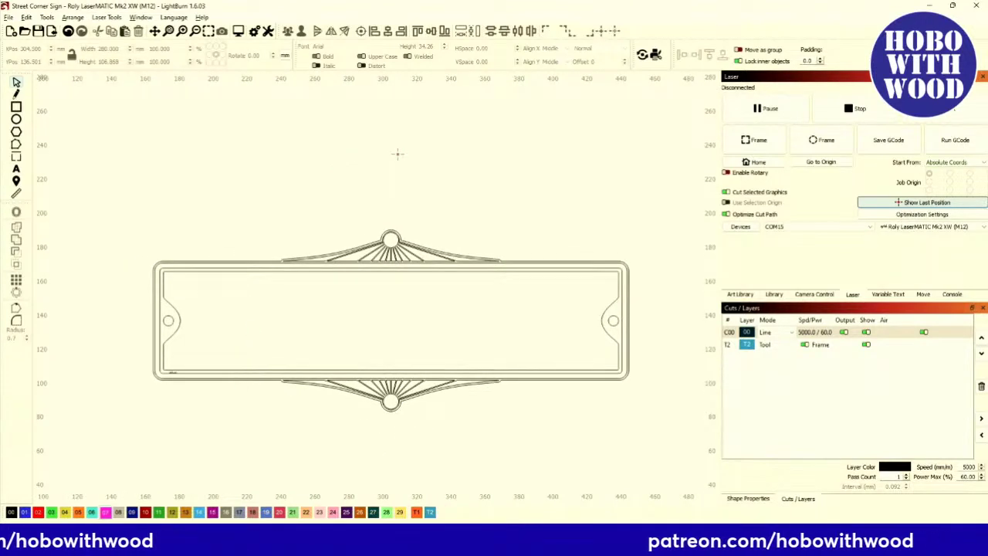
scroll(374, 187, "down", 1)
scroll(334, 401, "down", 3)
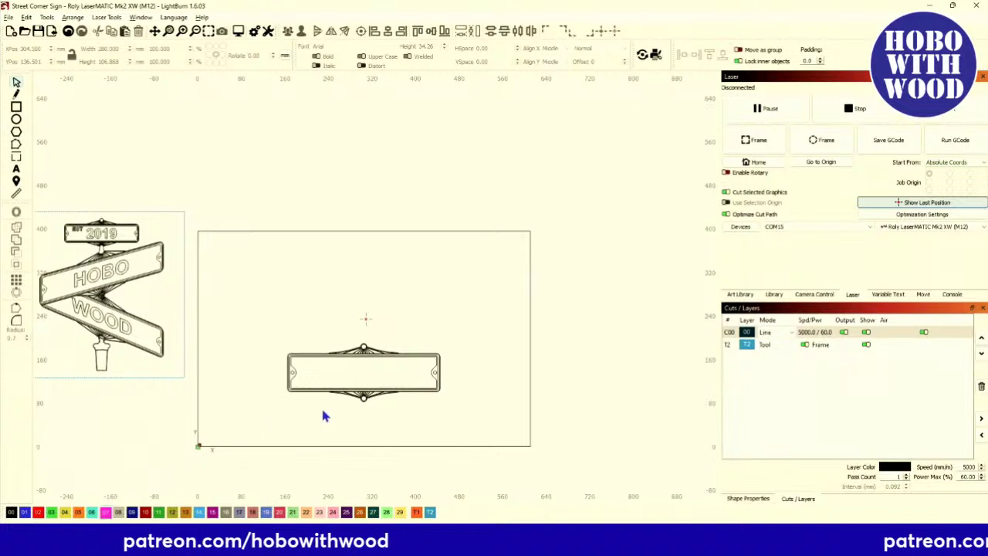
scroll(322, 403, "up", 2)
Stack two duplicates of the plate above the original and scale the top copy to 50% width.
left_click_drag(247, 271, 580, 452)
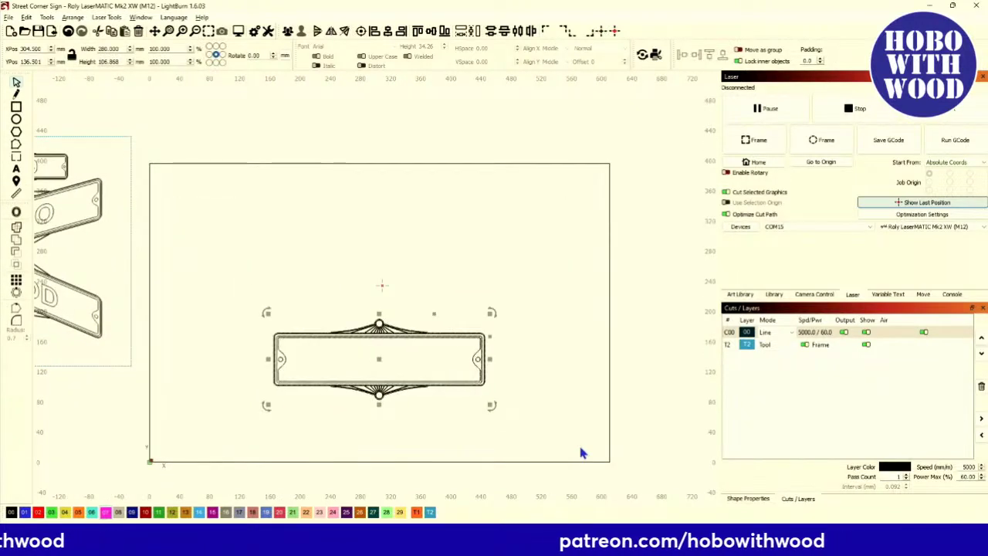
key("ctrl+d")
key("Up")
key("Up")
key("Up")
key("Up")
key("Up")
key("Up")
key("Up")
key("Up")
key("Up")
key("Up")
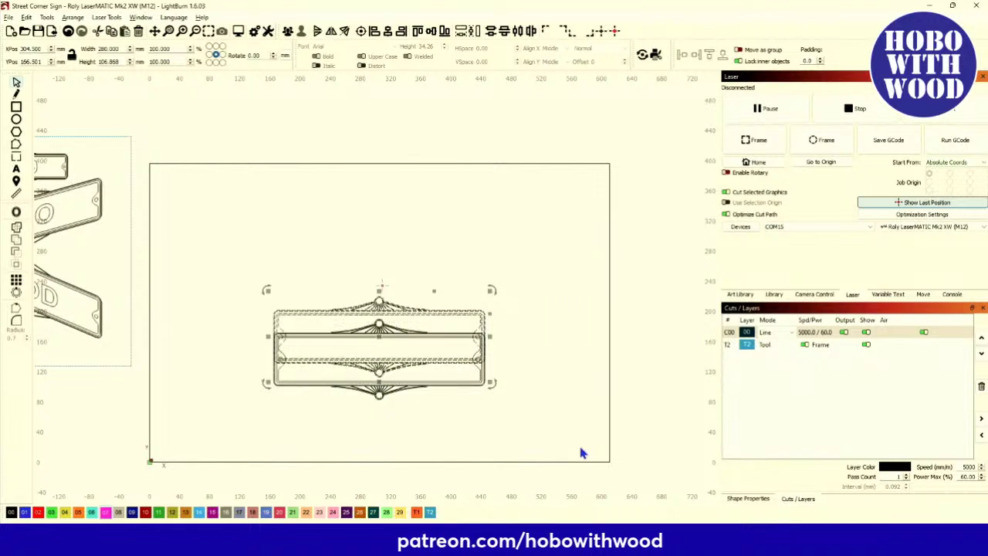
key("Up")
key("Up")
key("Up")
key("Up")
key("Up")
key("Up")
key("Up")
key("Up")
key("Up")
key("Up")
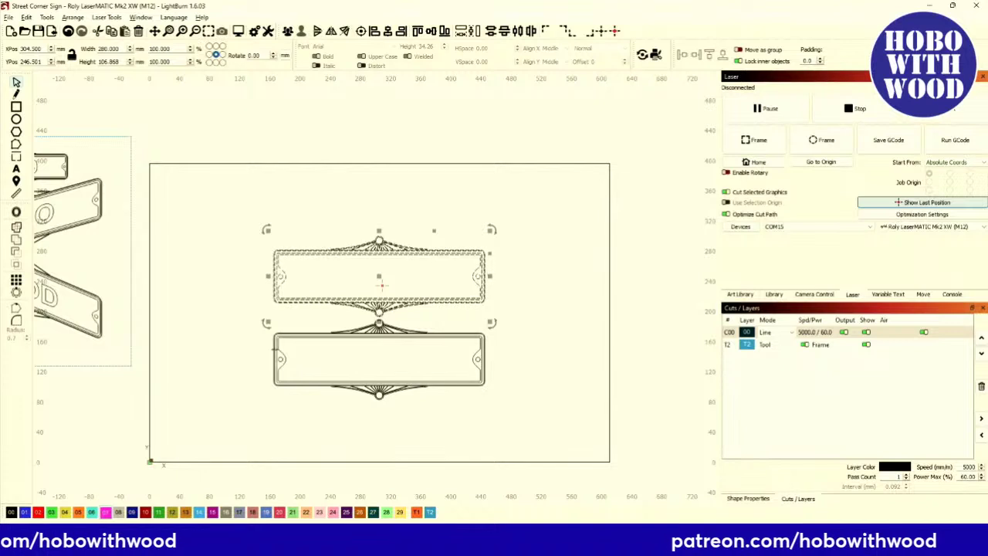
key("Up")
key("Up")
key("Up")
key("Up")
key("Up")
key("Up")
key("Up")
key("Up")
key("Up")
key("Up")
key("Up")
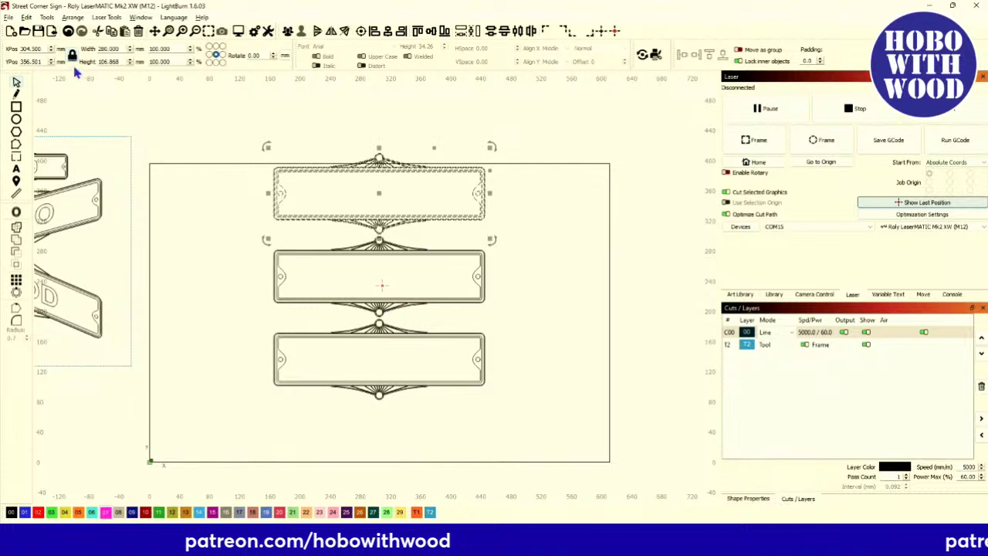
left_click(159, 50)
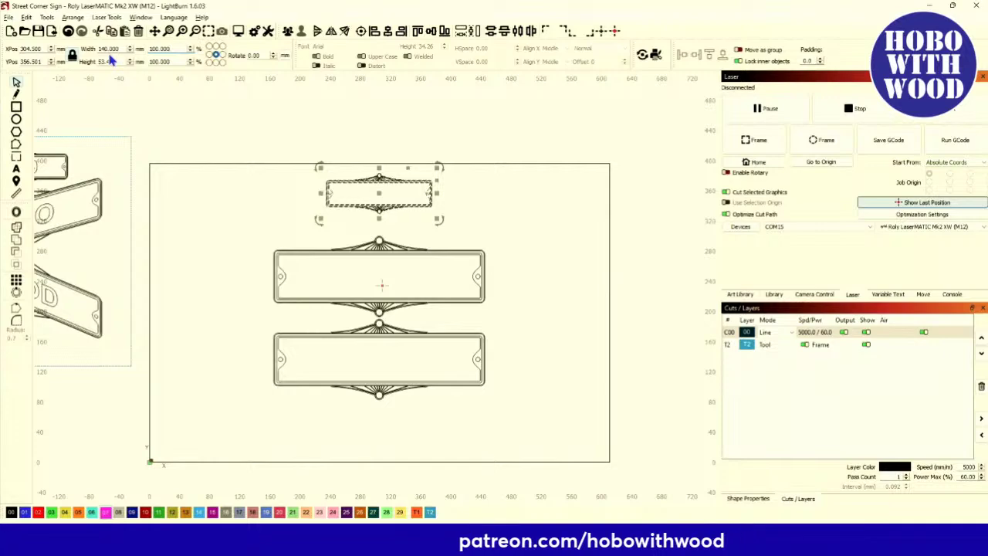
Bring the stacked plates into view and select the 140 mm-wide top plate up close.
left_click(208, 233)
left_click_drag(244, 245, 312, 256)
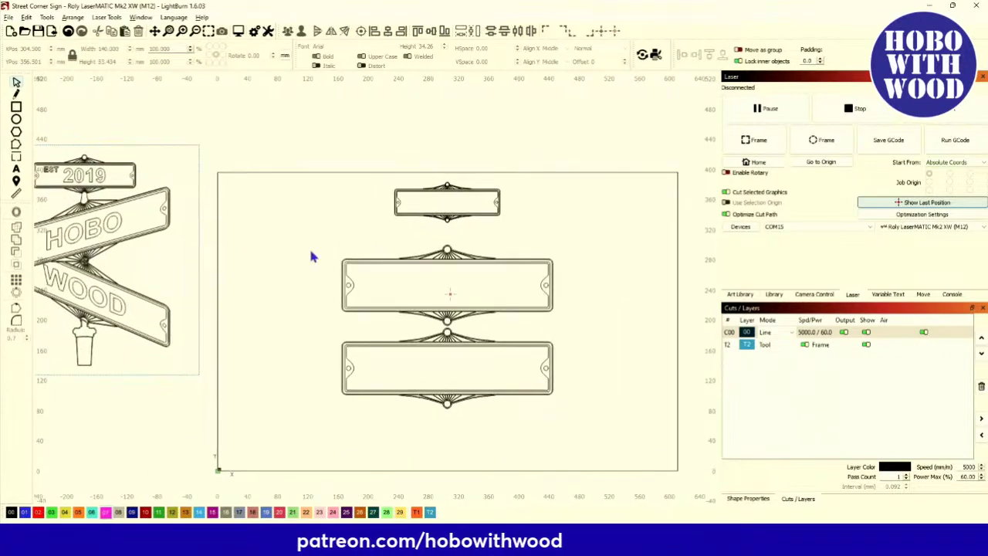
scroll(460, 246, "up", 3)
scroll(444, 222, "down", 3)
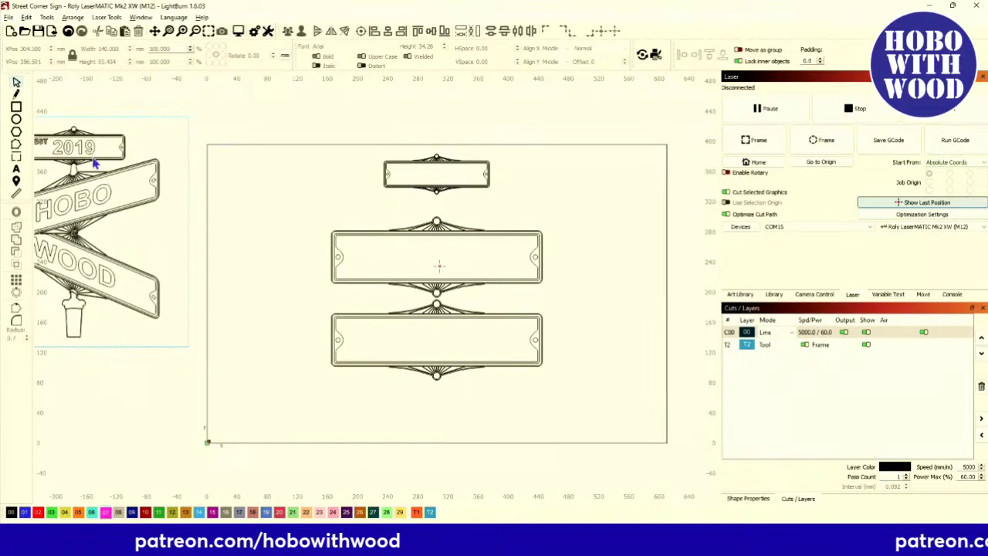
scroll(311, 178, "up", 3)
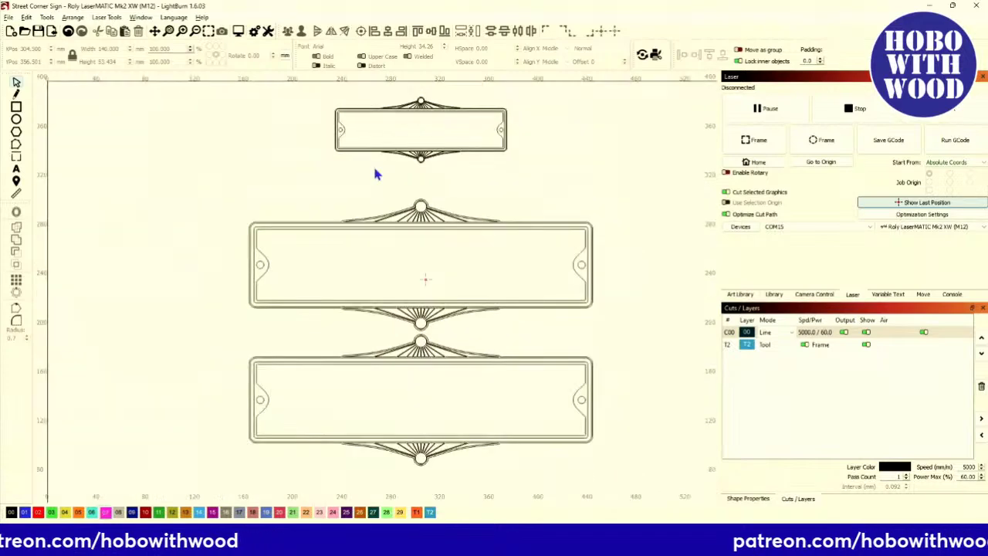
scroll(399, 243, "down", 2)
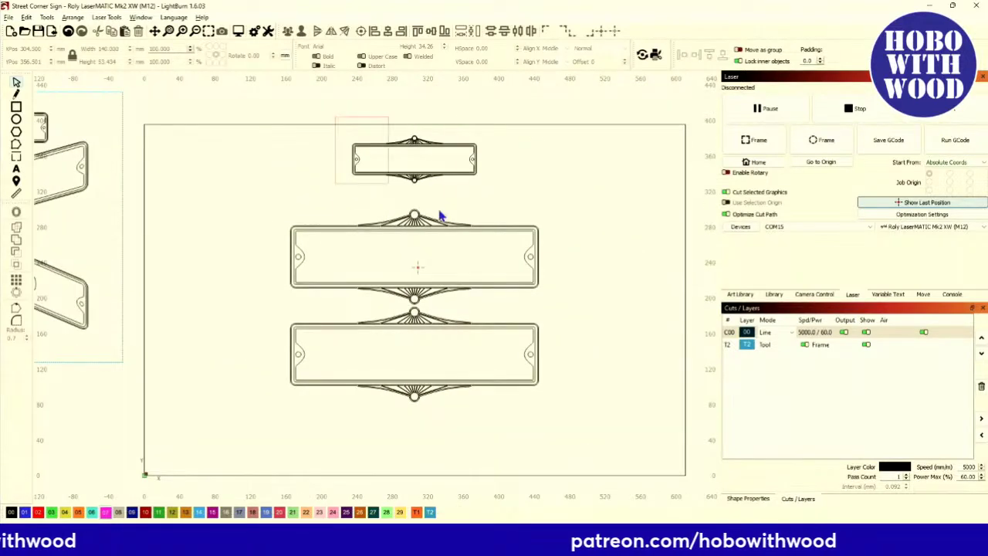
left_click(420, 159)
scroll(420, 158, "up", 4)
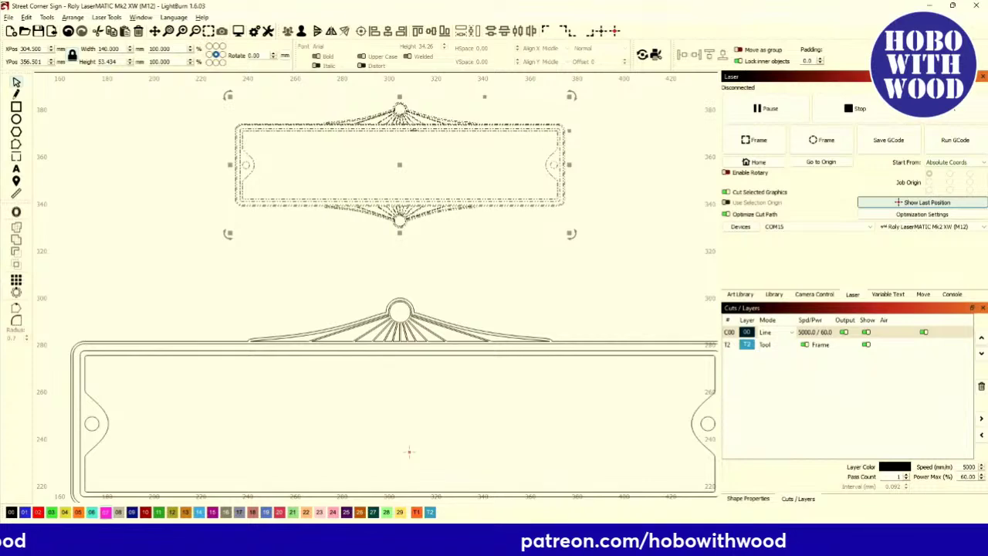
Lower the small top plate about 30 mm so its medallion meets the middle plate's.
scroll(409, 153, "up", 4)
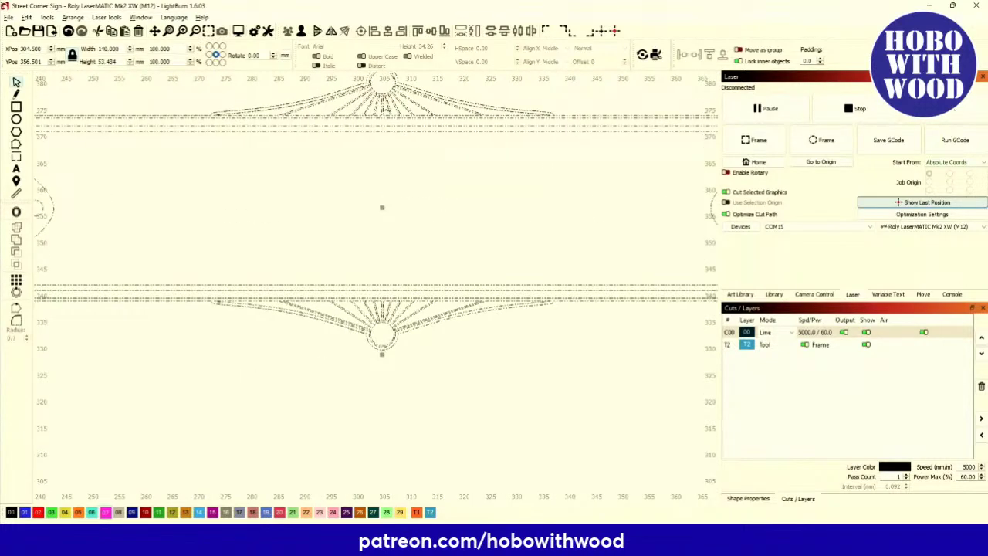
scroll(378, 199, "down", 2)
scroll(378, 200, "down", 2)
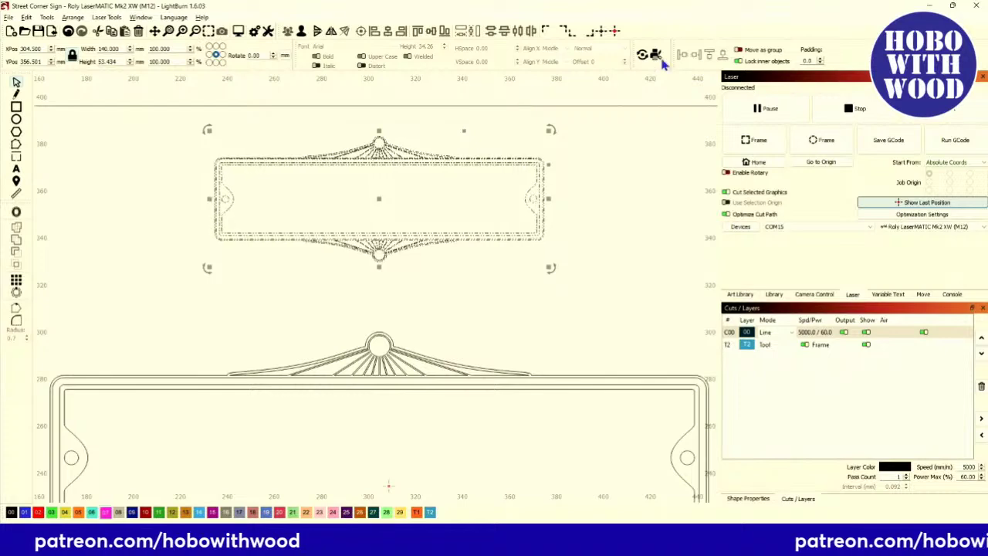
left_click_drag(490, 139, 489, 209)
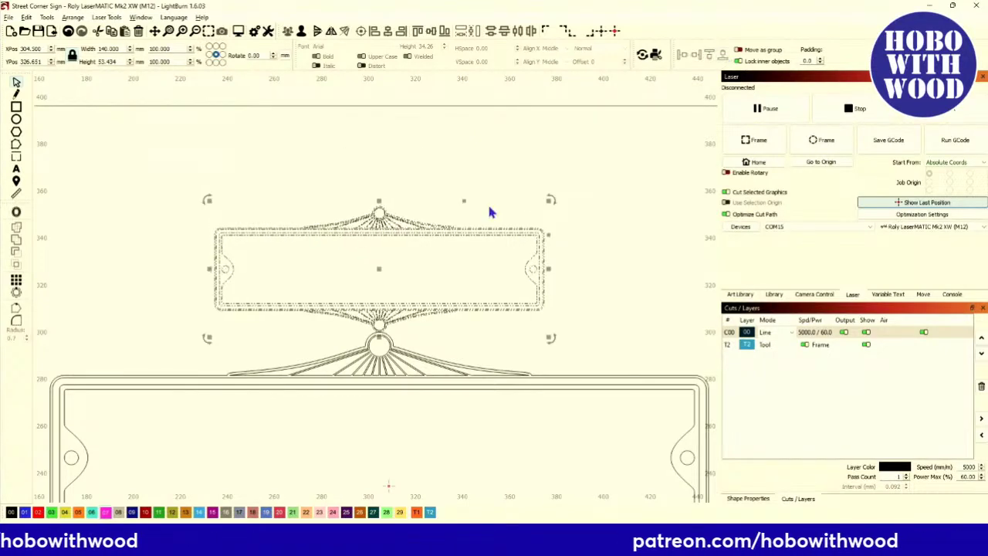
scroll(490, 209, "down", 2)
scroll(399, 415, "up", 2)
scroll(399, 356, "down", 2)
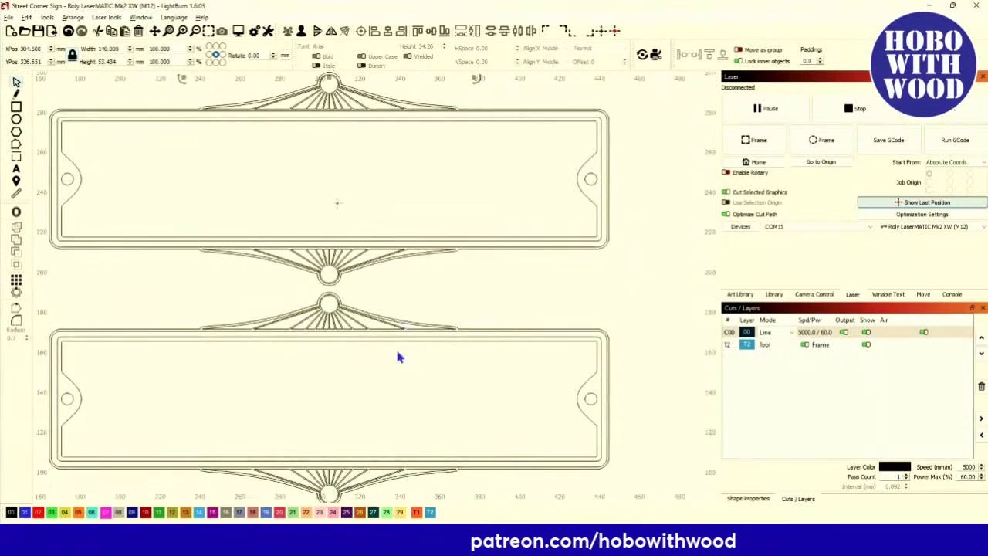
scroll(440, 258, "down", 3)
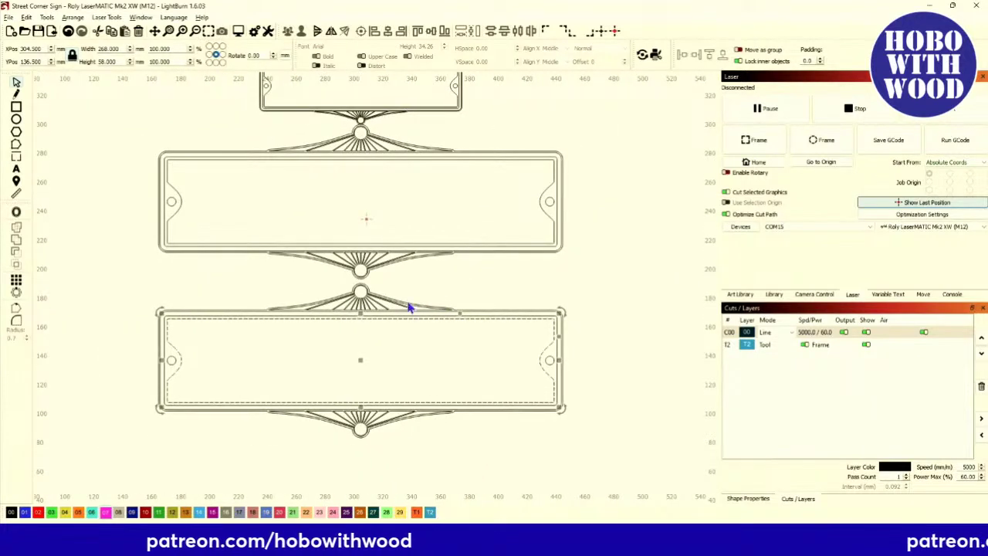
Try docking the lower plate up against the middle plate, then move it back down.
left_click_drag(158, 301, 597, 454)
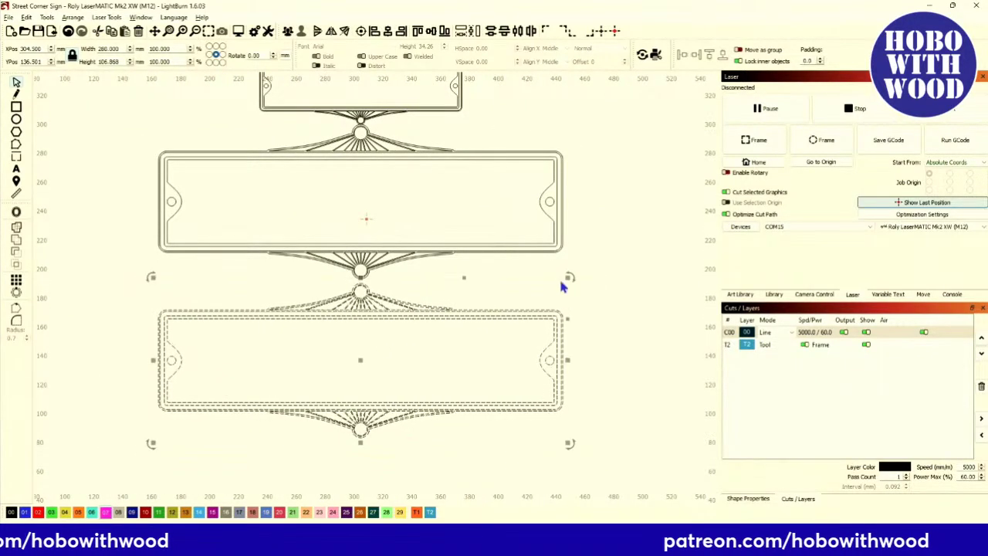
left_click(710, 56)
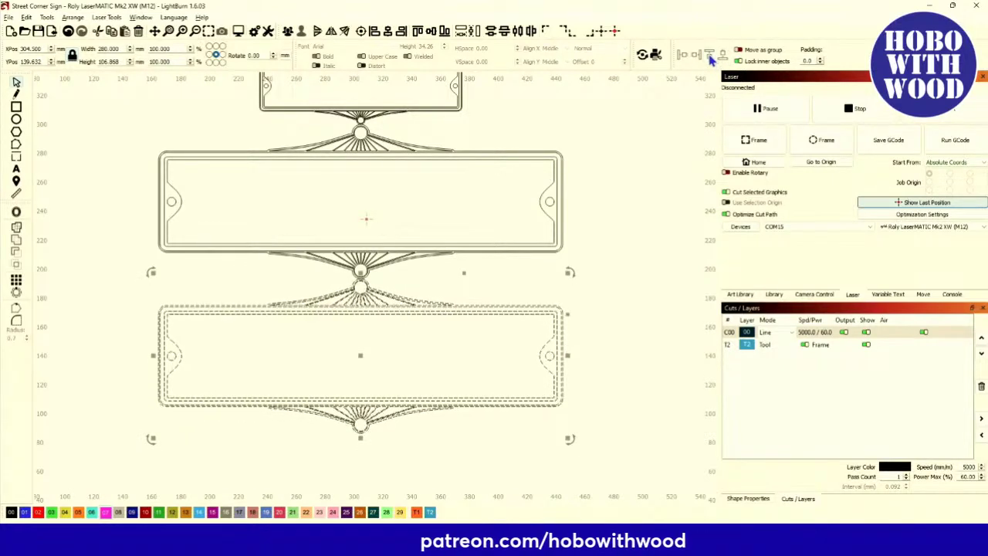
scroll(367, 304, "up", 4)
scroll(347, 303, "up", 3)
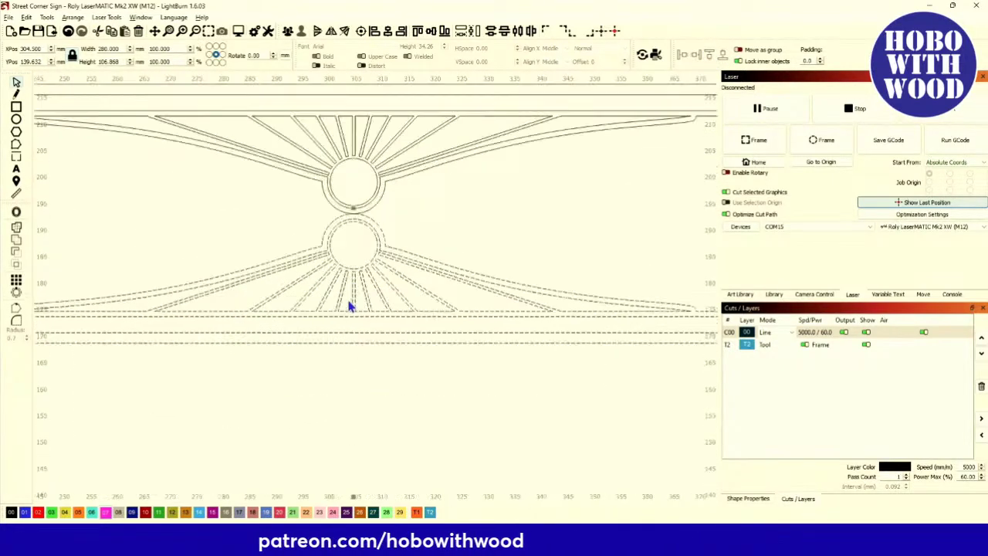
scroll(350, 303, "down", 6)
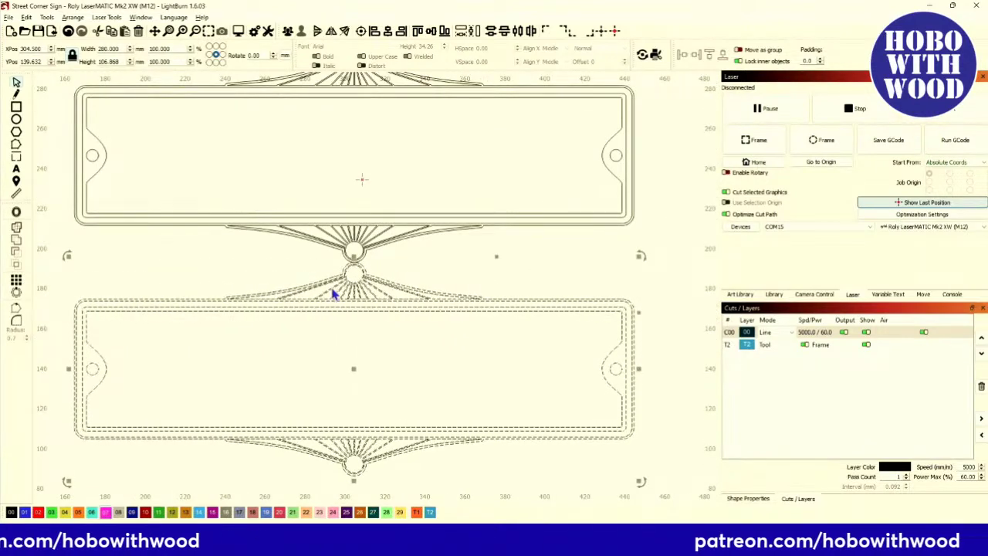
key("Down")
key("Down")
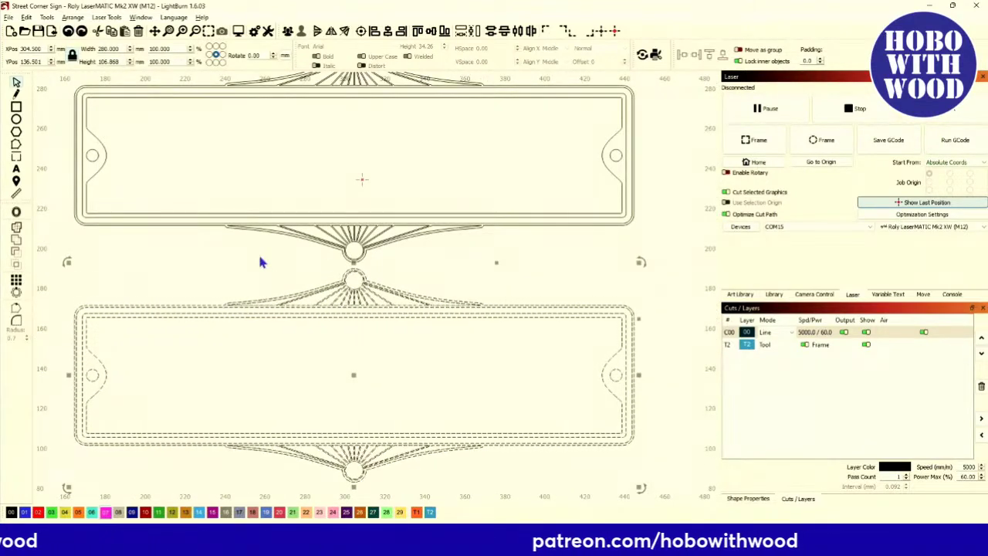
left_click(258, 255)
scroll(258, 255, "down", 3)
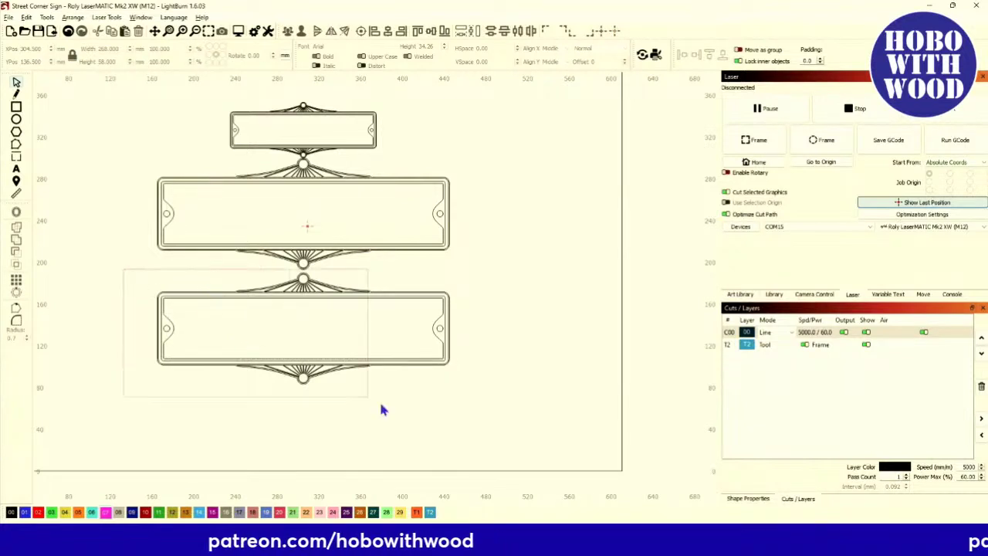
Try centring the lower plate vertically on the middle plate, then undo it.
left_click_drag(476, 423, 494, 419)
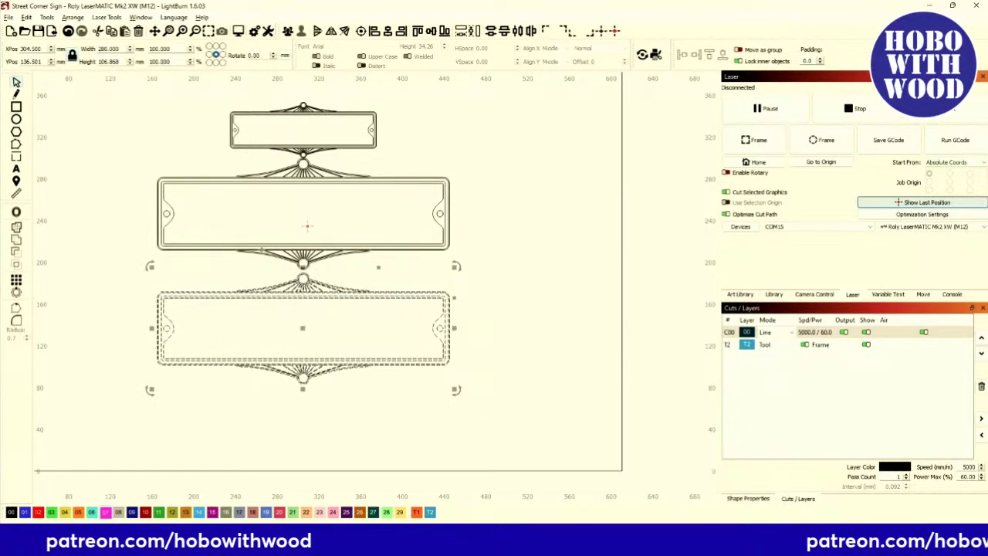
left_click(216, 248, "shift")
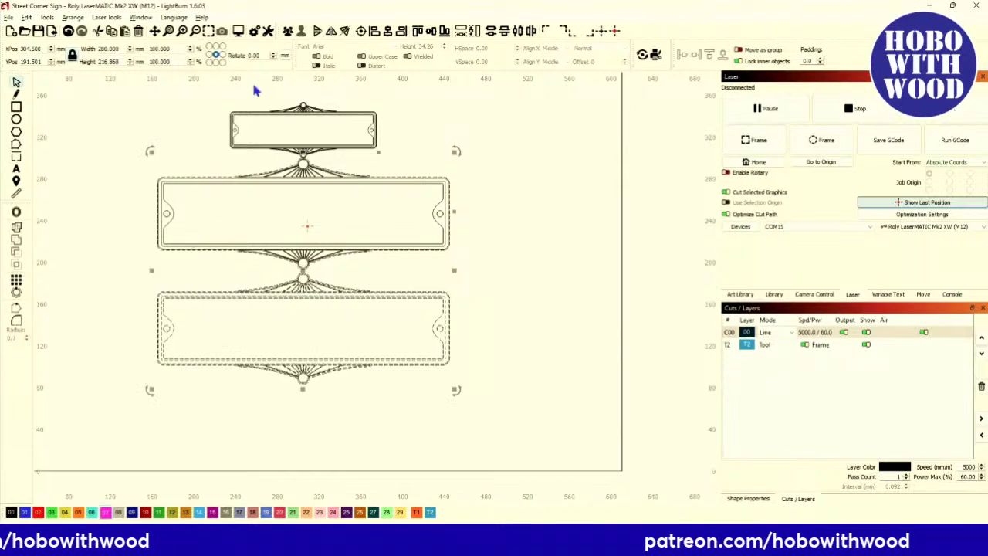
left_click(445, 31)
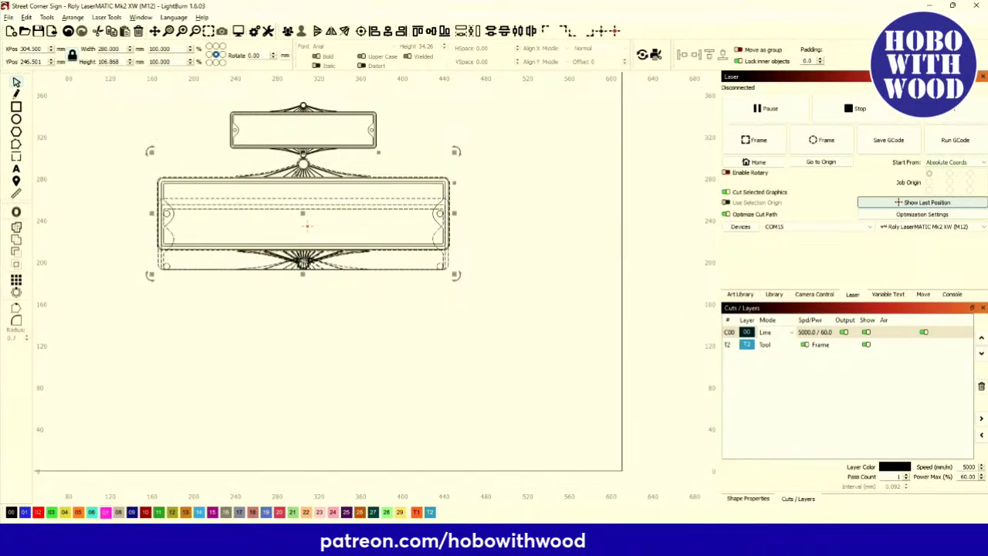
scroll(262, 261, "up", 3)
scroll(320, 159, "down", 5)
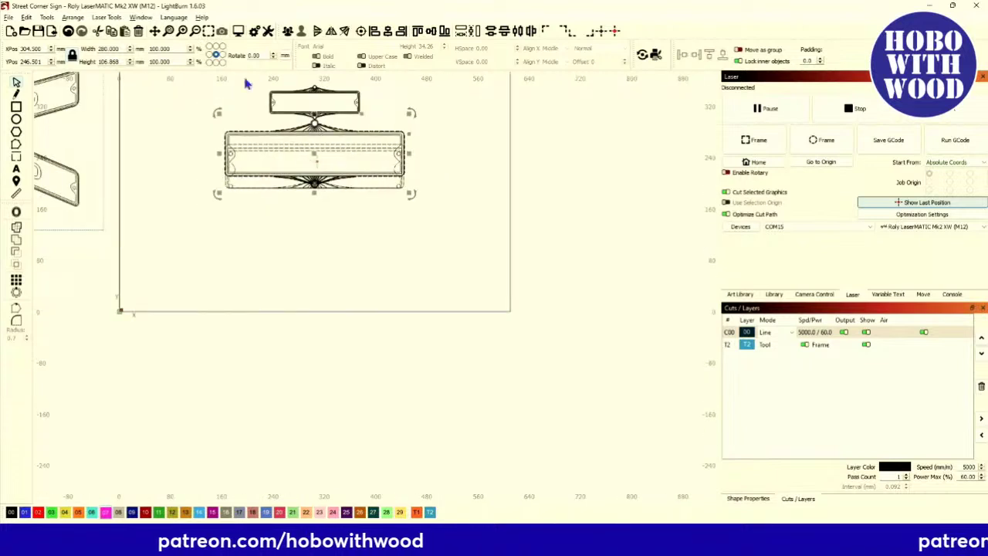
left_click(68, 31)
Dock the bottom plate up against the middle plate and zoom out over the finished stack.
left_click_drag(200, 183, 439, 300)
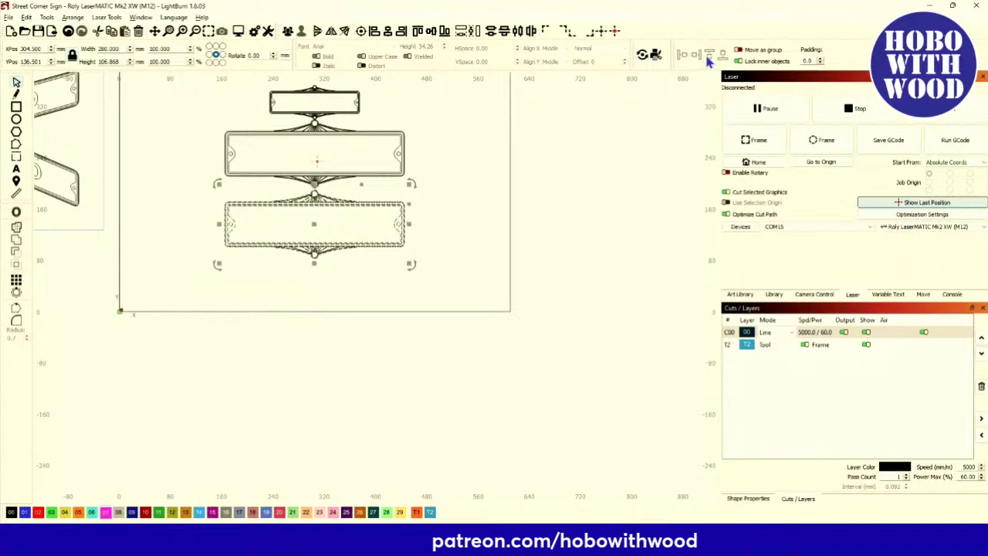
left_click(709, 58)
left_click(265, 227)
scroll(353, 368, "up", 4)
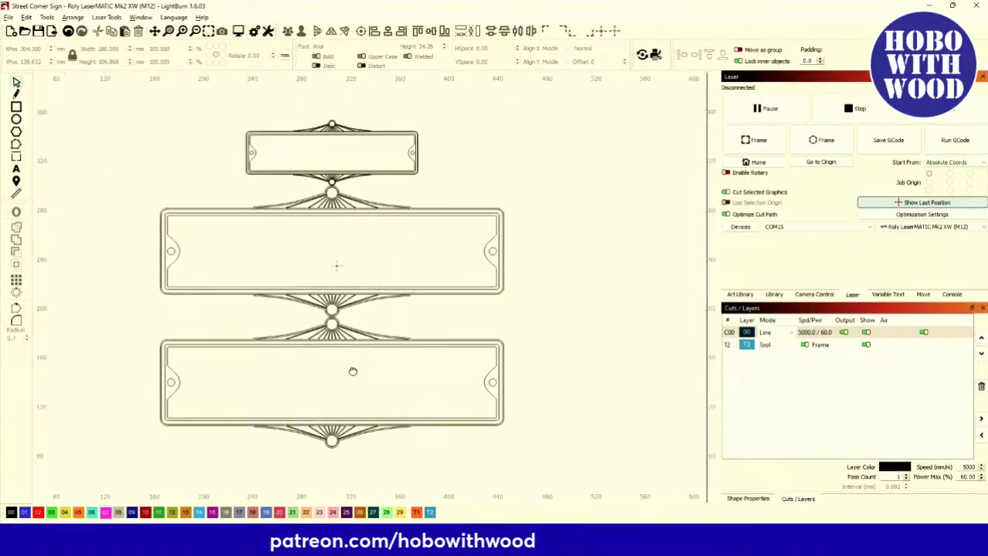
scroll(301, 196, "up", 2)
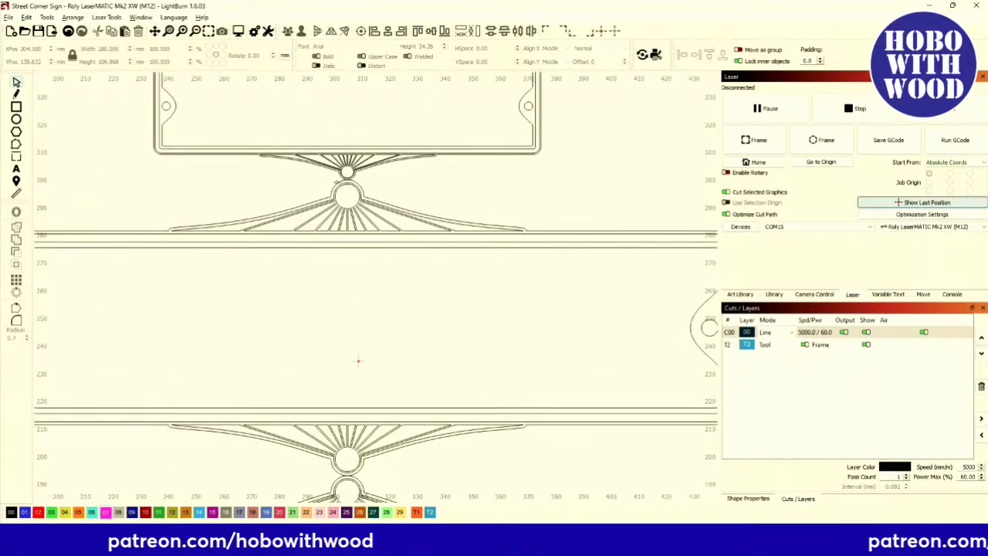
scroll(335, 193, "down", 10)
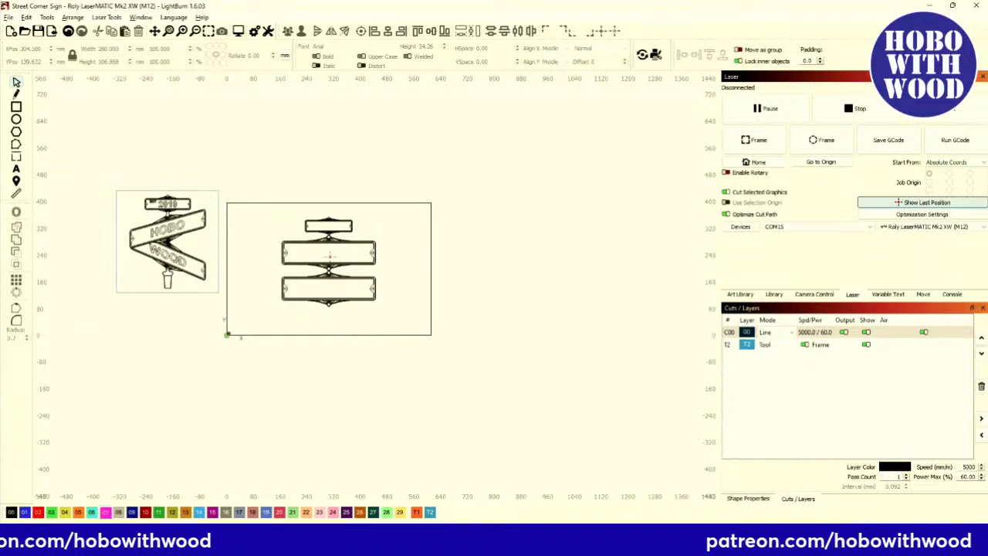
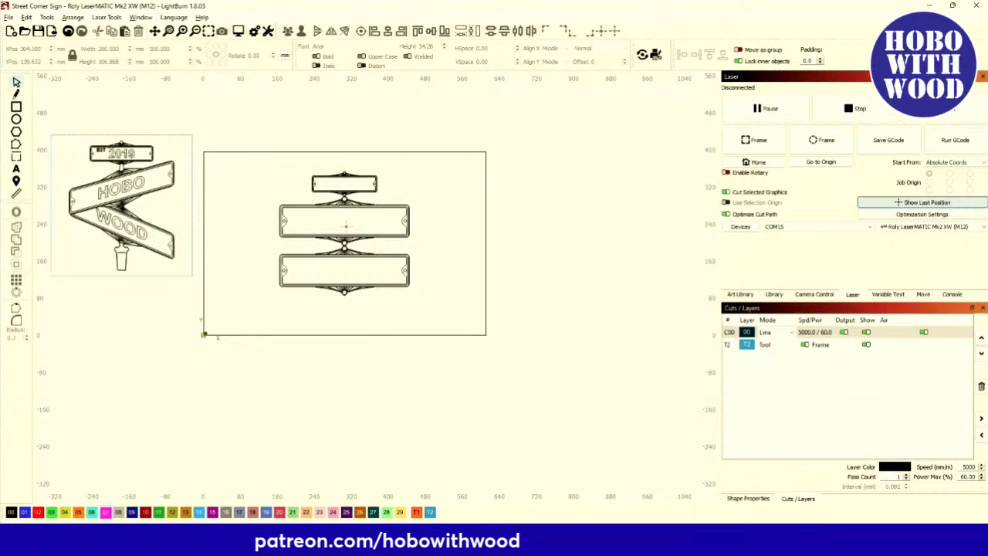
Type the text 'HOBO' and put it on layer 00.
left_click(16, 170)
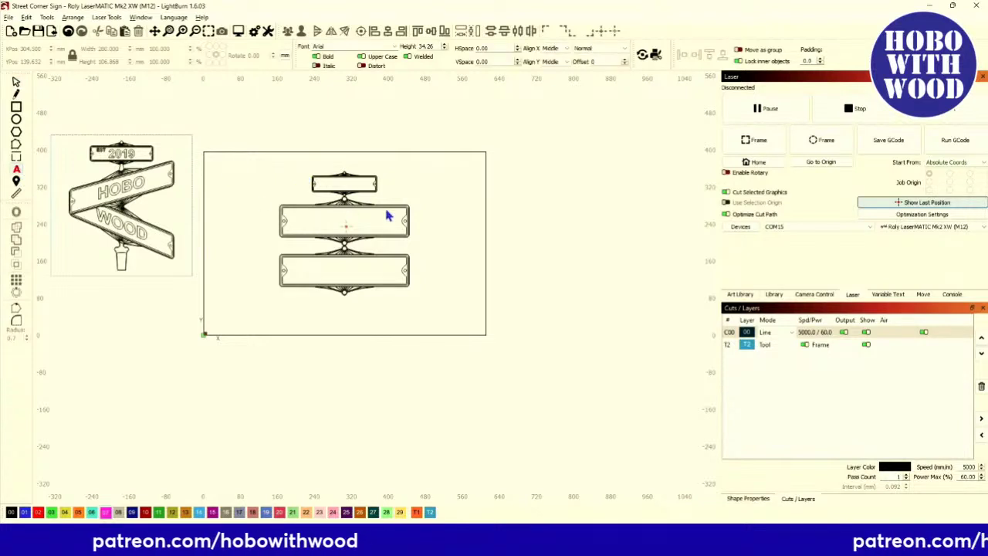
scroll(332, 228, "up", 5)
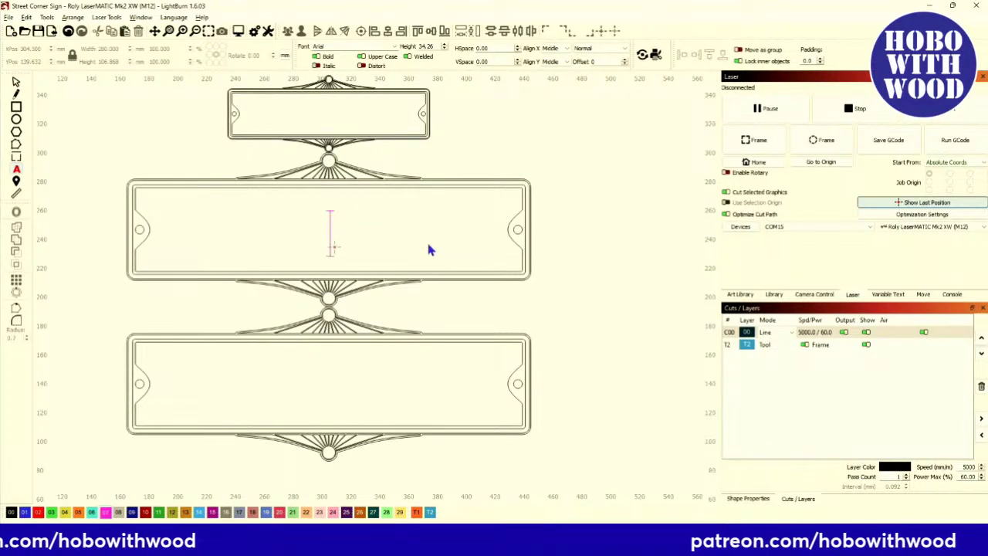
type("HBO")
key("BackSpace")
key("BackSpace")
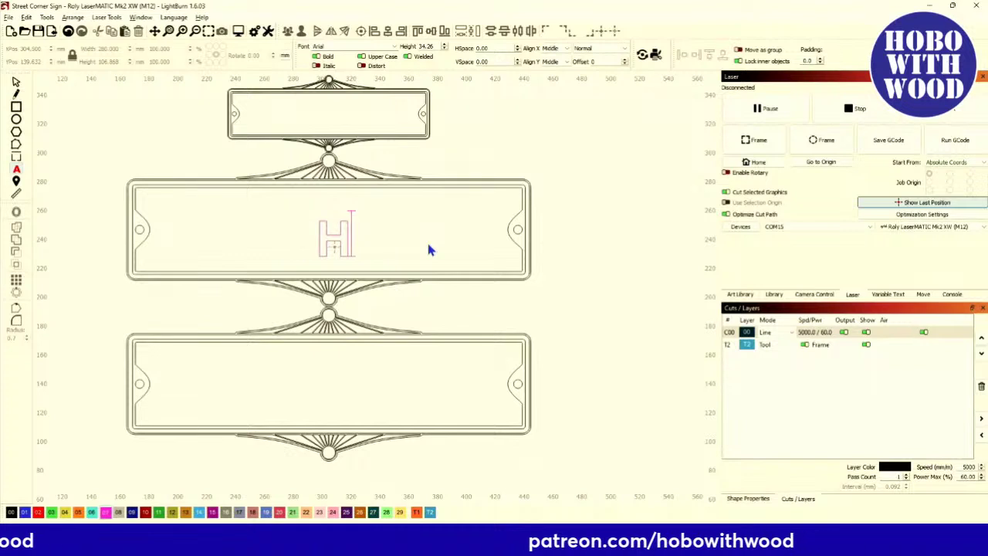
type("OBO")
scroll(356, 203, "up", 1)
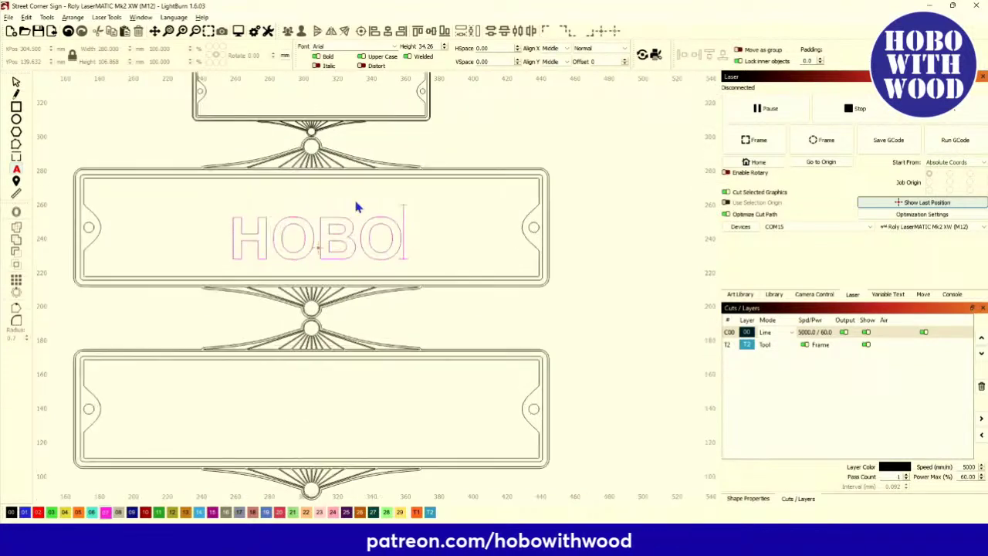
left_click(18, 82)
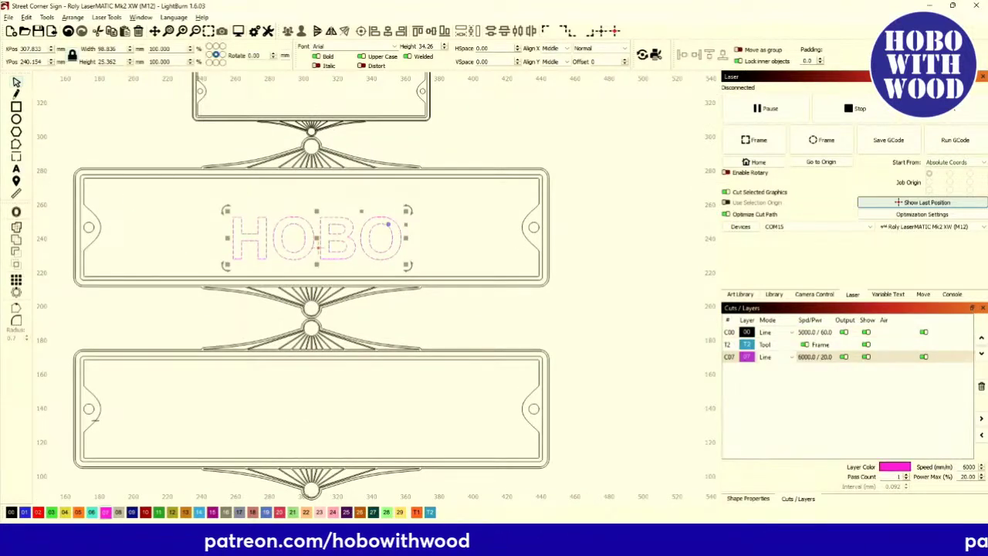
left_click(11, 513)
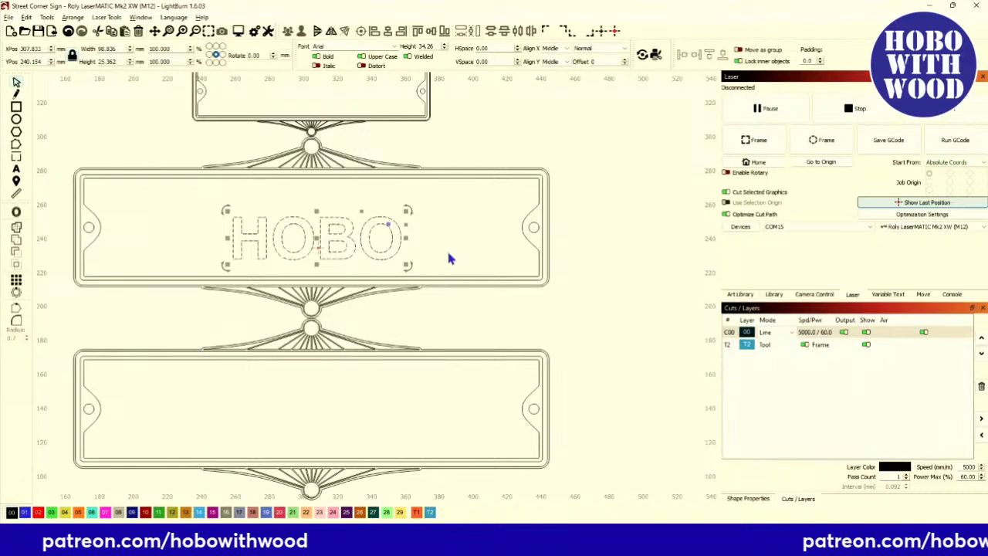
Centre HOBO on the middle plate and enlarge it to a text height of 46.
left_click(522, 226)
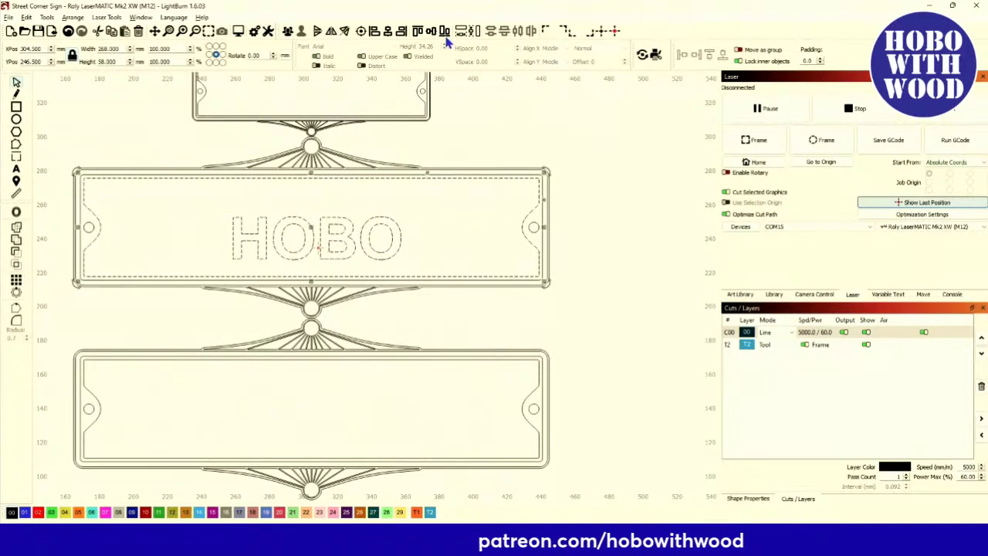
left_click(361, 31)
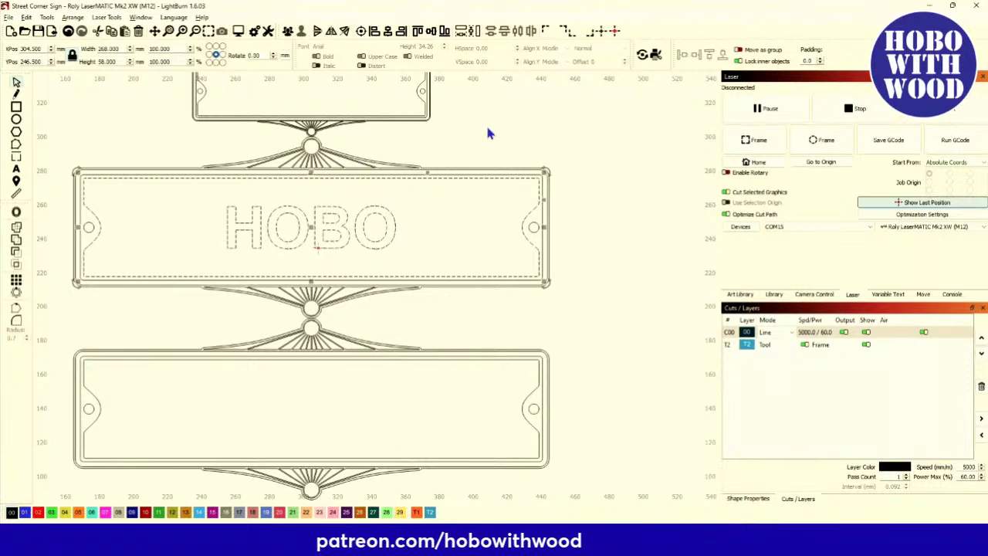
left_click(365, 220)
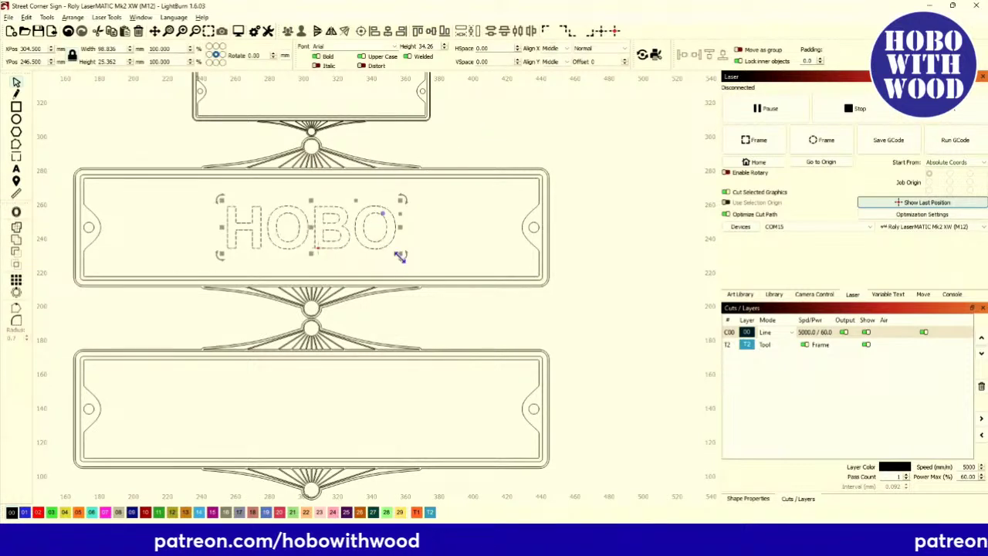
left_click_drag(400, 253, 410, 262)
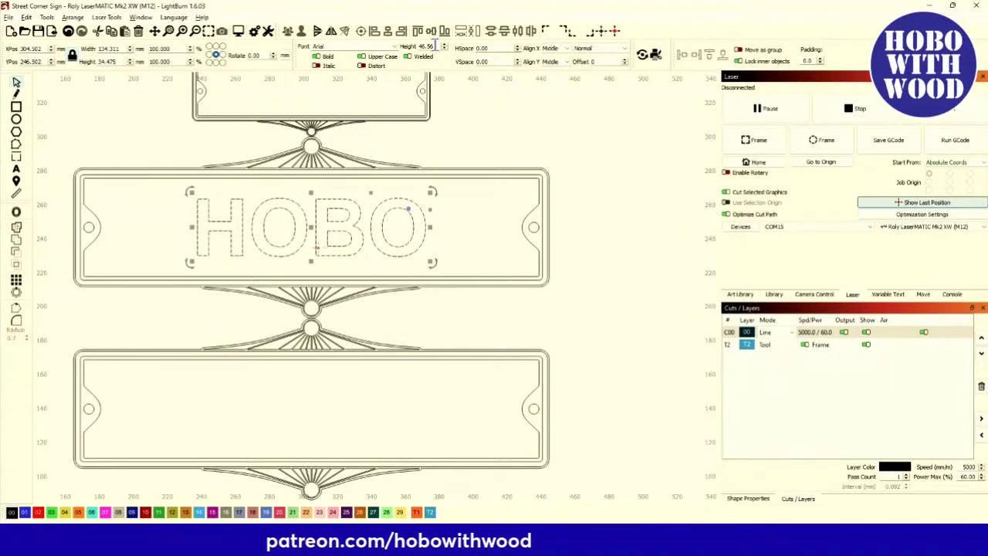
key("Return")
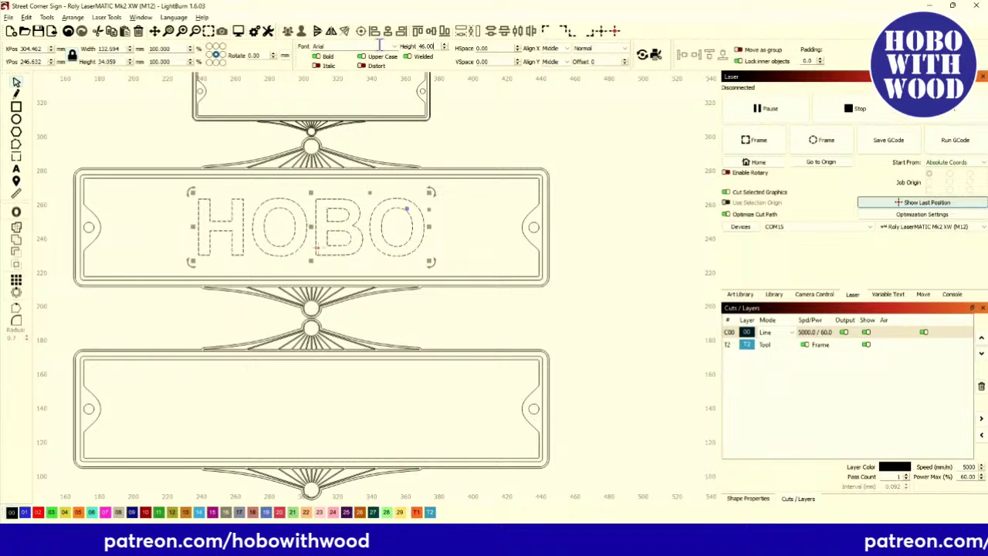
Add the text 'WOOD' and centre it on the lower plate.
left_click(16, 169)
left_click(317, 415)
type("WOOD")
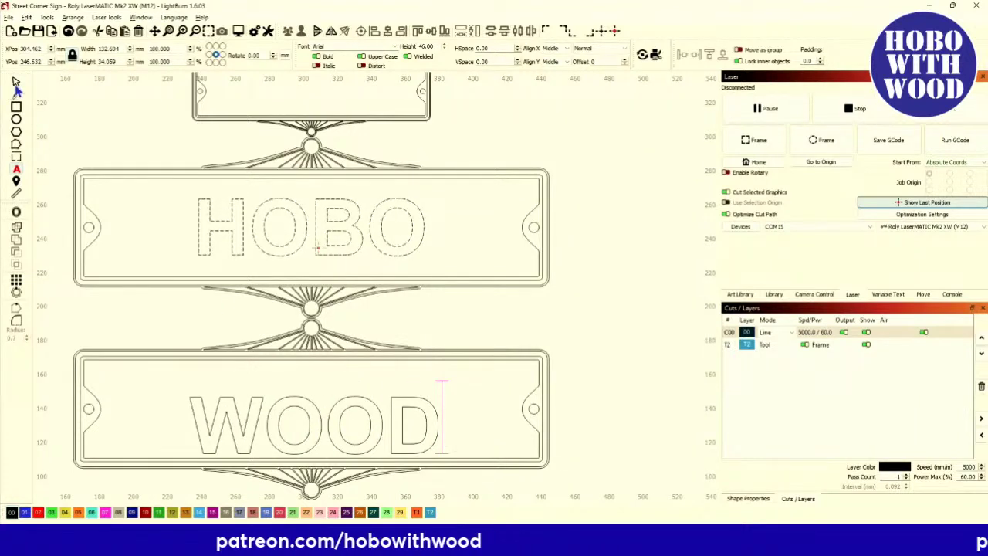
left_click(541, 386)
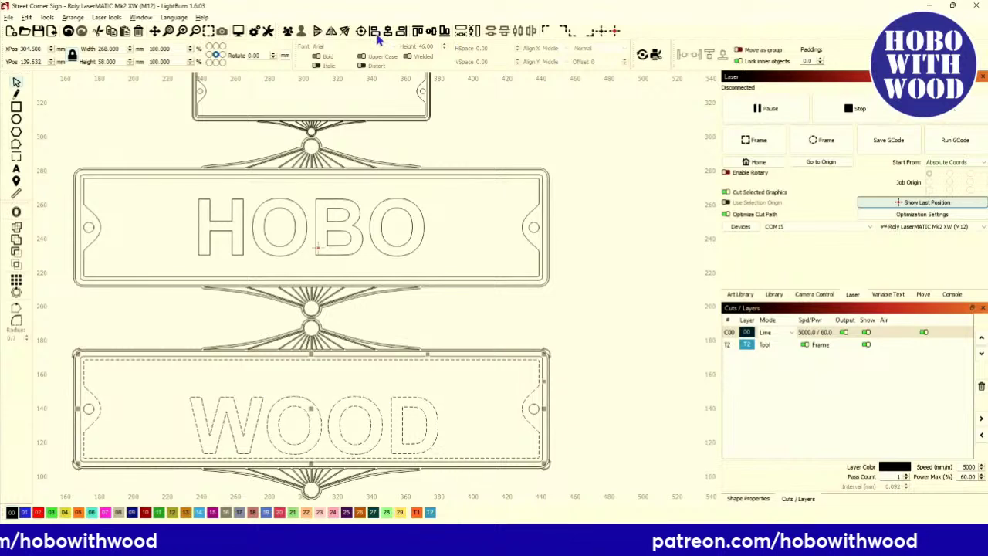
left_click(361, 33)
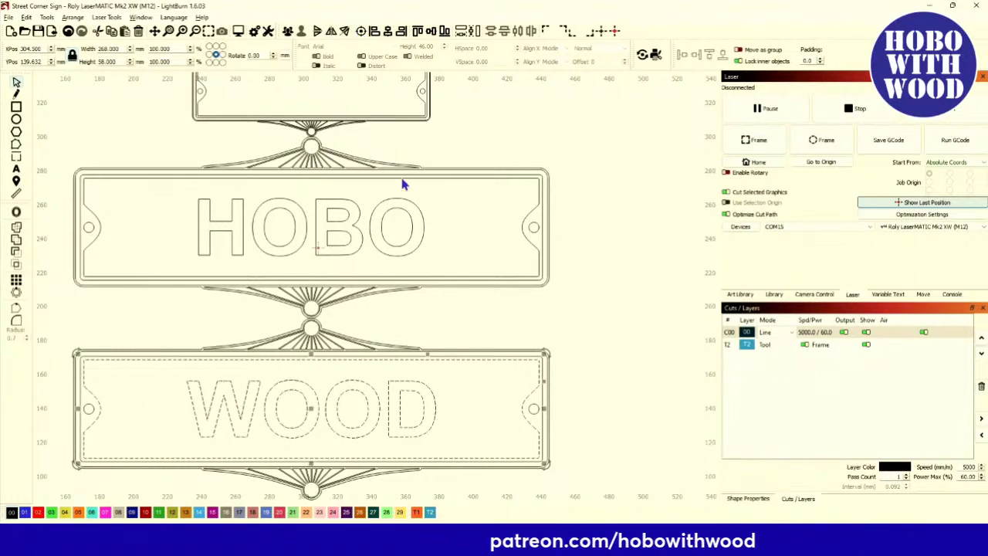
left_click(401, 342)
scroll(402, 342, "down", 2)
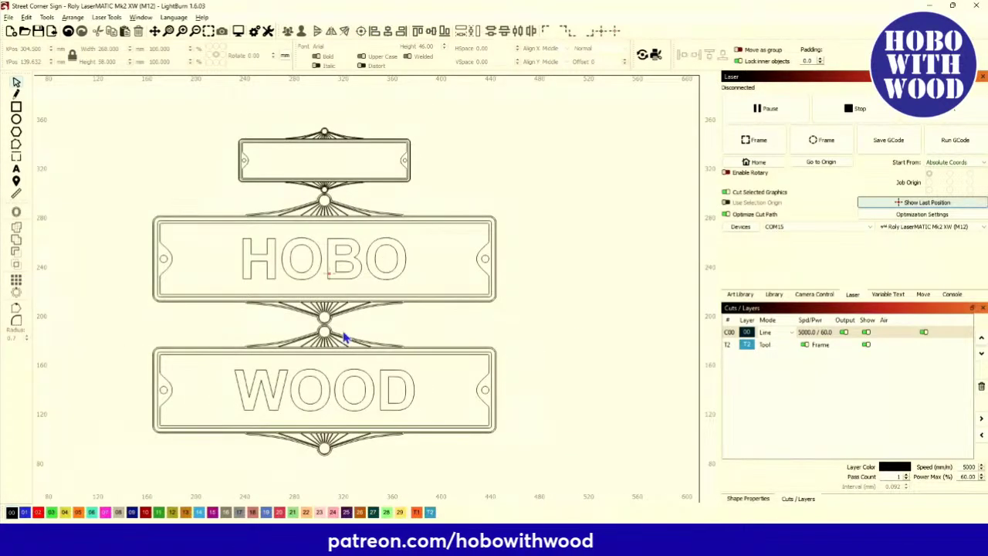
Add 'EST.' and shrink it into the top plate's upper left corner.
left_click(18, 173)
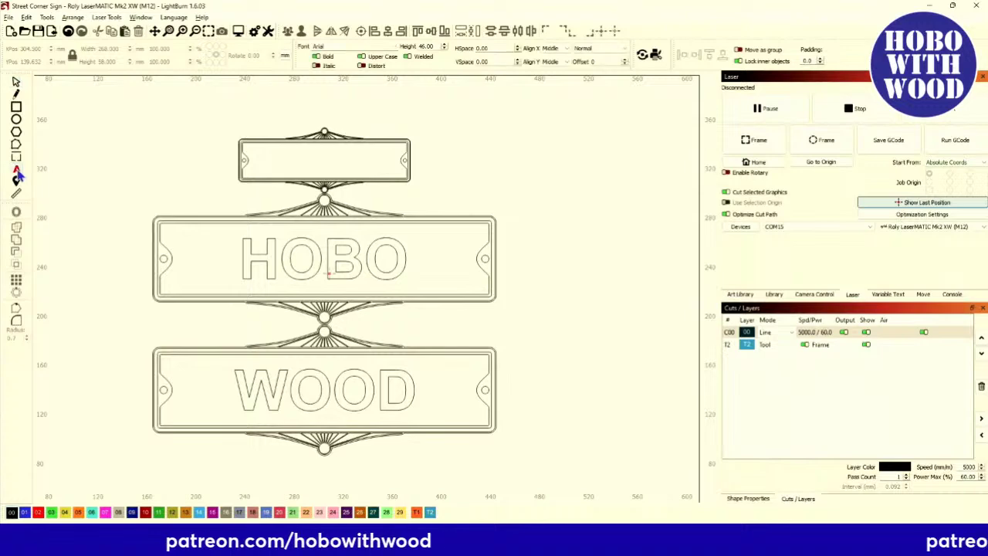
scroll(283, 153, "up", 2)
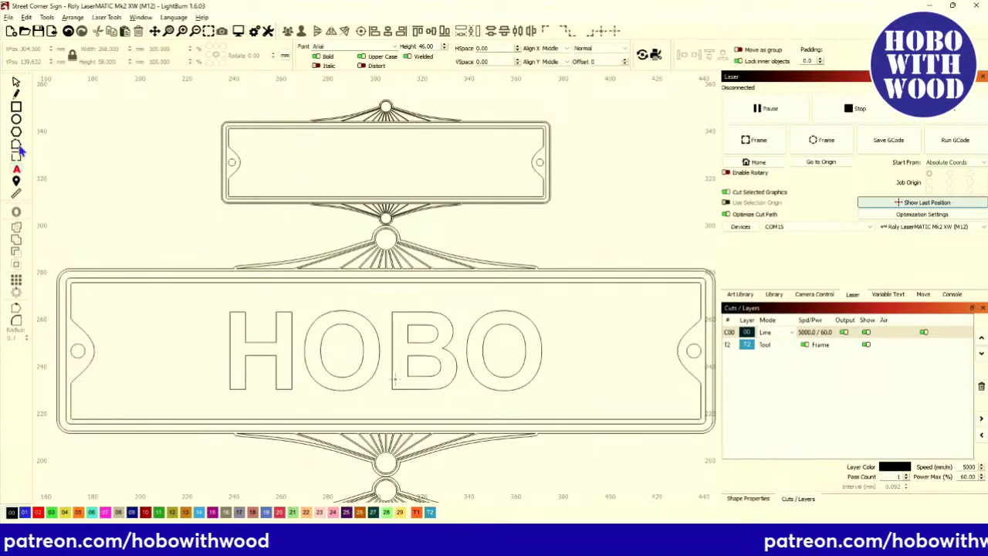
scroll(348, 154, "down", 5)
scroll(129, 117, "up", 2)
scroll(129, 118, "up", 2)
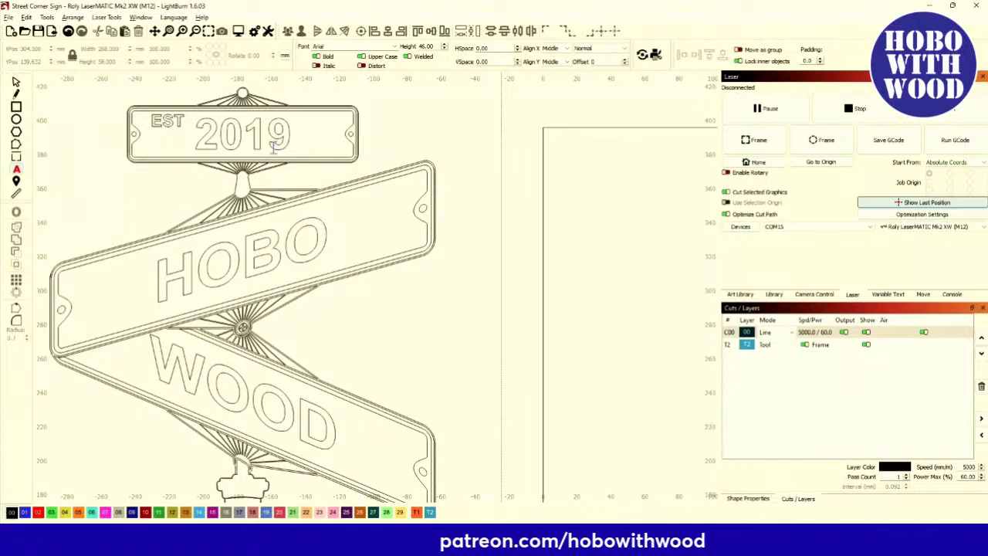
scroll(202, 132, "down", 1)
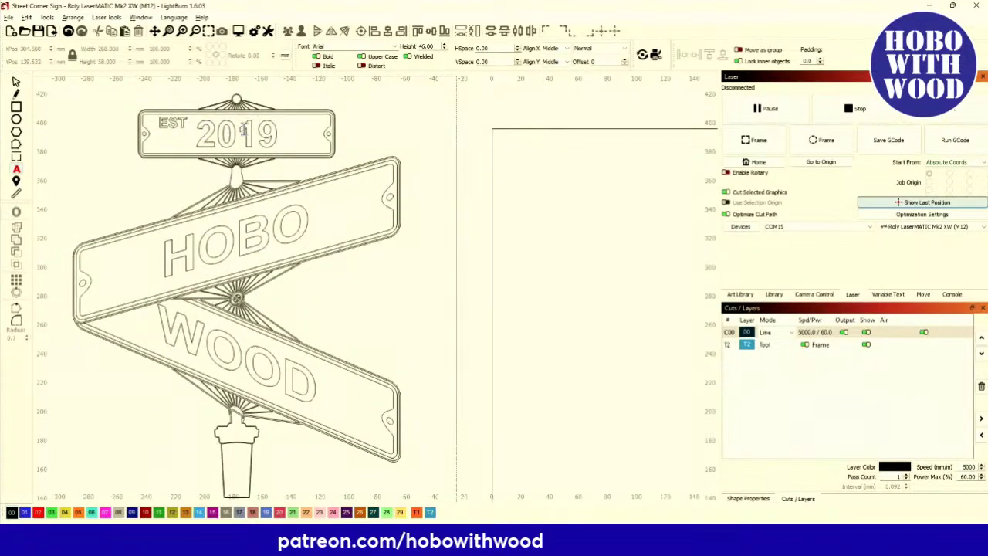
scroll(173, 162, "down", 2)
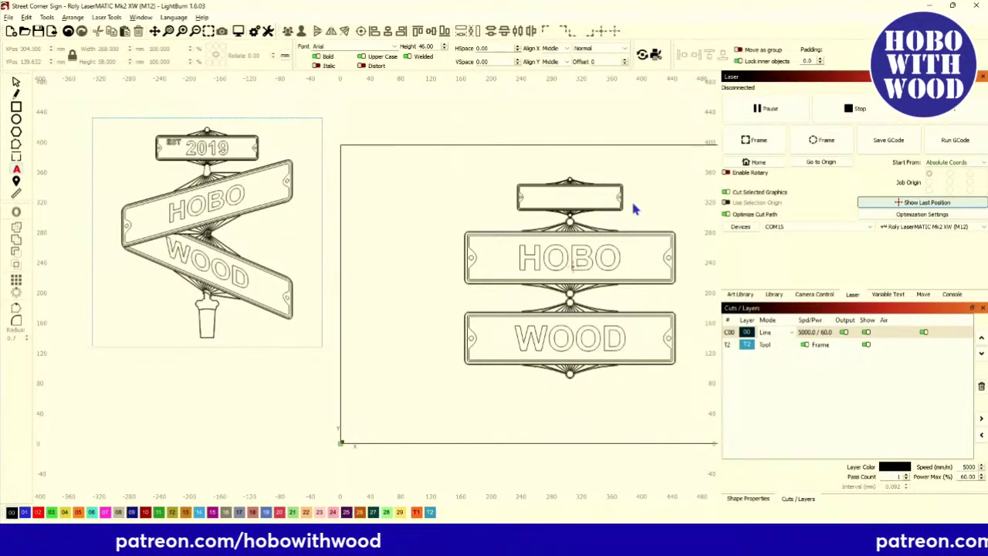
scroll(525, 199, "up", 3)
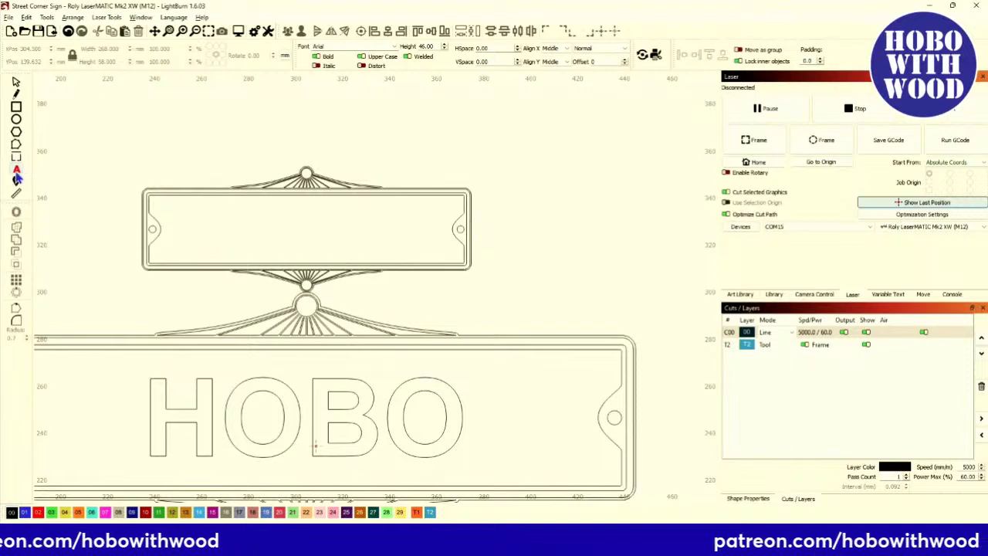
left_click(182, 212)
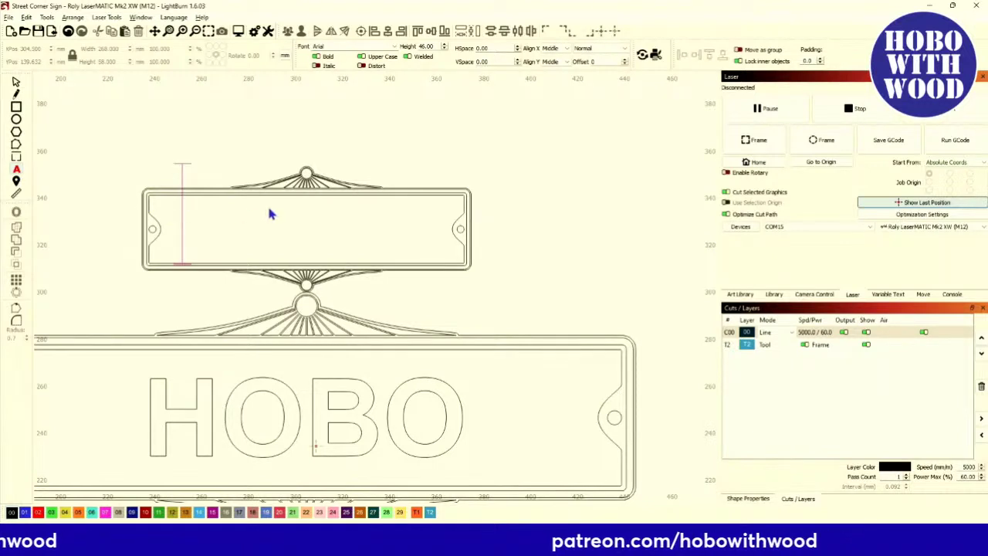
type("EST")
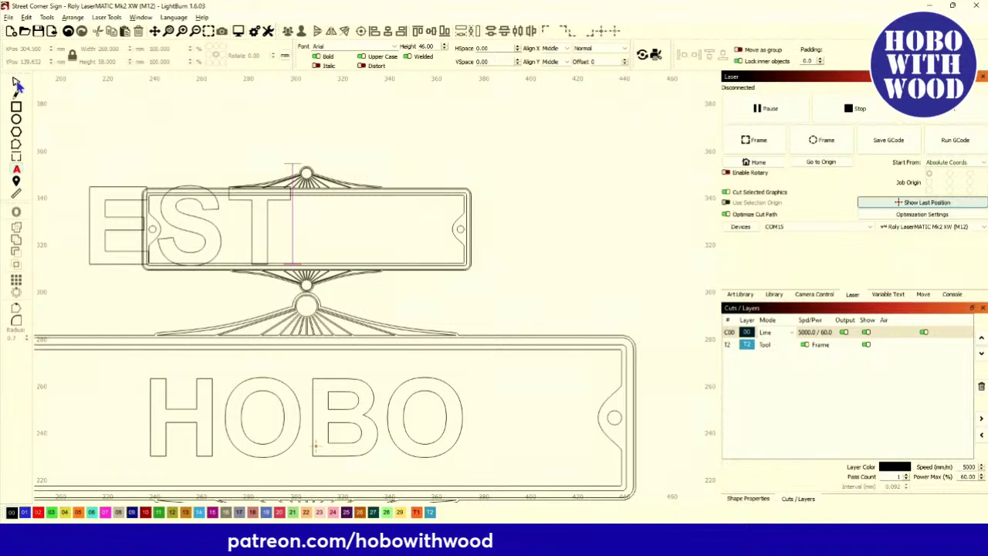
type(".")
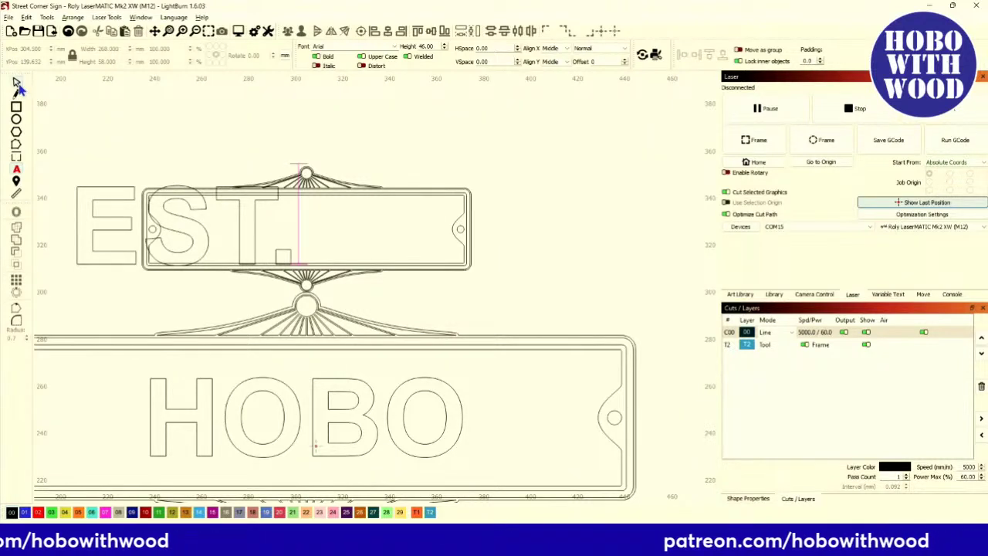
left_click(18, 85)
left_click_drag(292, 270, 209, 243)
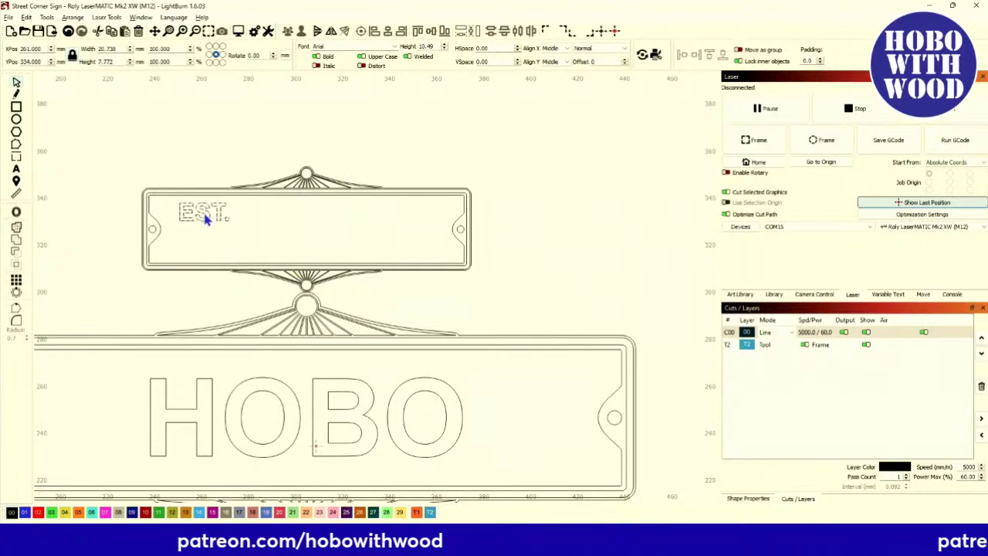
Add '2019', centre it in the top plate, and enlarge it to fill the plate.
left_click(17, 168)
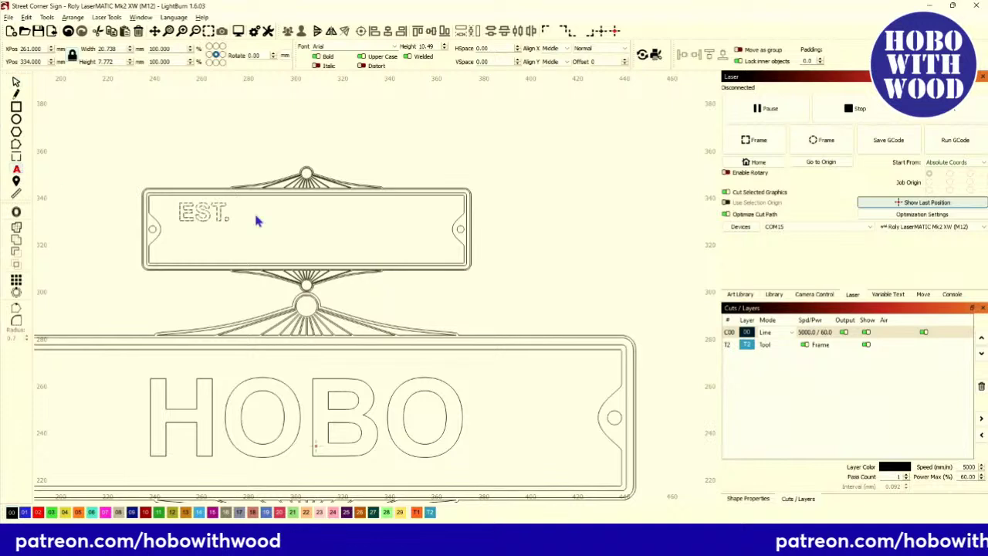
left_click(281, 234)
type("2019")
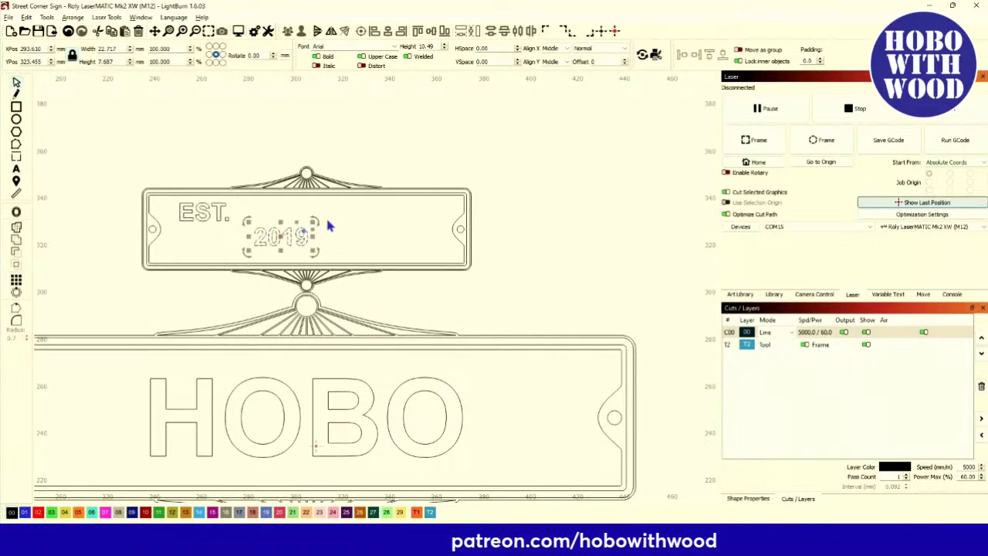
left_click(456, 219, "shift")
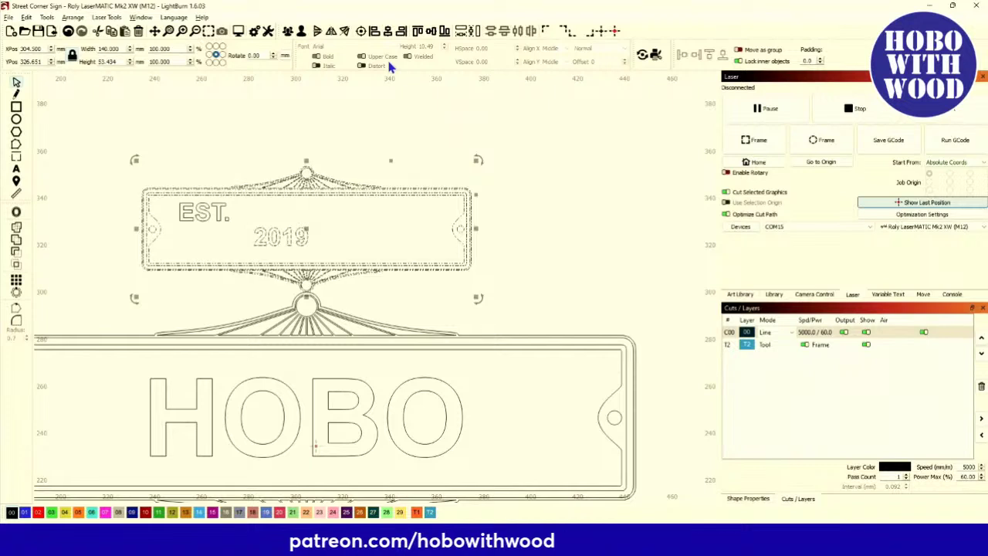
left_click(360, 31)
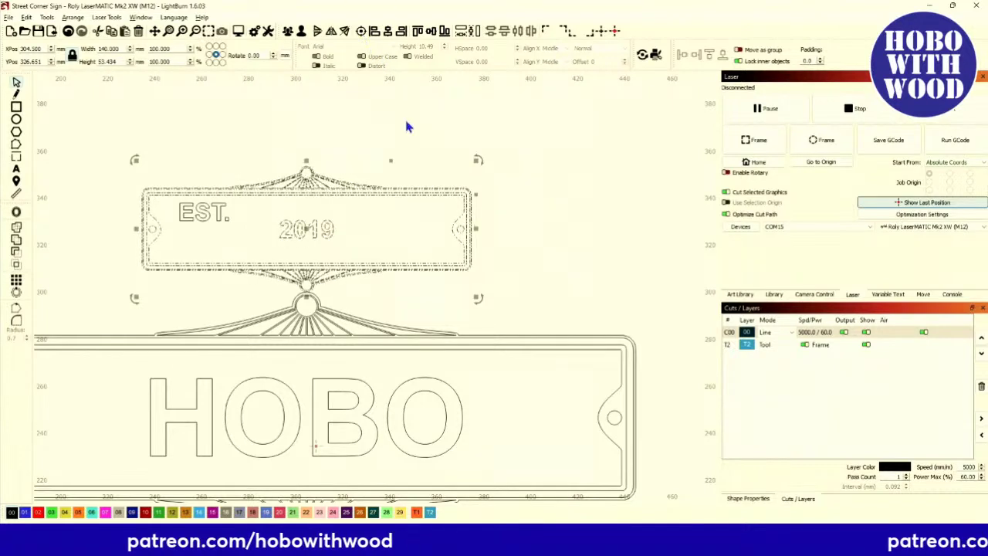
left_click(317, 228)
left_click_drag(343, 247, 348, 258)
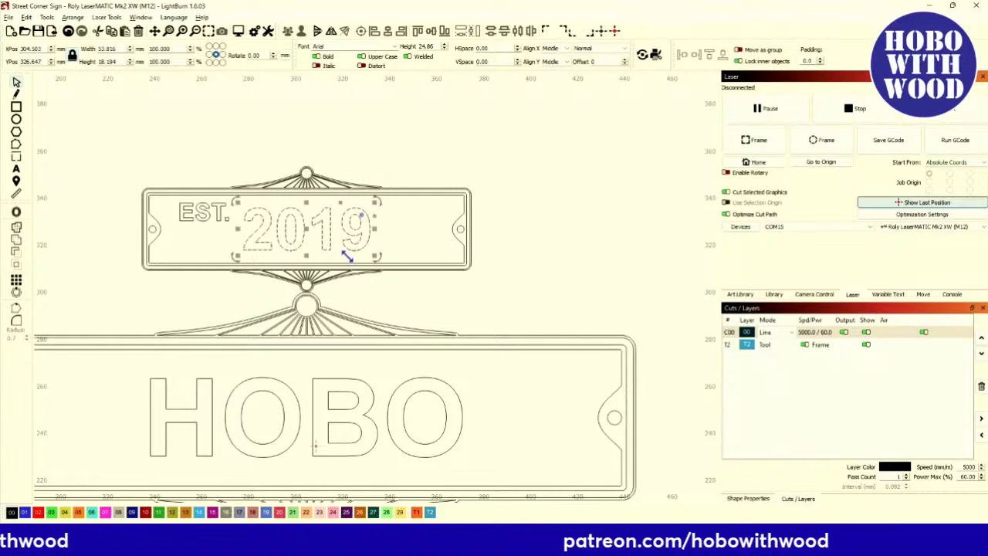
left_click(337, 148)
scroll(308, 224, "down", 3)
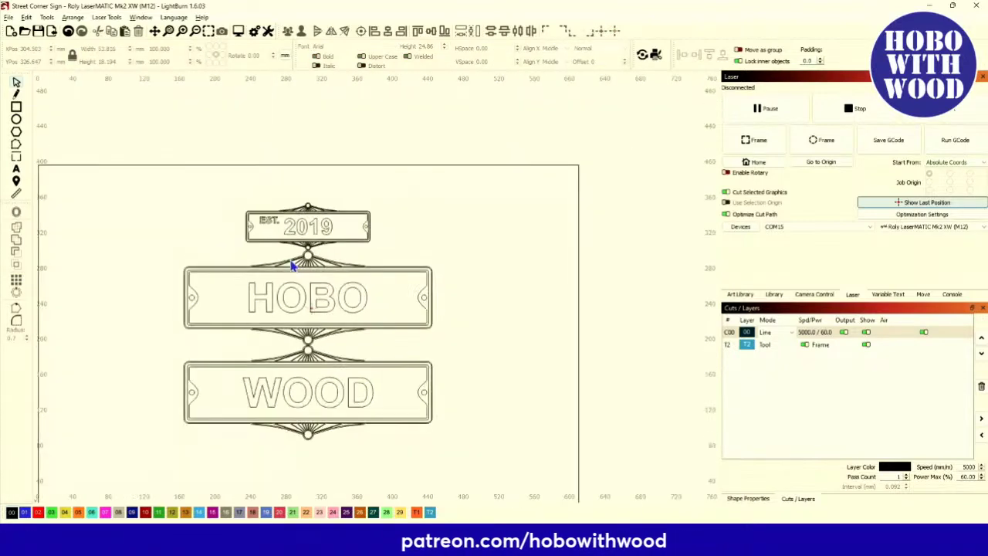
scroll(393, 348, "up", 2)
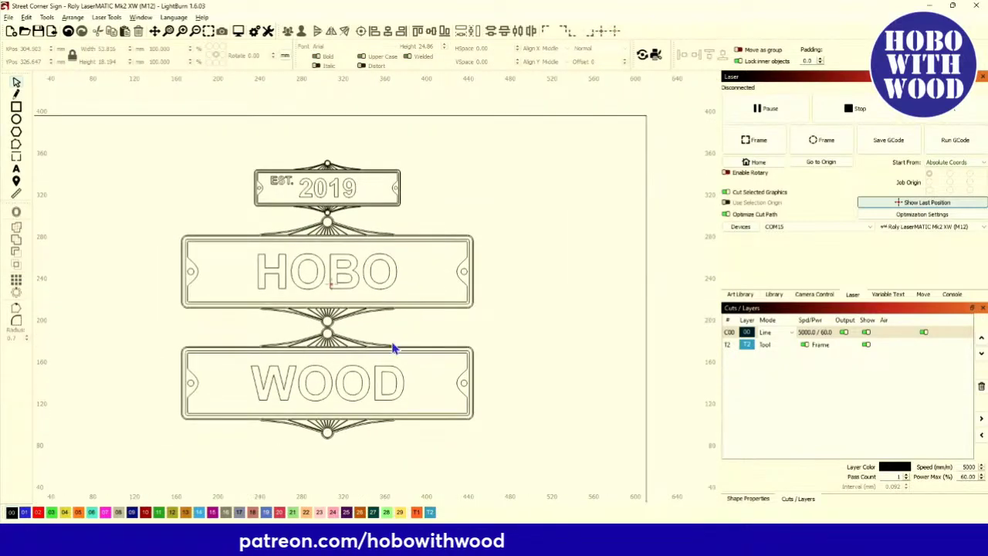
scroll(618, 397, "down", 3)
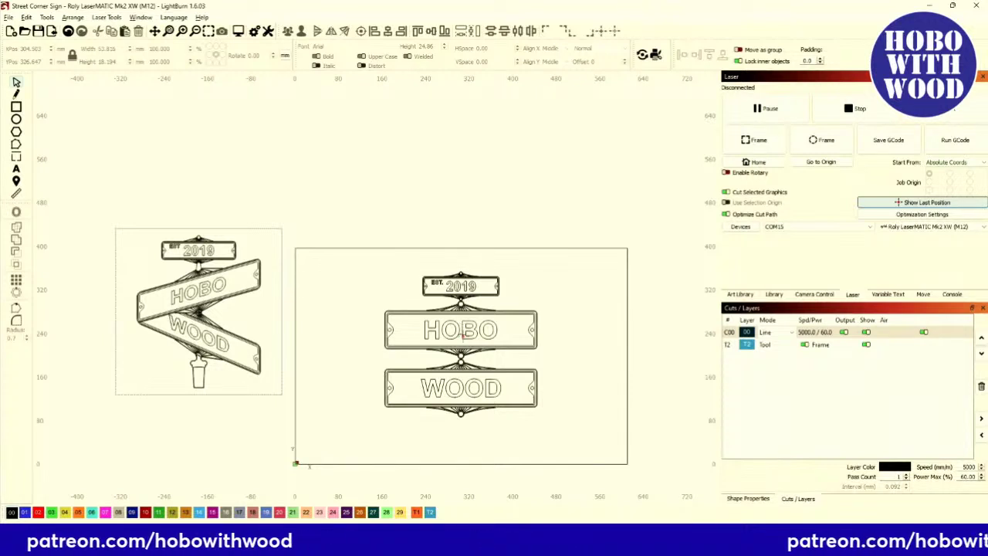
scroll(463, 329, "up", 3)
scroll(464, 308, "up", 5)
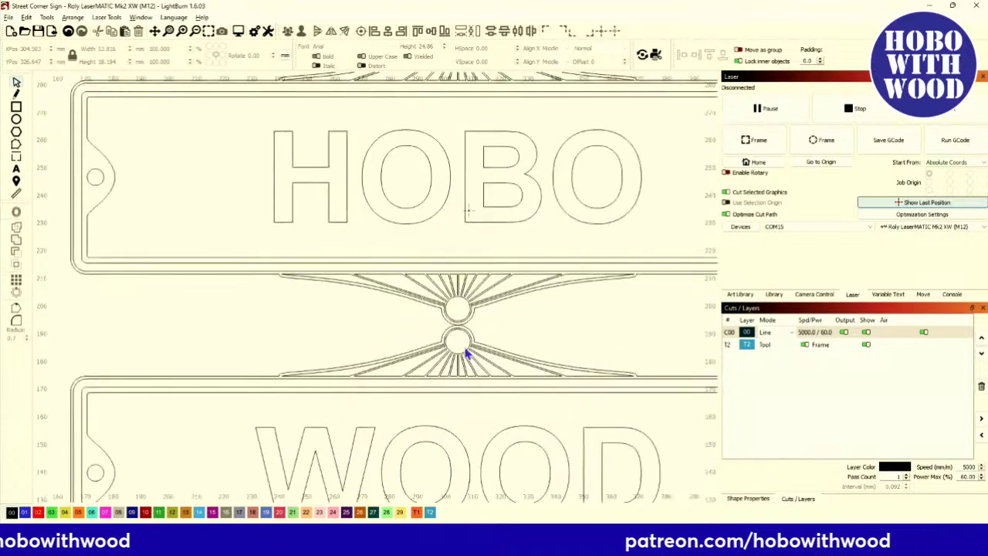
scroll(466, 309, "down", 5)
scroll(465, 310, "up", 4)
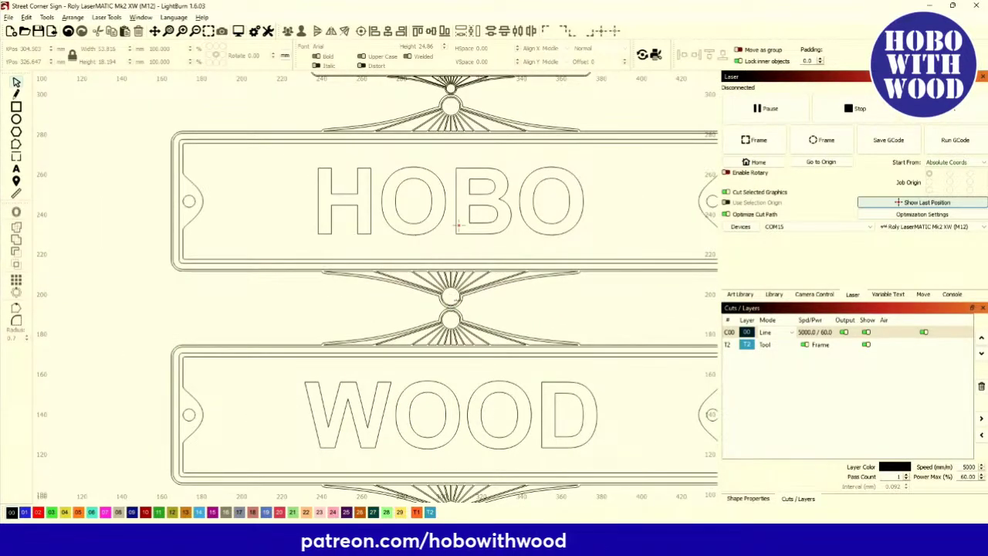
scroll(466, 311, "up", 5)
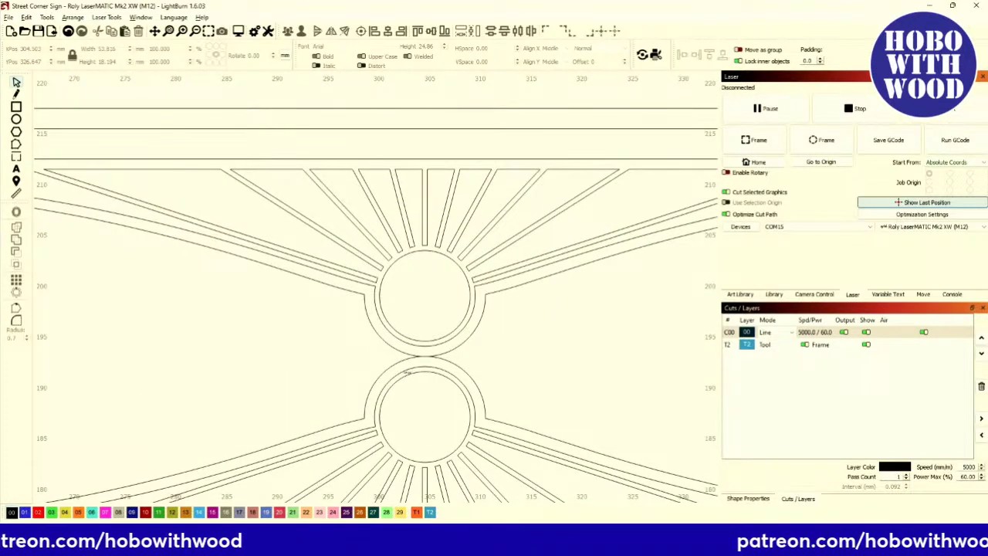
scroll(400, 359, "down", 5)
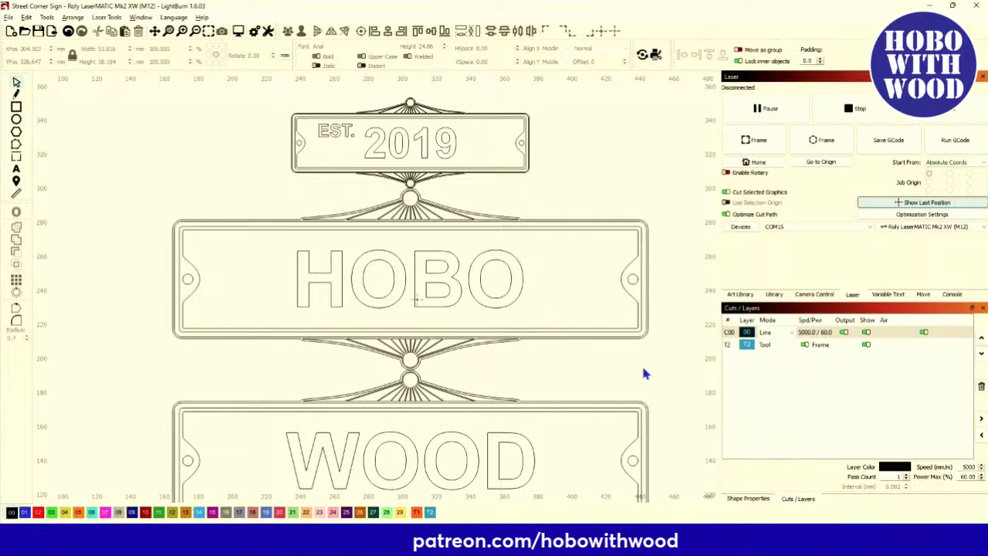
scroll(417, 310, "down", 2)
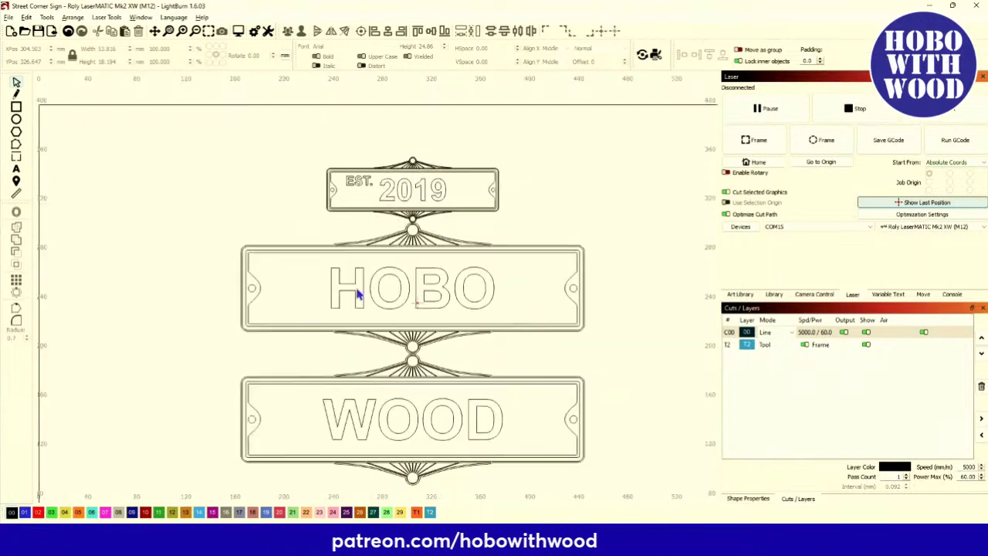
left_click(258, 259)
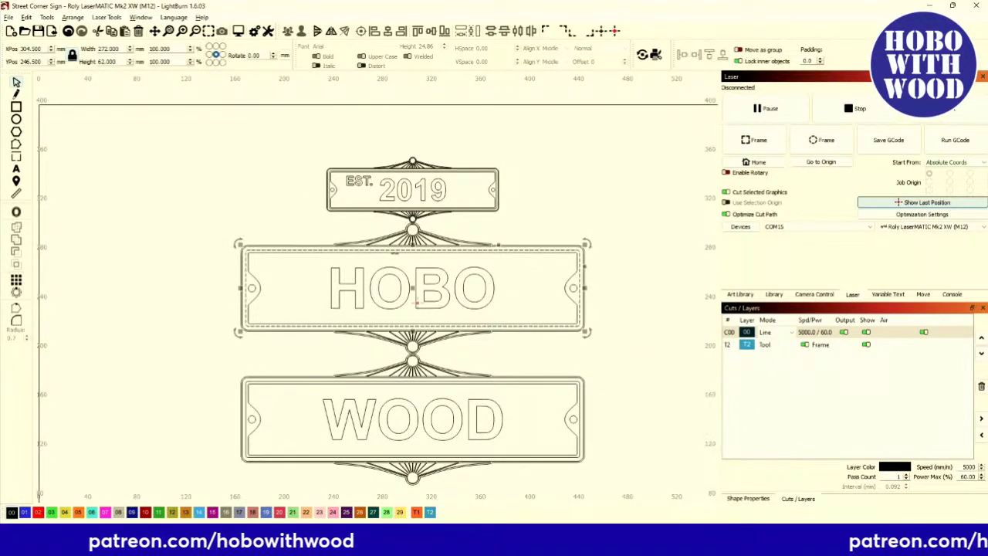
left_click_drag(210, 214, 219, 221)
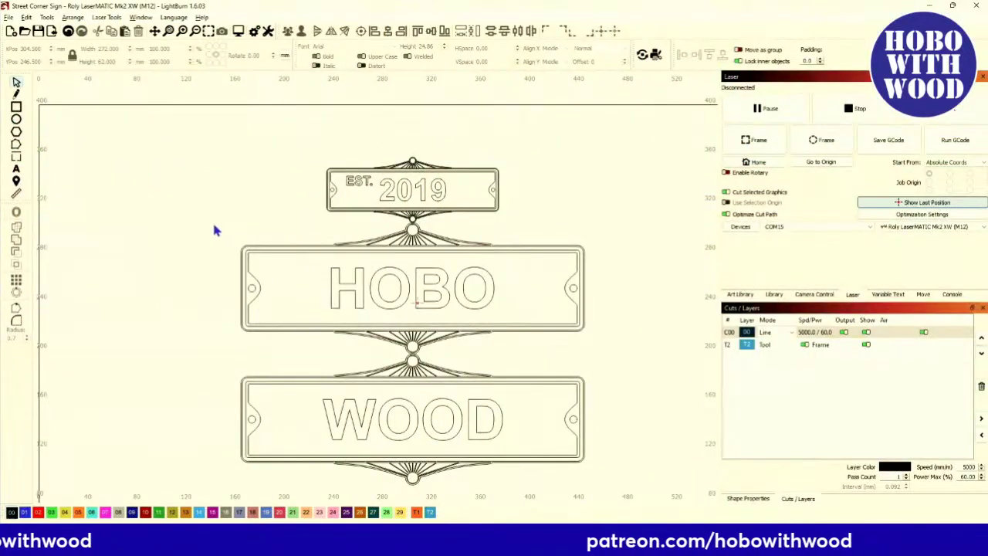
Marquee-select the whole WOOD plate.
left_click_drag(212, 217, 638, 365)
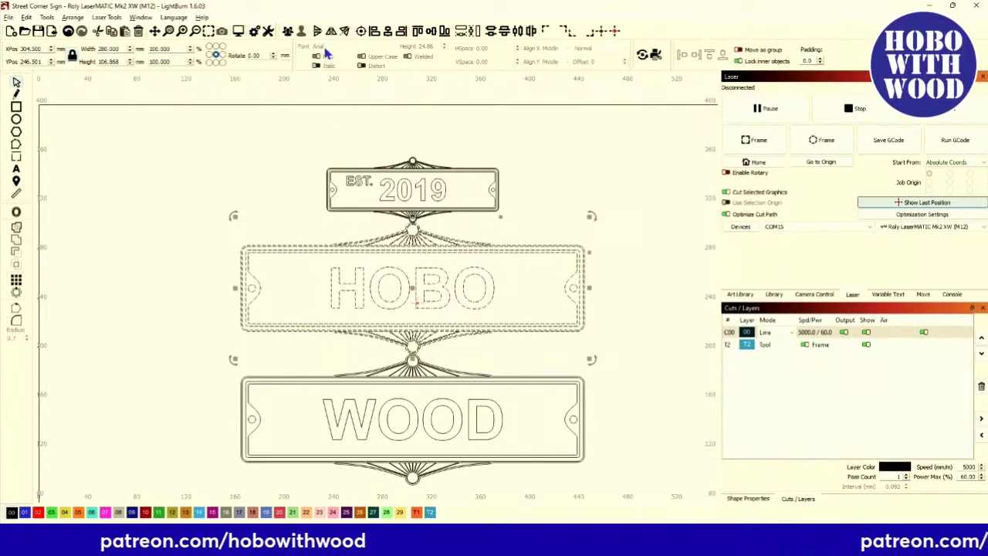
left_click(247, 178)
left_click_drag(221, 346, 633, 504)
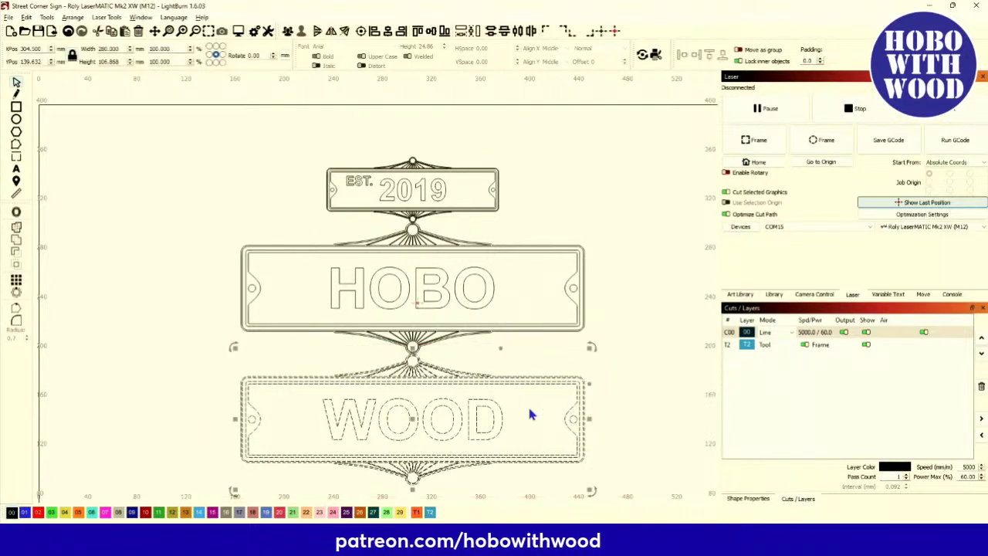
left_click(298, 33)
scroll(413, 354, "up", 10)
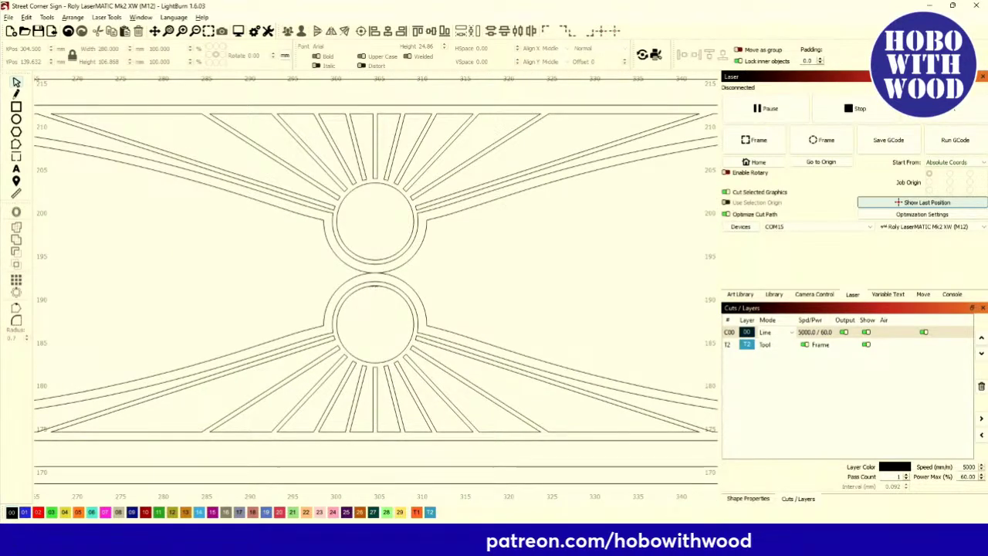
Move WOOD up about 9 mm and nudge it right so both medallions line up.
left_click_drag(373, 296, 372, 184)
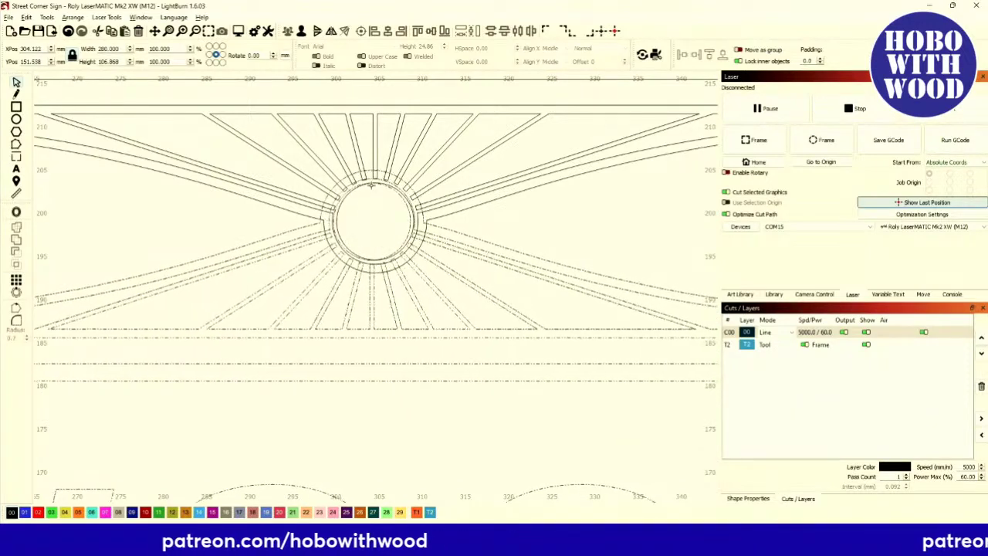
scroll(371, 184, "up", 5)
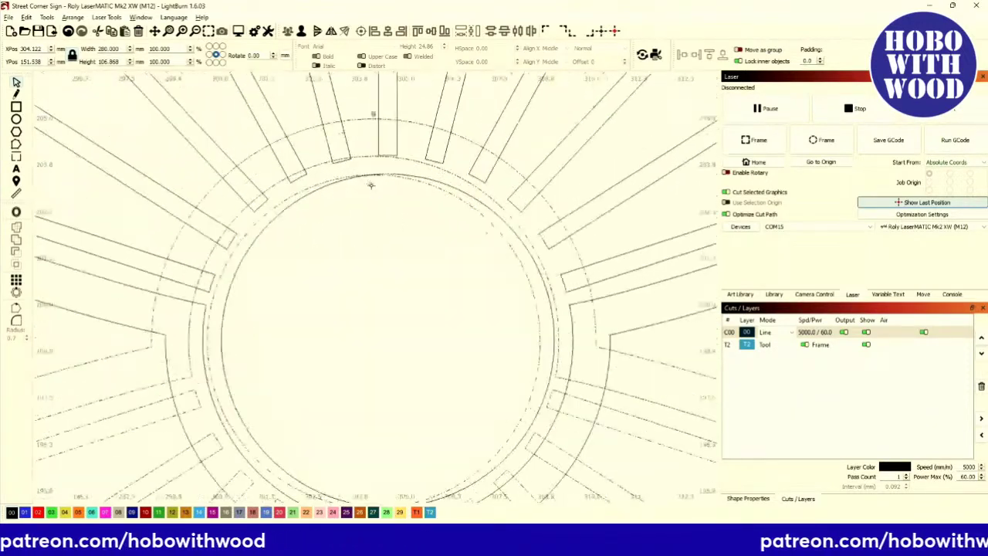
left_click_drag(371, 185, 384, 185)
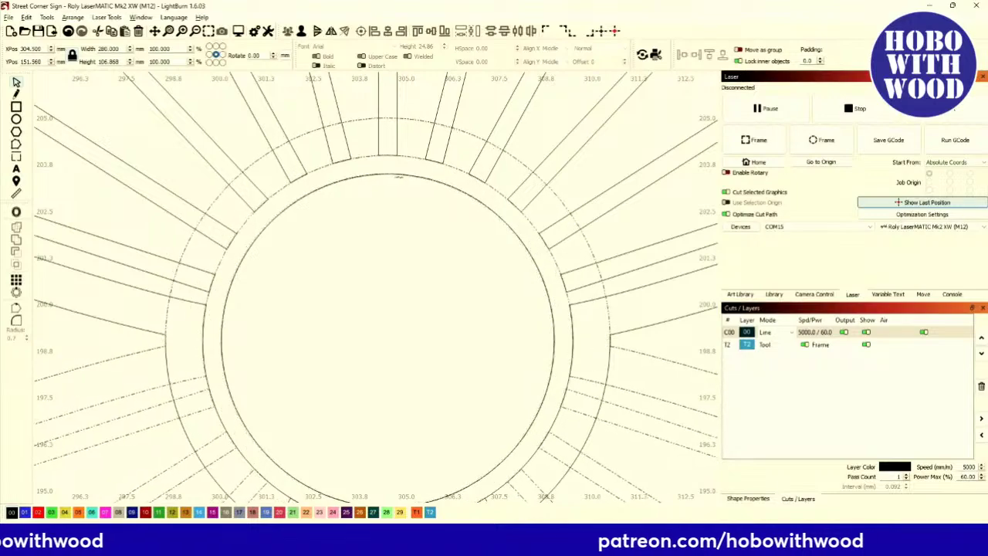
scroll(399, 175, "down", 5)
scroll(278, 223, "down", 4)
scroll(263, 216, "up", 4)
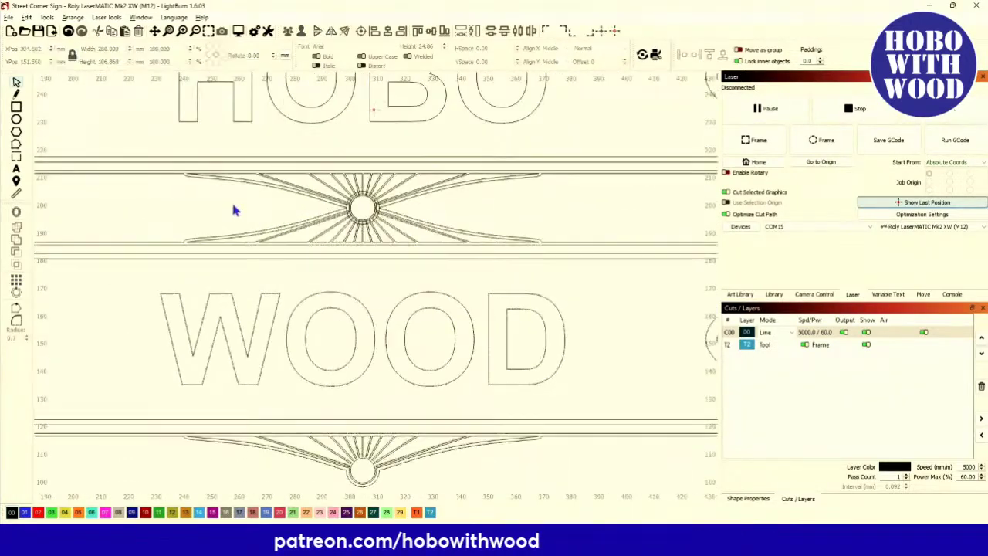
scroll(233, 204, "down", 3)
scroll(227, 236, "up", 2)
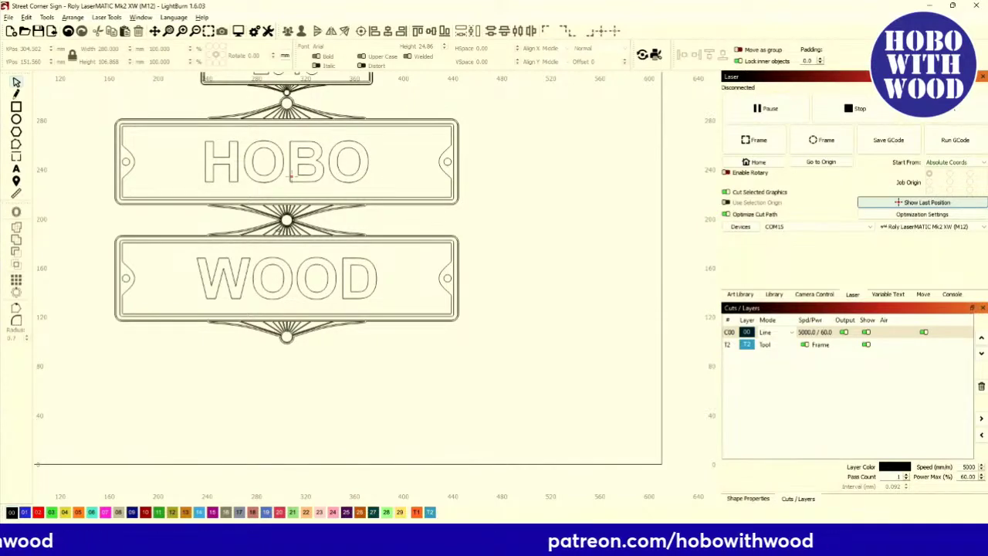
scroll(257, 165, "up", 5)
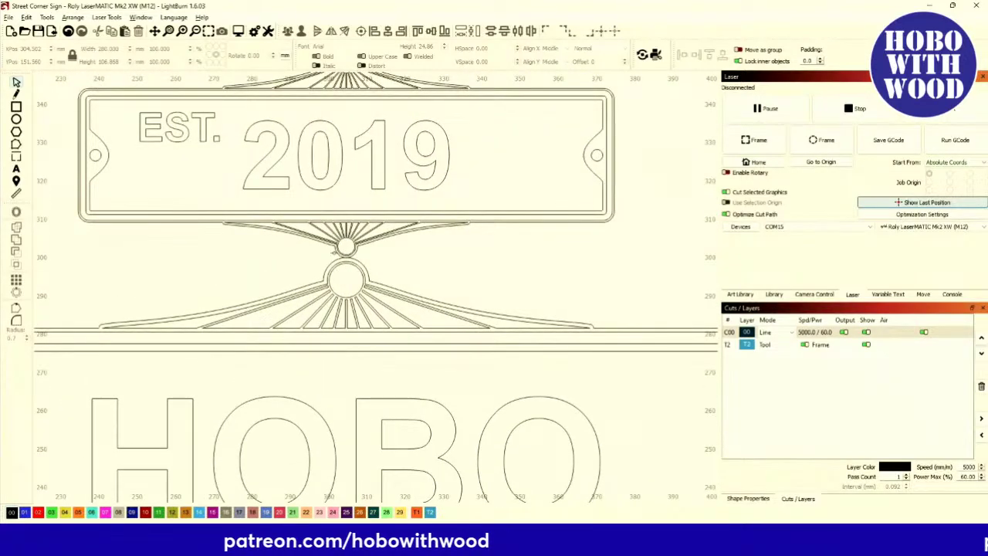
scroll(337, 260, "up", 3)
scroll(379, 261, "down", 4)
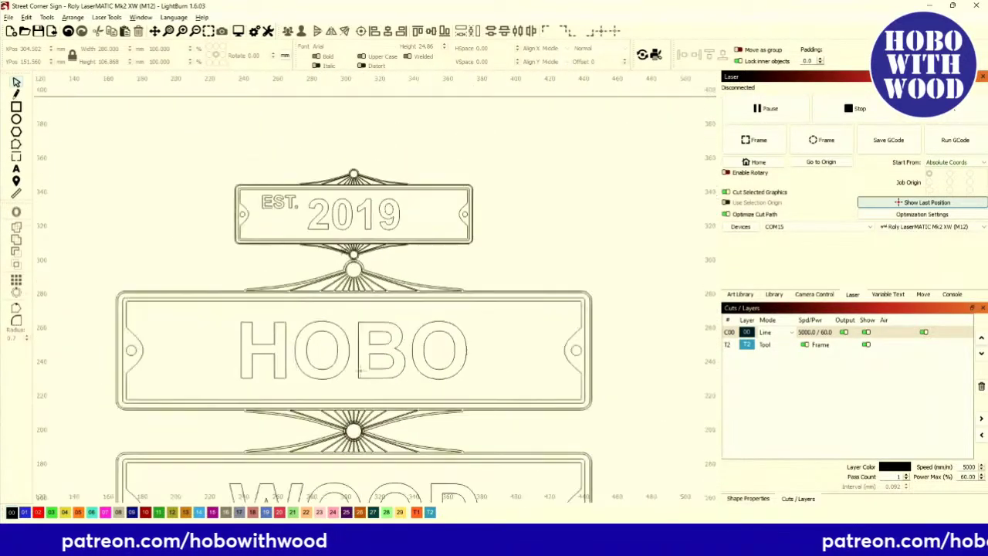
Drag the EST. 2019 plate about 8 mm down onto HOBO's medallion, then view the whole layout.
left_click_drag(196, 137, 510, 270)
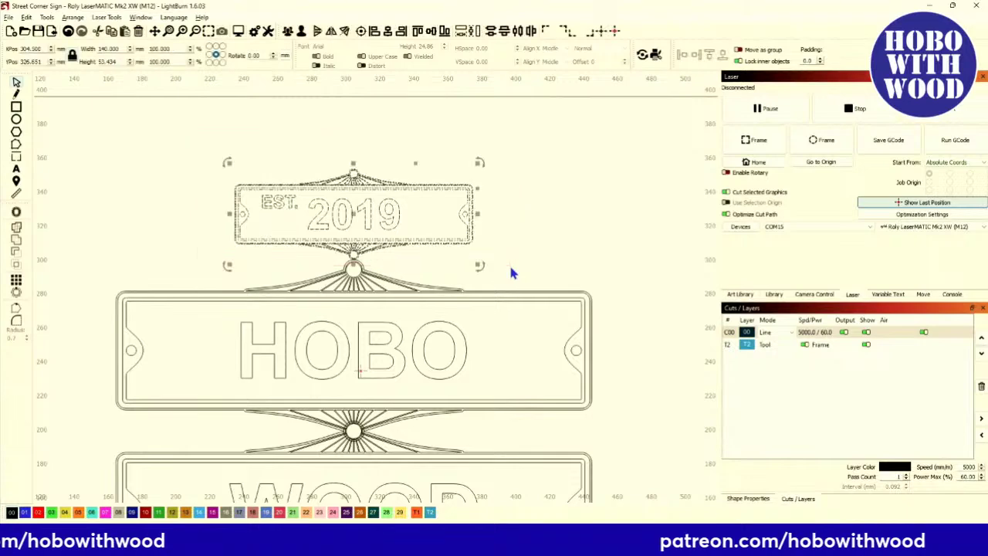
scroll(347, 335, "up", 5)
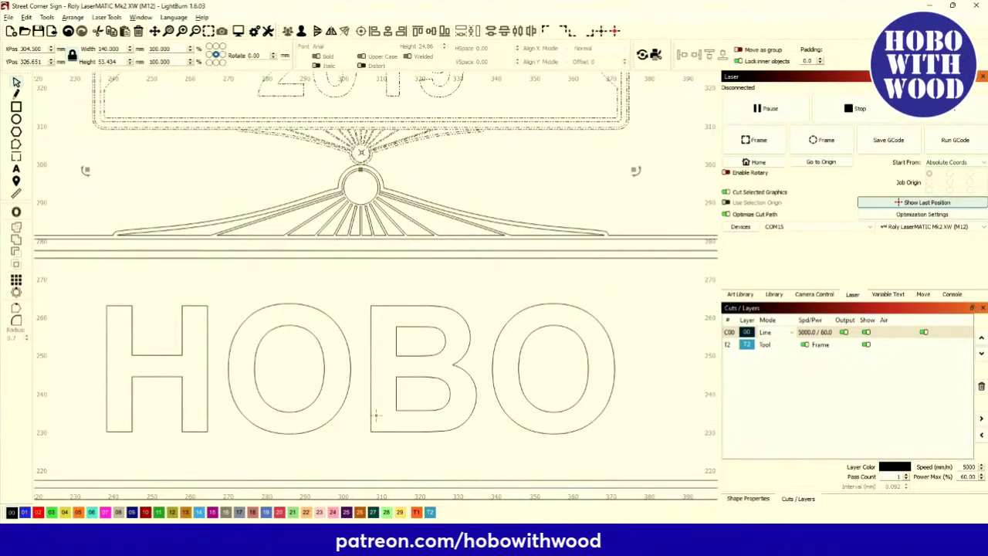
key("Escape")
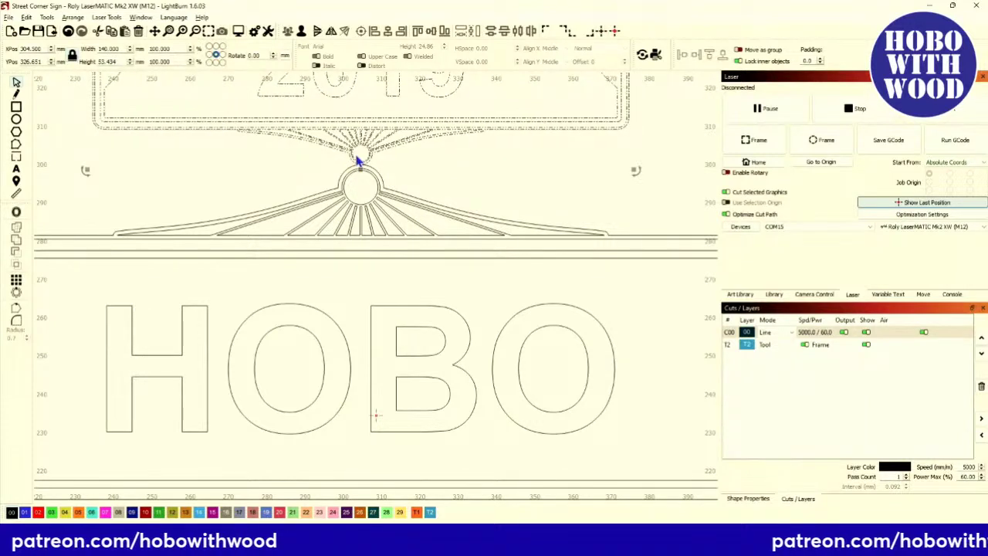
left_click_drag(362, 166, 364, 205)
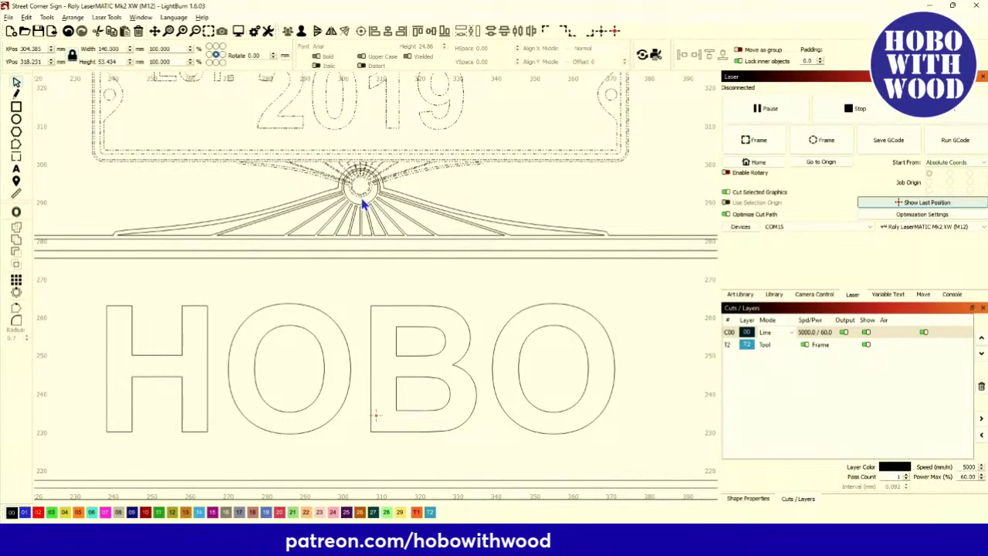
left_click(242, 194)
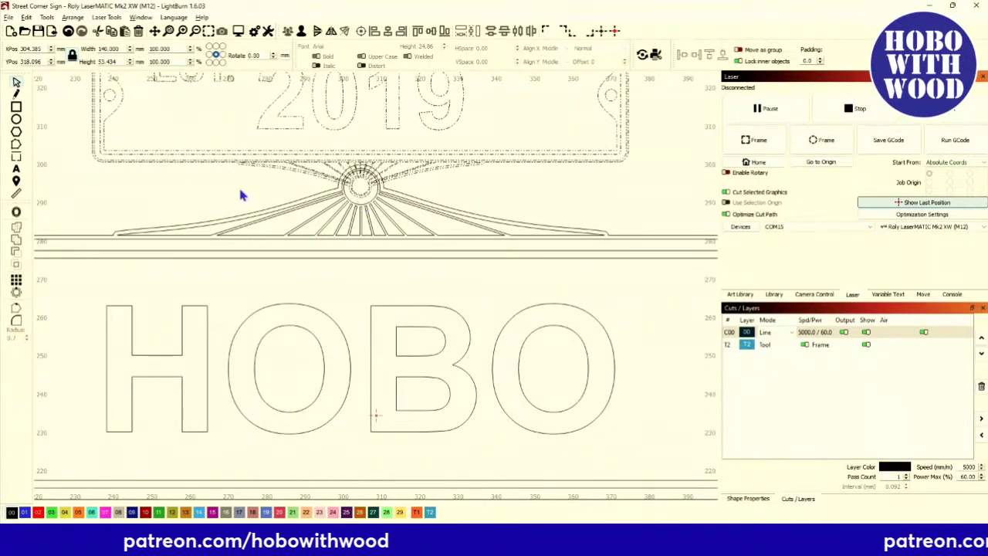
scroll(243, 194, "down", 4)
scroll(242, 194, "up", 4)
scroll(254, 201, "down", 5)
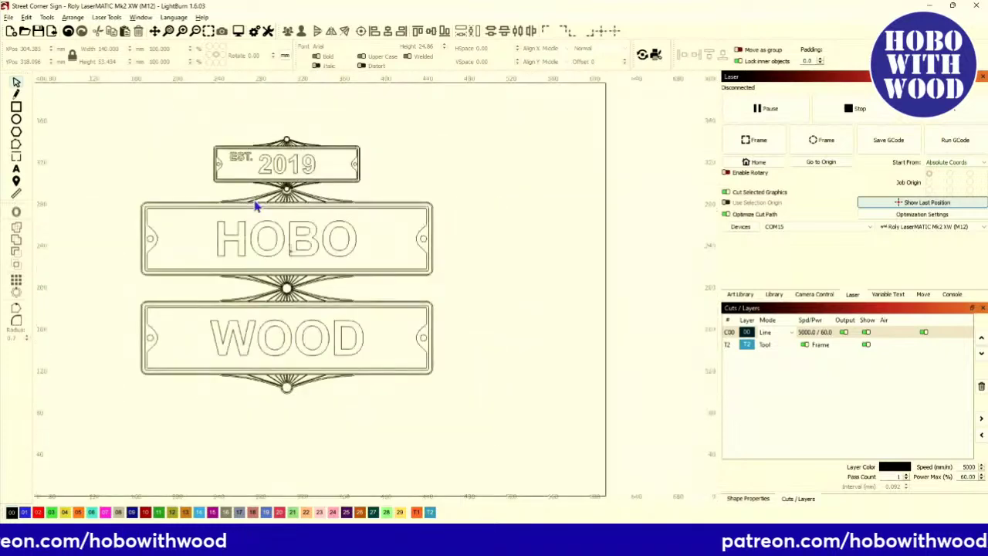
left_click_drag(257, 244, 299, 248)
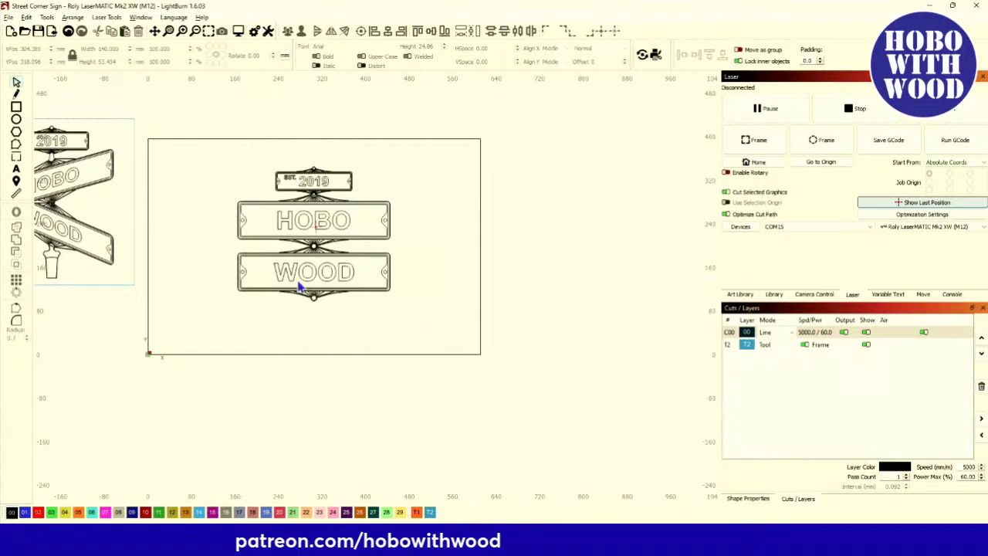
Click the WOOD plate so it and its medallions are selected.
left_click(365, 273)
scroll(278, 286, "up", 3)
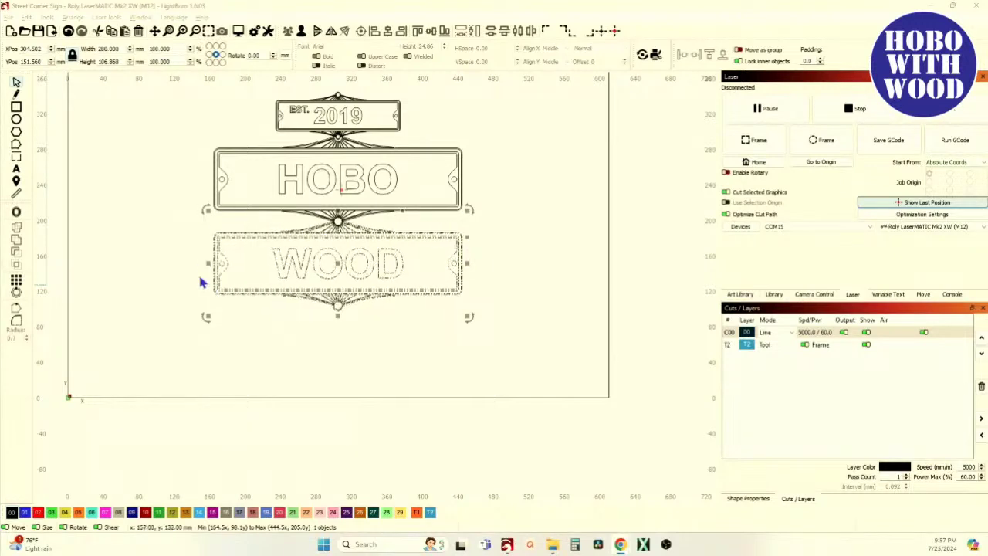
Draw a 98 × 43 mm rectangle below the signs and turn off Move in the status bar.
left_click(16, 107)
left_click_drag(93, 424, 181, 463)
left_click(15, 82)
left_click(137, 440)
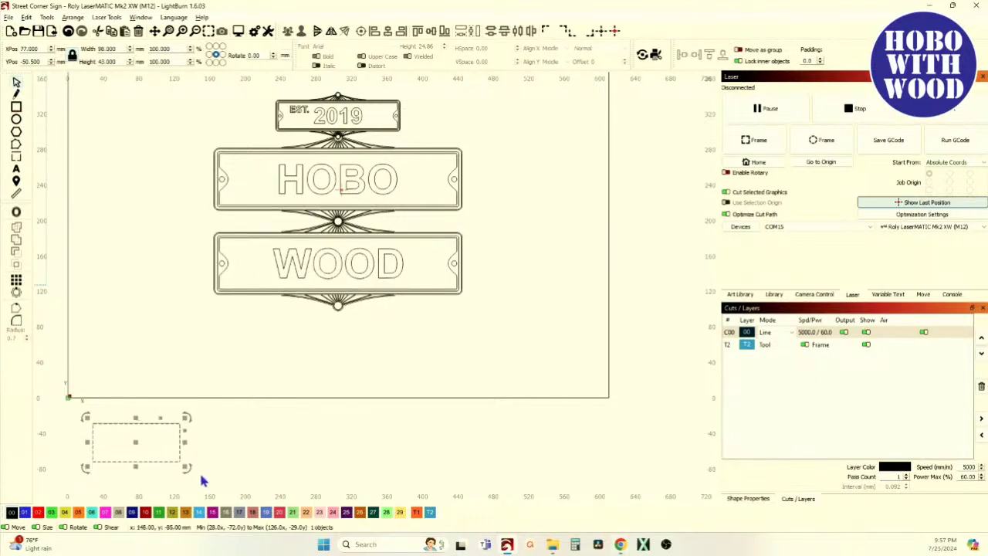
scroll(132, 439, "up", 8)
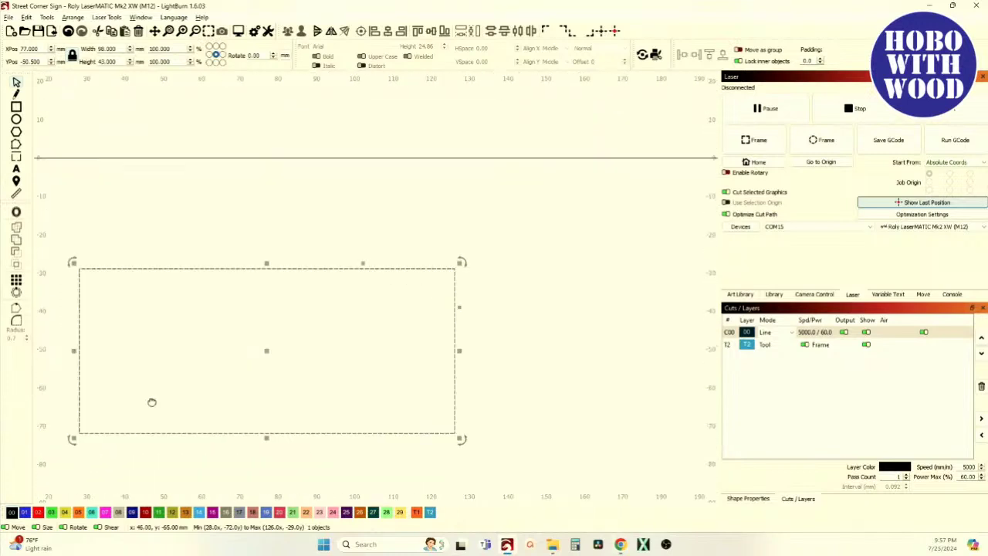
left_click(6, 528)
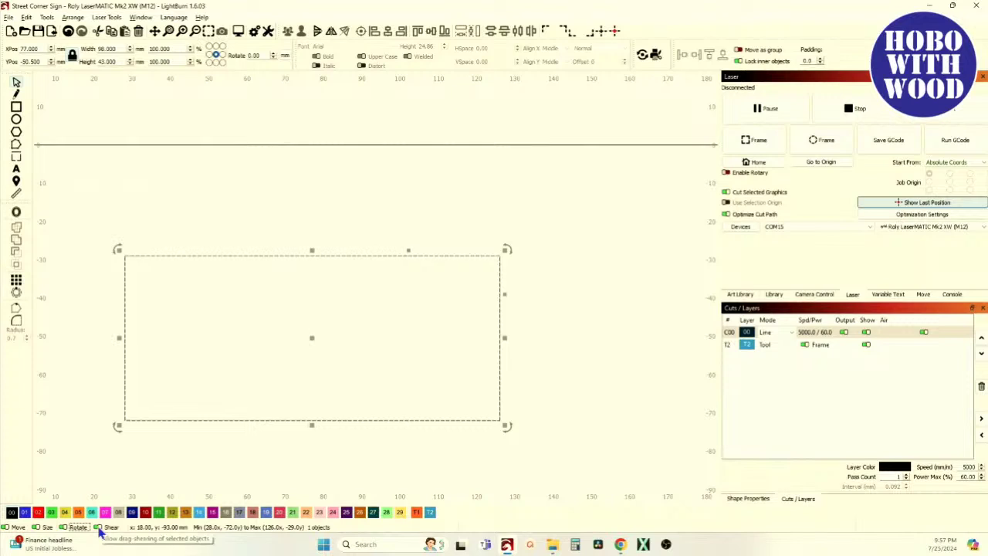
Toggle the status-bar option that lets dragging shear objects.
left_click(97, 527)
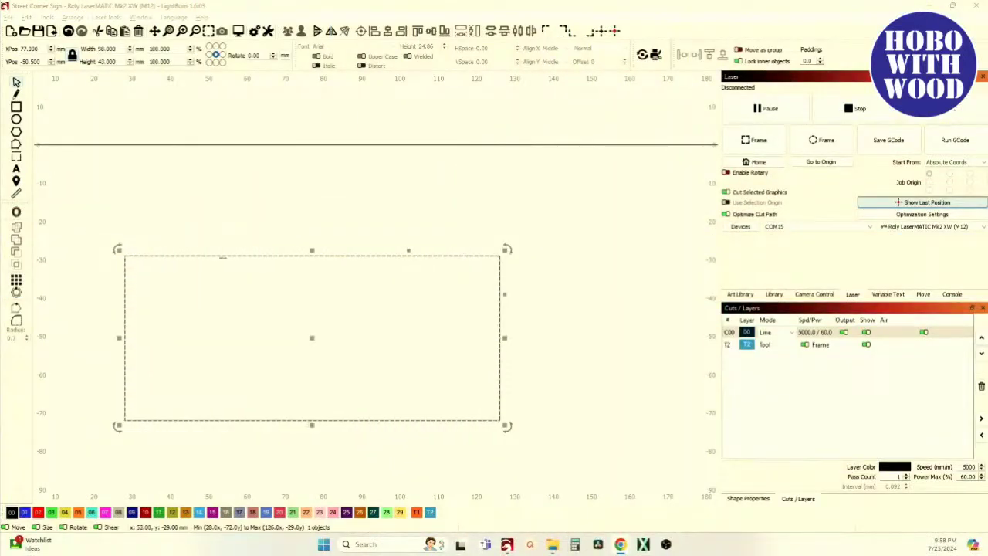
Delete the plain trial rectangle and select the WOOD plate.
key("Delete")
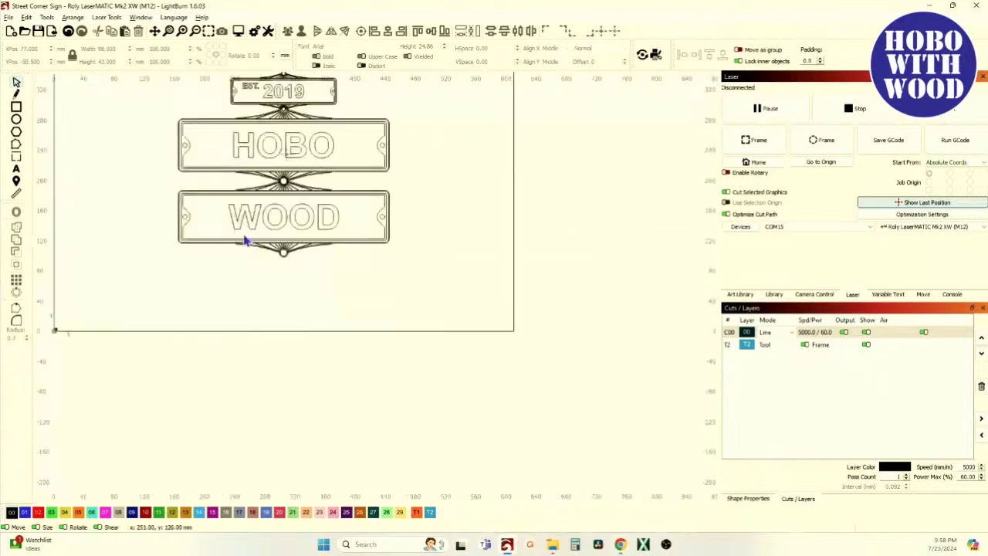
scroll(246, 241, "up", 3)
left_click(196, 254)
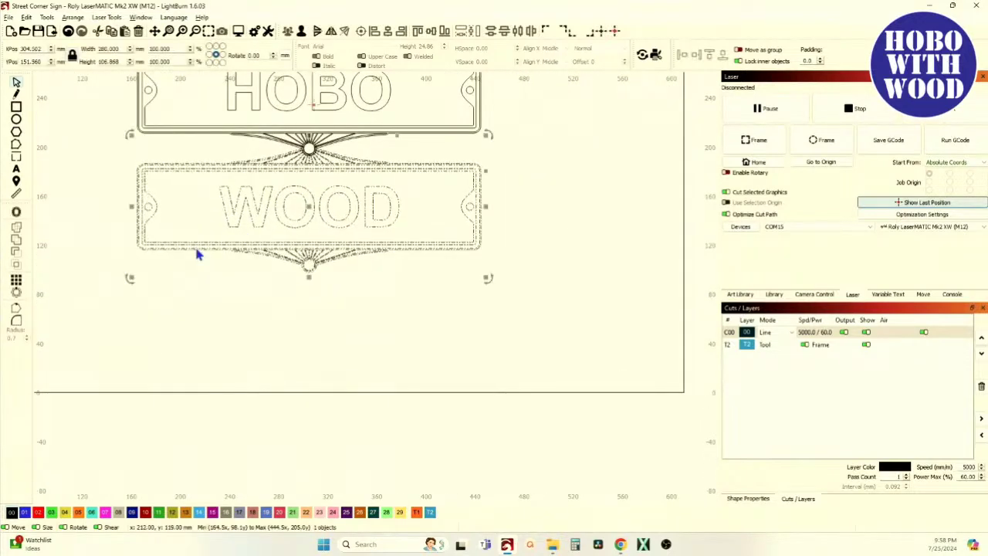
scroll(260, 241, "down", 3)
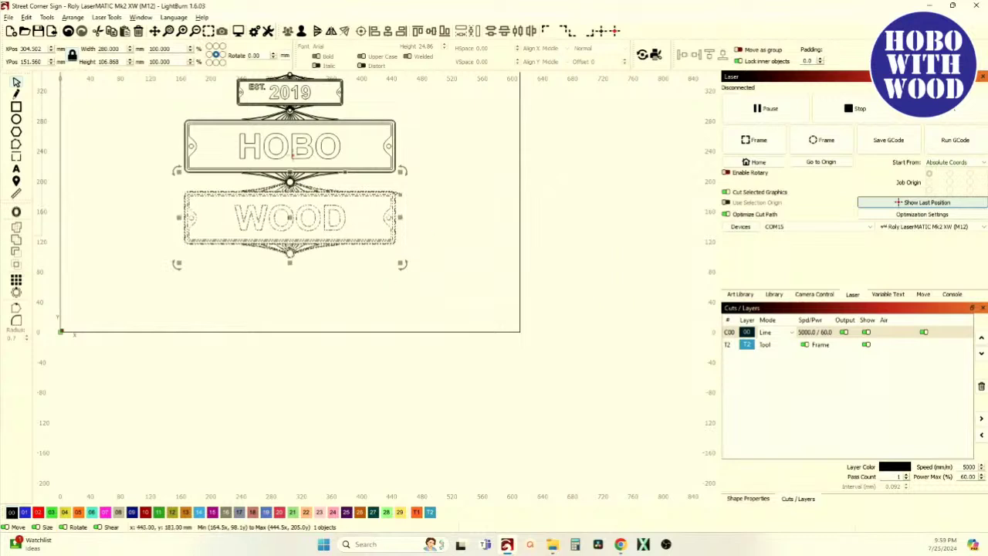
scroll(383, 191, "up", 3)
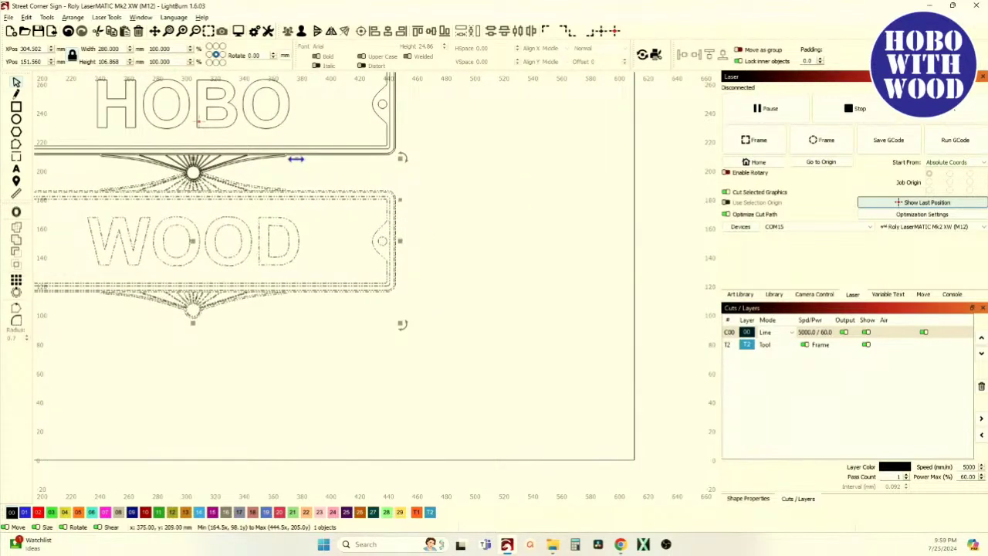
scroll(375, 224, "down", 5)
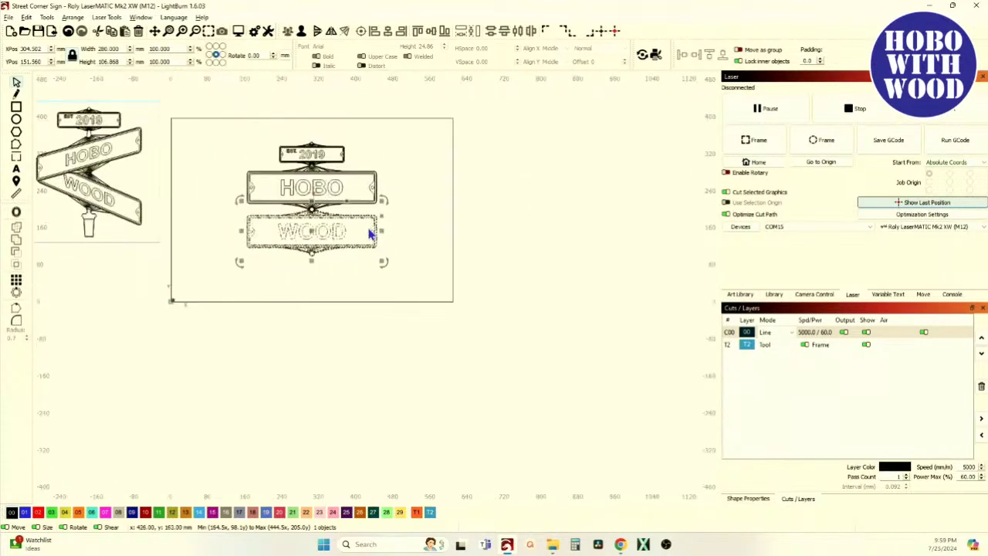
Draw a test rectangle, shear it into a tall parallelogram, move it, then delete it.
left_click(16, 107)
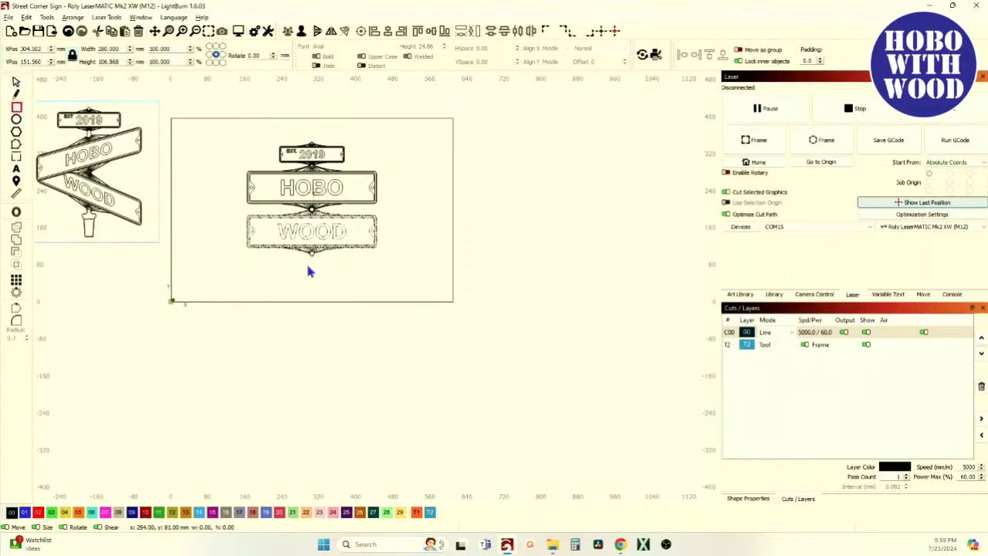
left_click_drag(333, 276, 408, 304)
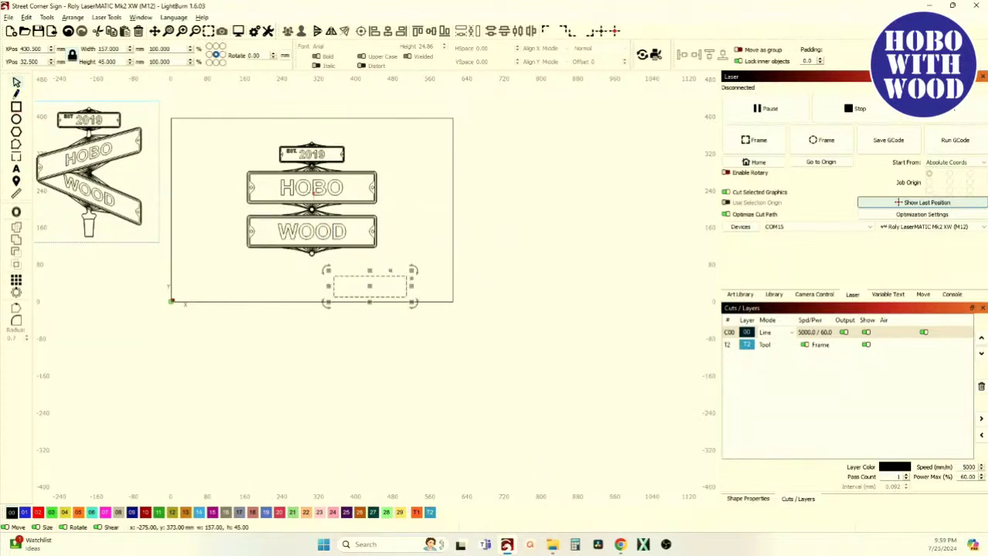
scroll(398, 292, "up", 8)
scroll(389, 254, "down", 5)
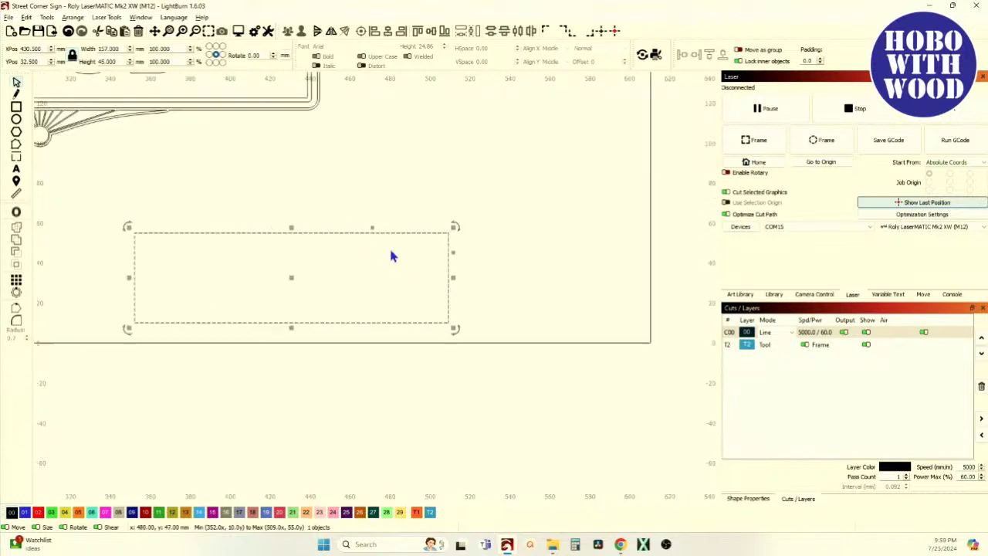
left_click_drag(412, 229, 390, 229)
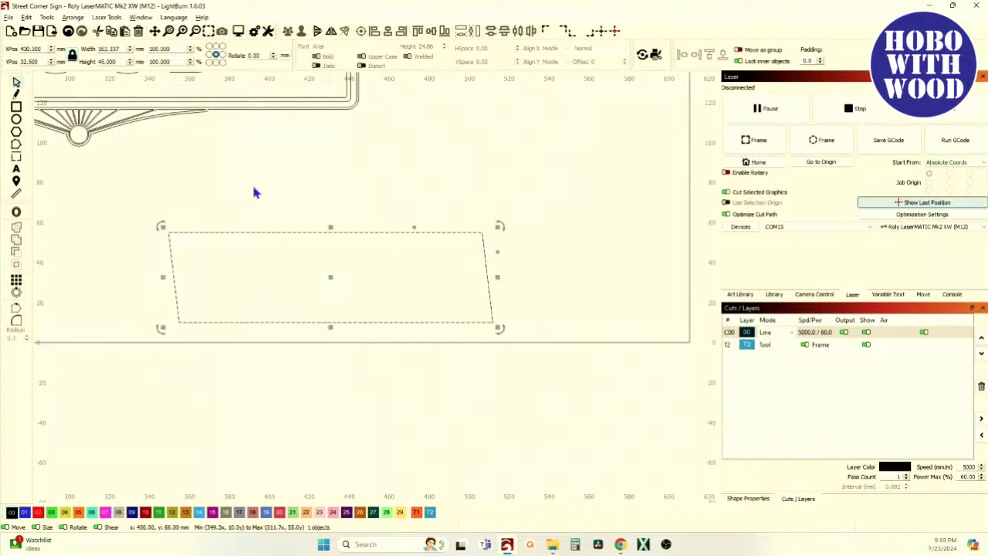
left_click(72, 31)
left_click_drag(493, 253, 486, 295)
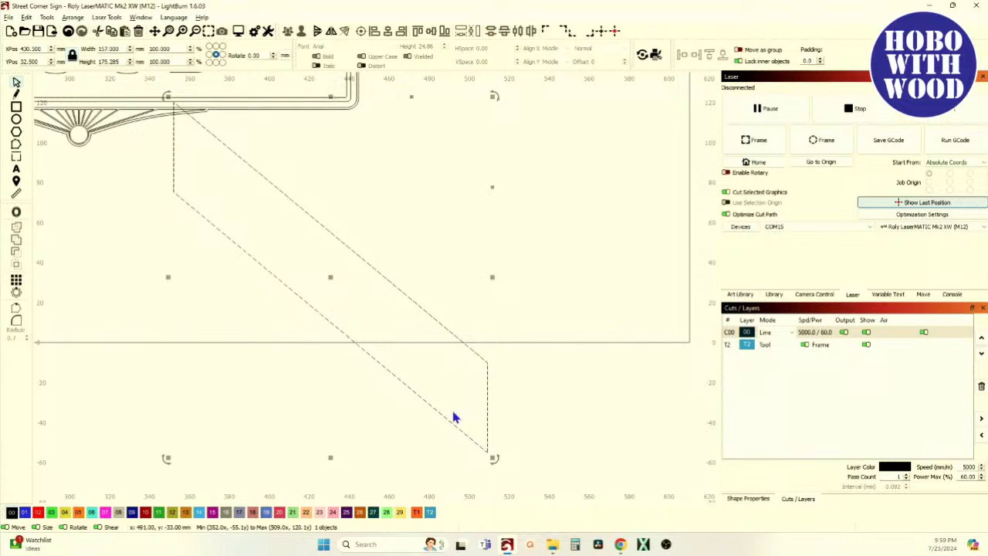
scroll(348, 333, "down", 3)
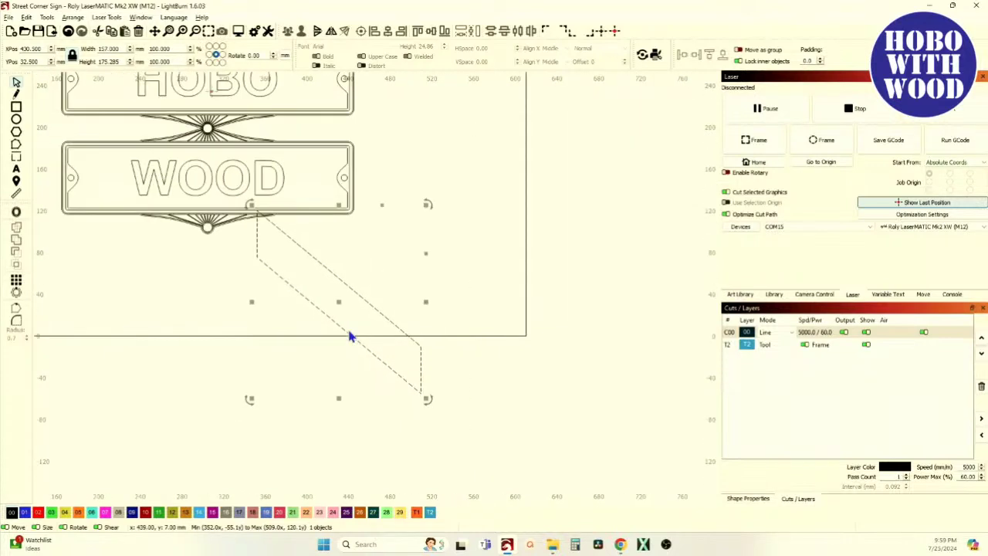
left_click_drag(321, 395, 315, 409)
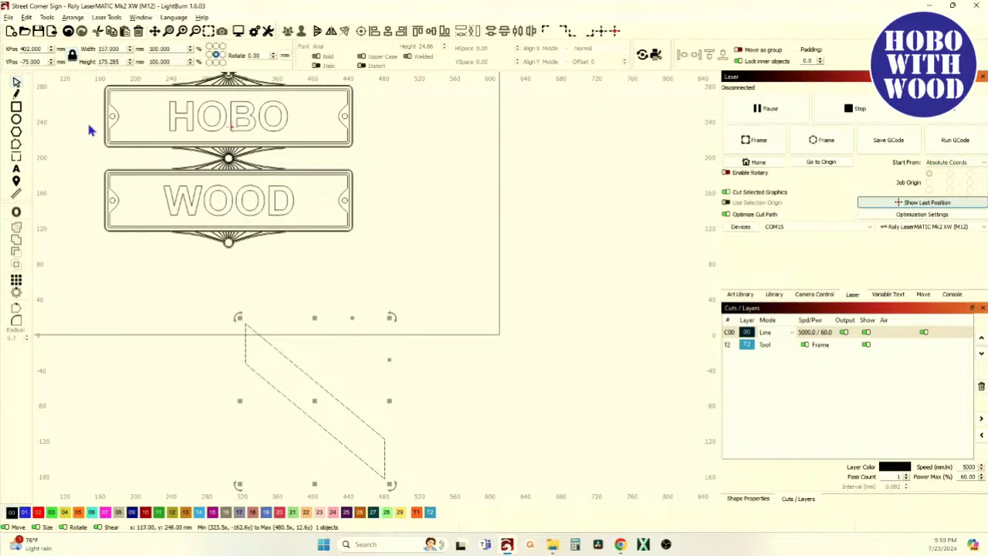
key("Delete")
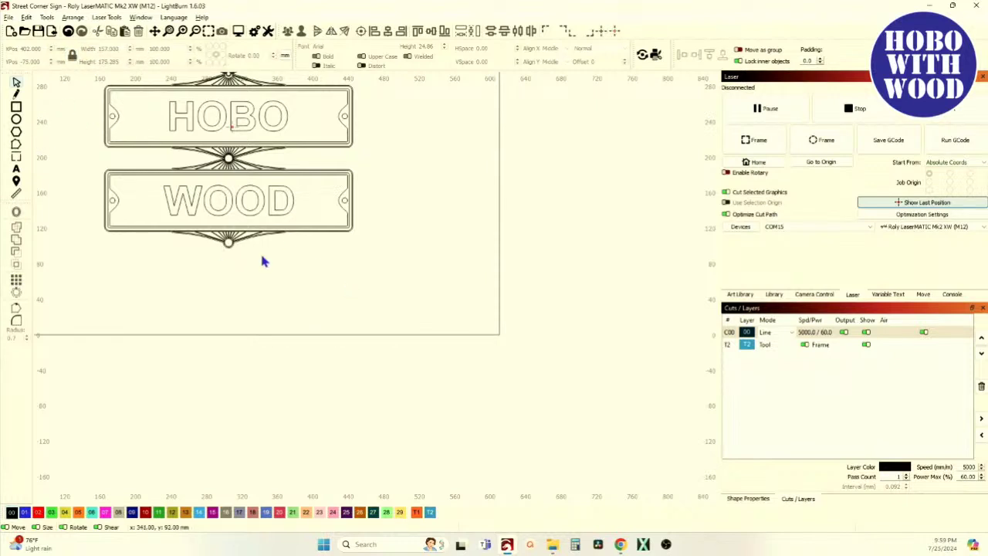
Skew the WOOD plate so it slants down to the right.
left_click(187, 223)
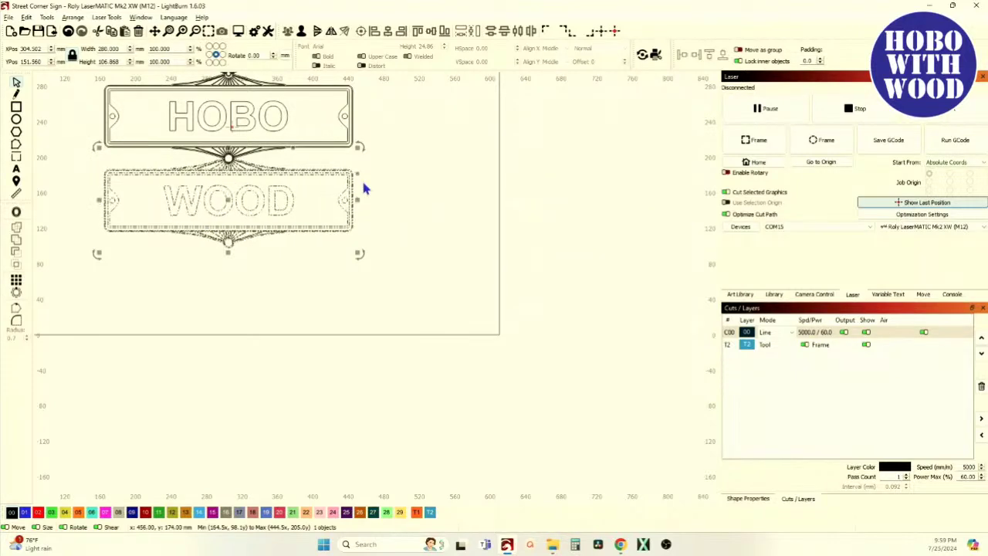
scroll(412, 327, "up", 3)
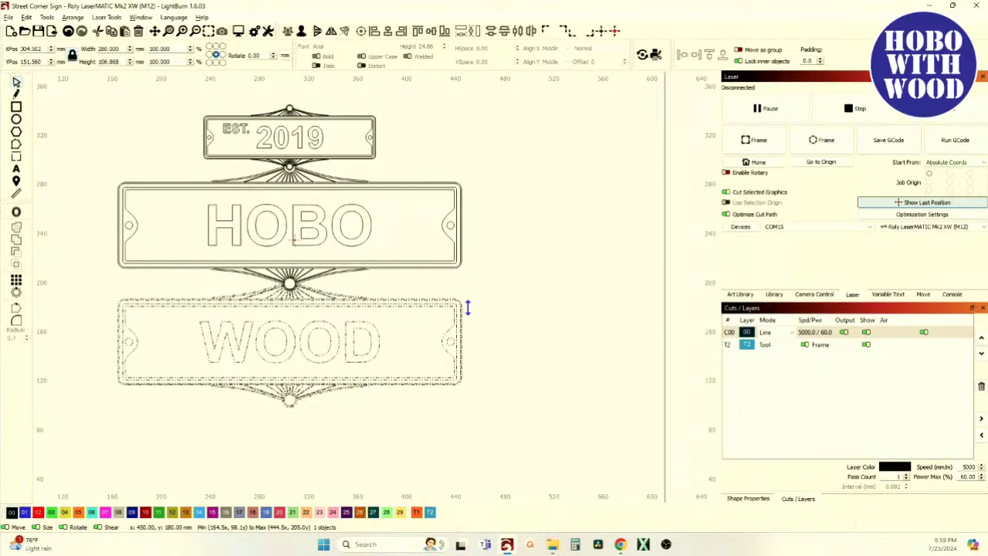
left_click(467, 307)
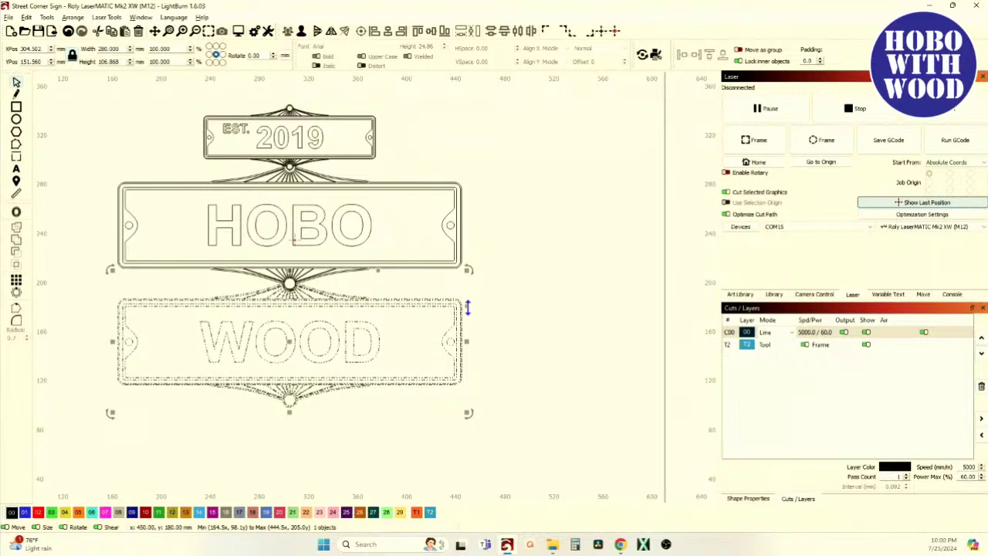
mouse_move(467, 307)
left_mouse_down()
mouse_move(471, 348)
mouse_move(474, 273)
mouse_move(473, 325)
left_mouse_up()
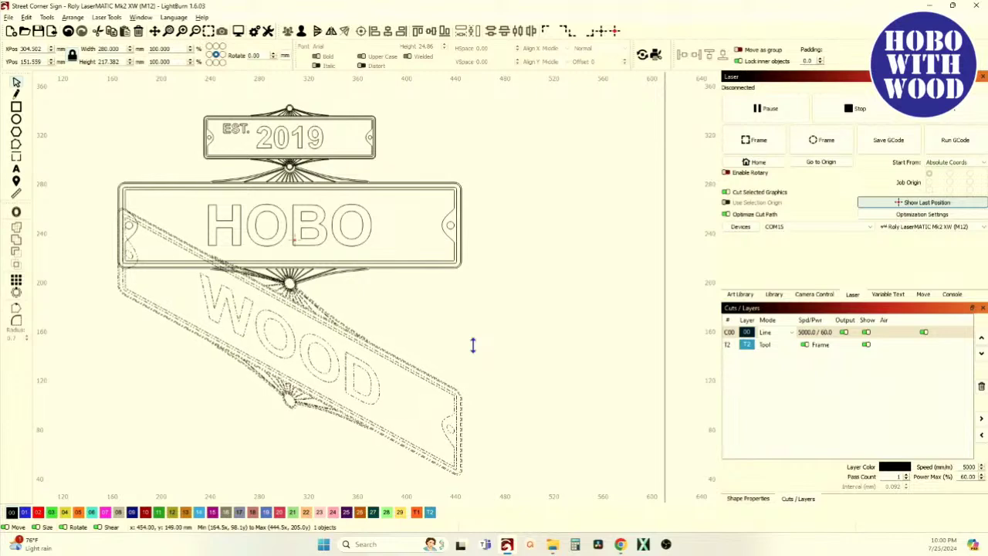
left_click_drag(473, 345, 473, 345)
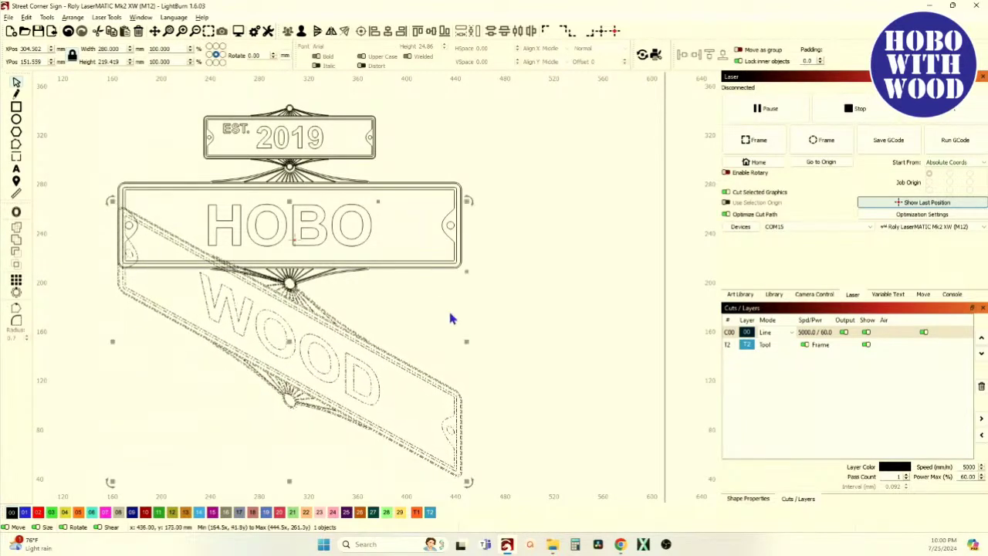
Skew the HOBO plate so its right end tilts upward.
left_click(294, 241)
left_click_drag(466, 192, 474, 147)
scroll(306, 255, "down", 3)
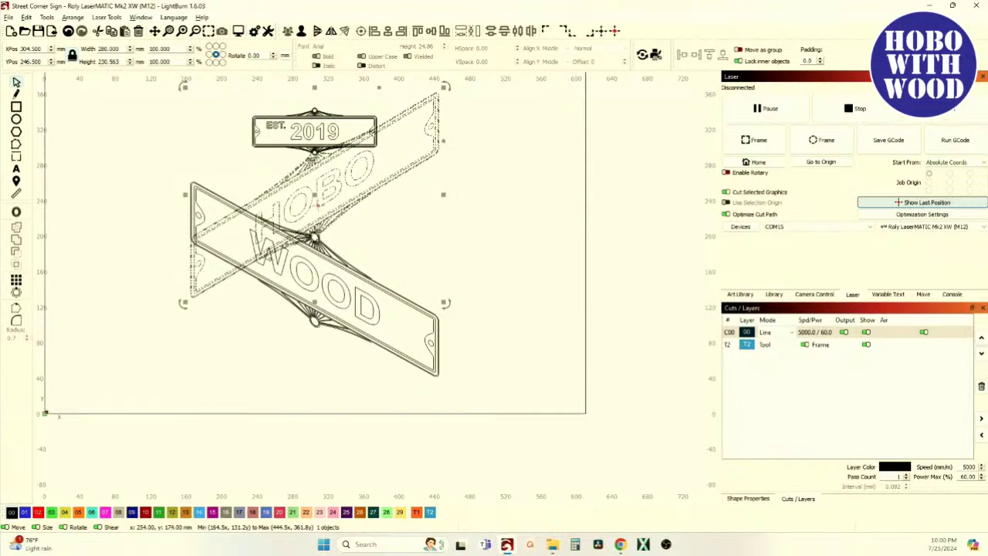
Ease HOBO's tilt, readjust WOOD's downward slant, then raise HOBO's right end slightly.
left_click_drag(444, 139, 453, 189)
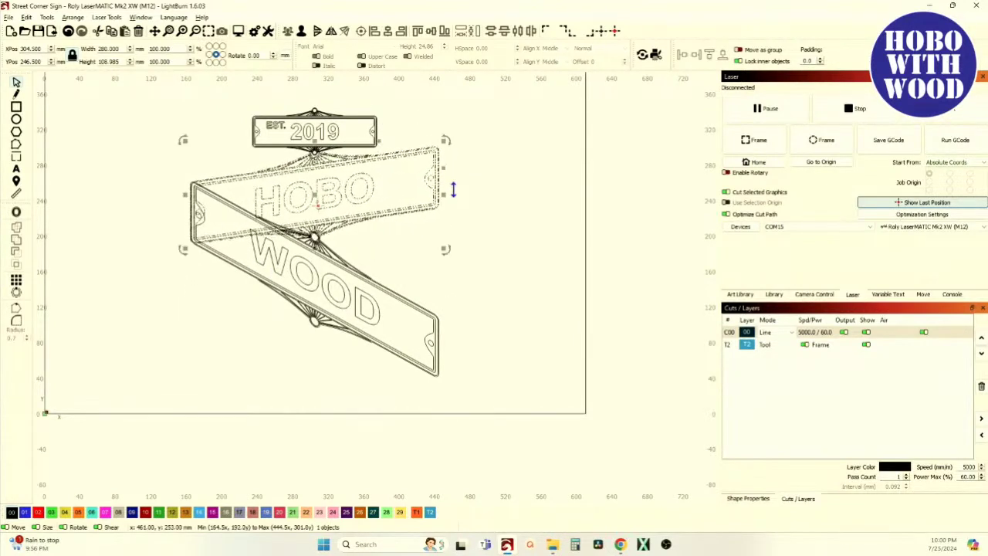
left_click(432, 305)
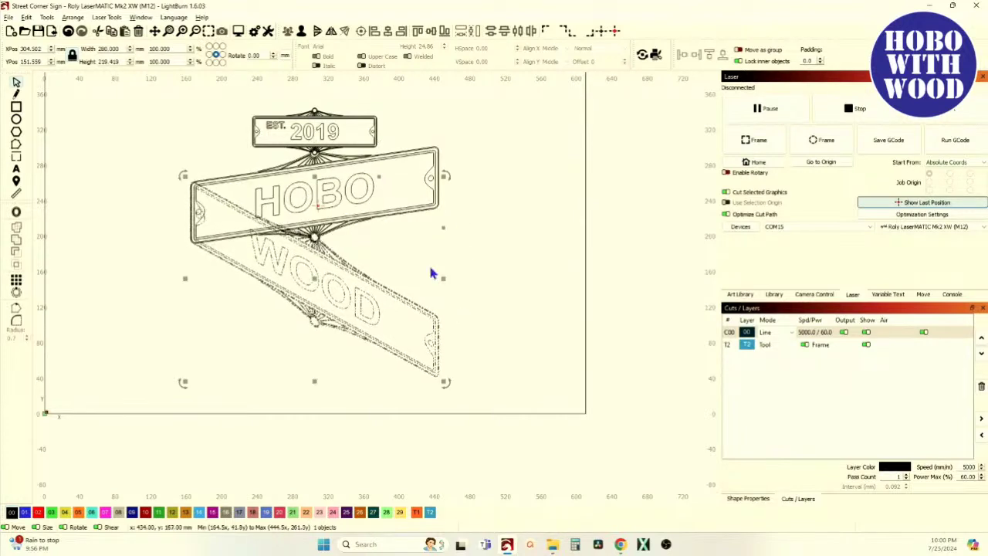
left_click_drag(444, 229, 447, 274)
left_click(441, 160)
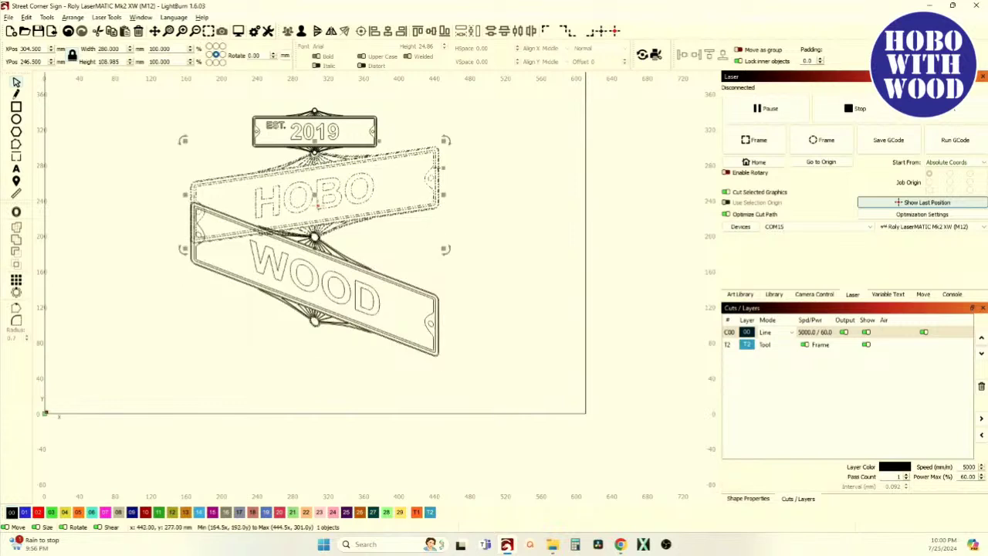
left_click_drag(442, 168, 446, 158)
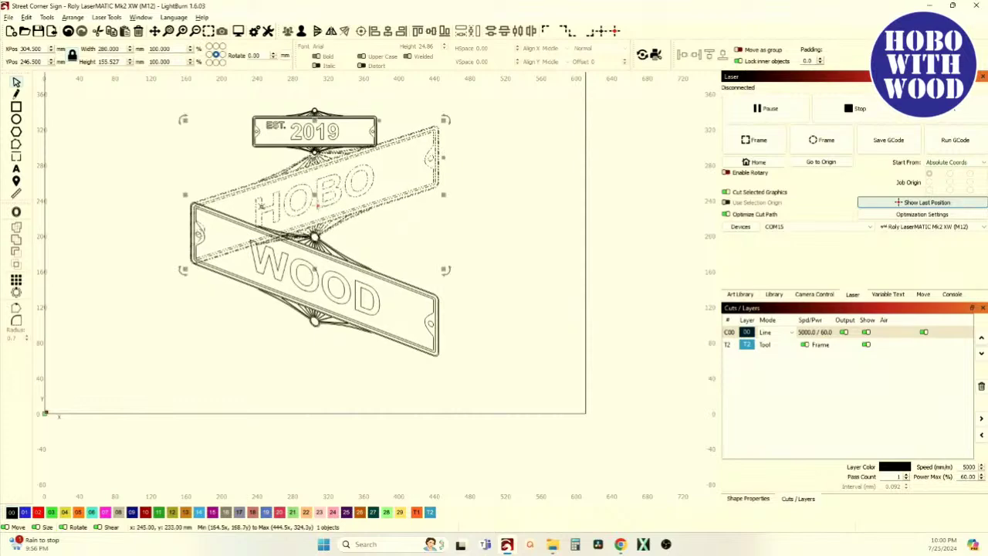
scroll(182, 223, "up", 5)
scroll(222, 162, "down", 5)
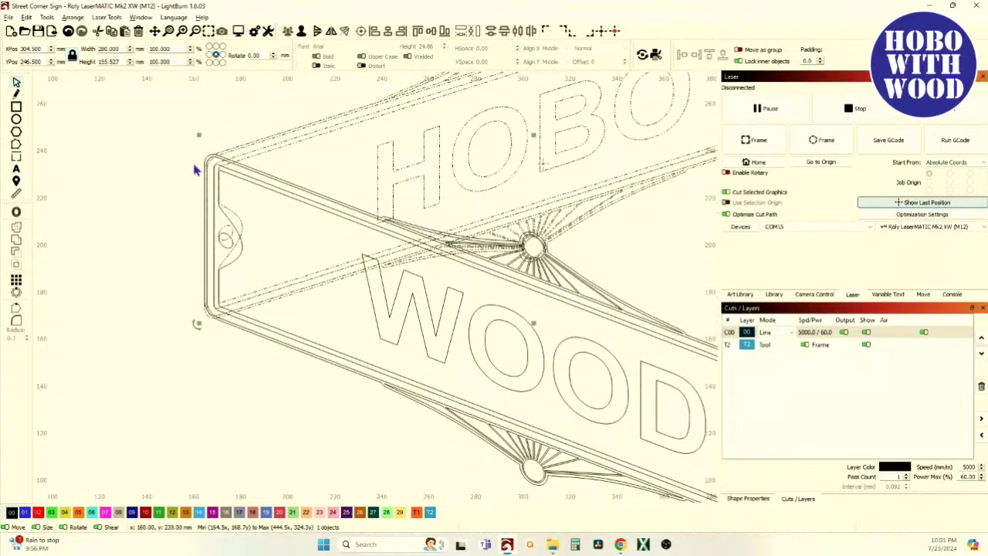
scroll(222, 162, "up", 7)
scroll(223, 162, "up", 3)
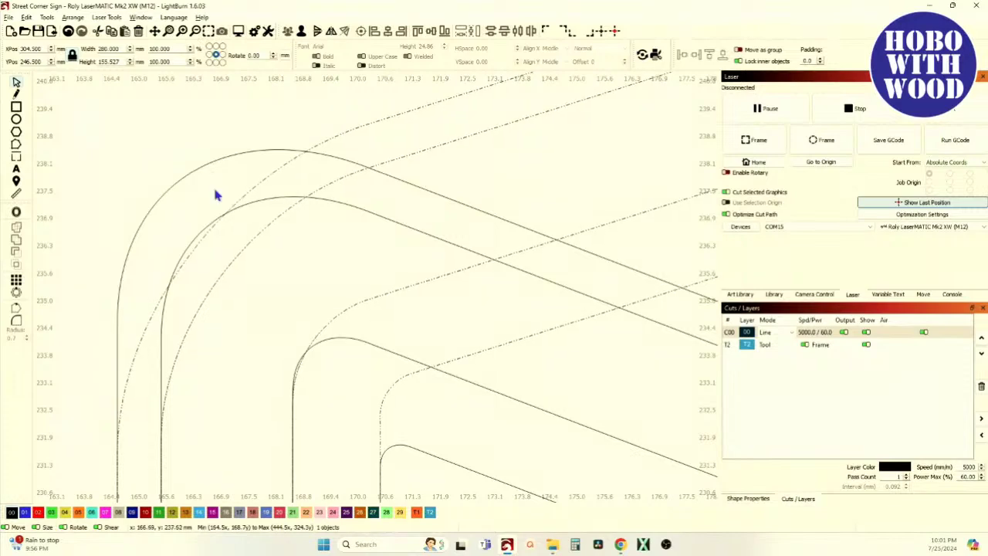
scroll(165, 160, "down", 8)
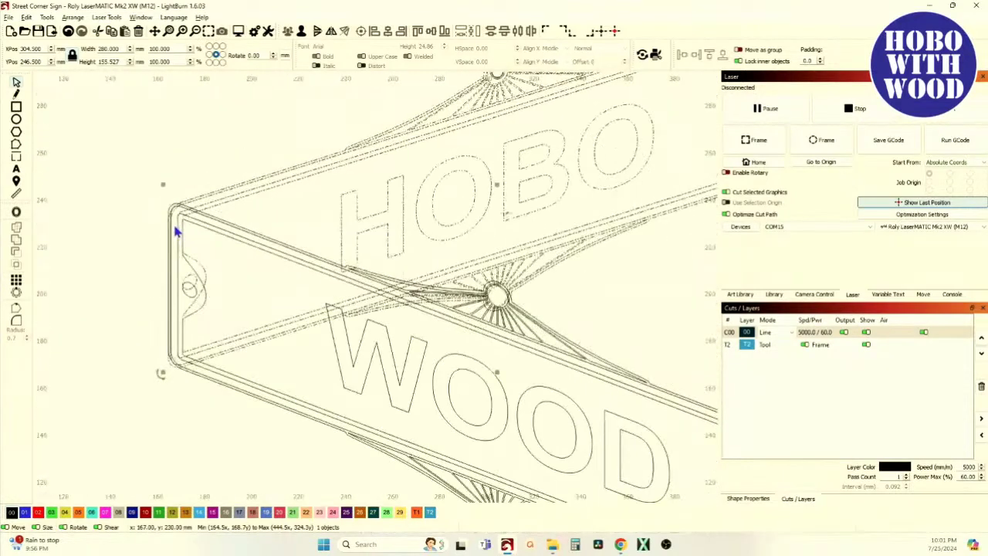
scroll(62, 271, "down", 2)
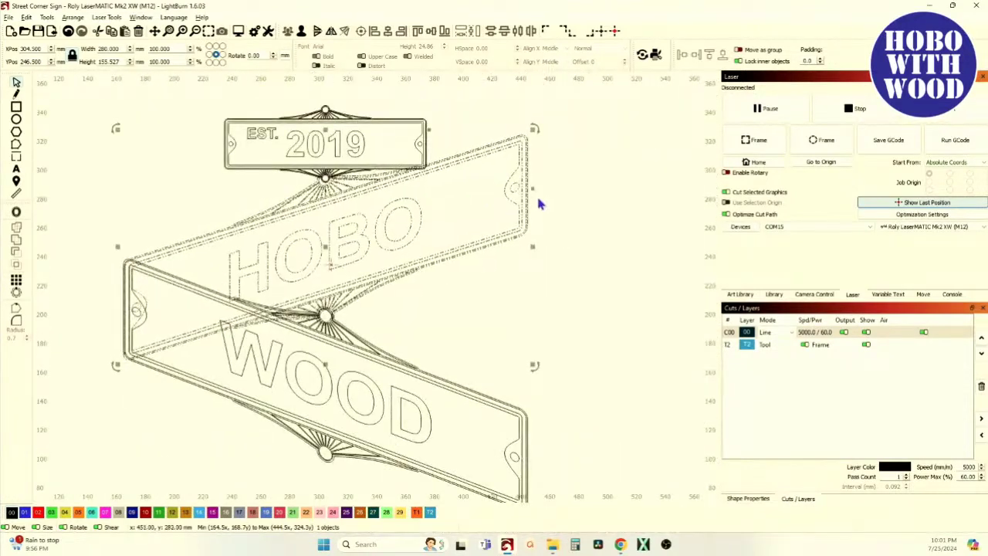
left_click_drag(533, 189, 531, 195)
scroll(144, 271, "up", 4)
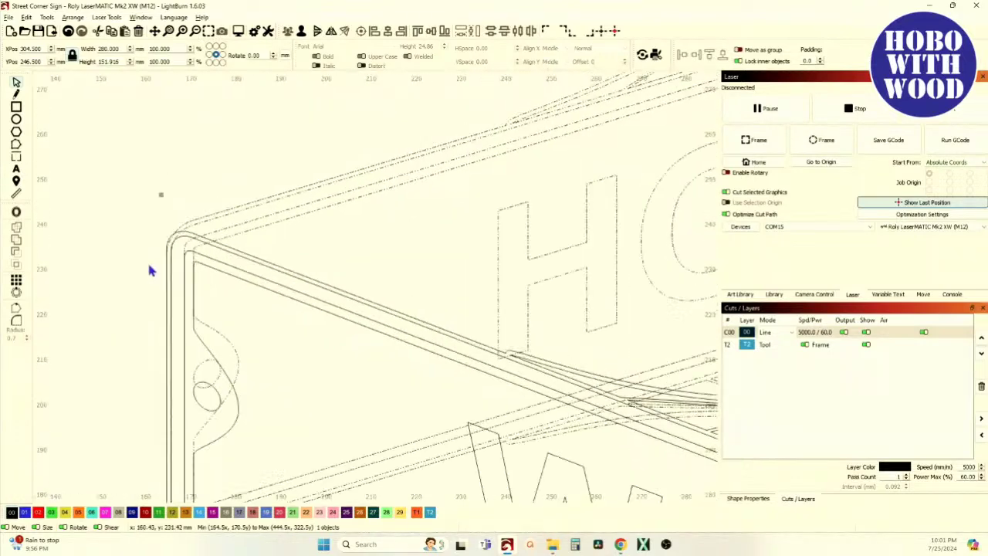
scroll(149, 271, "down", 4)
left_click(554, 401)
left_click_drag(563, 313, 564, 370)
scroll(141, 276, "up", 6)
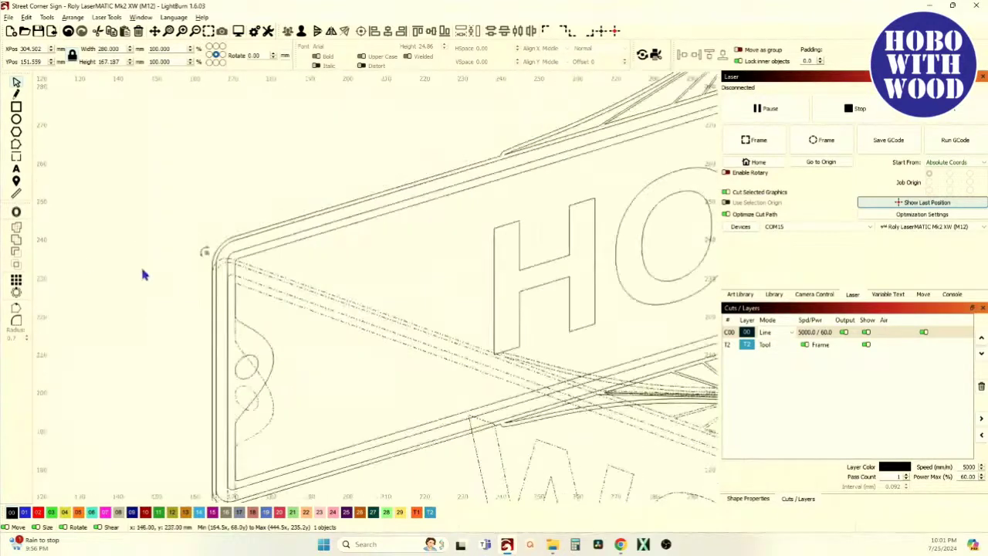
scroll(199, 224, "down", 8)
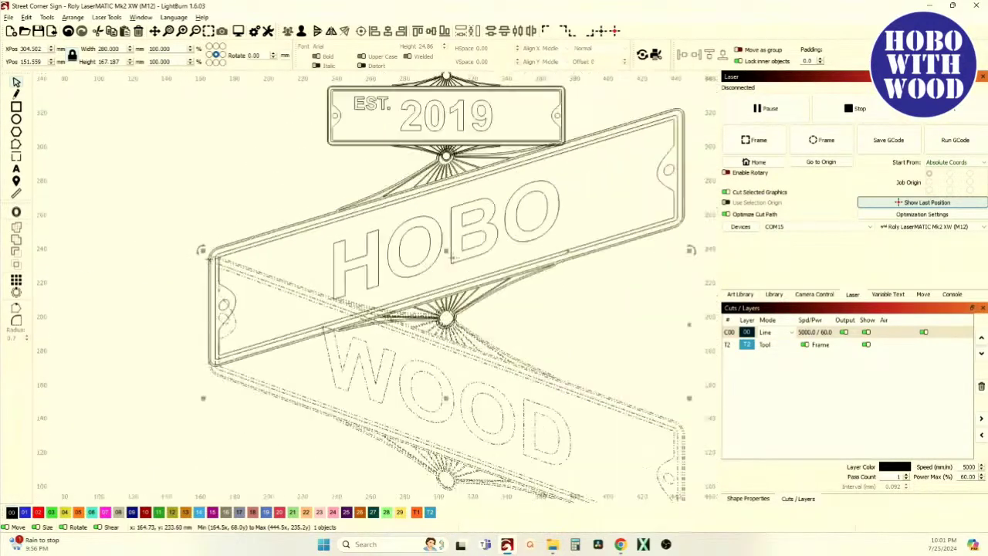
left_click(201, 196)
scroll(326, 353, "down", 2)
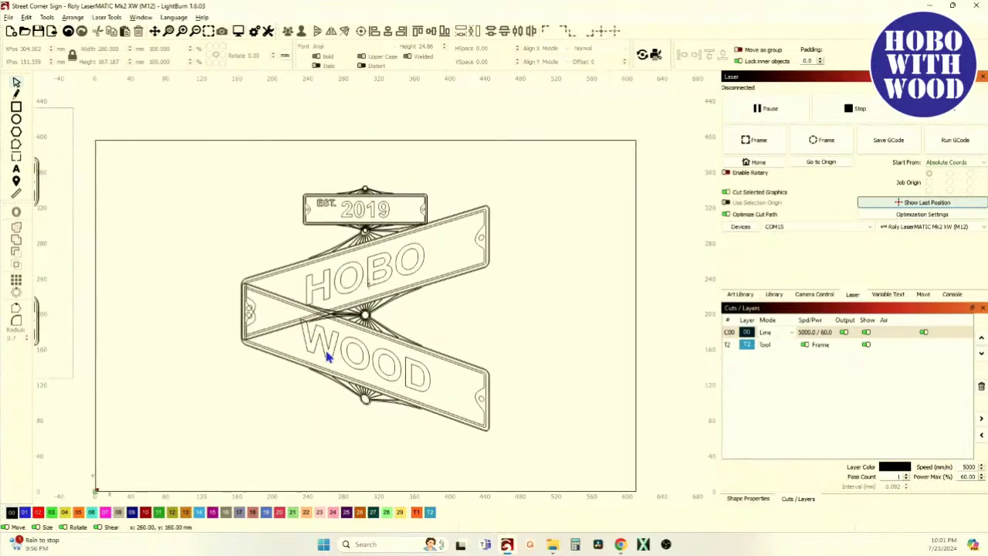
scroll(335, 315, "up", 6)
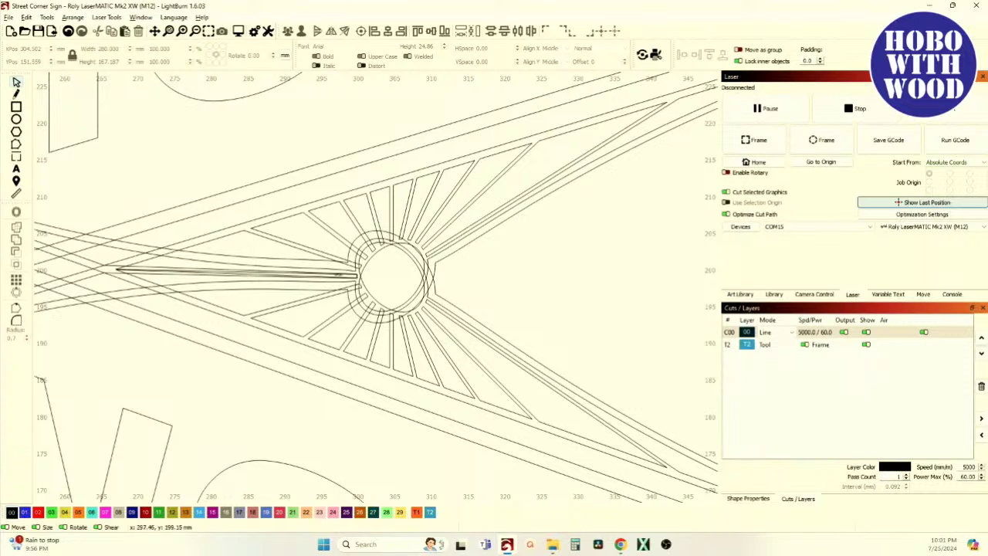
scroll(357, 285, "down", 10)
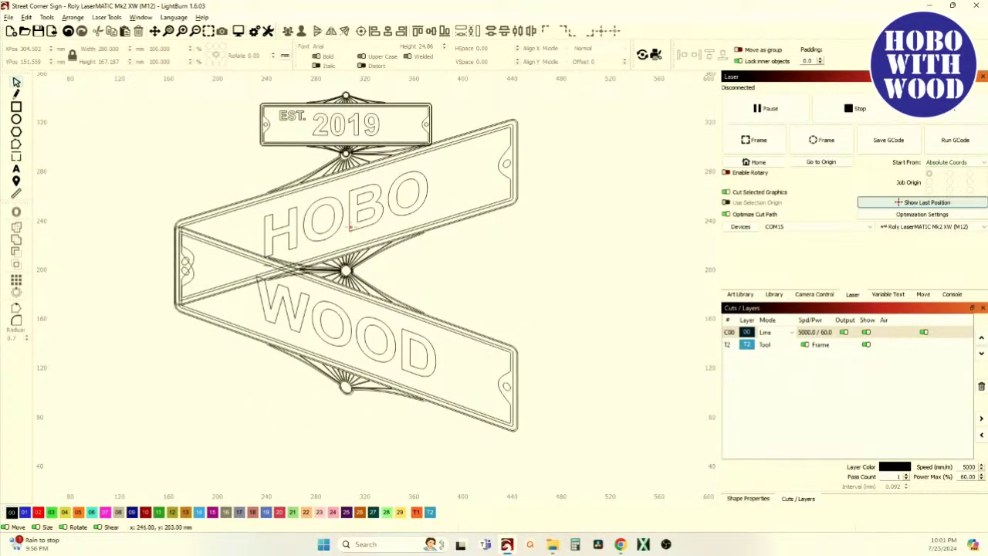
scroll(258, 261, "up", 5)
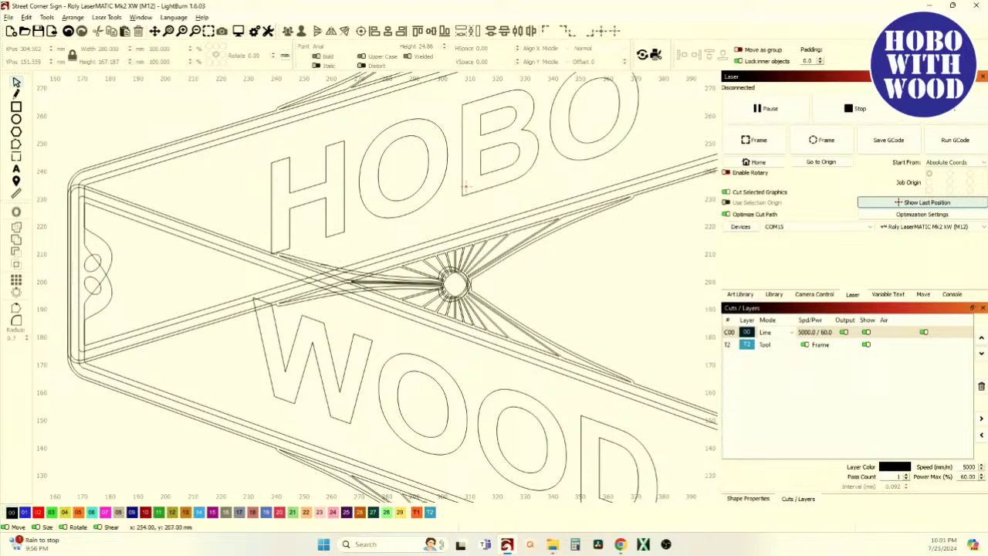
scroll(268, 205, "down", 8)
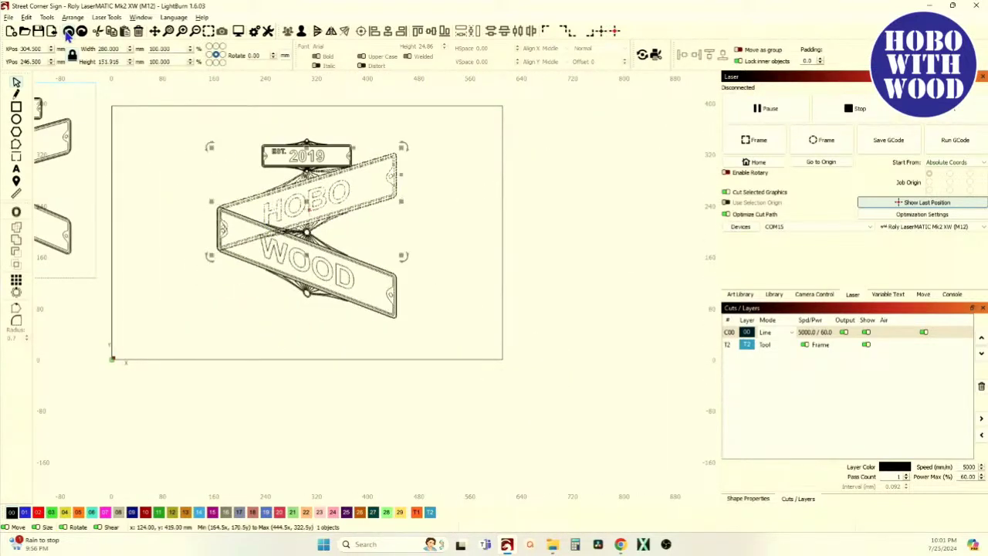
Undo the skew to restore straight boards, then dock WOOD up against HOBO.
key("Escape")
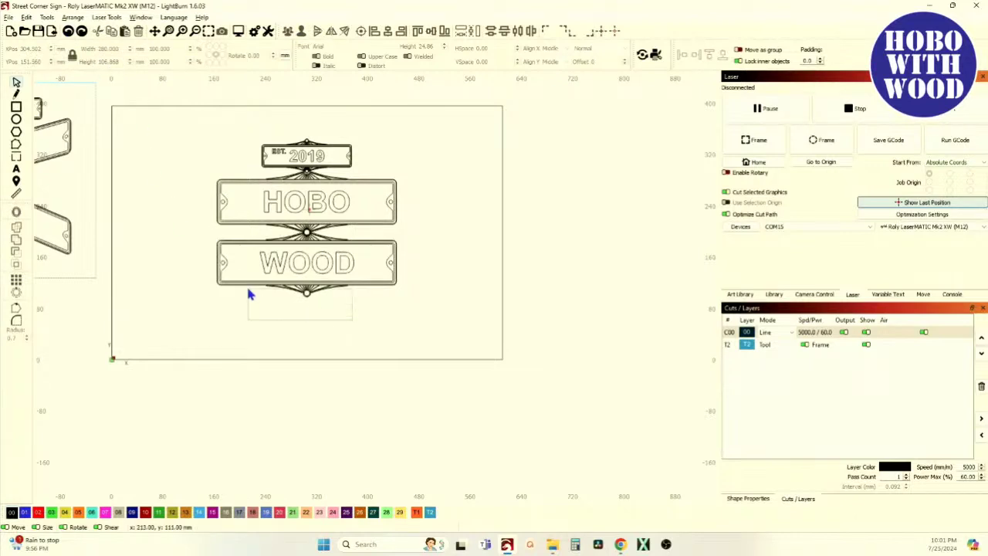
left_click(230, 254)
key("Down")
key("Down")
key("Down")
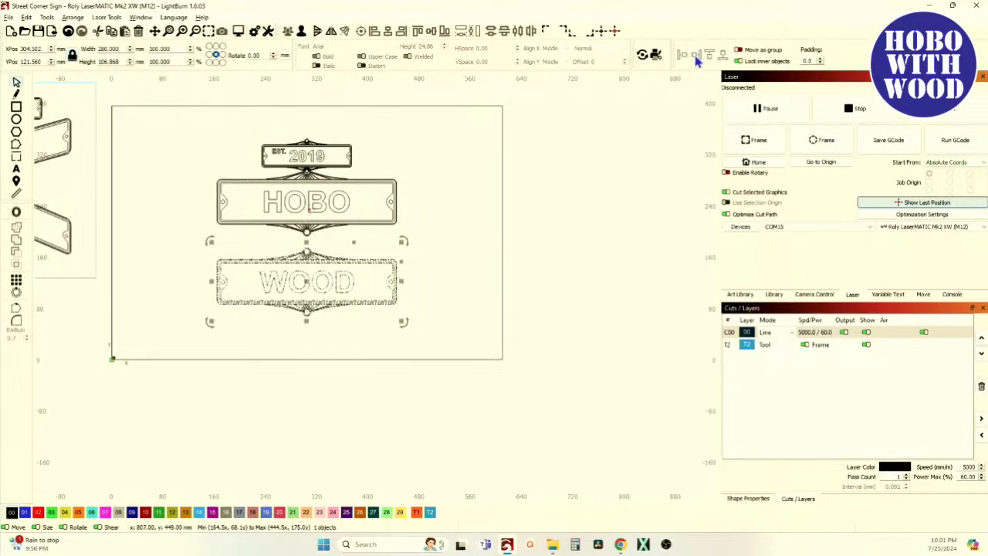
left_click(696, 57)
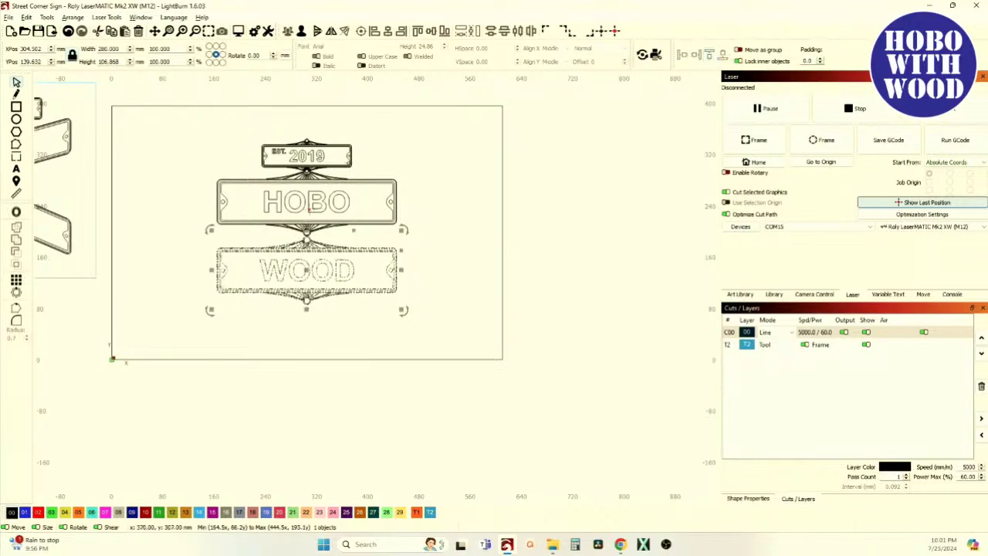
scroll(306, 236, "up", 8)
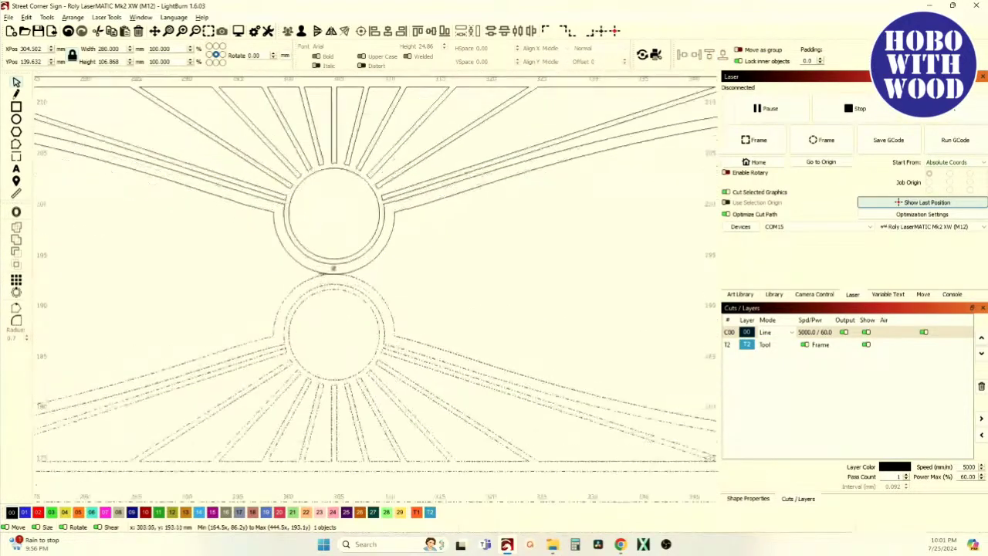
scroll(346, 270, "down", 10)
scroll(396, 209, "down", 1)
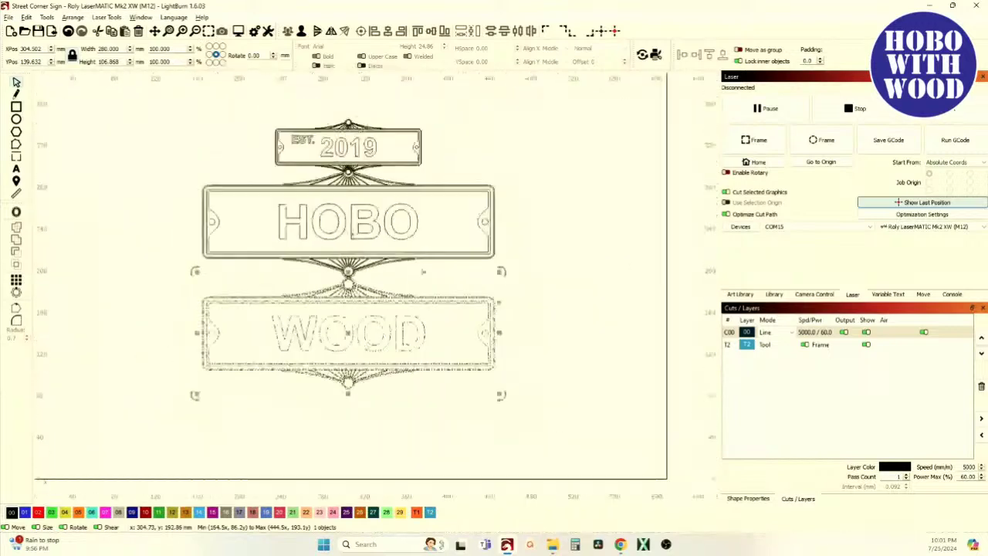
Nudge EST. 2019 up and dock it down onto HOBO.
left_click(338, 130)
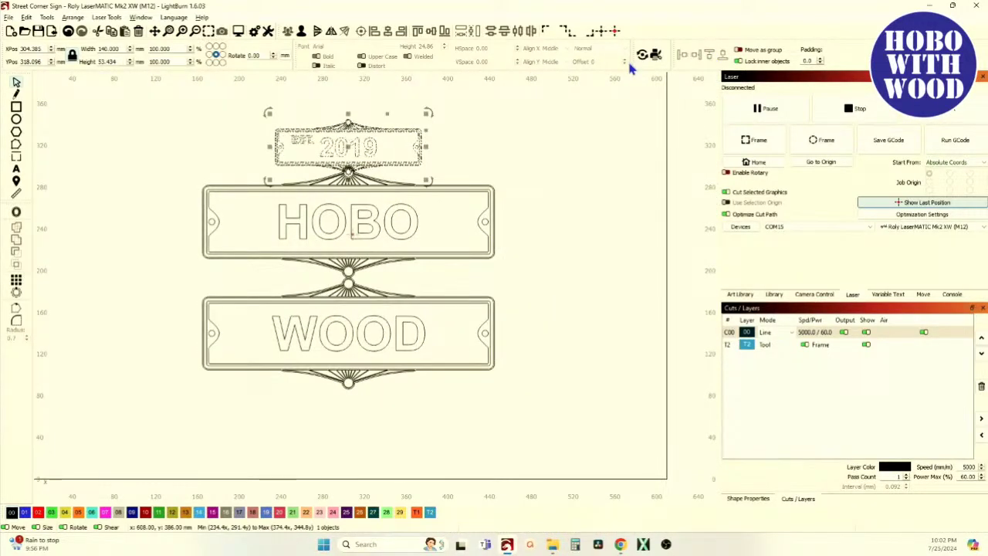
key("Up")
key("Up")
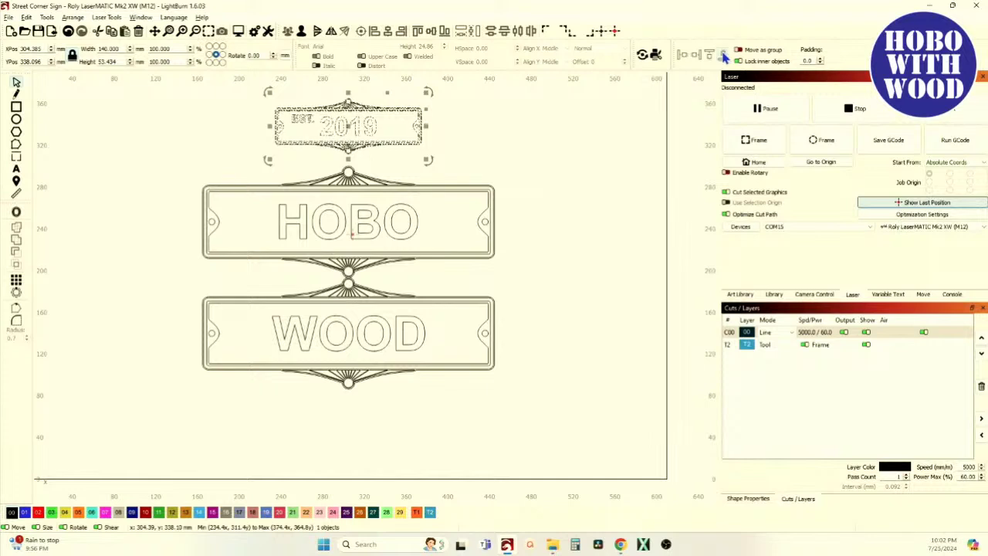
left_click(724, 55)
Select the WOOD board and switch it to skew handles.
left_click(559, 117)
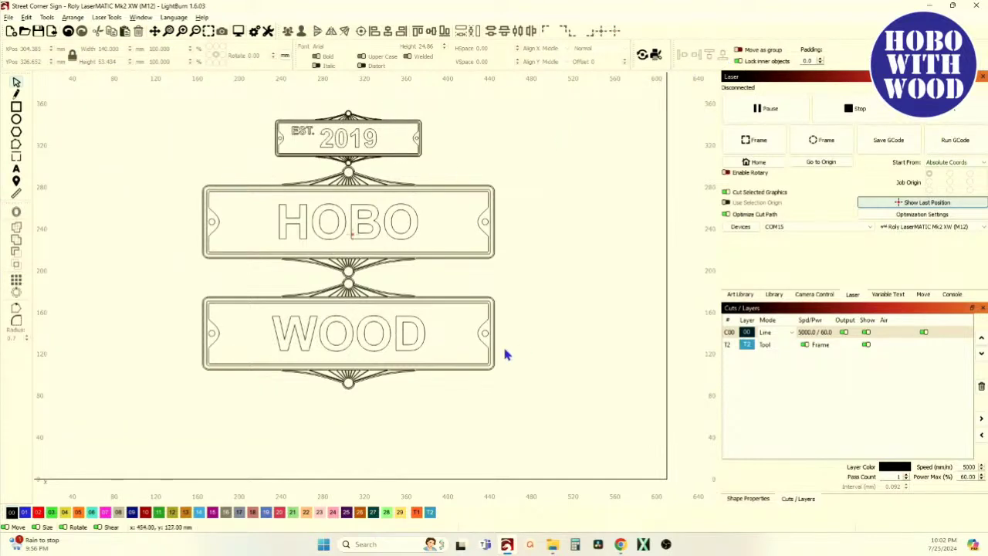
left_click(455, 345)
left_click(490, 294)
Shear WOOD so its right end drops and HOBO so its right end rises.
left_click_drag(498, 302, 495, 337)
left_click(463, 239)
left_click(482, 224)
left_click_drag(498, 201, 489, 159)
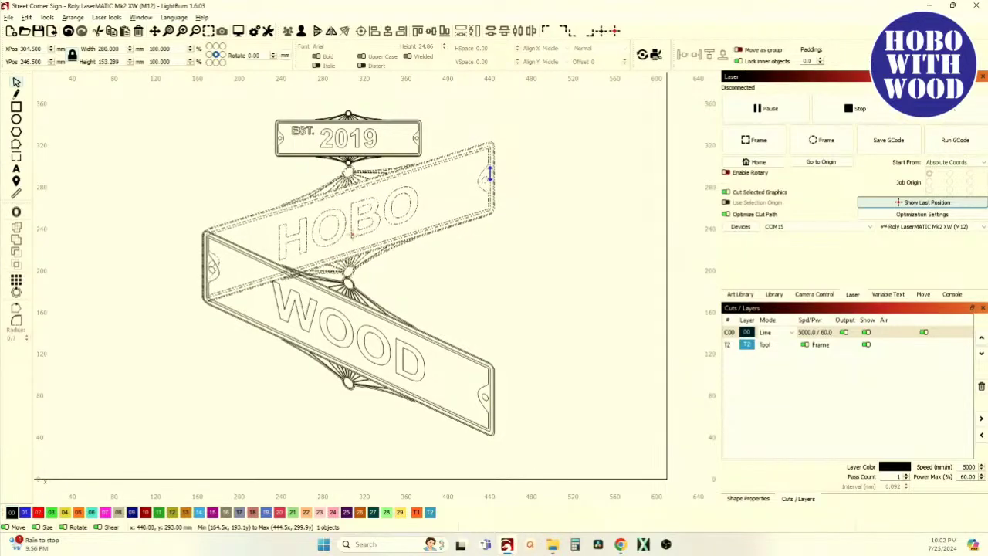
scroll(232, 274, "up", 5)
scroll(203, 253, "down", 5)
scroll(591, 282, "down", 2)
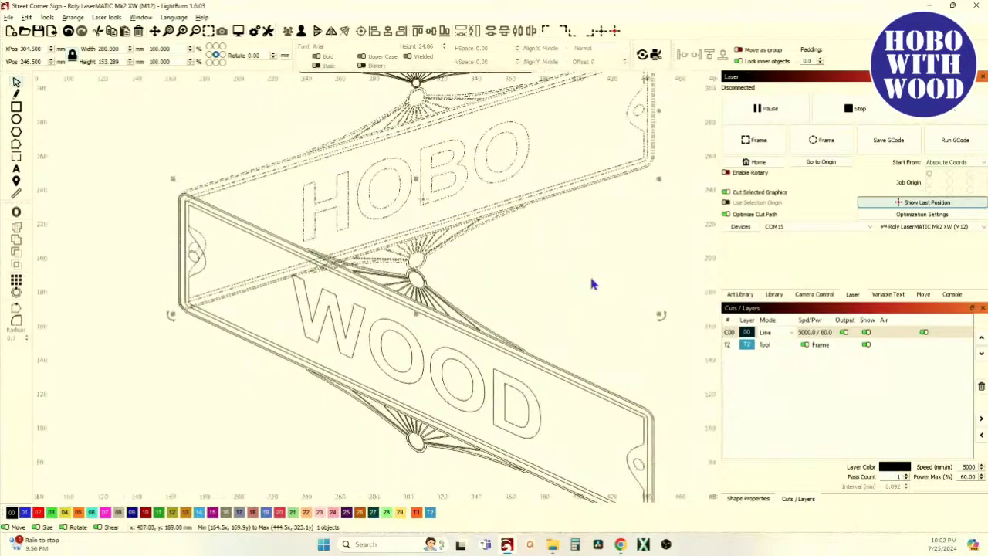
scroll(602, 327, "down", 3)
Fine-tune WOOD's slant so its corner lines up with HOBO, then deselect it.
left_click(627, 357)
scroll(626, 357, "up", 5)
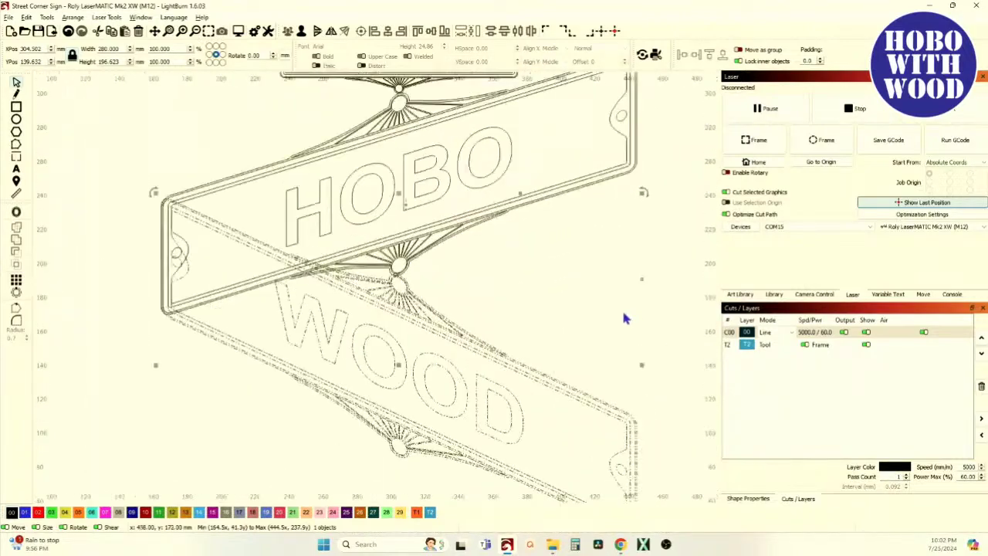
scroll(653, 336, "down", 2)
scroll(589, 311, "down", 2)
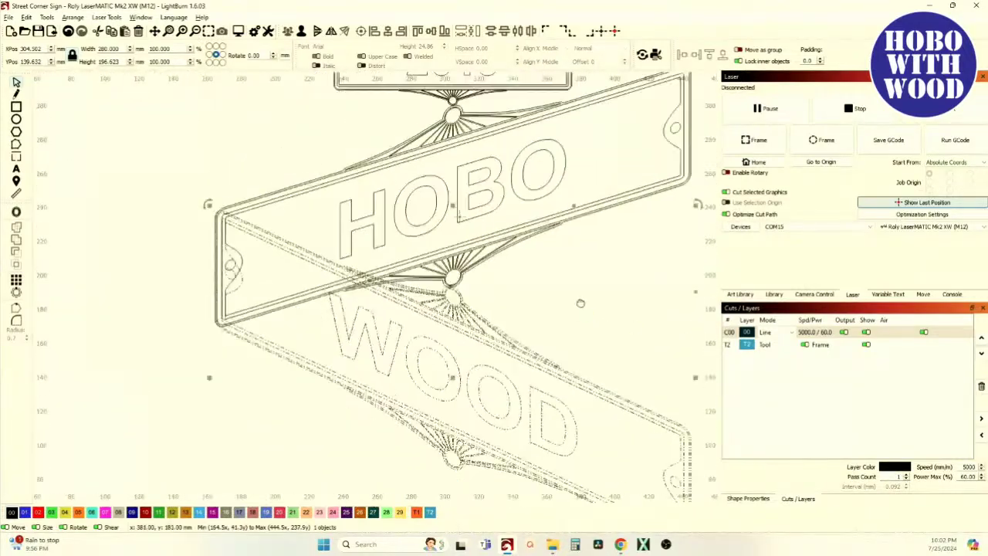
left_click_drag(685, 285, 682, 287)
scroll(201, 185, "up", 10)
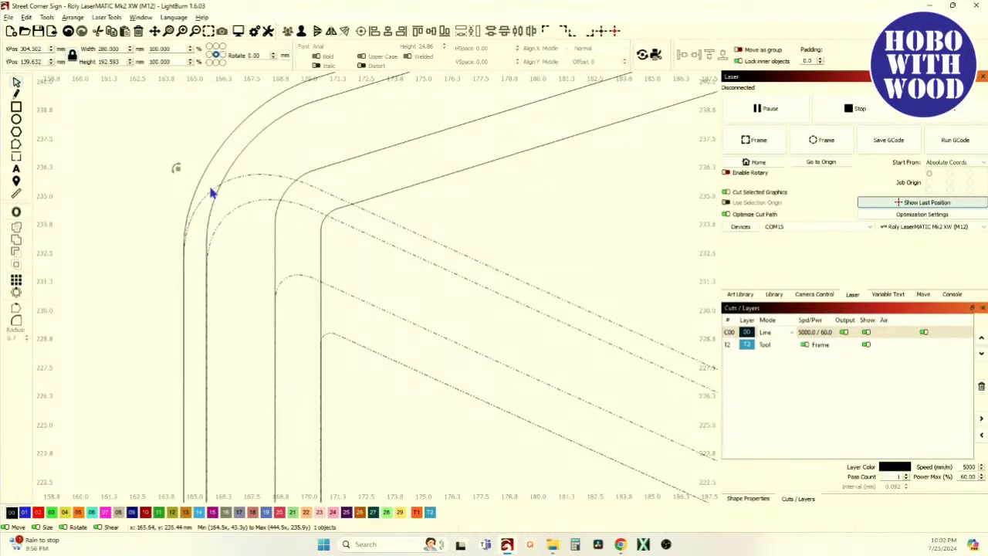
scroll(208, 183, "down", 10)
left_click(193, 156)
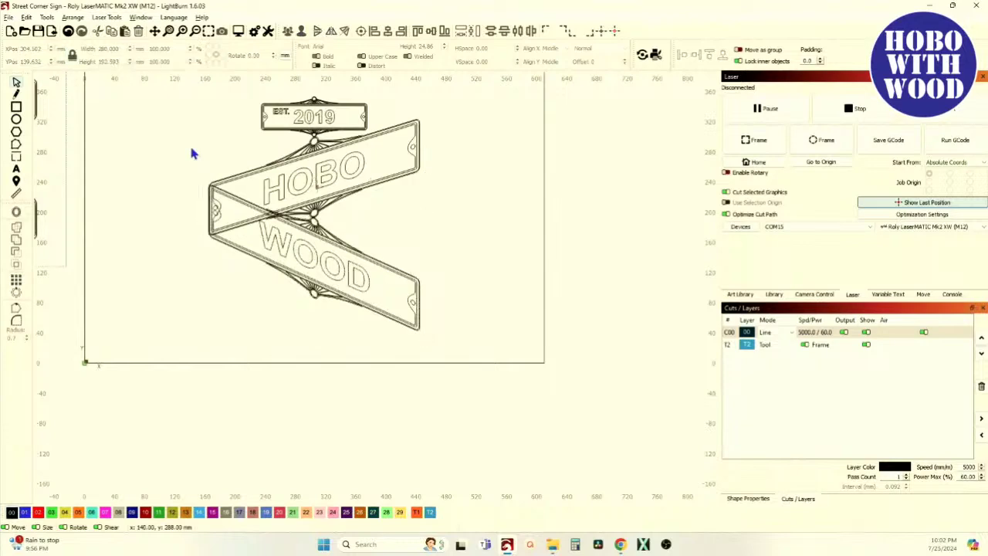
scroll(330, 220, "up", 5)
scroll(327, 218, "down", 3)
scroll(326, 218, "down", 3)
scroll(327, 219, "up", 4)
scroll(225, 213, "up", 2)
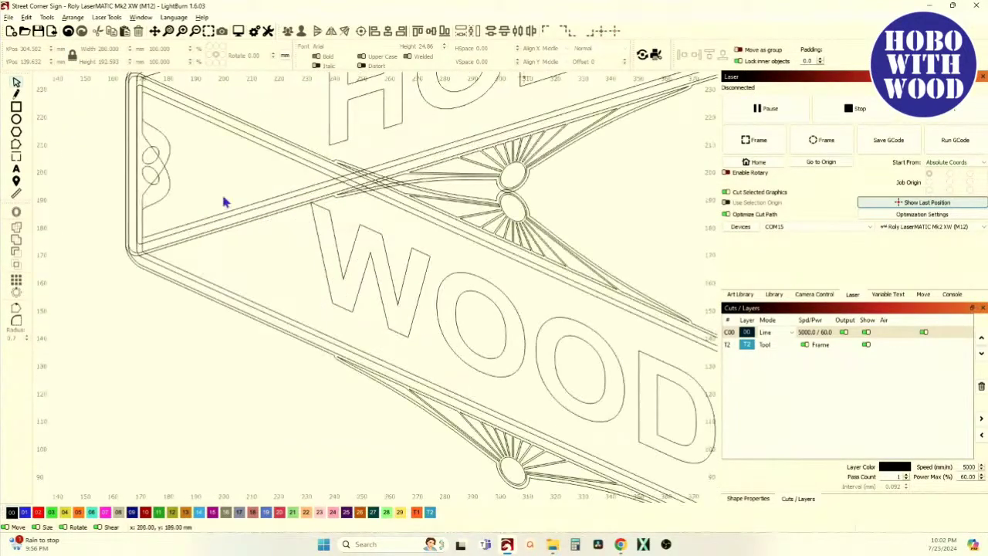
scroll(225, 214, "up", 2)
scroll(220, 216, "down", 4)
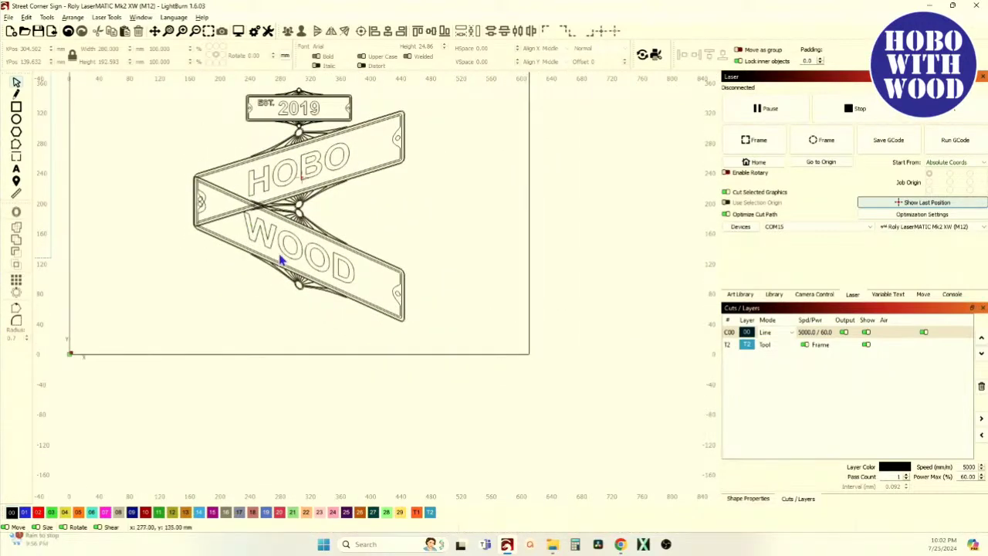
scroll(219, 202, "up", 2)
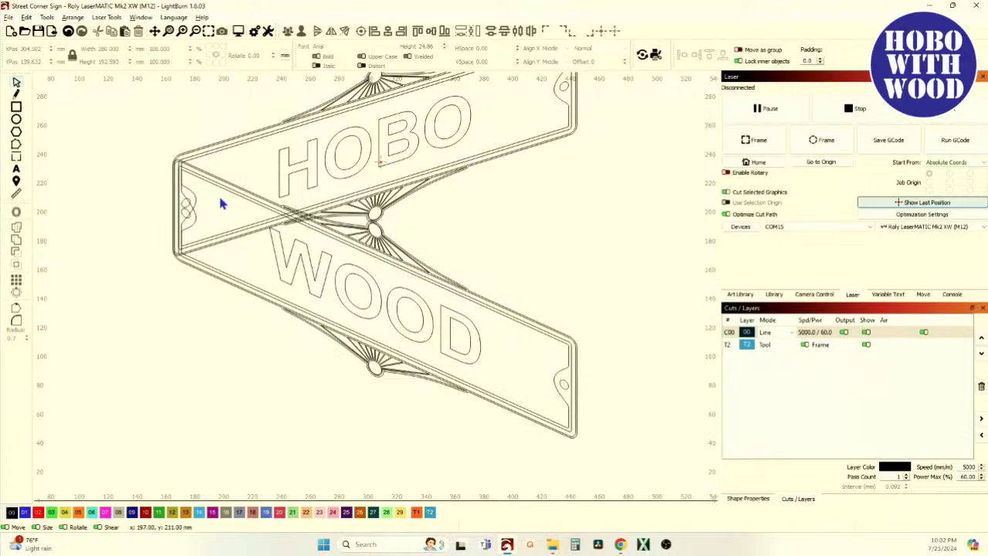
scroll(282, 211, "up", 2)
scroll(260, 220, "down", 2)
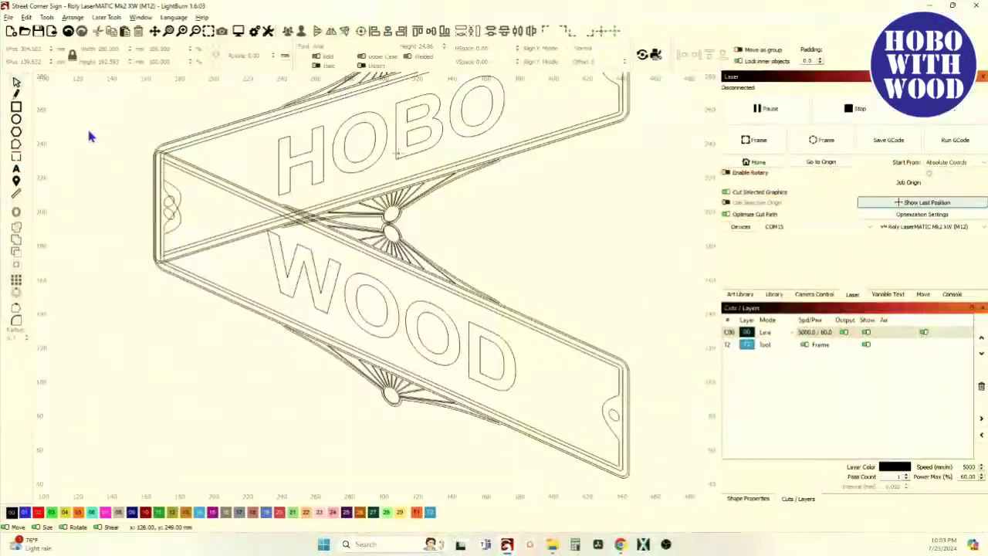
Ungroup the HOBO board into its 11 separate shapes.
scroll(165, 143, "up", 3)
scroll(162, 147, "up", 4)
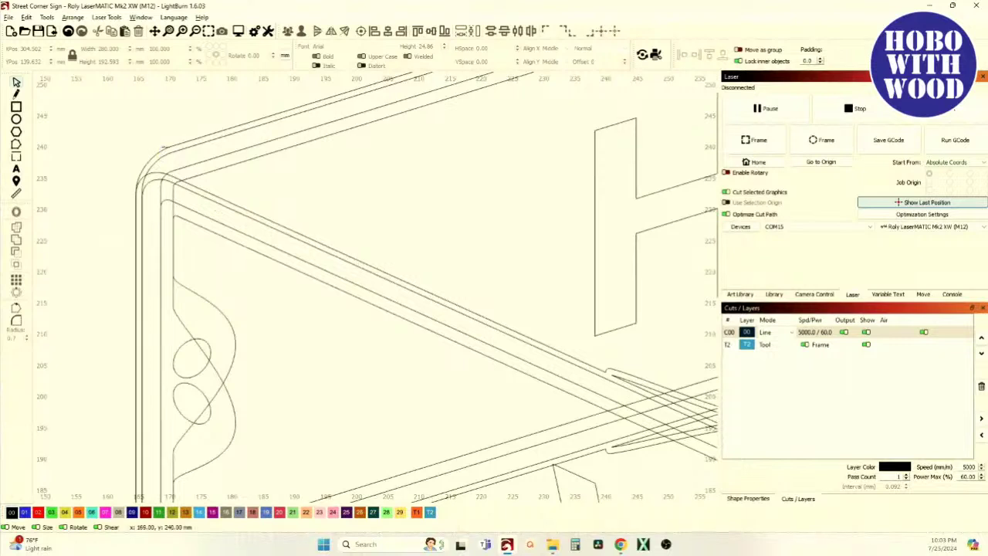
left_click(163, 147)
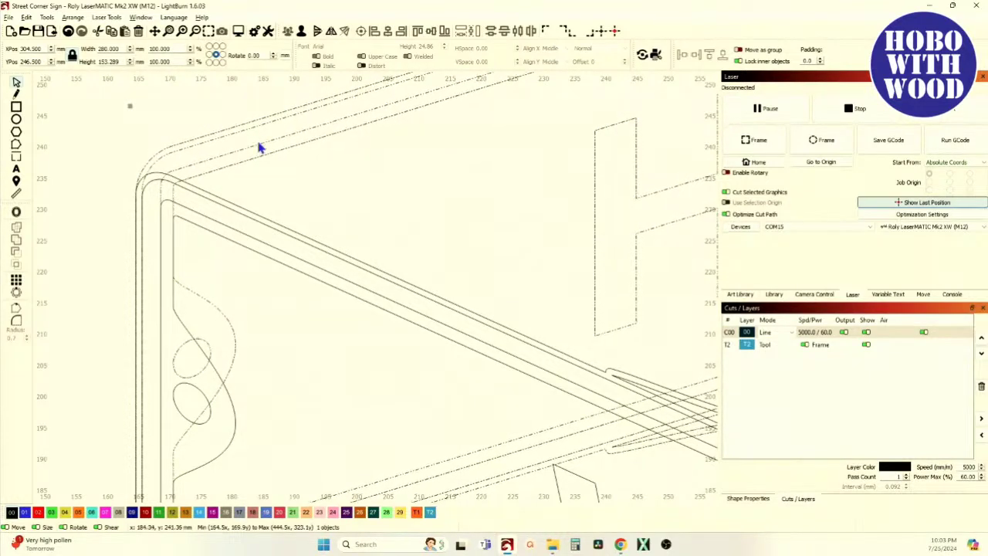
scroll(263, 154, "down", 5)
scroll(386, 183, "up", 2)
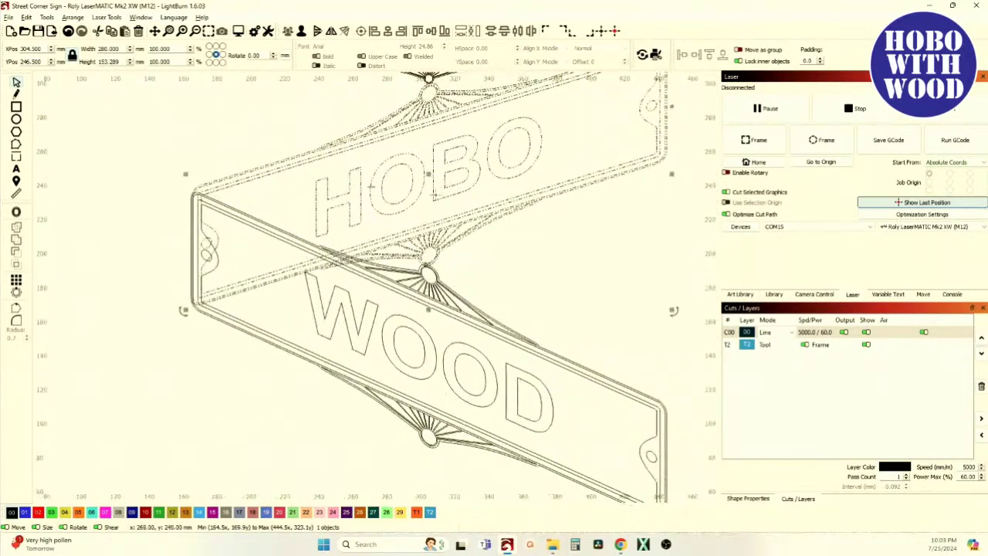
scroll(390, 135, "up", 3)
scroll(391, 131, "up", 2)
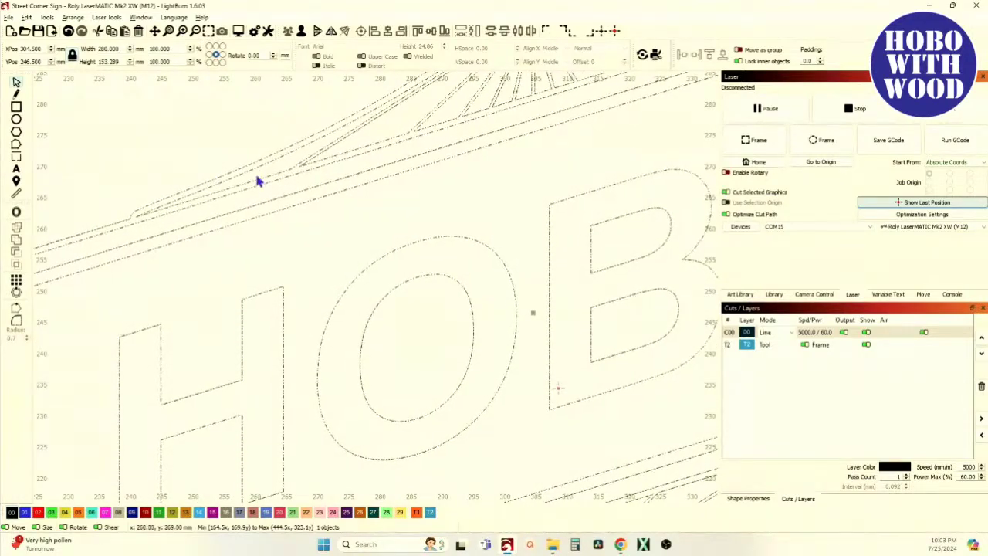
scroll(258, 177, "up", 2)
scroll(258, 185, "down", 3)
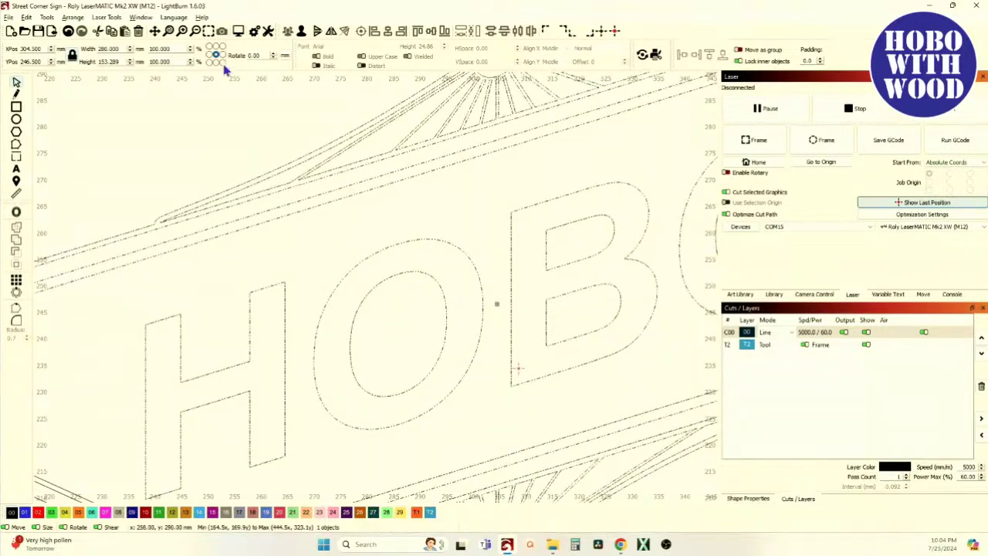
left_click(304, 34)
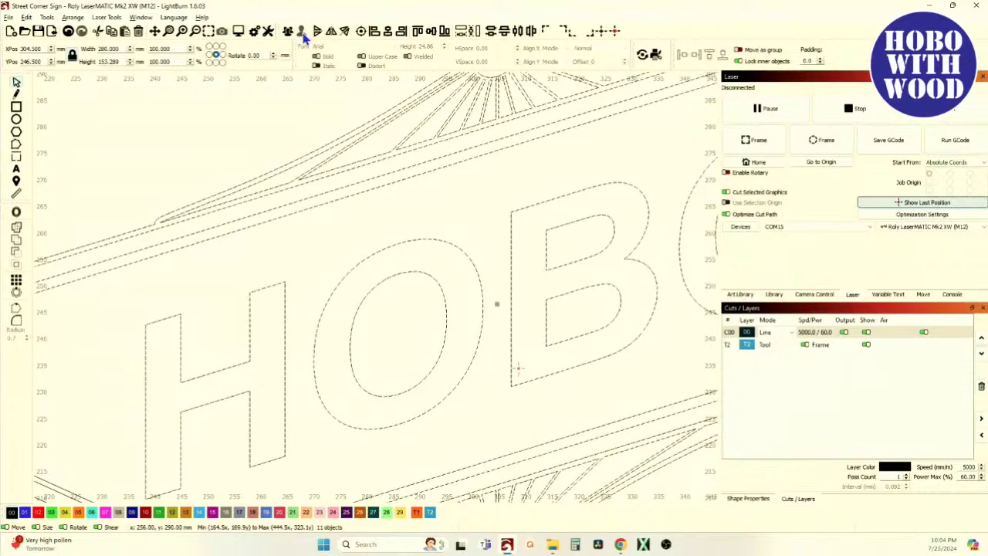
Pan to show the rest of the sign and select the WOOD board.
scroll(124, 170, "down", 6)
left_click_drag(168, 213, 319, 224)
left_click(261, 329)
scroll(261, 329, "up", 4)
scroll(261, 329, "up", 1)
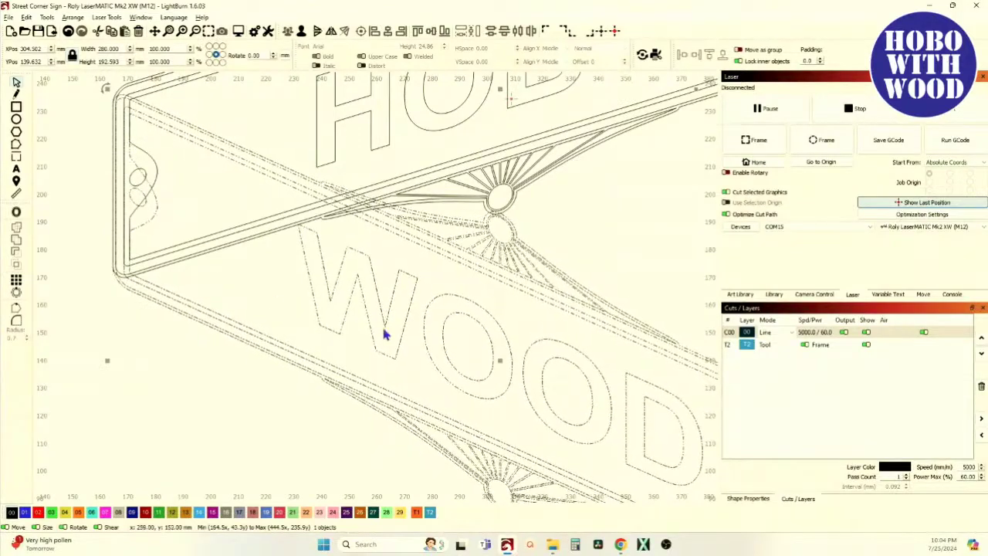
scroll(371, 282, "up", 5)
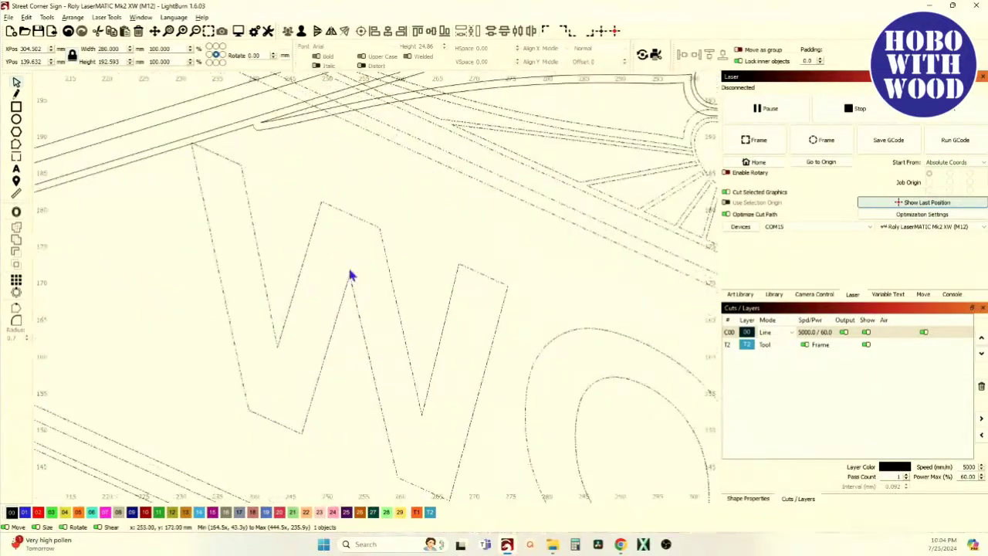
left_click(301, 31)
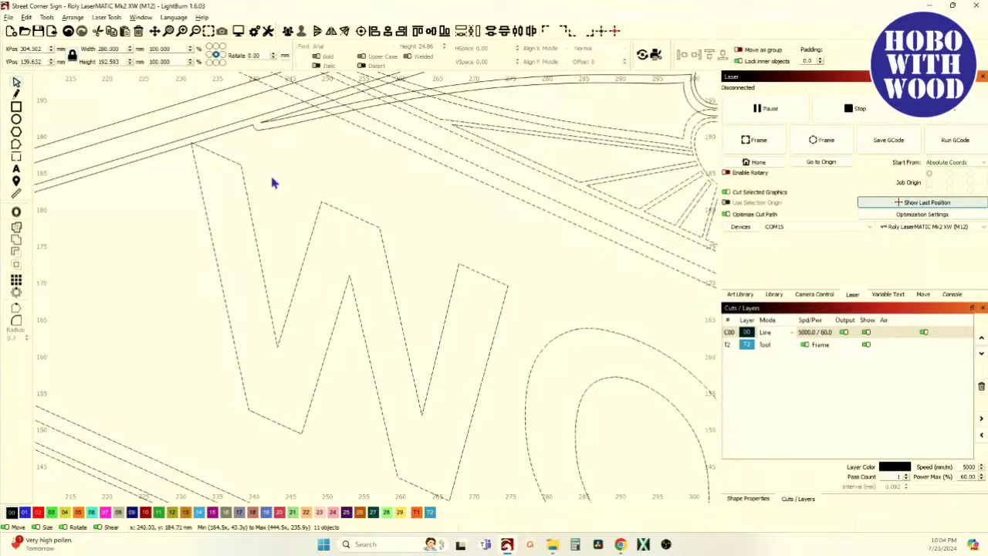
scroll(280, 179, "down", 8)
key("Escape")
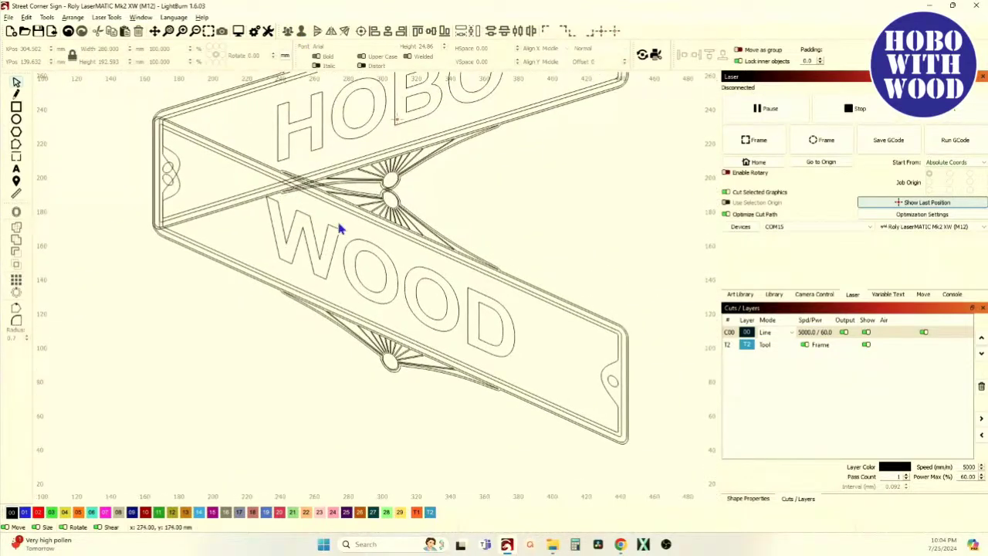
scroll(338, 230, "down", 2)
scroll(347, 223, "up", 3)
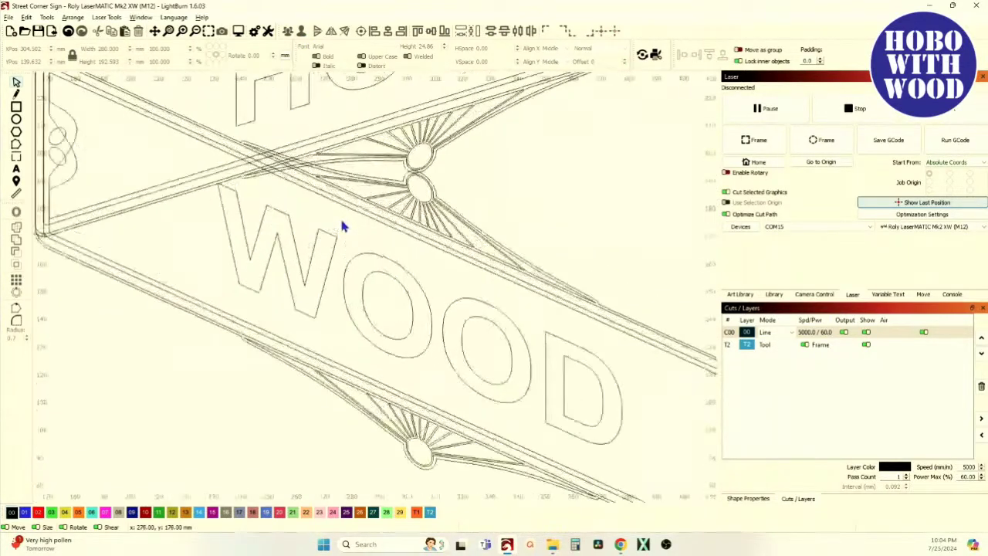
scroll(342, 221, "down", 2)
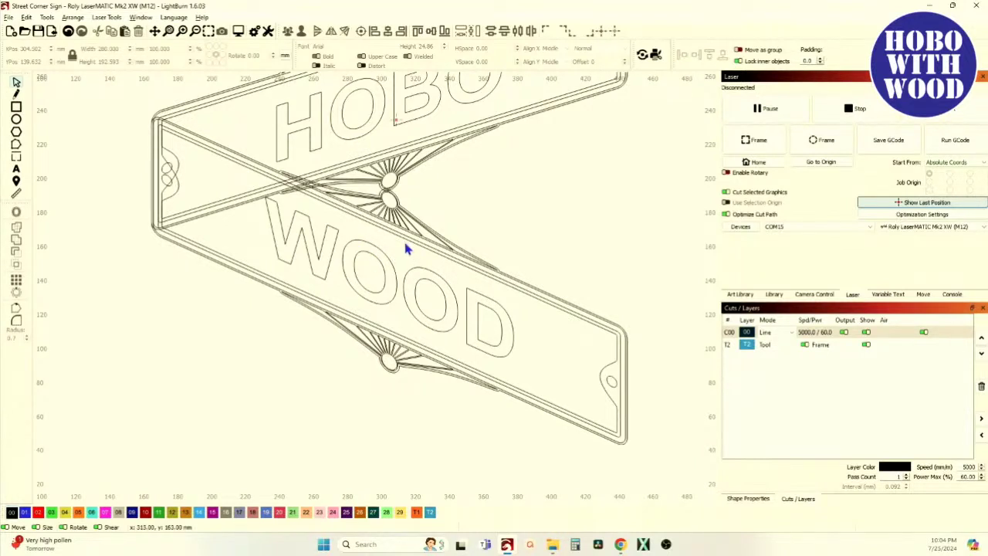
left_click(68, 32)
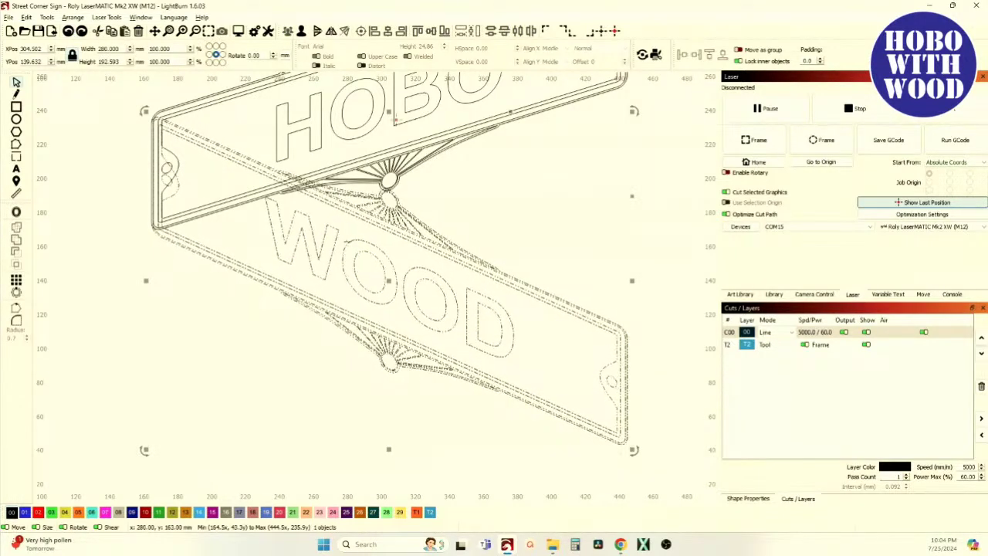
scroll(360, 265, "up", 5)
scroll(390, 229, "up", 8)
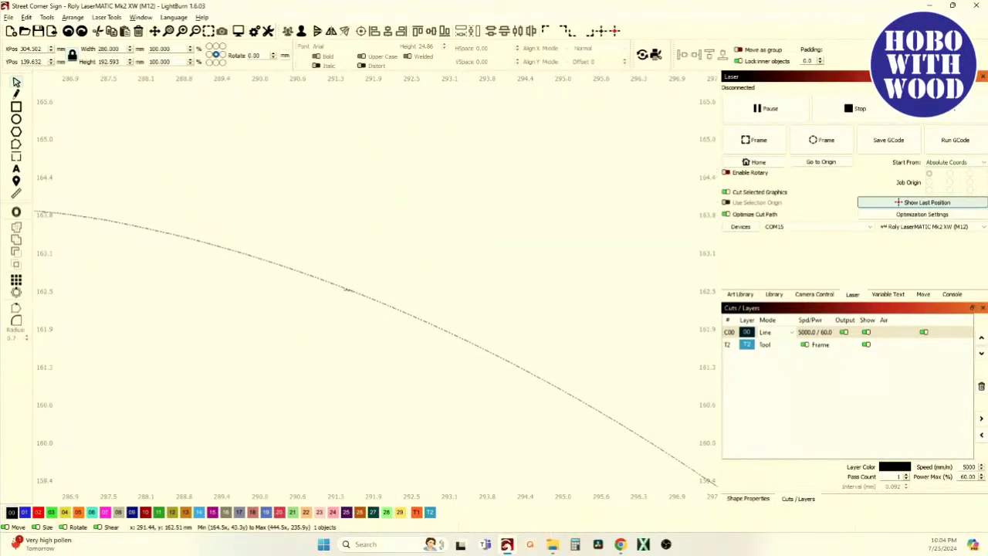
scroll(353, 292, "down", 10)
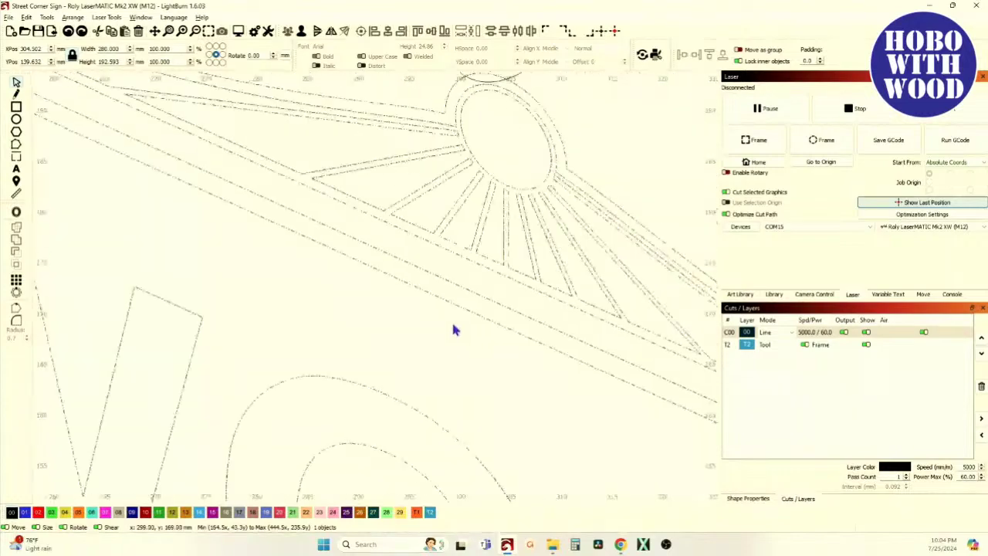
scroll(484, 199, "down", 5)
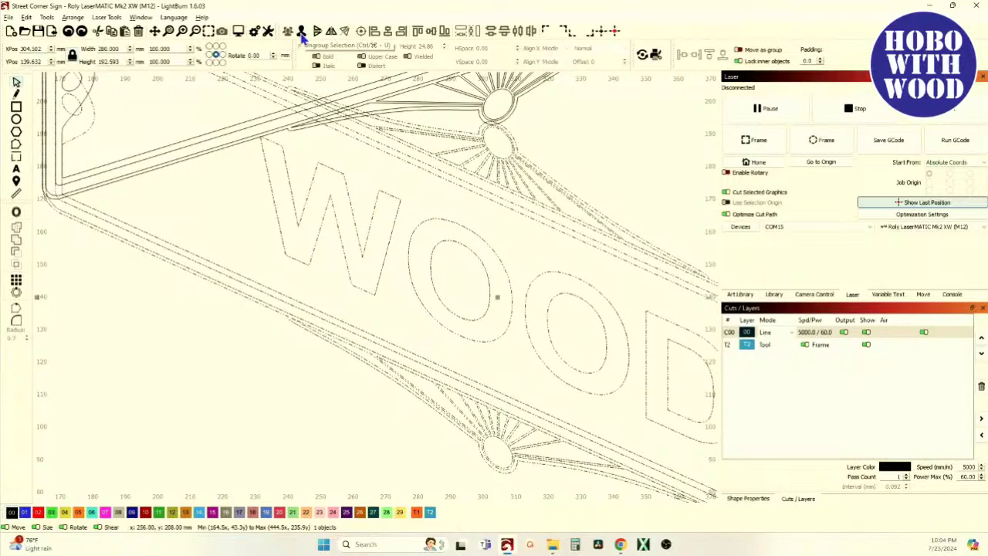
Ungroup WOOD, exclude its letters, and group the plate outline with its medallions.
left_click(302, 34)
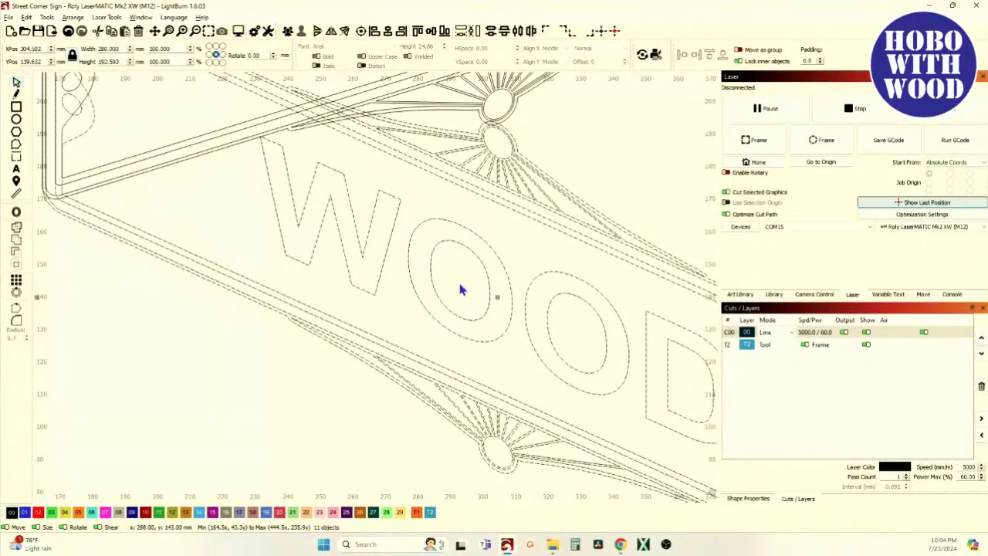
left_click(314, 244, "shift")
scroll(327, 240, "down", 3)
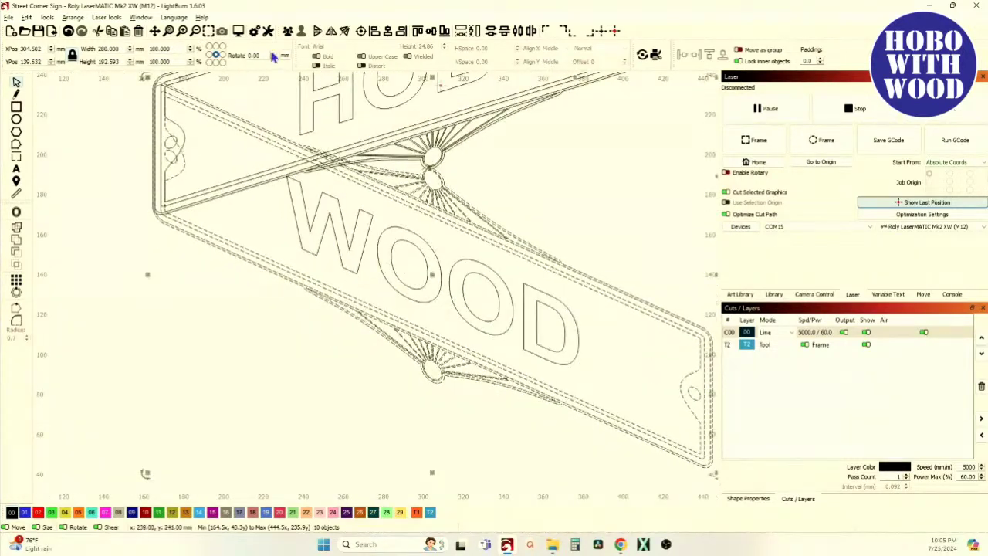
left_click(312, 270)
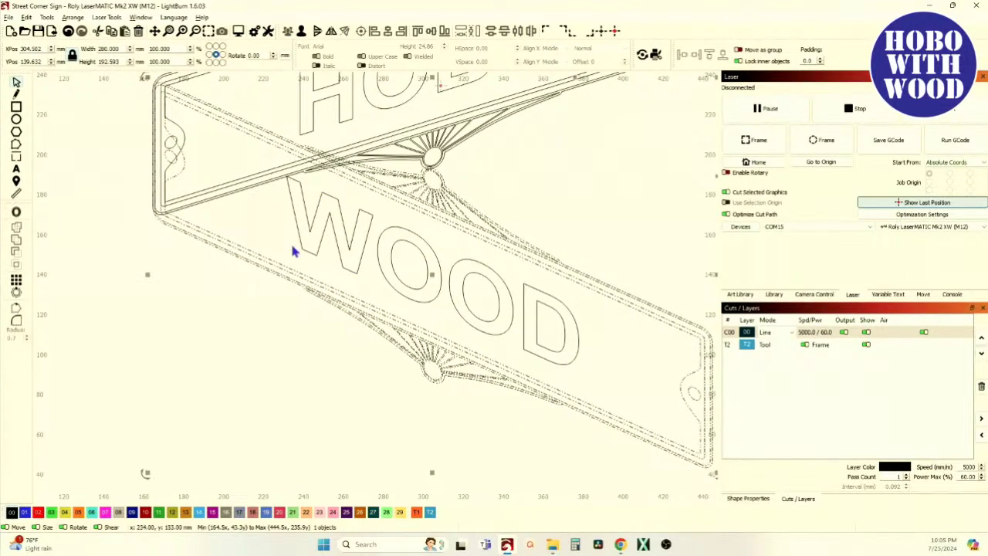
scroll(243, 234, "down", 2)
left_click_drag(236, 164, 217, 222)
scroll(217, 223, "up", 1)
scroll(271, 188, "up", 1)
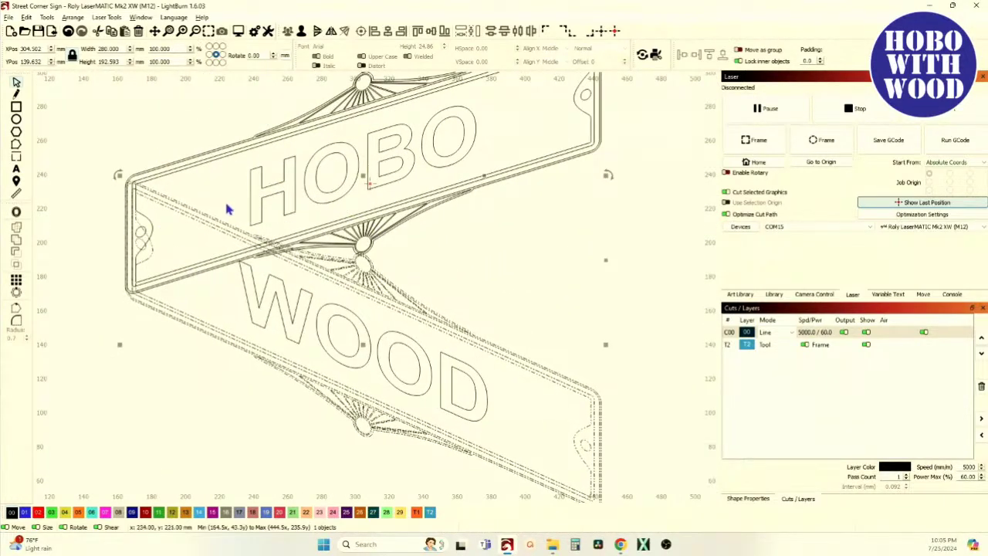
scroll(148, 161, "up", 3)
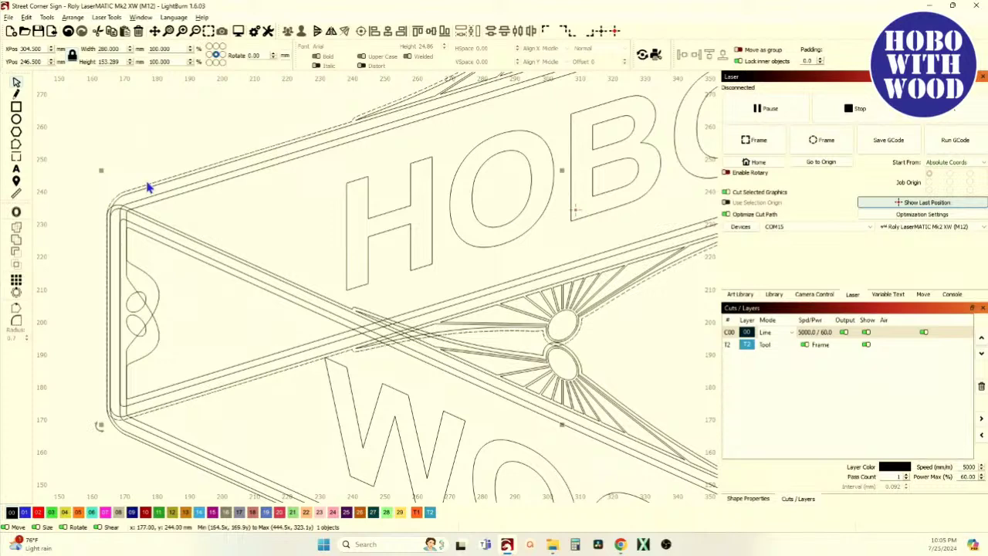
scroll(229, 158, "up", 4)
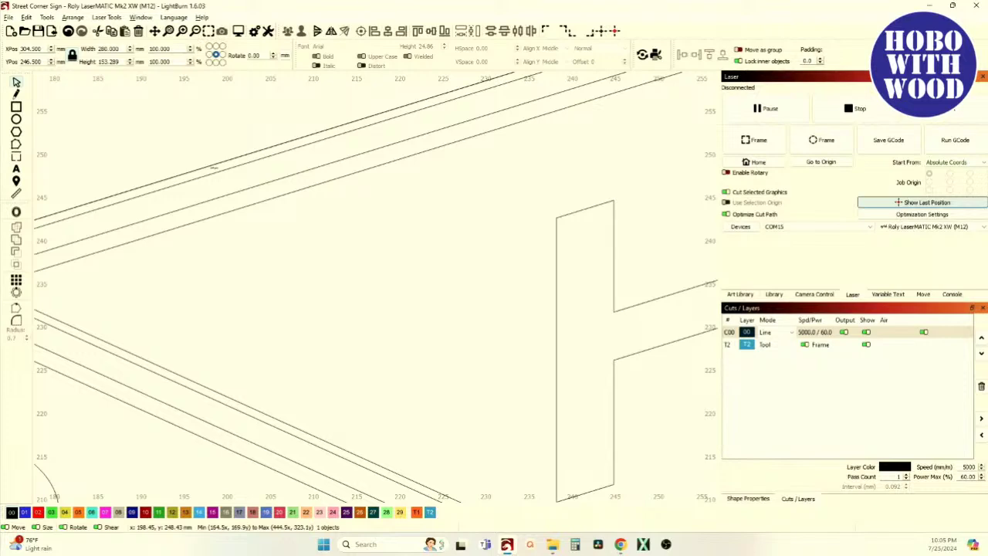
Select WOOD then HOBO and Boolean Subtract HOBO's overlap from the WOOD outline.
scroll(214, 166, "down", 4)
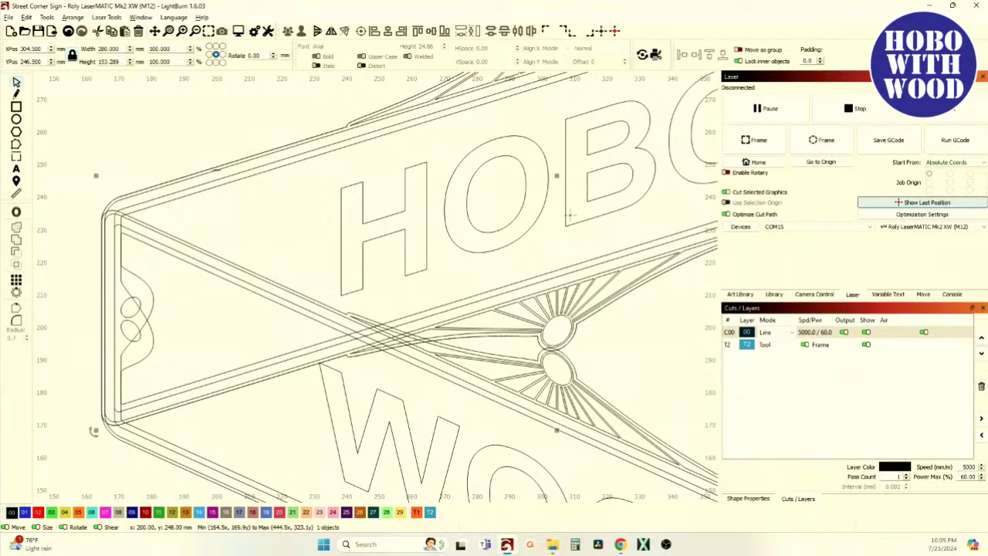
scroll(571, 214, "down", 2)
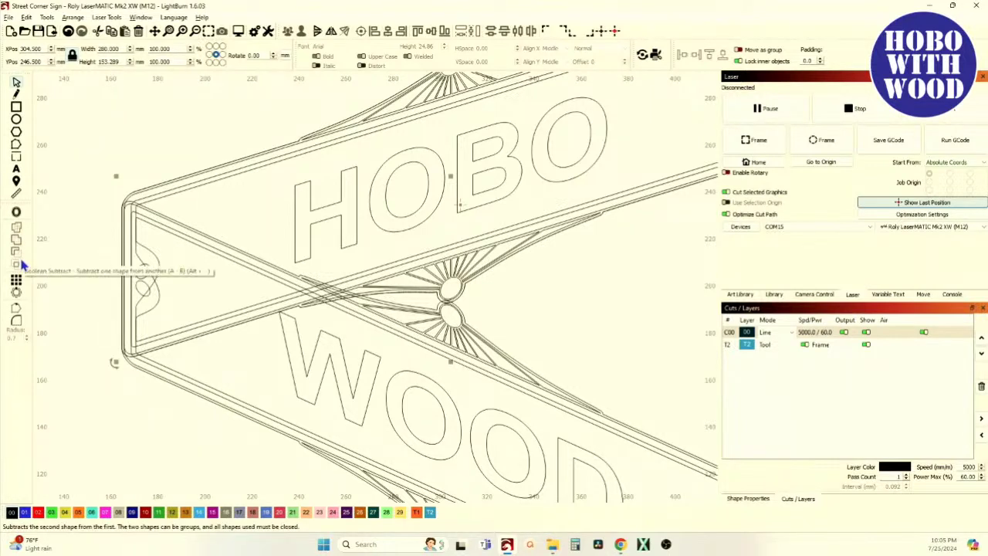
left_click_drag(114, 362, 107, 199)
scroll(145, 190, "up", 2)
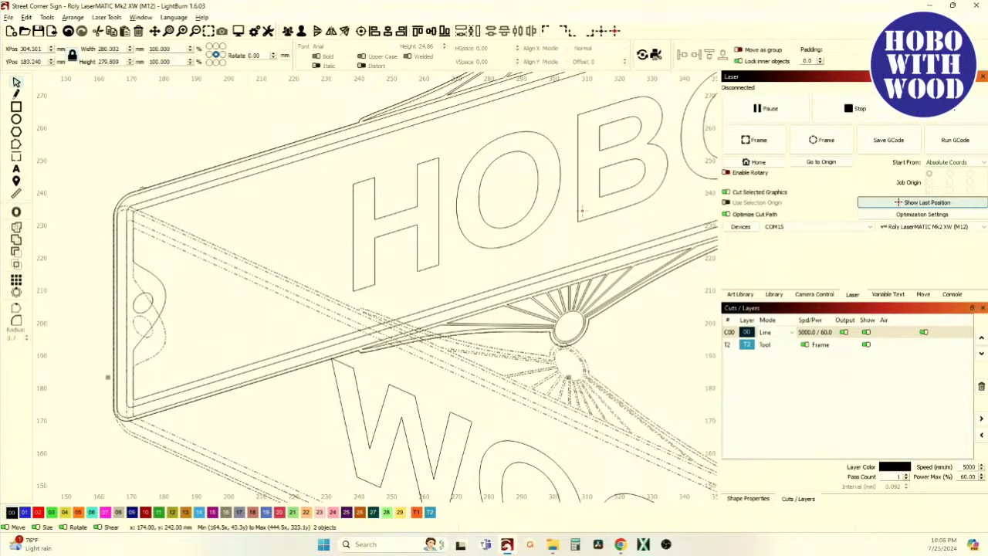
scroll(159, 183, "up", 8)
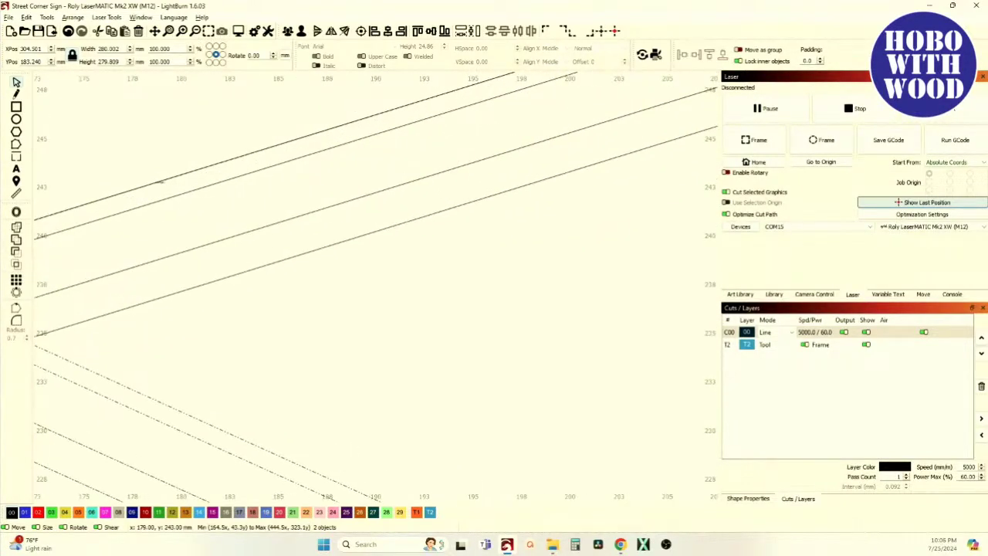
scroll(98, 212, "down", 8)
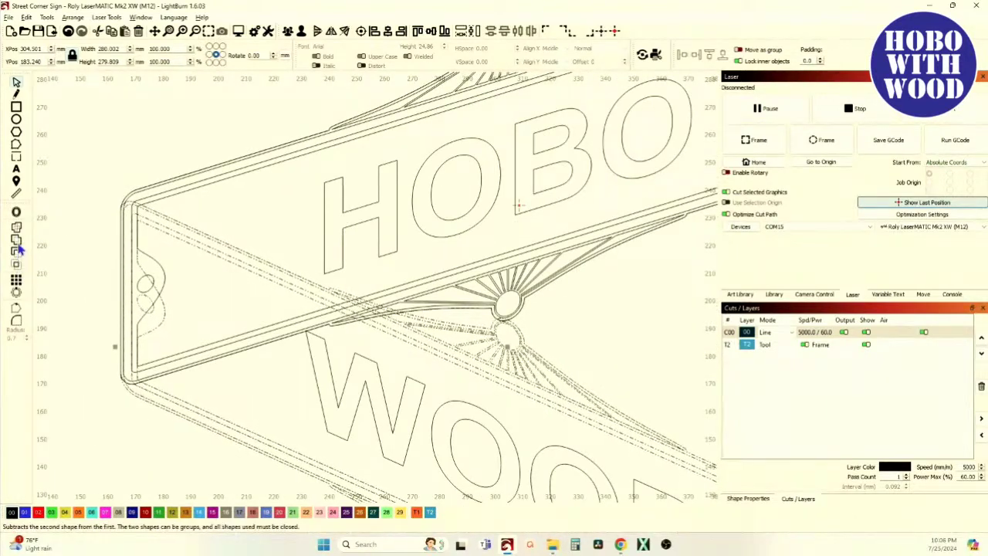
left_click(183, 299)
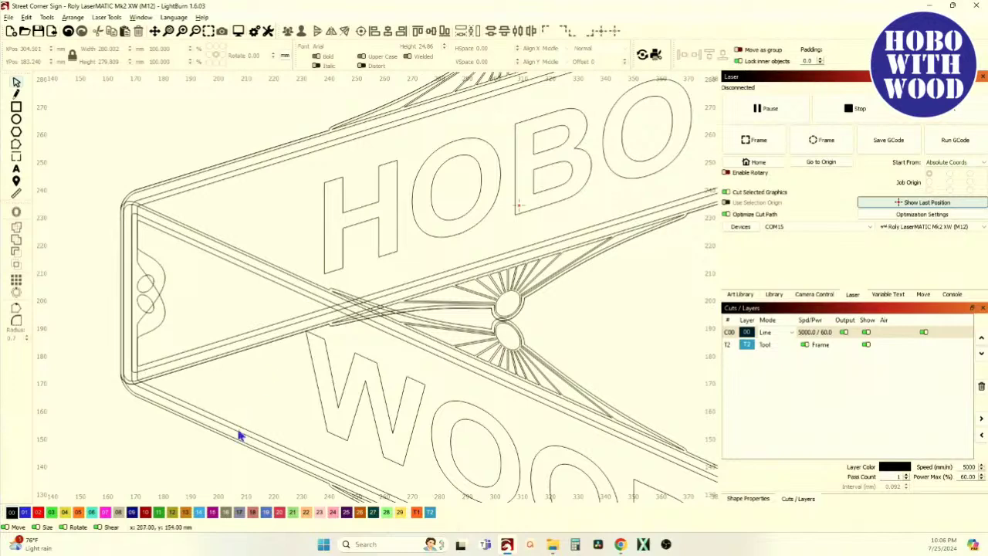
left_click(519, 205)
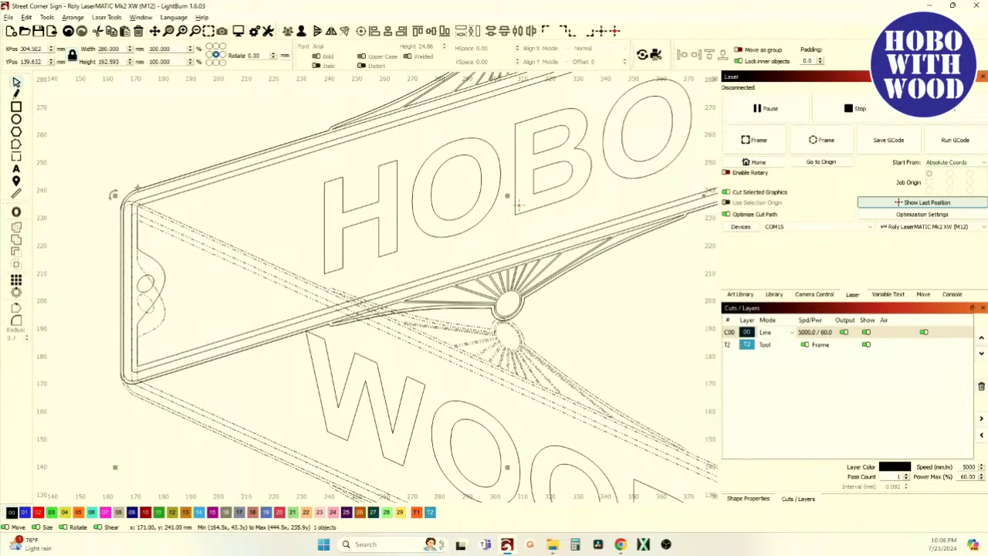
left_click(518, 205, "shift")
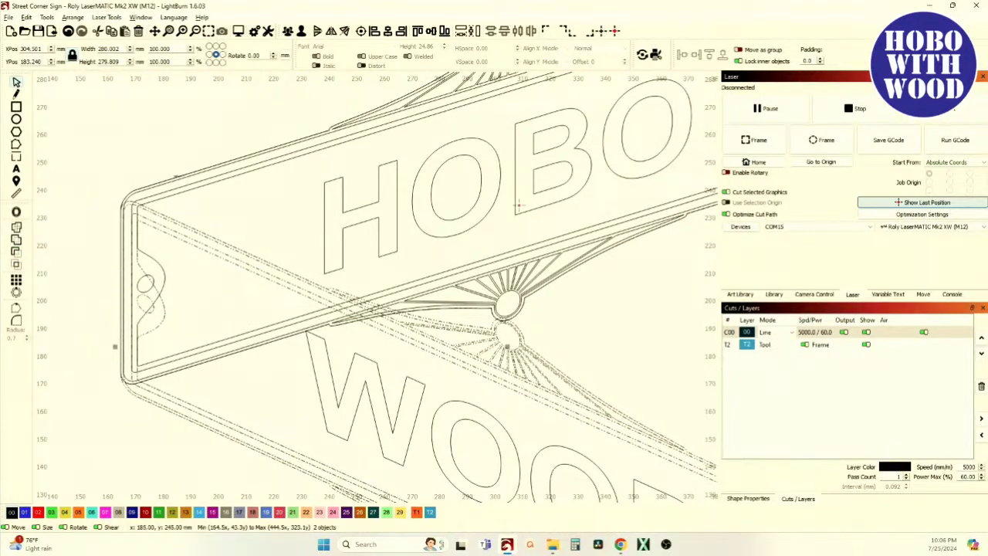
scroll(175, 190, "down", 3)
left_click(20, 261)
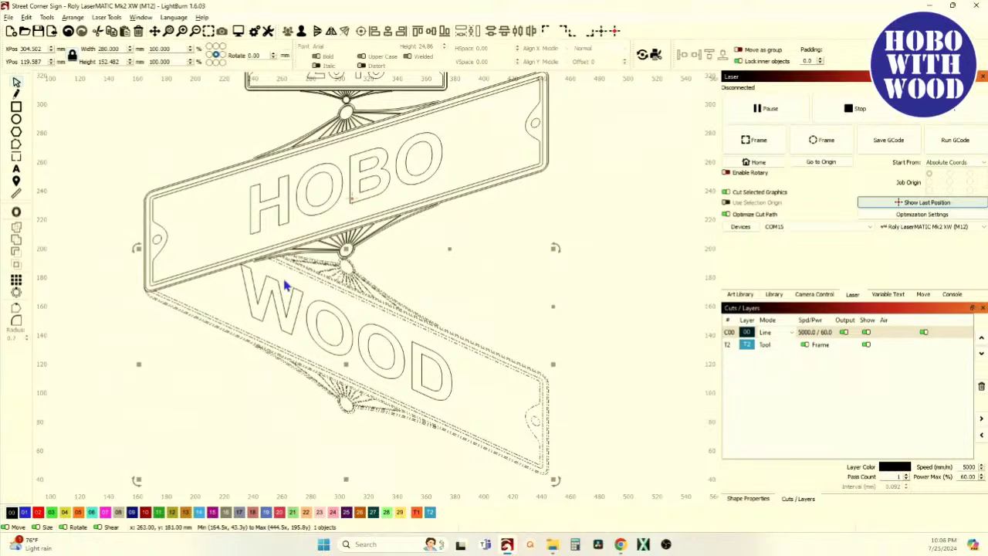
scroll(162, 184, "up", 5)
scroll(161, 184, "up", 3)
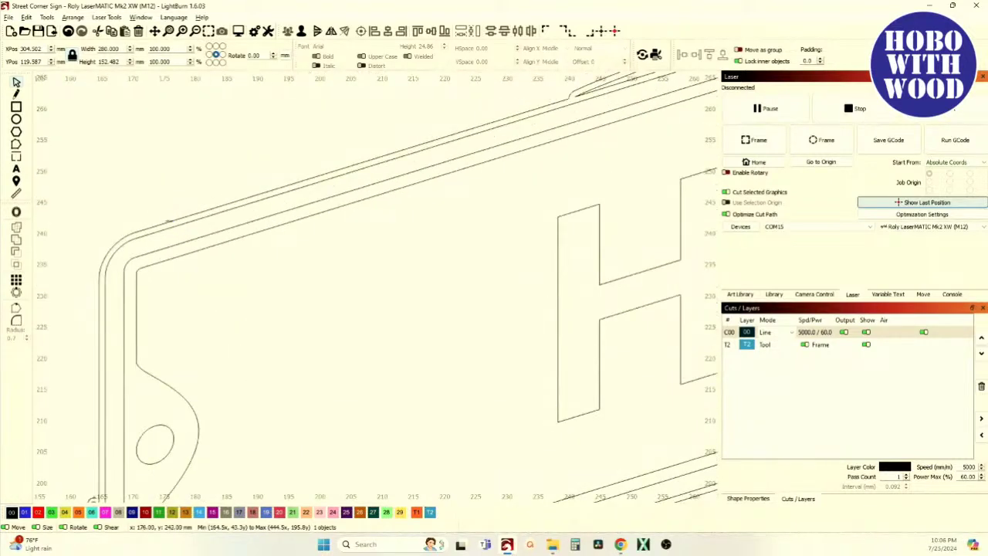
scroll(166, 218, "down", 8)
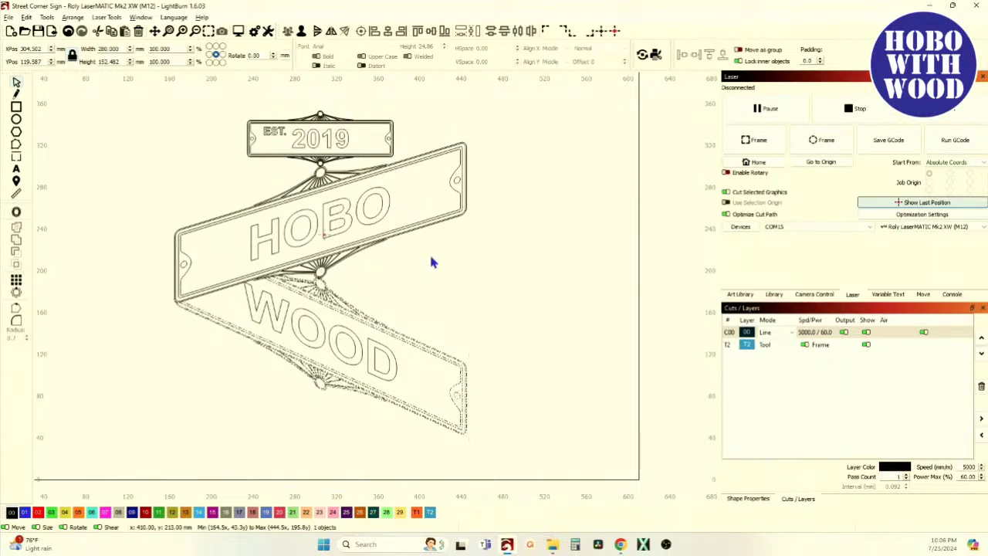
left_click(388, 269)
scroll(347, 249, "up", 2)
scroll(347, 249, "down", 2)
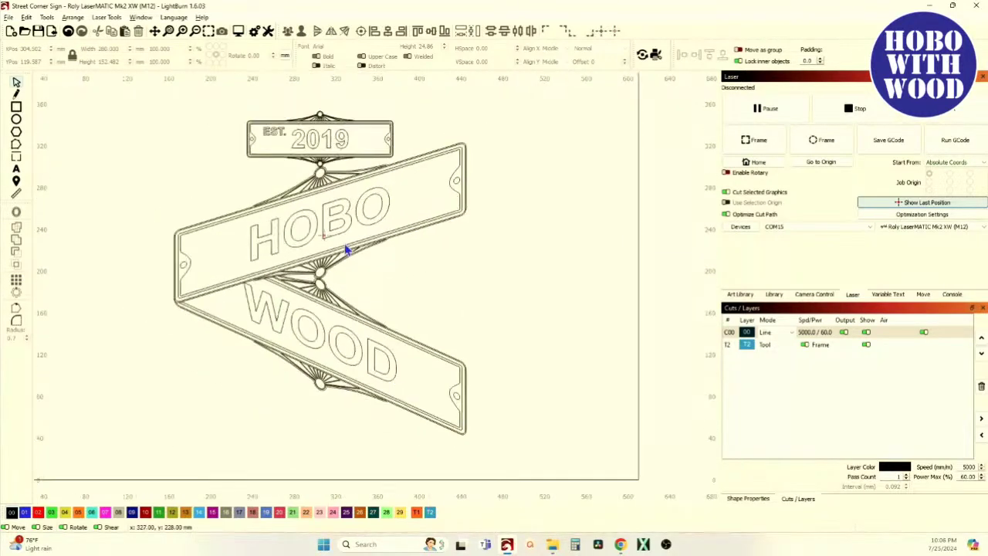
scroll(324, 235, "up", 1)
scroll(325, 236, "down", 3)
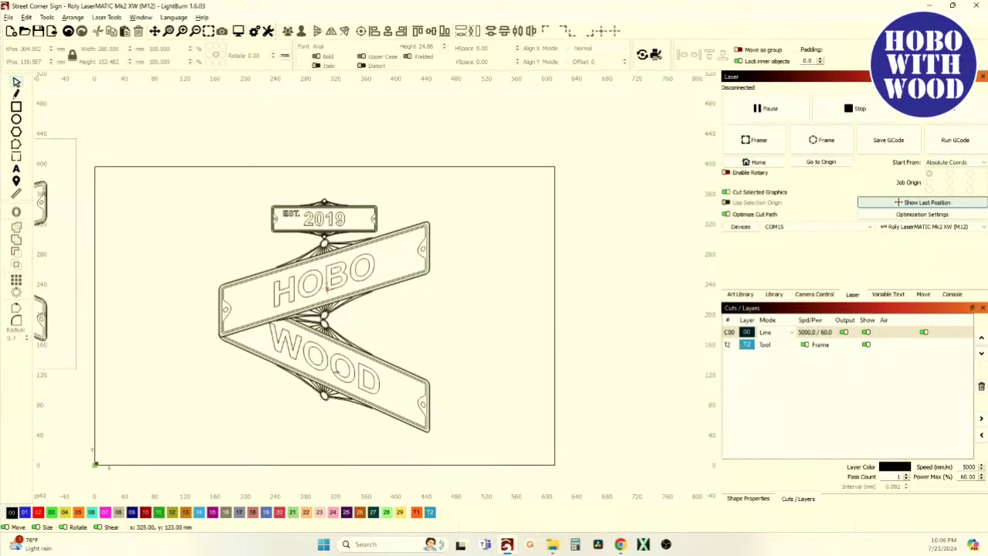
scroll(365, 379, "down", 3)
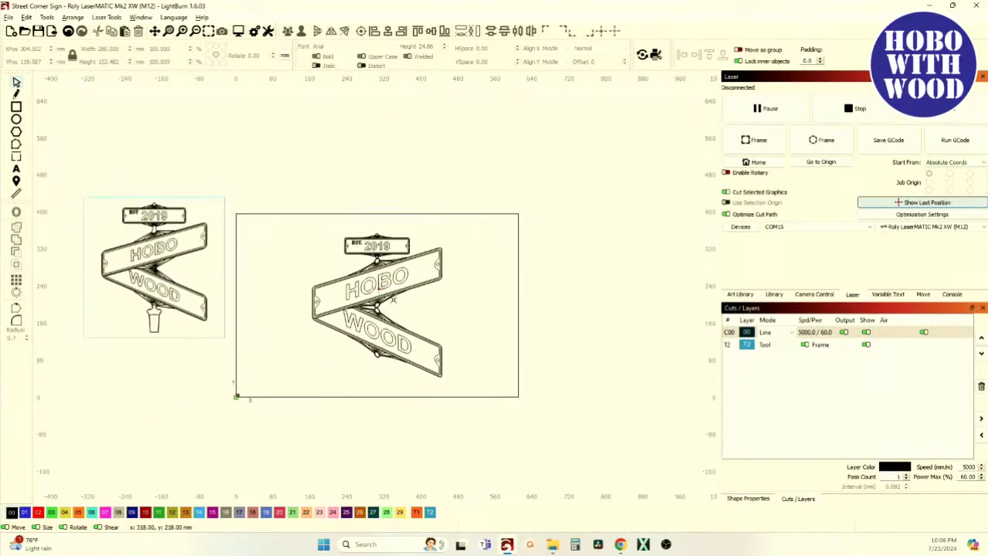
scroll(187, 280, "up", 2)
scroll(112, 274, "up", 6)
scroll(146, 256, "up", 2)
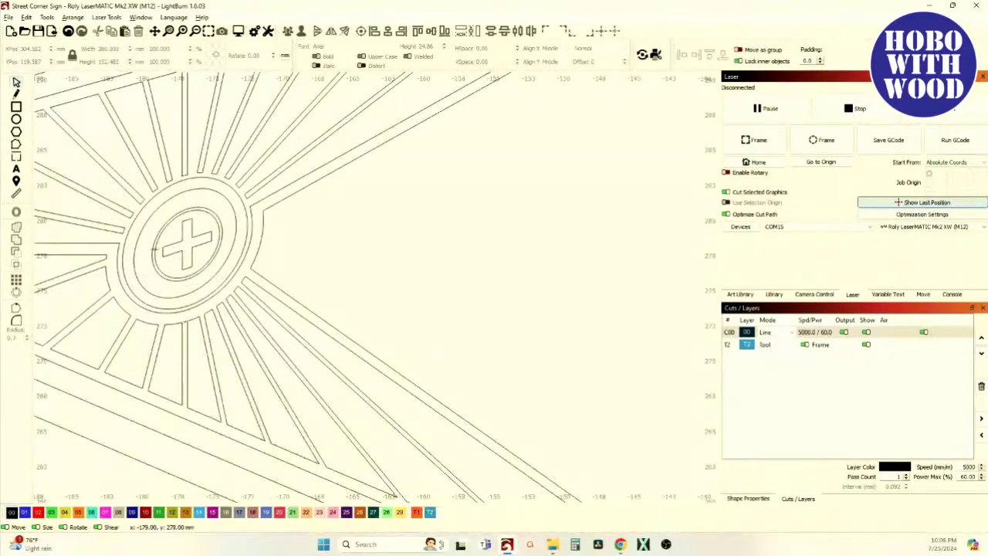
scroll(166, 233, "up", 3)
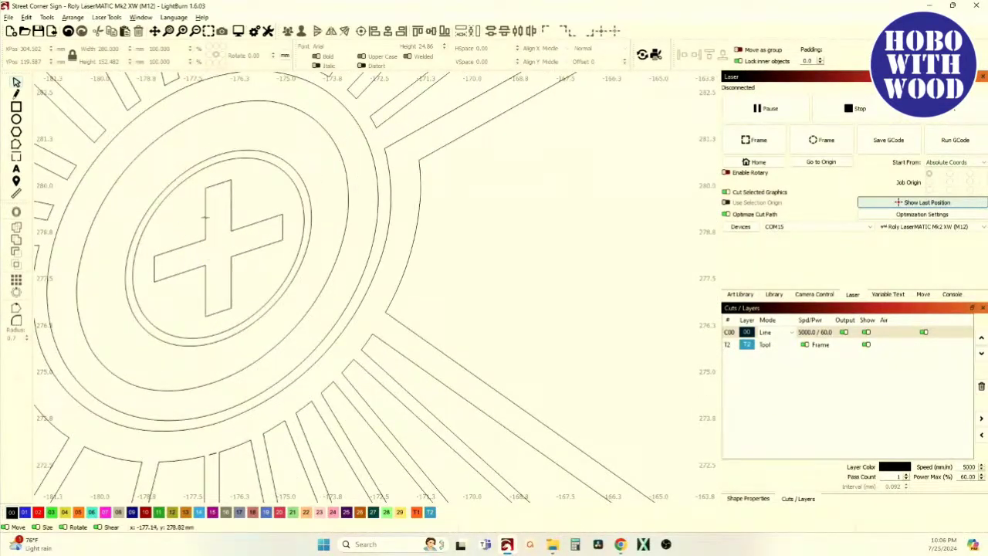
scroll(153, 262, "down", 3)
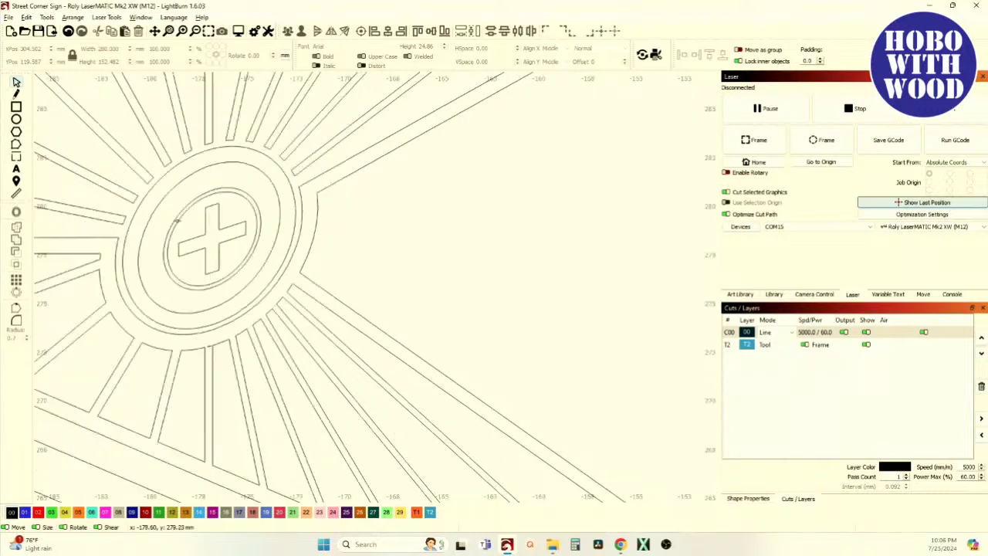
scroll(195, 237, "down", 3)
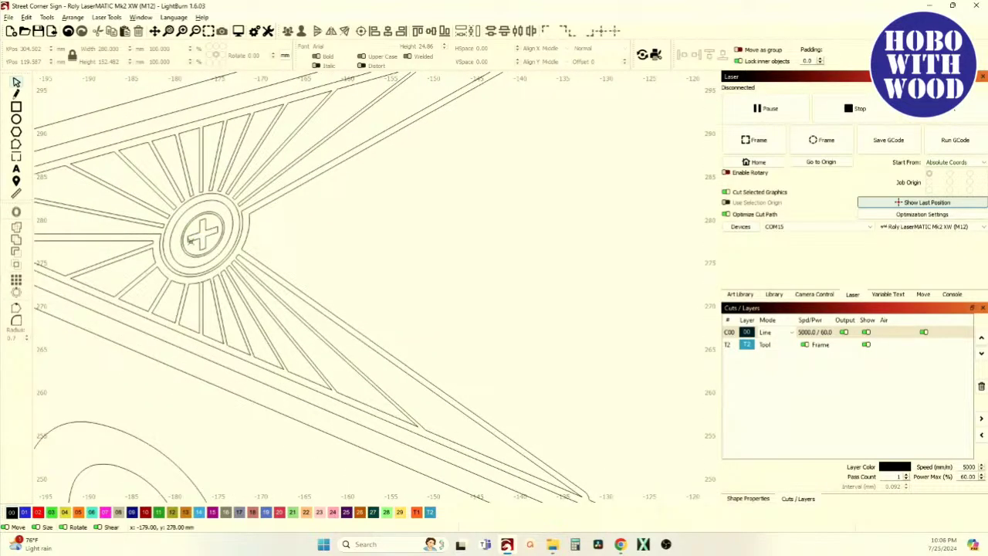
scroll(190, 208, "down", 6)
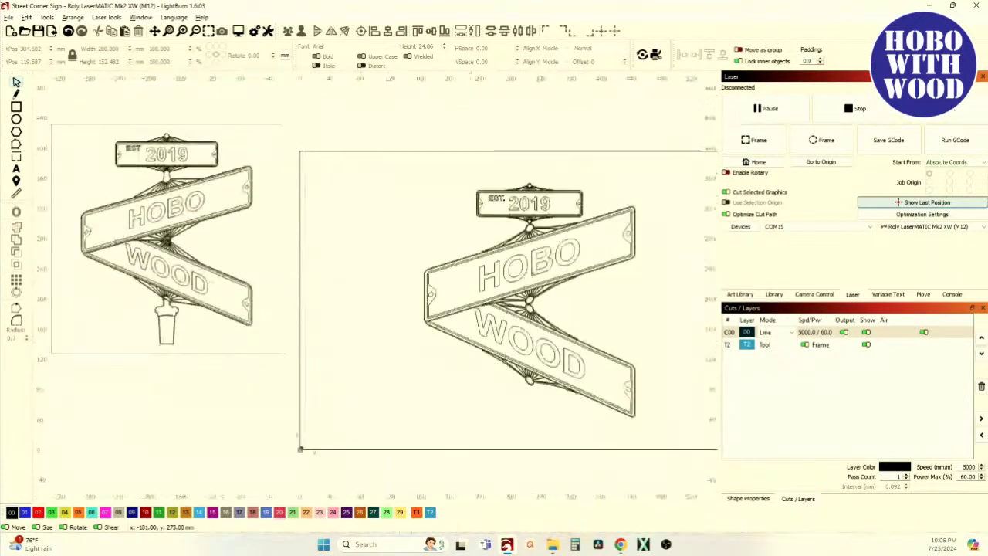
scroll(536, 315, "up", 5)
scroll(516, 288, "up", 6)
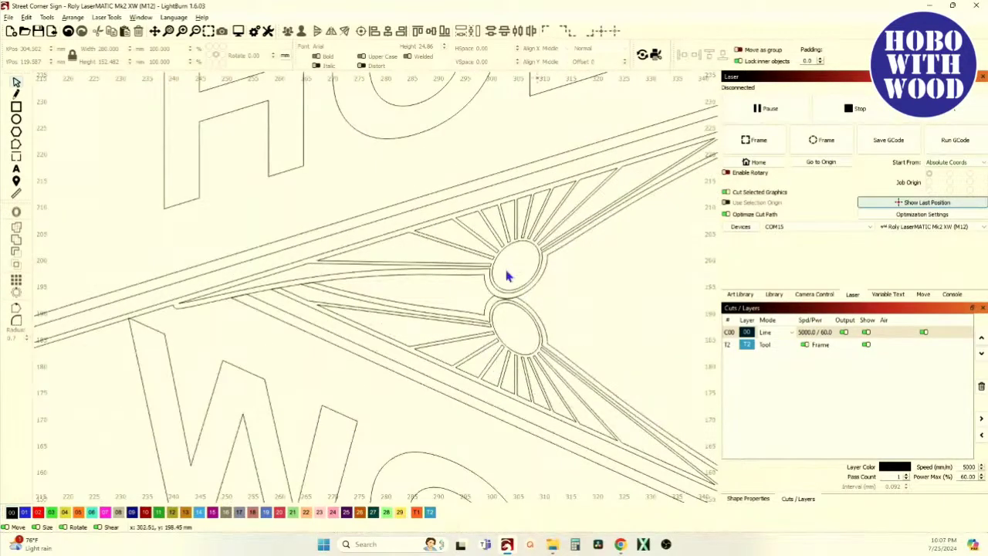
scroll(509, 277, "down", 1)
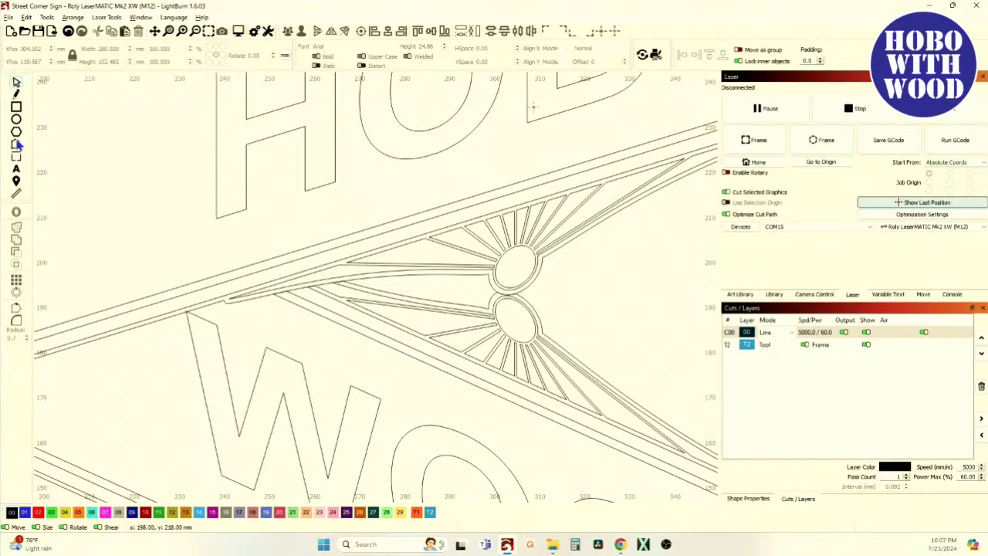
scroll(485, 313, "down", 6)
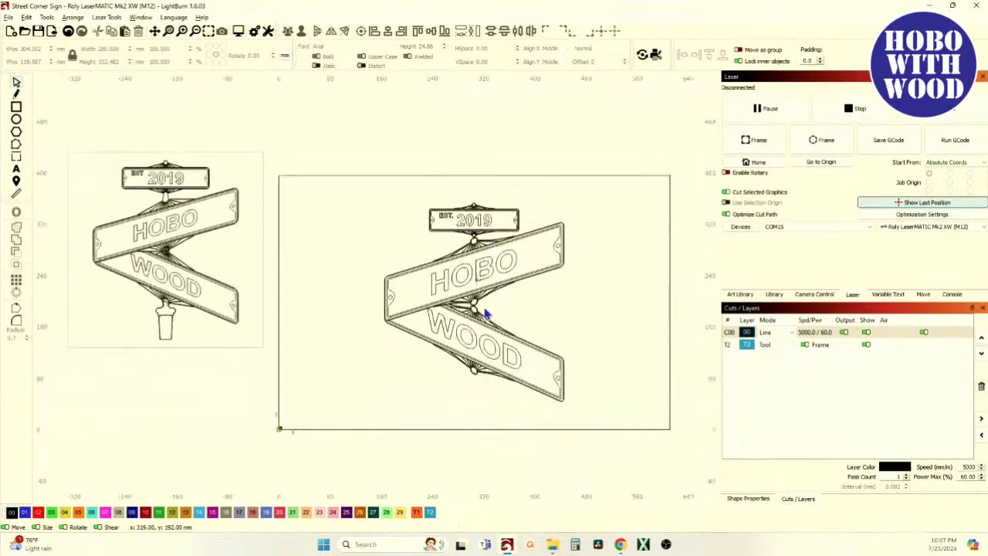
scroll(441, 304, "up", 6)
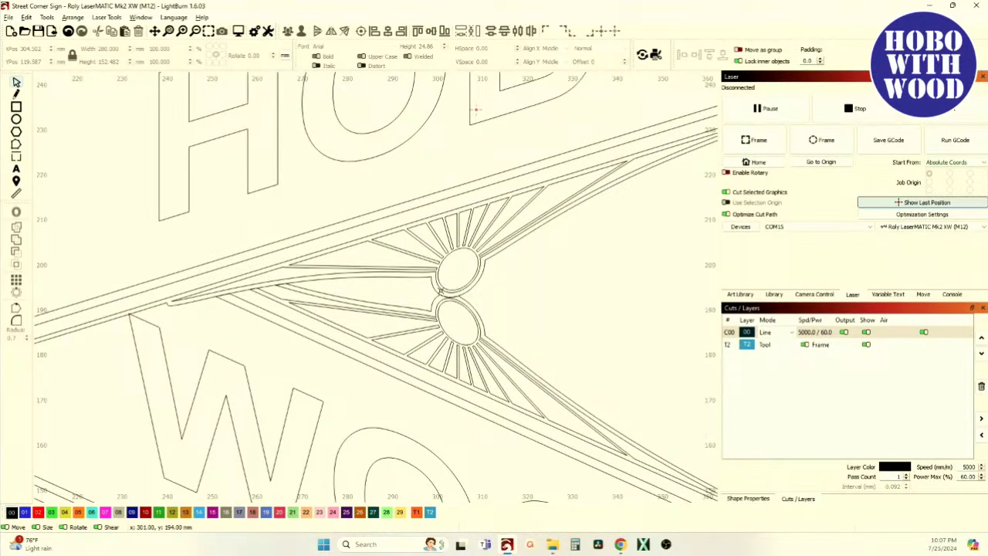
scroll(444, 293, "down", 6)
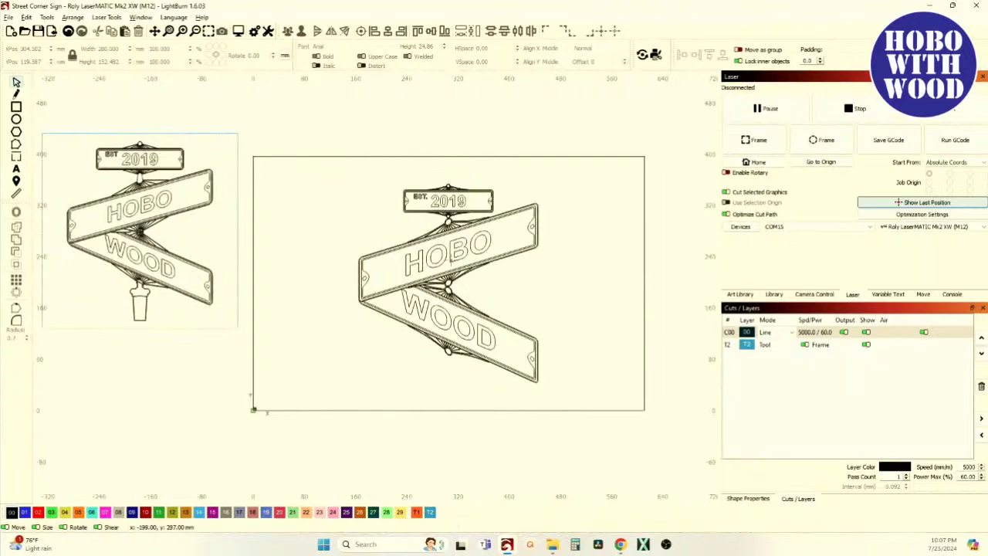
scroll(179, 256, "up", 5)
scroll(210, 253, "down", 5)
scroll(505, 311, "up", 4)
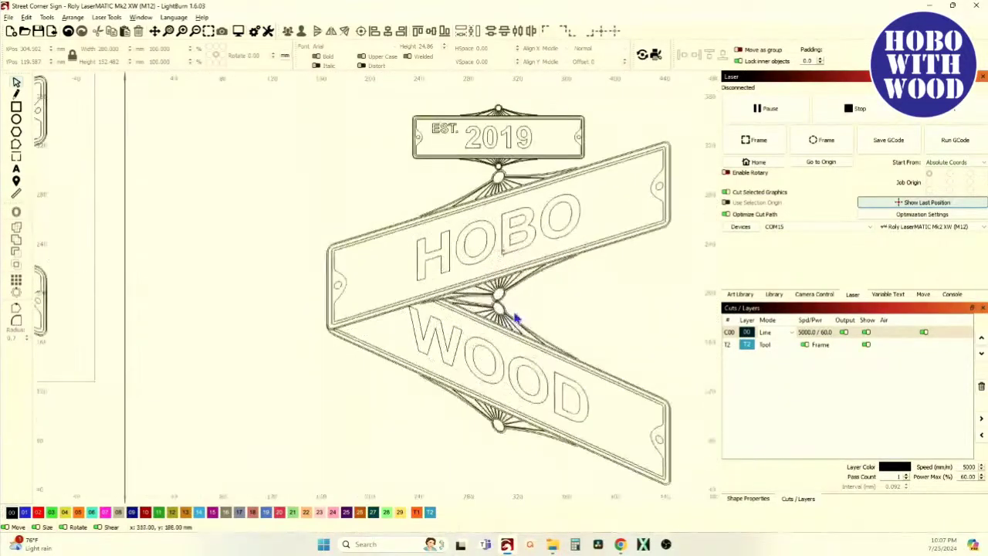
scroll(509, 312, "up", 3)
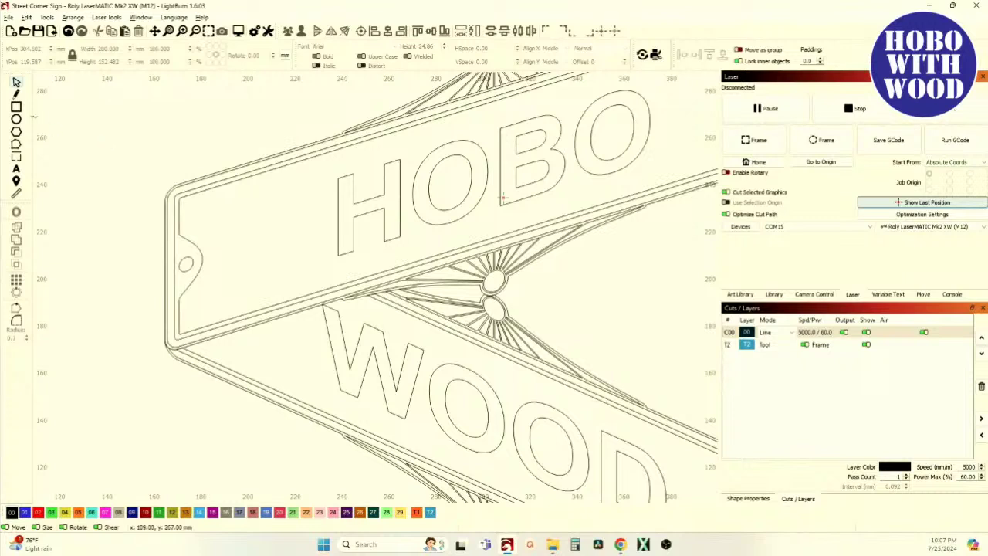
Draw a tall narrow rectangle beside the sunburst and offset it 1 mm inward.
left_click(17, 108)
left_click_drag(562, 278, 579, 326)
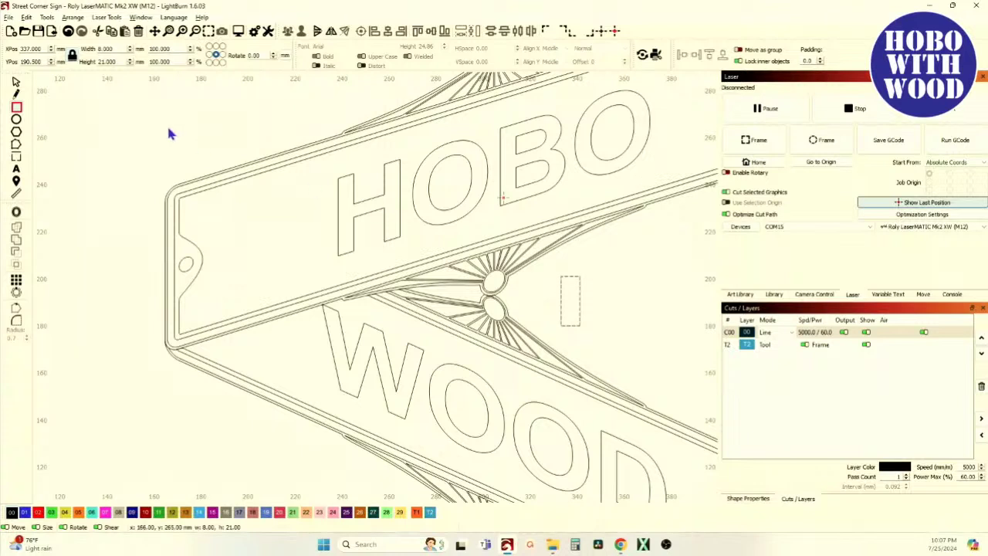
left_click(16, 197)
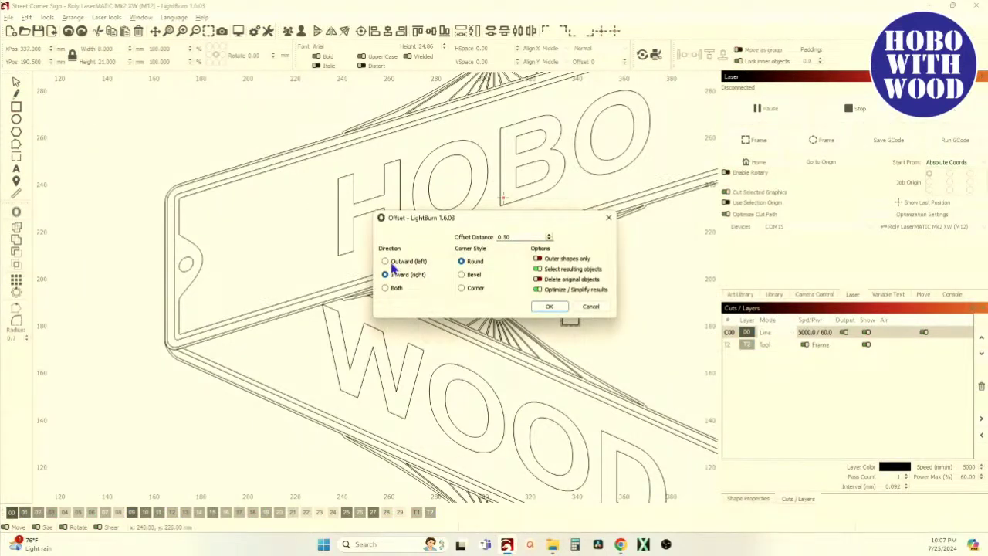
left_click_drag(516, 237, 464, 238)
type("1")
left_click(552, 307)
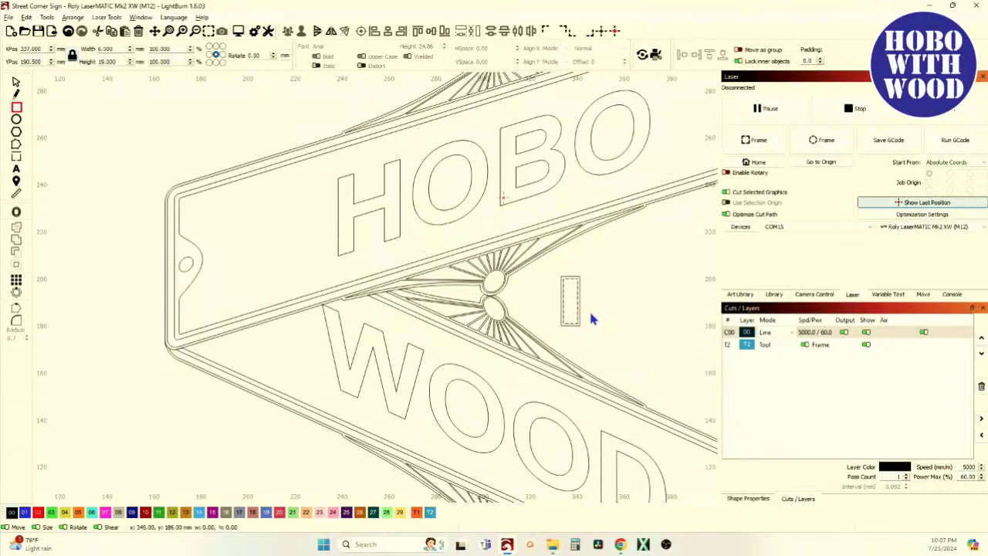
Undo a stray rectangle, then select both rectangles and combine them into one shape.
left_click_drag(589, 311, 571, 300)
left_click(68, 31)
left_click(16, 82)
left_click_drag(630, 328, 550, 304)
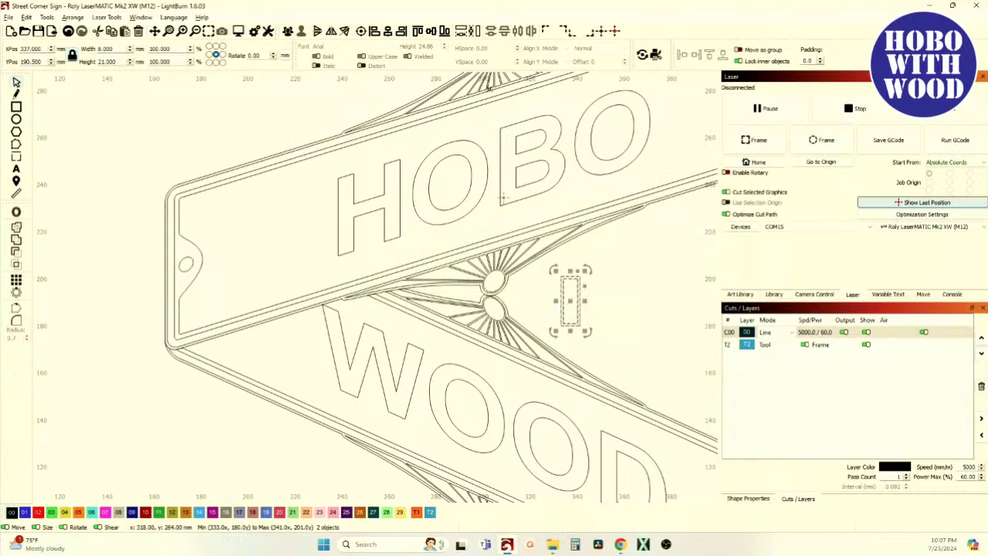
left_click(287, 31)
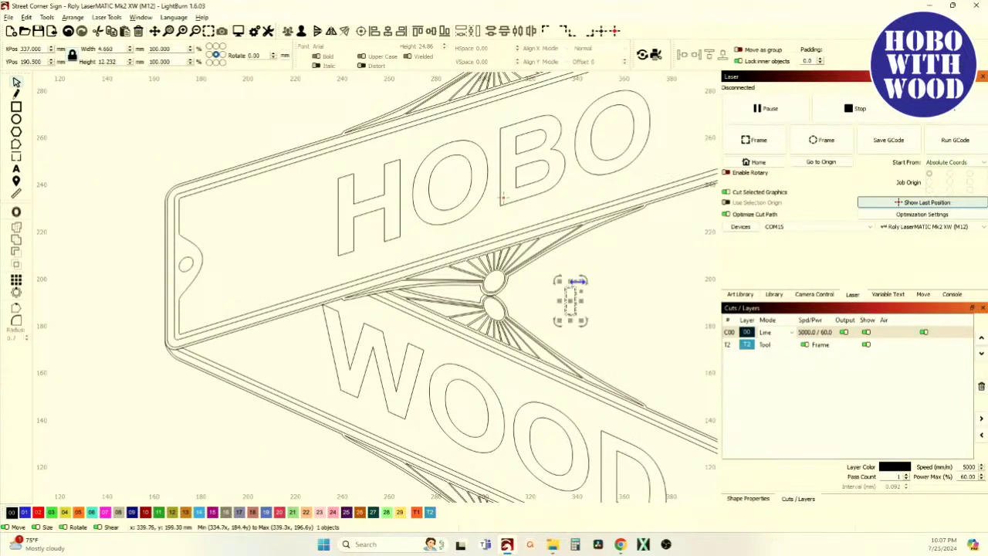
Position the 5.4 × 14.1 mm shape at the sunburst centre where HOBO and WOOD cross.
left_click_drag(570, 301, 498, 307)
scroll(498, 307, "up", 3)
scroll(498, 307, "up", 2)
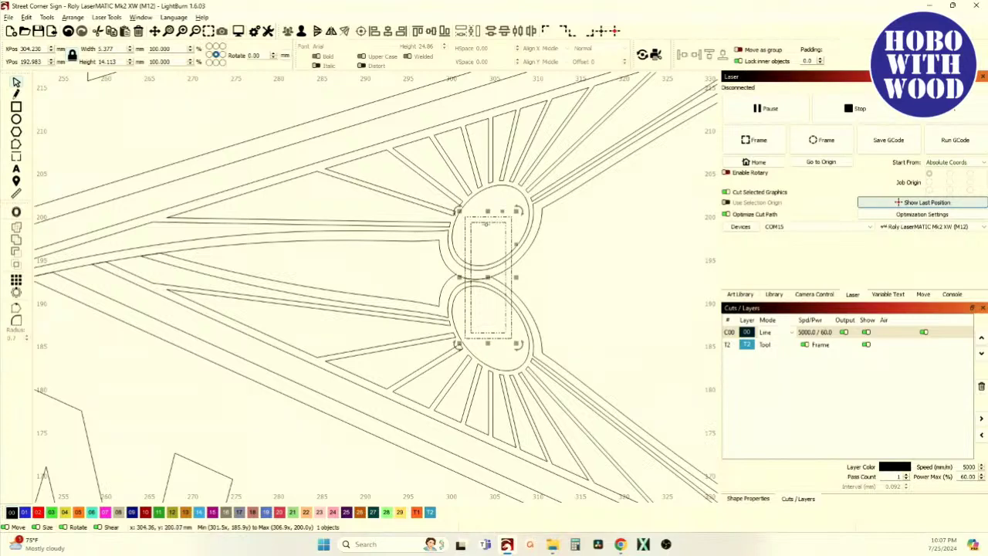
scroll(471, 262, "down", 2)
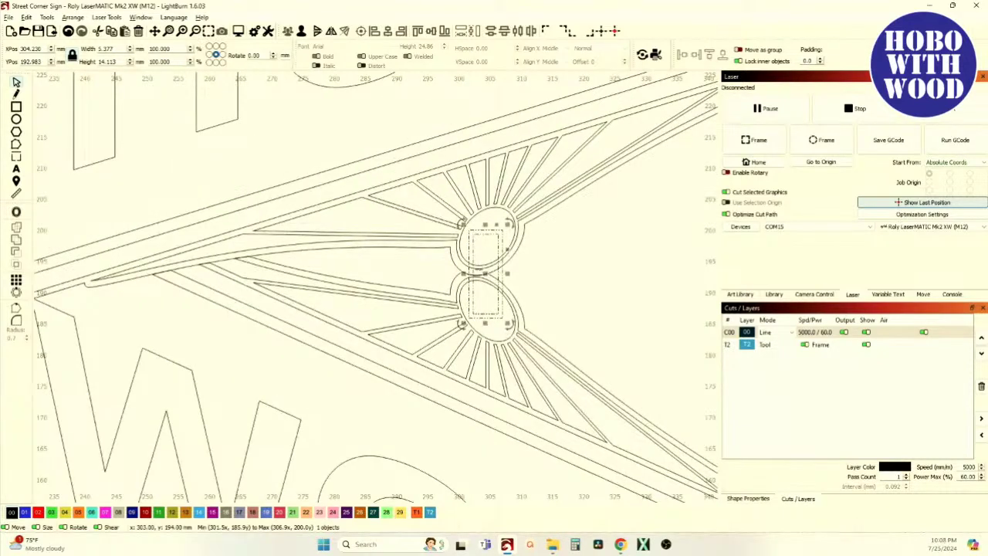
scroll(498, 261, "down", 3)
scroll(498, 261, "up", 5)
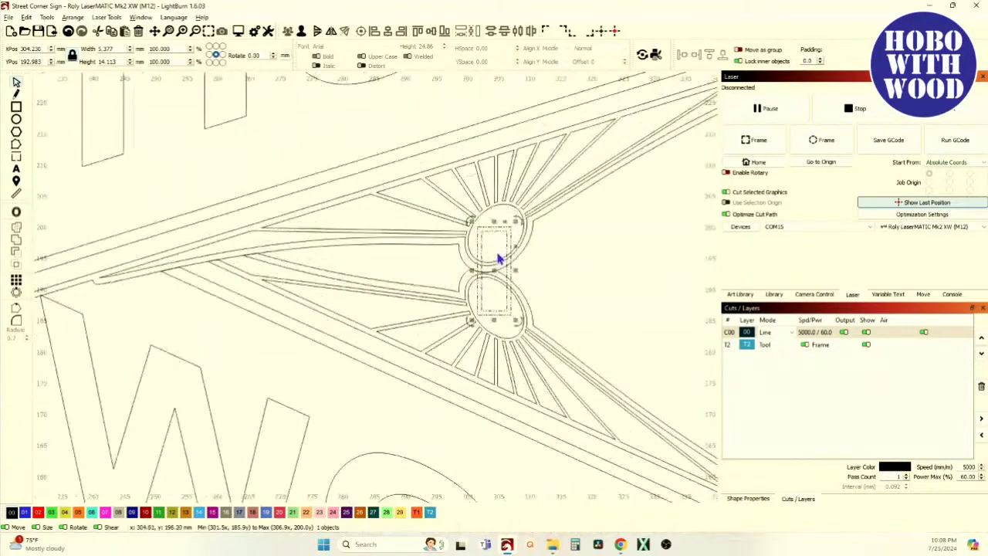
scroll(498, 261, "down", 3)
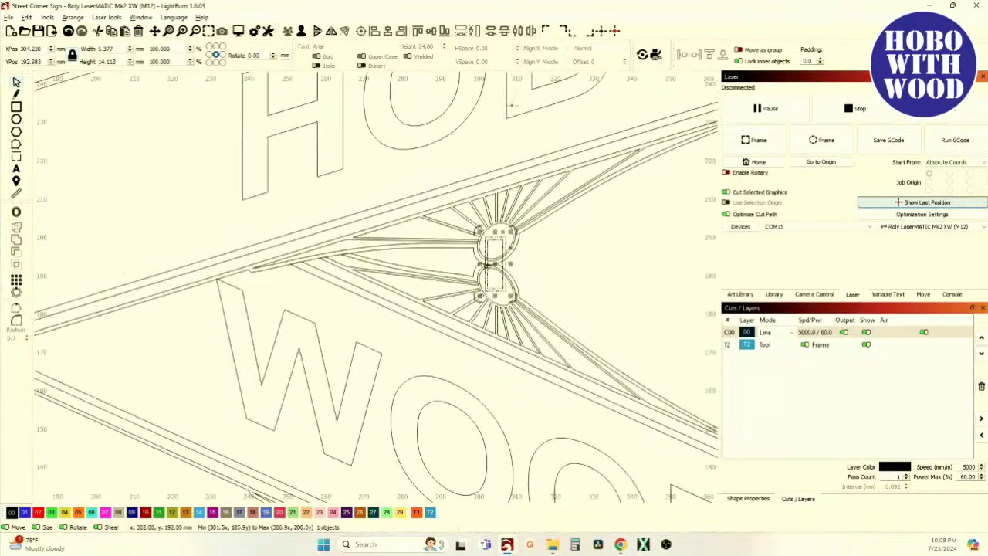
left_click_drag(494, 265, 564, 265)
scroll(566, 268, "down", 5)
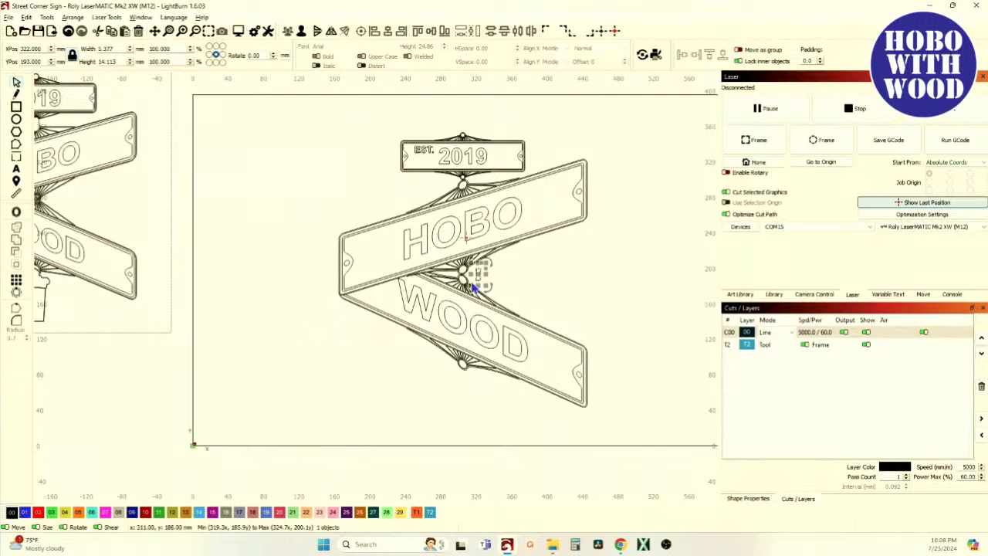
Move the small rectangle off the sign to the left and delete it.
left_click_drag(479, 274, 301, 229)
scroll(111, 286, "down", 4)
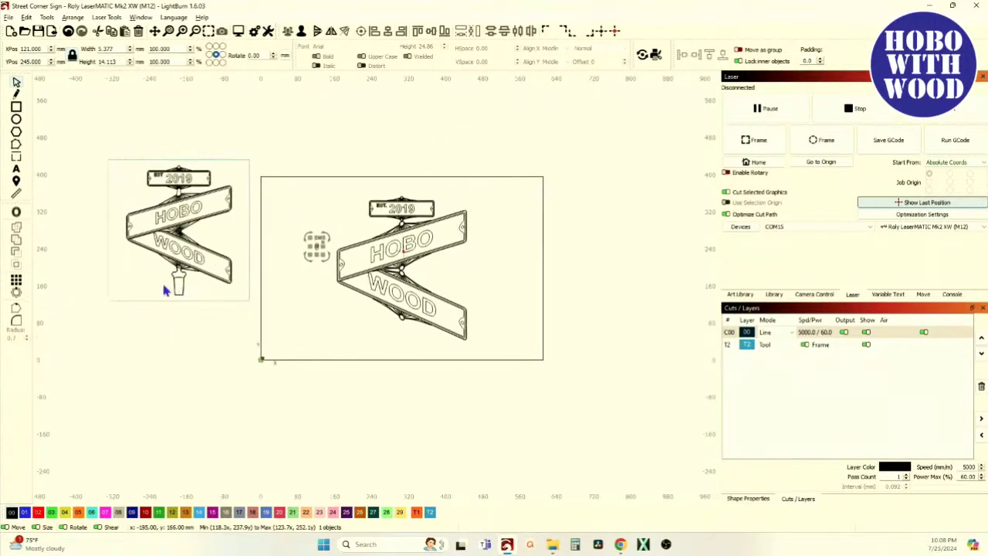
scroll(409, 241, "up", 5)
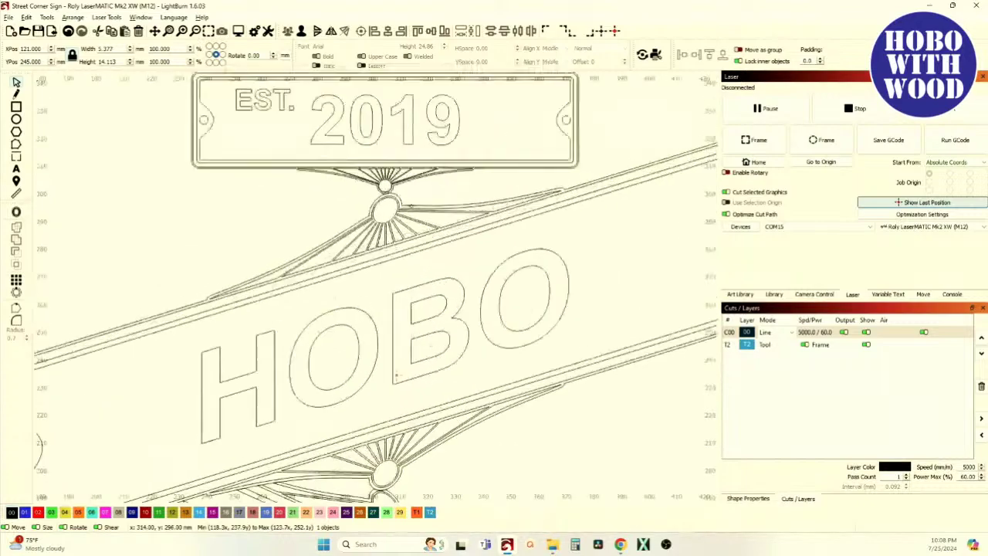
scroll(409, 240, "down", 2)
scroll(344, 194, "down", 2)
scroll(115, 170, "up", 5)
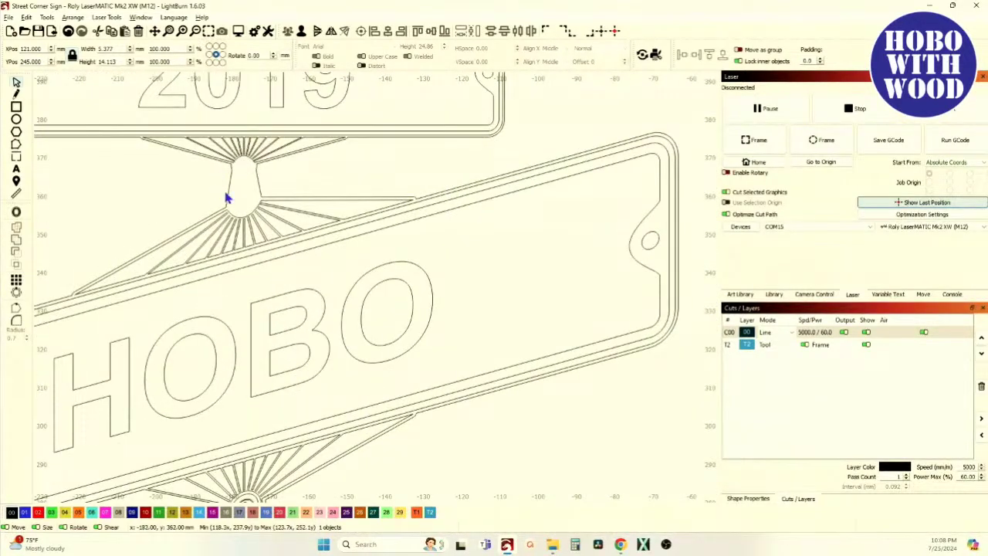
scroll(223, 198, "down", 6)
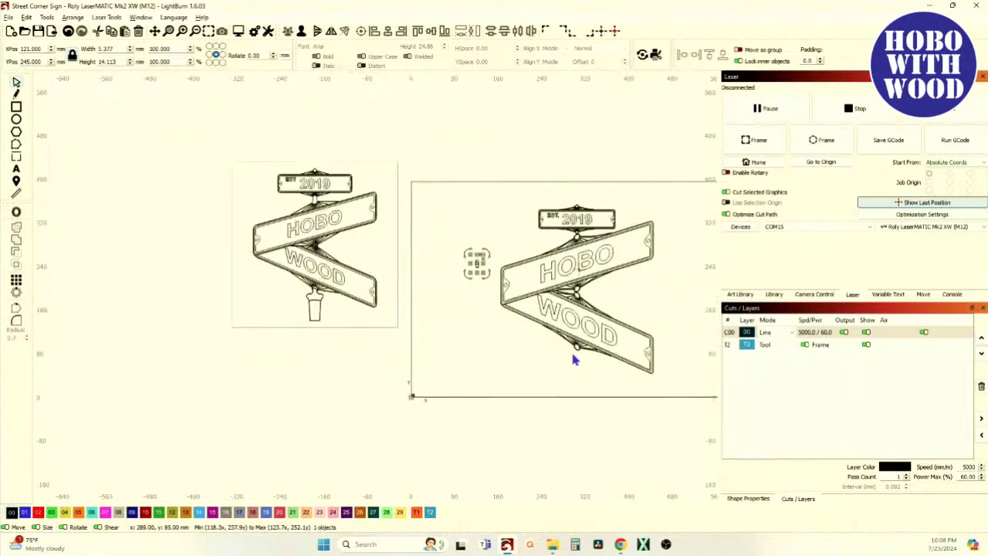
left_click_drag(566, 357, 469, 313)
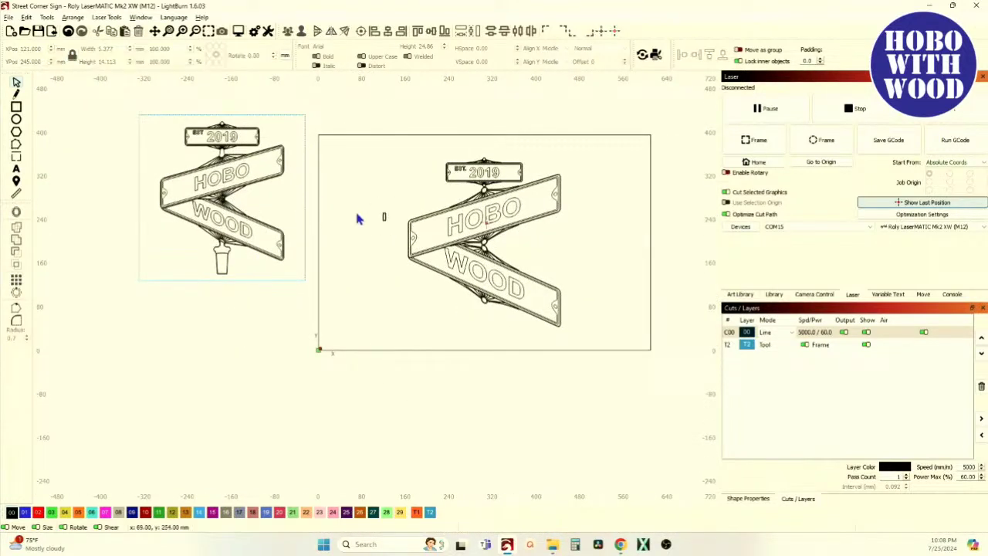
key("Delete")
scroll(486, 222, "up", 5)
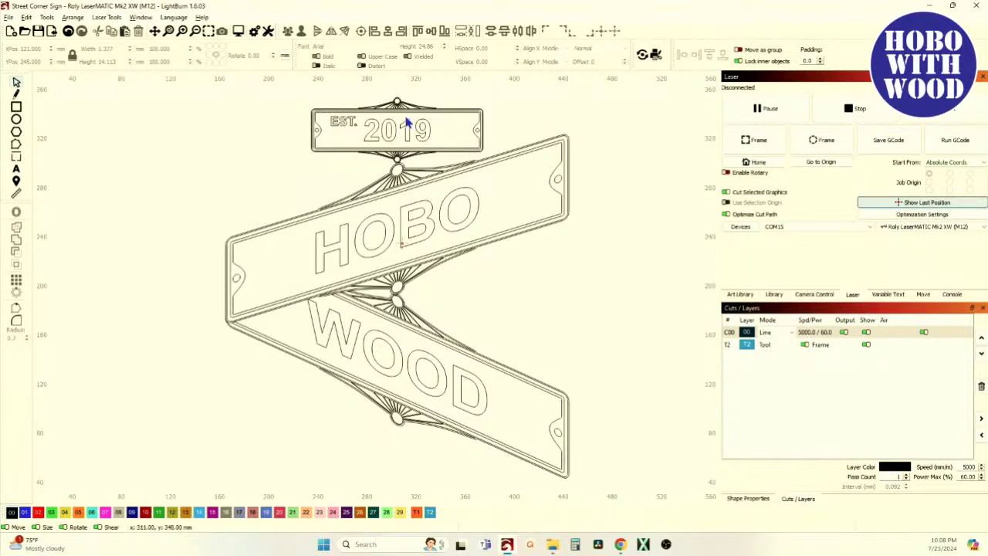
scroll(333, 401, "down", 3)
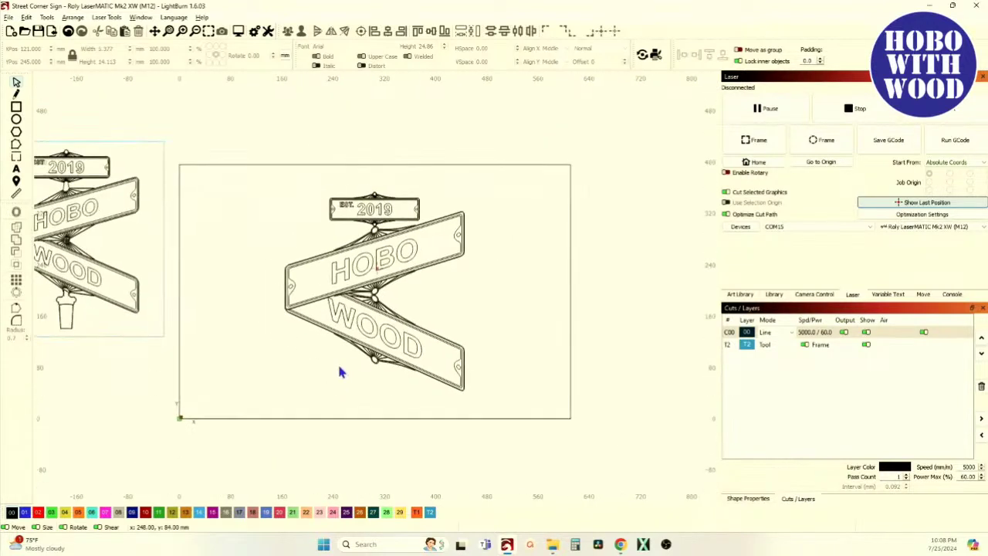
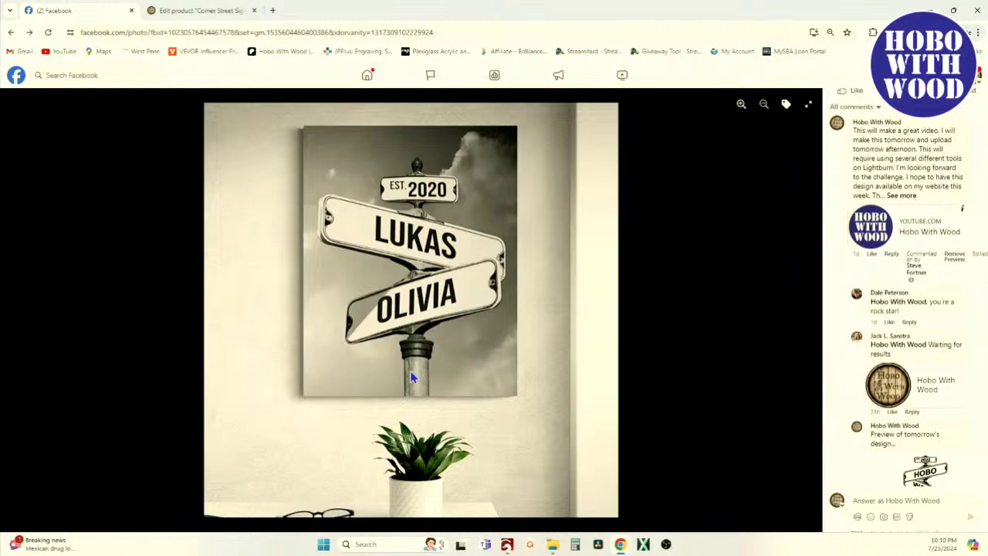
Switch from the Facebook reference photo to the Street Corner Sign project in LightBurn.
left_click(506, 544)
Draw a post rectangle below the WOOD sign and shorten it from the top.
scroll(290, 350, "down", 8)
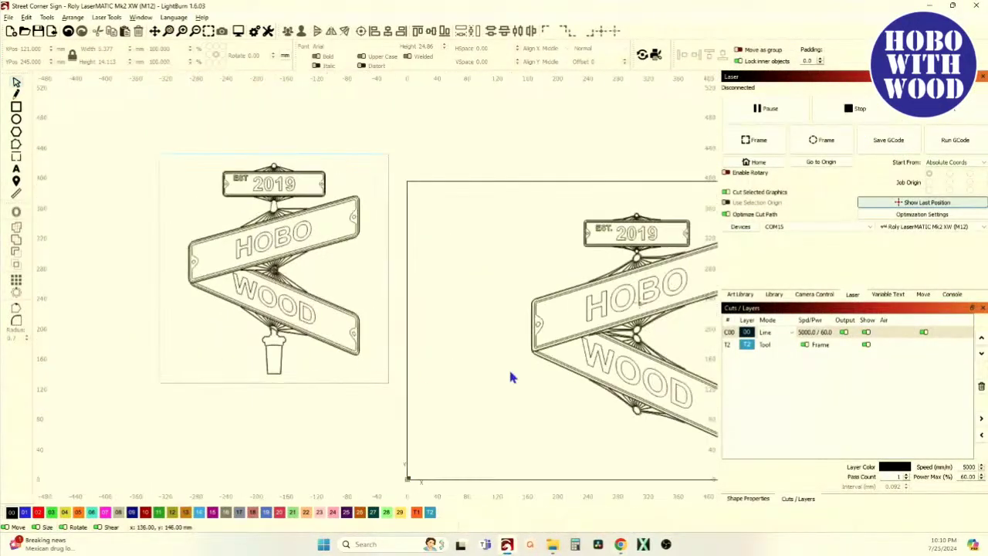
scroll(425, 355, "right", 3)
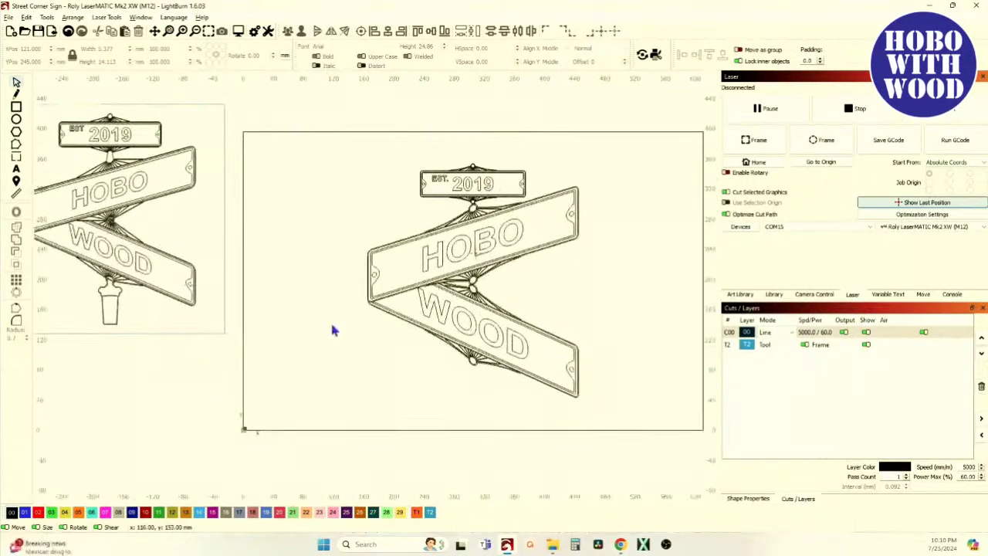
left_click(16, 106)
scroll(394, 318, "up", 4)
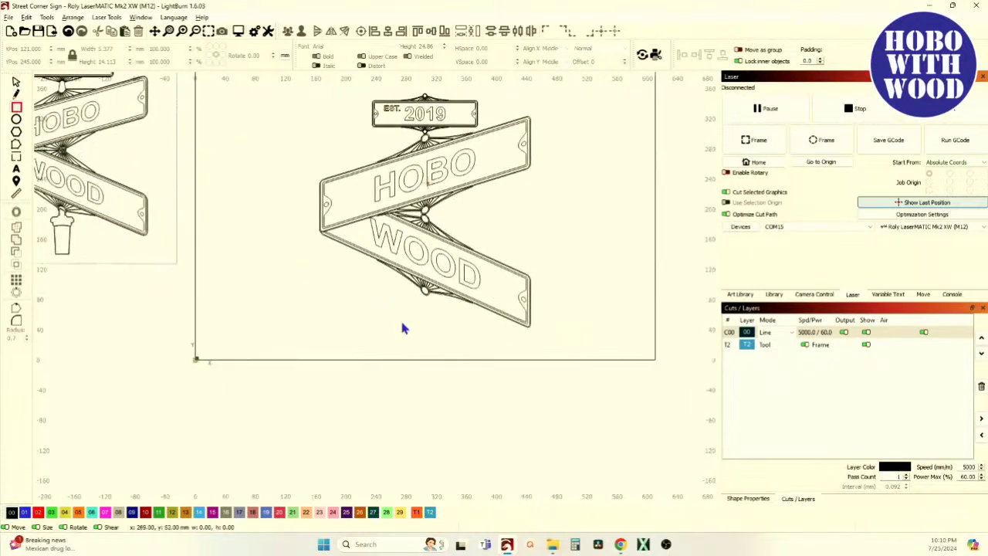
left_click_drag(383, 288, 443, 396)
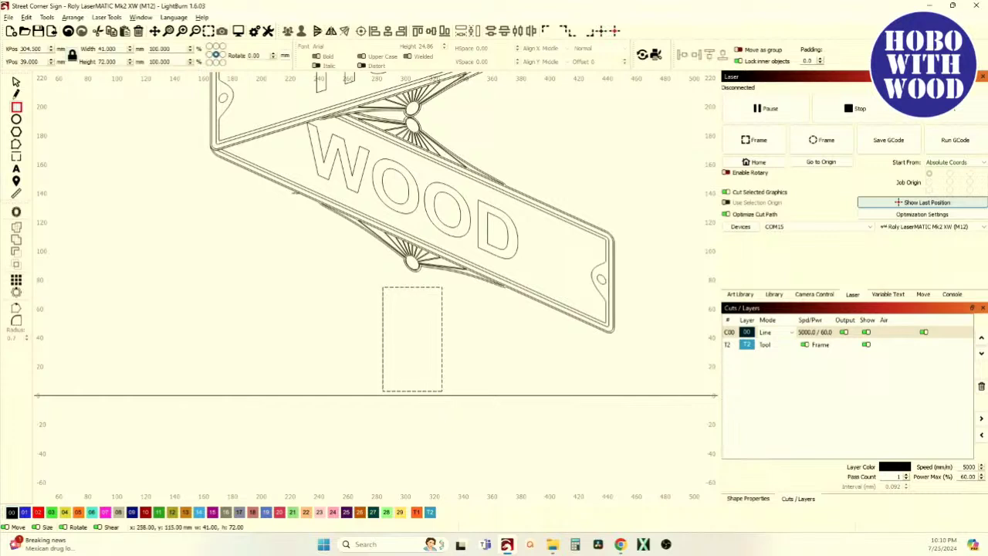
left_click(16, 82)
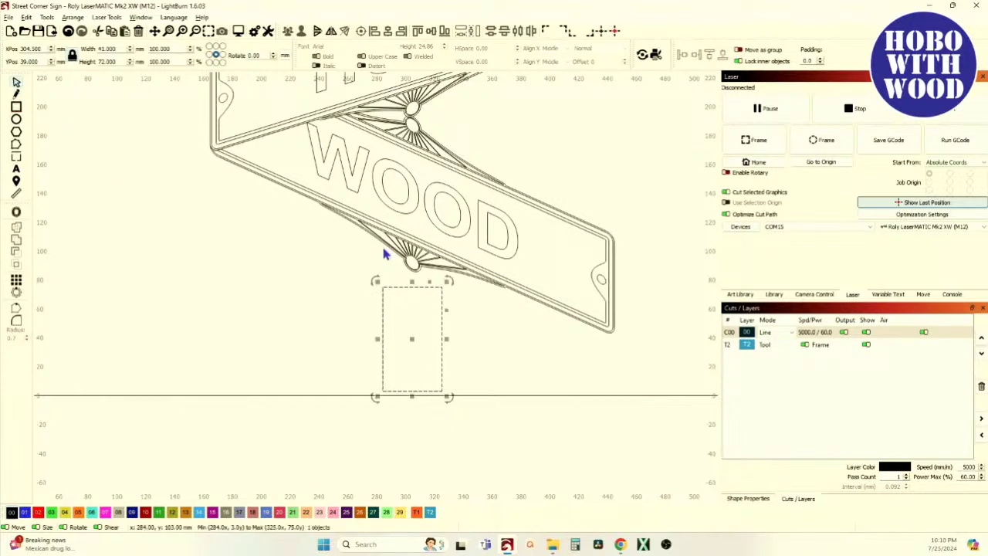
left_click_drag(412, 281, 413, 312)
Marquee-select the whole crossed HOBO and WOOD sign design and move it up slightly.
scroll(408, 362, "down", 2)
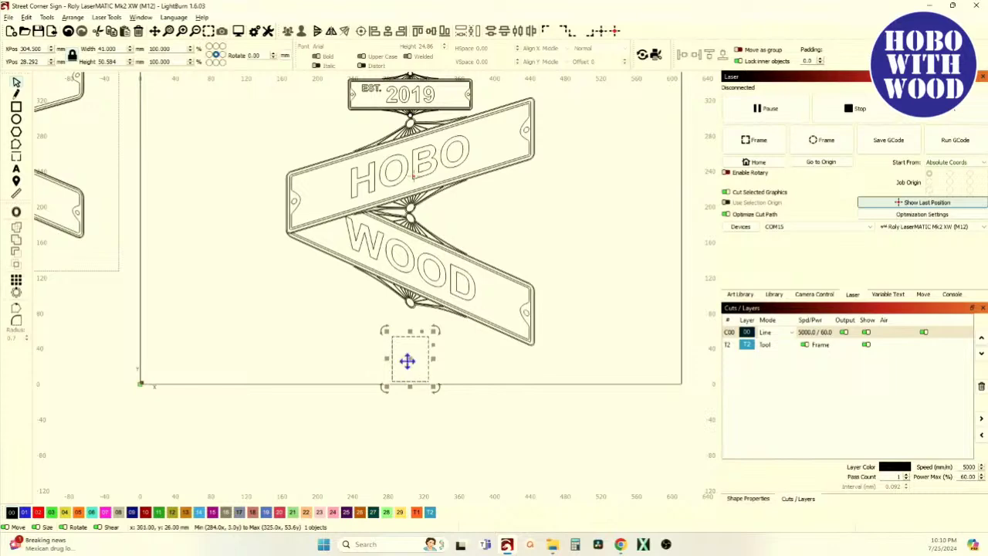
scroll(412, 361, "up", 2)
scroll(412, 360, "down", 2)
scroll(409, 352, "down", 1)
left_click(337, 174)
left_click_drag(321, 169, 541, 366)
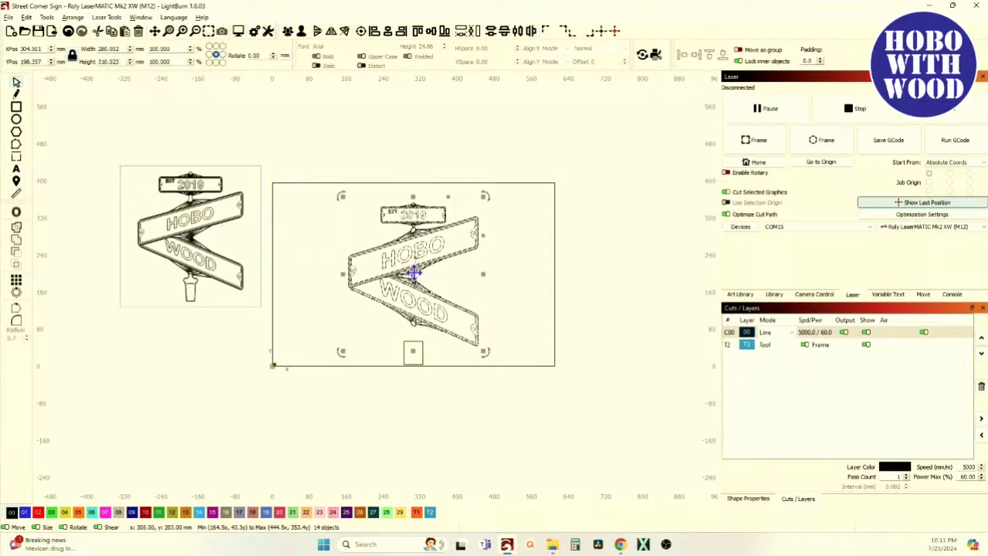
left_click_drag(413, 276, 409, 265)
Stretch the 41 mm post to about 55 mm tall and compare with the reference photo.
scroll(413, 338, "up", 5)
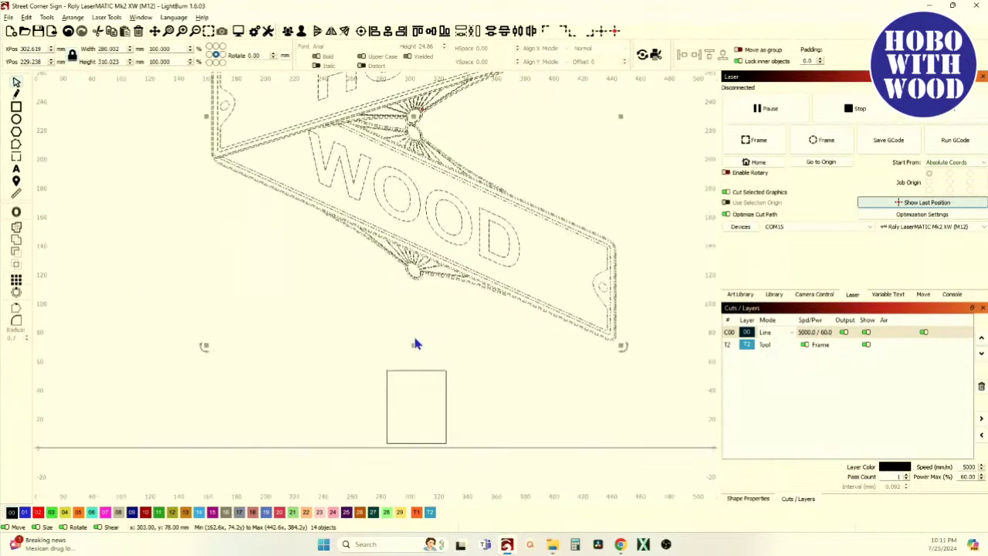
left_click(418, 380)
left_click_drag(417, 362, 416, 357)
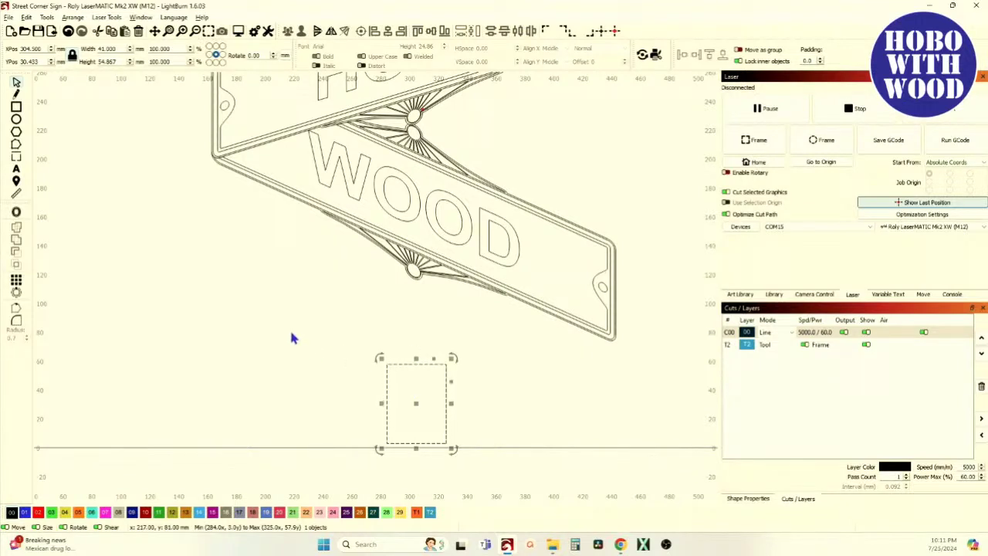
key("alt+Tab")
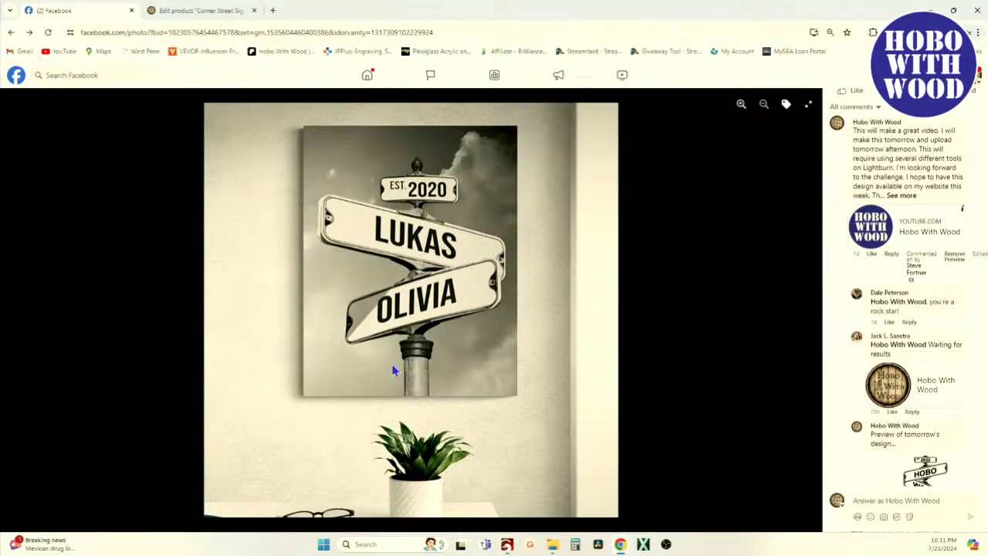
key("alt+Tab")
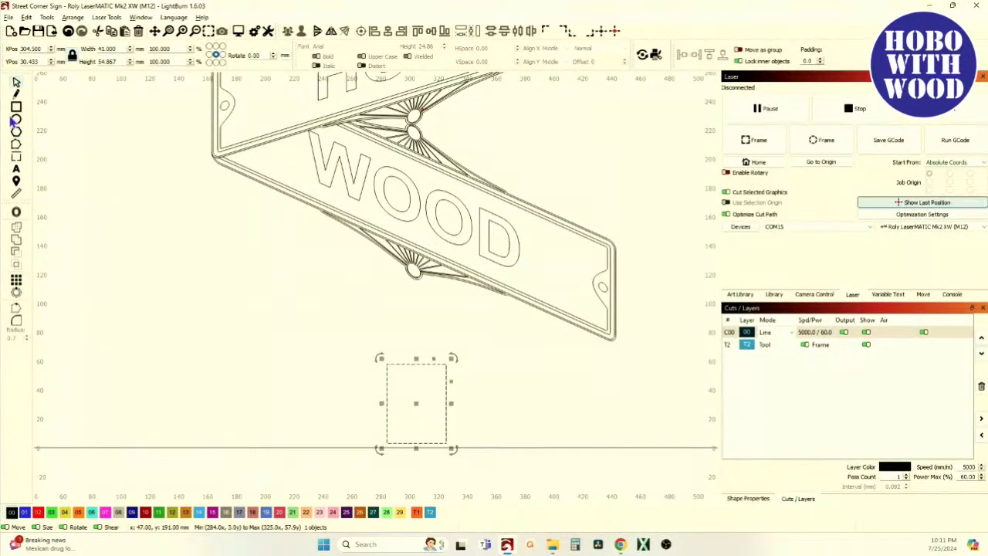
Draw three stacked rectangles above the post, each wider than the one below.
left_click(16, 106)
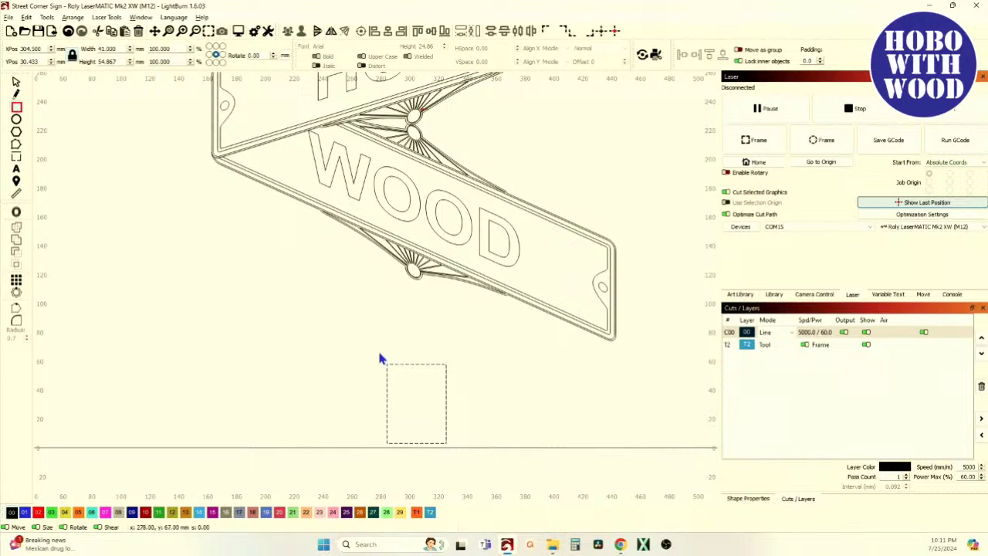
left_click_drag(375, 346, 456, 369)
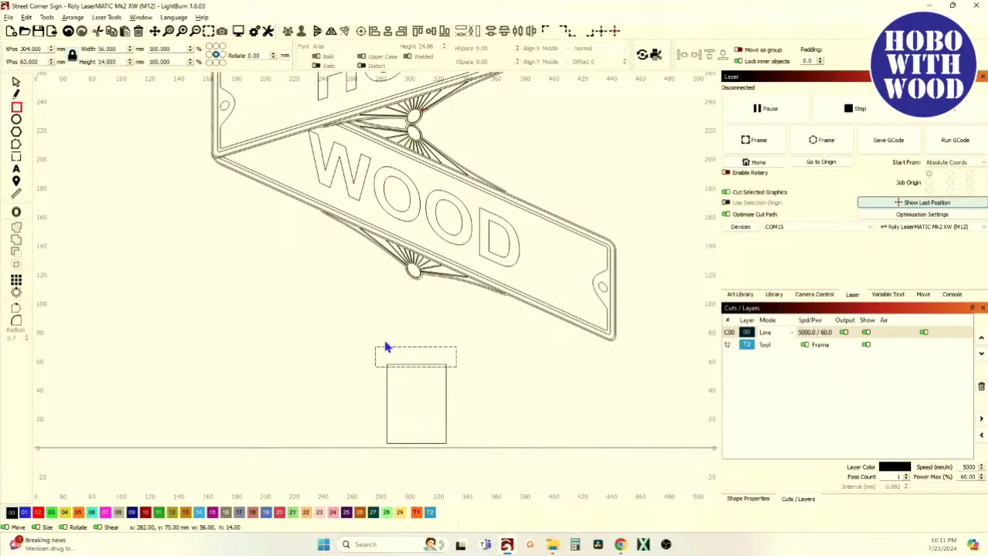
left_click_drag(366, 326, 465, 352)
left_click_drag(351, 315, 474, 338)
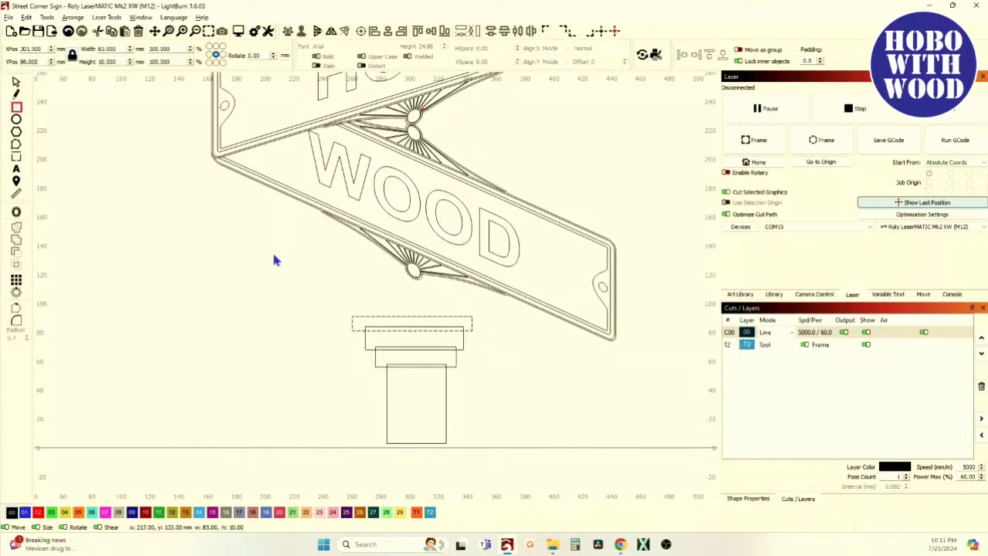
left_click(16, 82)
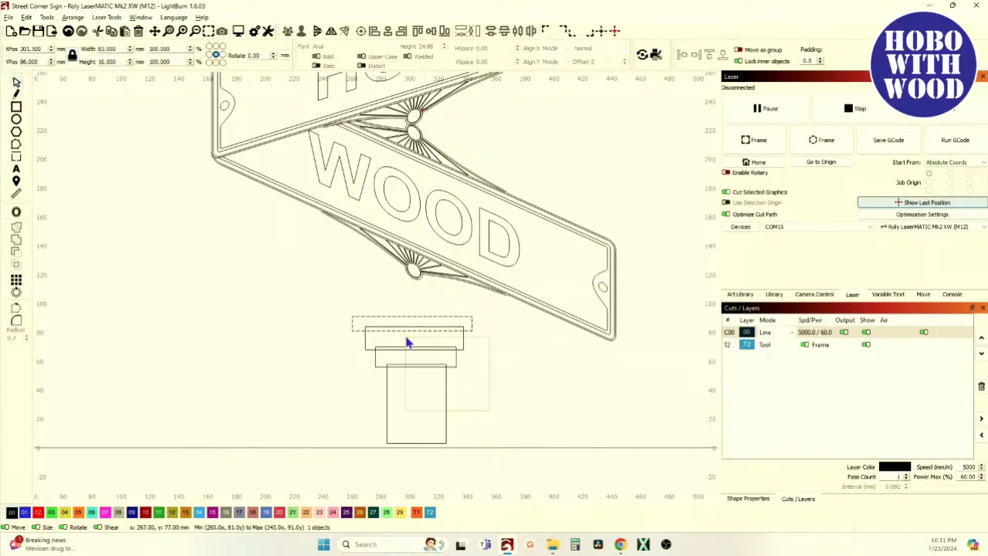
Center all four shapes horizontally on each other, then select the 56 × 14 rectangle.
key("ctrl+a")
left_click(387, 35)
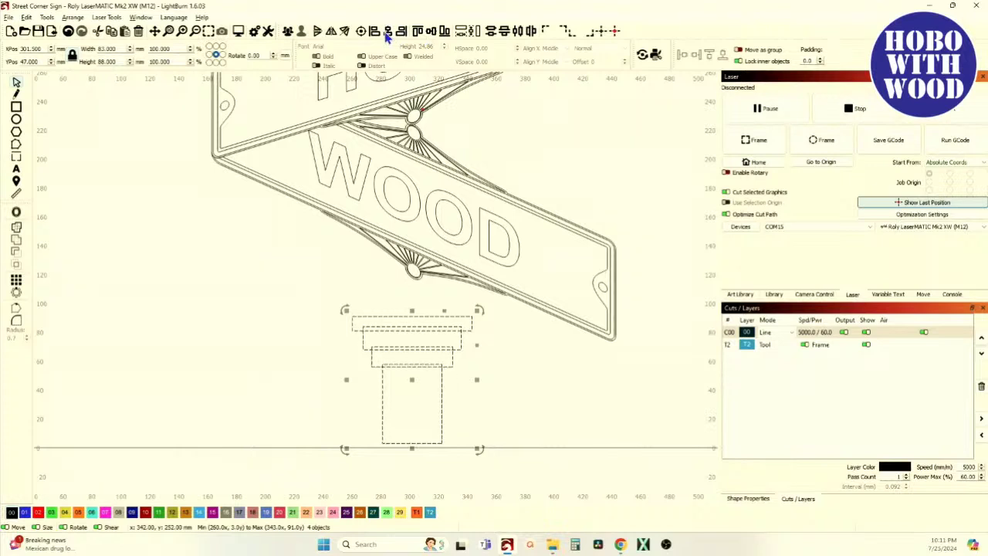
left_click(306, 330)
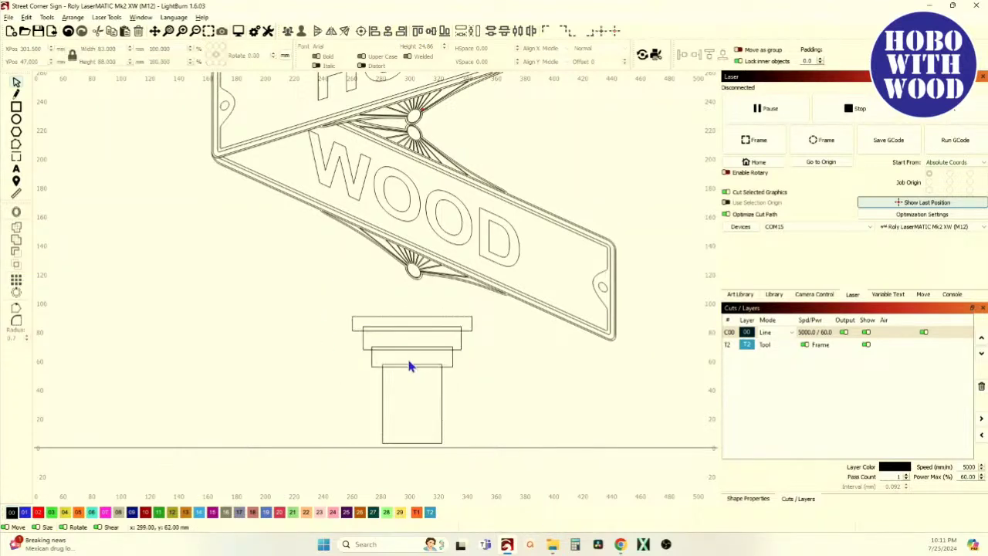
scroll(422, 398, "up", 2)
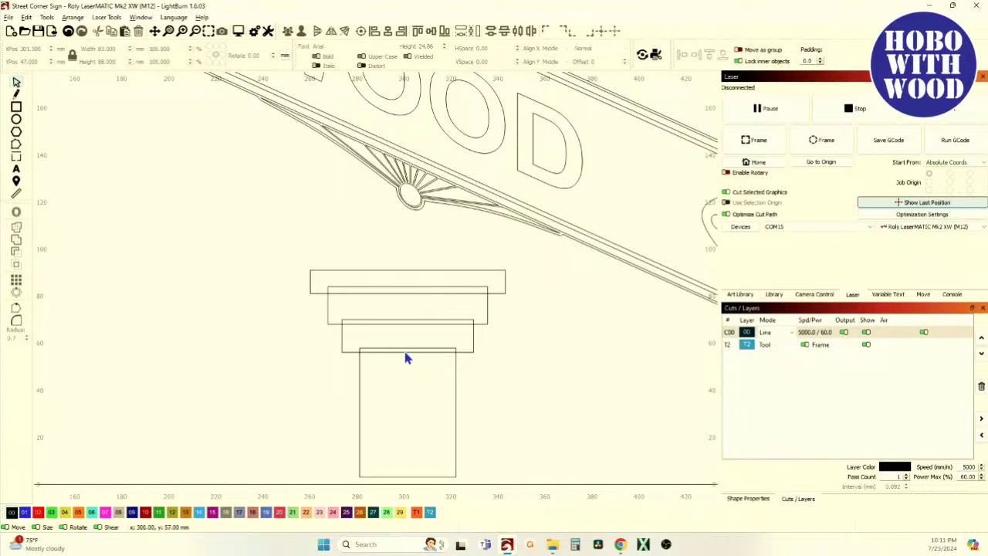
left_click(474, 348)
scroll(461, 331, "up", 3)
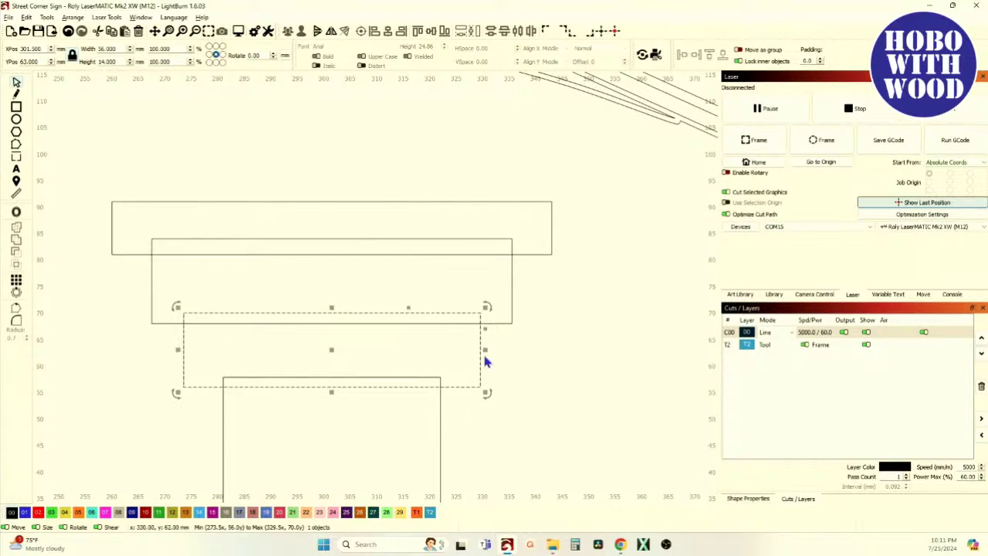
Round the corners of the 56 × 14, 68 × 16 and top capital rectangles.
left_click(477, 311)
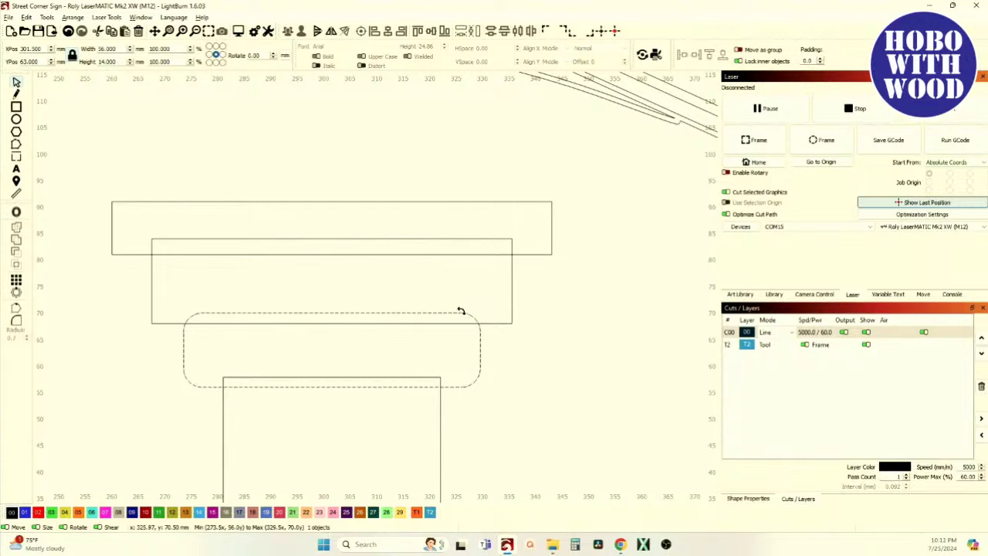
left_click(460, 310)
left_click(511, 298)
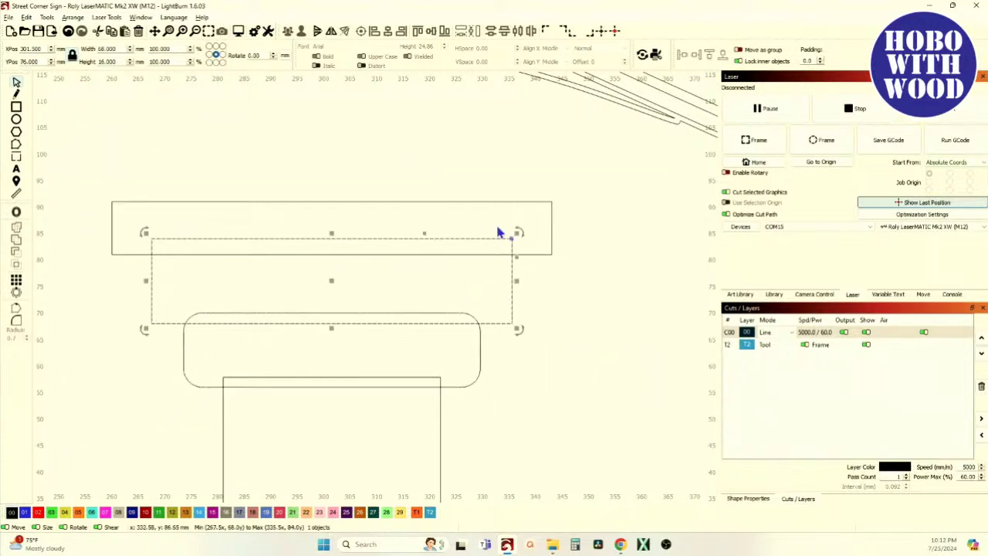
left_click_drag(511, 240, 478, 241)
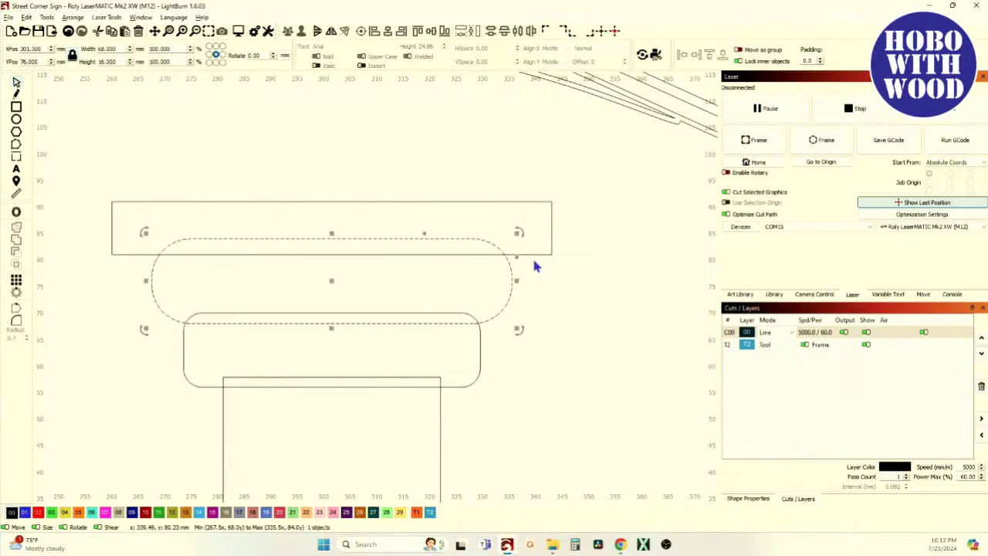
left_click(546, 227)
left_click_drag(551, 202, 424, 216)
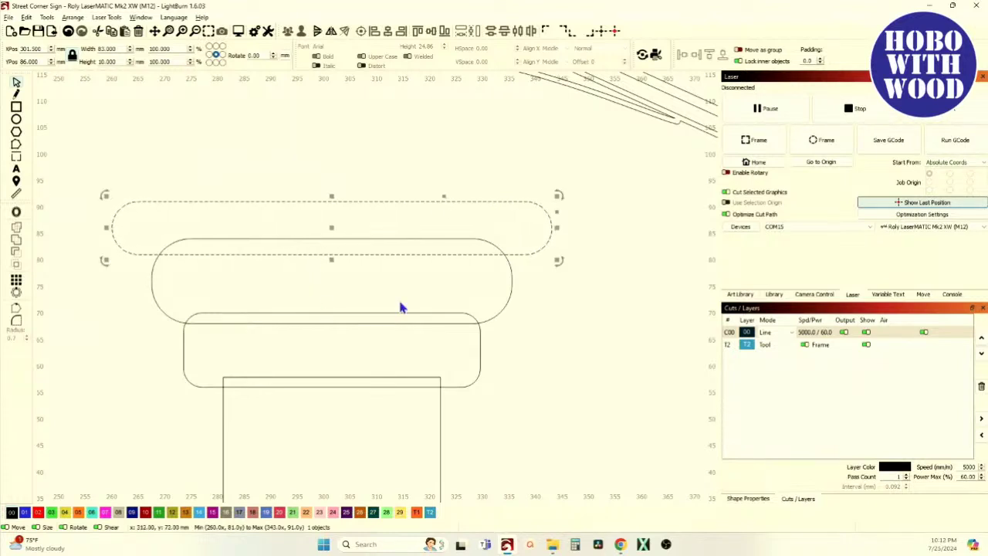
Weld the rounded capital pieces into one outline and add the post to the selection.
scroll(398, 301, "down", 2)
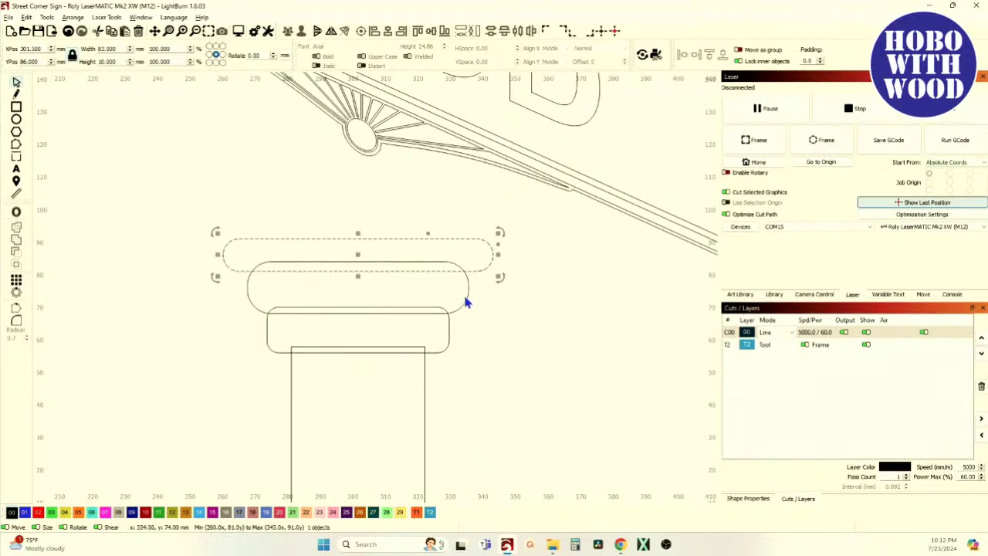
left_click(467, 293, "shift")
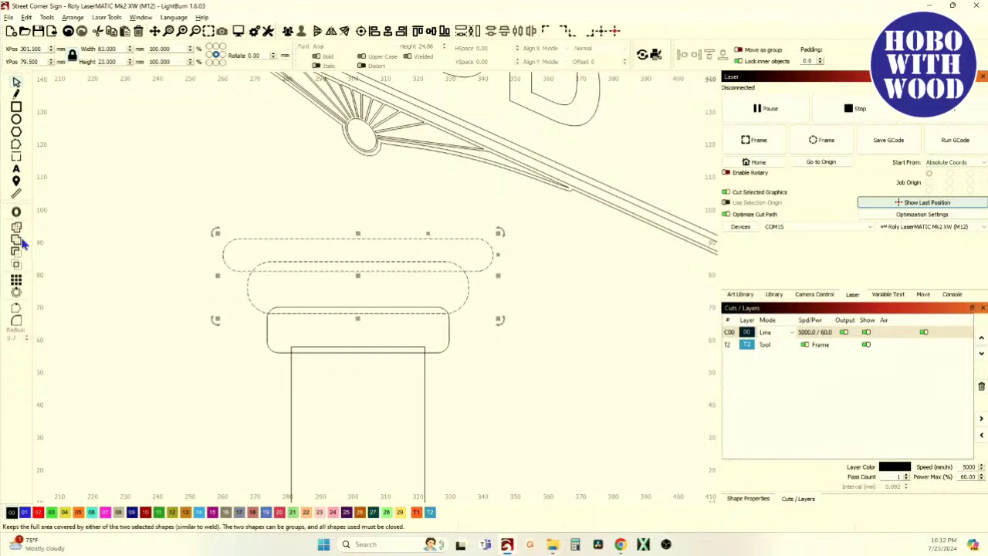
left_click(16, 239)
left_click(266, 337, "shift")
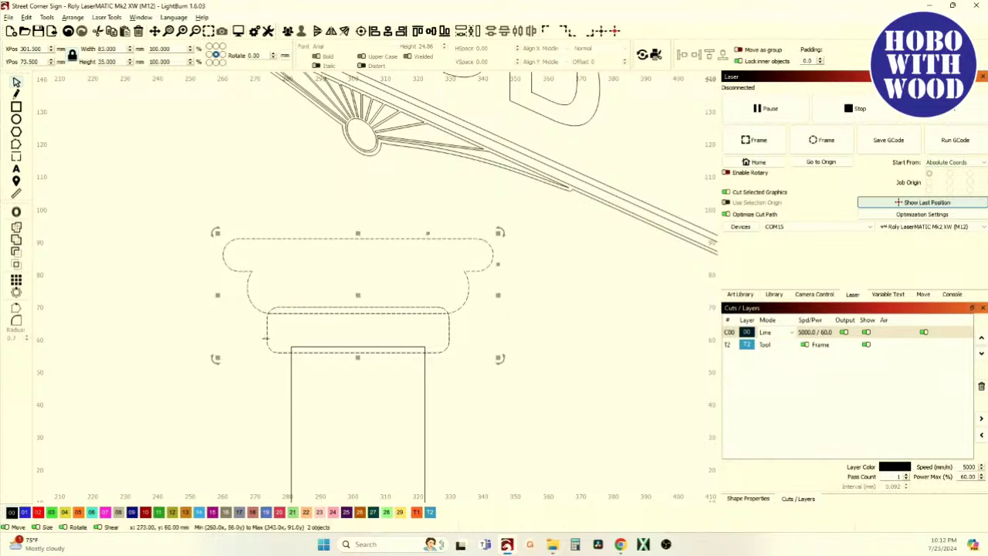
left_click(16, 248)
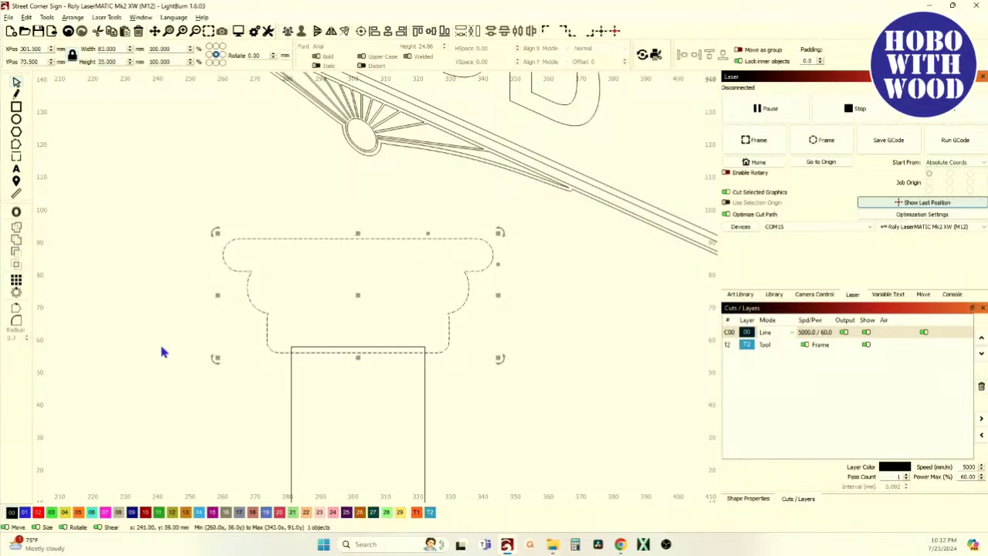
left_click(291, 400, "shift")
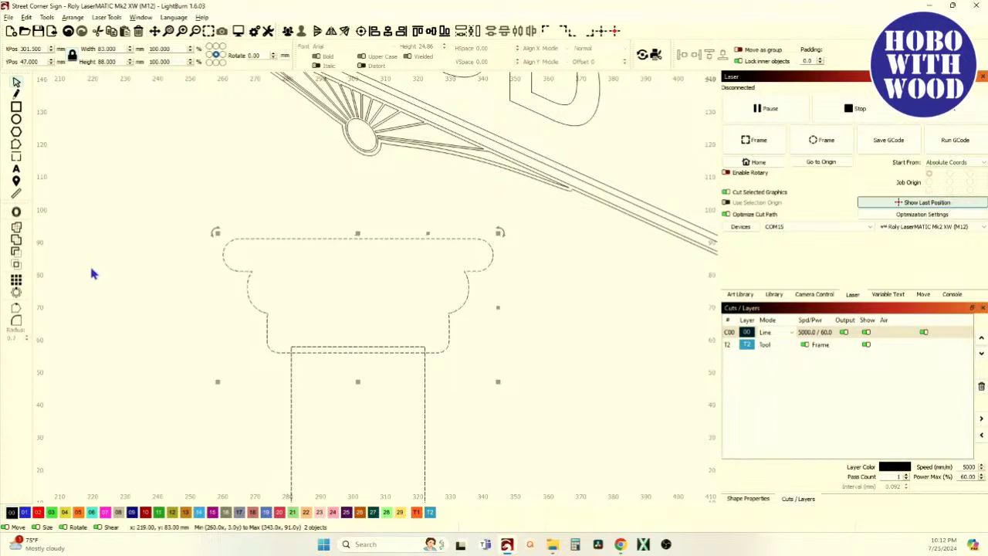
Weld capital and post into one 83 × 90 mm column outline, then reselect it for node editing.
scroll(243, 362, "down", 2)
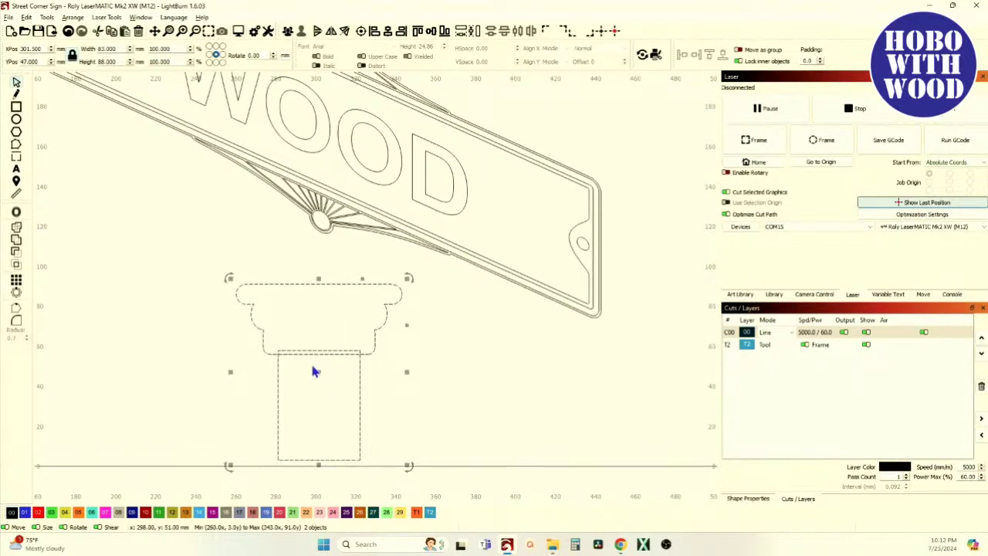
left_click(16, 240)
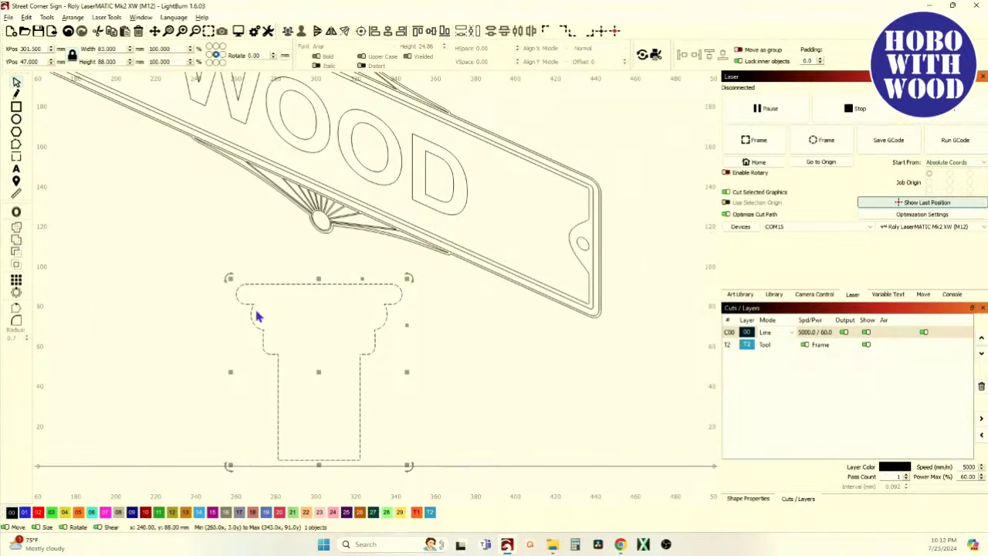
left_click(232, 338)
scroll(312, 399, "up", 2)
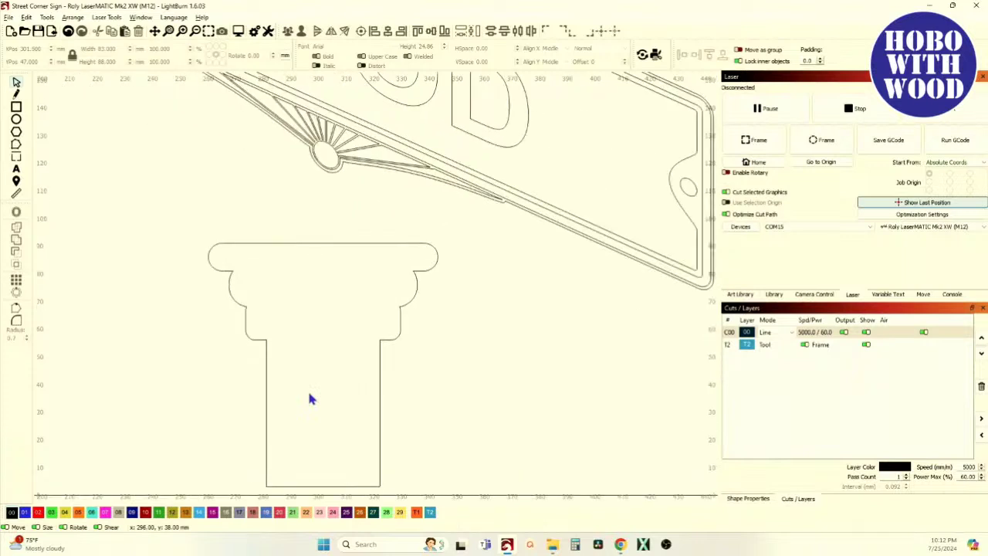
scroll(299, 427, "down", 1)
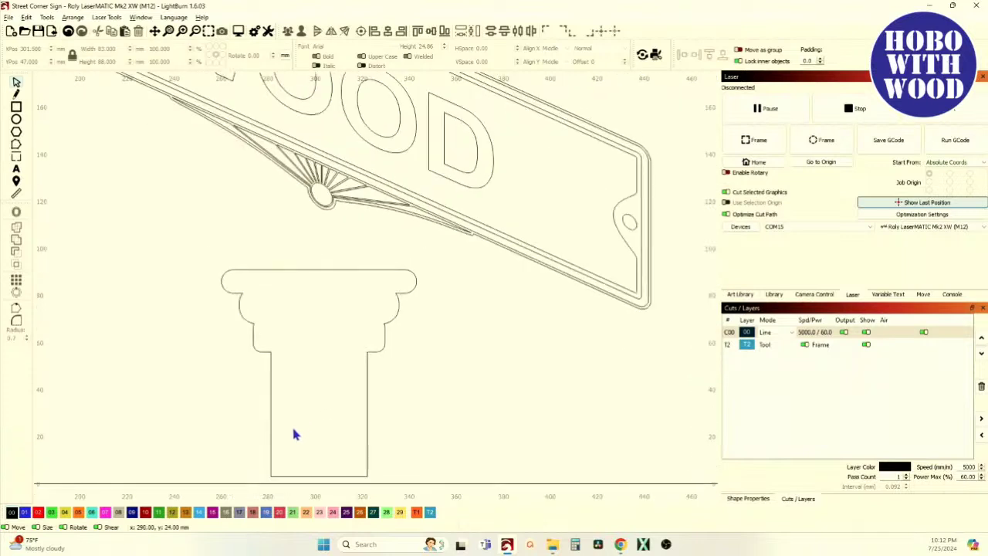
left_click(312, 476)
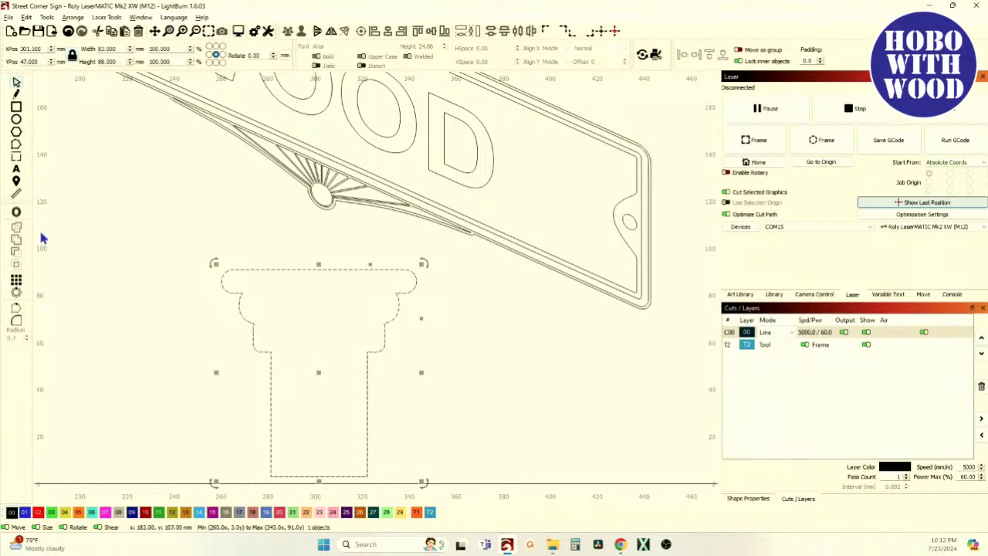
left_click(16, 144)
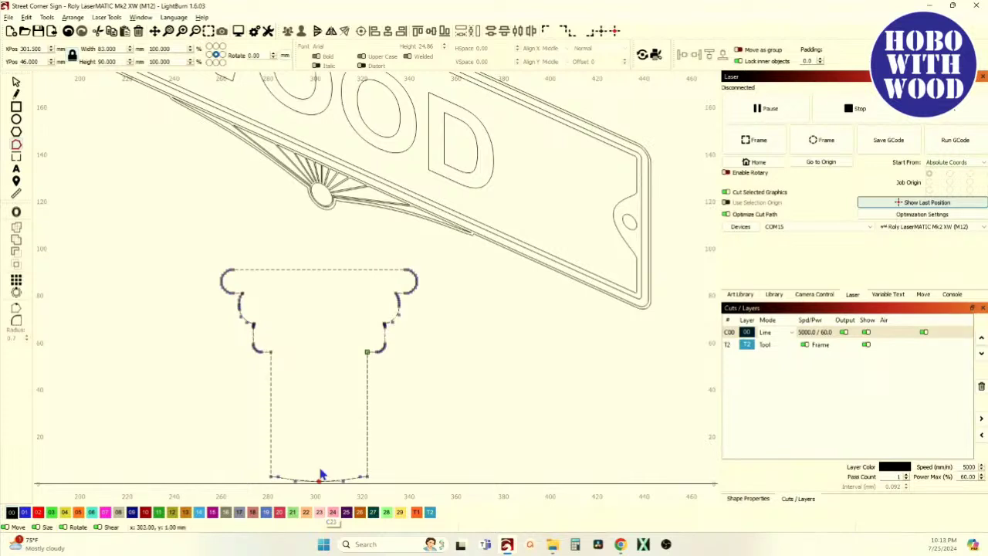
Drag the bottom curve's centre-node handles down on both sides into an even shallow arc.
scroll(327, 473, "up", 6)
left_click_drag(432, 329, 467, 324)
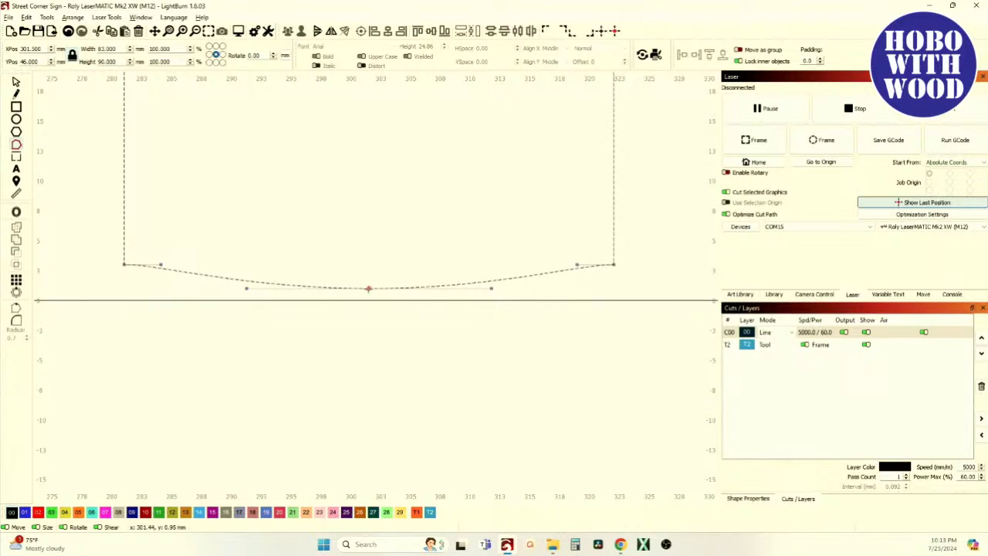
left_click(368, 288)
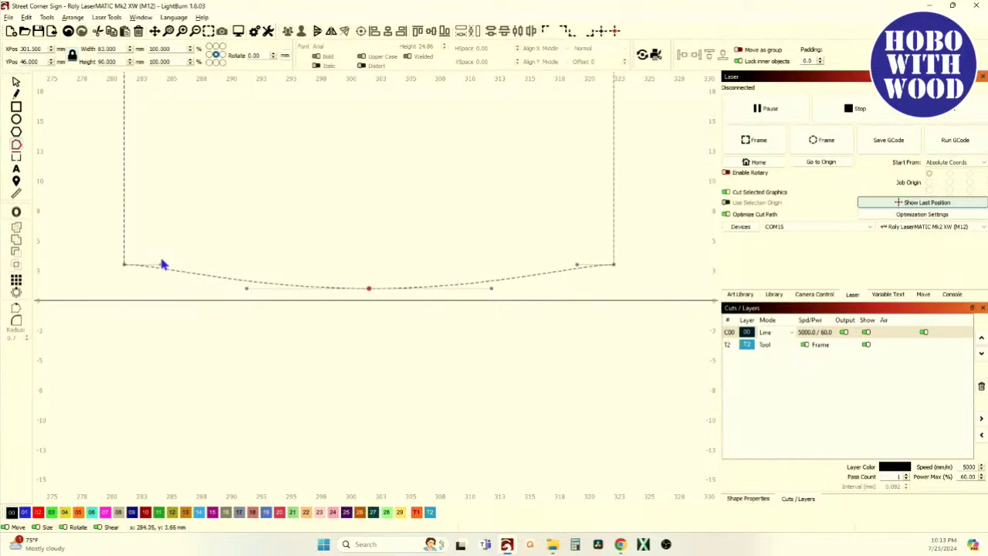
scroll(160, 266, "up", 5)
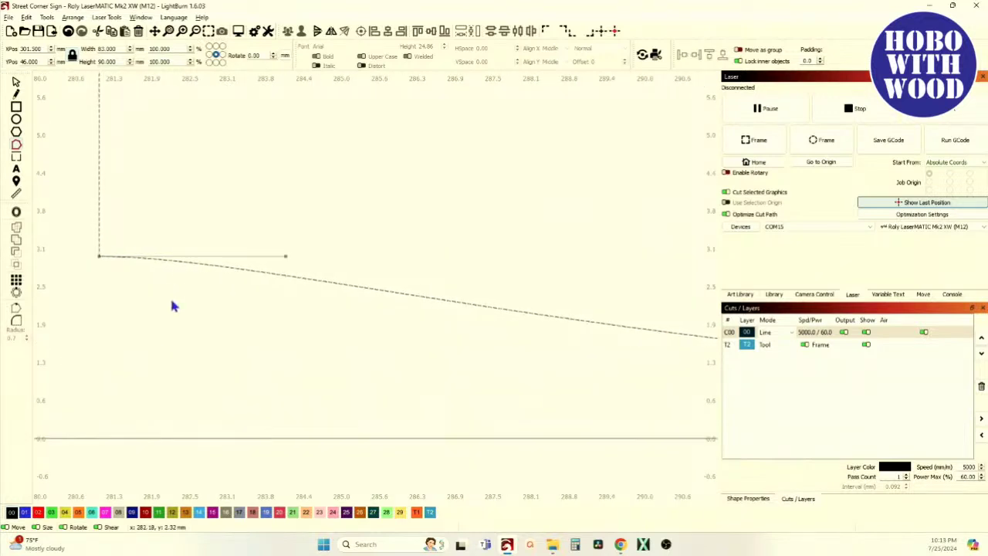
scroll(177, 308, "down", 4)
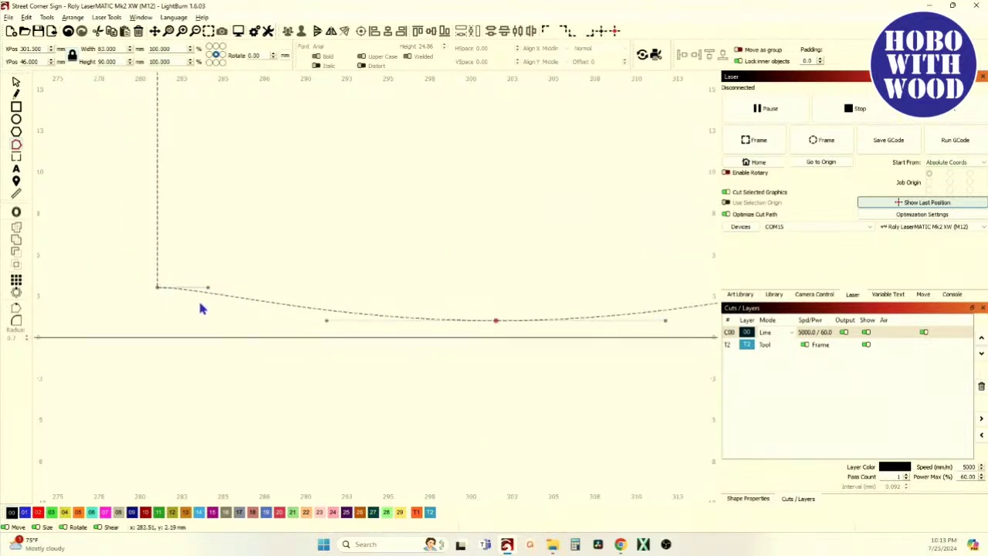
left_click_drag(206, 291, 213, 300)
scroll(212, 300, "down", 3)
scroll(537, 295, "up", 4)
scroll(506, 301, "up", 2)
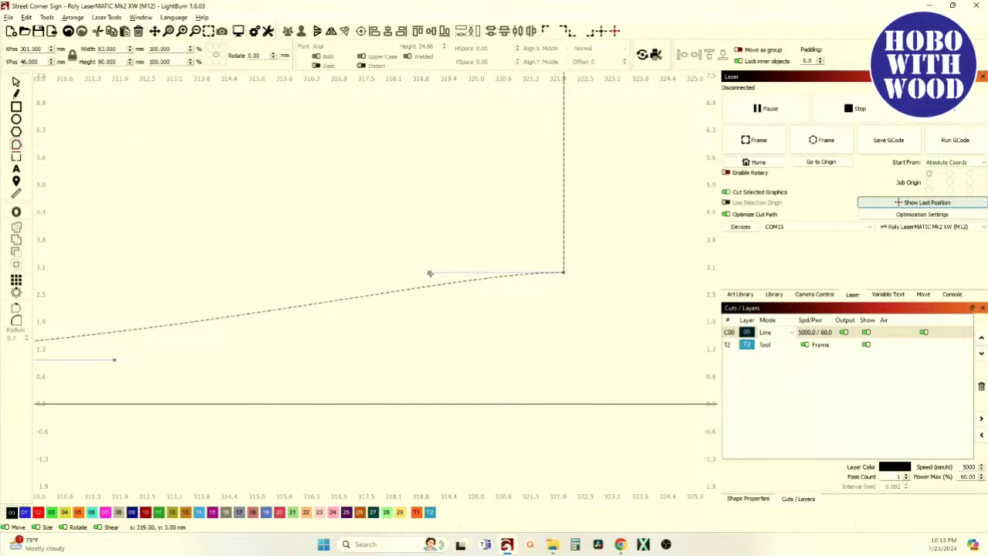
left_click_drag(428, 273, 435, 302)
scroll(435, 302, "down", 2)
scroll(444, 317, "down", 1)
scroll(444, 316, "down", 1)
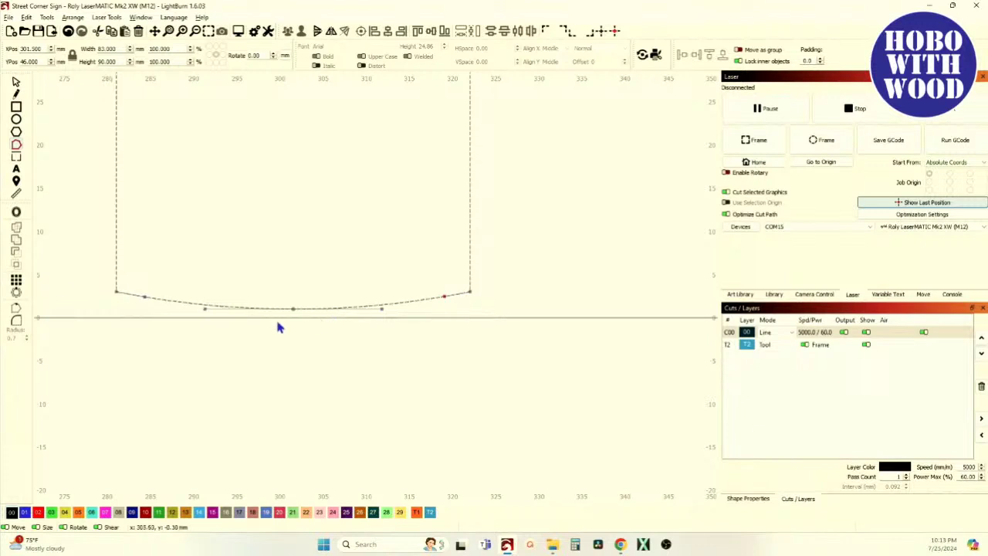
left_click(22, 86)
Draw a 41 mm line across the post top where it meets the capital, ready for node editing.
scroll(208, 309, "down", 1)
scroll(321, 424, "down", 2)
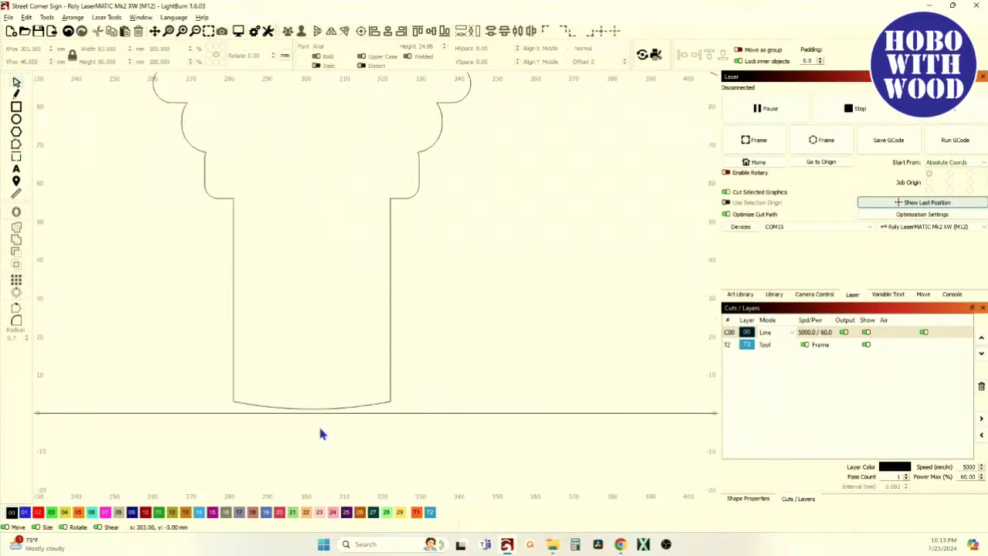
scroll(334, 405, "down", 1)
scroll(272, 264, "down", 1)
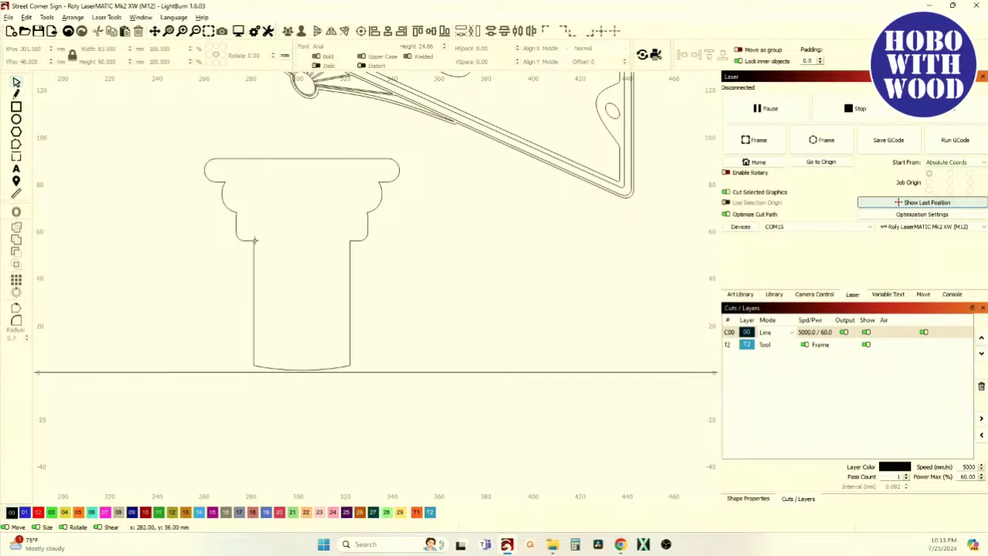
scroll(255, 247, "up", 1)
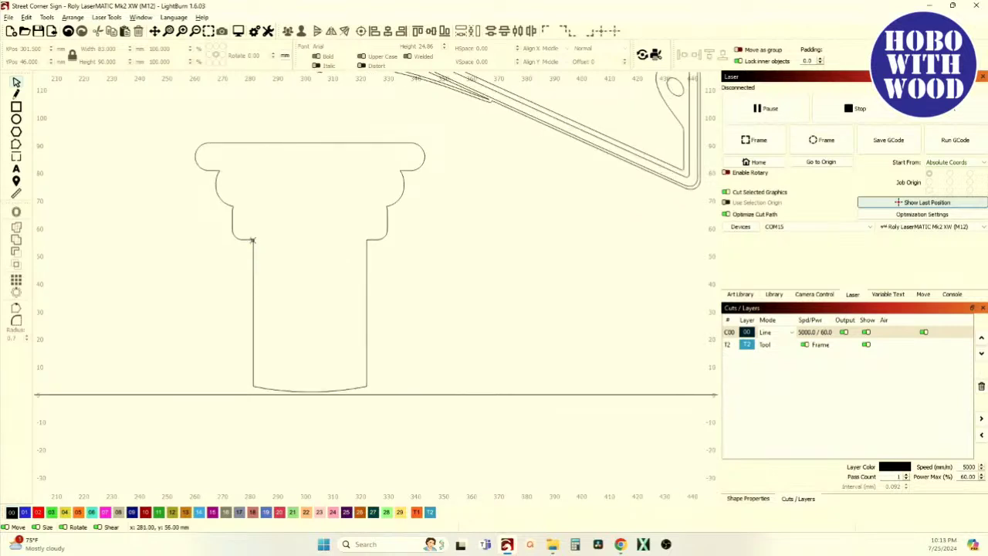
left_click(16, 93)
left_click(254, 240)
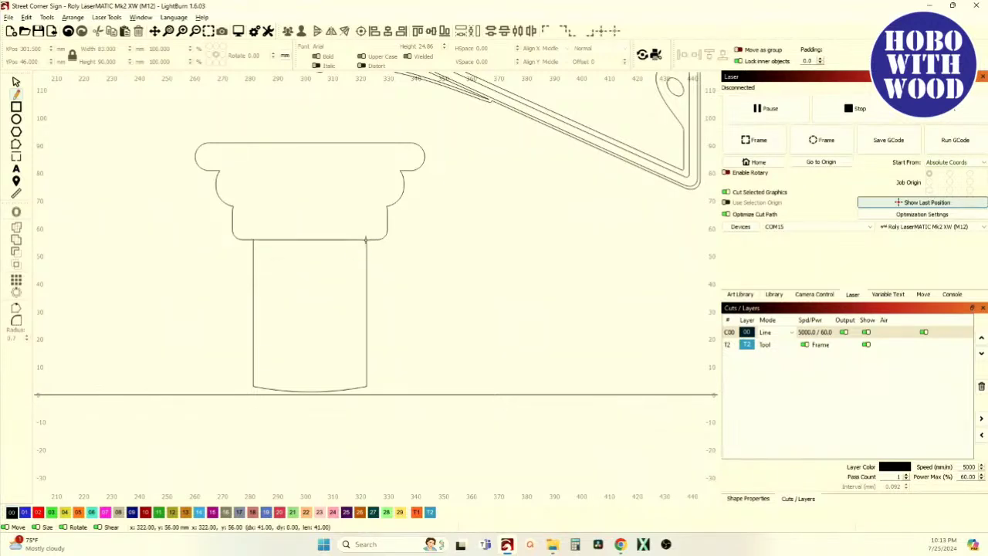
double_click(366, 240)
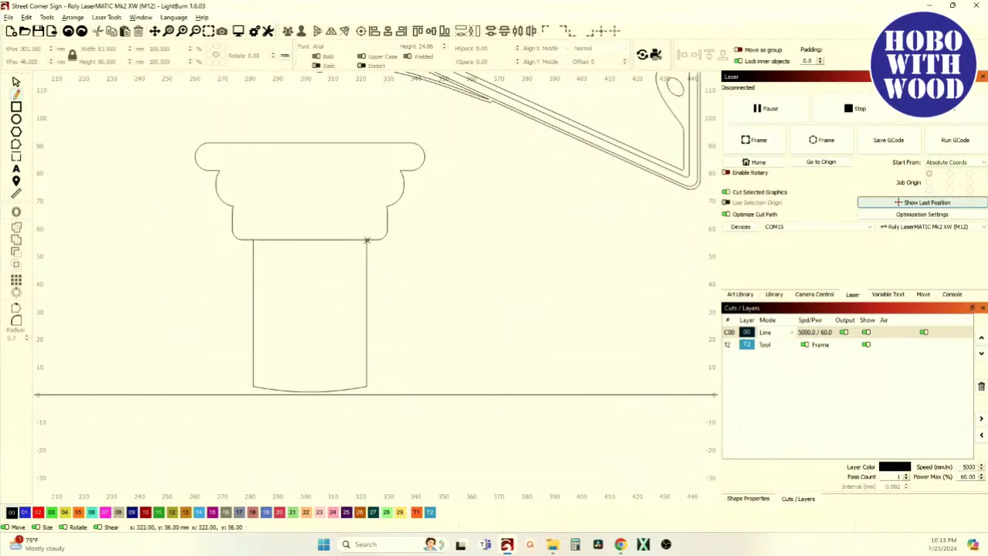
left_click(16, 81)
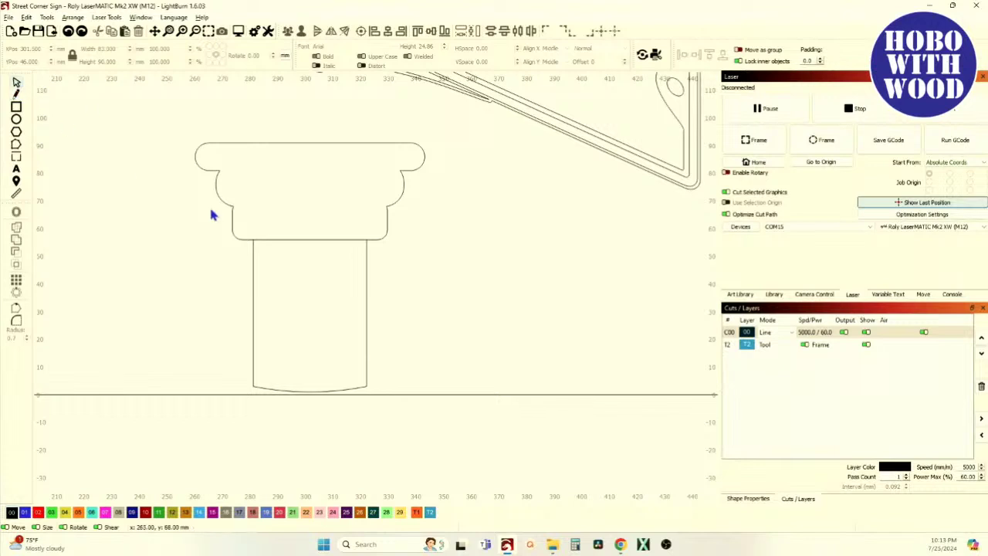
left_click(311, 240)
left_click(17, 145)
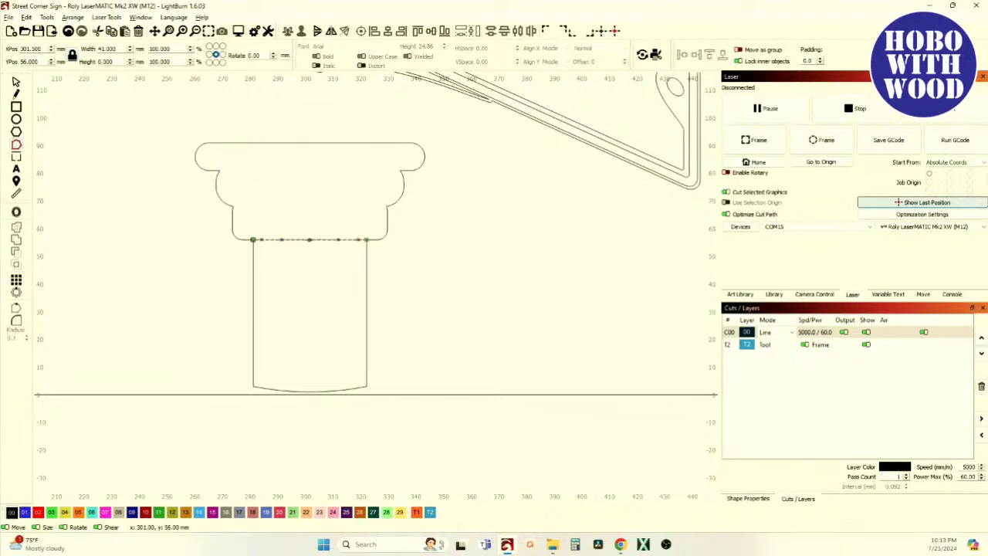
Nudge the 41 mm line's middle down twice with the arrow key so it sags.
scroll(301, 273, "up", 3)
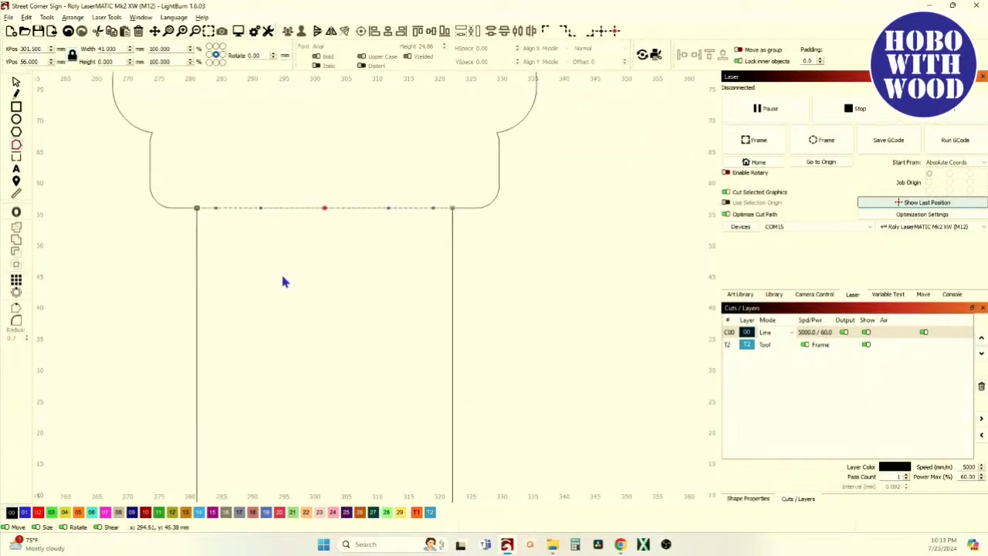
key("Down")
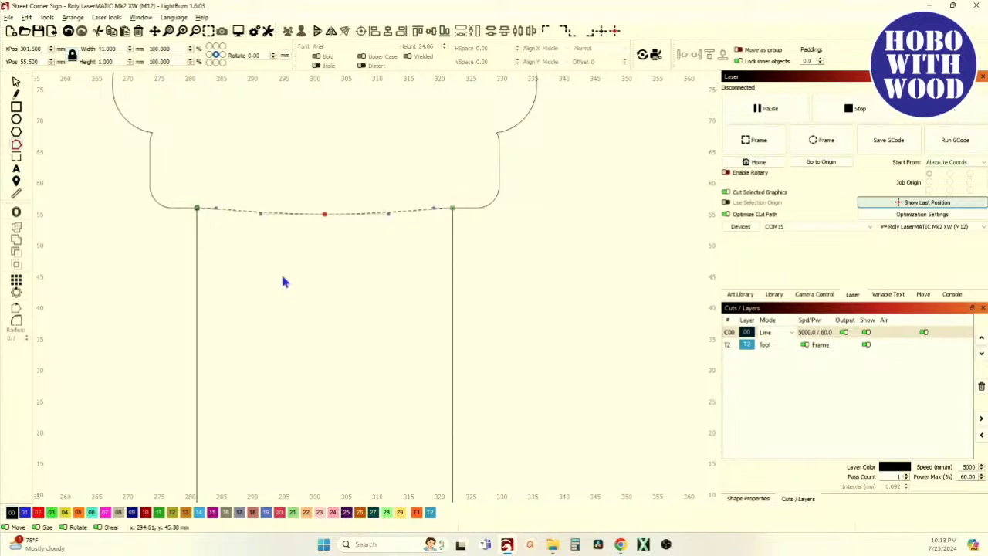
key("Down")
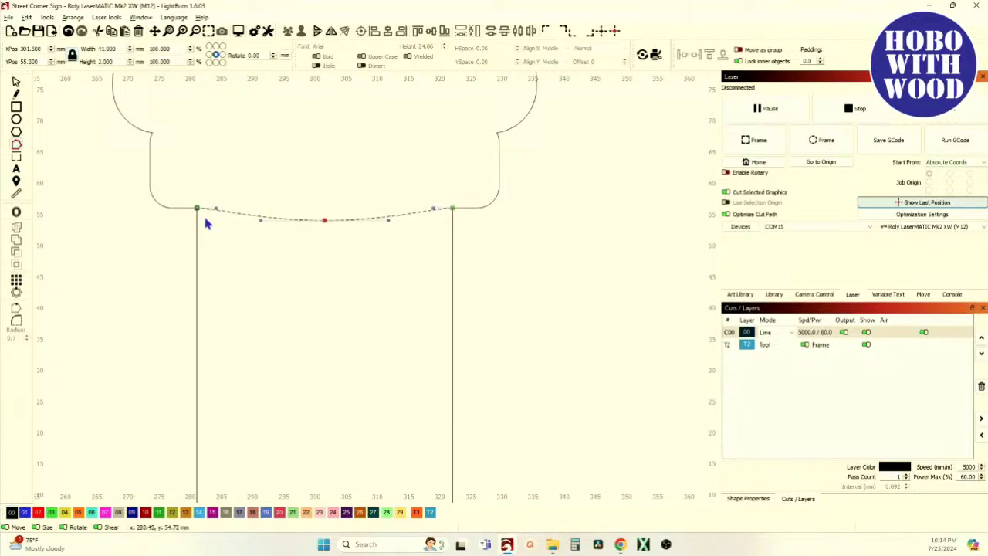
scroll(205, 212, "up", 3)
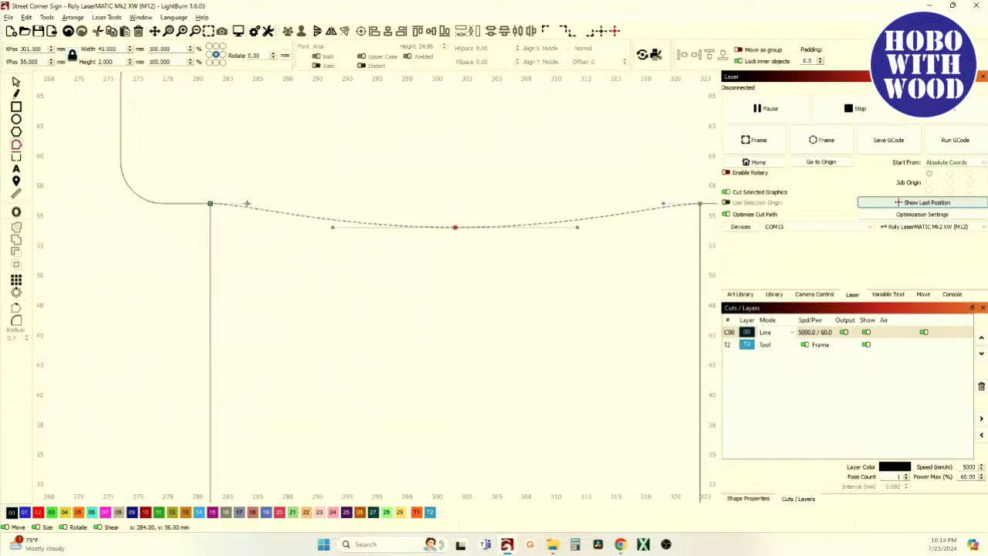
left_click(17, 81)
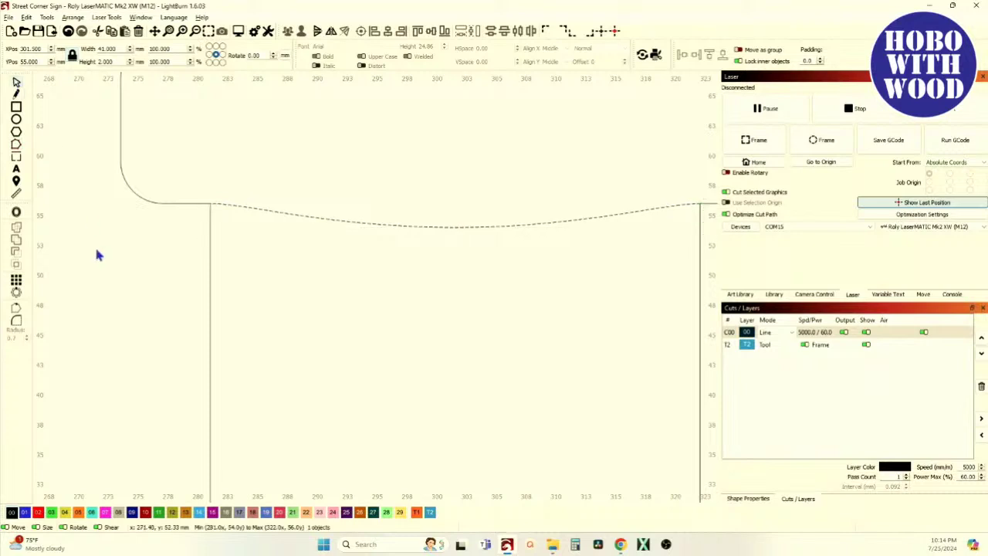
left_click(294, 253)
Reshape the post-top curve into a gentle downward sag, undoing an S-bend and lowering the corner node.
scroll(244, 204, "up", 4)
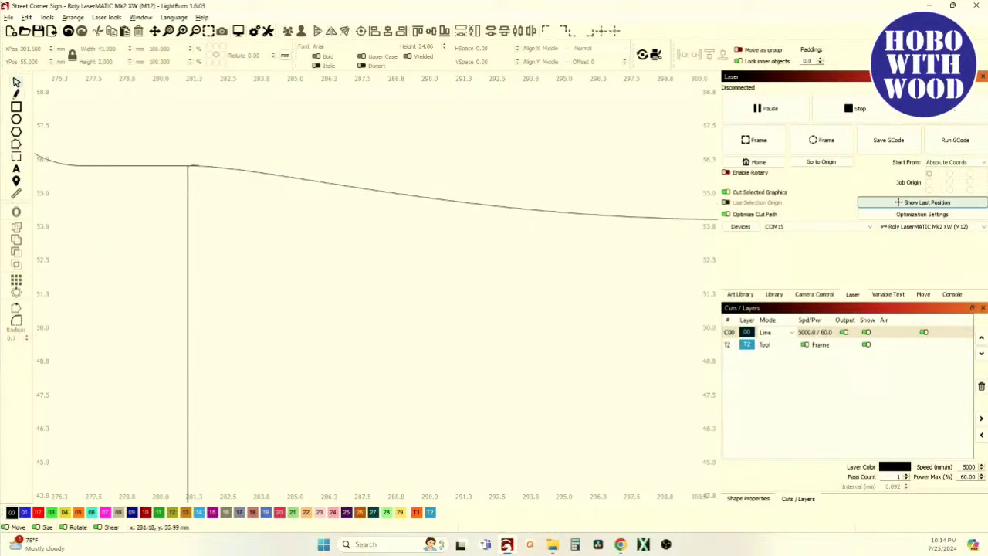
left_click(267, 176)
left_click(17, 145)
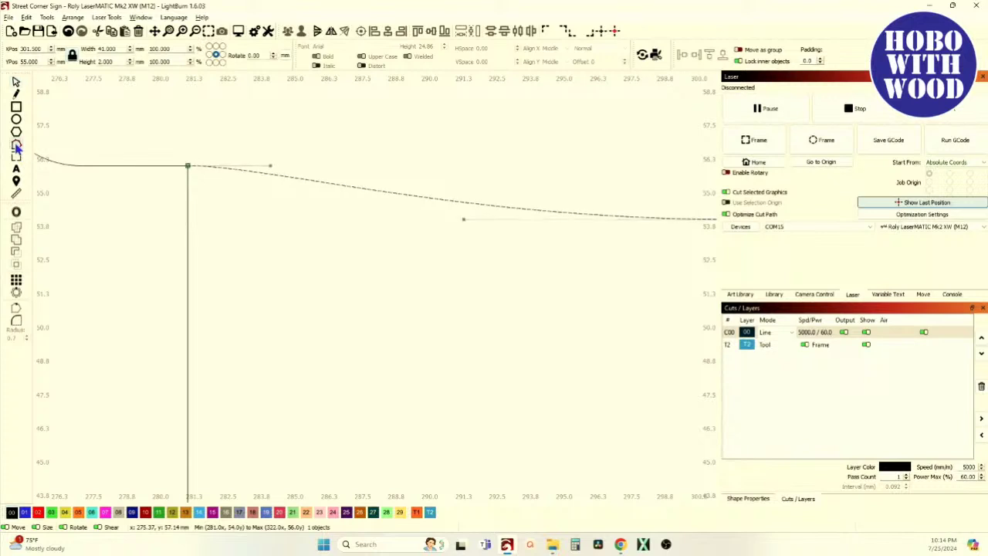
left_click_drag(271, 166, 584, 149)
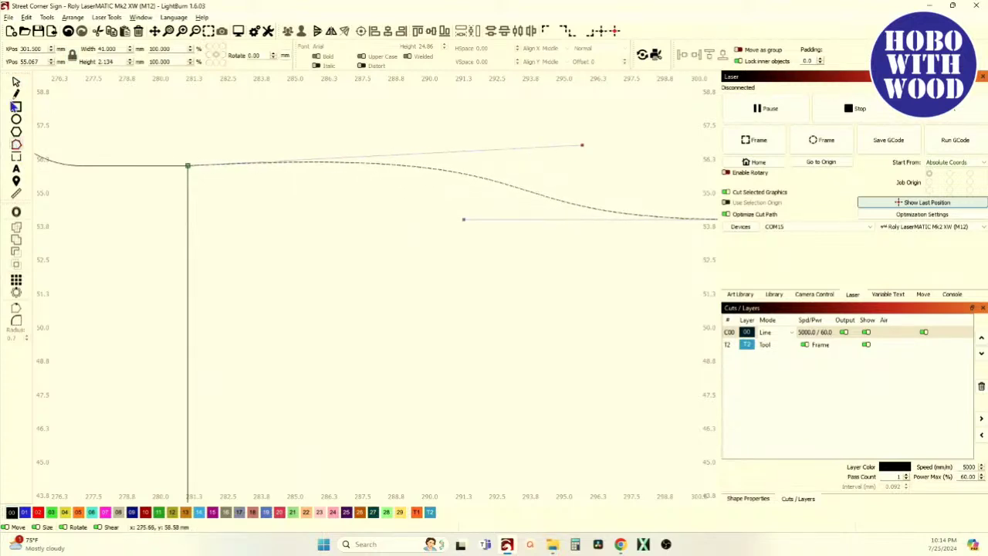
key("ctrl+z")
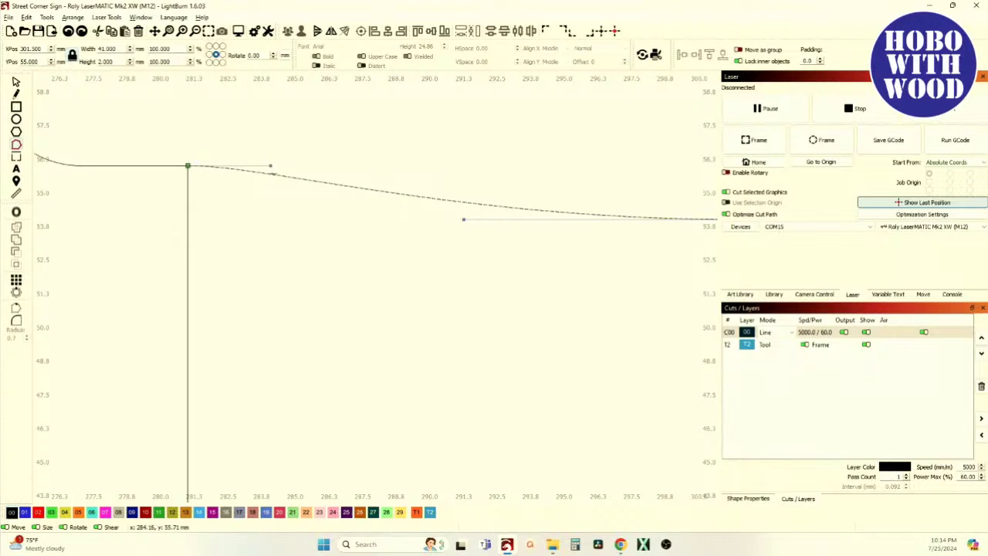
left_click_drag(271, 166, 273, 190)
scroll(262, 201, "down", 8)
scroll(433, 192, "up", 6)
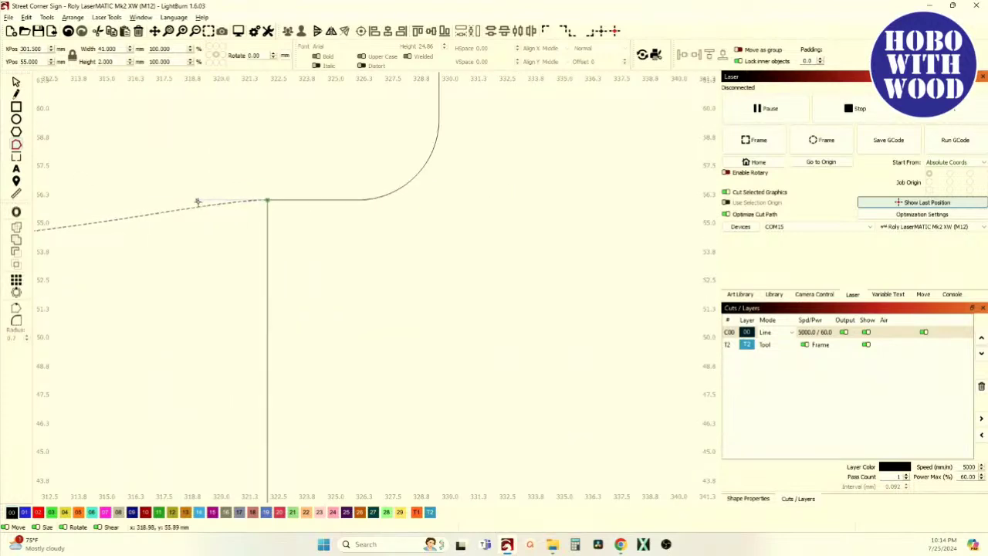
left_click_drag(198, 202, 199, 218)
scroll(199, 221, "down", 10)
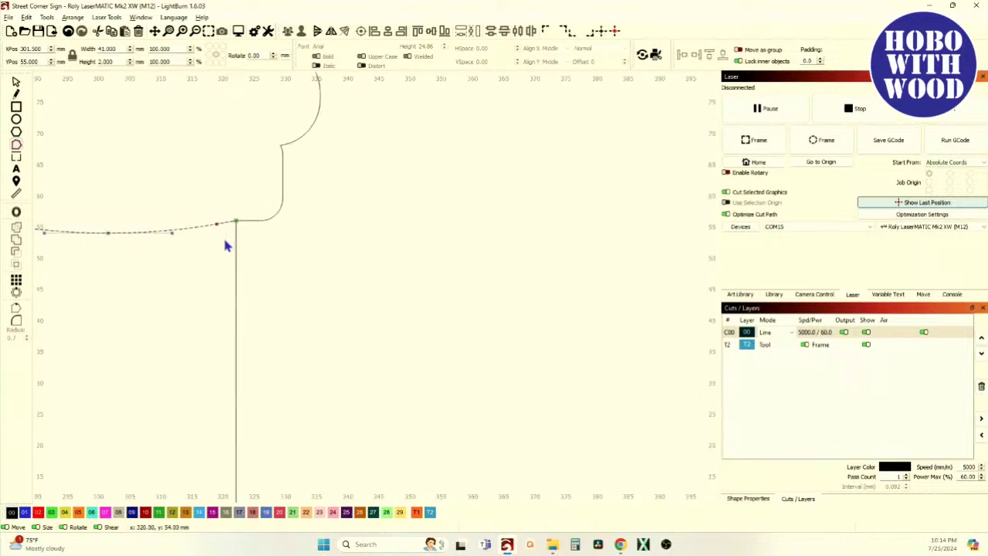
left_click(16, 82)
scroll(171, 219, "down", 3)
left_click(205, 269)
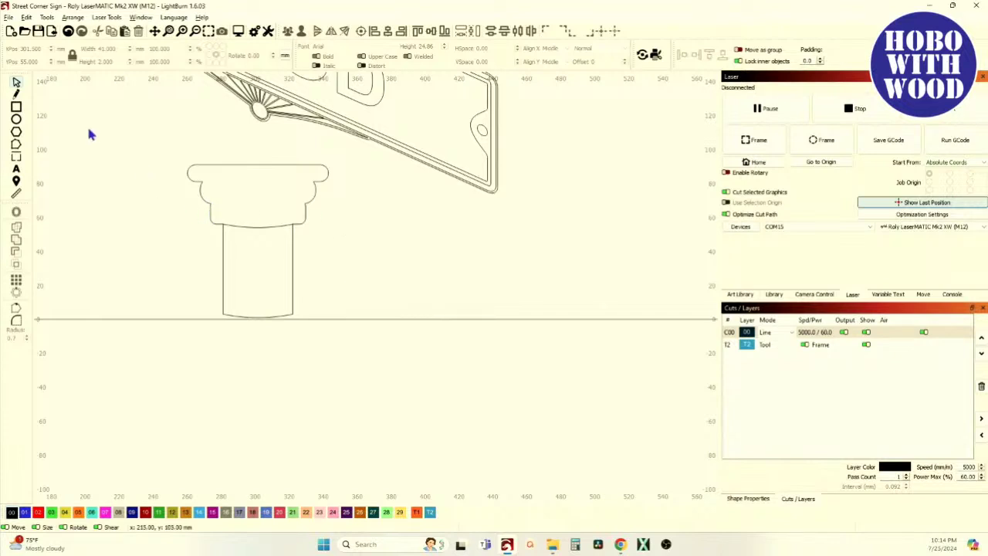
Draw two horizontal lines across the capital's upper tier joints.
left_click(16, 94)
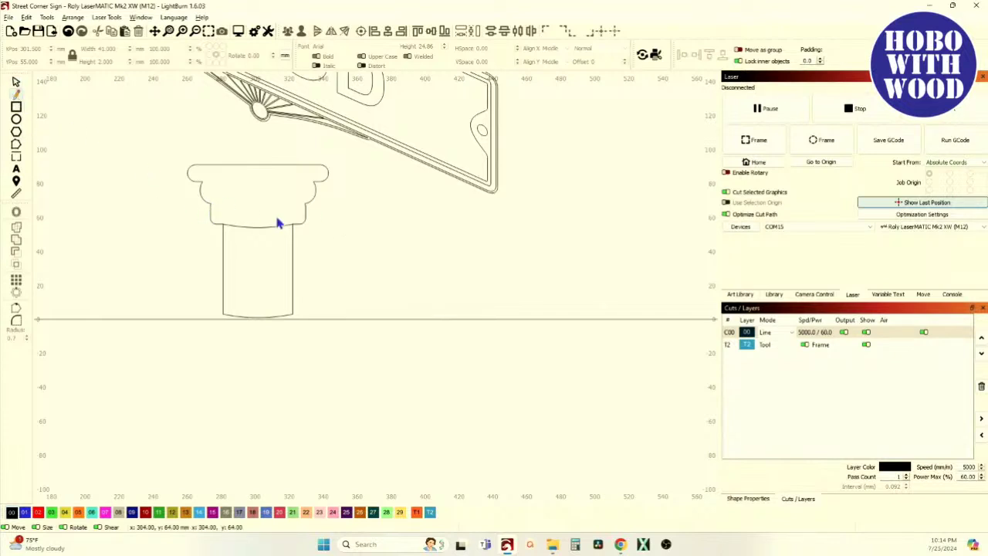
scroll(224, 211, "up", 3)
left_click(224, 197)
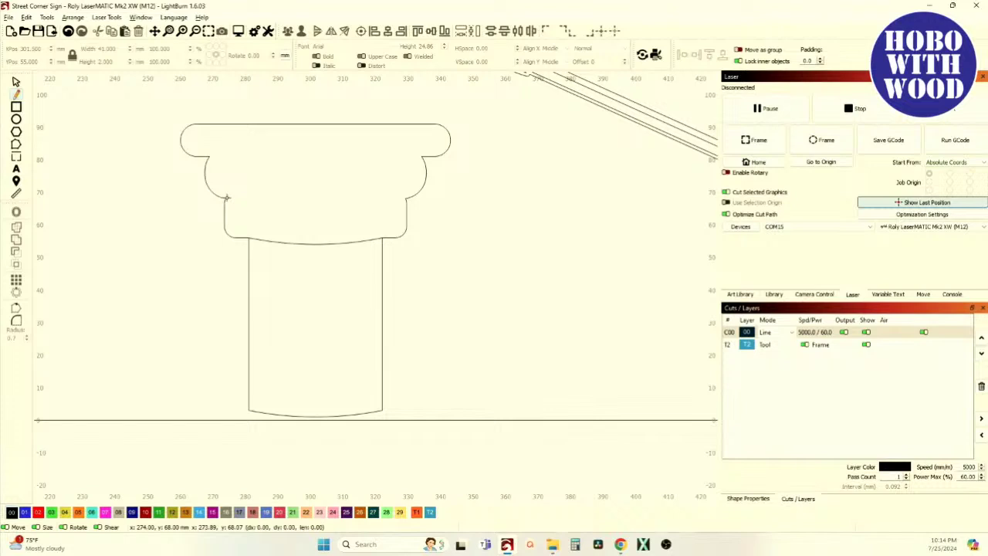
left_click(407, 197)
right_click(407, 198)
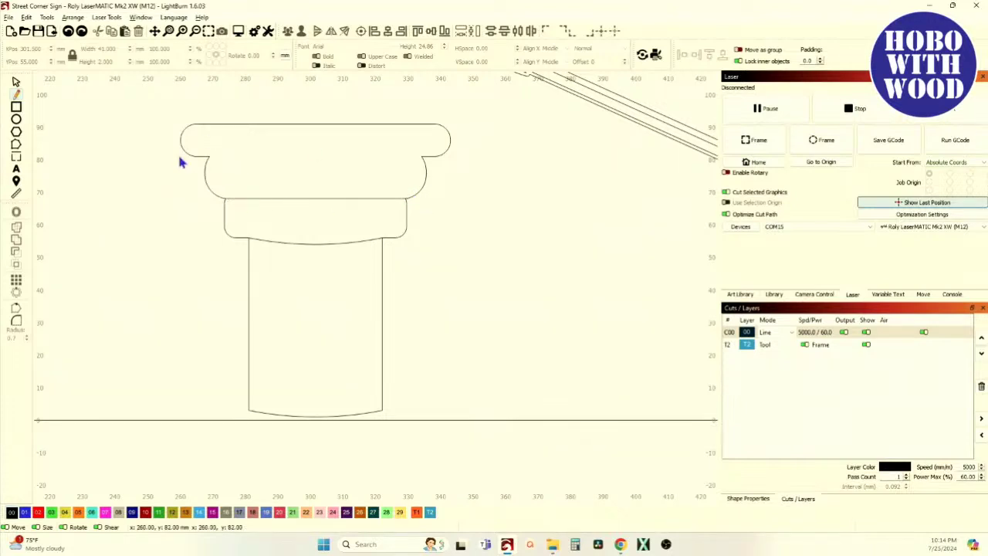
left_click(208, 157)
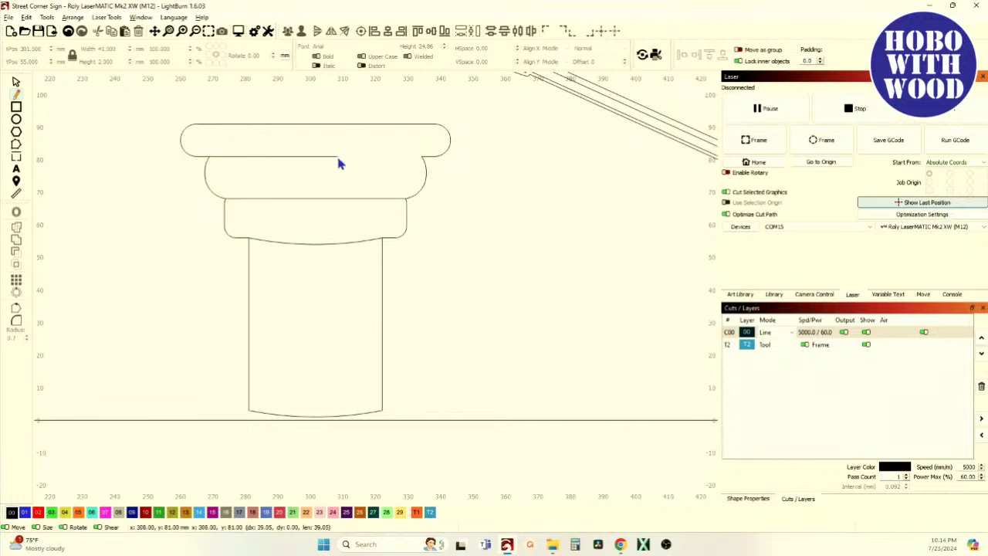
left_click(421, 156)
right_click(421, 156)
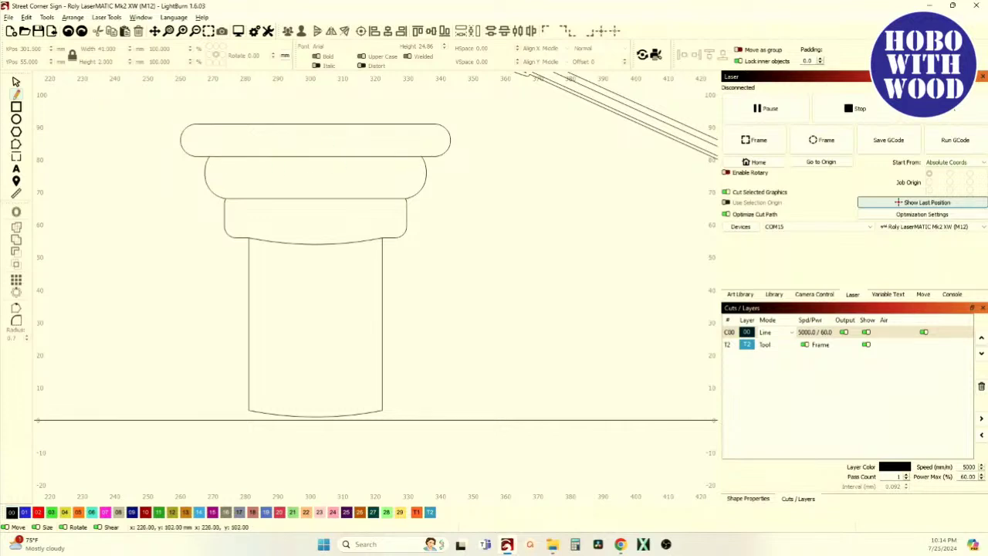
Bend both new capital lines into shallow downward curves.
left_click(16, 81)
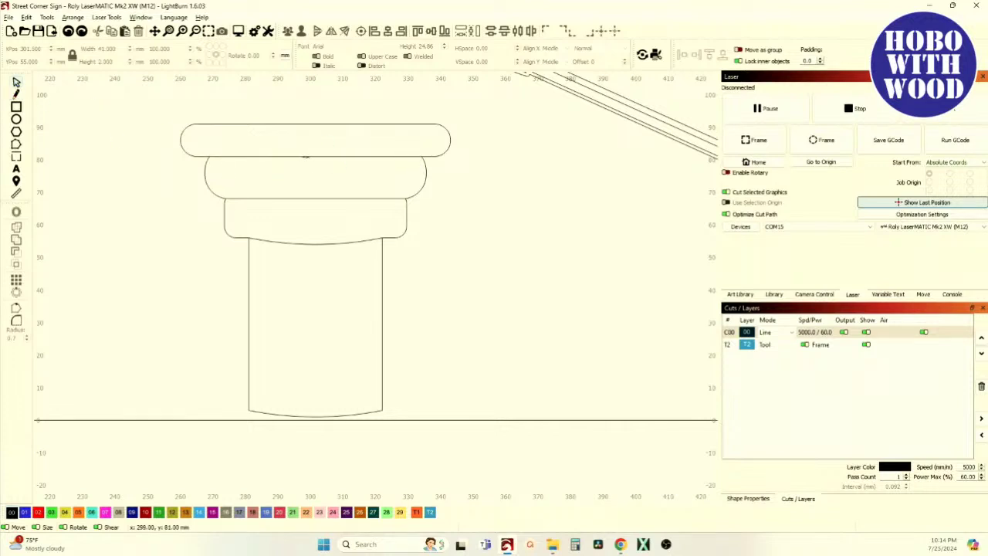
left_click(305, 157)
left_click(16, 144)
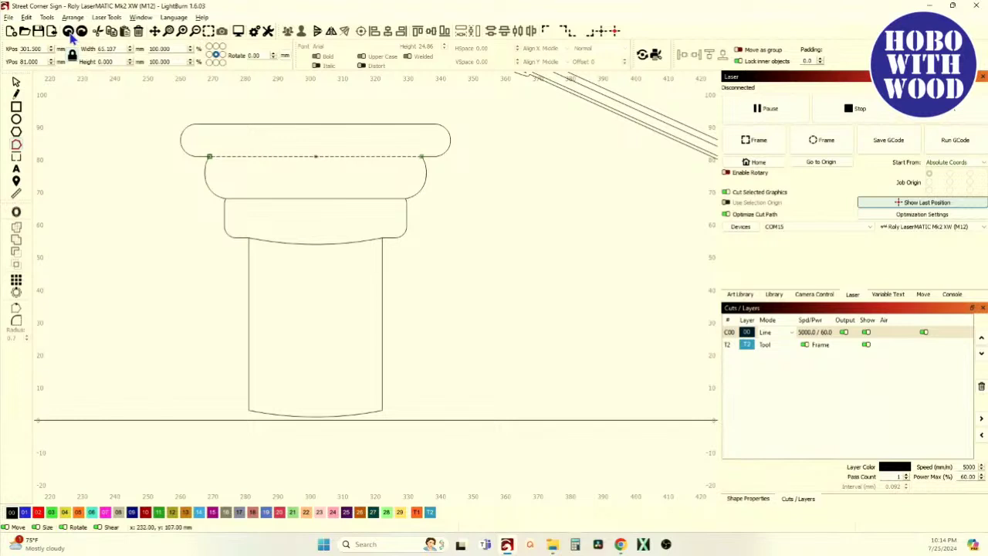
left_click(315, 156)
left_click(316, 198)
mouse_move(312, 198)
left_mouse_down()
mouse_move(317, 232)
mouse_move(315, 204)
left_mouse_up()
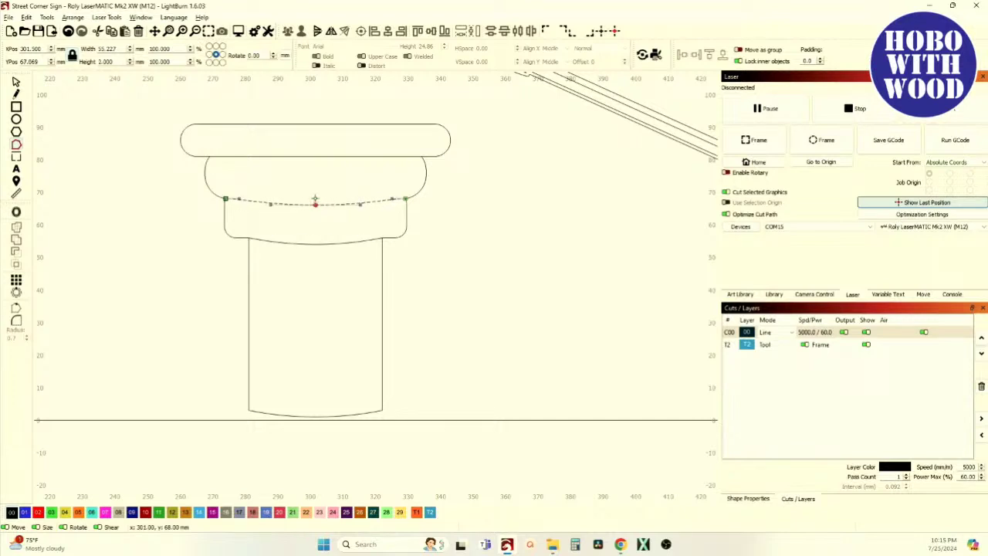
left_click(315, 156)
left_click_drag(315, 157, 315, 163)
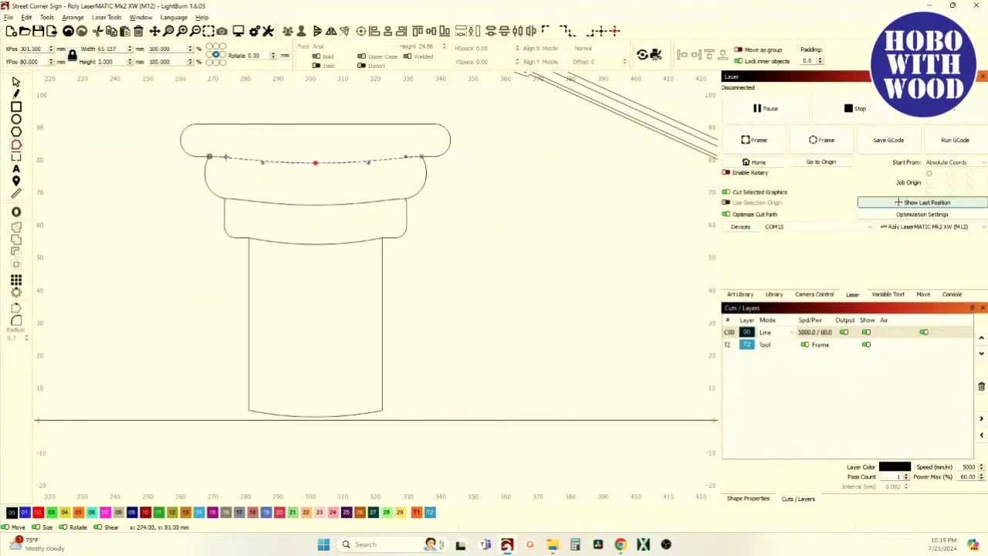
left_click(404, 159)
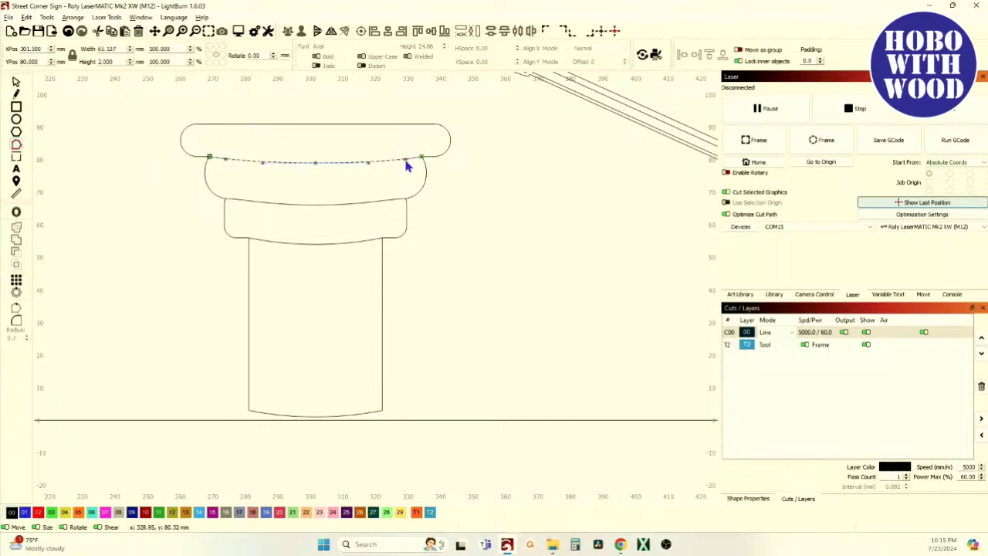
left_click(304, 206)
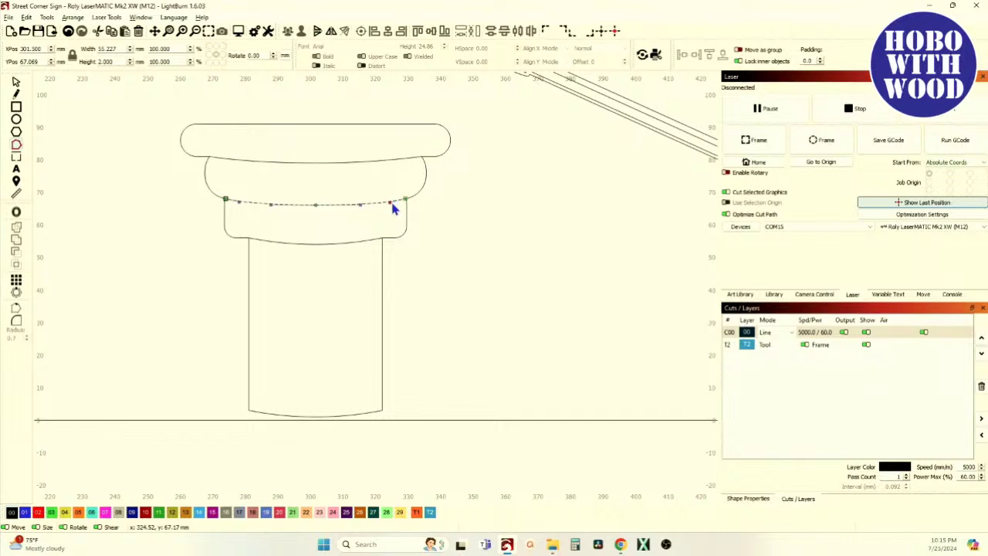
left_click(16, 82)
left_click(93, 146)
scroll(77, 207, "down", 5)
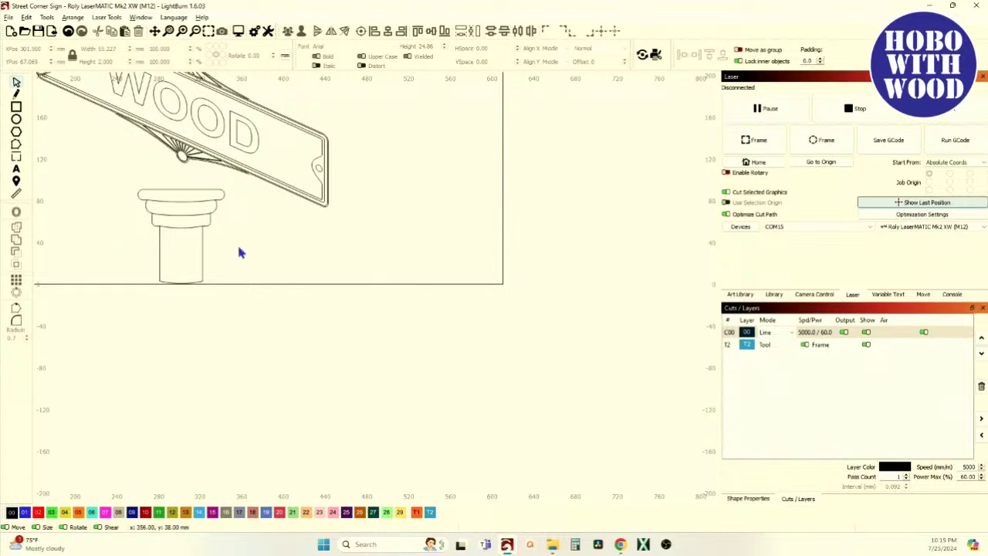
Nudge the column outline's top-edge middle node down and adjust the top-right corner node.
scroll(106, 247, "up", 4)
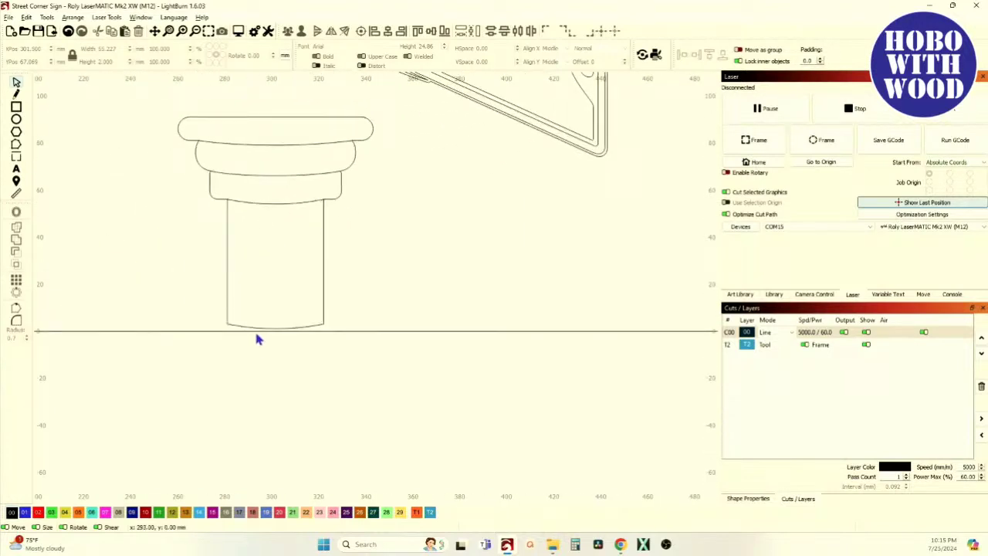
scroll(266, 147, "down", 3)
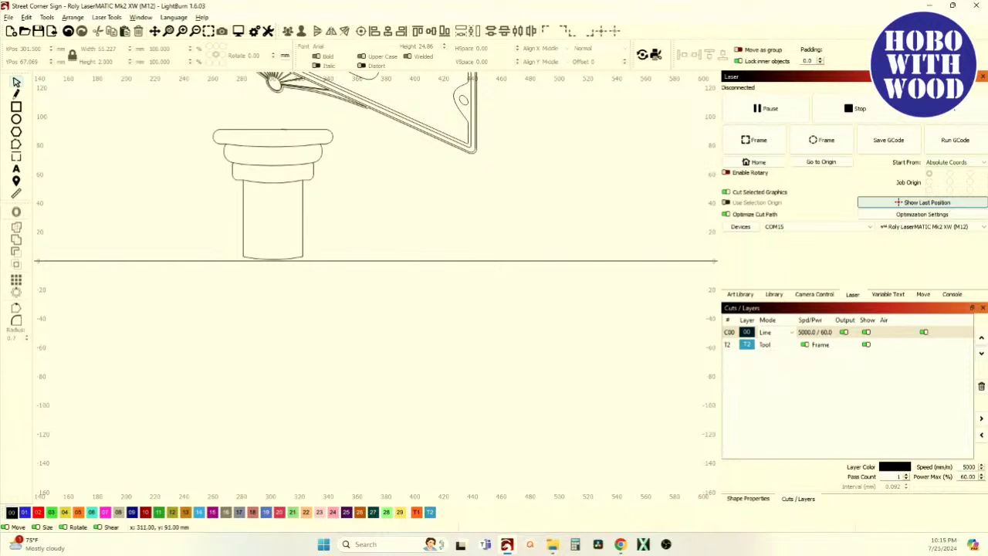
left_click(274, 130)
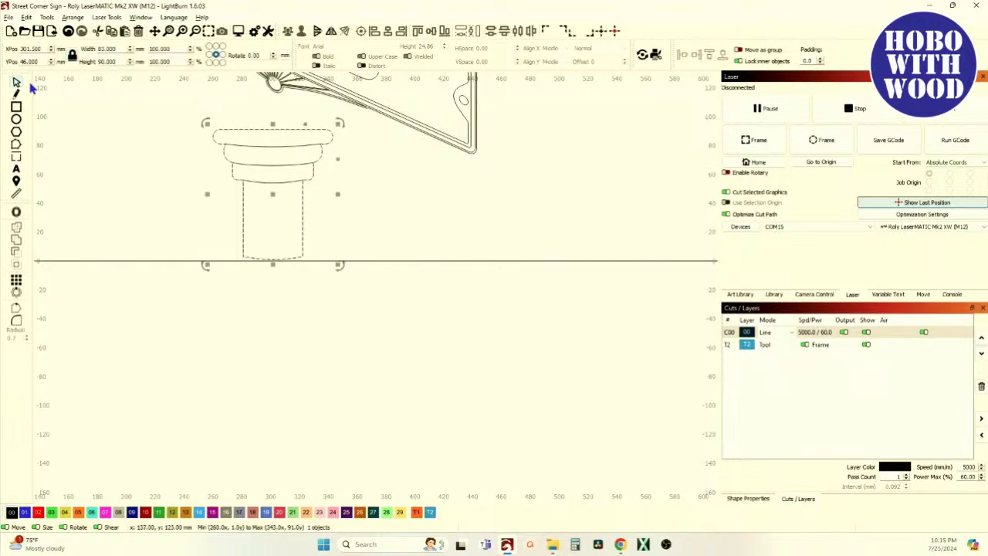
left_click(16, 144)
scroll(287, 137, "up", 2)
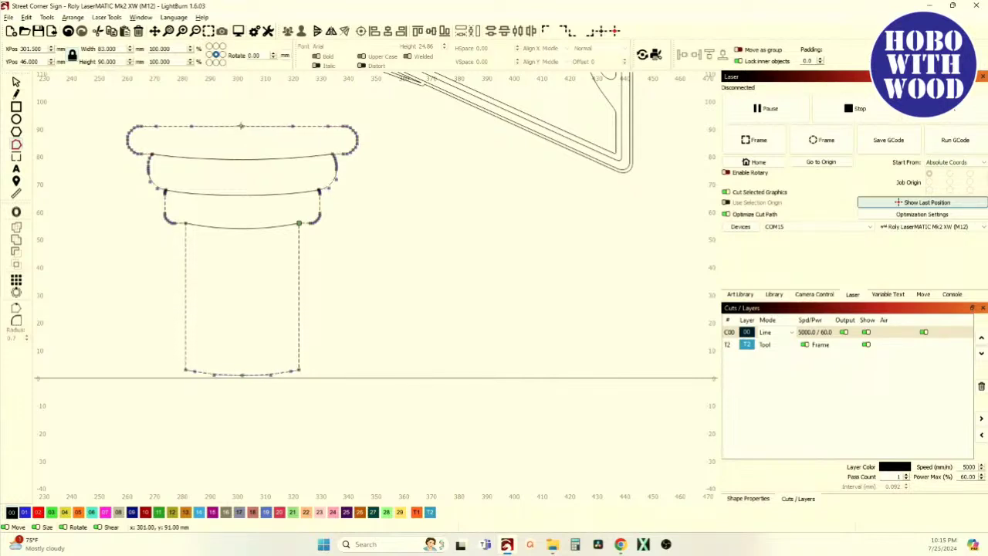
left_click_drag(241, 127, 241, 132)
scroll(159, 131, "up", 6)
scroll(167, 136, "down", 5)
scroll(366, 135, "up", 4)
left_click_drag(363, 134, 366, 135)
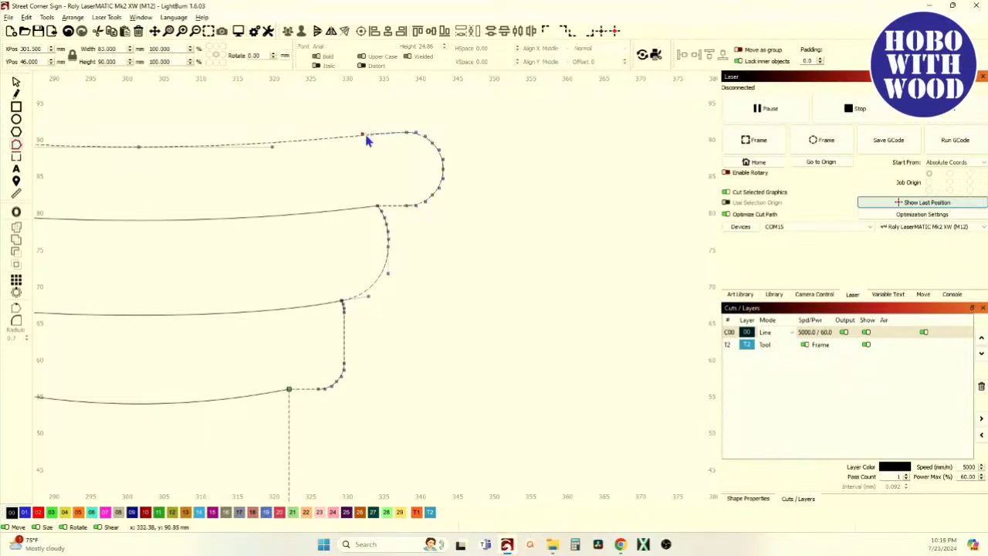
Compare the finished column with the reference sign photo, then return to LightBurn.
scroll(367, 139, "down", 7)
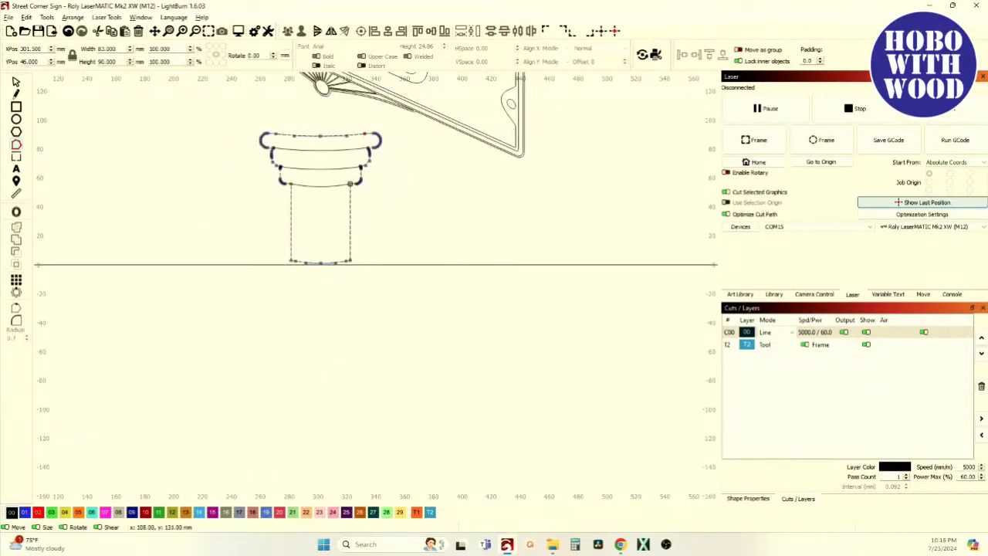
scroll(123, 209, "down", 3)
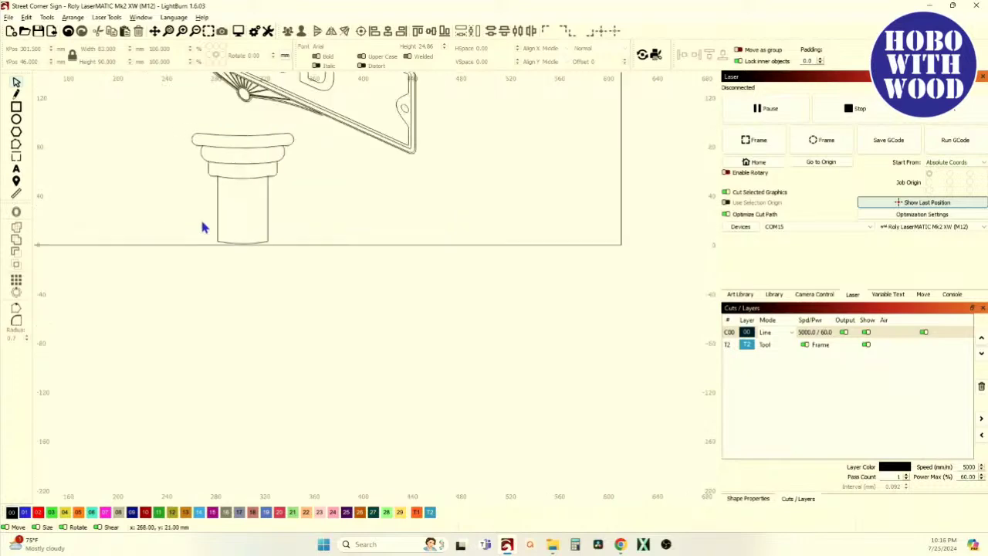
scroll(189, 174, "down", 2)
scroll(187, 174, "down", 2)
scroll(71, 150, "up", 10)
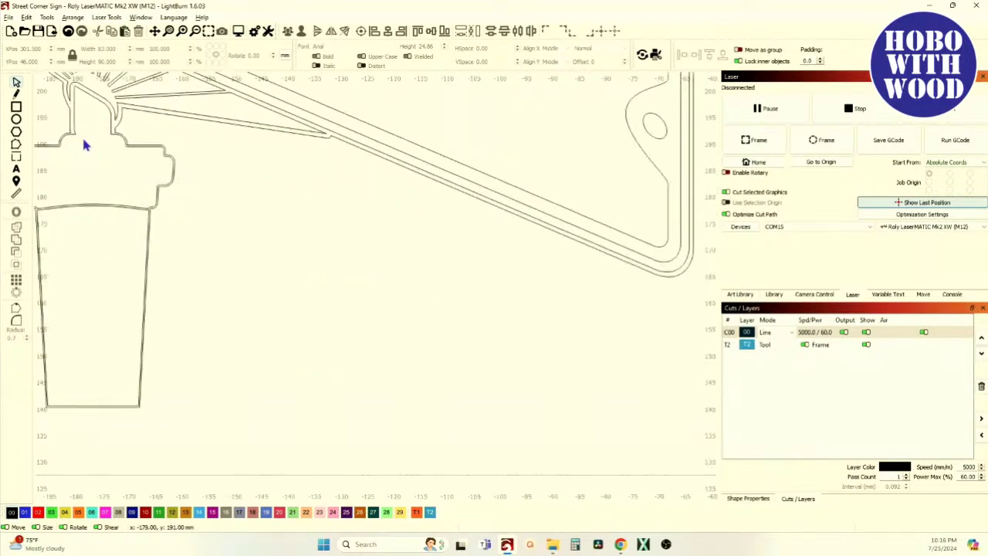
scroll(388, 241, "down", 5)
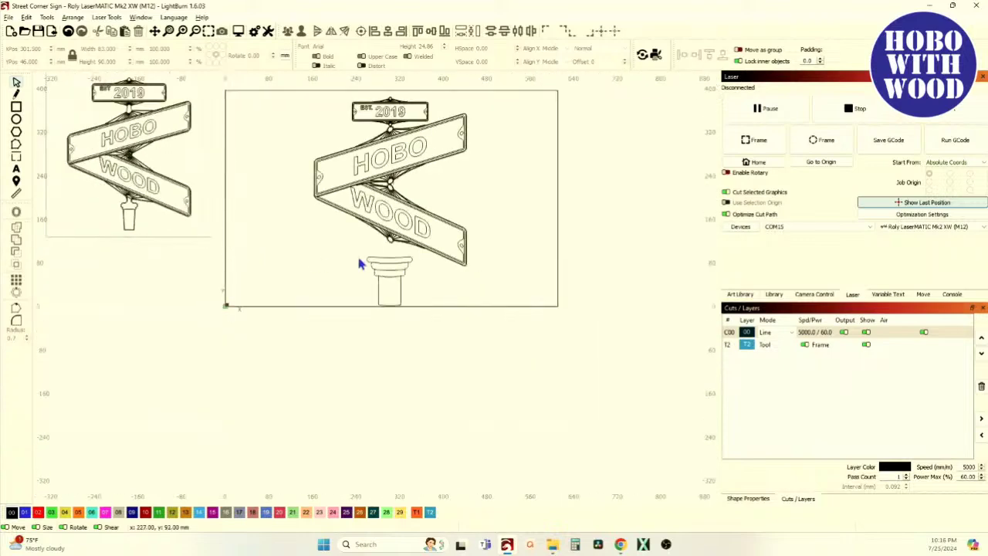
scroll(363, 261, "up", 5)
key("alt+Tab")
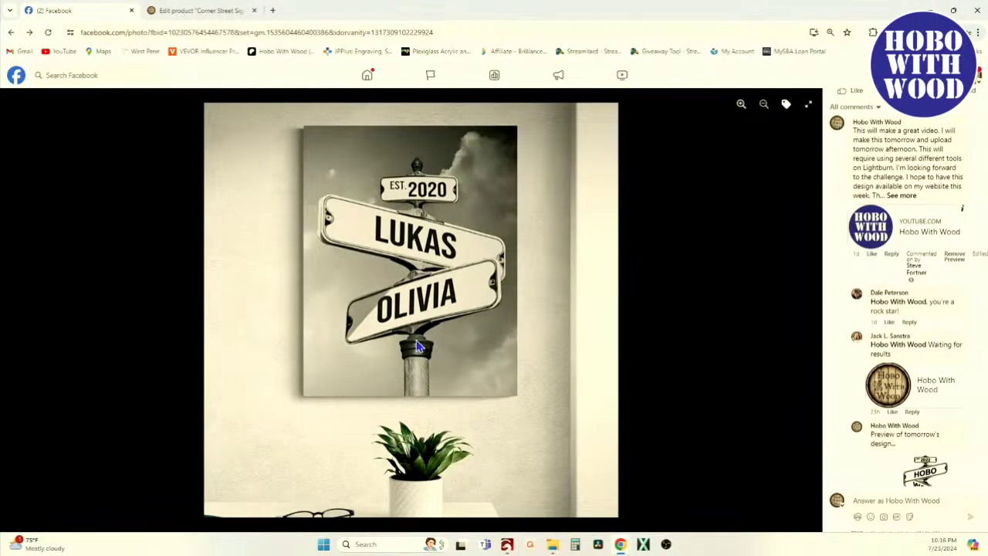
key("alt+Tab")
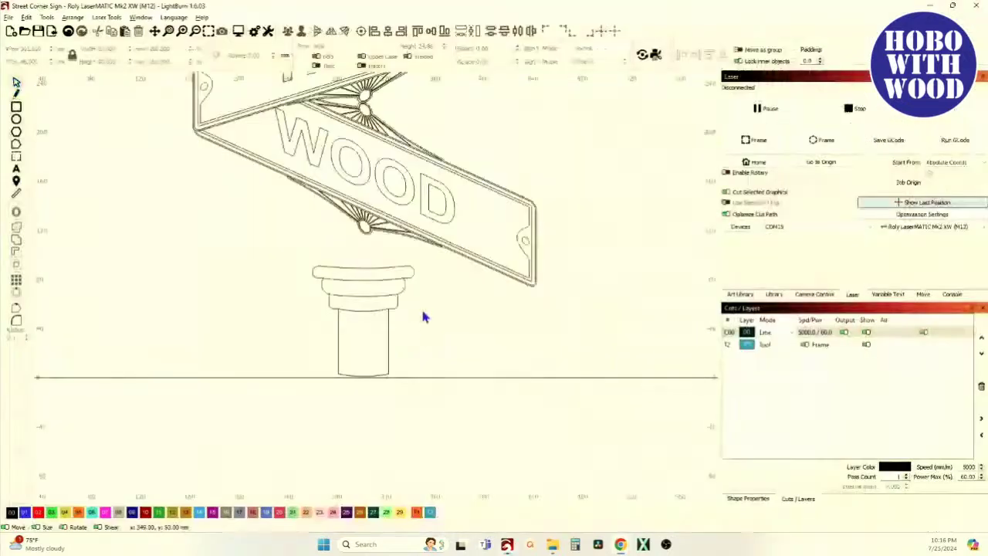
Draw a small rectangle over the top of the capital and stretch it slightly taller.
left_click(16, 107)
scroll(357, 282, "up", 2)
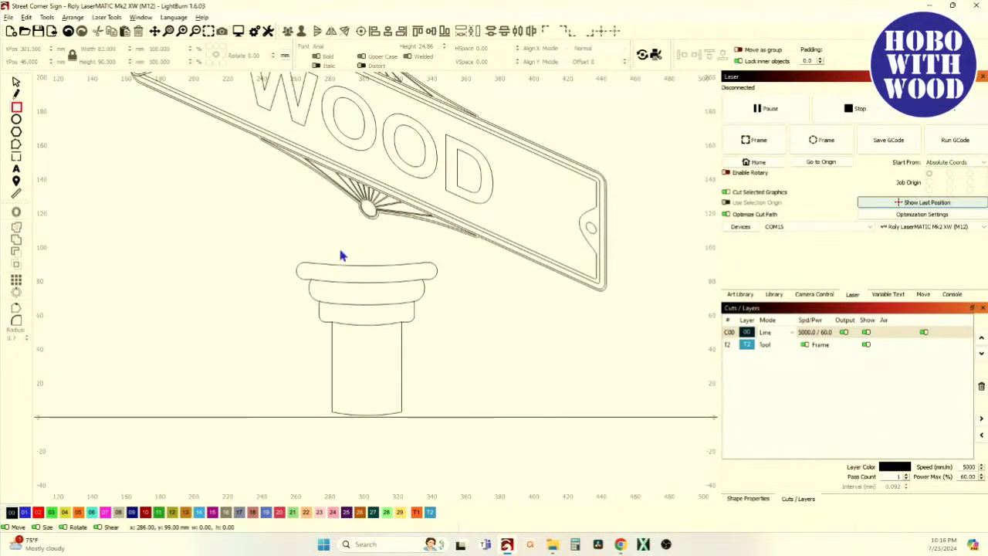
left_click_drag(334, 249, 395, 276)
left_click(16, 81)
left_click_drag(365, 242, 362, 236)
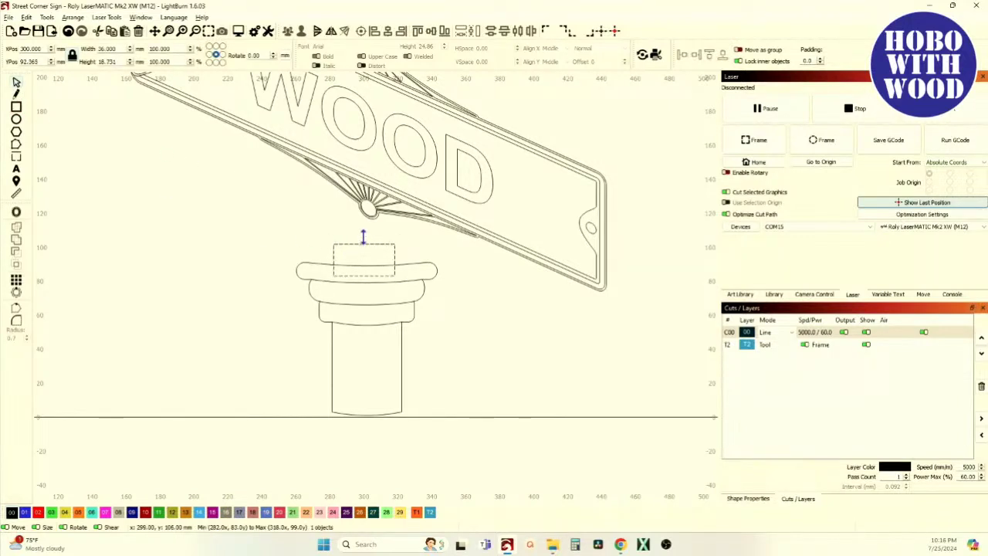
left_click(409, 264, "shift")
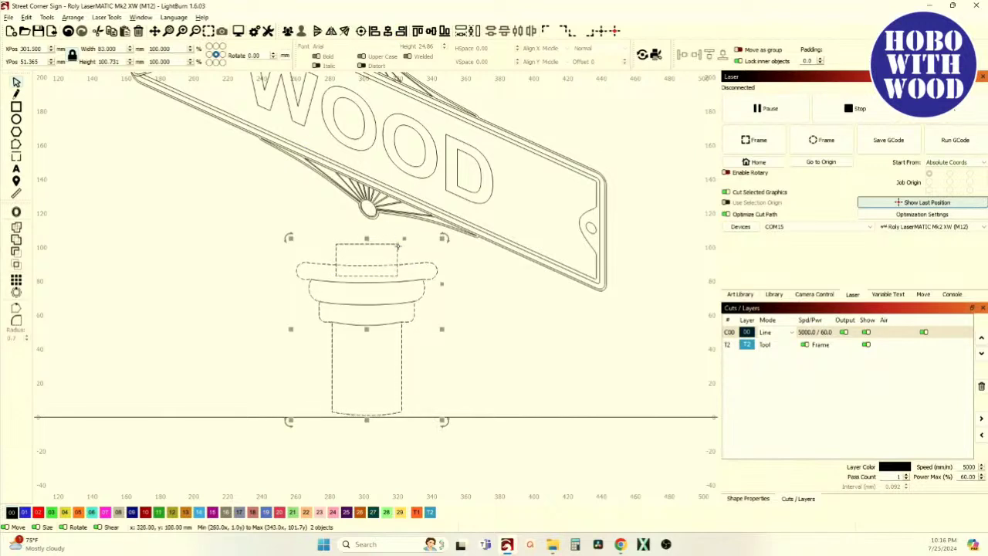
left_click(421, 252)
Round the small rectangle's corners and weld it to the capital outline.
left_click(397, 253)
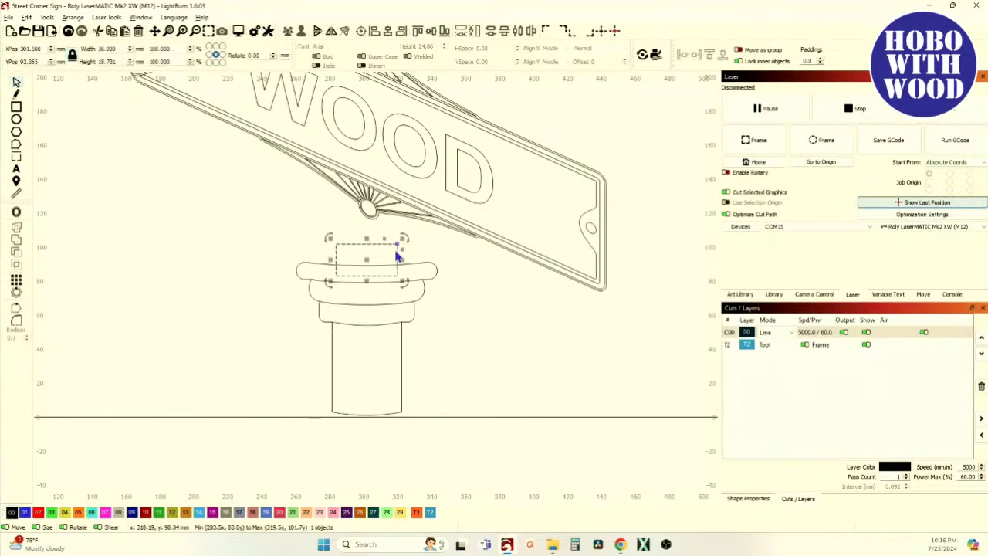
scroll(398, 254, "up", 4)
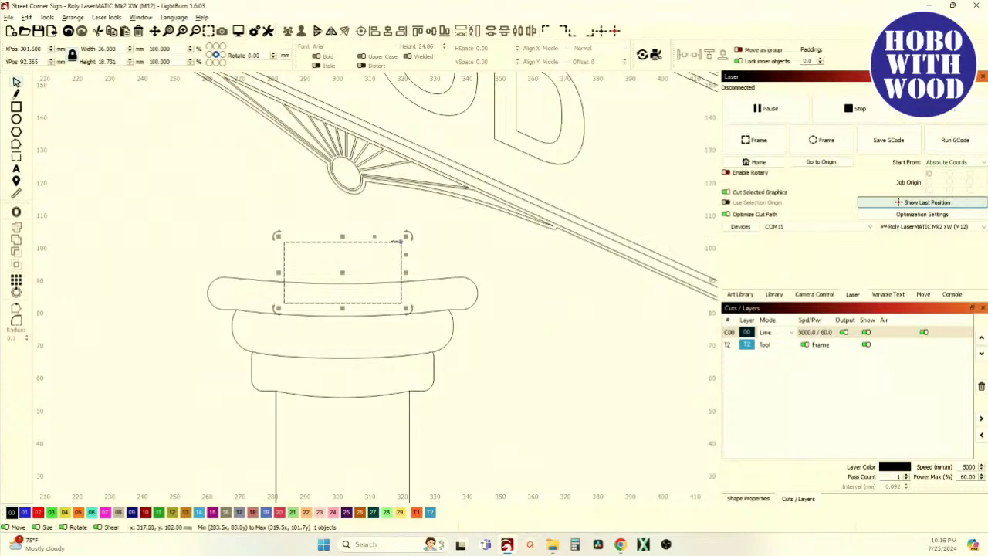
left_click_drag(400, 242, 388, 244)
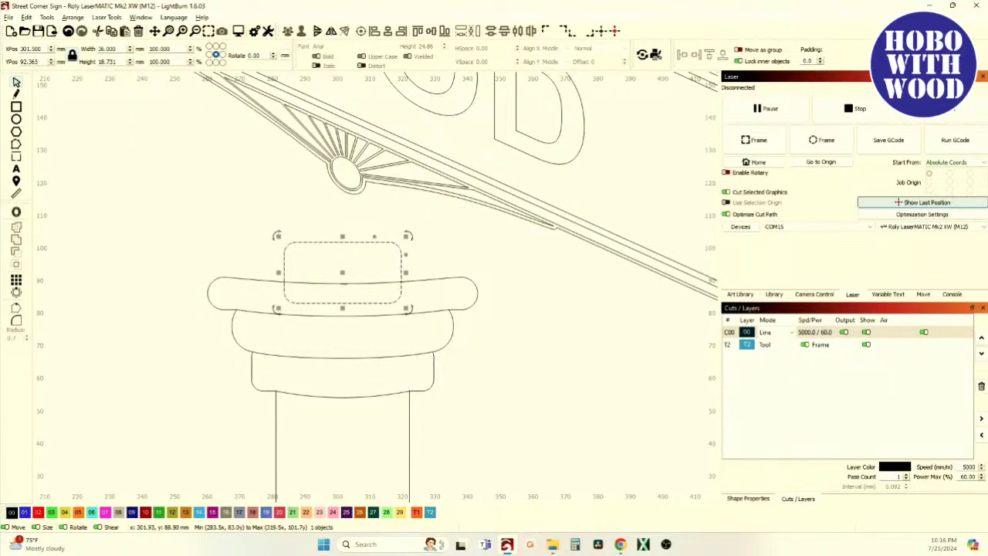
left_click(232, 279, "shift")
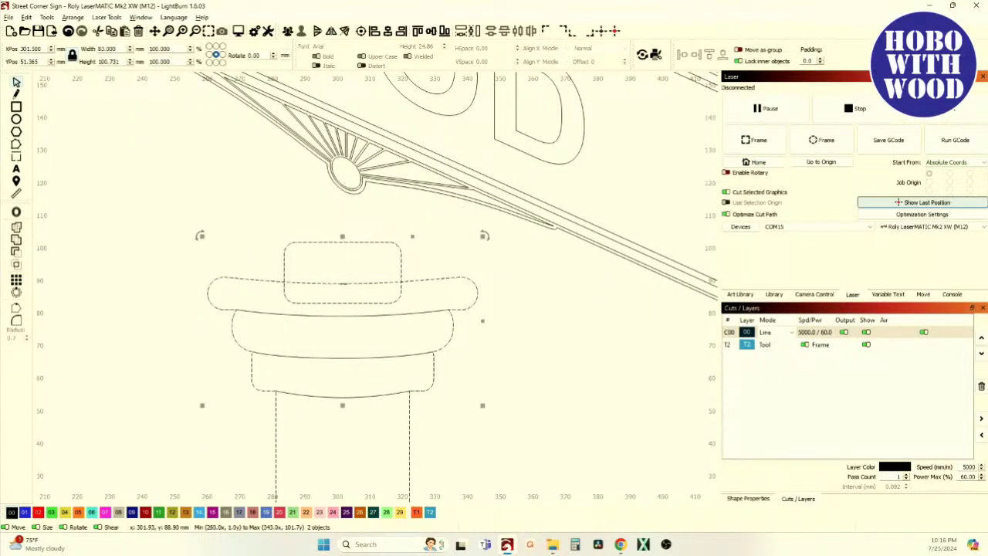
left_click(15, 238)
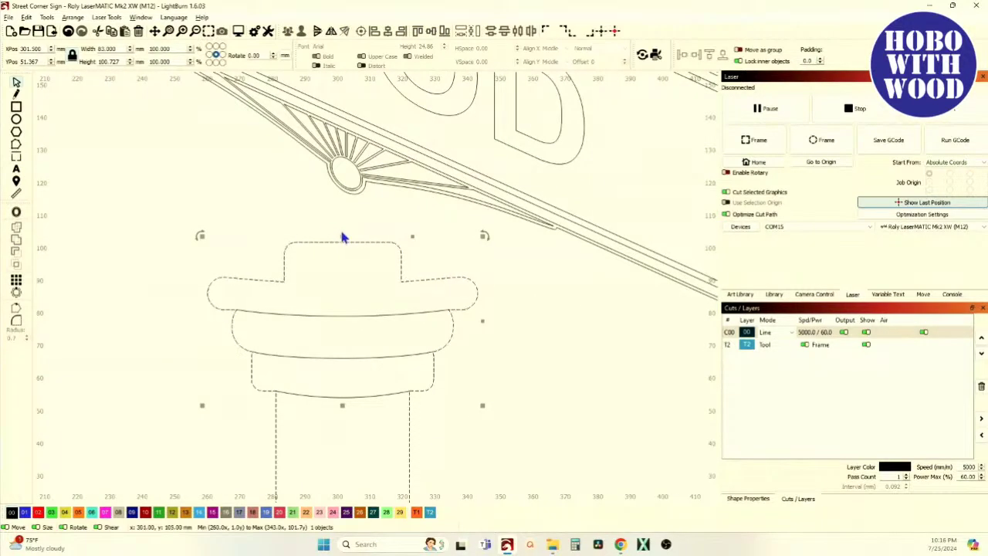
left_click(16, 107)
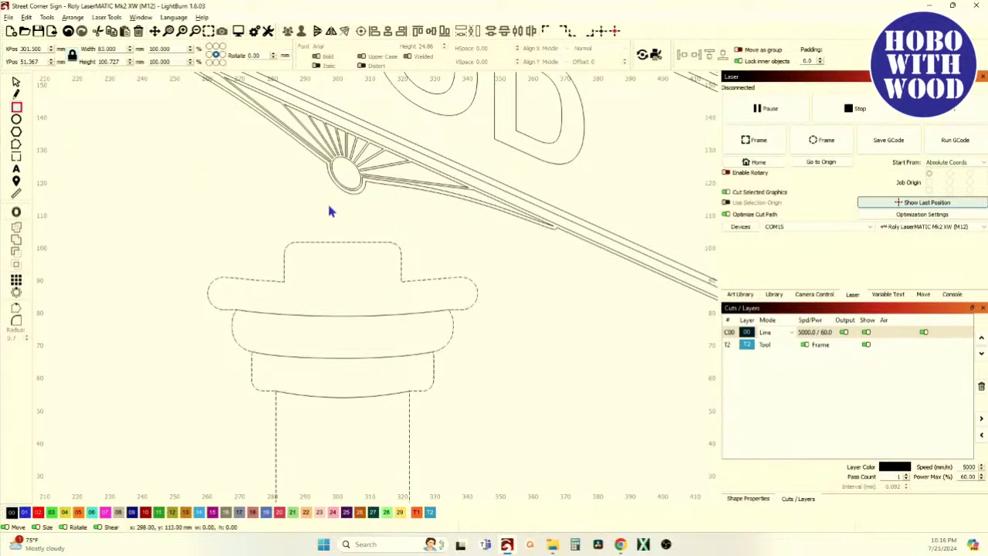
Draw a narrow 14×20 rectangle above the capital's block and centre it on the capital.
left_click_drag(322, 195, 365, 259)
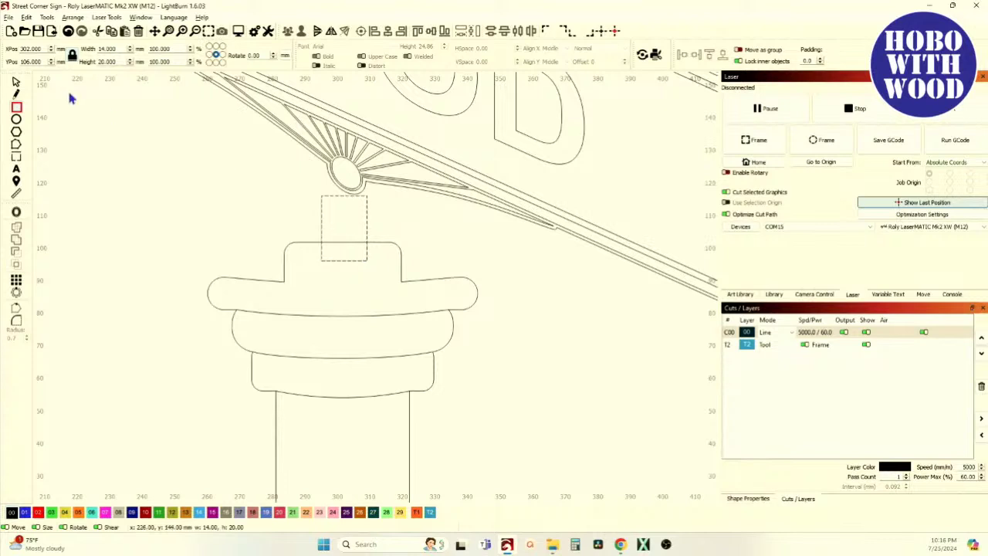
left_click(17, 82)
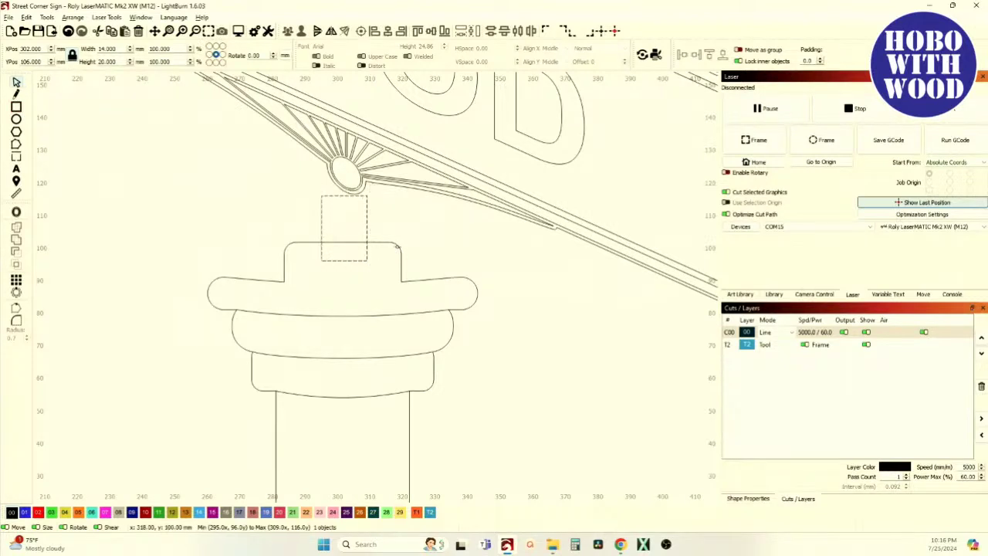
left_click(397, 247, "shift")
left_click(389, 31)
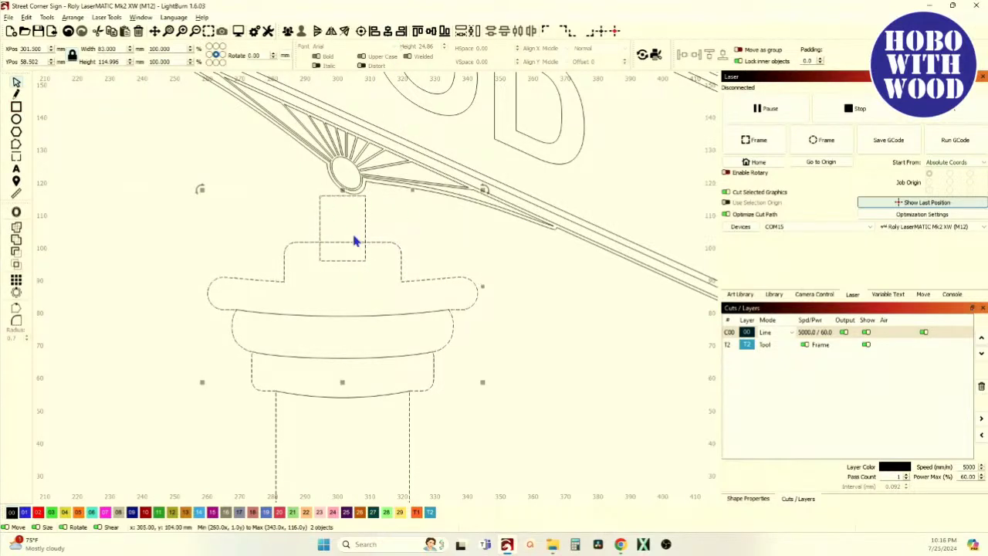
Skew the narrow rectangle with its side handle so it slants toward the medallion.
left_click(299, 234)
left_click(320, 227)
scroll(342, 221, "down", 4)
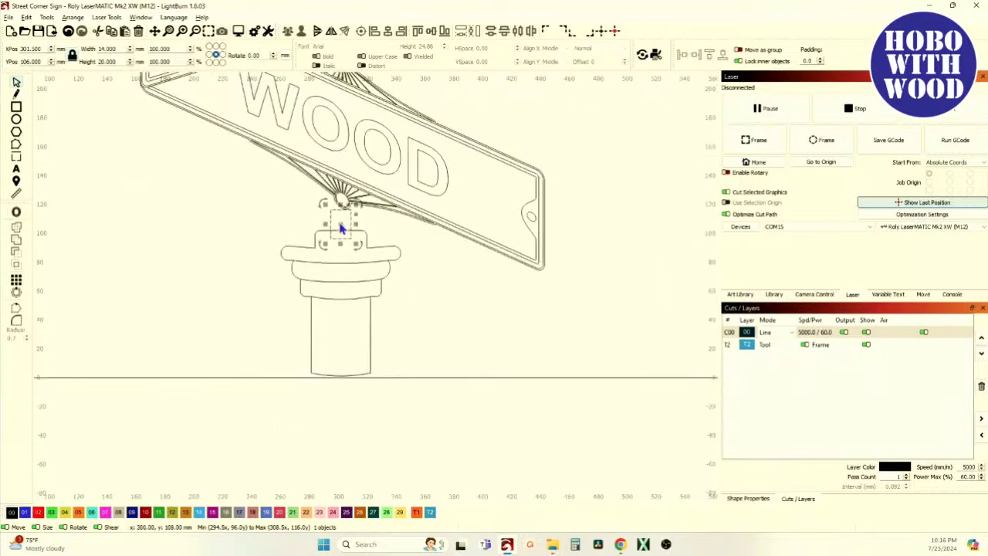
scroll(337, 222, "up", 2)
scroll(341, 222, "up", 3)
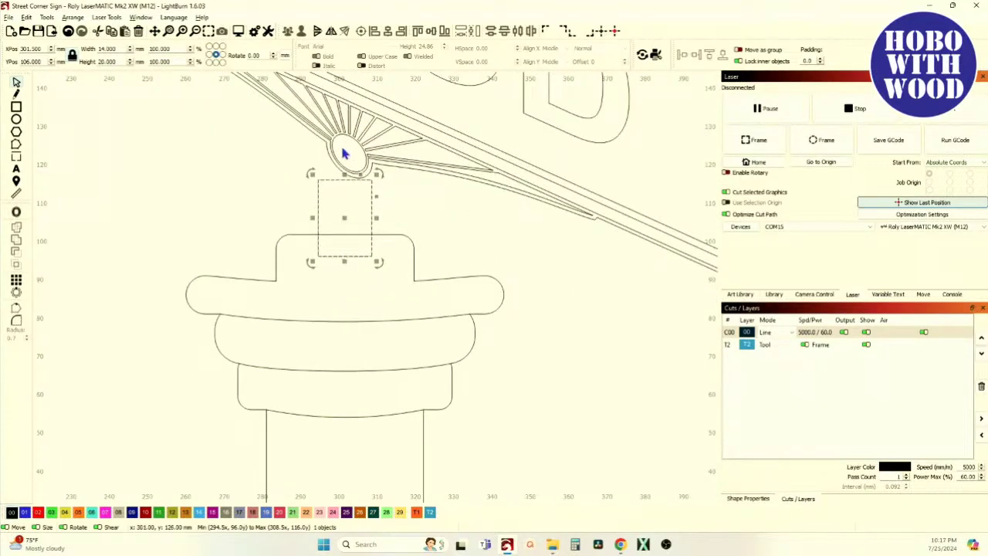
scroll(400, 157, "down", 6)
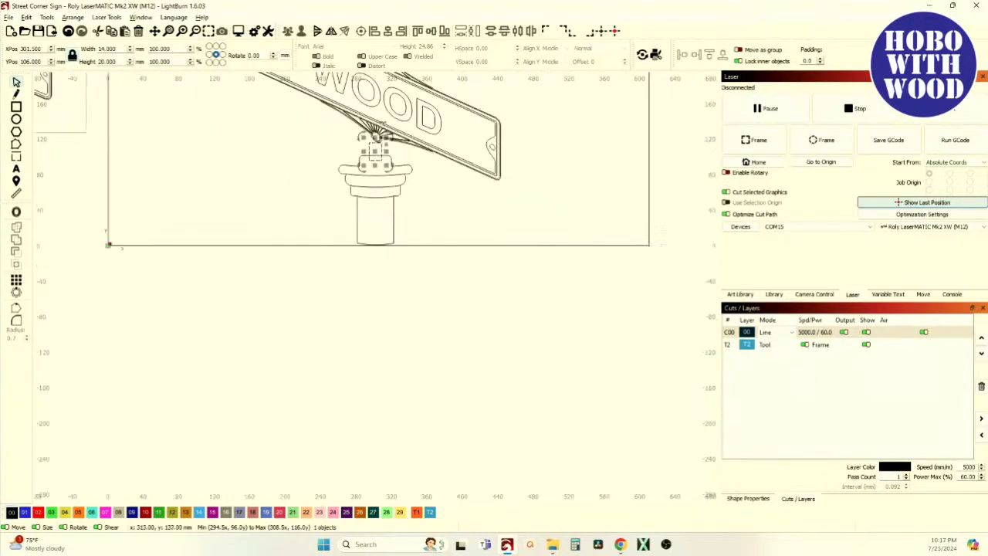
scroll(400, 220, "up", 6)
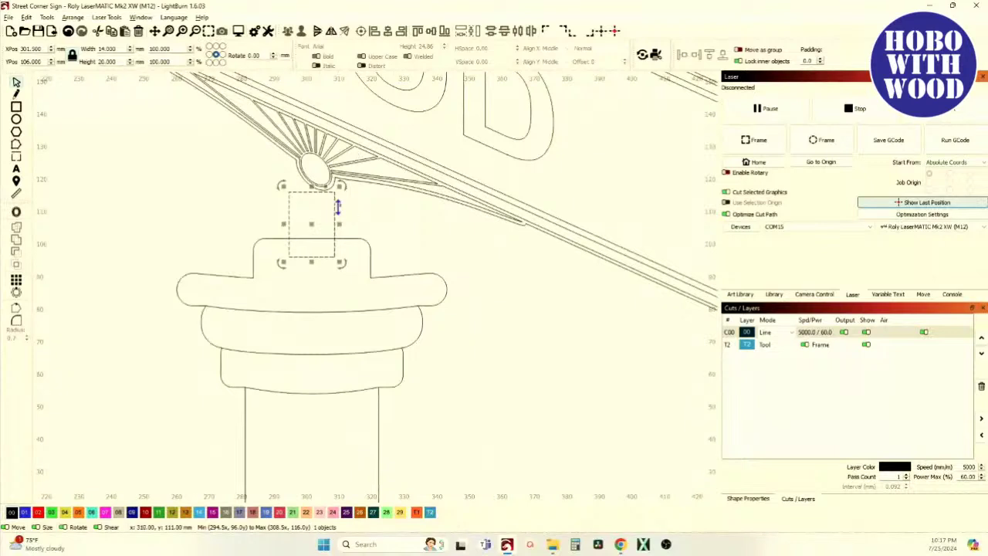
left_click_drag(337, 207, 313, 205)
Marquee-select the whole WOOD sign plate and its medallions.
scroll(314, 205, "down", 5)
scroll(314, 205, "down", 7)
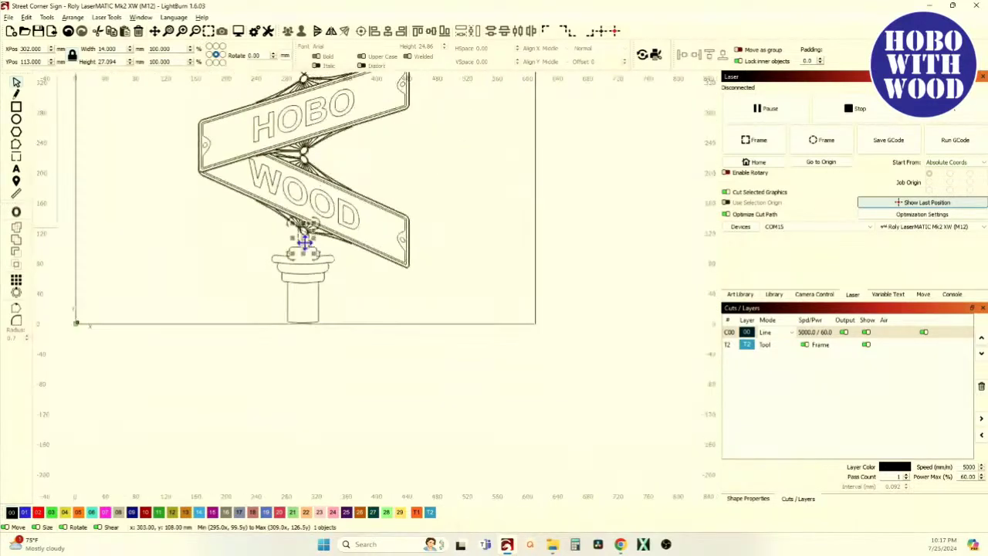
left_click_drag(201, 95, 355, 212)
scroll(205, 196, "up", 3)
scroll(203, 193, "up", 3)
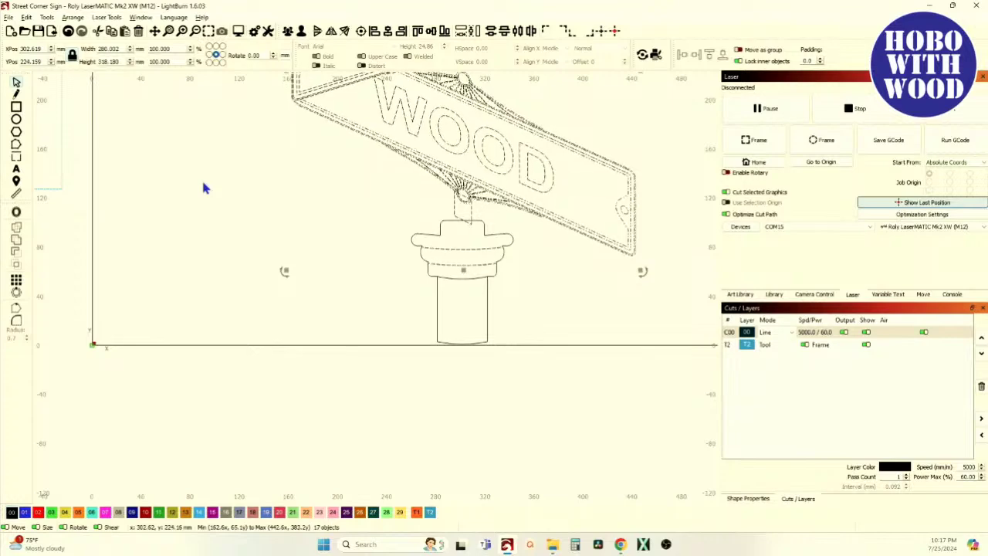
key("Up")
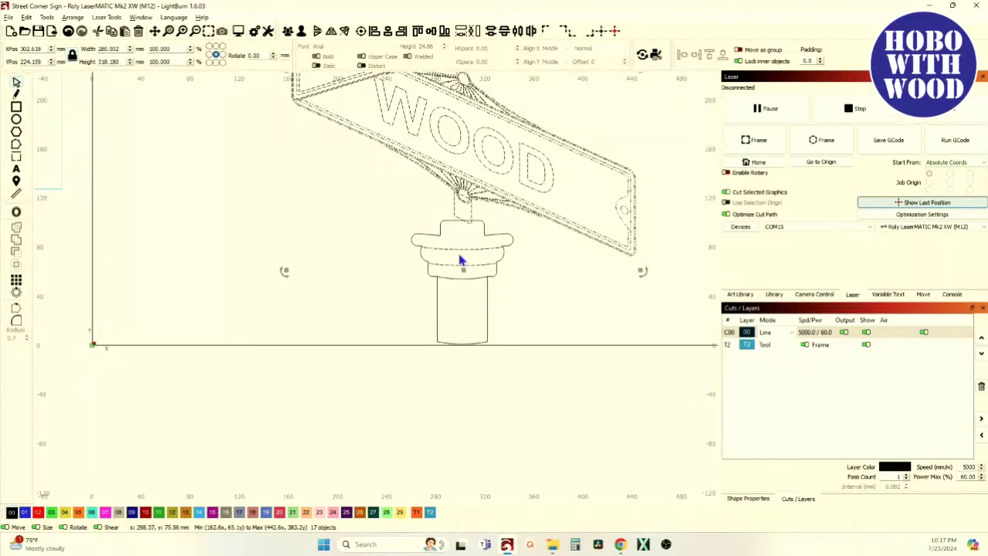
left_click(463, 262)
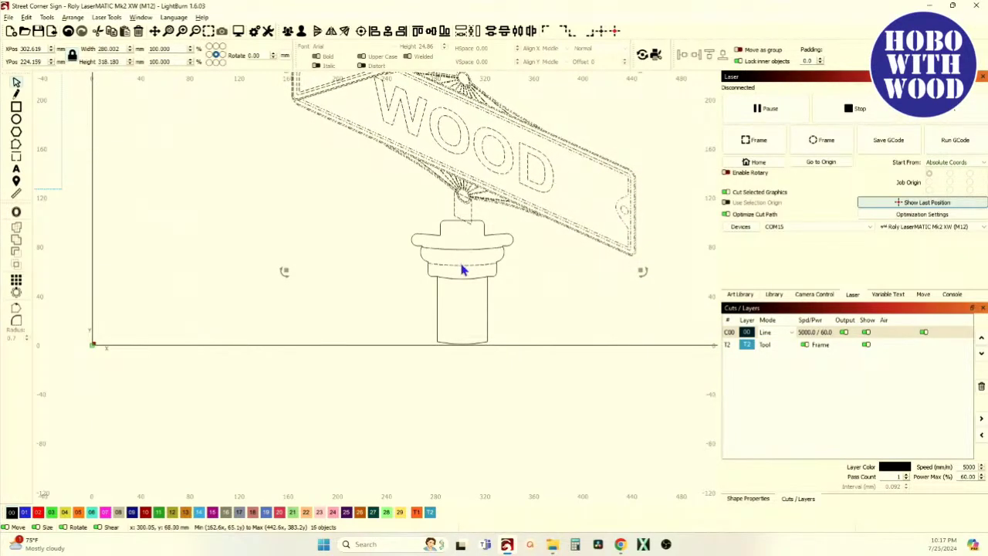
key("Down")
key("Down")
key("Down")
key("Down")
key("Down")
key("Down")
key("Down")
key("Down")
key("Down")
key("Down")
key("Down")
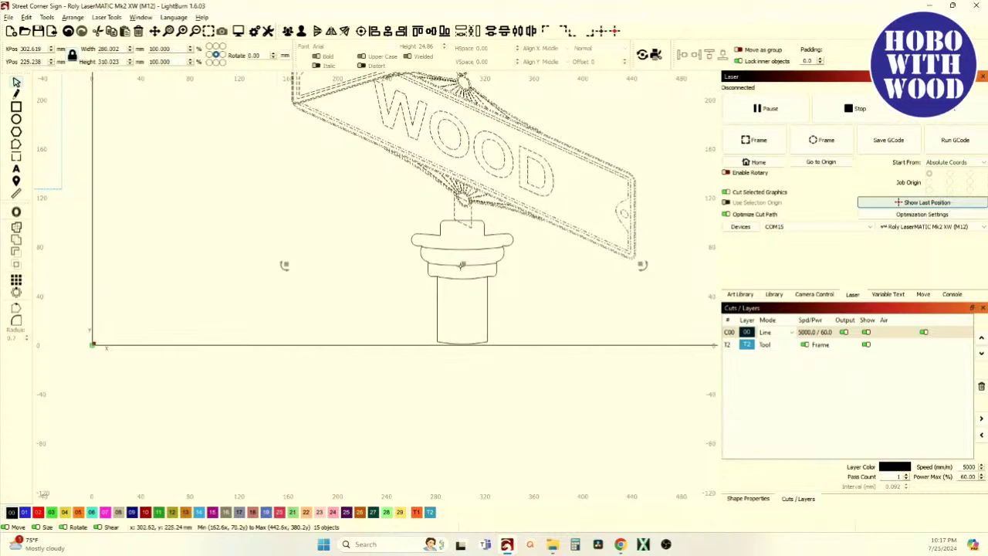
key("Up")
key("Up")
scroll(521, 216, "up", 3)
scroll(521, 216, "up", 4)
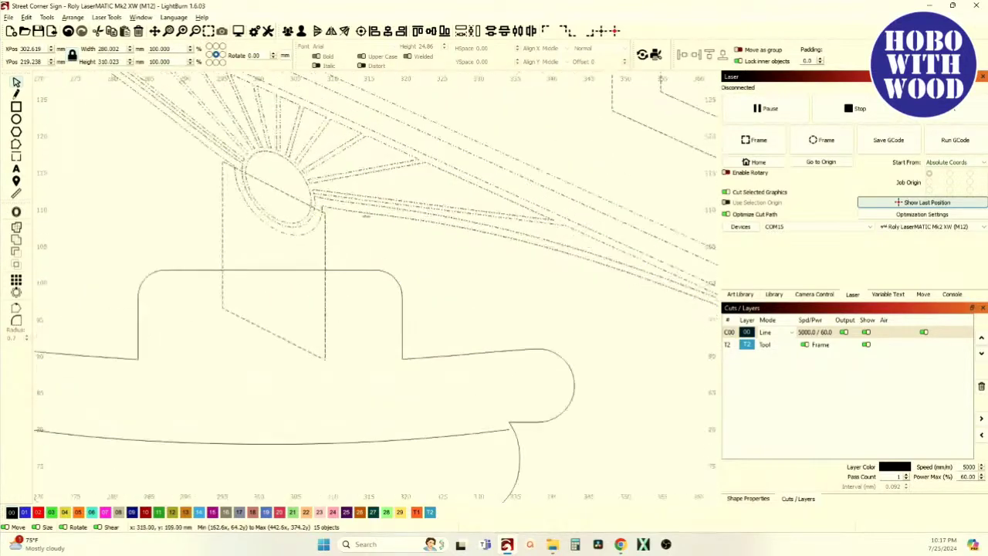
scroll(203, 254, "down", 3)
scroll(209, 236, "down", 3)
scroll(378, 145, "down", 5)
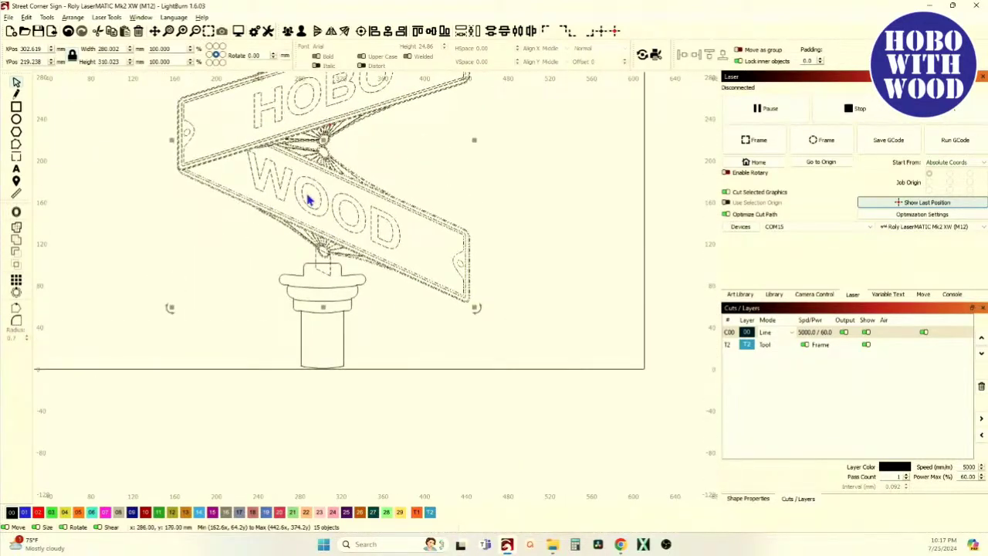
left_click(242, 257)
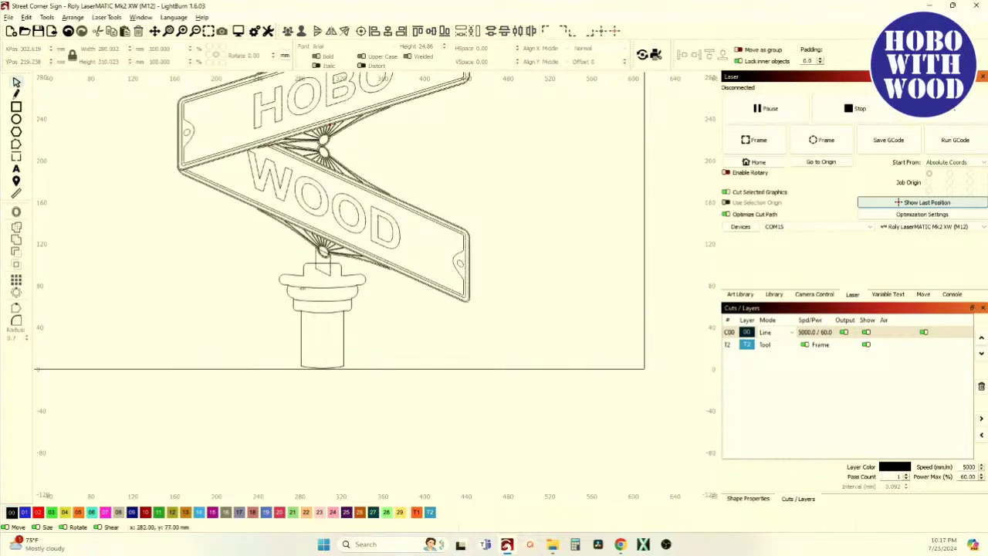
scroll(285, 263, "up", 4)
left_click(296, 227)
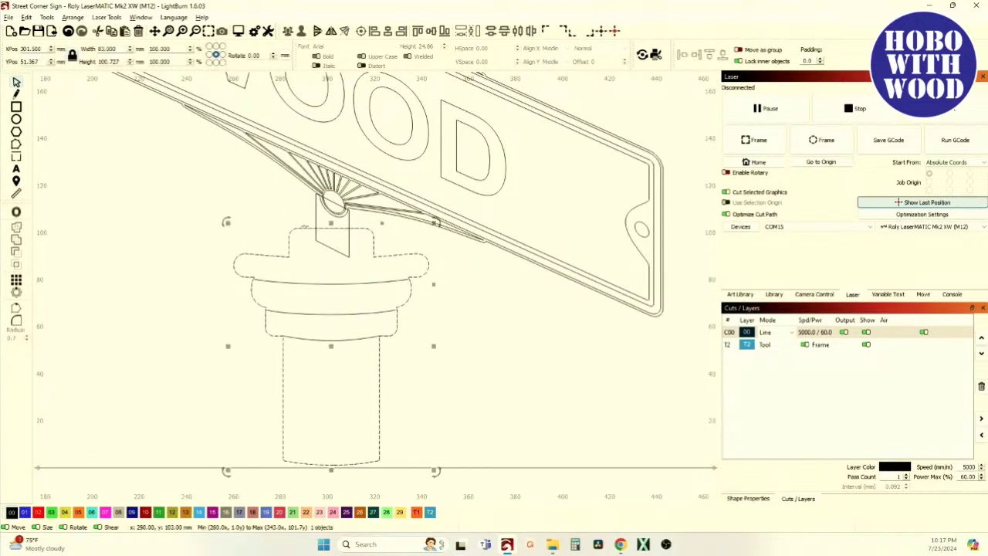
left_click(16, 230)
scroll(358, 207, "up", 5)
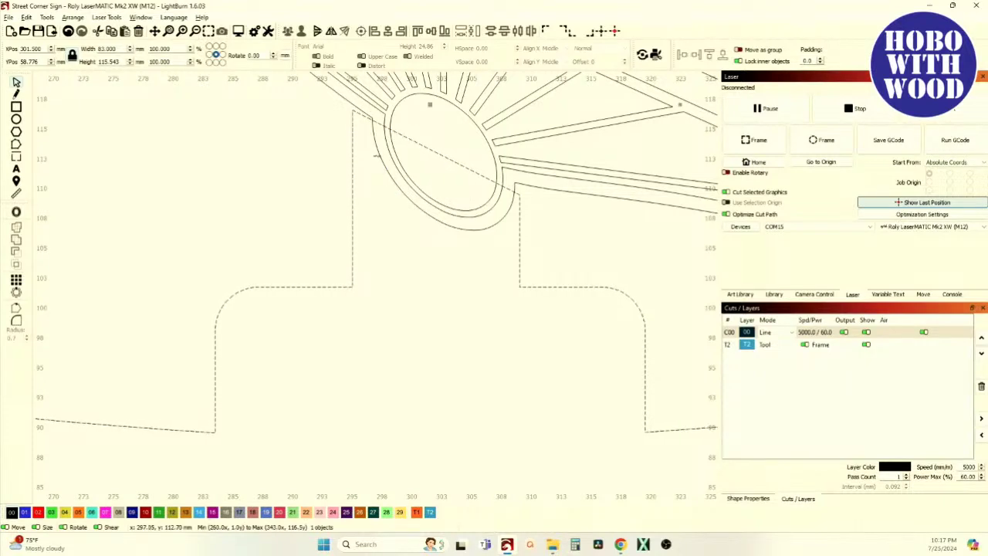
left_click(371, 149, "shift")
scroll(371, 149, "down", 1)
scroll(421, 146, "up", 2)
left_click_drag(390, 222, 371, 393)
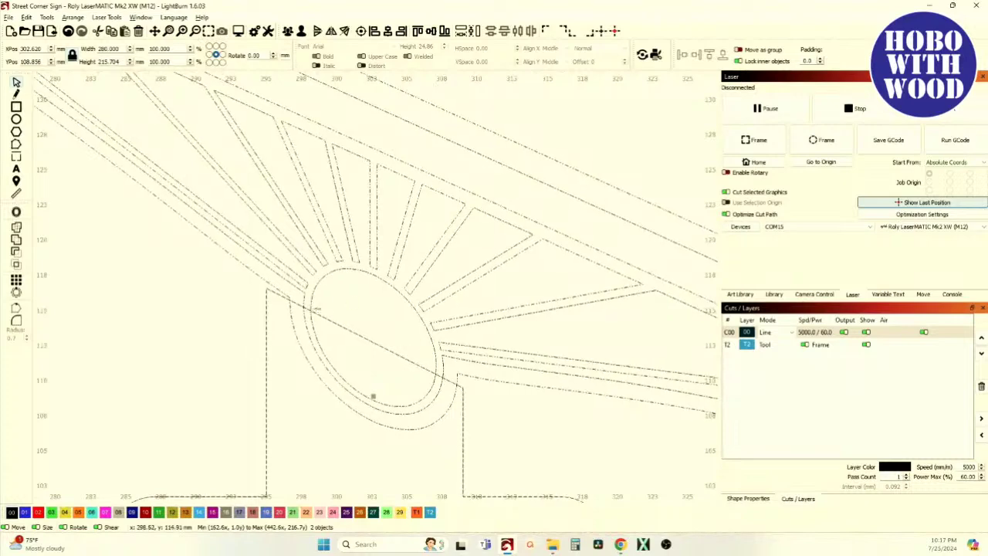
scroll(310, 300, "down", 2)
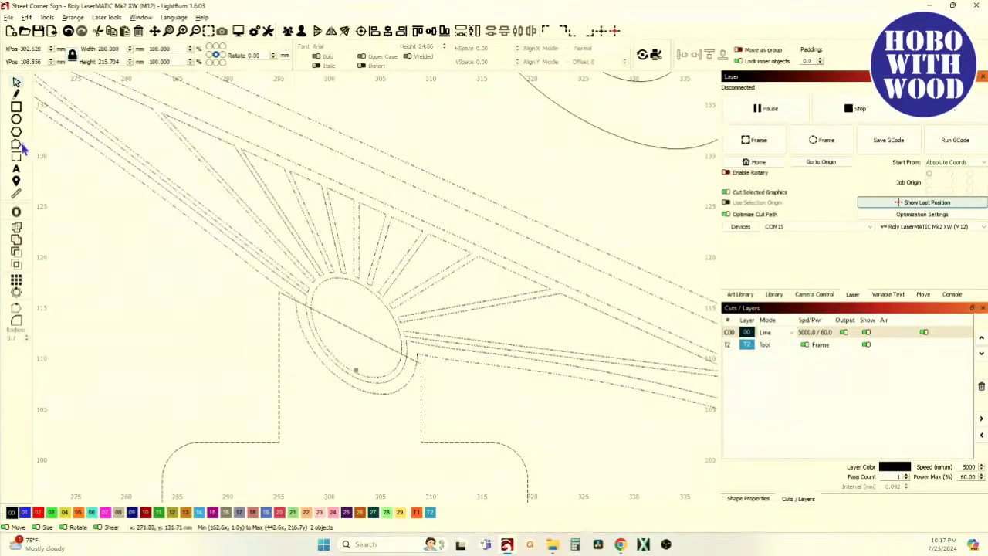
left_click(17, 260)
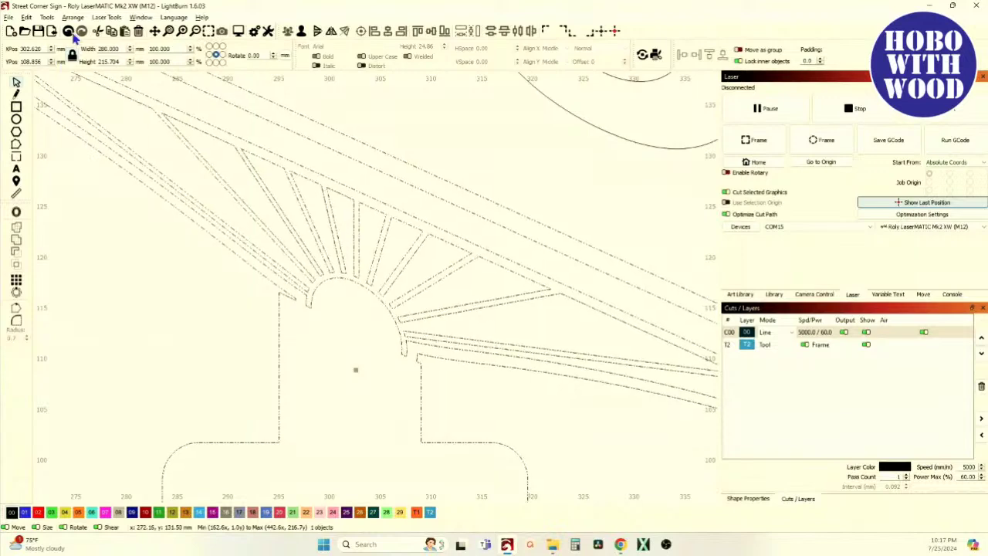
left_click(69, 31)
left_click(215, 315)
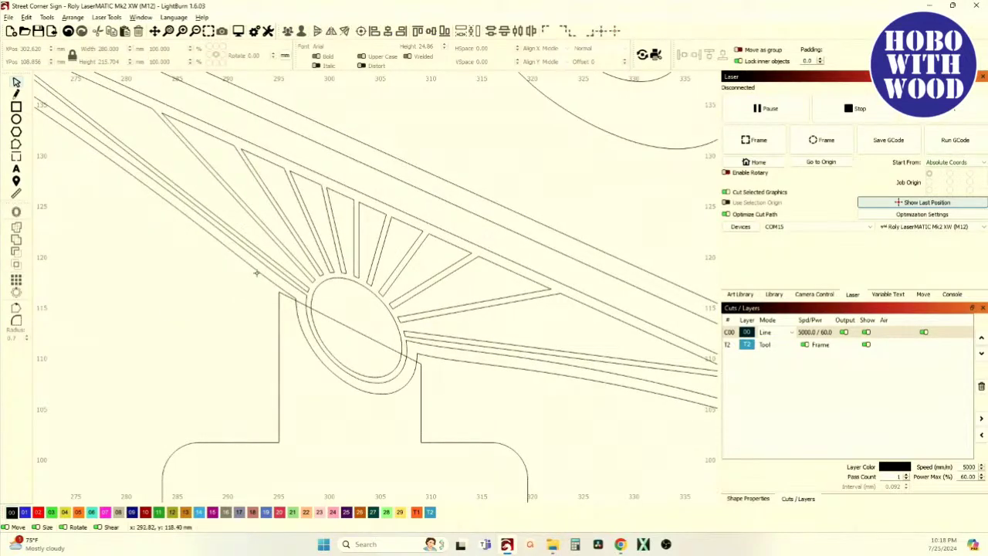
scroll(324, 347, "up", 2)
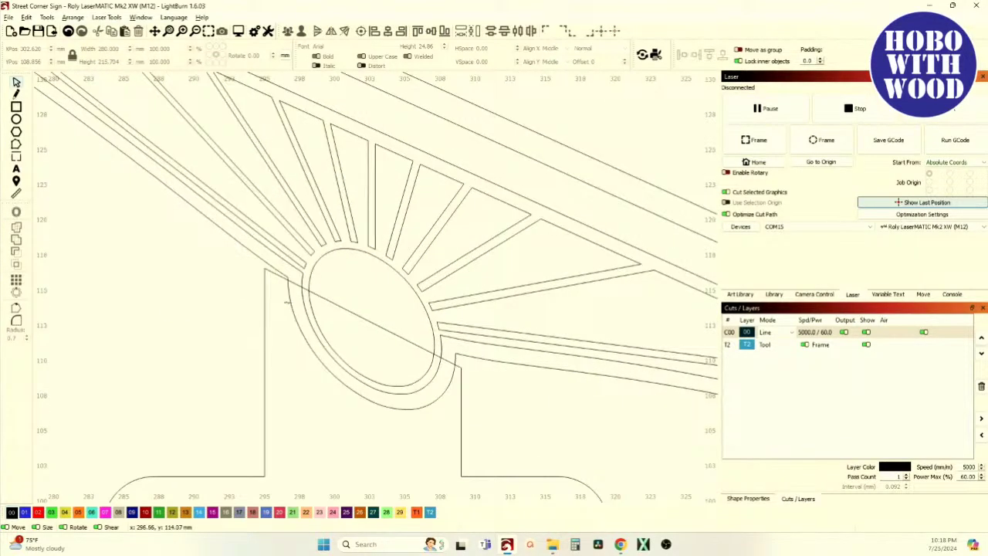
scroll(285, 287, "down", 8)
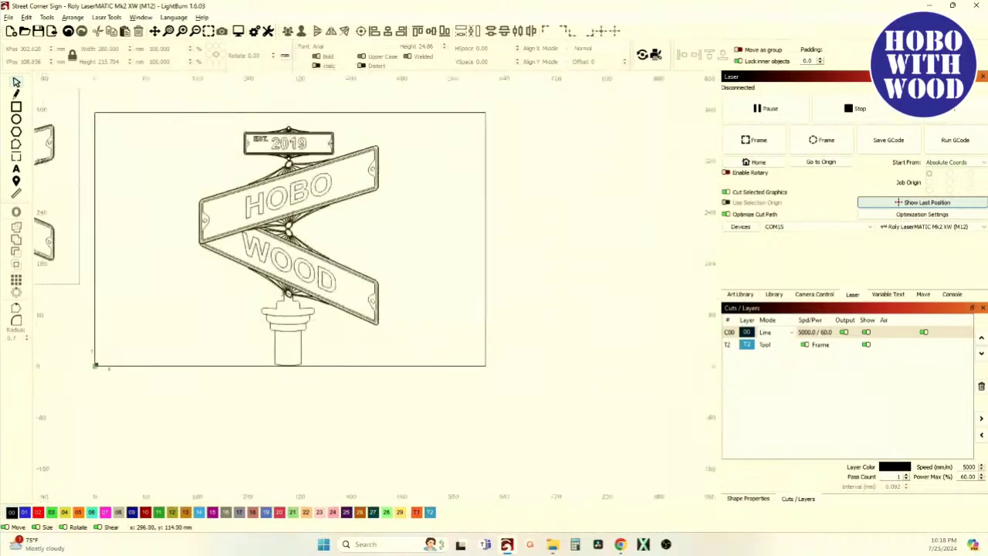
Select the four post pieces and nudge them up 1 mm.
scroll(275, 317, "up", 3)
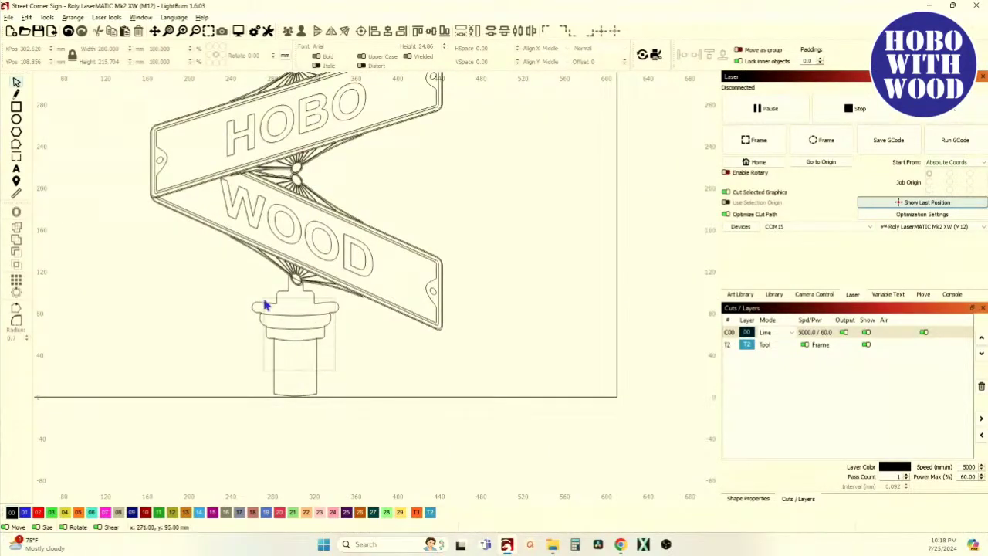
left_click_drag(259, 306, 260, 306)
scroll(292, 298, "up", 4)
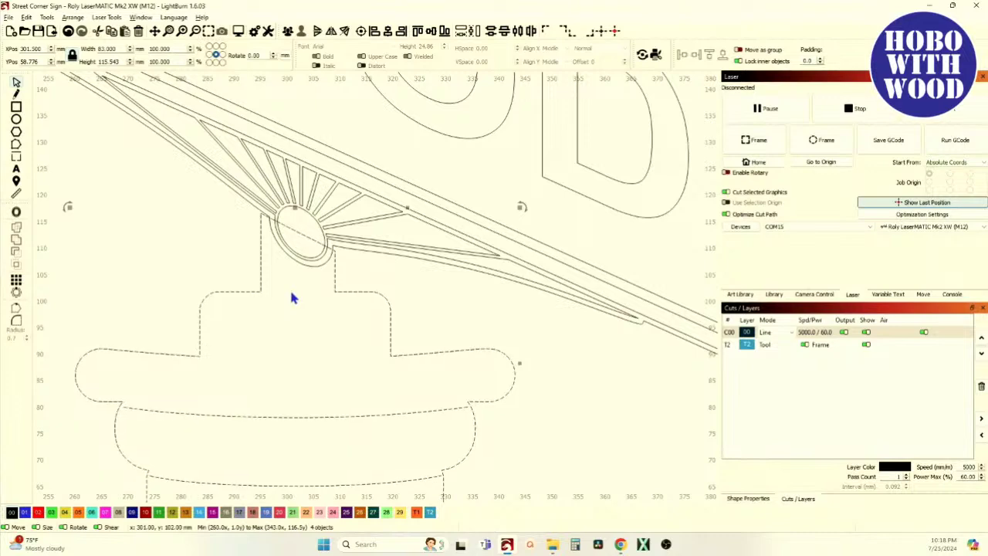
key("Up")
scroll(287, 193, "up", 10)
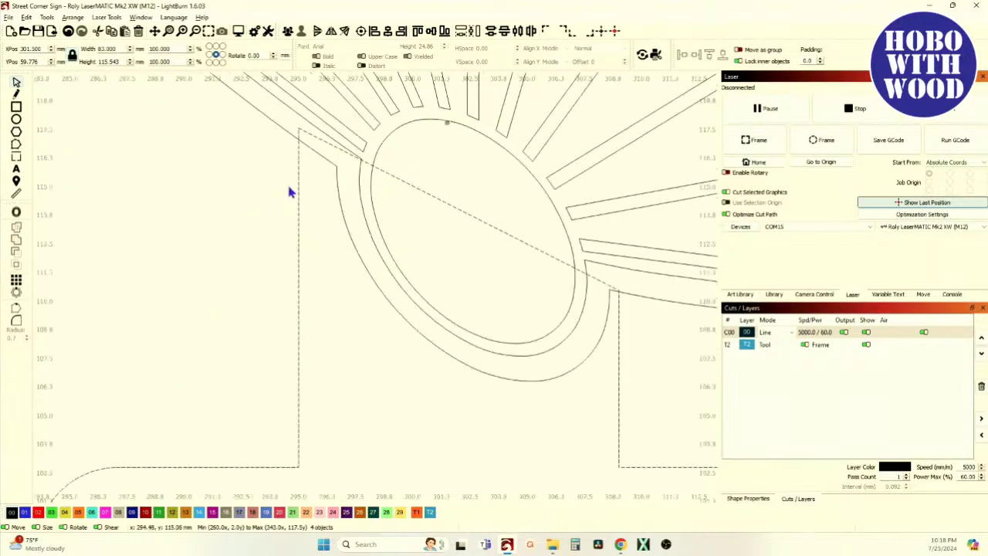
scroll(248, 152, "down", 6)
scroll(507, 379, "up", 6)
scroll(464, 270, "down", 5)
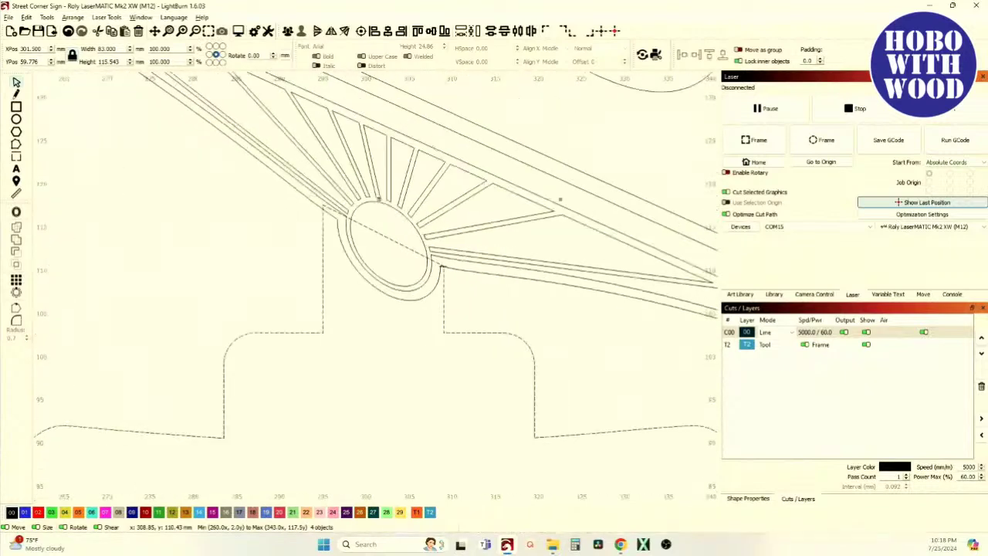
Ungroup the diagonal sign into its six separate parts.
left_click(463, 269)
scroll(366, 266, "up", 2)
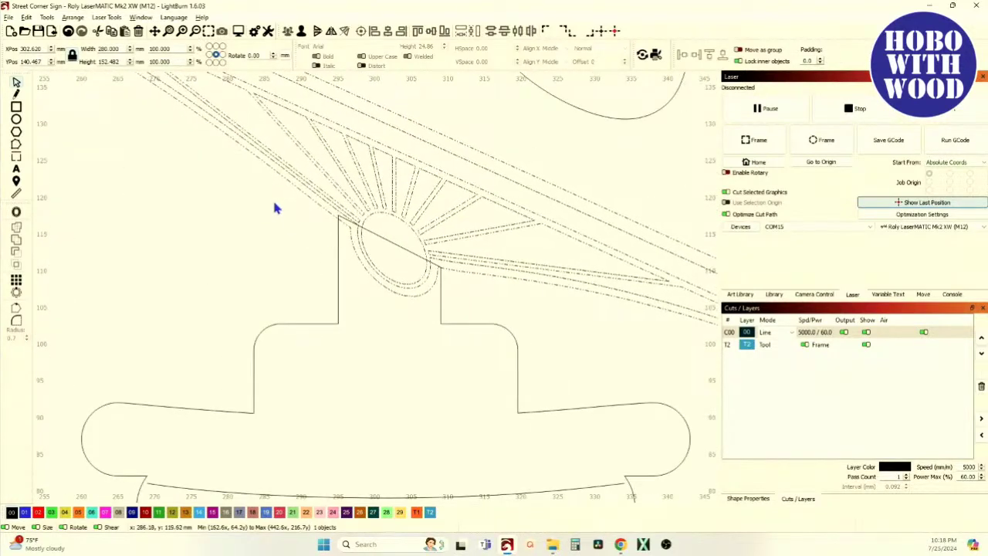
left_click(301, 32)
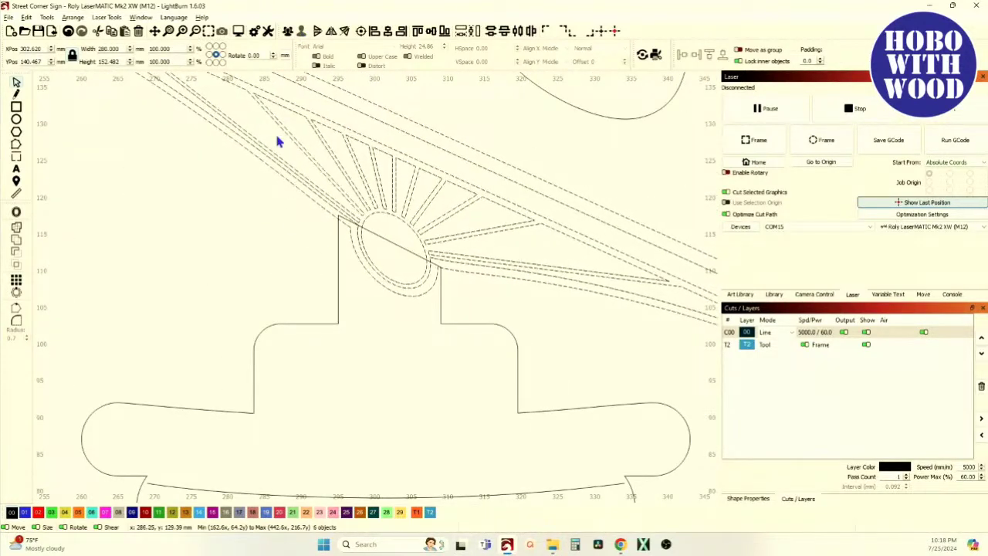
left_click(259, 251)
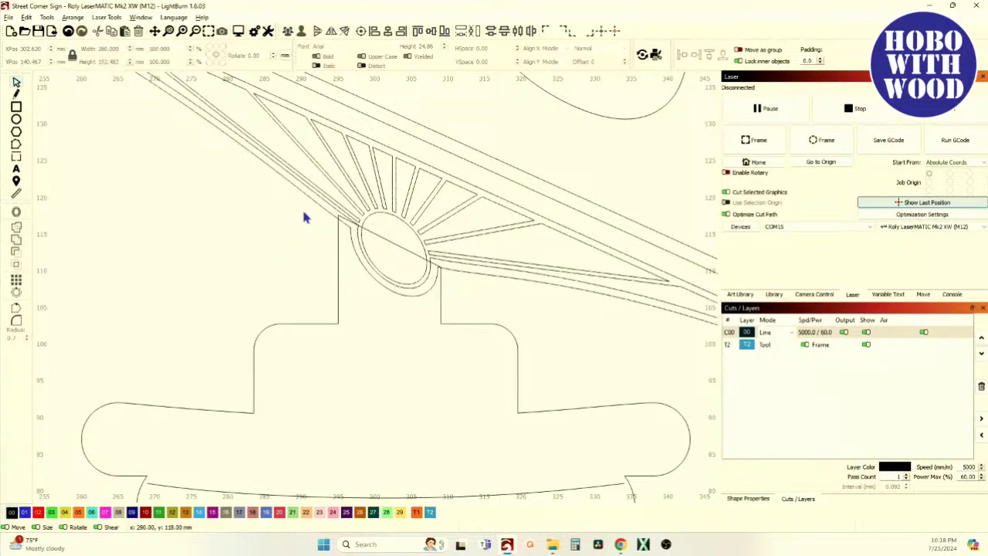
Weld the outer medallion ring outline to the sign-body outline.
left_click(308, 199)
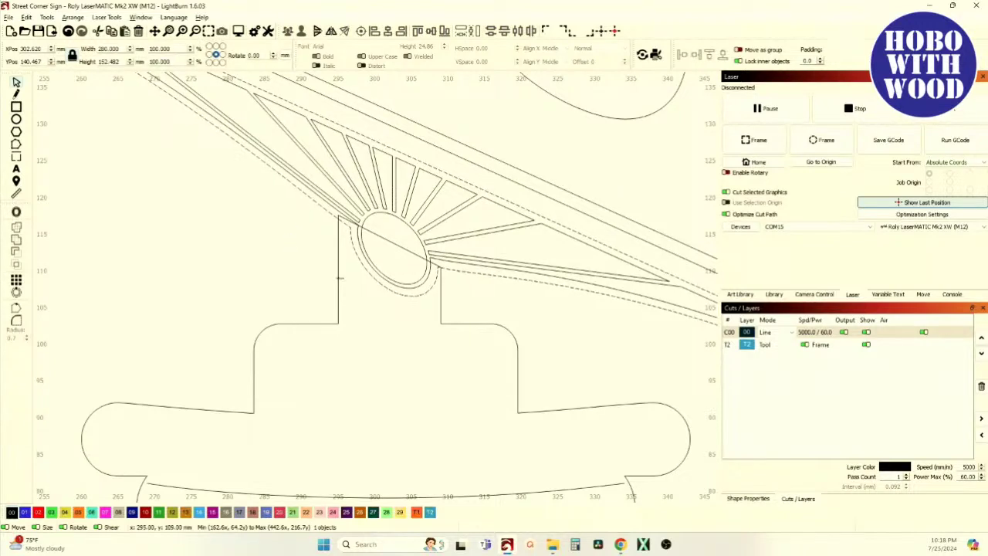
left_click(338, 275, "shift")
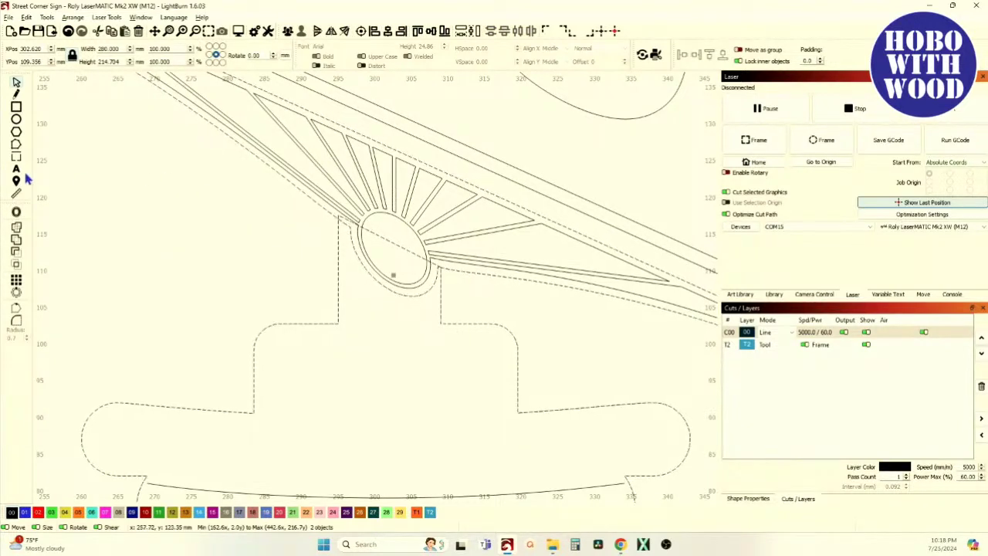
left_click(16, 239)
scroll(216, 269, "down", 3)
scroll(244, 257, "up", 4)
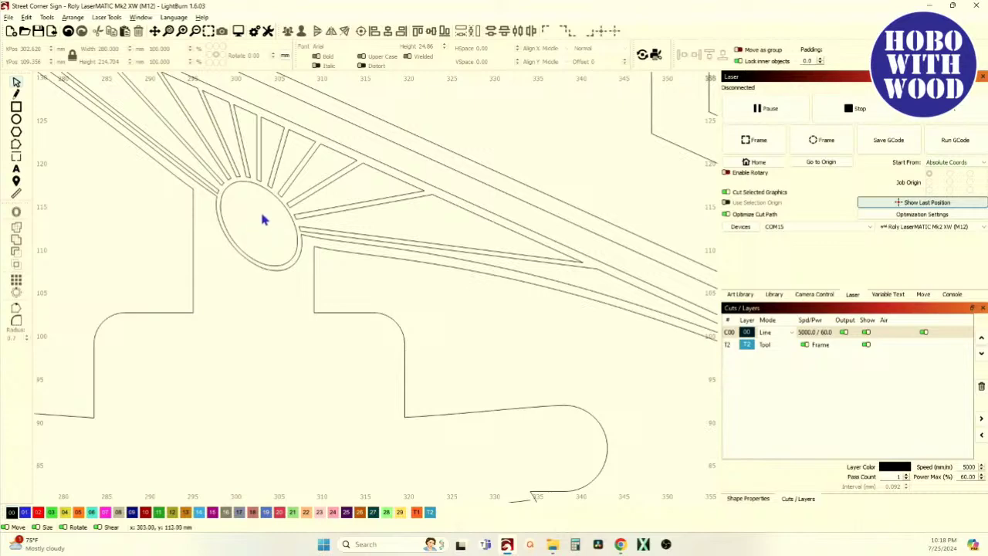
scroll(255, 220, "down", 4)
scroll(242, 213, "up", 2)
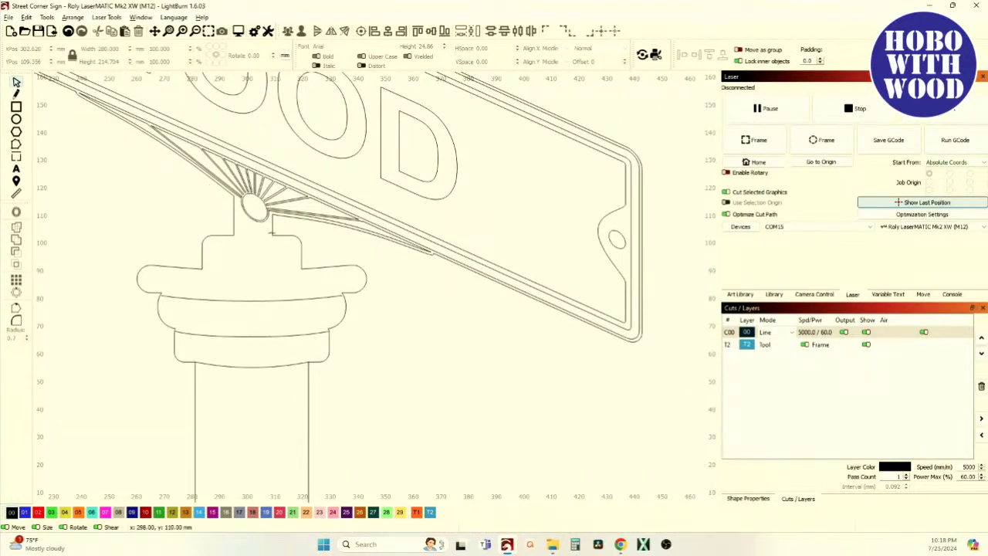
scroll(232, 213, "down", 4)
scroll(331, 229, "up", 1)
scroll(262, 189, "up", 4)
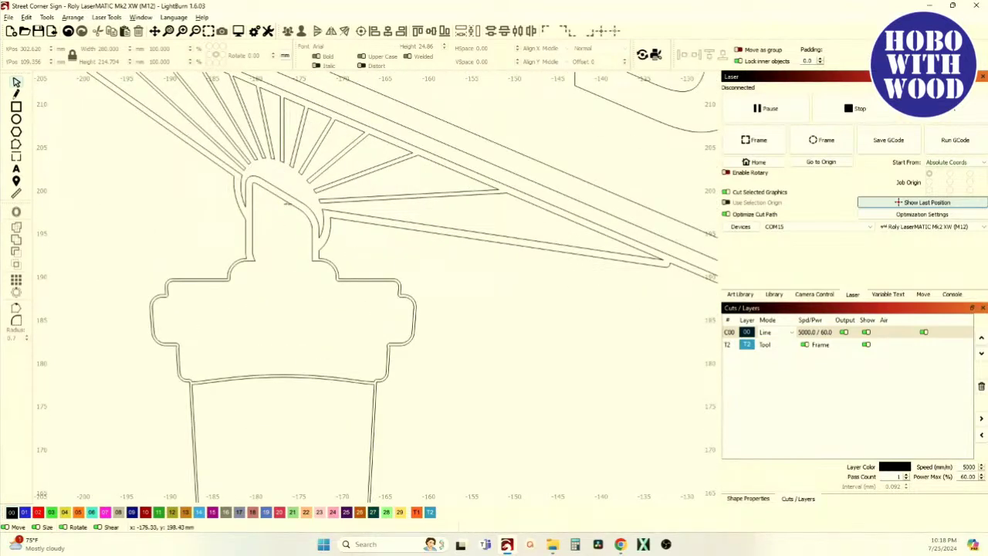
scroll(277, 207, "down", 5)
scroll(540, 270, "up", 5)
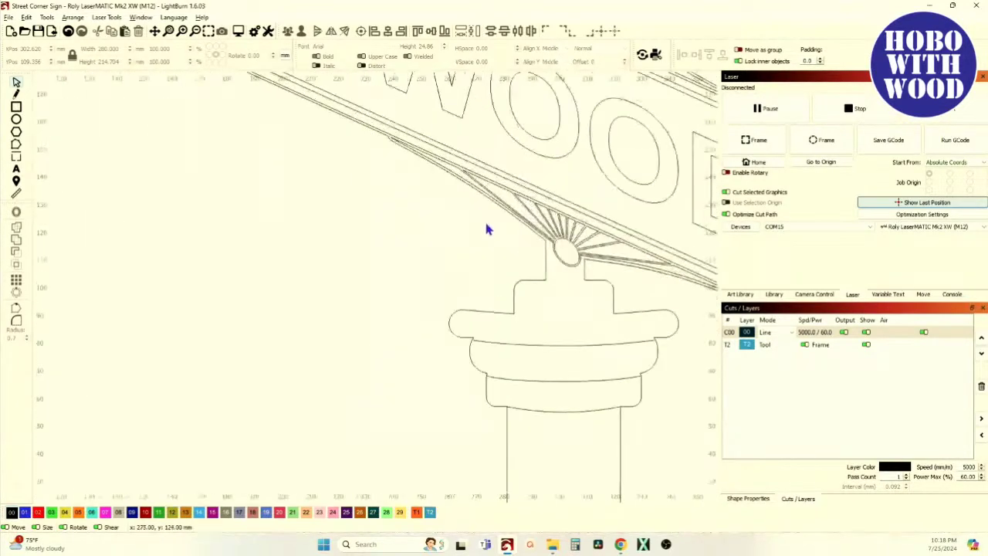
Undo the trial weld, restoring the separate sign outlines.
left_click(68, 33)
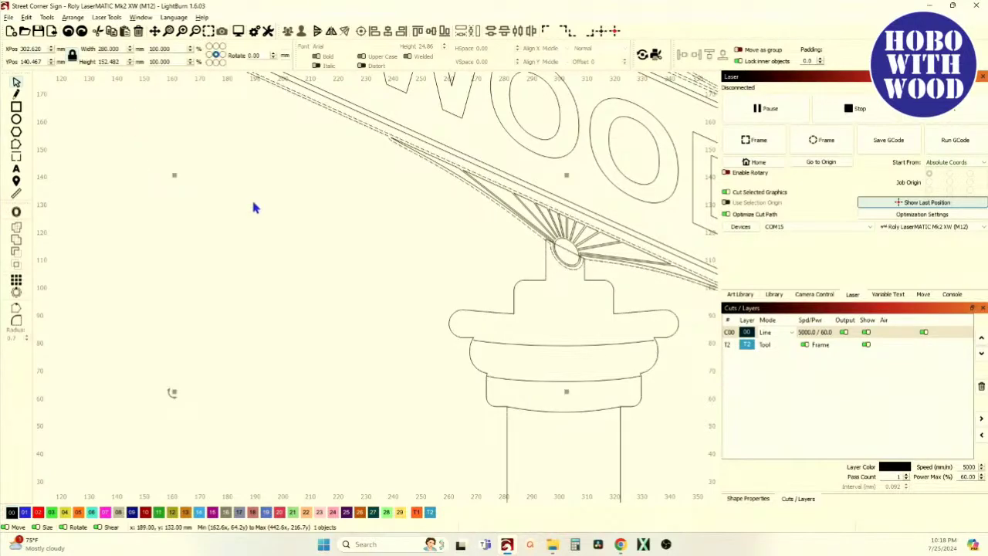
left_click(68, 32)
left_click(68, 33)
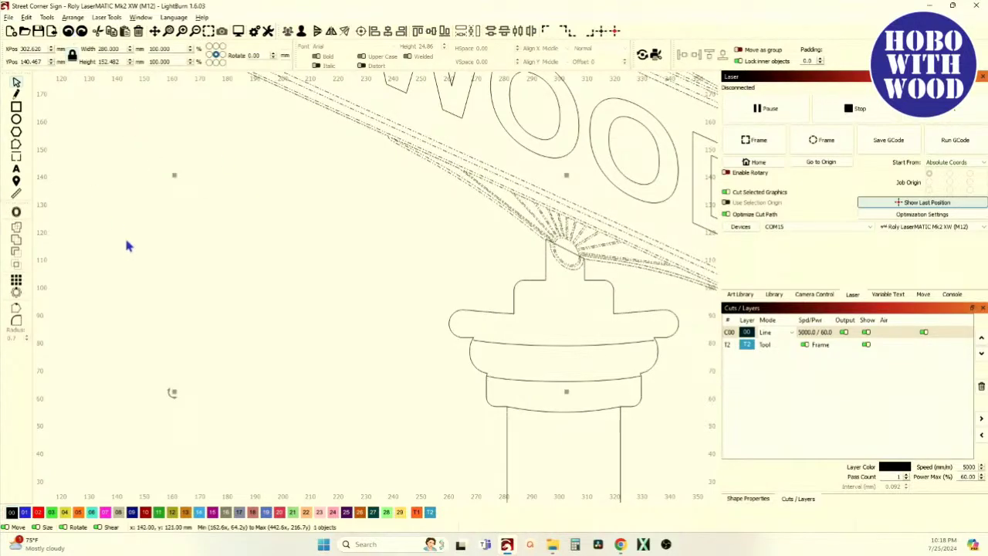
scroll(125, 241, "down", 3)
scroll(347, 335, "up", 2)
scroll(308, 228, "up", 2)
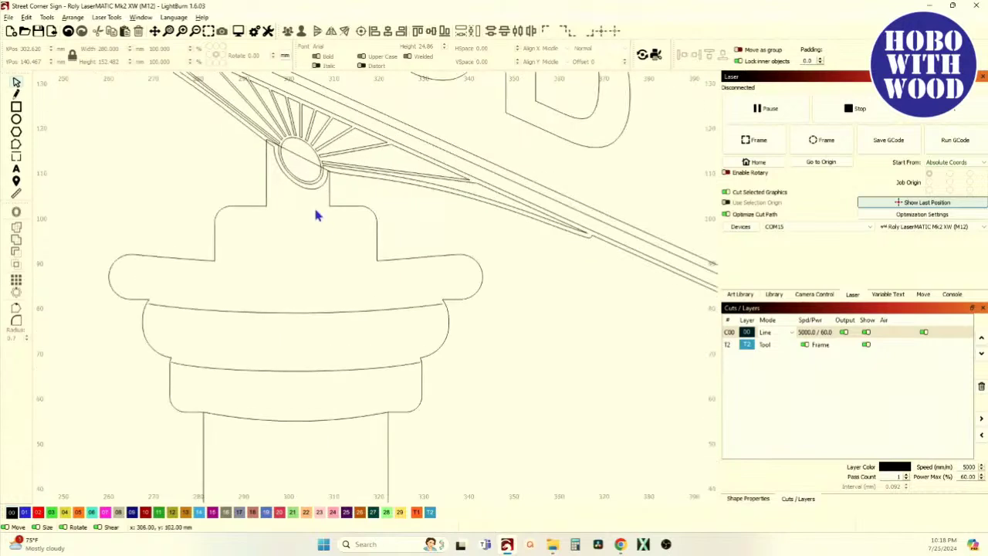
Offset the post outline and the capital's three bowl pieces inward by 1.00 mm.
left_click(347, 207)
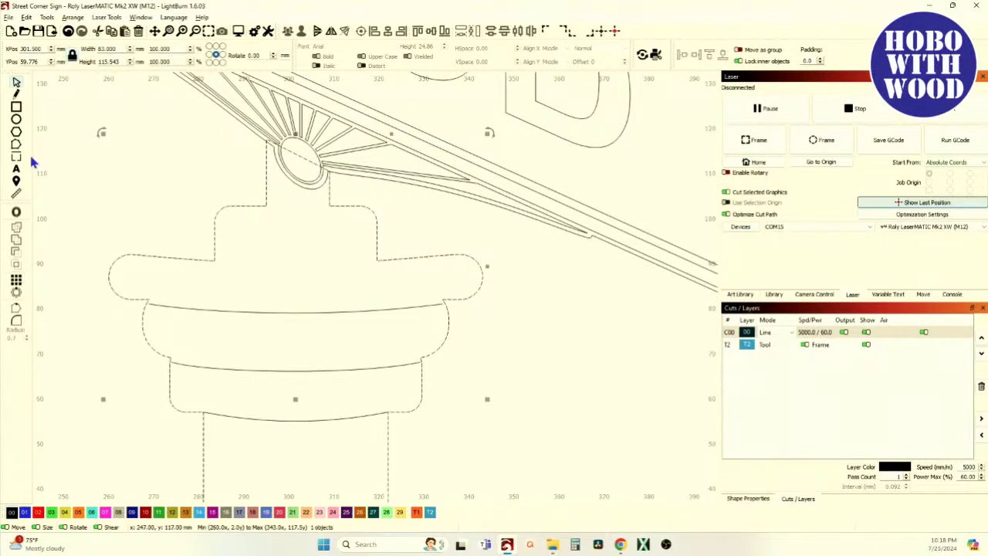
left_click(17, 213)
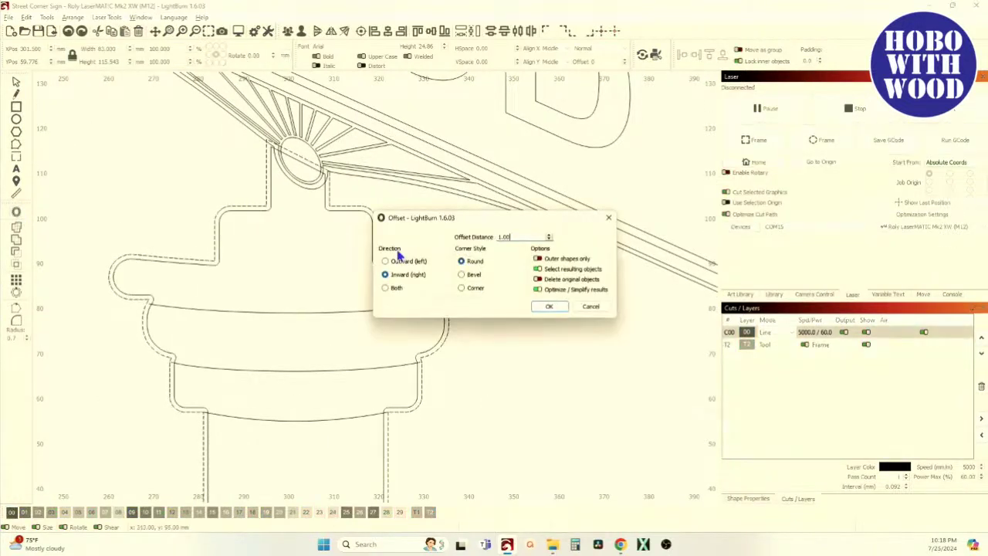
left_click(547, 307)
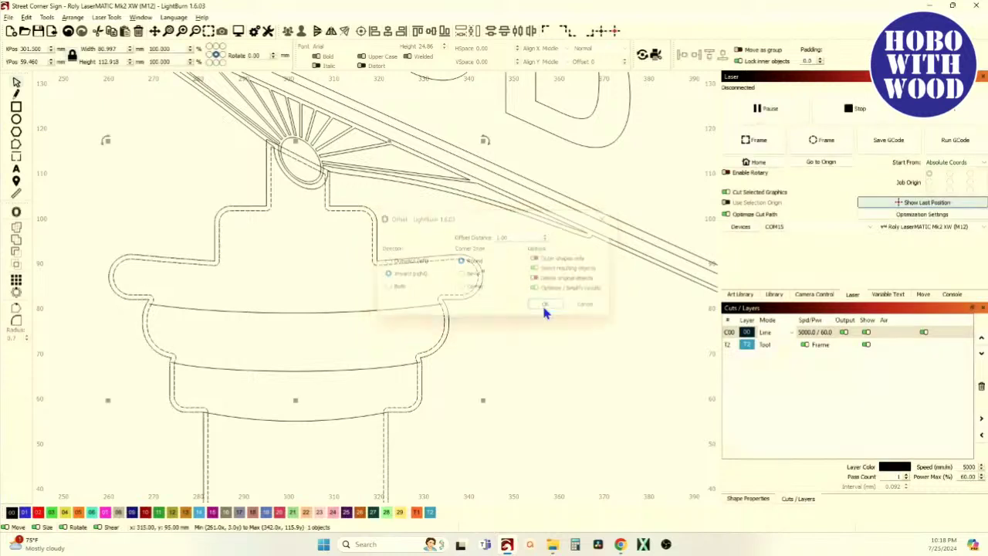
left_click(307, 454)
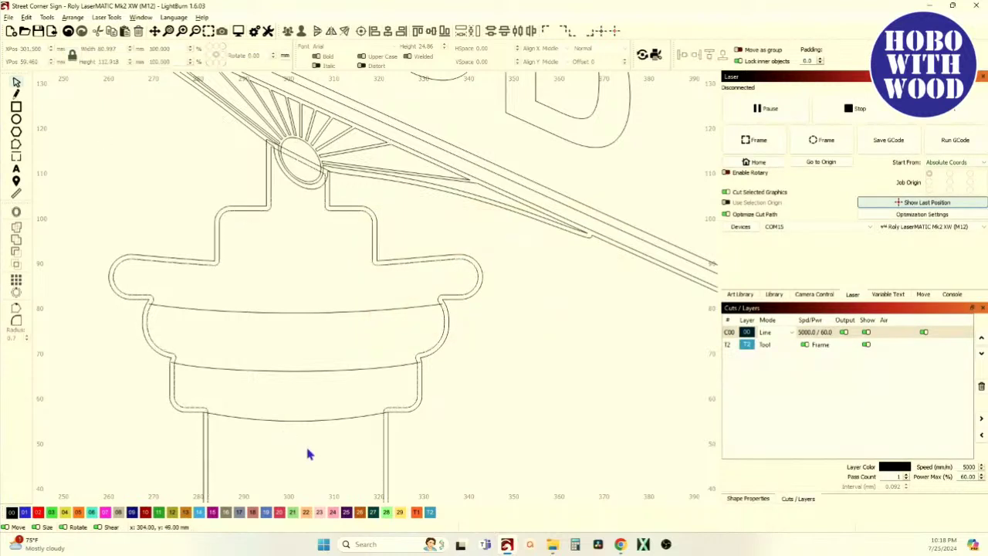
left_click(278, 310)
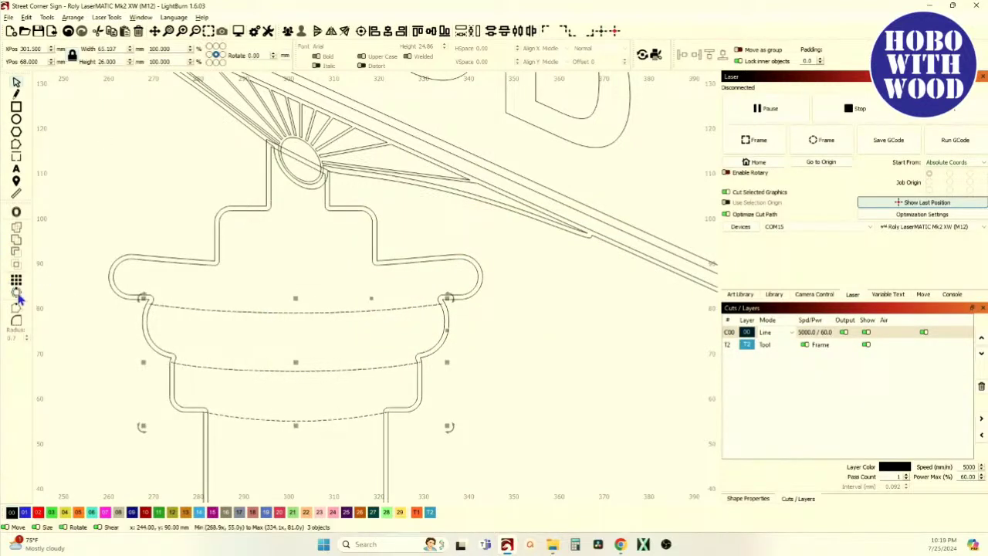
left_click(16, 213)
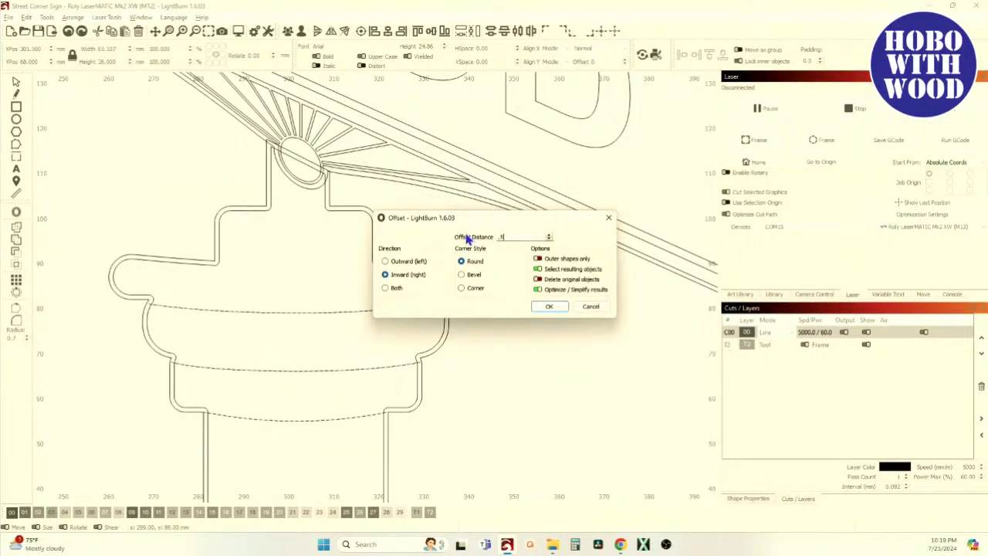
left_click(550, 307)
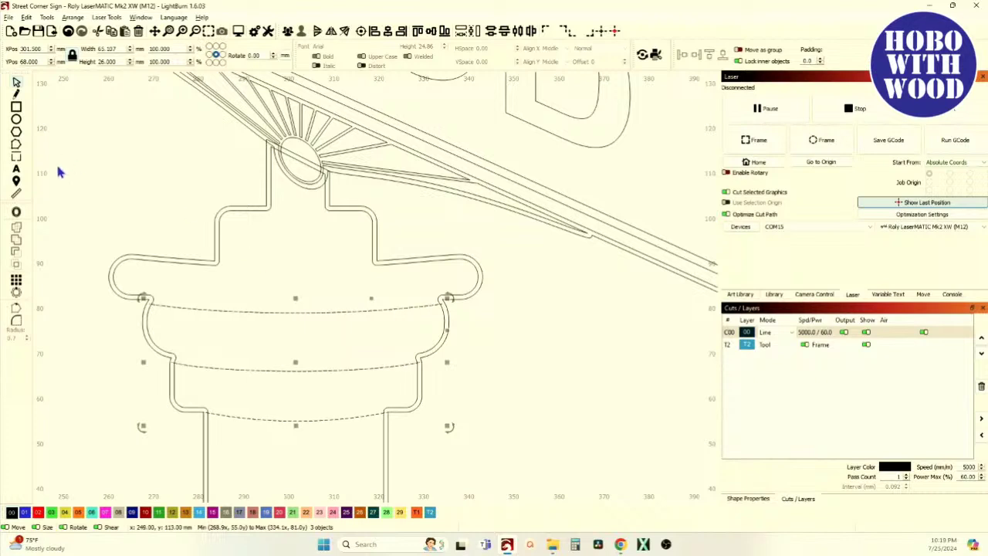
Add a 0.50 mm outward round offset around the selected outlines.
left_click(17, 214)
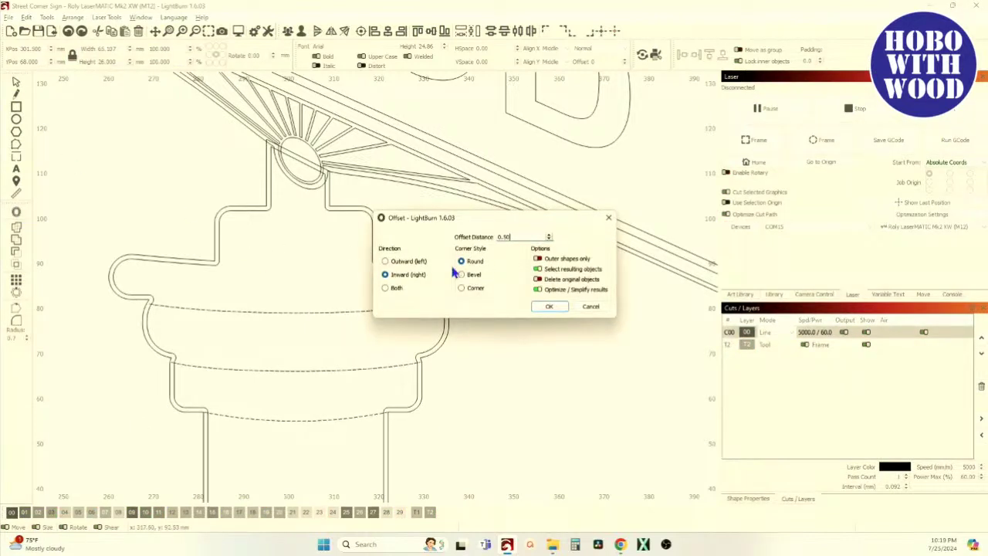
left_click(402, 262)
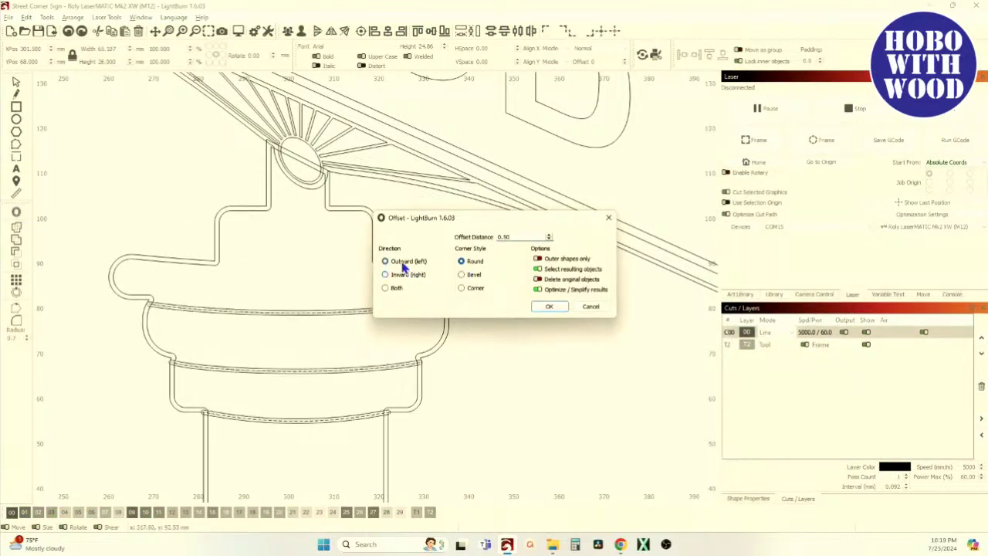
left_click(549, 308)
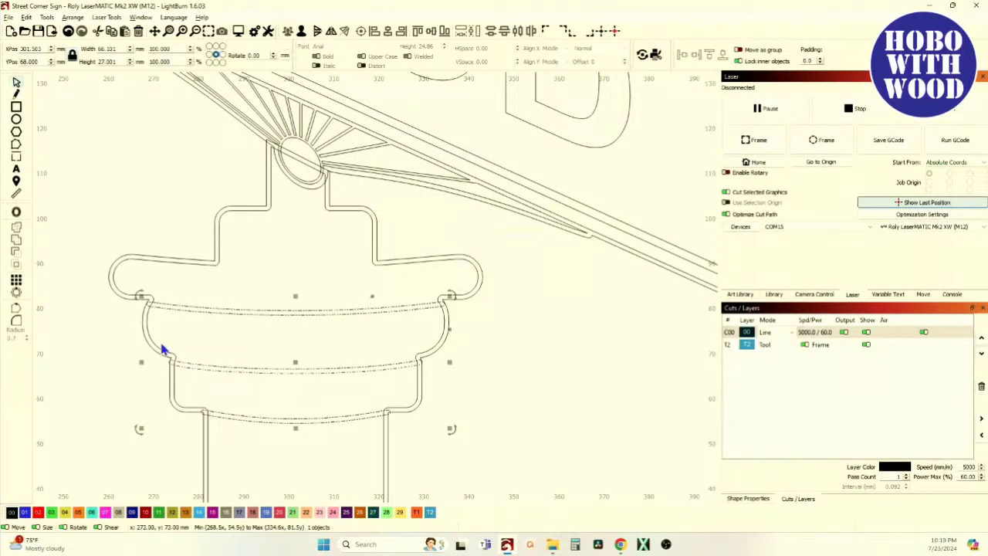
Try welding the post's inner outline, undo it, then select the pedestal and inner post outlines.
left_click(153, 341, "shift")
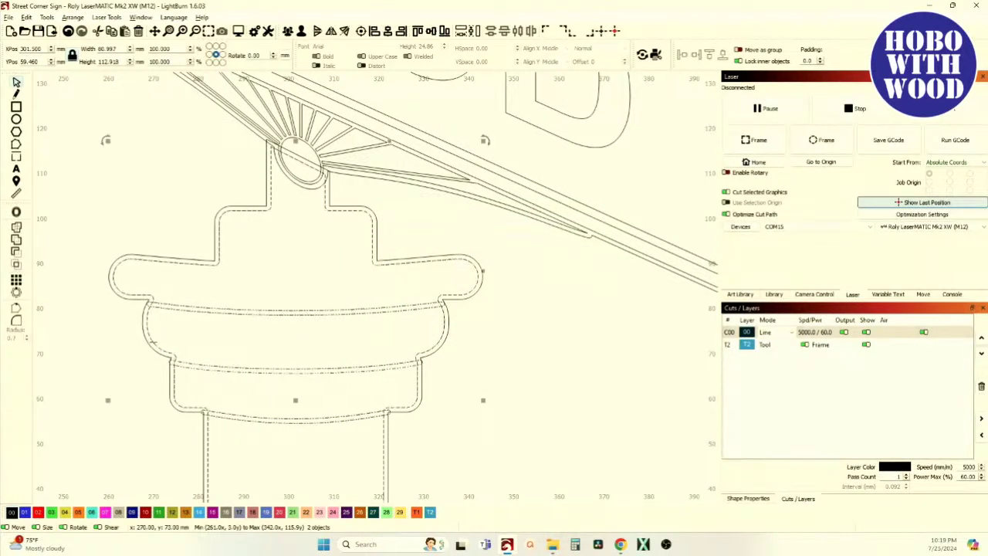
left_click(16, 240)
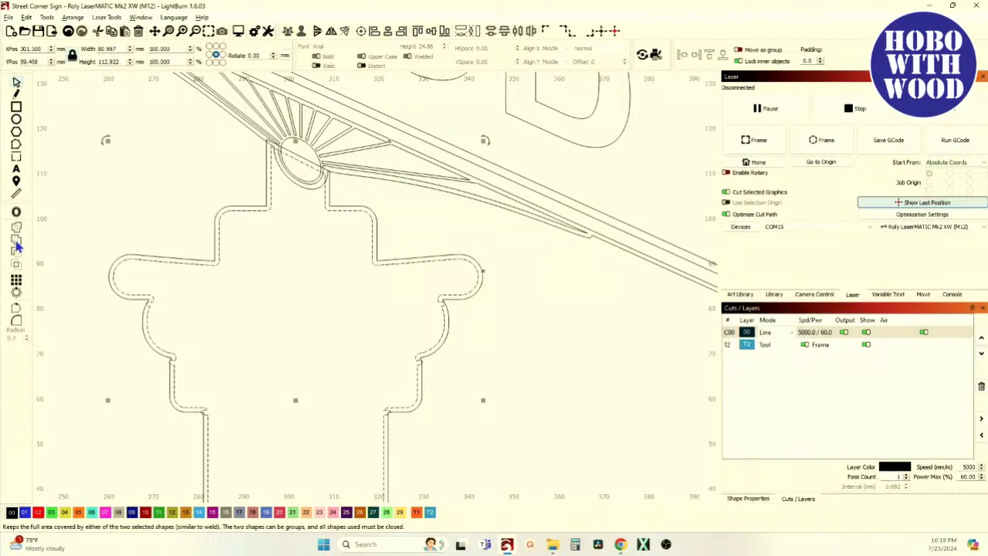
left_click(68, 31)
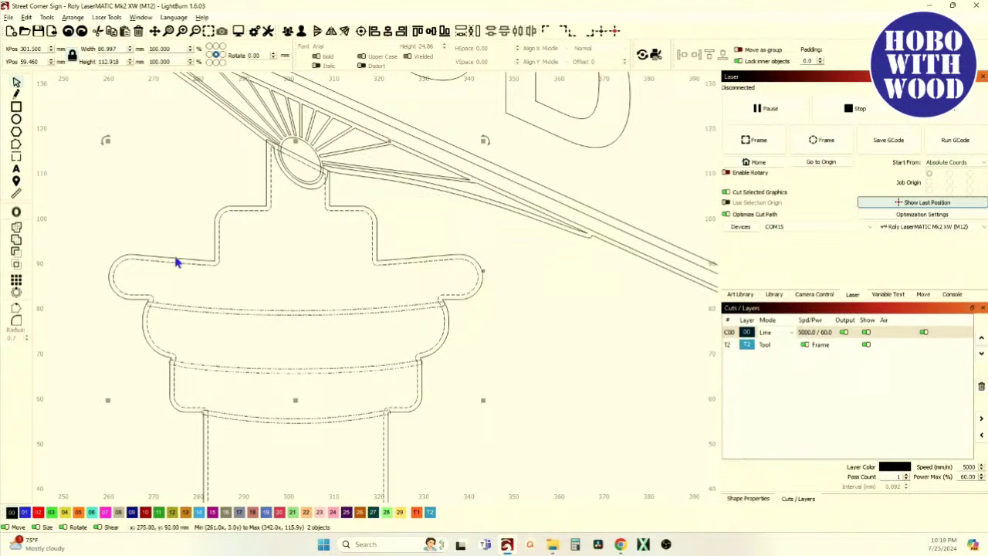
left_click(160, 222)
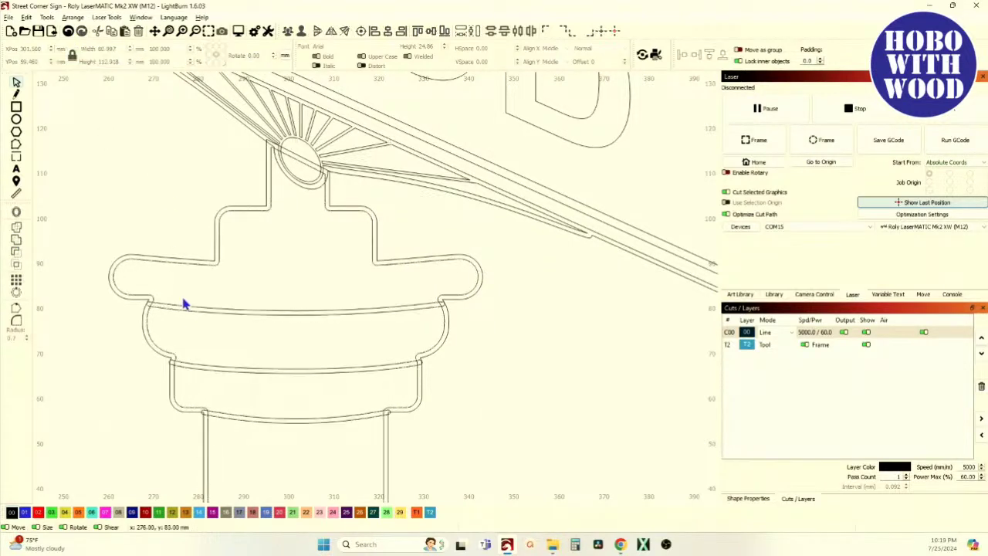
left_click(181, 262)
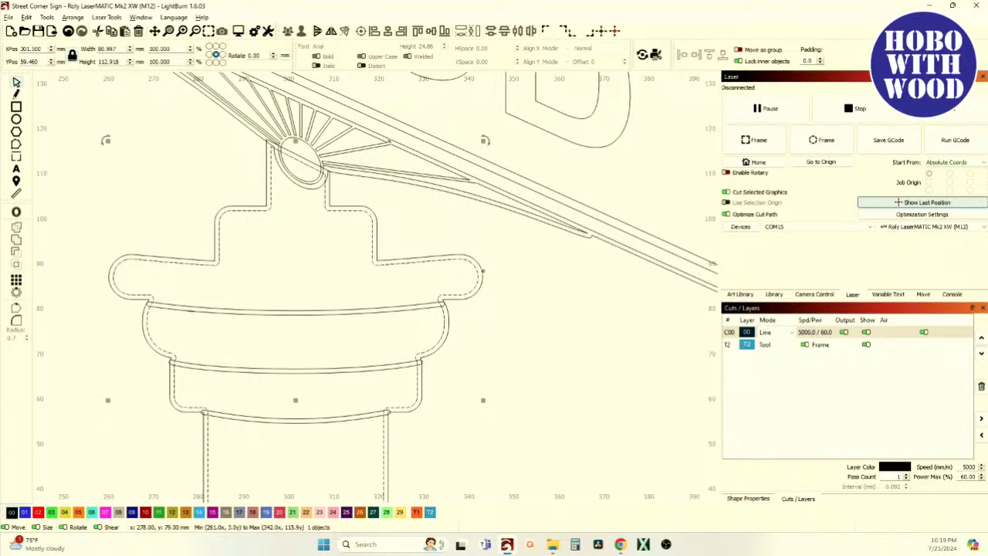
left_click(191, 311, "shift")
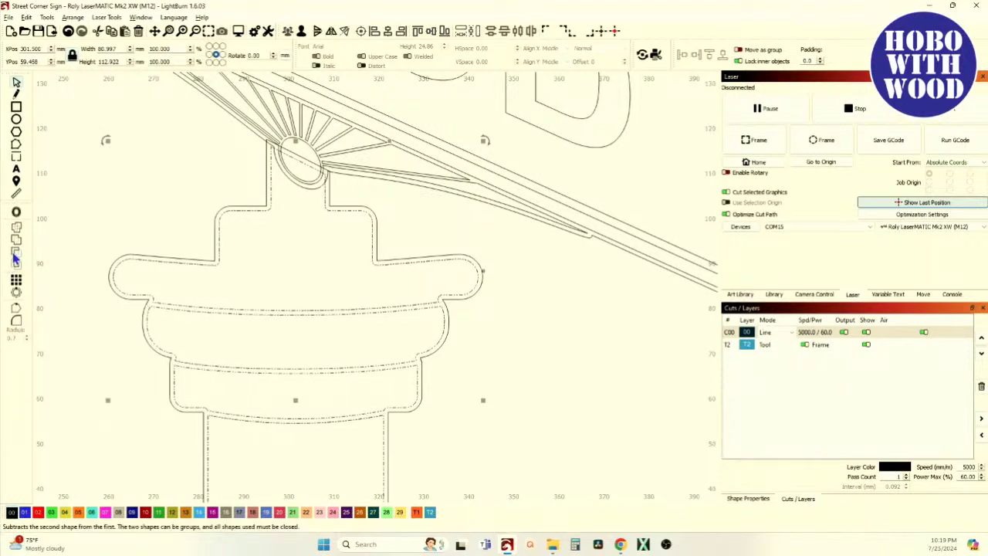
Switch layer C00's mode from Line to Fill and zoom out to view the whole sign.
left_click(61, 313)
scroll(62, 315, "down", 3)
scroll(228, 231, "up", 2)
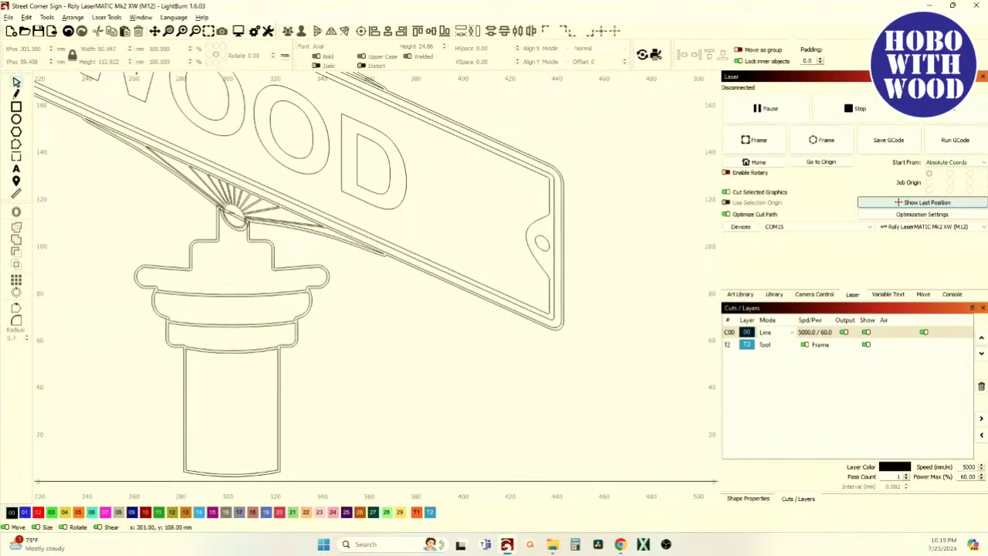
scroll(231, 247, "up", 3)
scroll(231, 236, "down", 5)
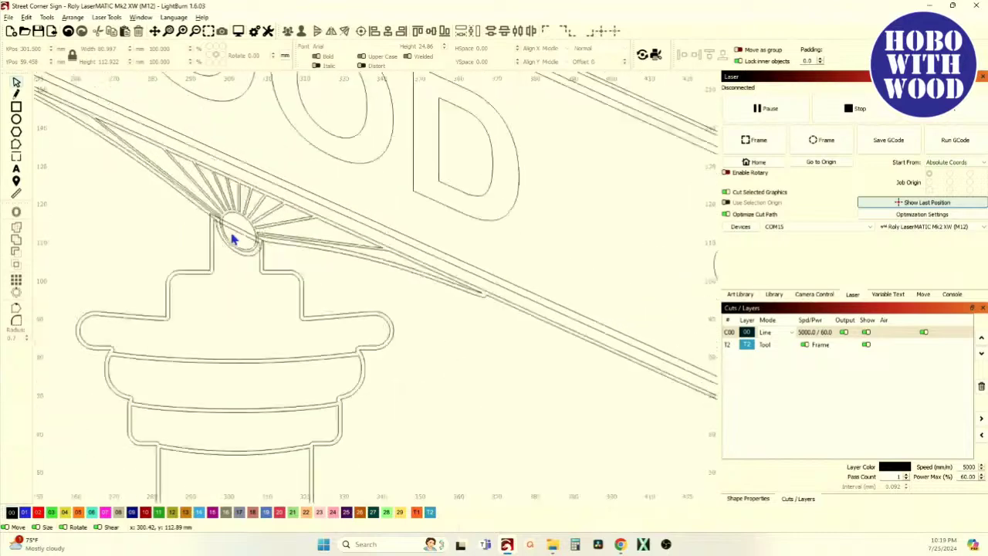
left_click(770, 331)
left_click(776, 347)
scroll(301, 359, "down", 2)
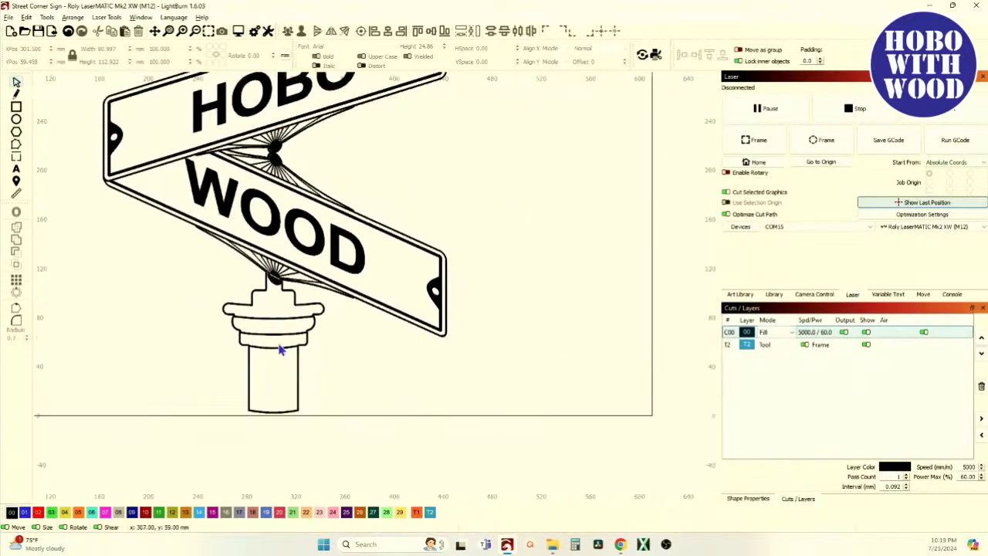
scroll(266, 351, "down", 2)
scroll(264, 275, "down", 1)
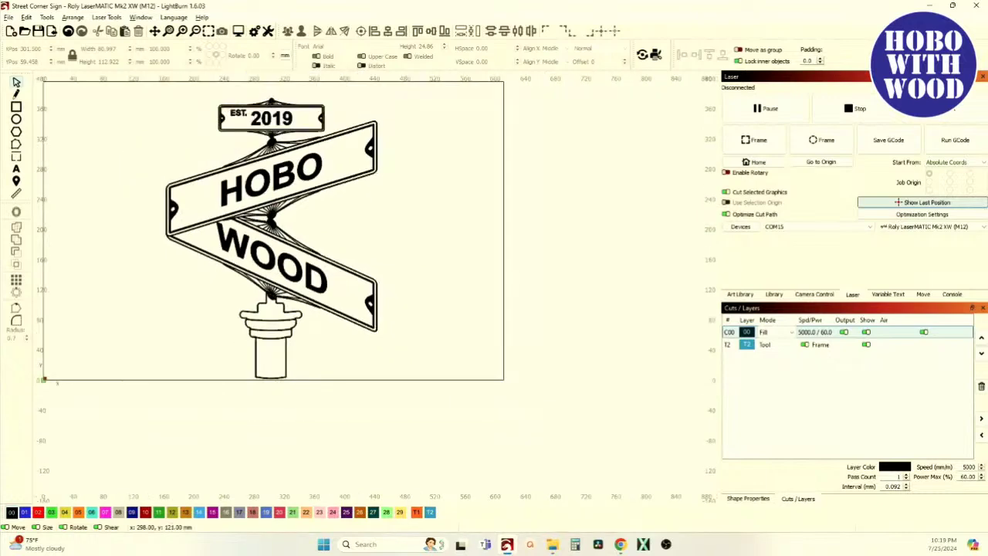
scroll(229, 189, "up", 2)
scroll(270, 210, "down", 2)
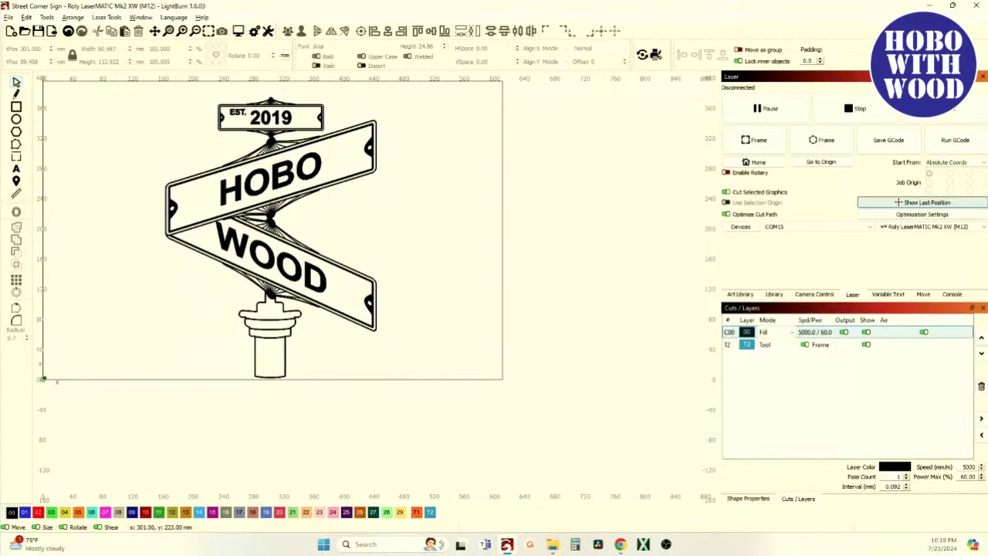
scroll(183, 227, "up", 2)
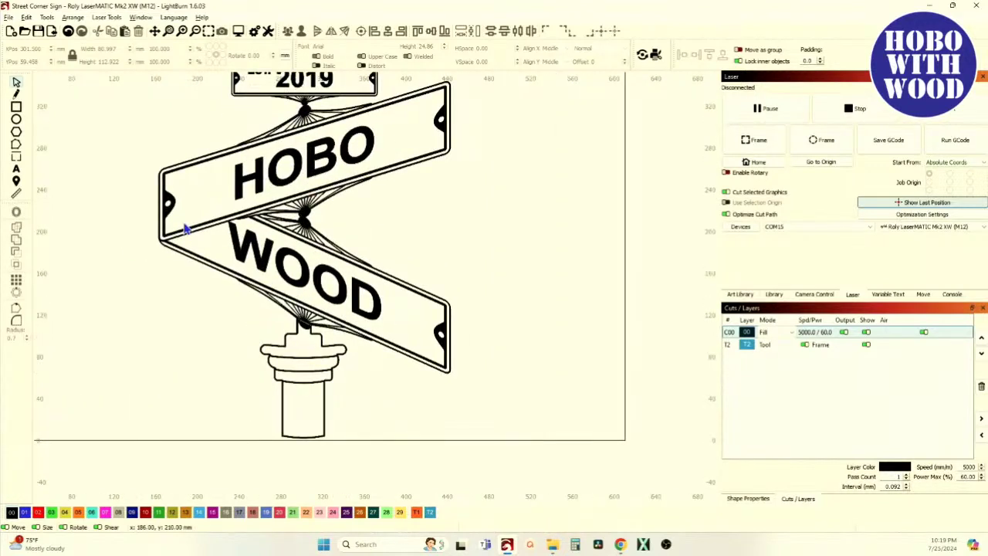
scroll(179, 228, "down", 2)
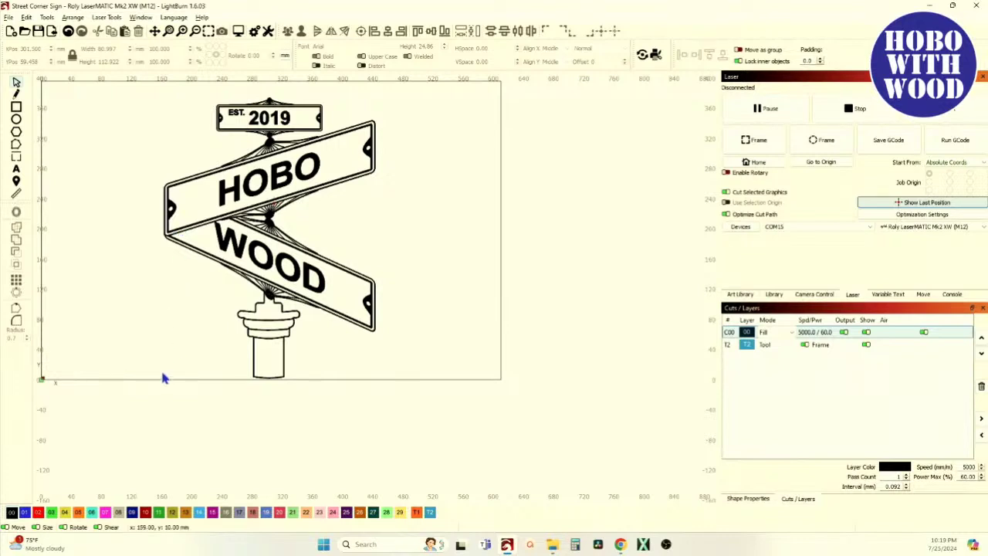
scroll(163, 380, "down", 3)
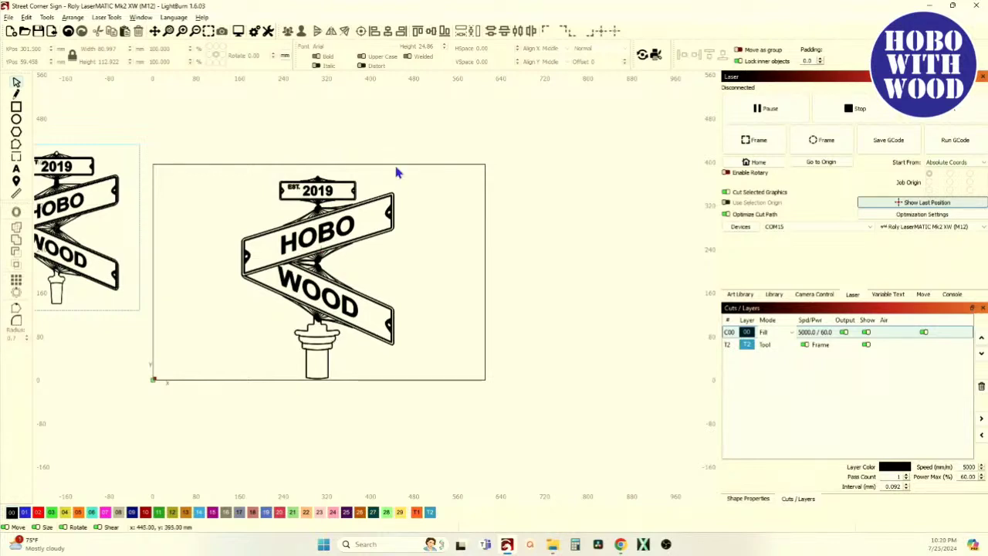
Group every sign part with Ctrl+G and scale it proportionally to 300 mm tall (about 225.7 × 300 mm).
left_click_drag(193, 122, 469, 464)
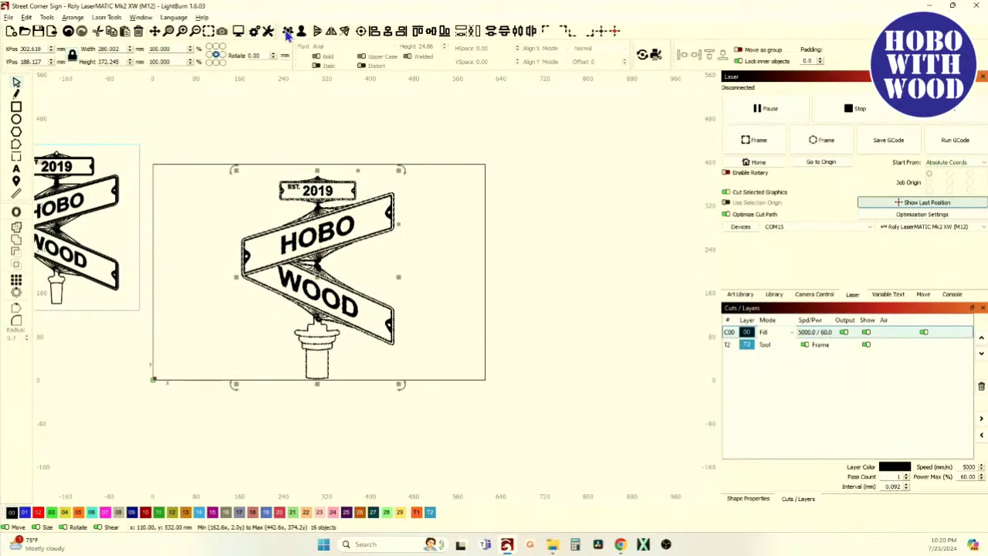
key("ctrl+g")
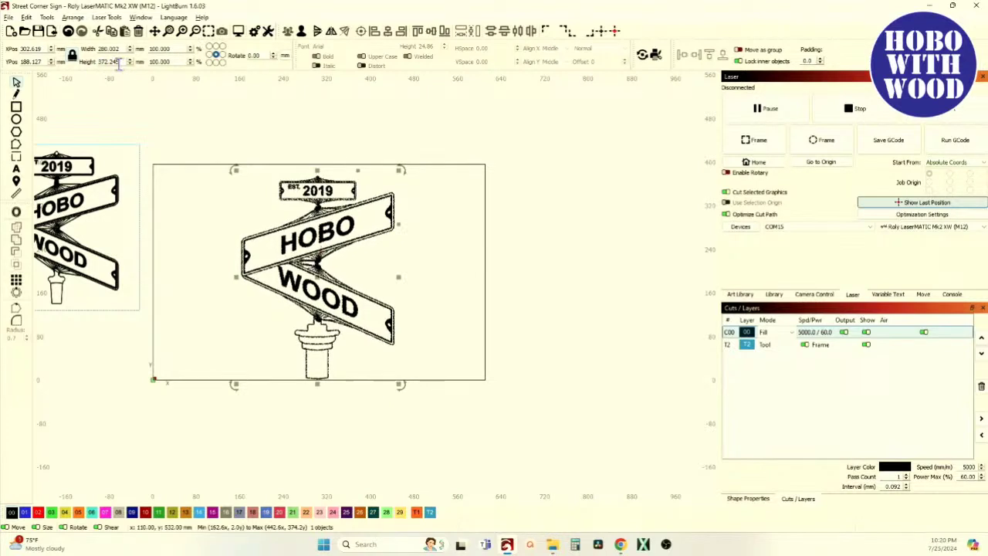
left_click_drag(120, 65, 78, 68)
type("300")
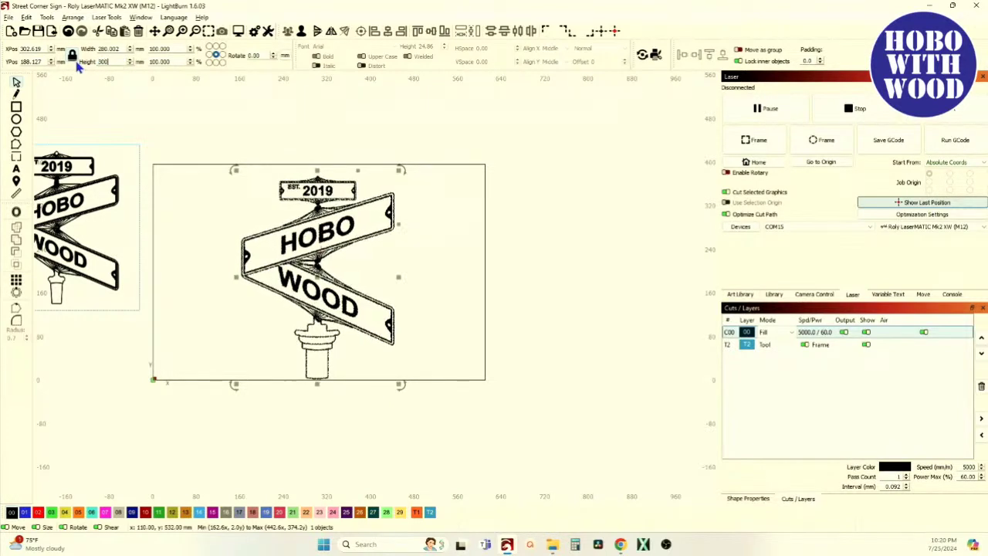
key("Return")
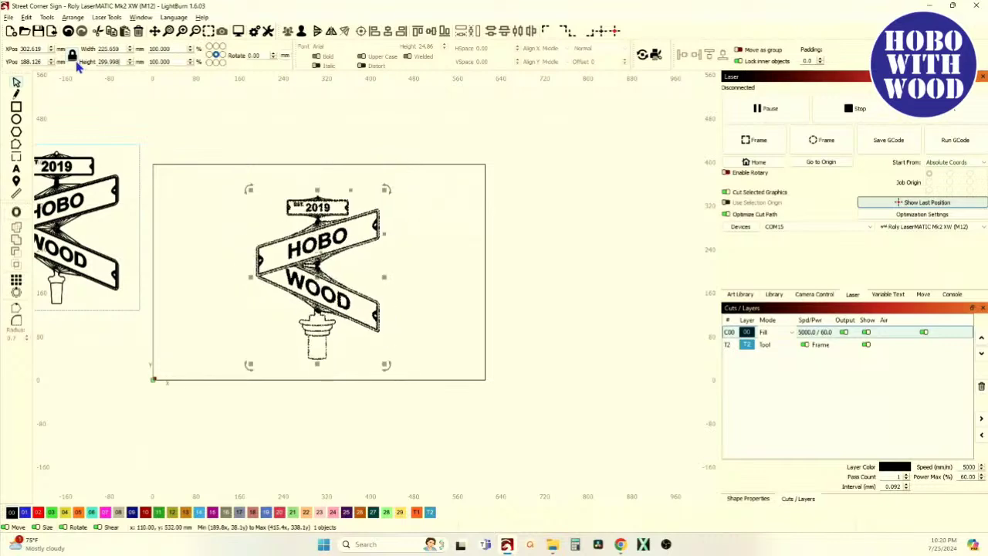
left_click(221, 214)
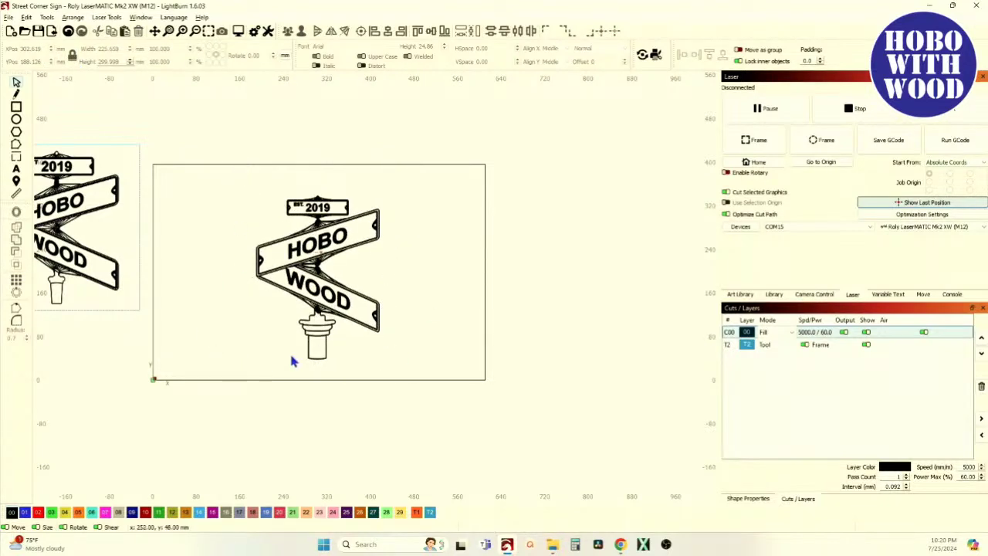
scroll(292, 361, "up", 4)
scroll(299, 356, "down", 4)
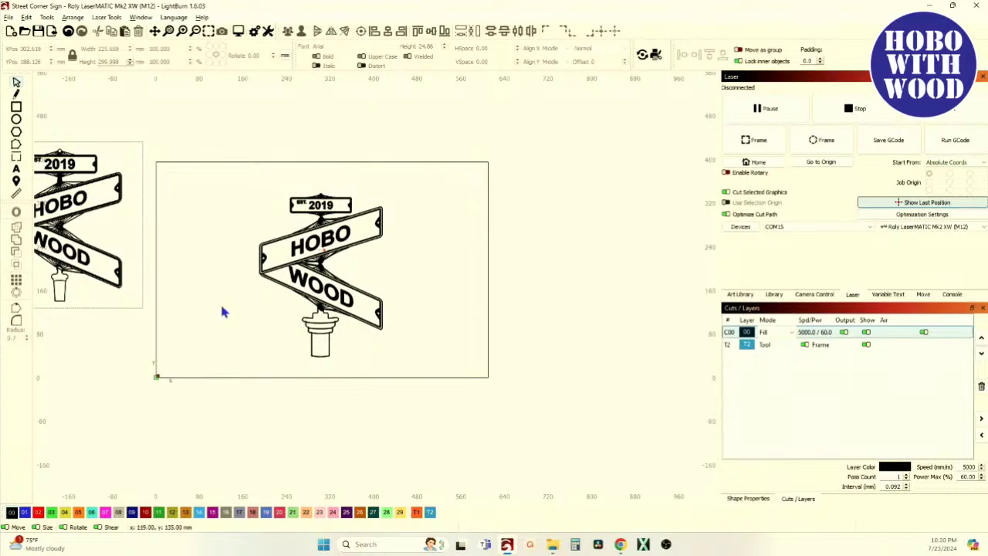
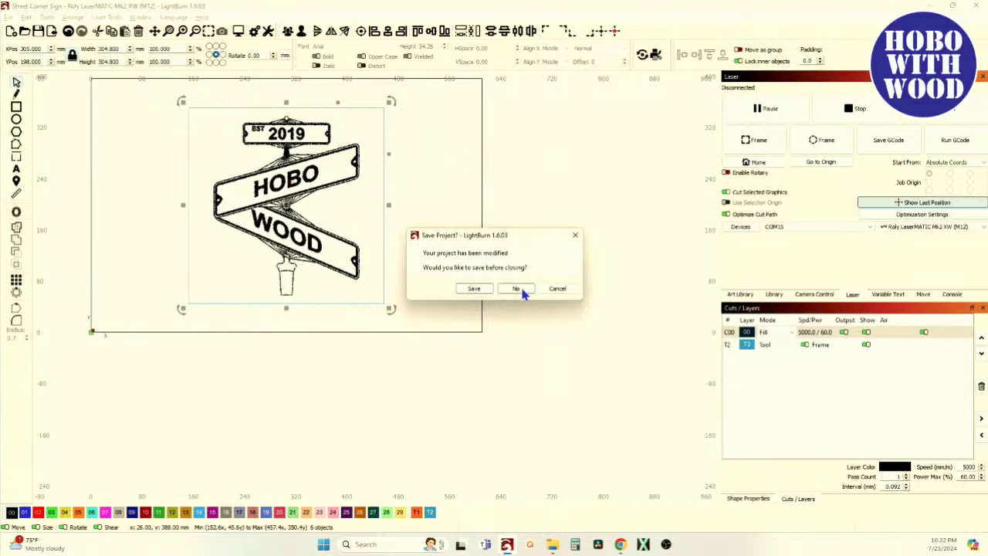
Reopen the saved Street Corner Sign project and select the whole sign artwork.
left_click(8, 17)
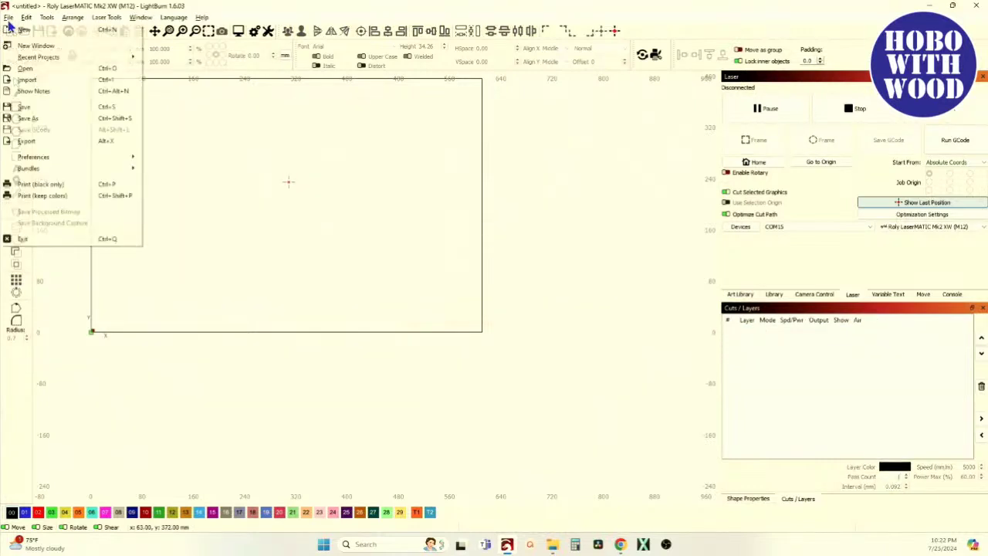
left_click(25, 68)
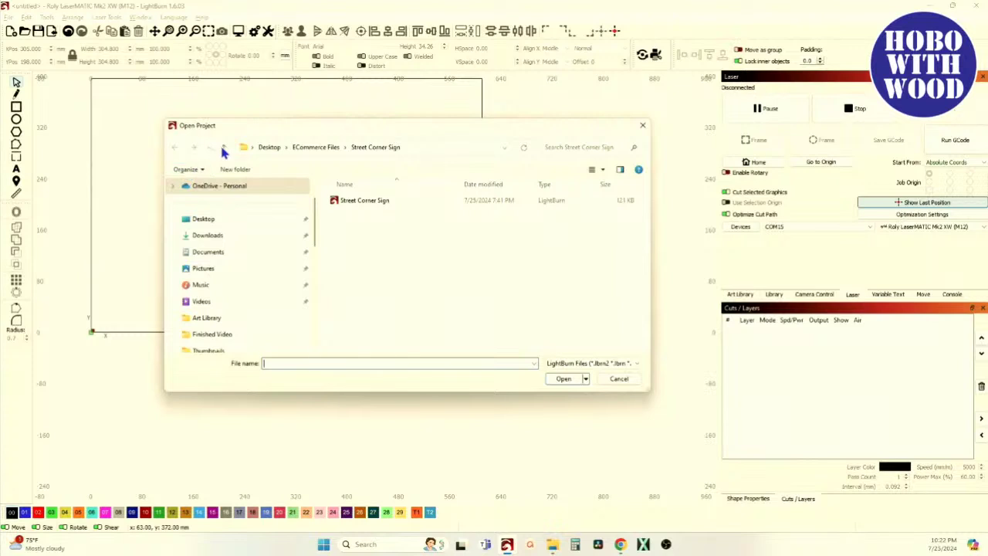
double_click(370, 202)
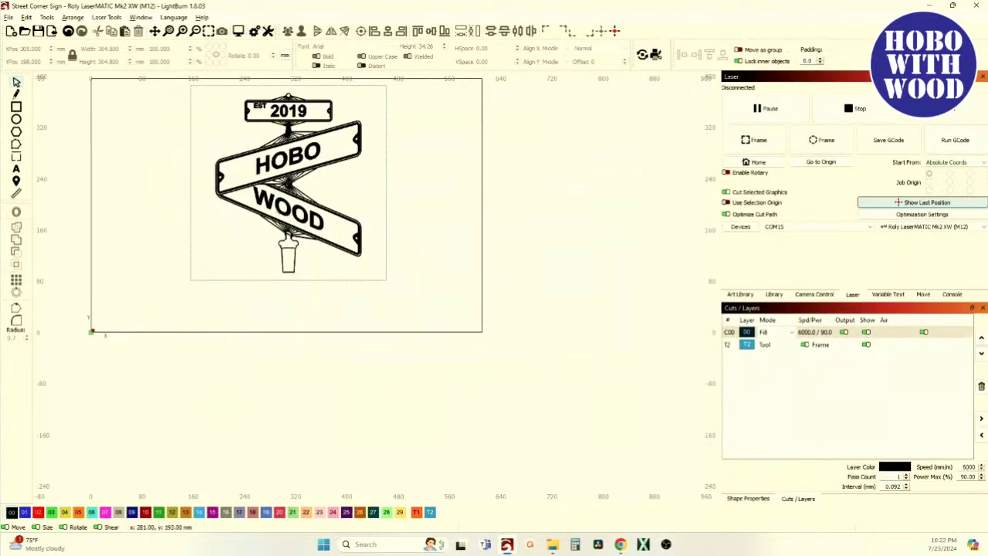
scroll(300, 219, "down", 1)
scroll(290, 207, "up", 3)
scroll(289, 202, "down", 2)
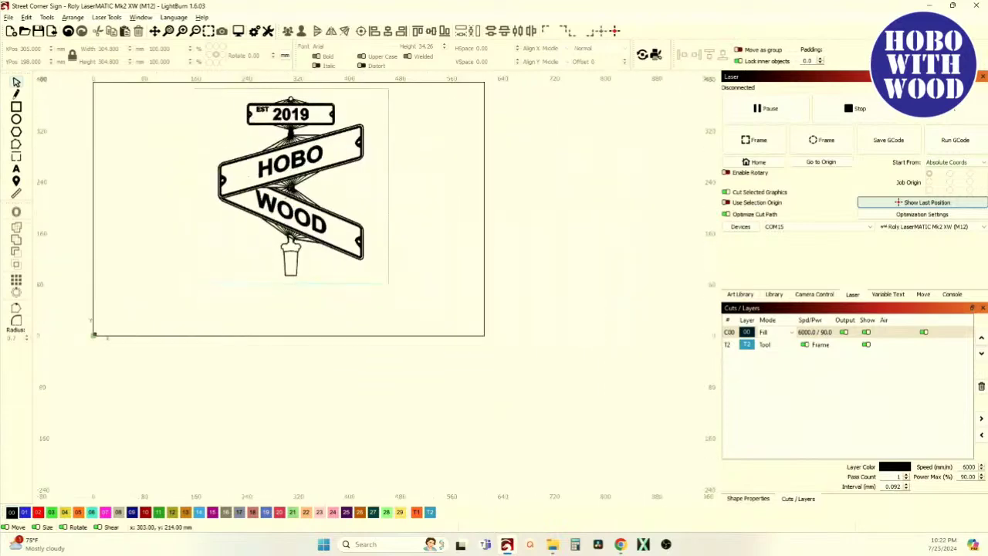
left_click(290, 190)
scroll(293, 191, "up", 2)
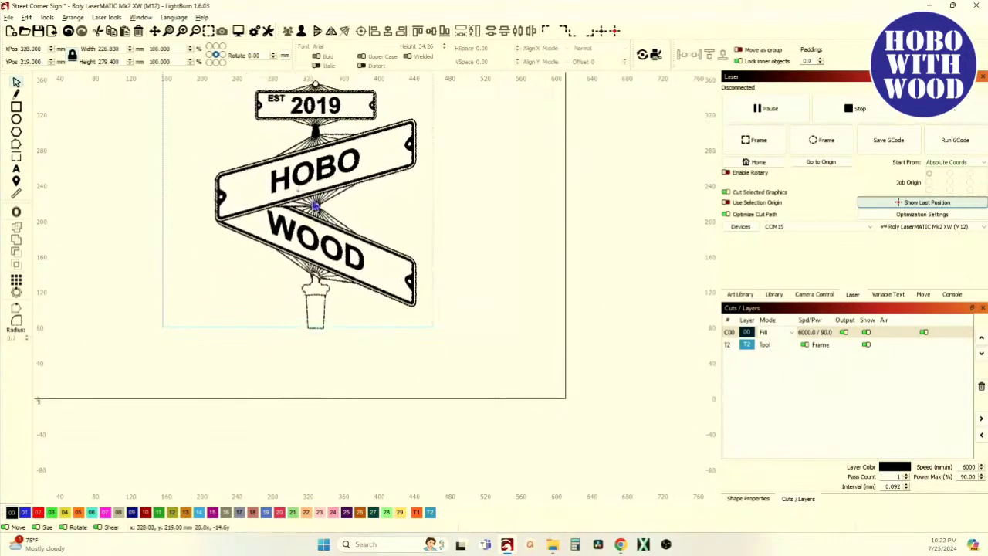
Reselect the grouped sign and ungroup it into separate pieces.
left_click(193, 320)
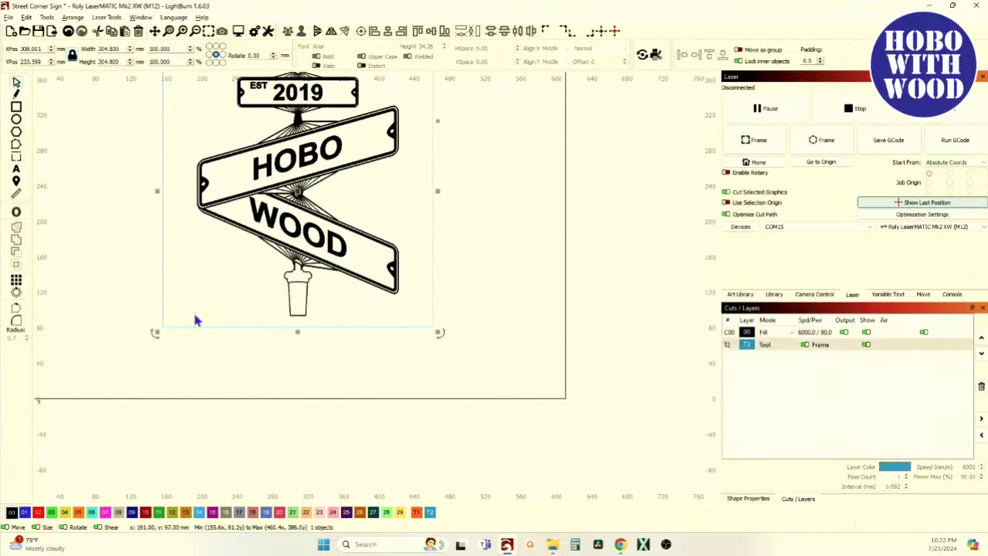
scroll(242, 357, "down", 2)
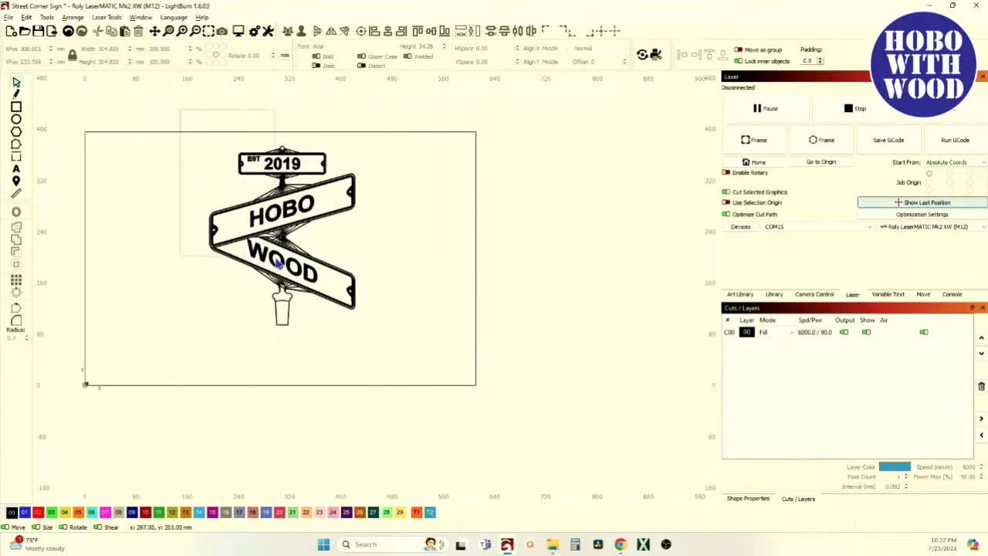
left_click(287, 279)
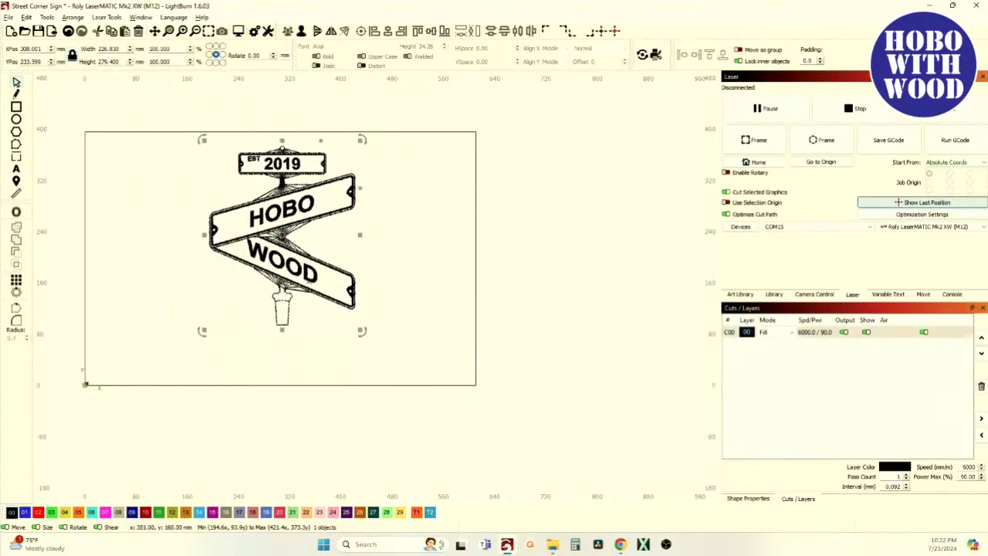
left_click(287, 280)
scroll(310, 245, "up", 2)
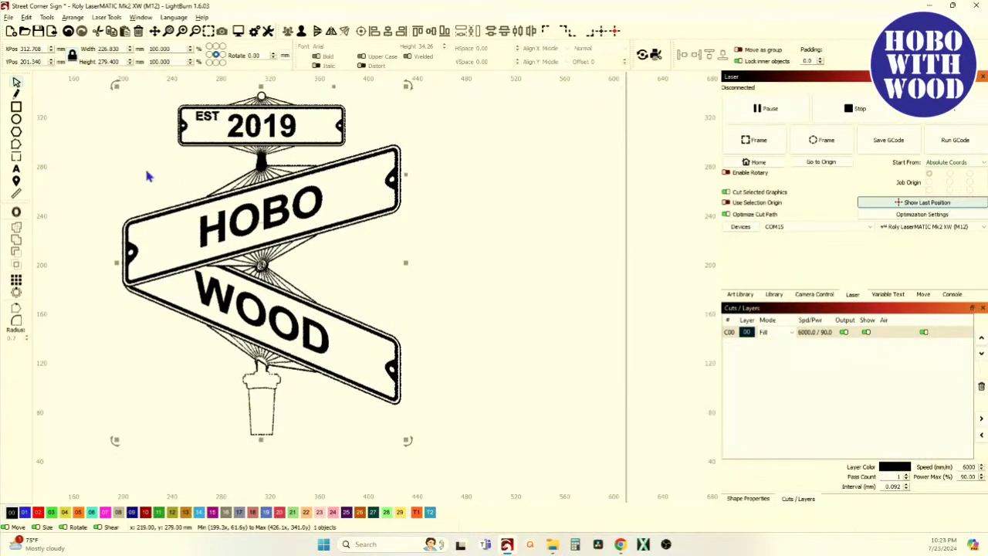
left_click(163, 206)
left_click(248, 226)
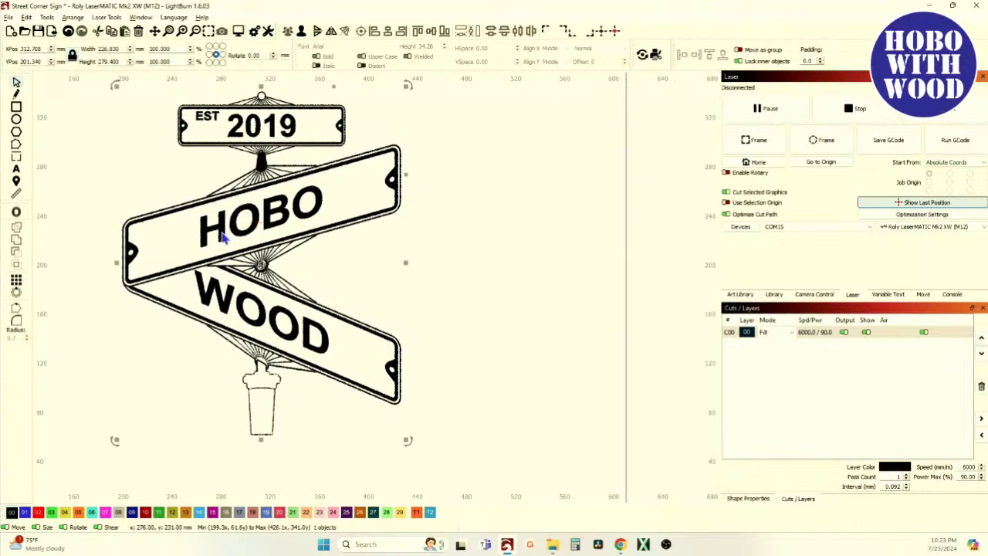
left_click(302, 31)
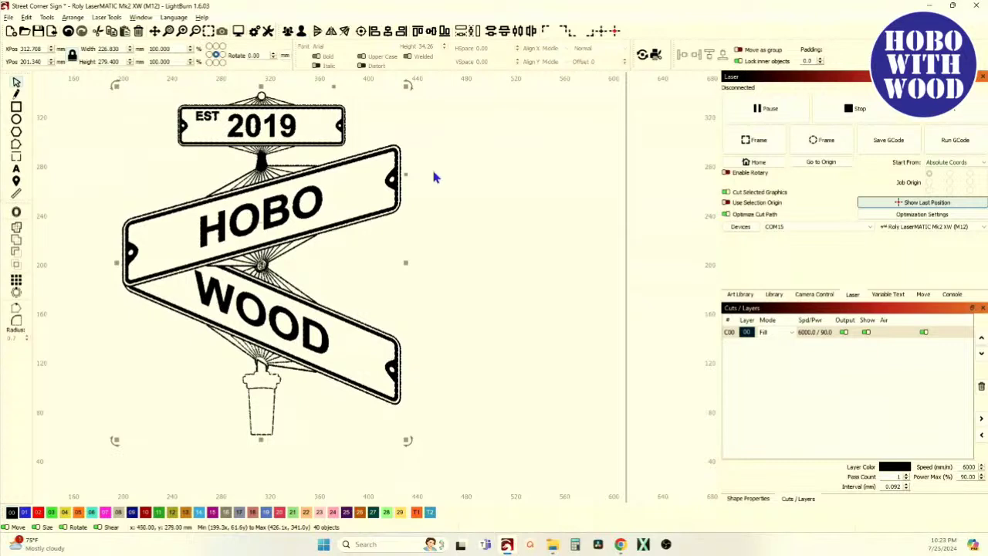
Select the HOBO, WOOD and 2019 texts one at a time, ending on HOBO.
left_click(403, 214)
left_click(312, 190)
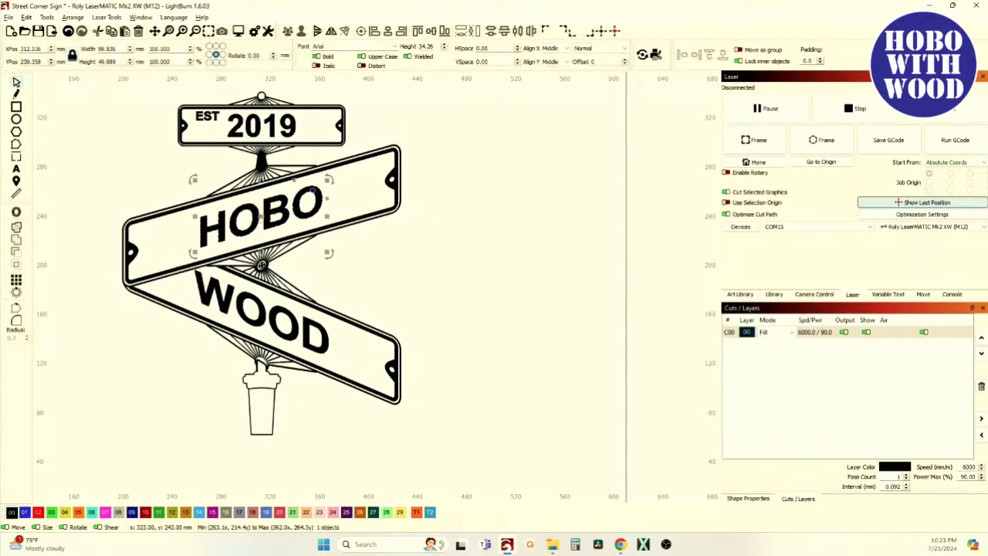
left_click(322, 331)
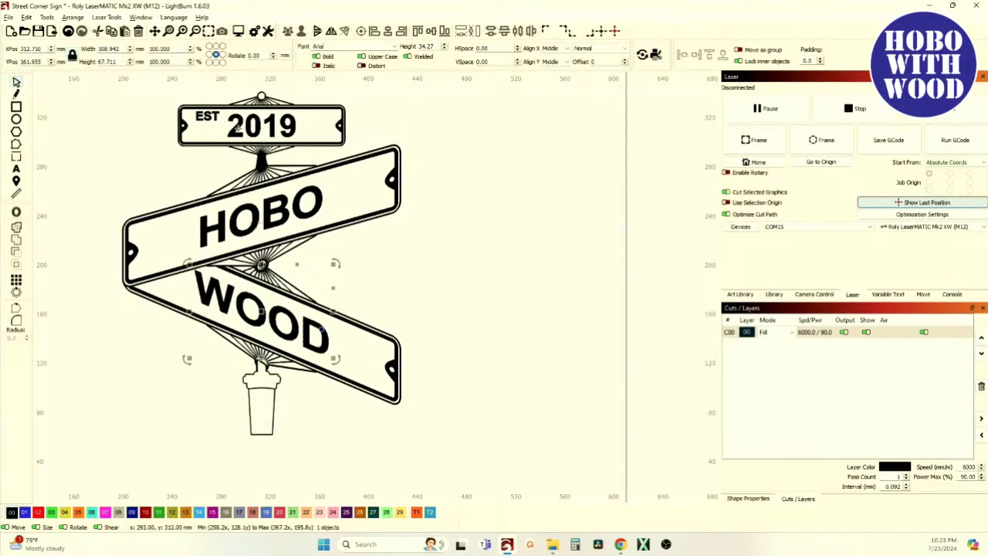
left_click(261, 126)
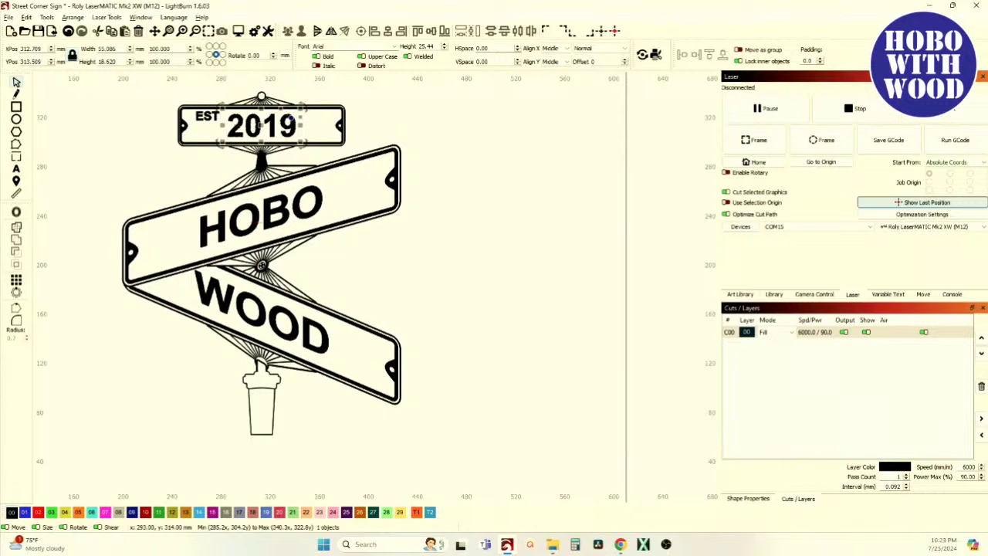
scroll(263, 145, "up", 3)
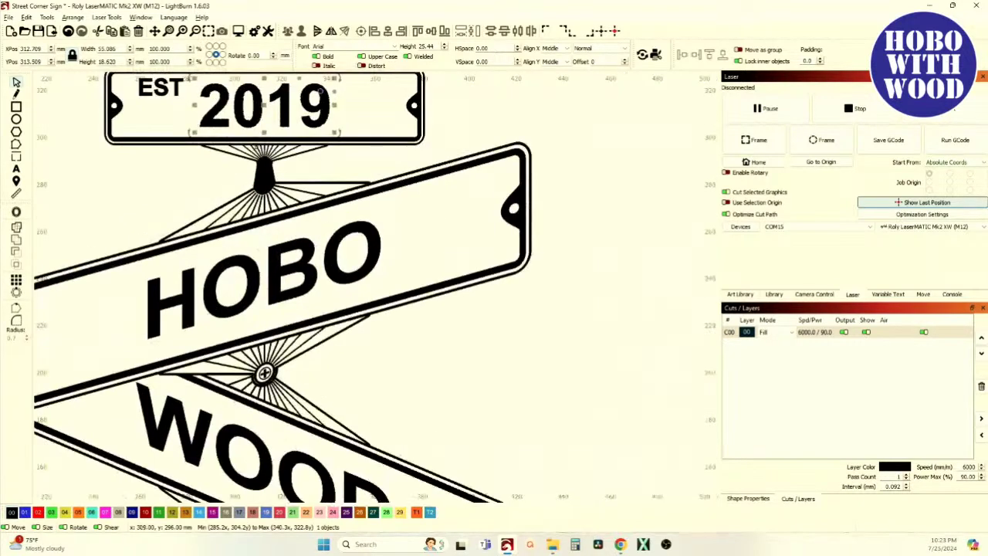
left_click(361, 230)
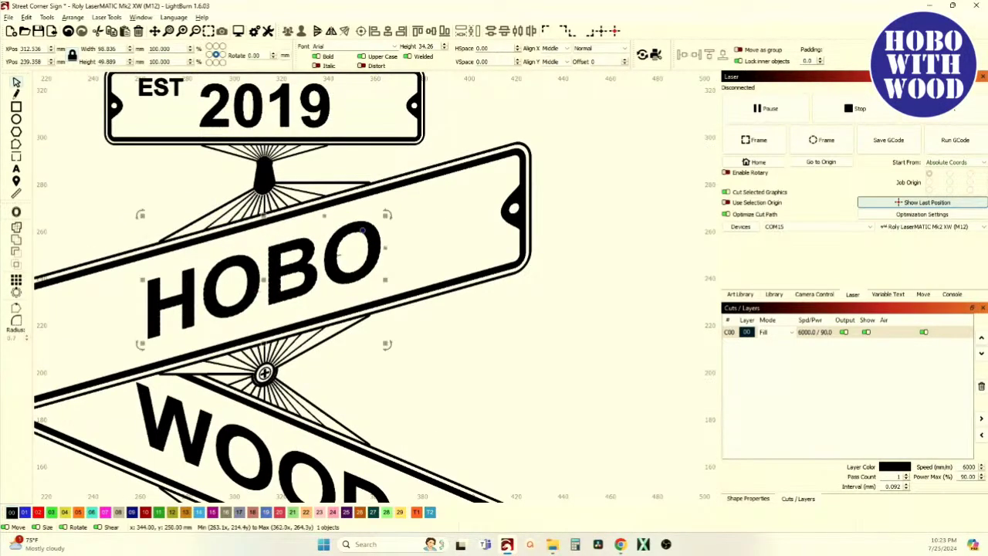
Switch layer C00's mode from Fill to Line and select the WOOD text.
left_click(764, 332)
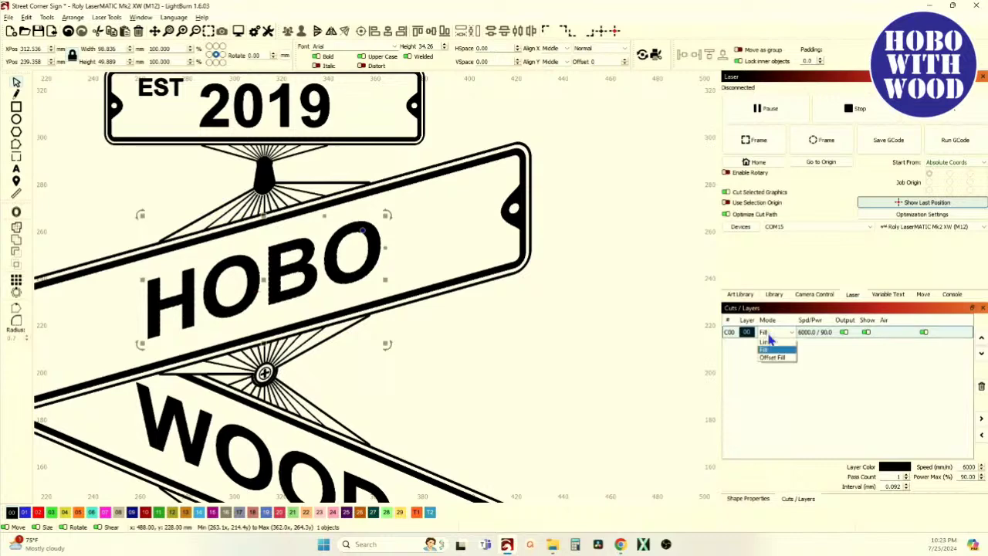
left_click(768, 340)
left_click(431, 368)
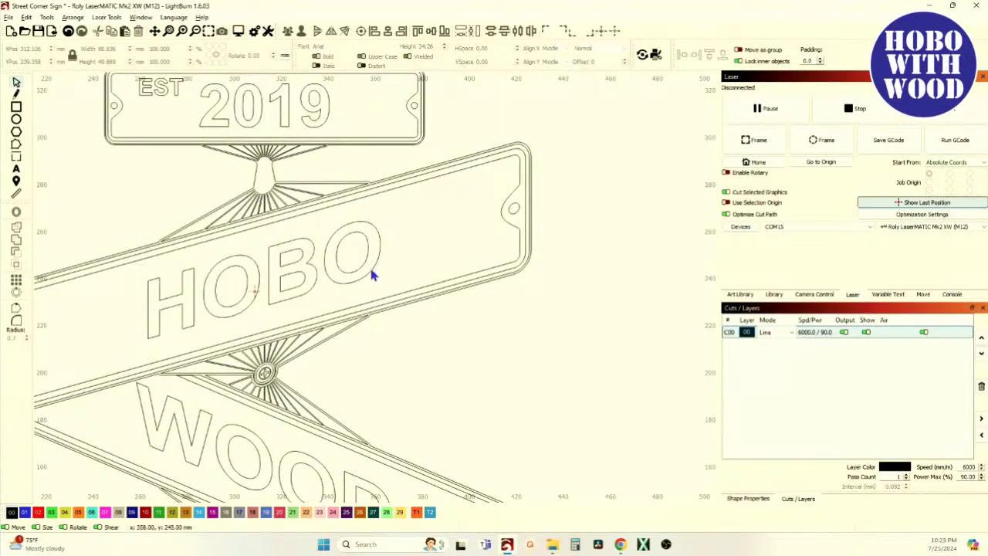
scroll(367, 274, "down", 2)
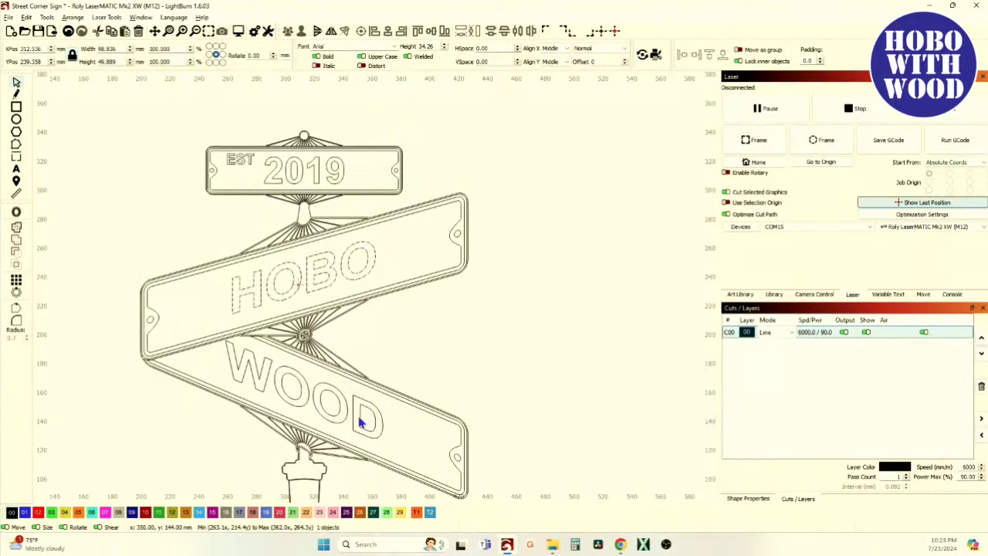
left_click(358, 417)
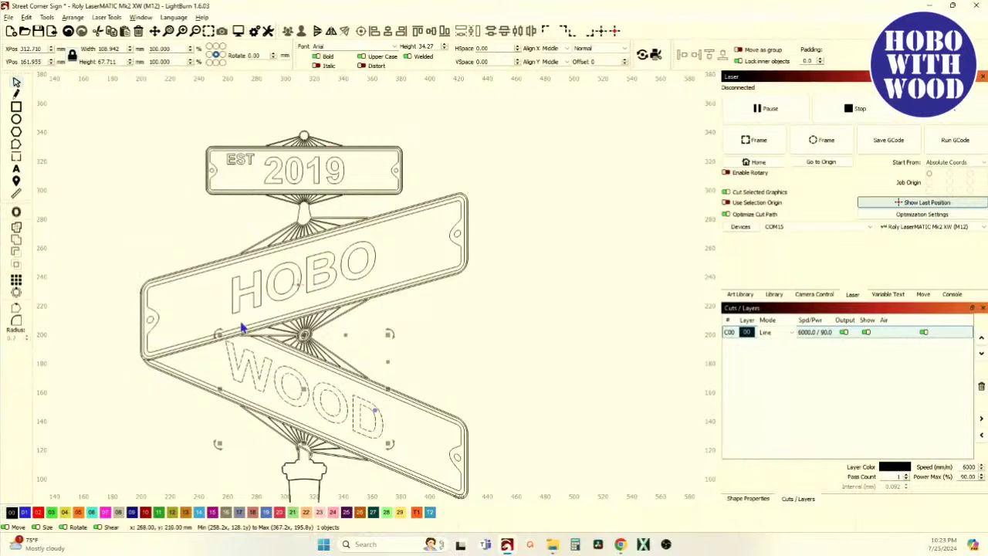
Edit the curved WOOD text, trying NAME and test letters, then restore it to WOOD.
left_click(16, 169)
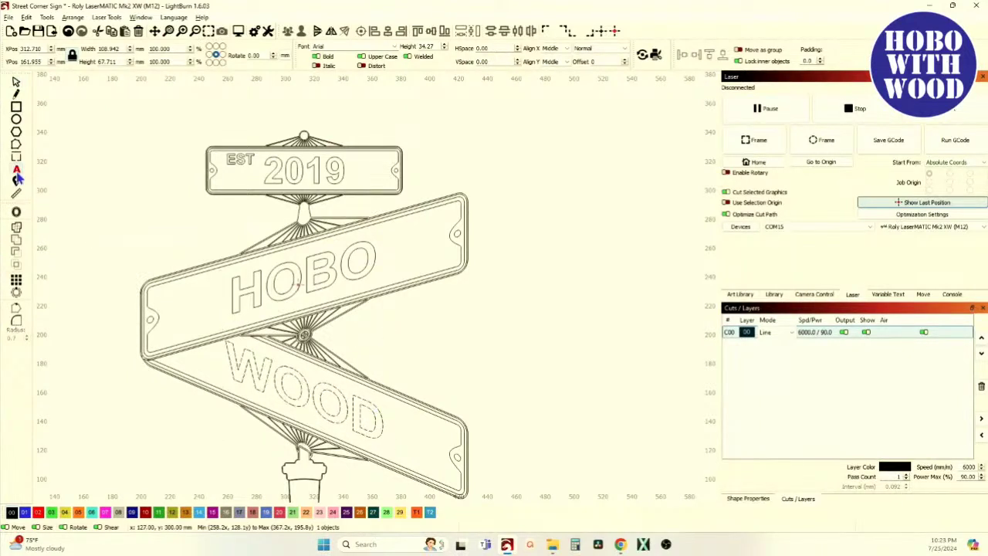
left_click(385, 424)
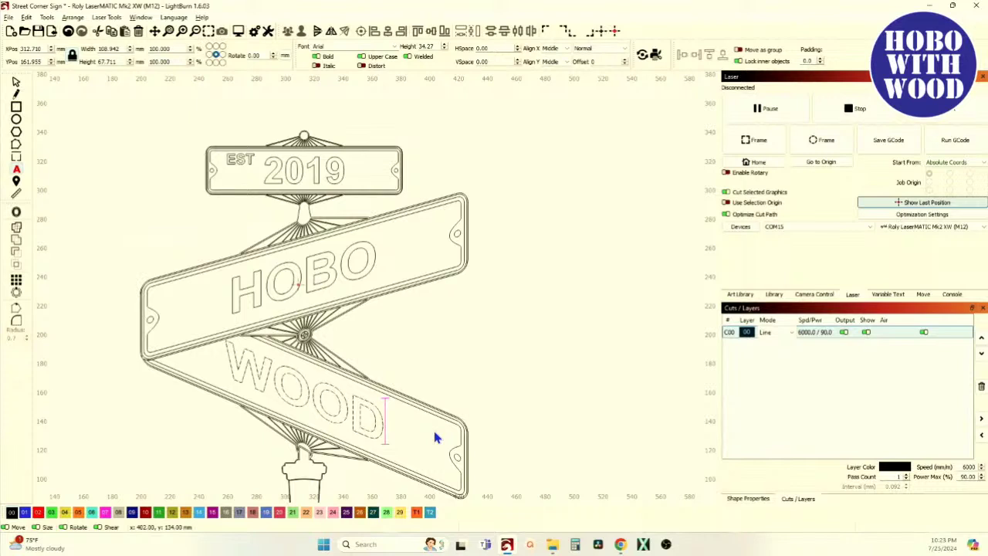
key("BackSpace")
key("BackSpace")
key("BackSpace")
key("BackSpace")
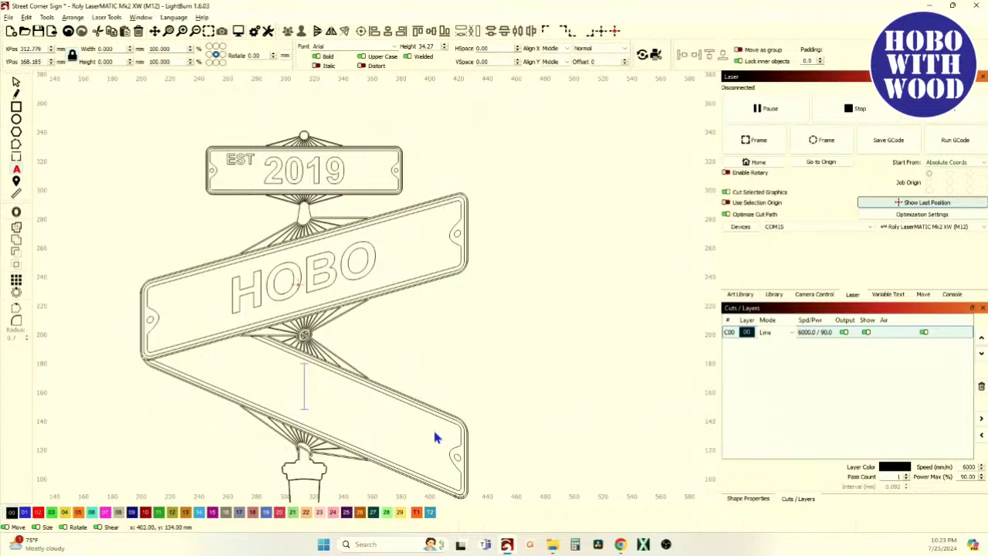
type("NAME")
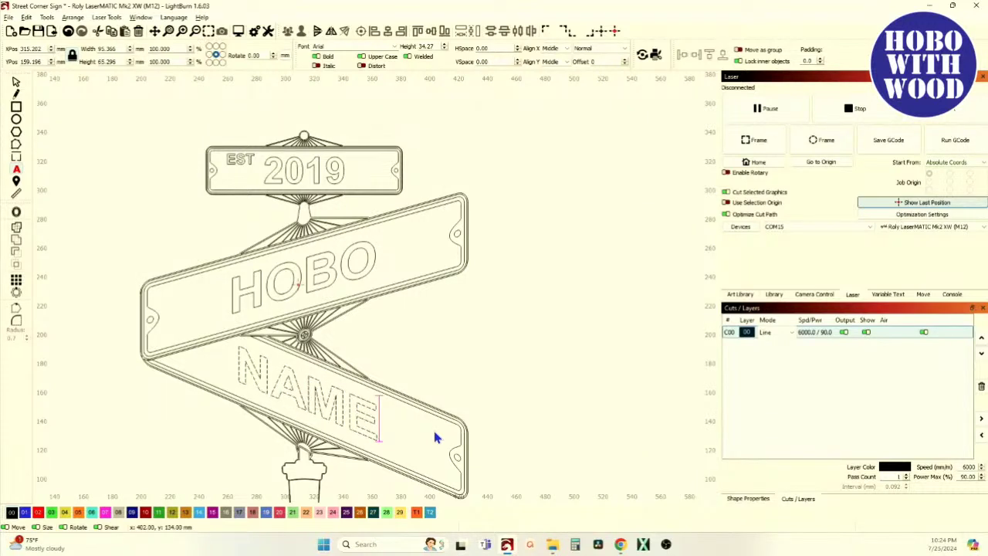
key("BackSpace")
key("BackSpace")
key("BackSpace")
key("BackSpace")
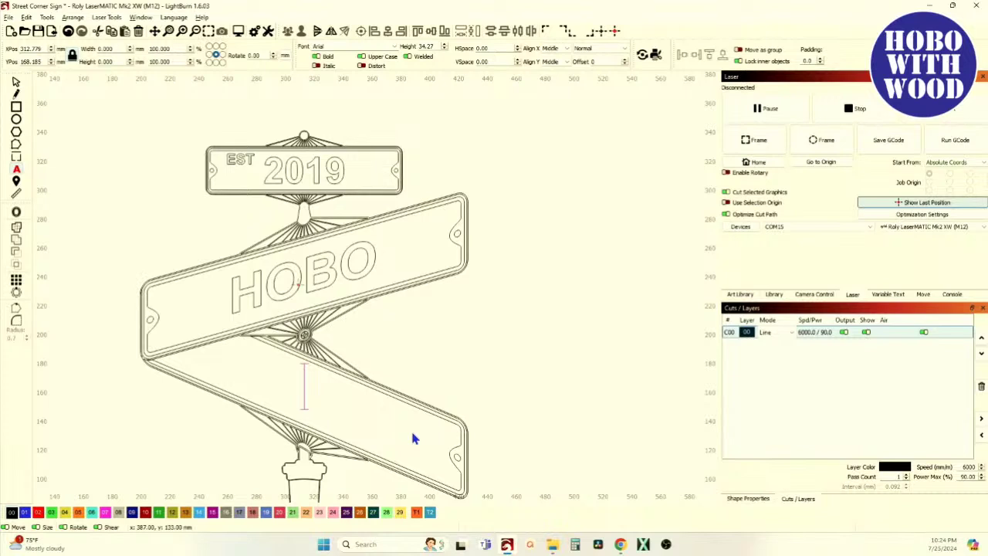
type("HKLKAKL")
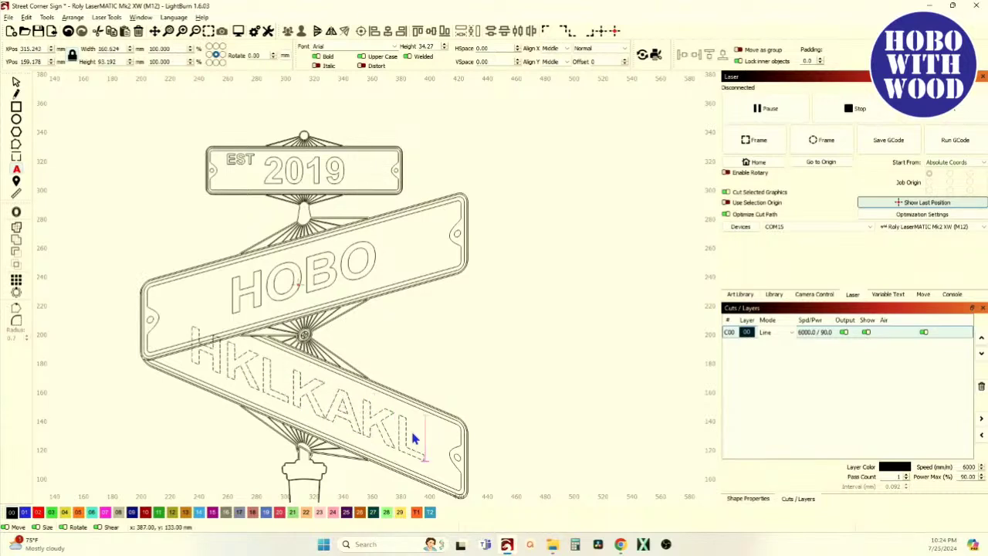
key("BackSpace")
key("BackSpace")
key("BackSpace")
key("BackSpace")
key("BackSpace")
key("BackSpace")
key("BackSpace")
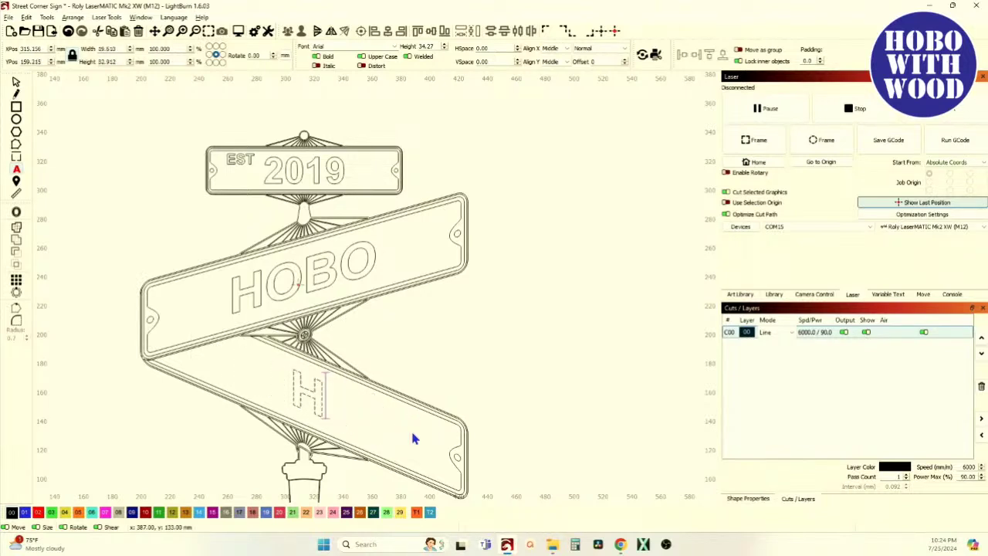
type("WOOD")
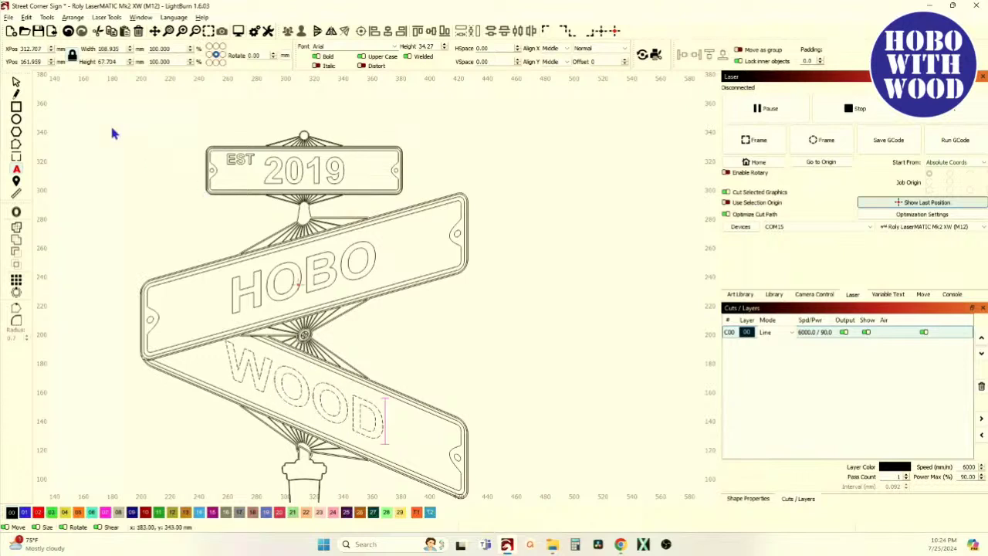
key("Escape")
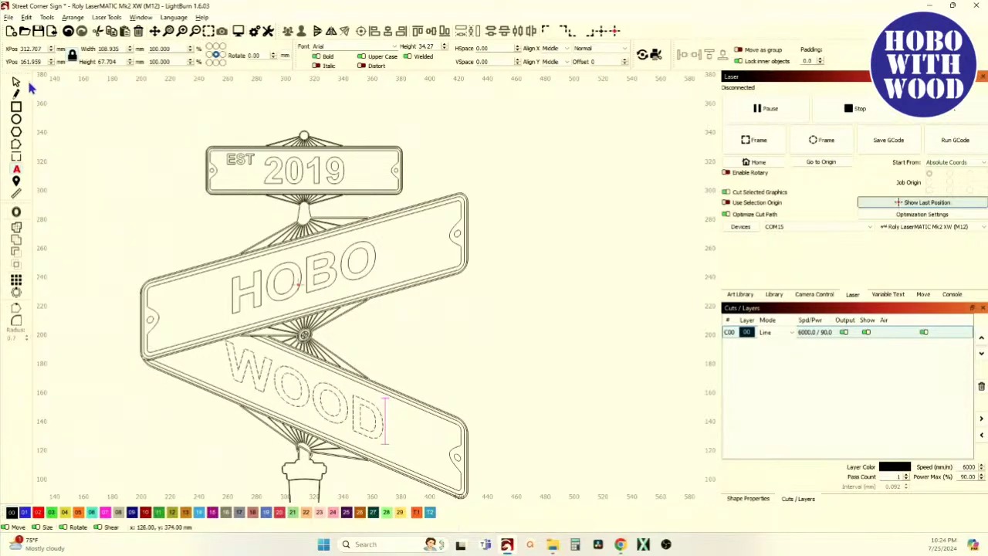
Delete the curved WOOD text and type a new straight WOOD on the lower board.
left_click(114, 220)
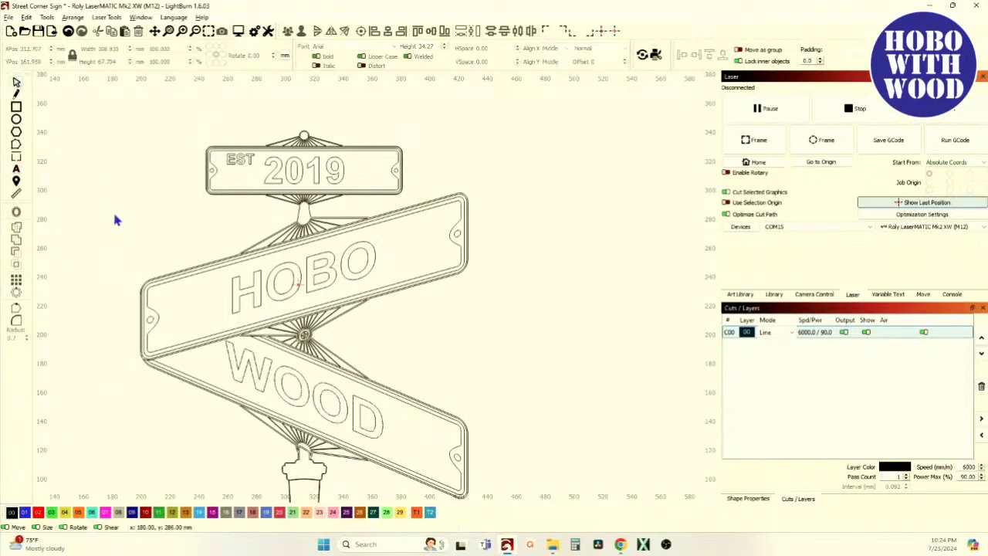
left_click(281, 382)
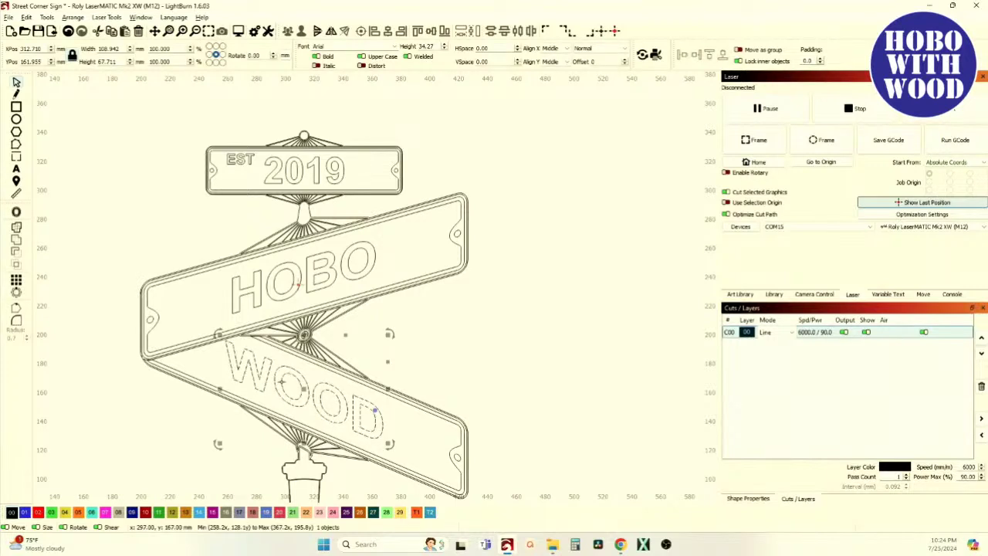
key("Delete")
left_click(16, 172)
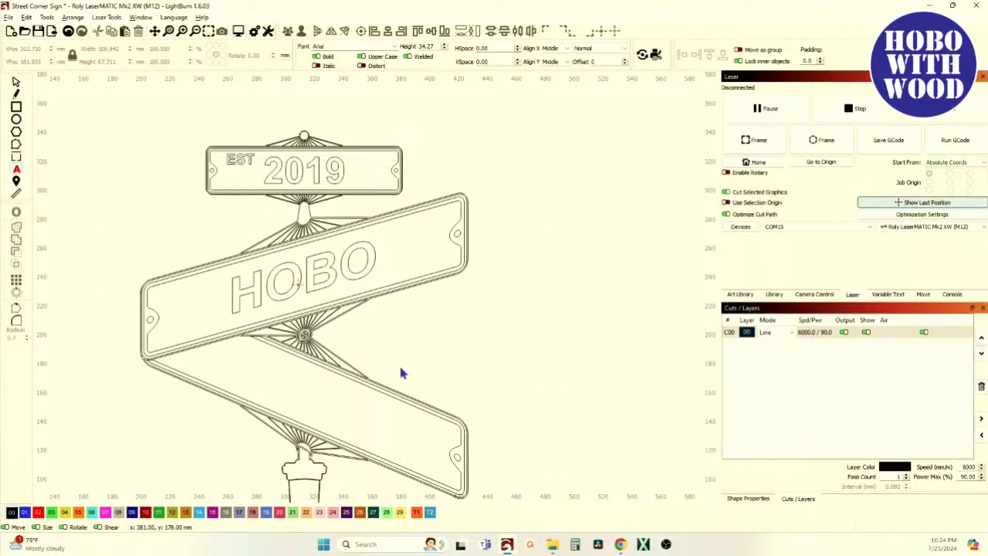
left_click(287, 397)
type("WOOD")
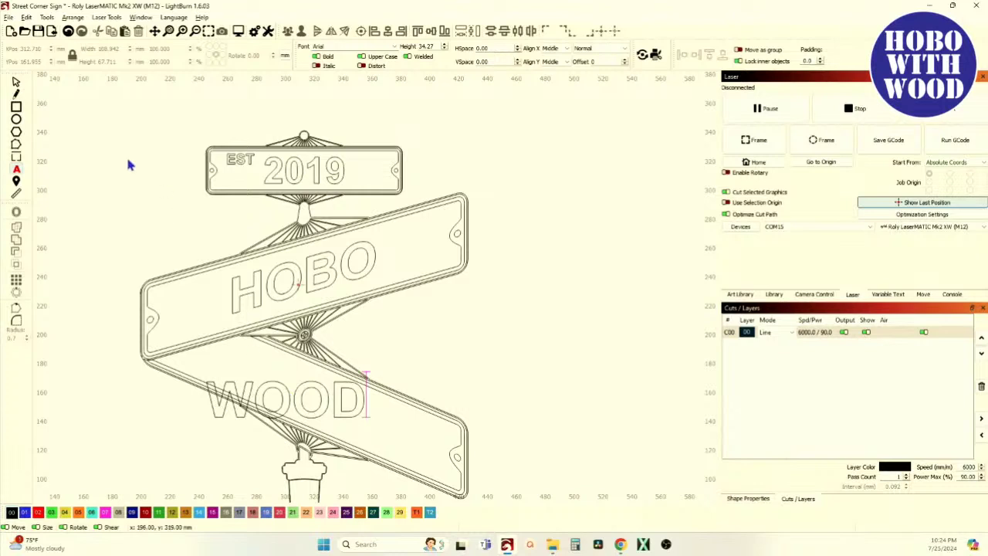
Drag the new WOOD text onto the lower board and shear it to match the board's slant.
left_click(16, 81)
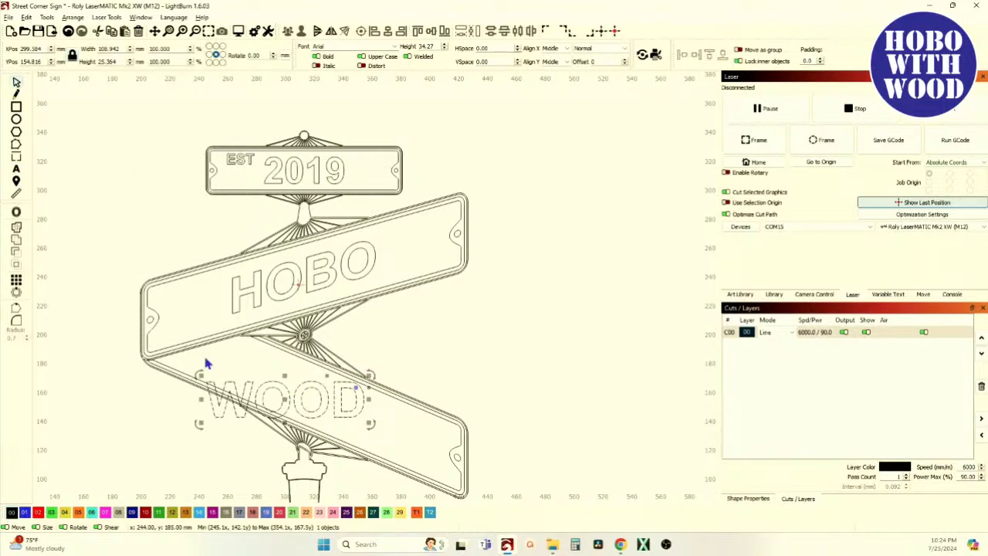
left_click_drag(283, 399, 305, 400)
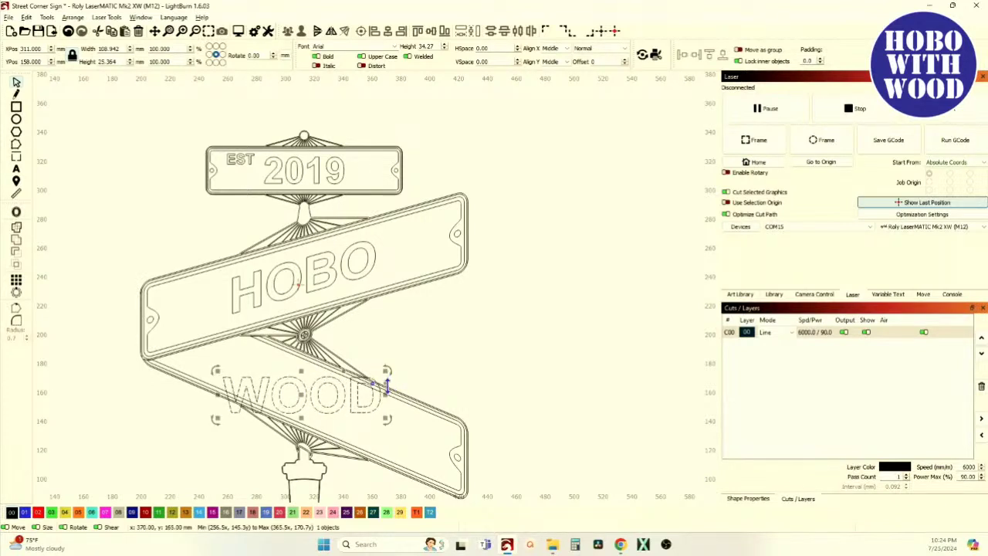
left_click_drag(386, 384, 388, 393)
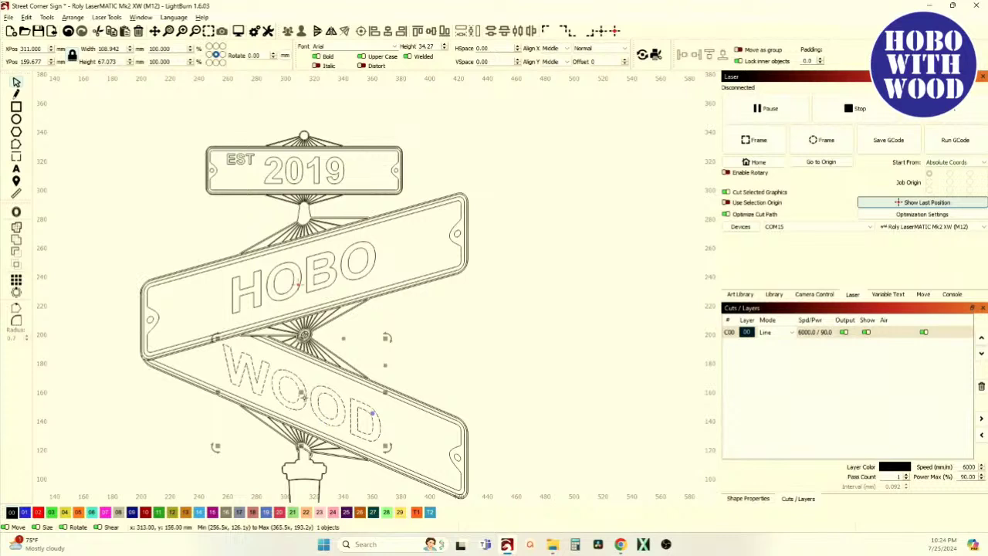
left_click_drag(302, 398, 302, 396)
left_click(417, 371)
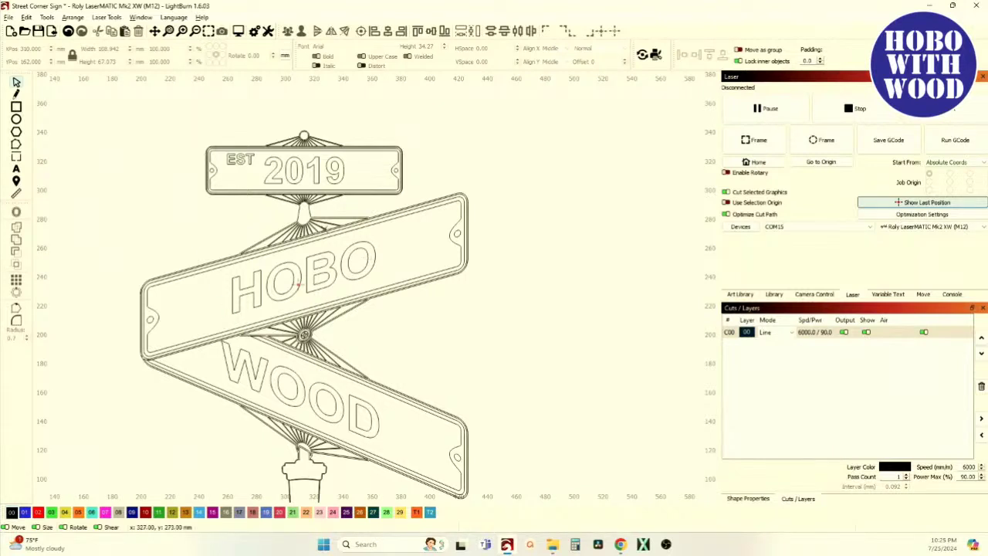
Edit the upper plate's text, typing test letters, then restore it to HOBO.
left_click(16, 169)
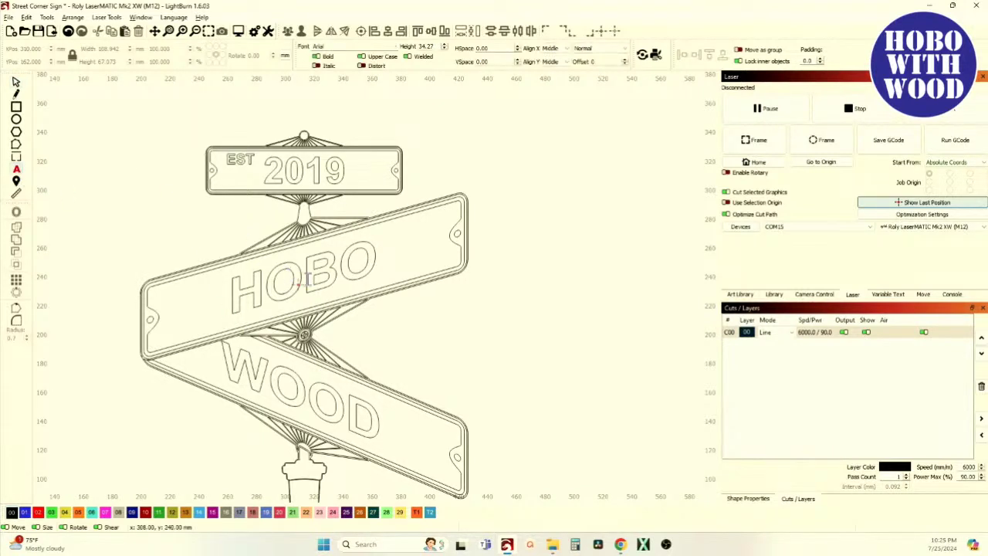
left_click(376, 257)
key("BackSpace")
key("BackSpace")
key("BackSpace")
key("BackSpace")
type("FHAFHGAGK")
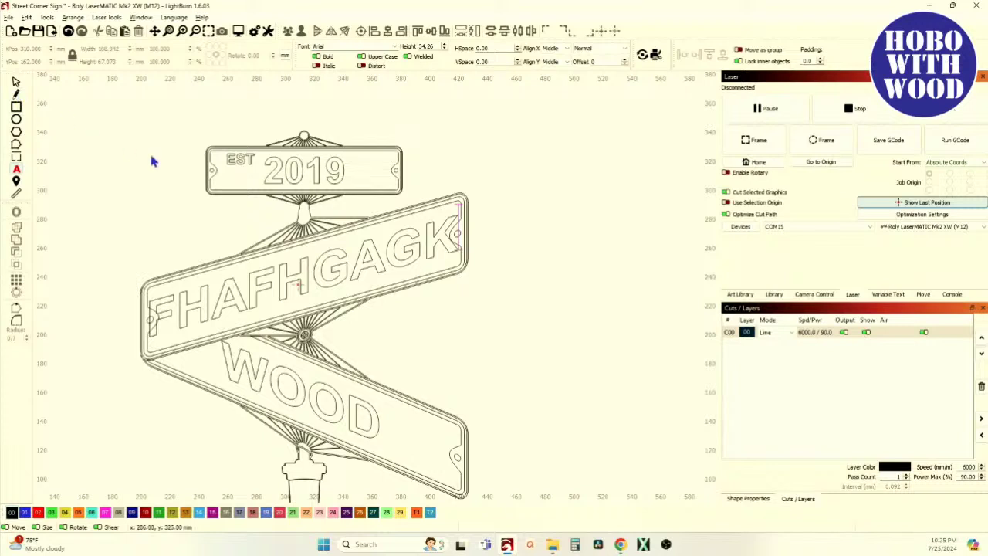
key("BackSpace")
key("BackSpace")
key("BackSpace")
key("BackSpace")
key("BackSpace")
key("BackSpace")
key("BackSpace")
key("BackSpace")
key("BackSpace")
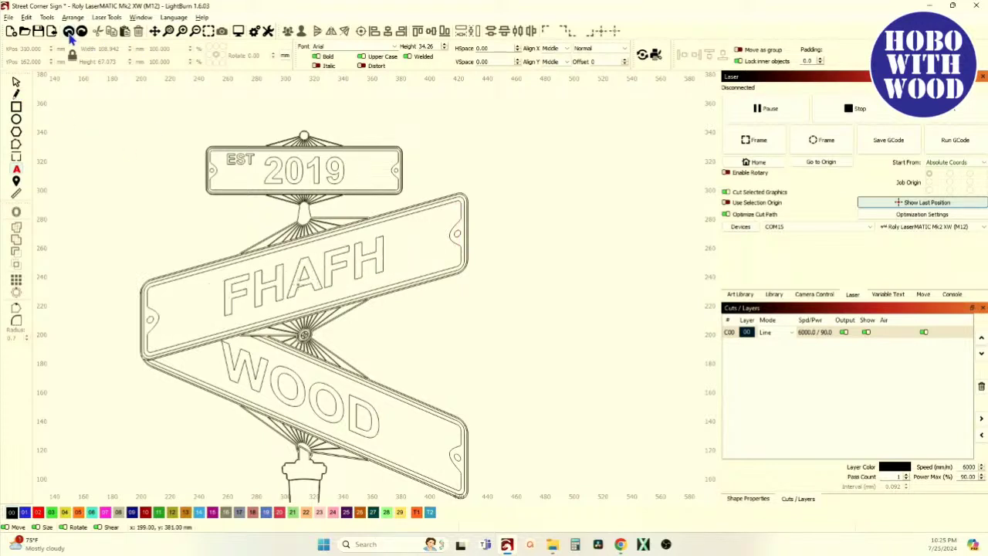
type("HOBO")
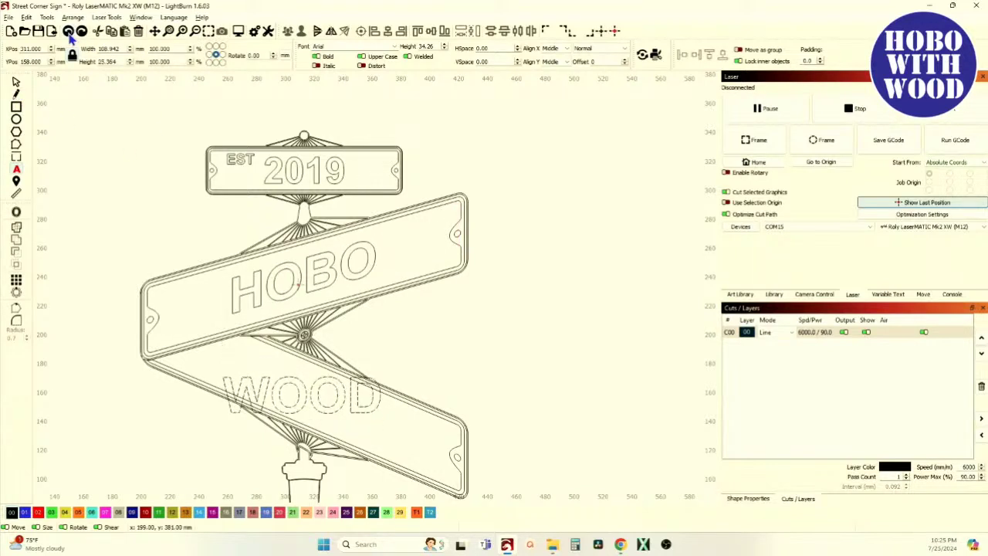
Set layer C00's mode back to Fill and recentre the whole sign in view.
left_click(772, 332)
left_click(781, 332)
left_click(778, 352)
scroll(375, 318, "down", 2)
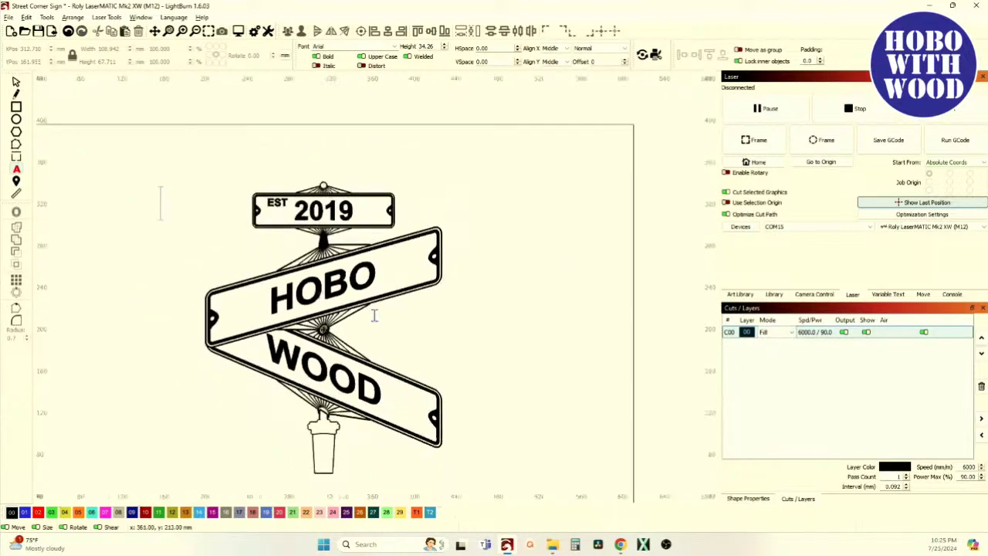
left_click_drag(383, 342, 393, 325)
left_click(17, 83)
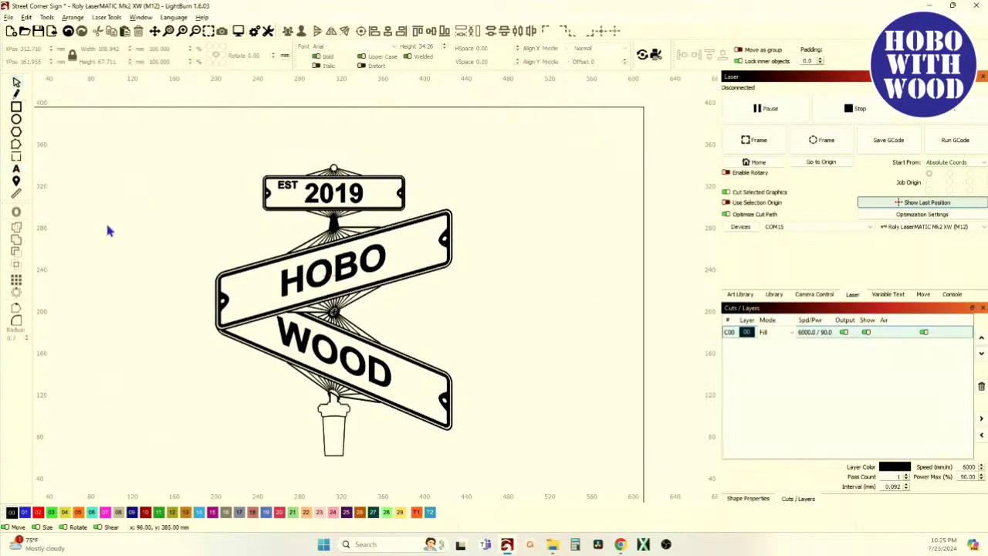
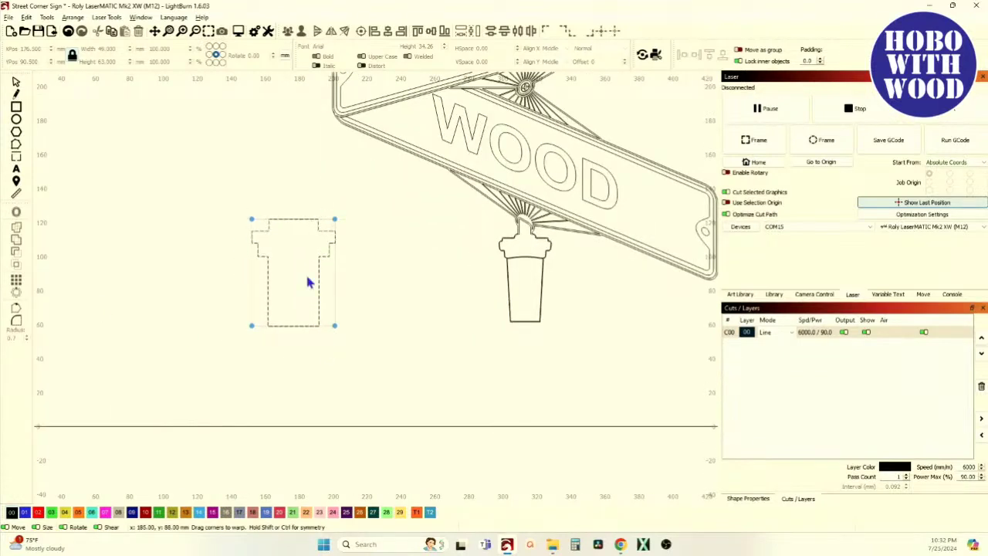
Pull the T outline's bottom warp corner inward so its base tapers like a cup.
scroll(287, 274, "up", 2)
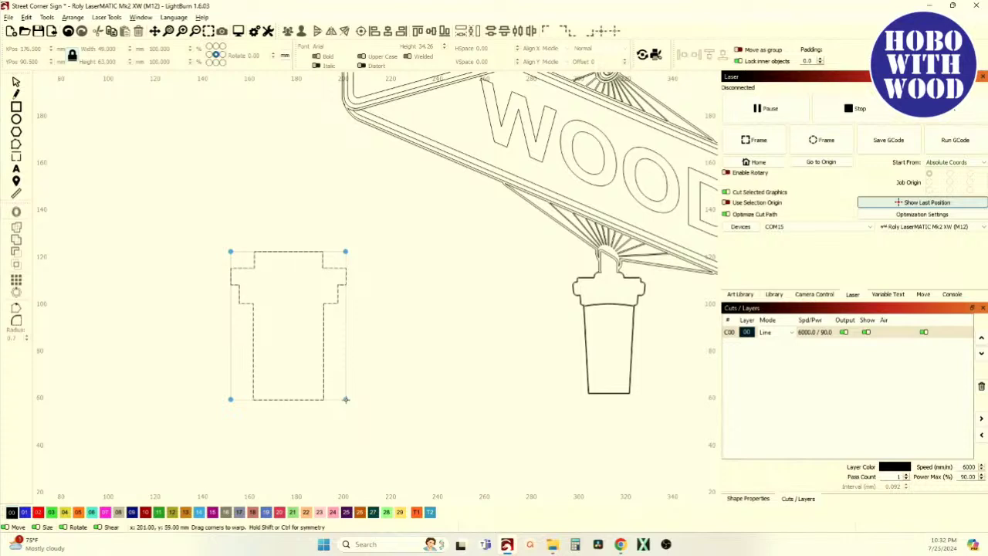
left_click_drag(345, 399, 324, 402)
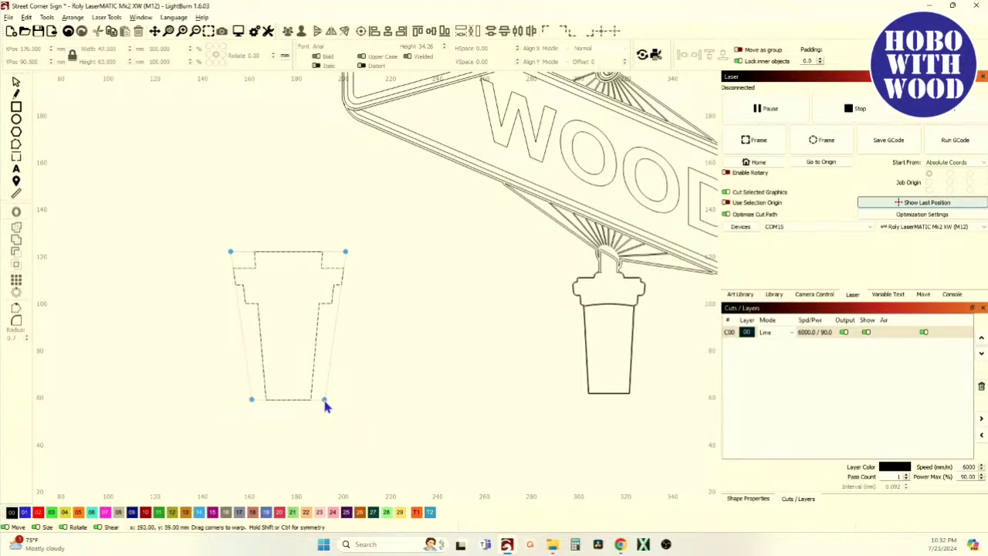
scroll(315, 267, "up", 2)
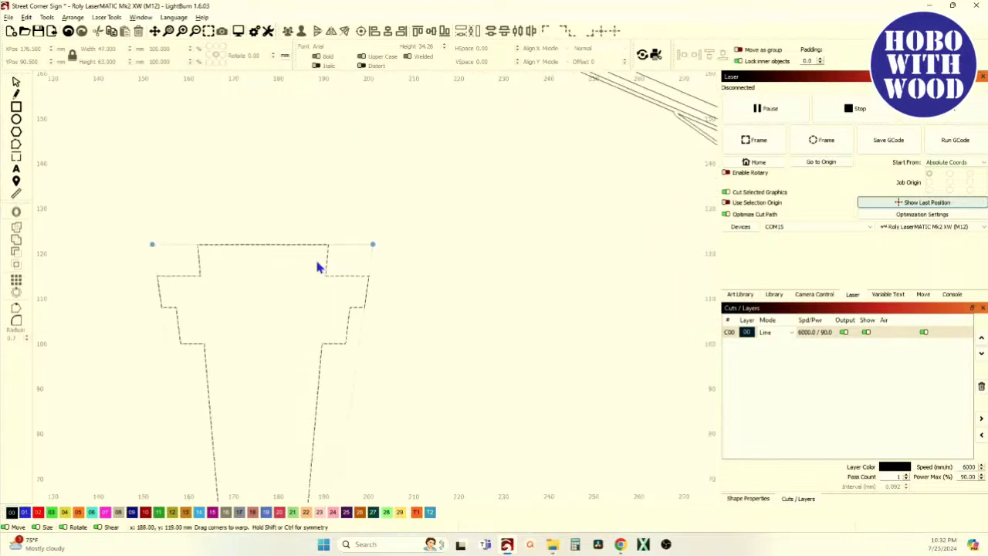
scroll(318, 267, "down", 2)
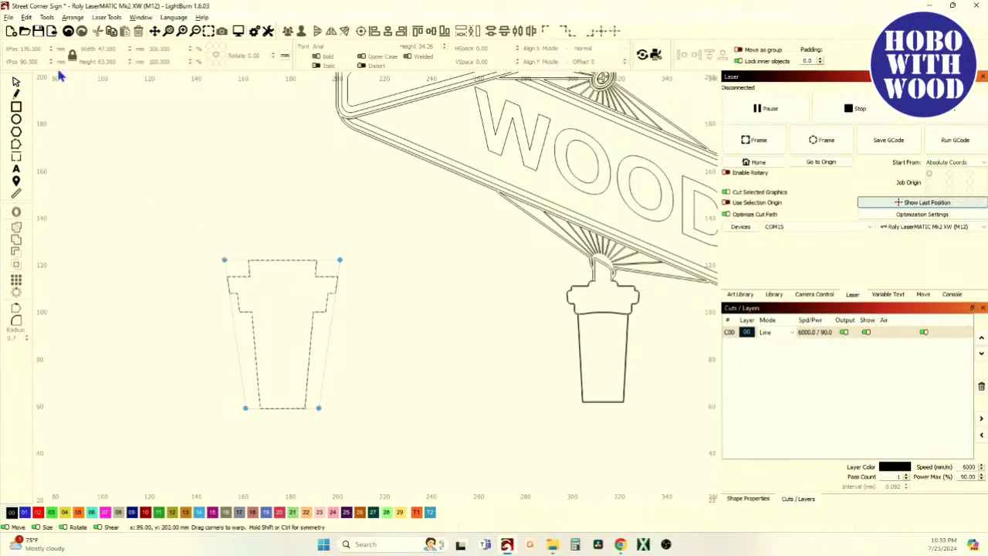
Start a new four-corner warp on the T outline and nudge its top-right corner inward.
left_click(16, 83)
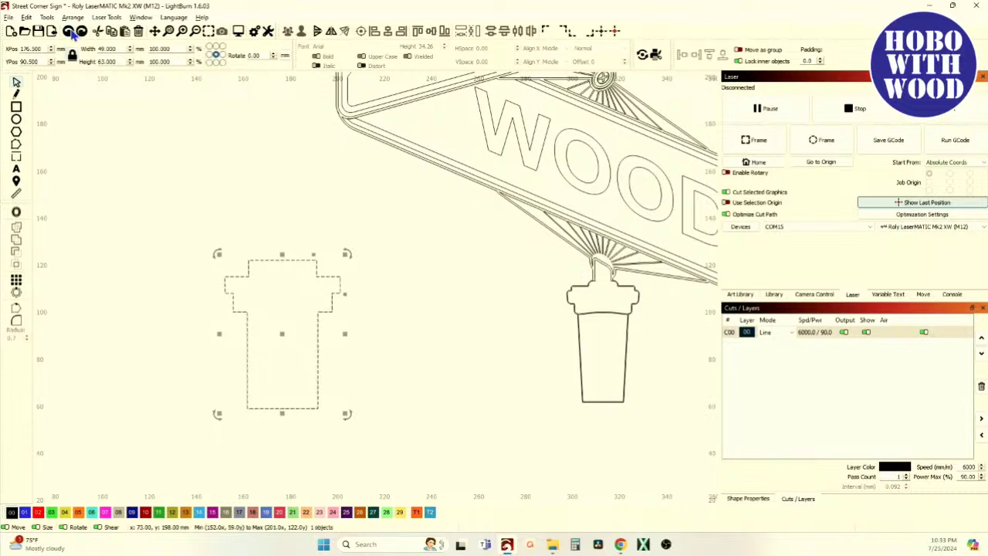
left_click(47, 17)
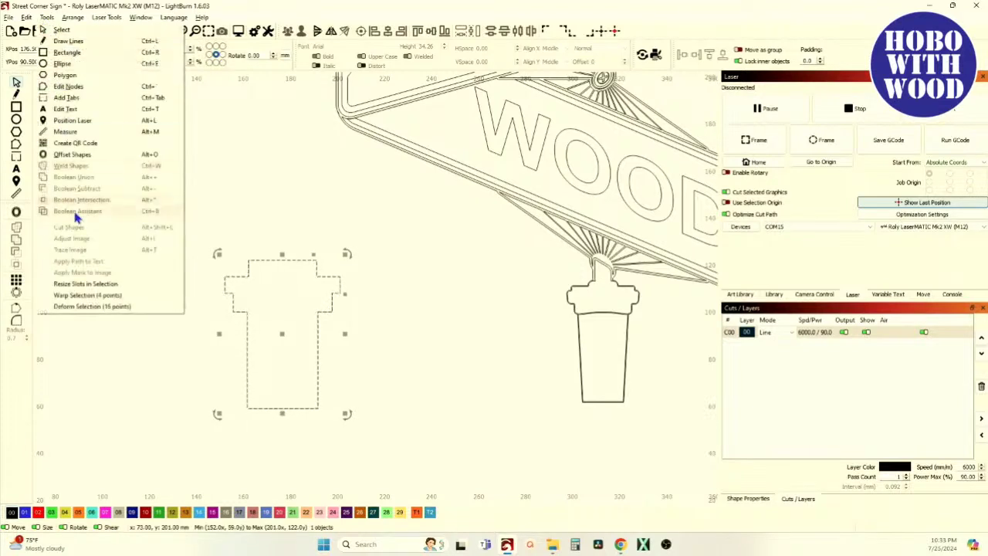
left_click(94, 296)
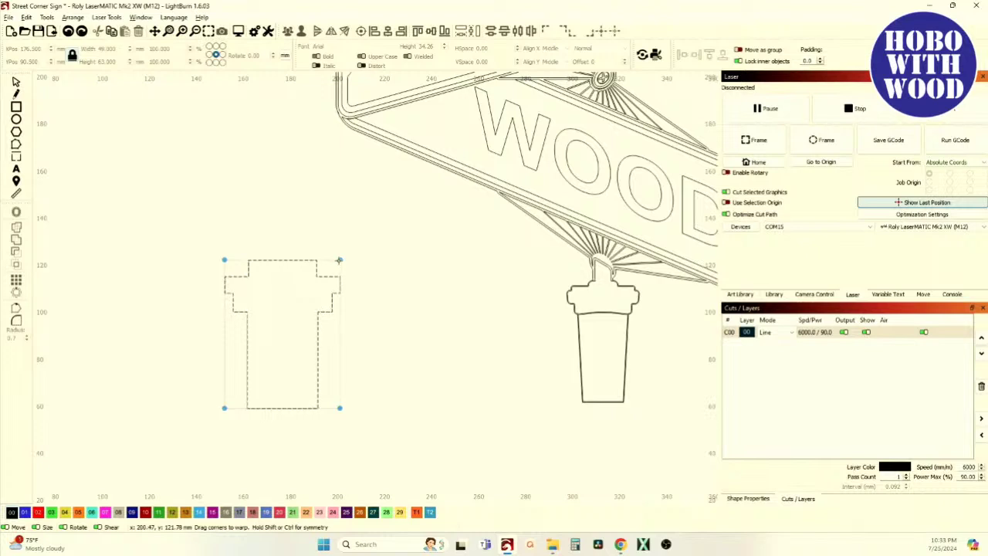
mouse_move(340, 259)
left_mouse_down()
mouse_move(313, 263)
mouse_move(334, 263)
left_mouse_up()
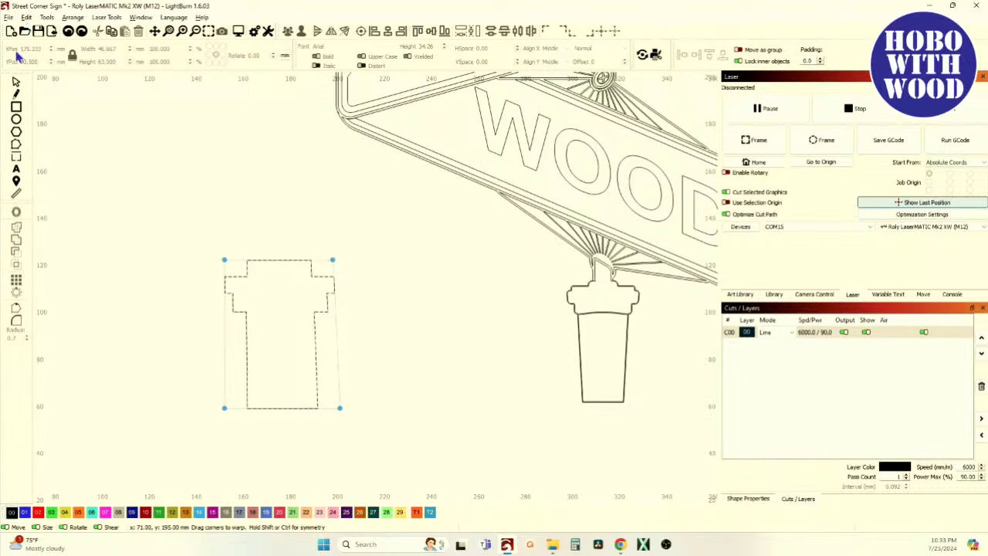
Warp the T outline again, pulling its top corners inward into a trapezoid.
left_click(16, 82)
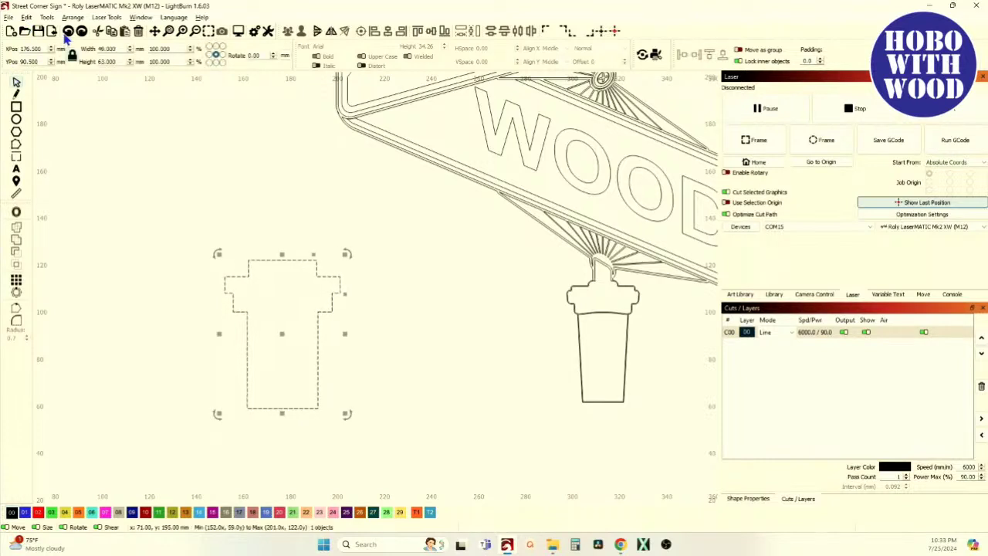
left_click(26, 17)
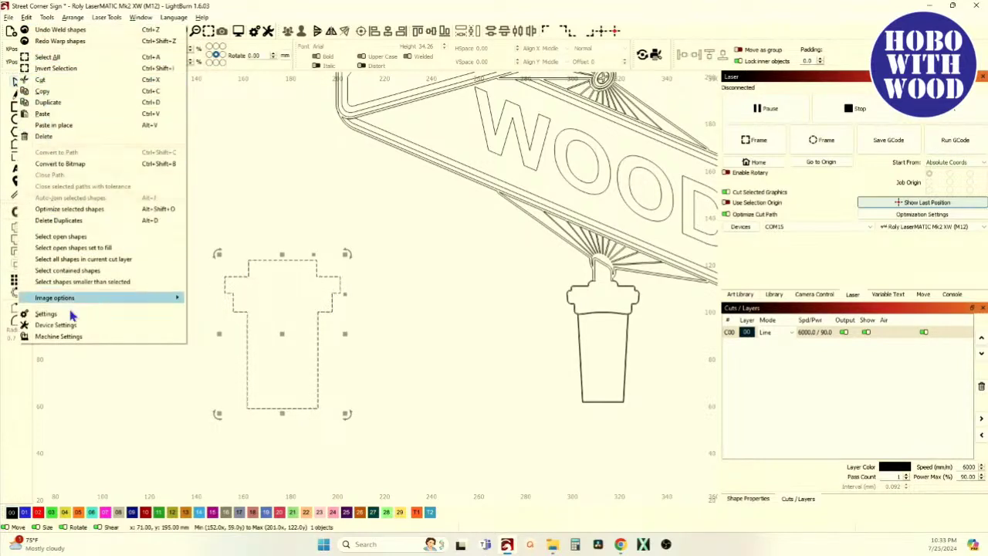
mouse_move(47, 17)
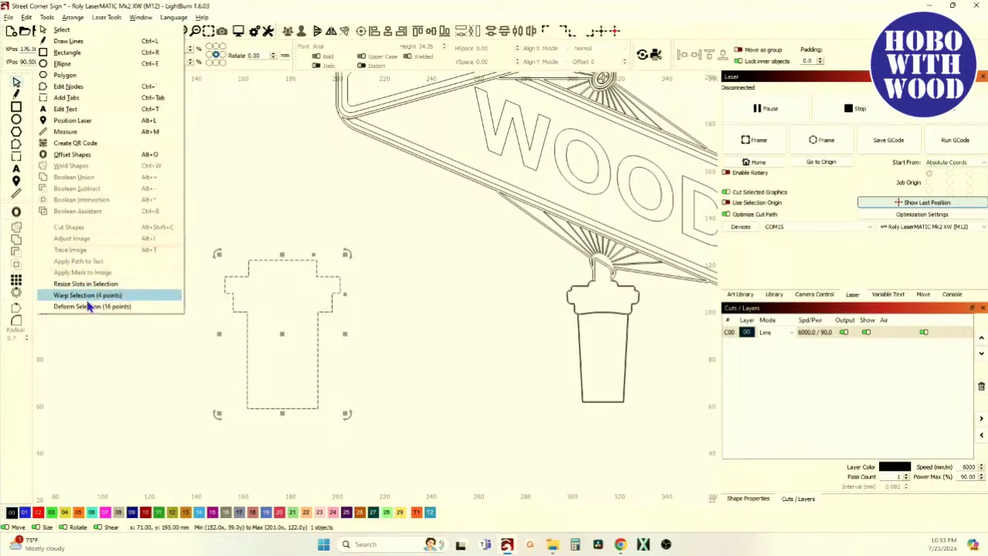
left_click(89, 298)
left_click_drag(341, 263, 309, 262)
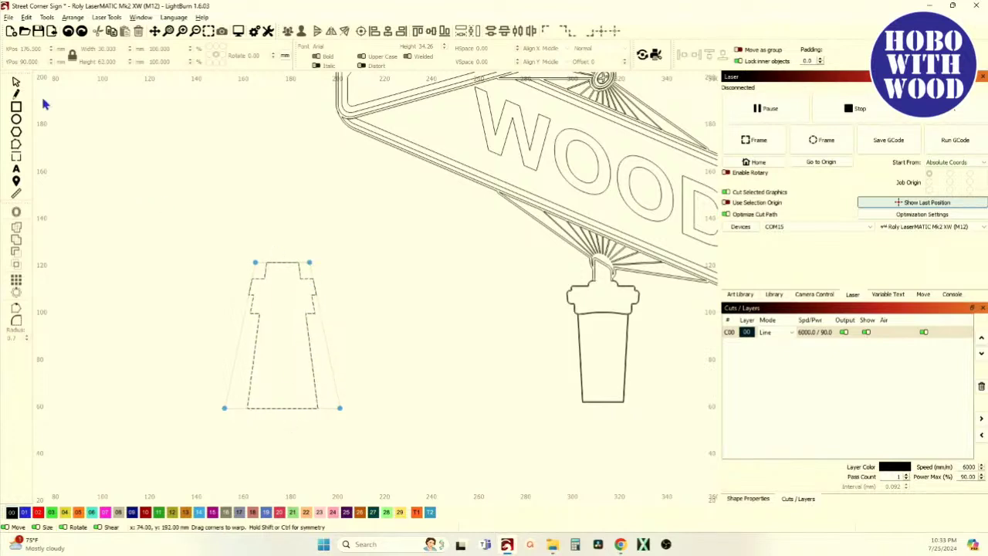
Undo the warp to restore the straight 49 x 63 mm T, then deselect it.
left_click(17, 84)
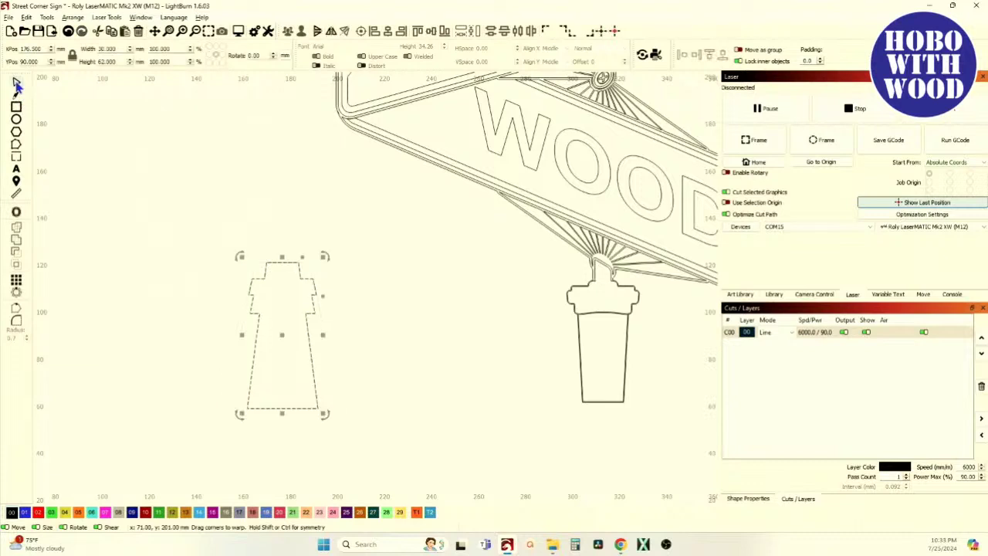
left_click(68, 33)
left_click(159, 183)
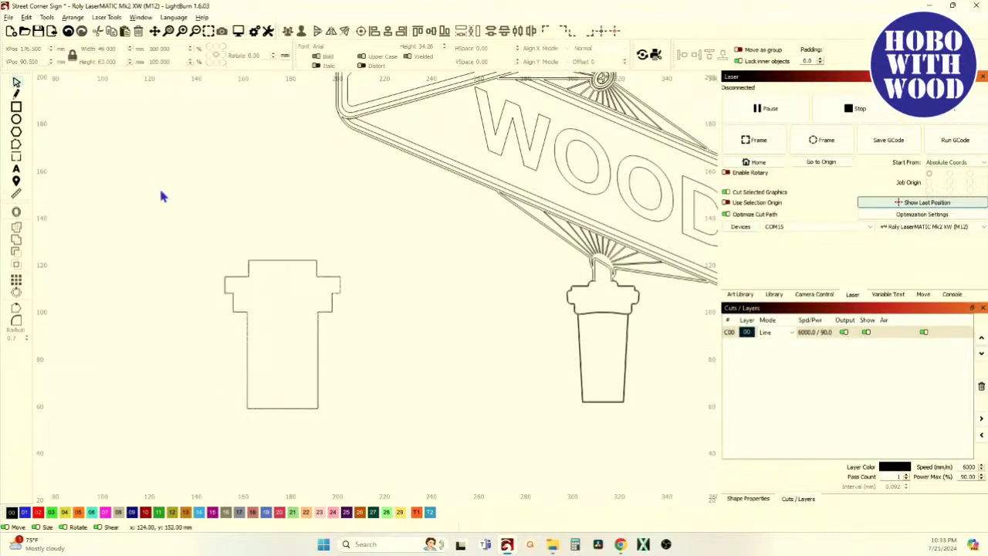
Select the T outline and slant its right side inward with a four-corner warp.
scroll(278, 348, "up", 2)
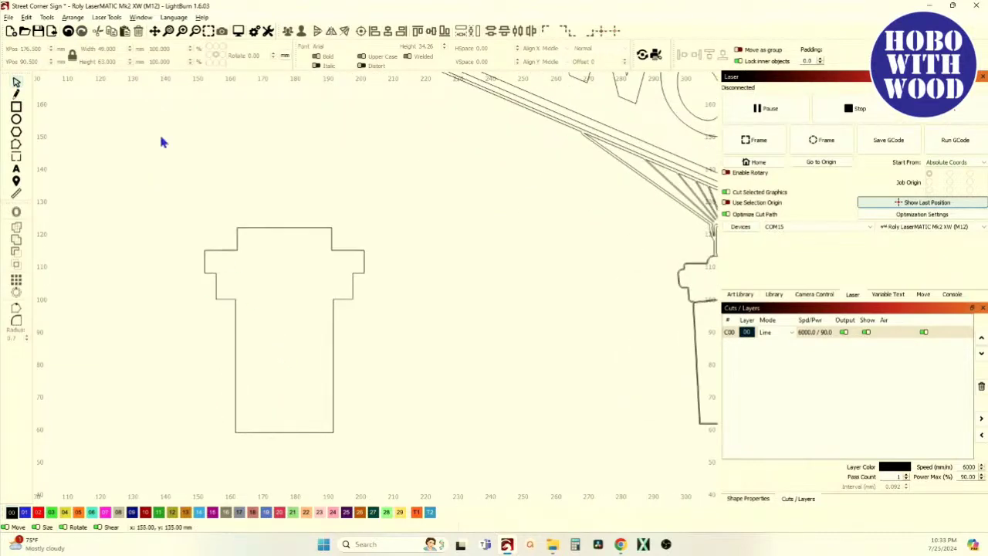
left_click(47, 17)
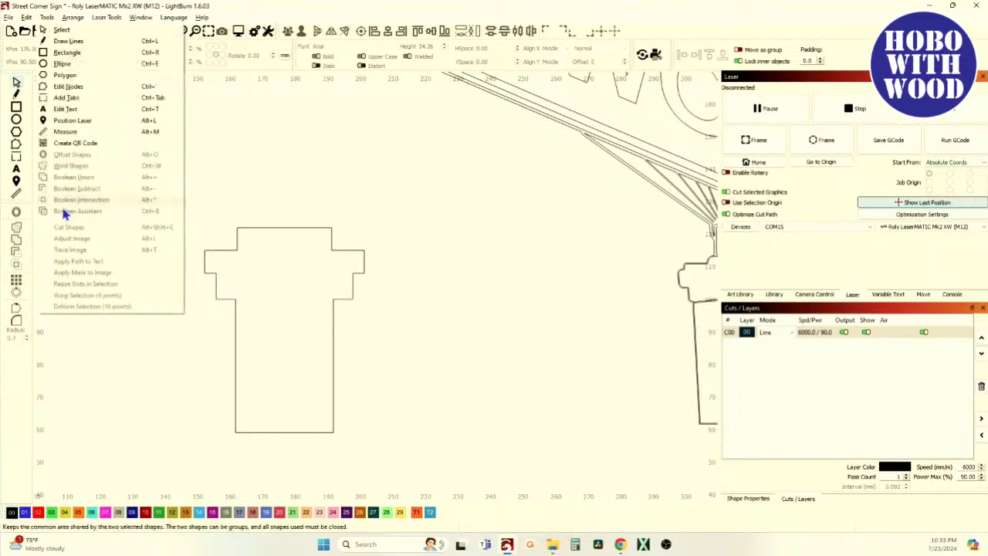
left_click(325, 286)
left_click(268, 228)
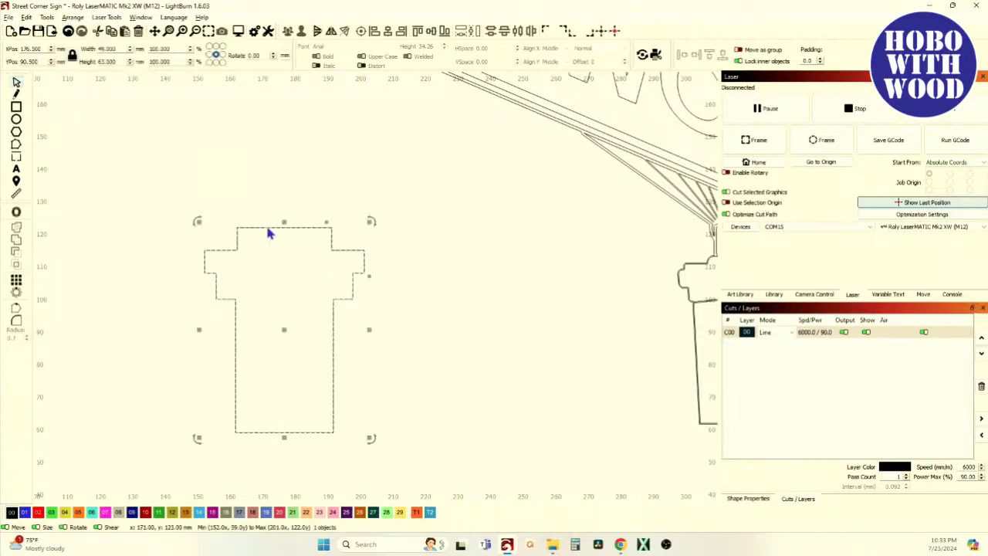
left_click(47, 17)
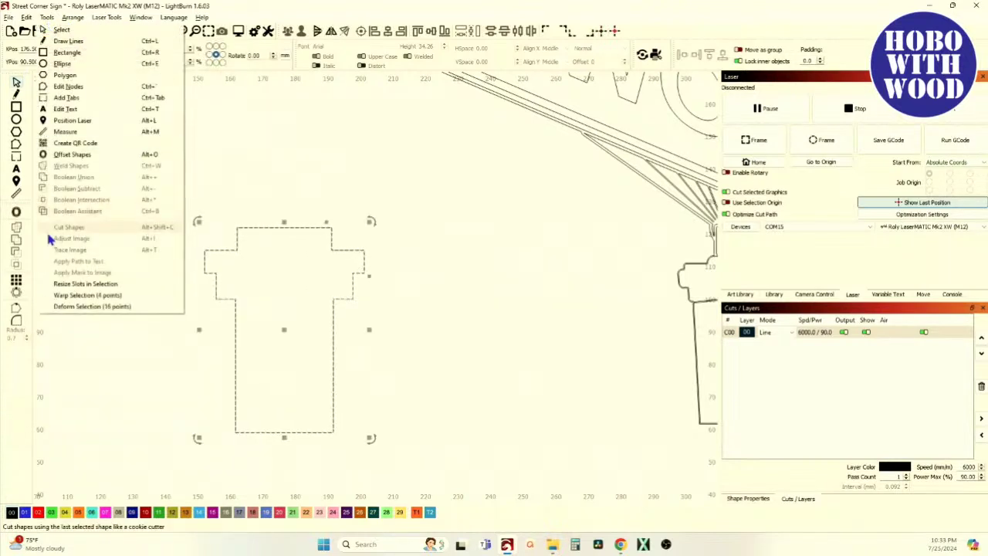
left_click(81, 296)
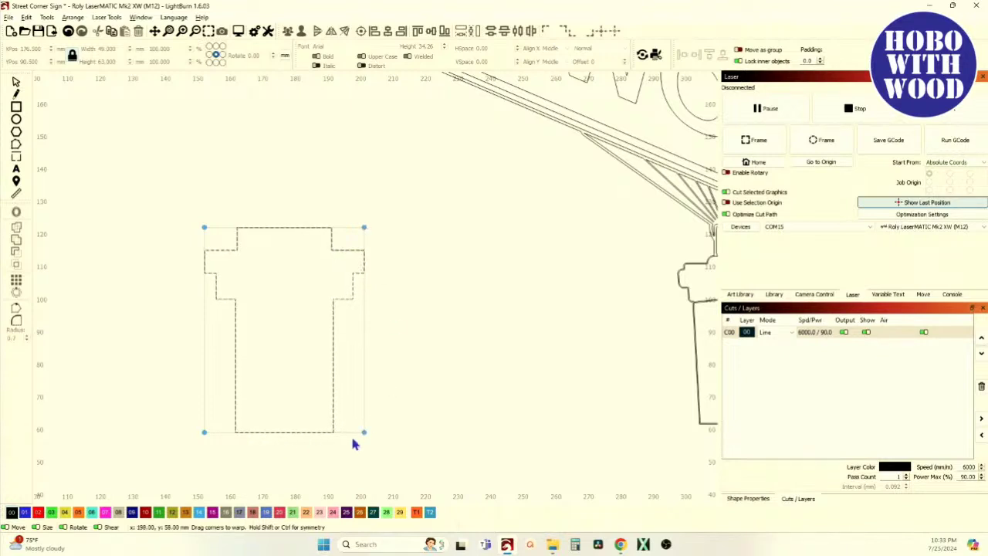
left_click_drag(364, 433, 293, 435)
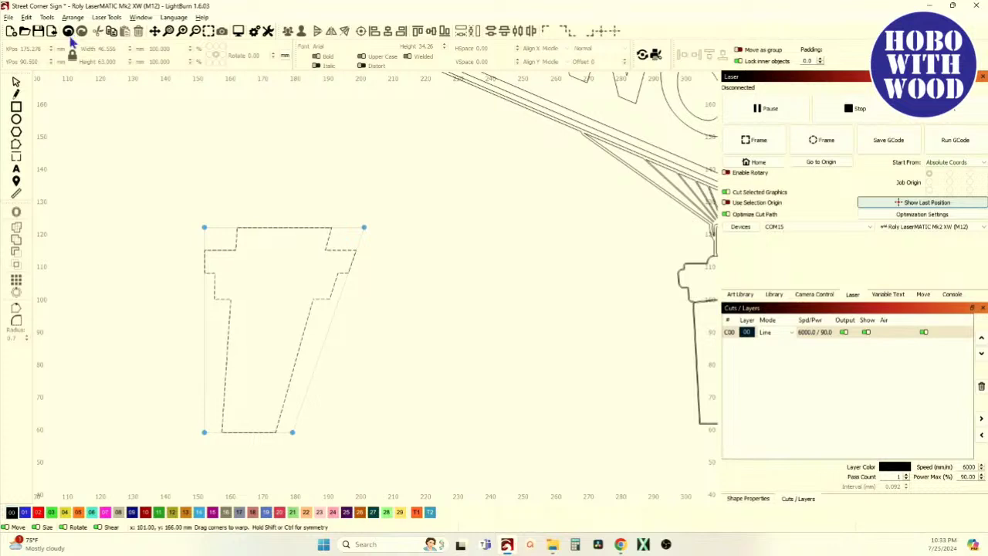
Undo the slant and start a fresh four-corner warp on the T outline.
left_click(16, 81)
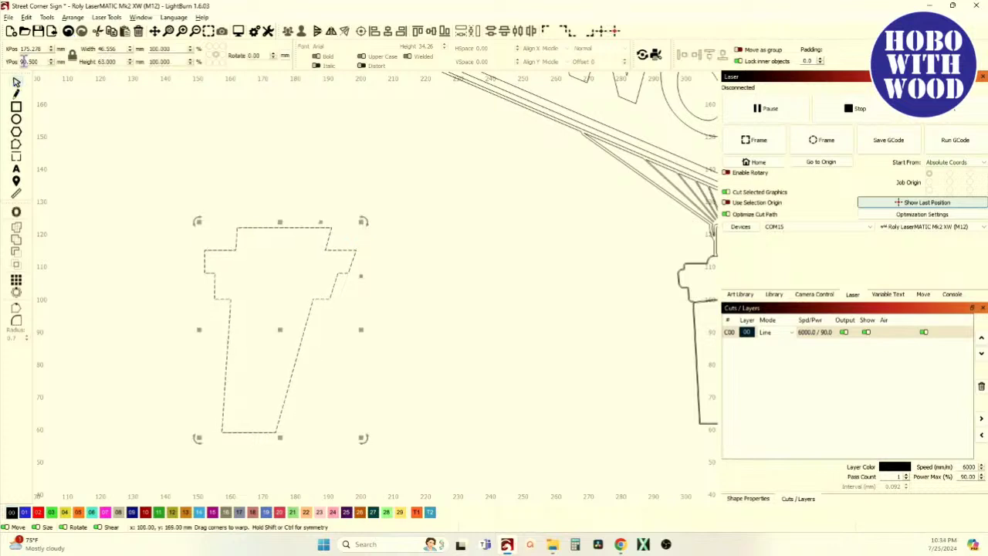
left_click(68, 32)
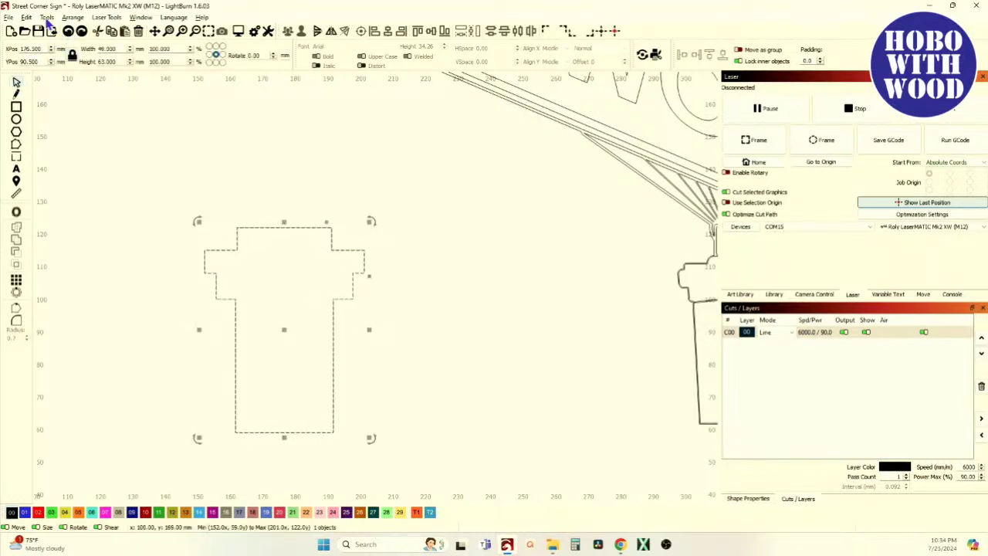
left_click(47, 17)
left_click(77, 294)
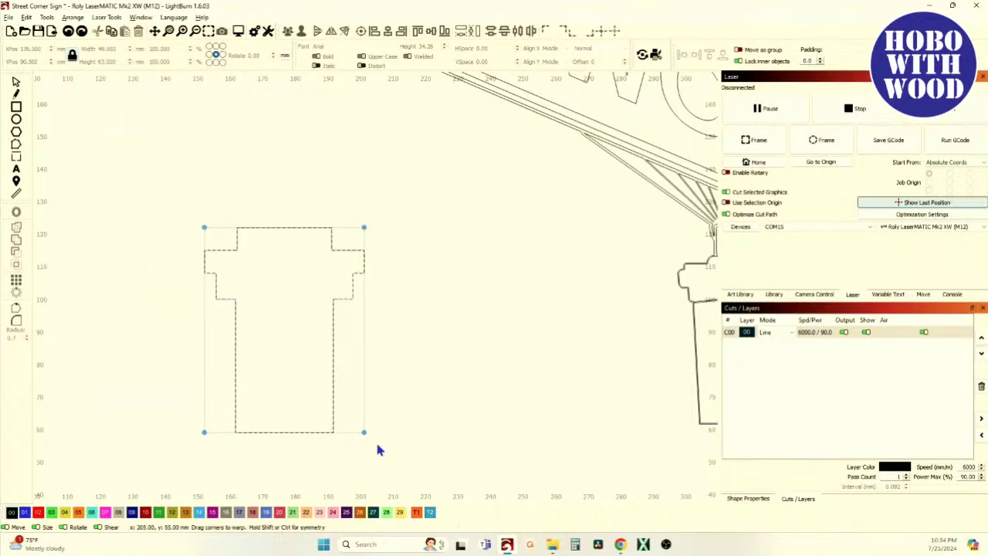
Pull both bottom corners of the T outline in symmetrically, making a trapezoid base.
left_click_drag(363, 432, 327, 435)
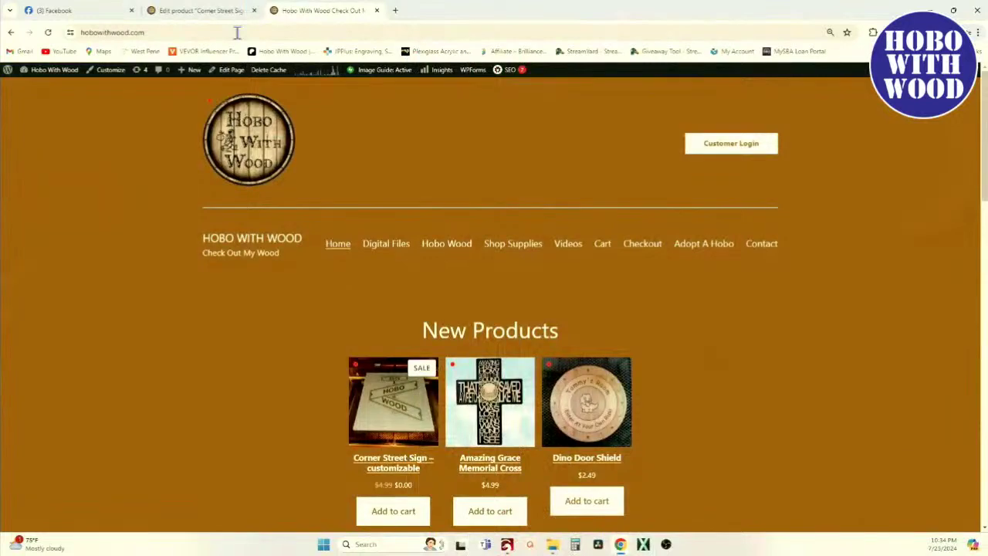
Review the $0.00 Corner Street Sign product page, then go back to its admin edit page.
scroll(383, 326, "down", 3)
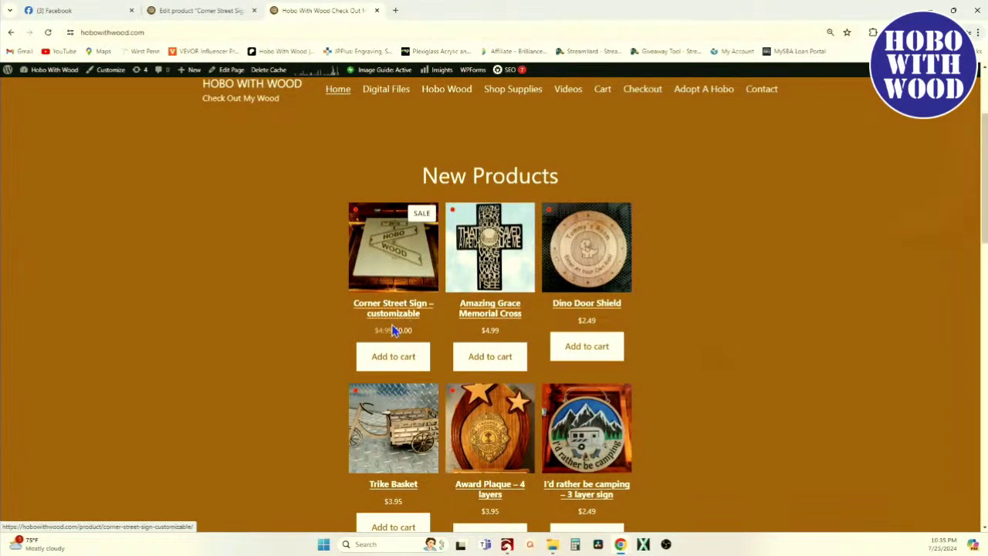
left_click(392, 311)
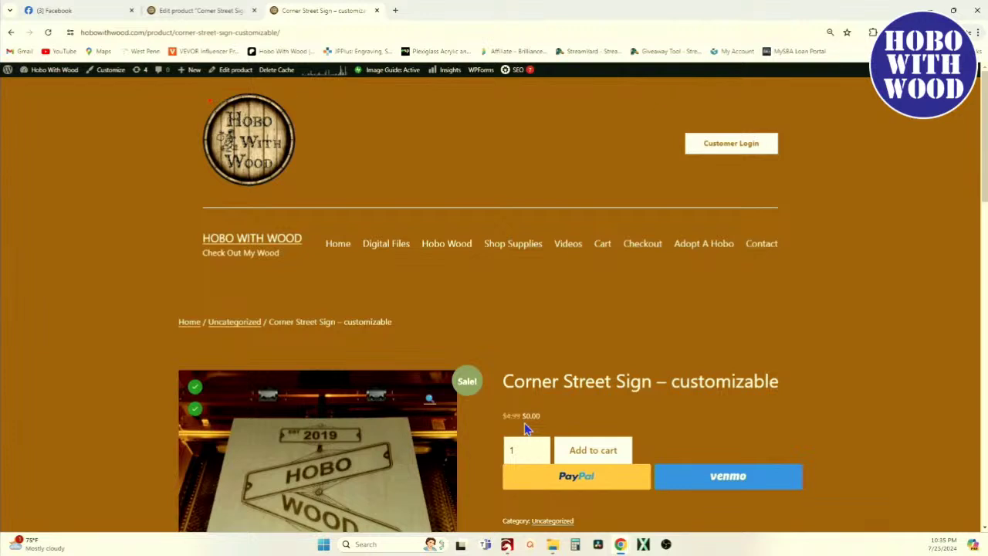
scroll(525, 425, "down", 2)
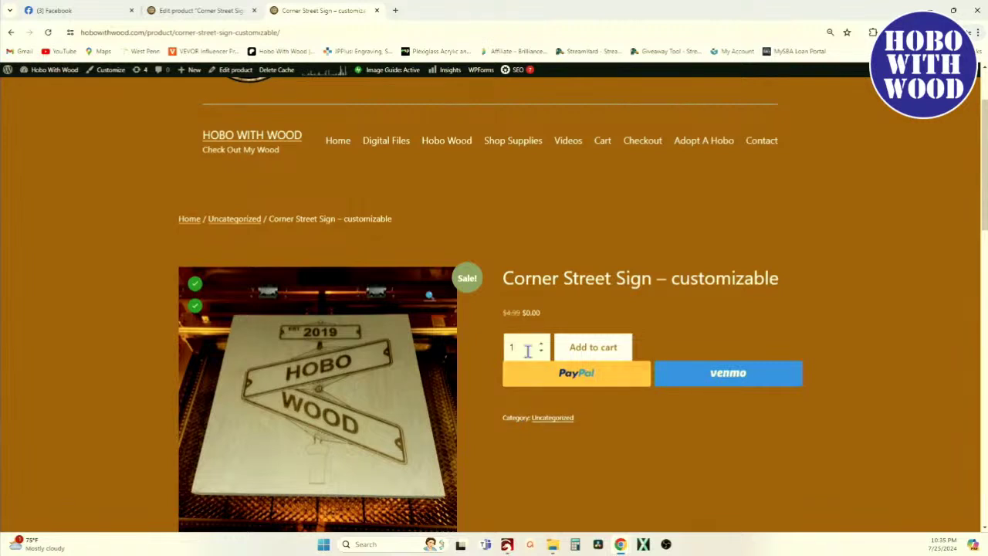
scroll(506, 331, "down", 1)
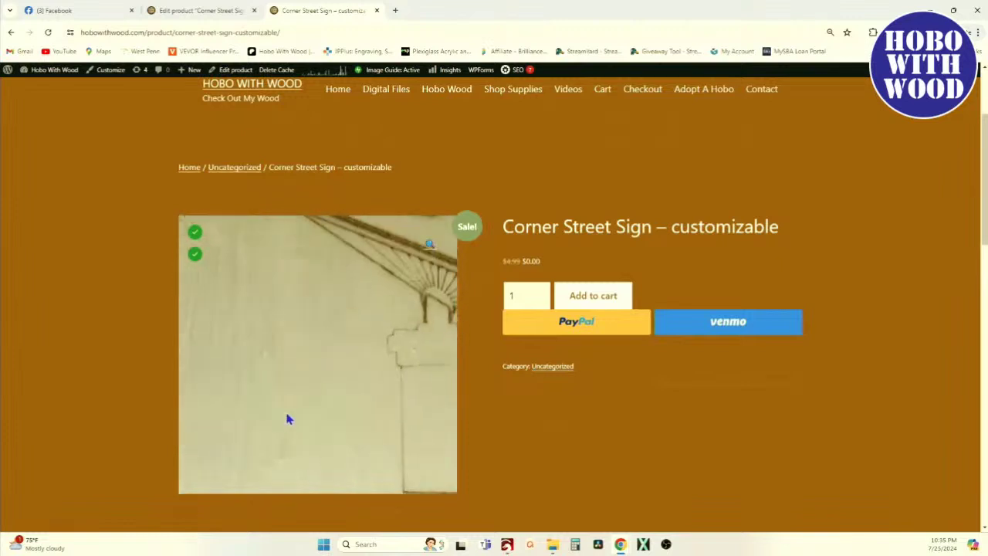
scroll(540, 247, "down", 3)
scroll(538, 320, "down", 1)
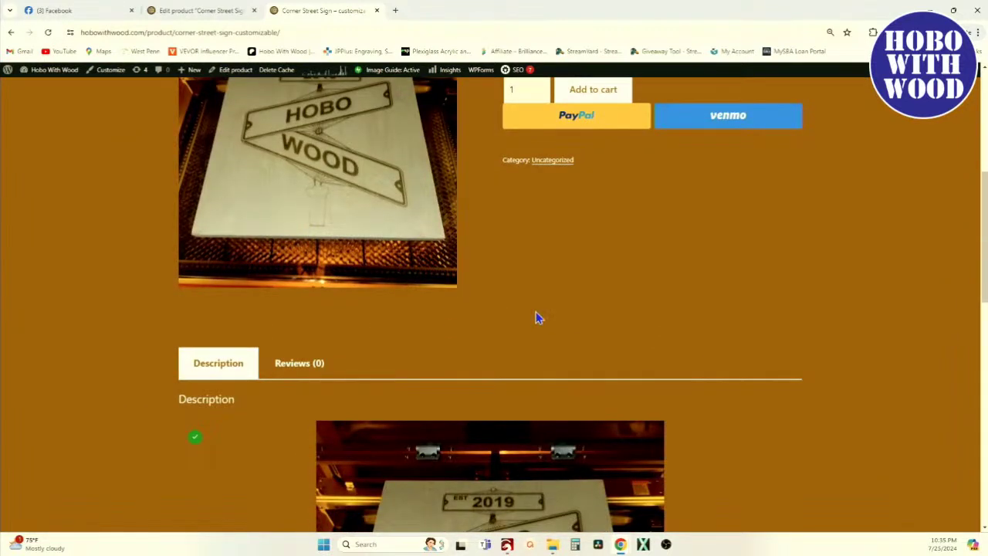
scroll(525, 325, "up", 4)
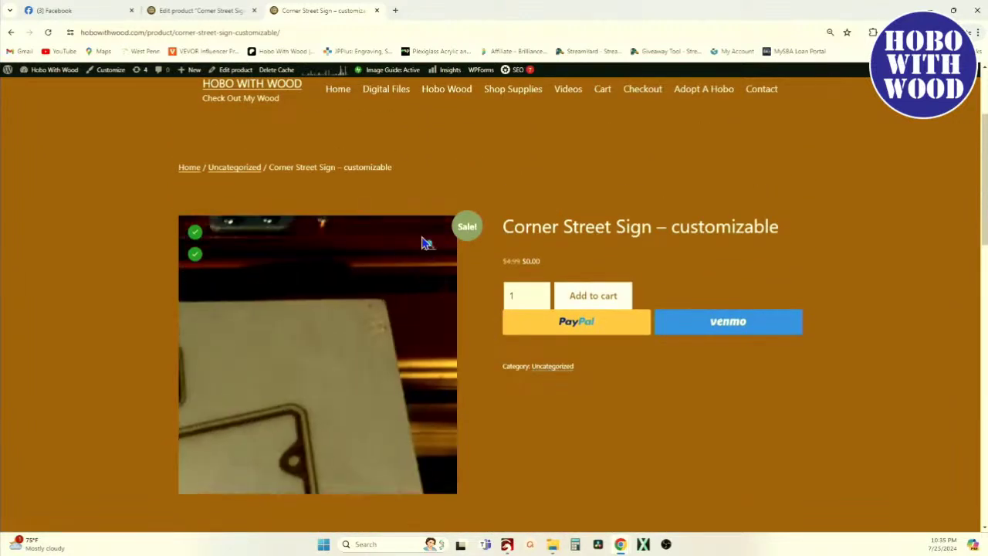
left_click(184, 15)
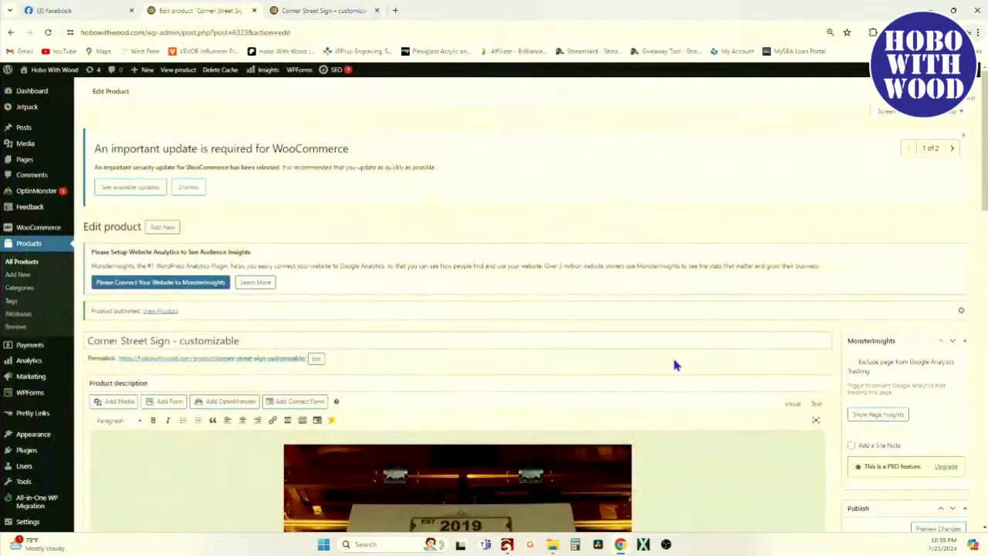
Update the Corner Street Sign product with Digital Files as its category.
scroll(668, 349, "down", 7)
scroll(883, 395, "down", 2)
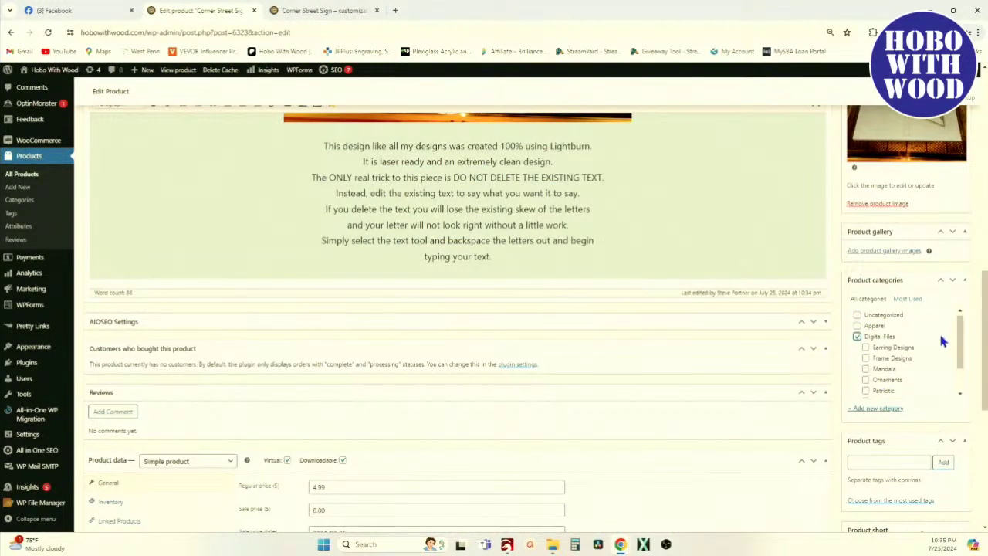
scroll(933, 386, "up", 5)
left_click(950, 362)
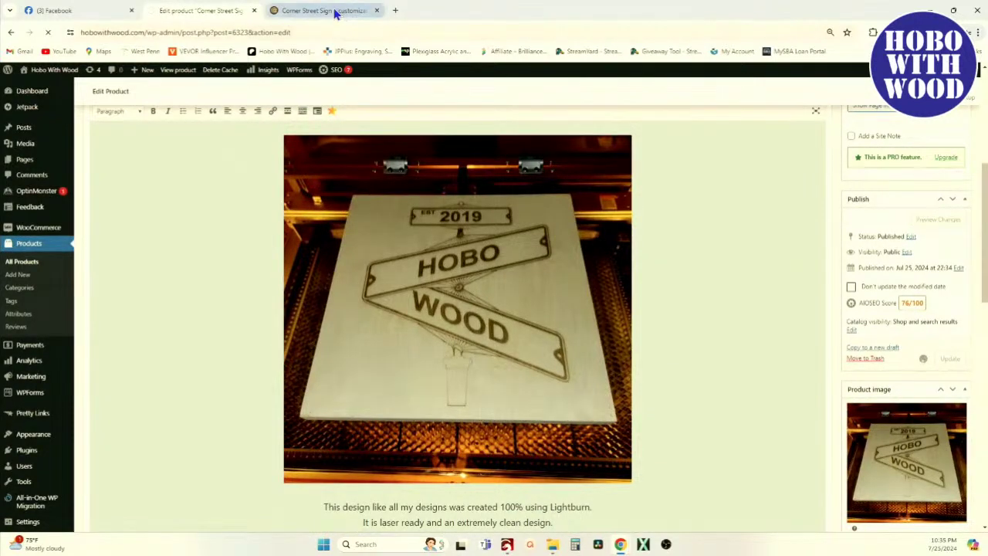
left_click(333, 11)
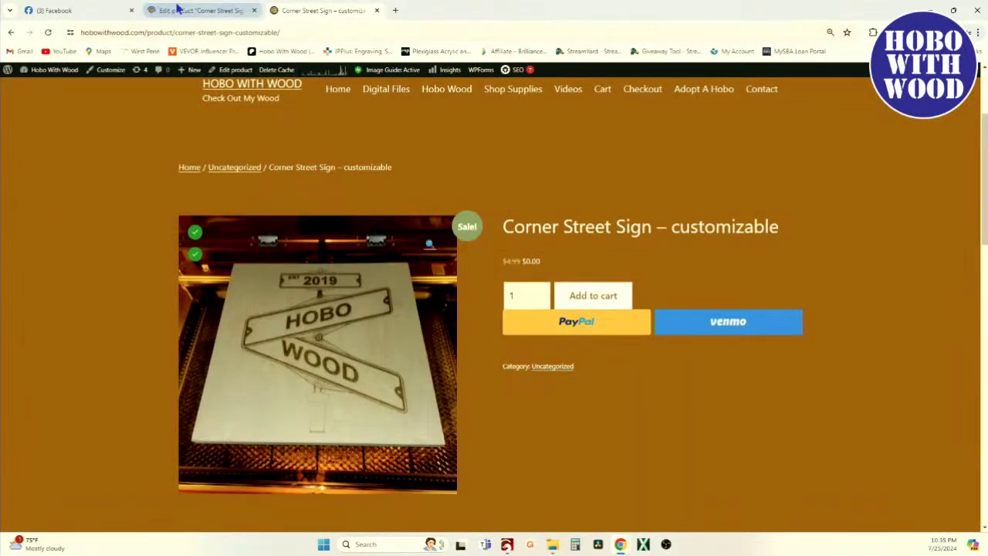
Reload the product page to confirm its Digital Files category, then open that category.
left_click(48, 32)
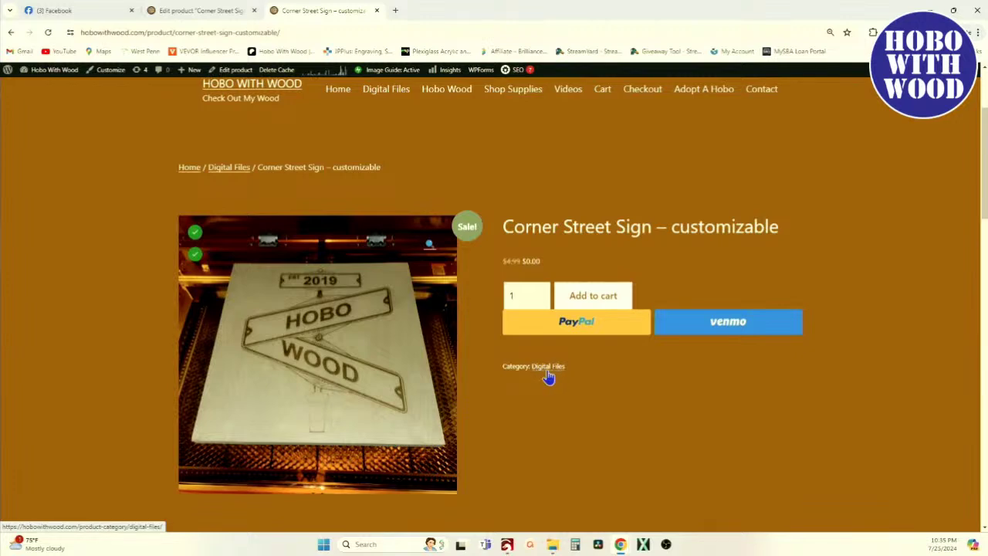
scroll(541, 409, "down", 5)
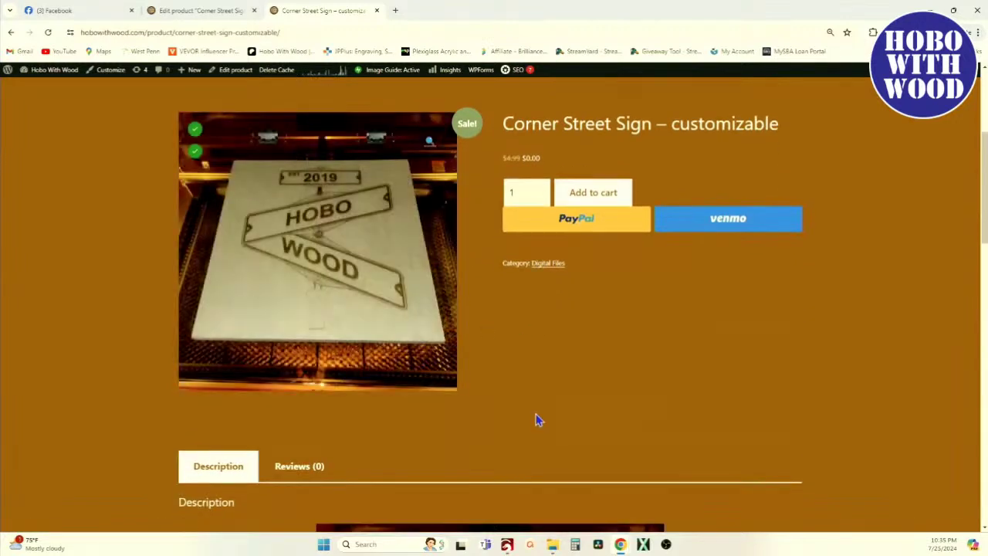
scroll(549, 388, "down", 2)
scroll(425, 273, "up", 8)
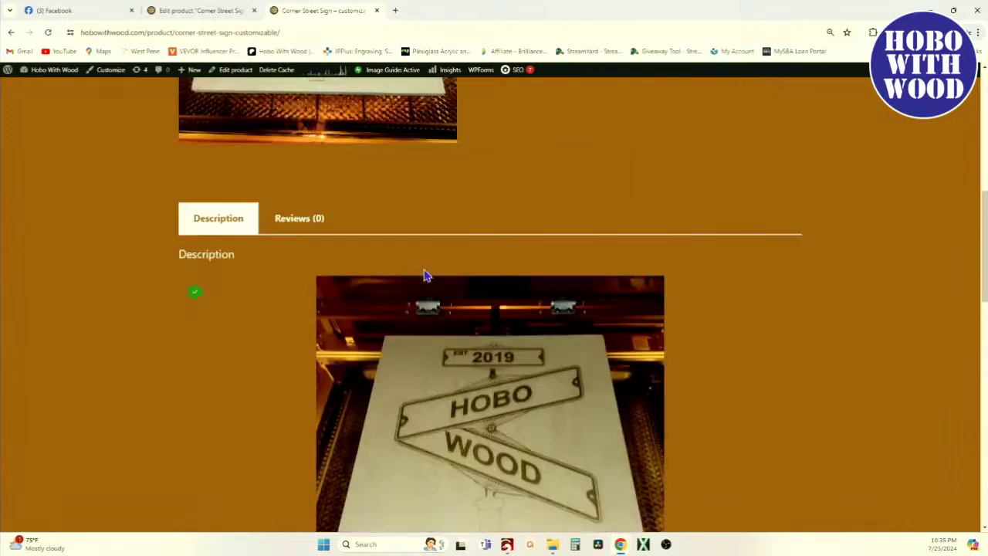
scroll(426, 276, "up", 1)
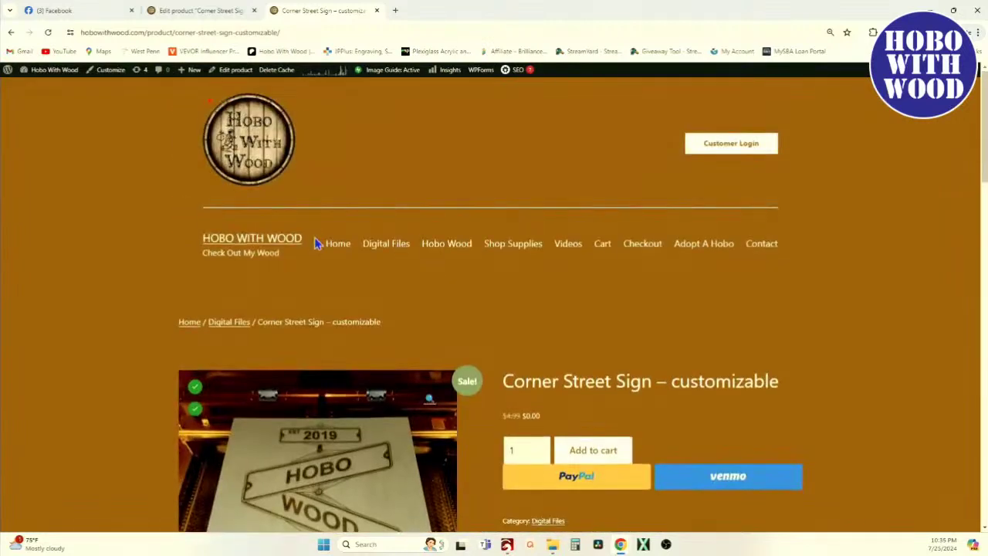
left_click(388, 247)
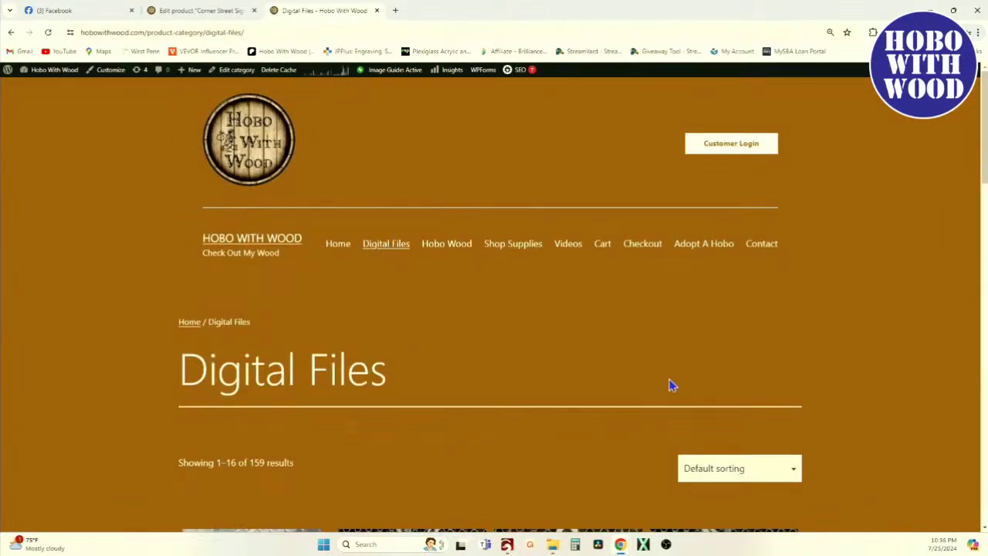
Sort the Digital Files products by price, low to high.
left_click(769, 478)
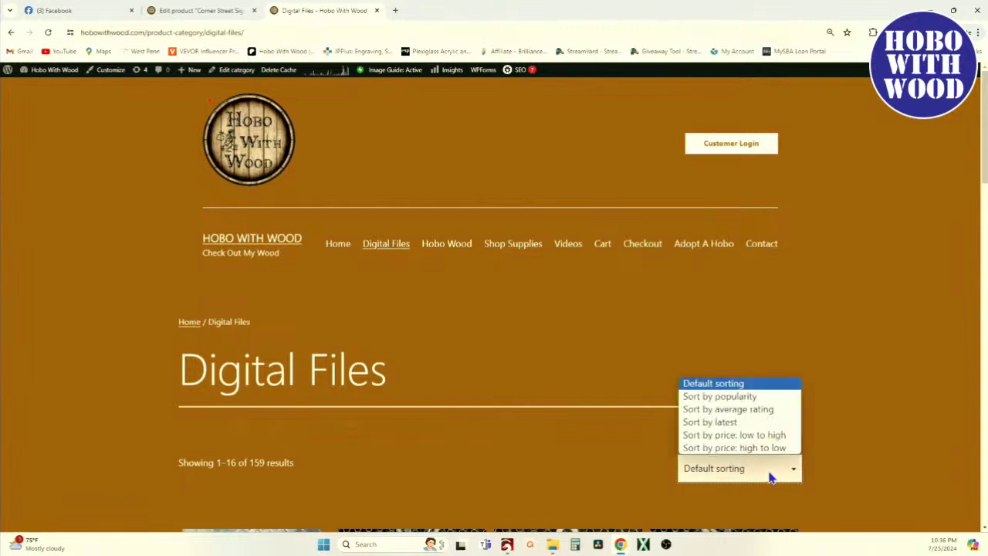
left_click(745, 437)
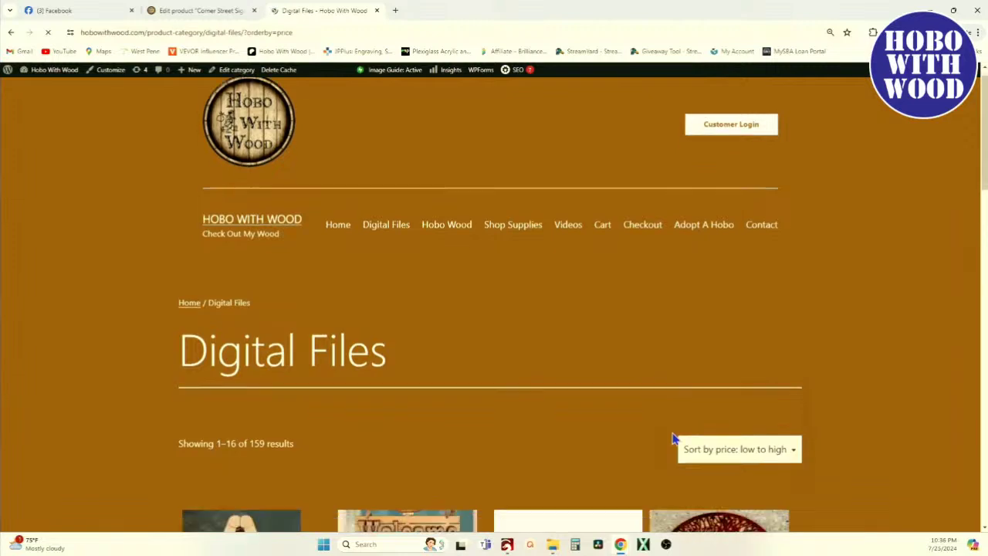
scroll(672, 441, "down", 5)
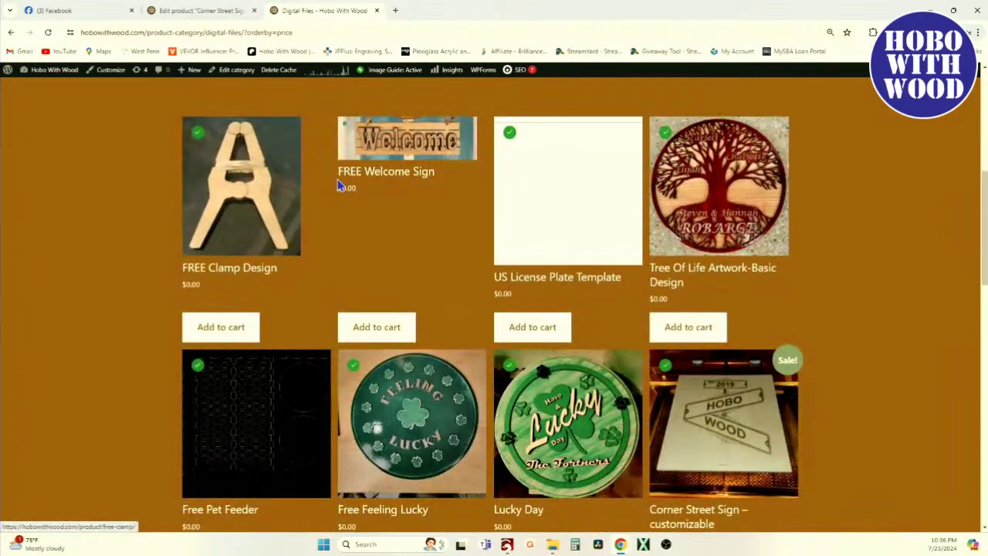
scroll(690, 318, "down", 1)
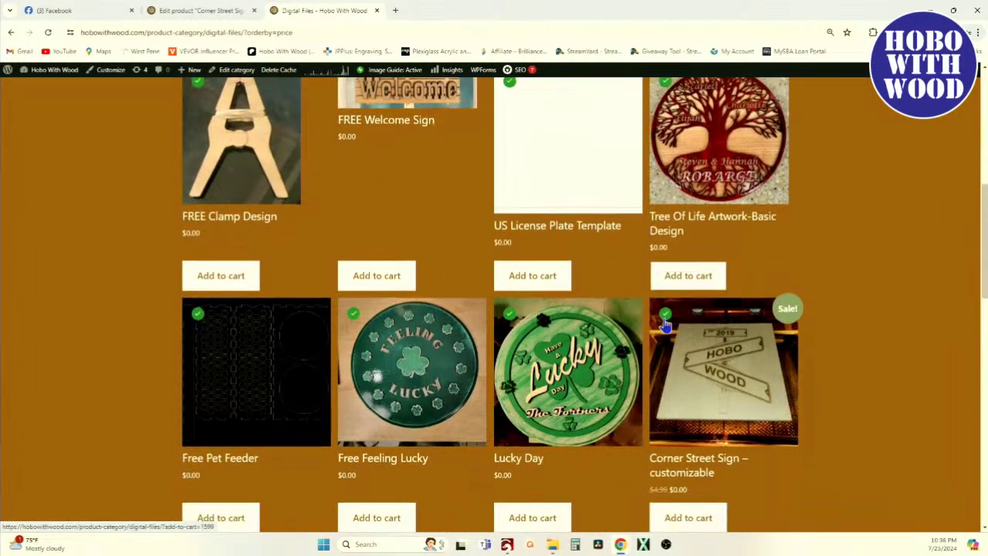
scroll(259, 174, "up", 3)
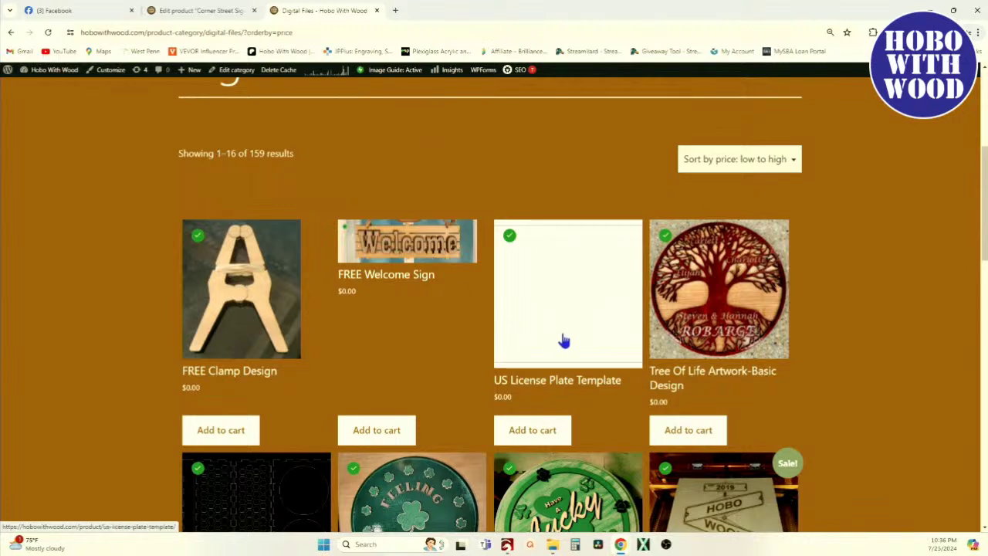
Scroll the sorted grid to find Corner Street Sign among the $0.00 designs.
scroll(564, 340, "down", 3)
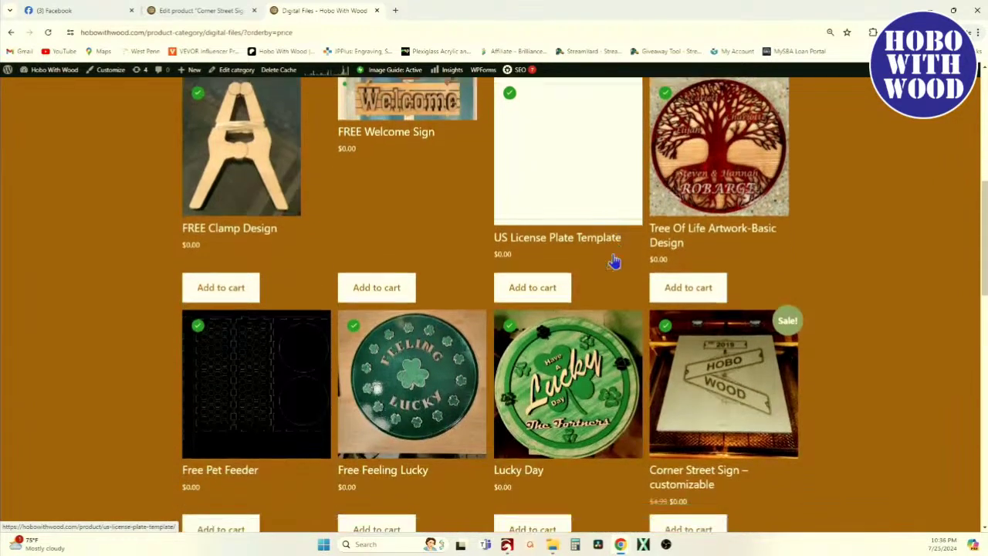
scroll(734, 245, "up", 2)
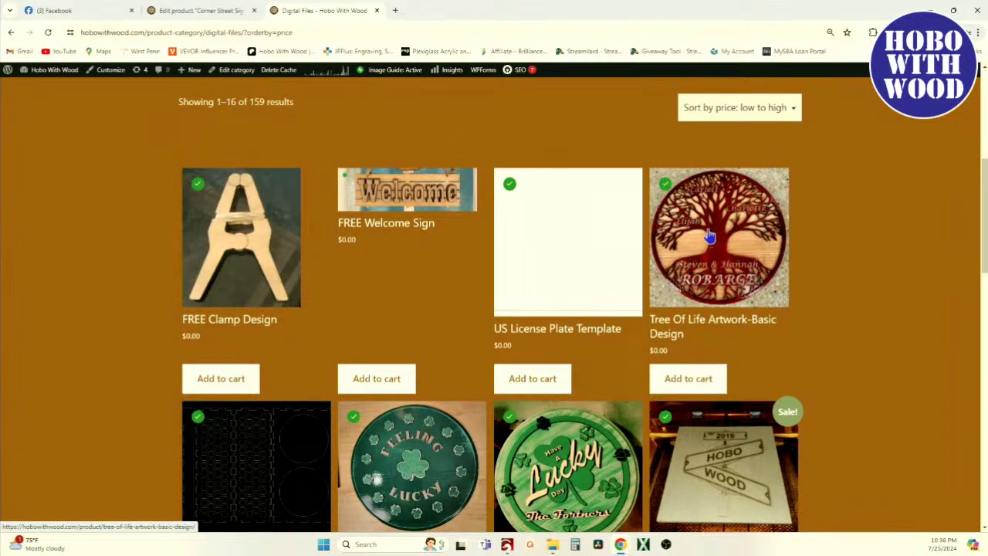
scroll(718, 236, "down", 2)
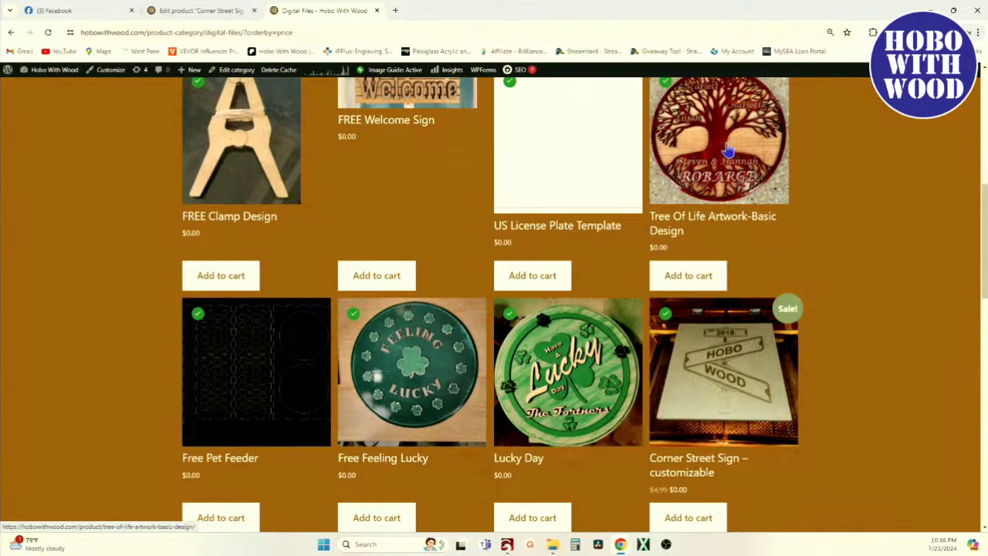
scroll(271, 461, "down", 2)
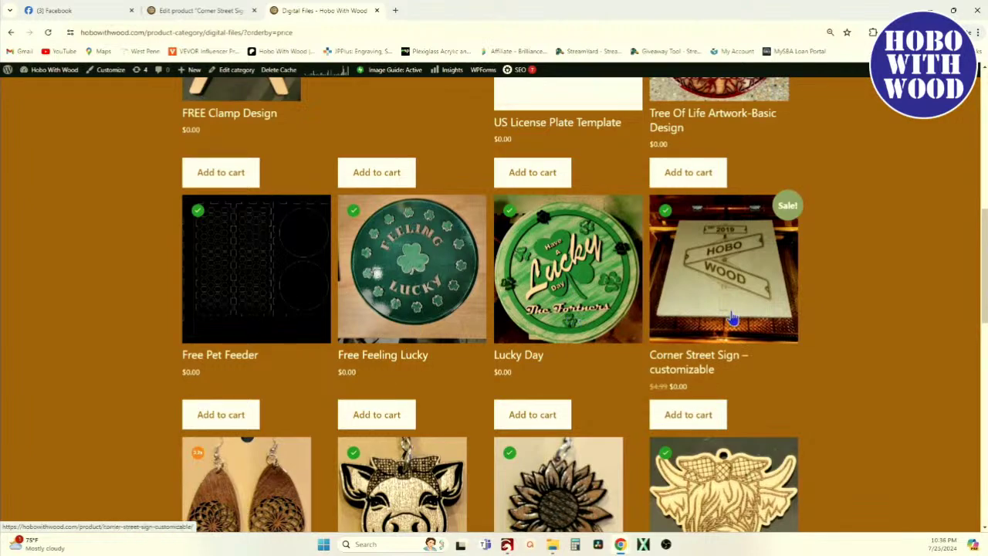
scroll(727, 309, "down", 3)
scroll(722, 170, "up", 4)
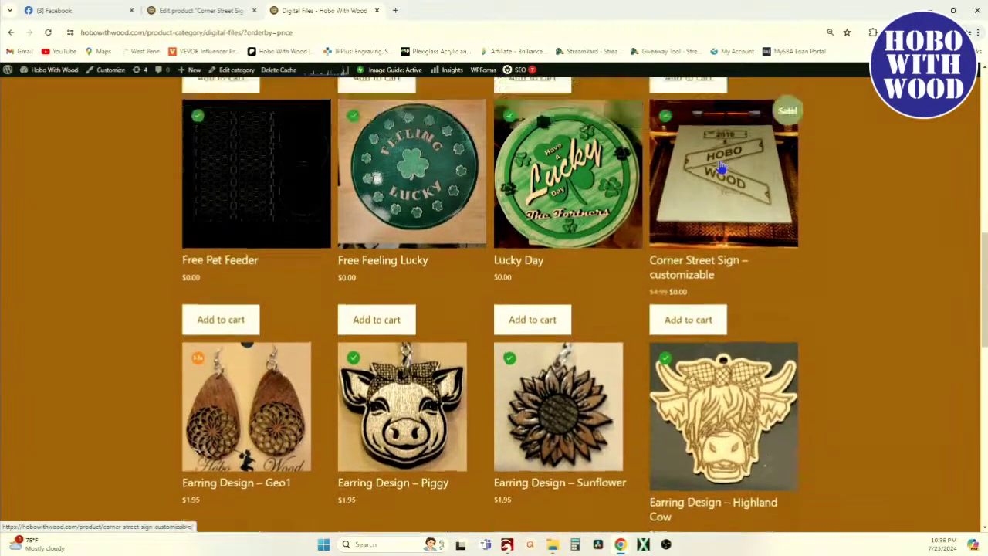
scroll(735, 266, "up", 2)
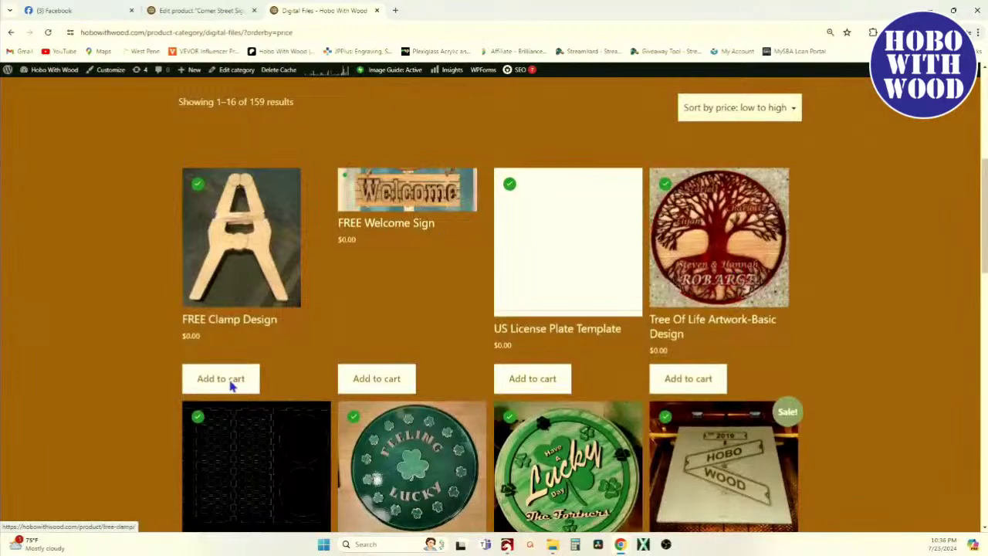
scroll(498, 297, "down", 2)
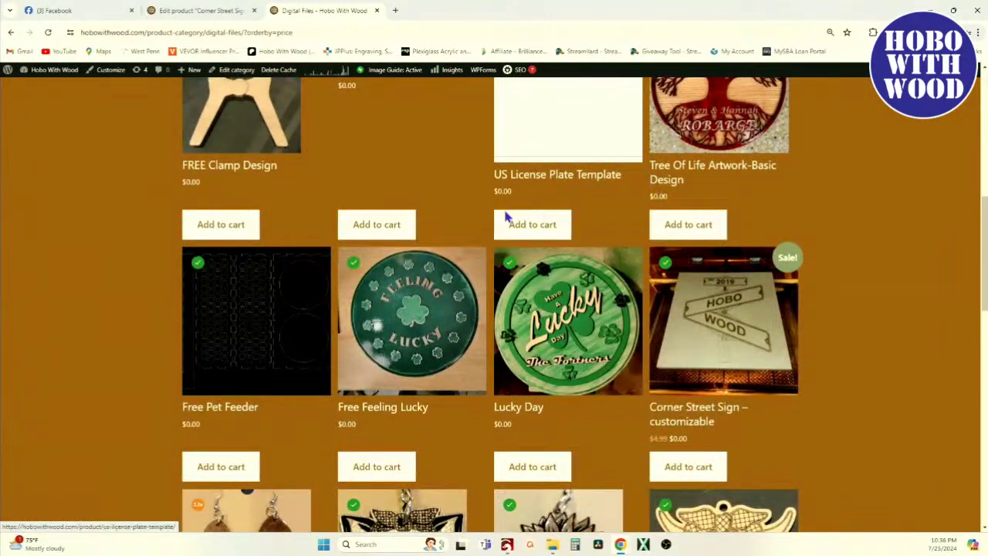
scroll(456, 255, "up", 5)
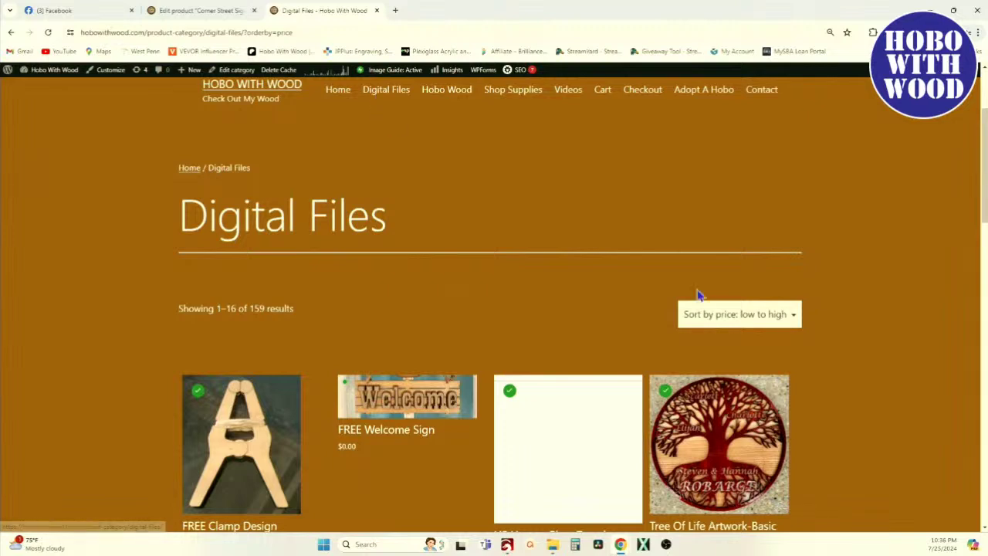
scroll(347, 208, "down", 1)
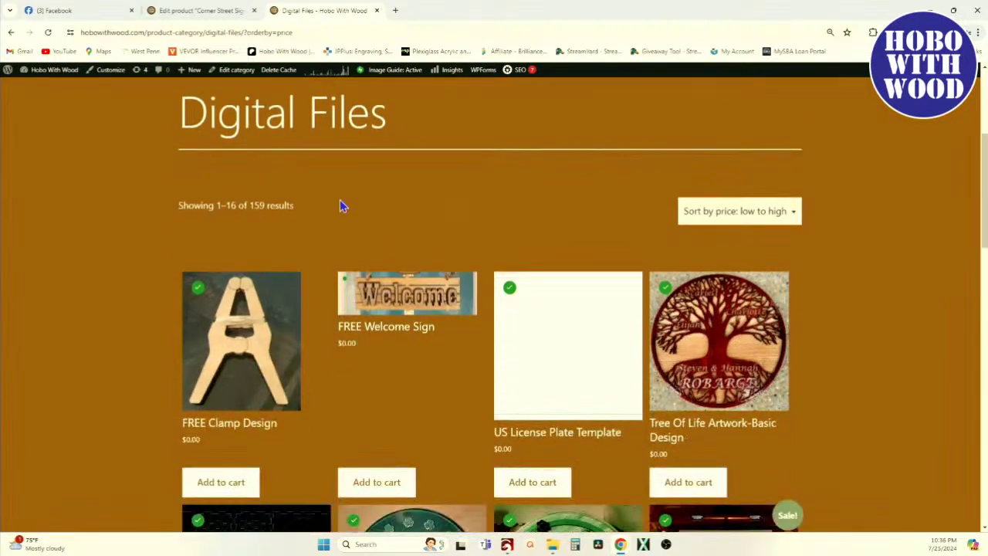